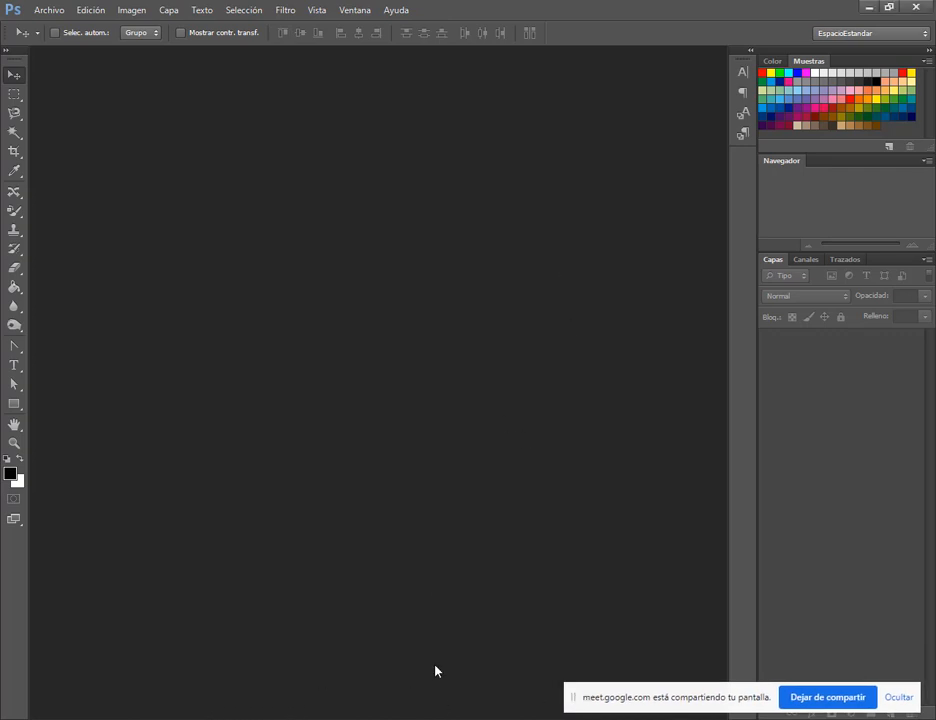
Switch to File Explorer and open the "Filtro Punto de fuga" folder inside "Clase 8 - Photoshop".
left_click_drag(731, 554, 835, 600)
left_click(898, 596)
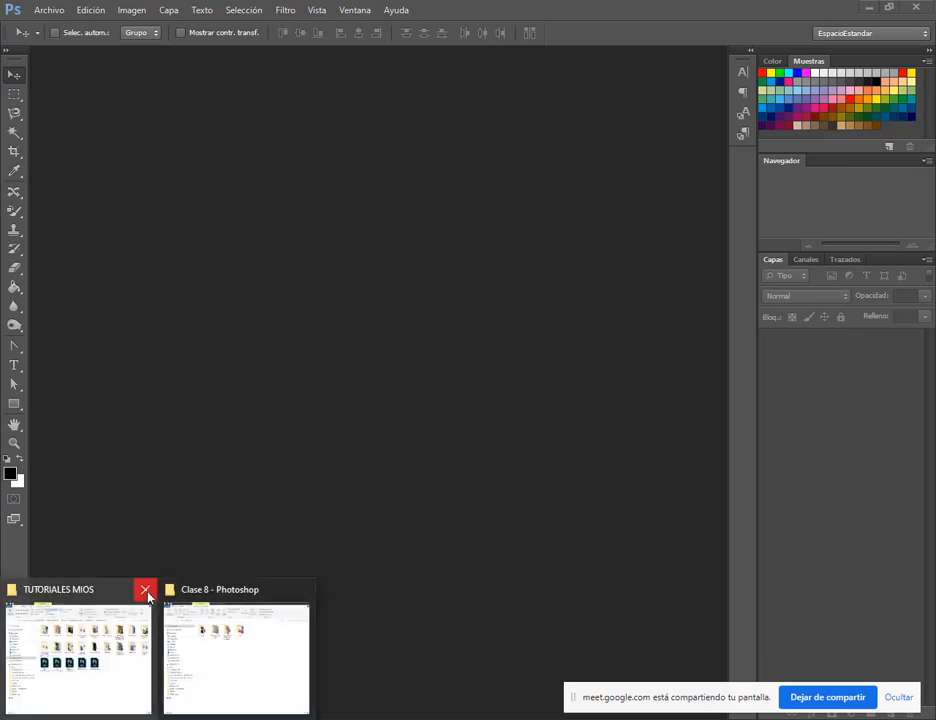
left_click(144, 591)
left_click(142, 613)
double_click(330, 175)
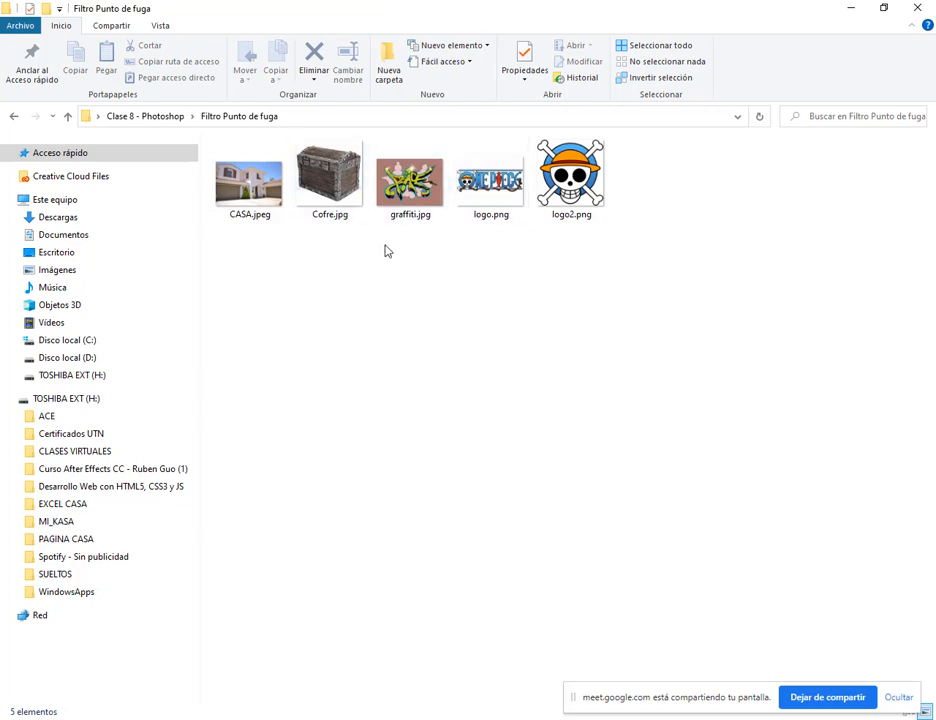
Display the folder's image files as very large icons (Iconos muy grandes).
left_click(160, 25)
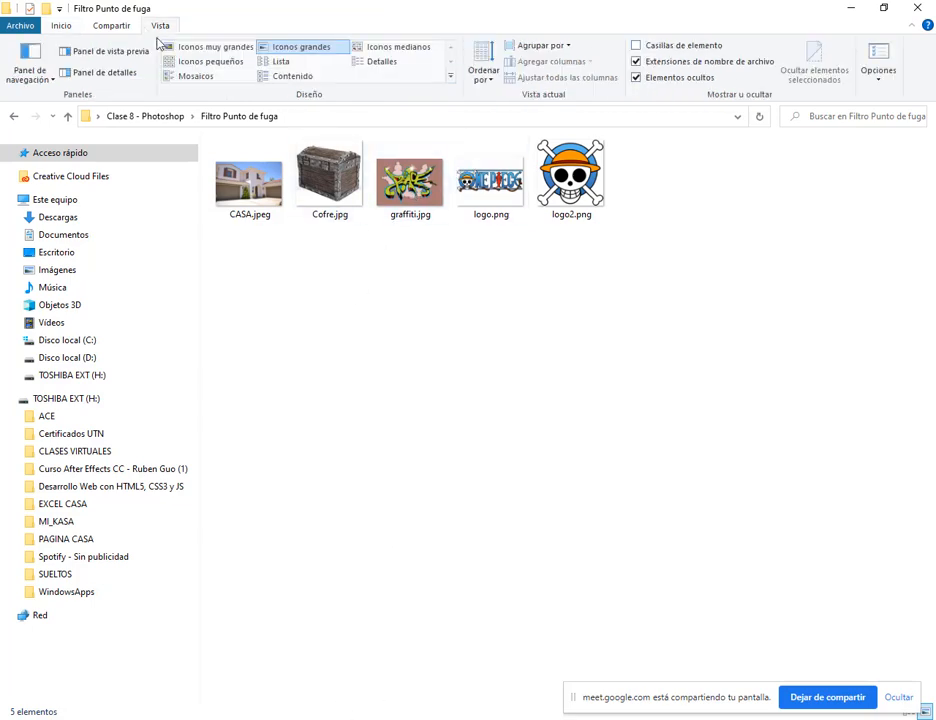
left_click(212, 47)
left_click(866, 271)
Open Cofre.jpg from the folder as a document in Photoshop.
left_click(620, 255)
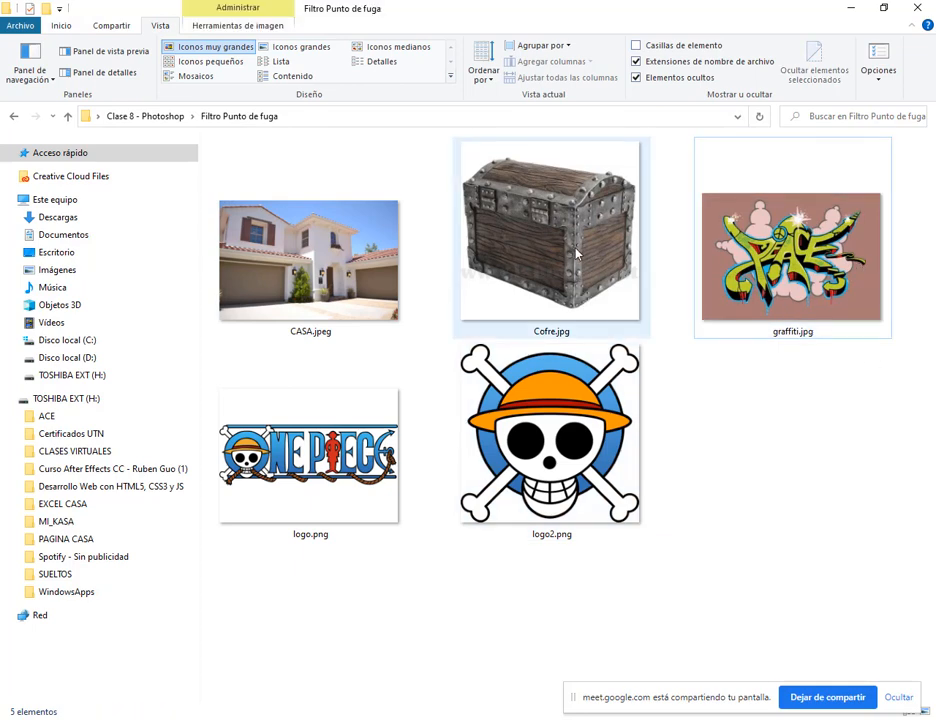
left_click_drag(577, 254, 366, 462)
left_click(531, 342)
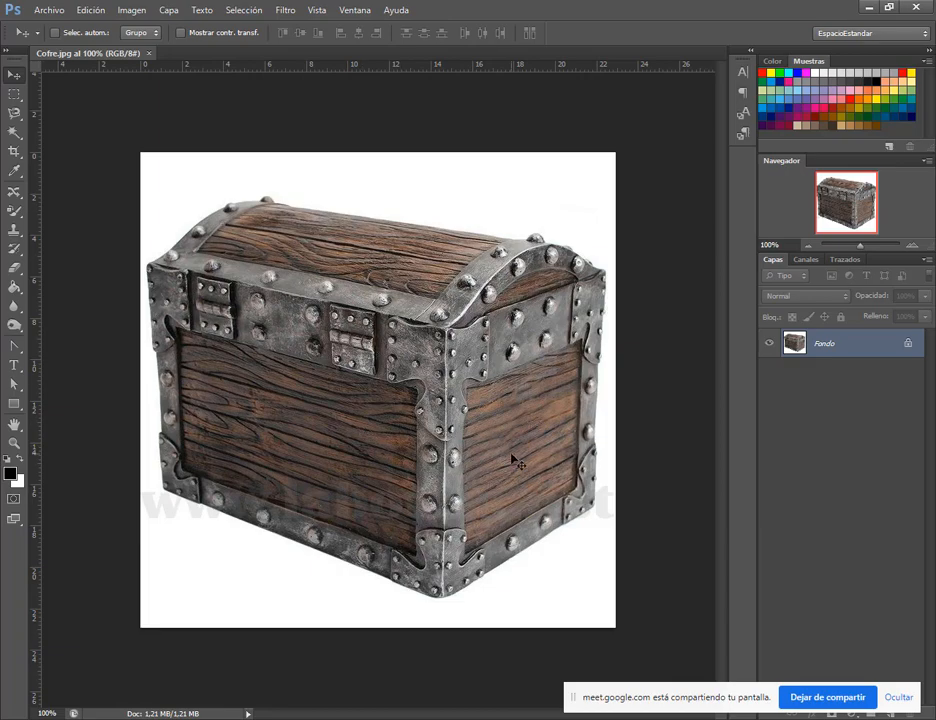
Look over logo.png and logo2.png in the image folder, and return to the chest image in Photoshop.
key("alt+Tab")
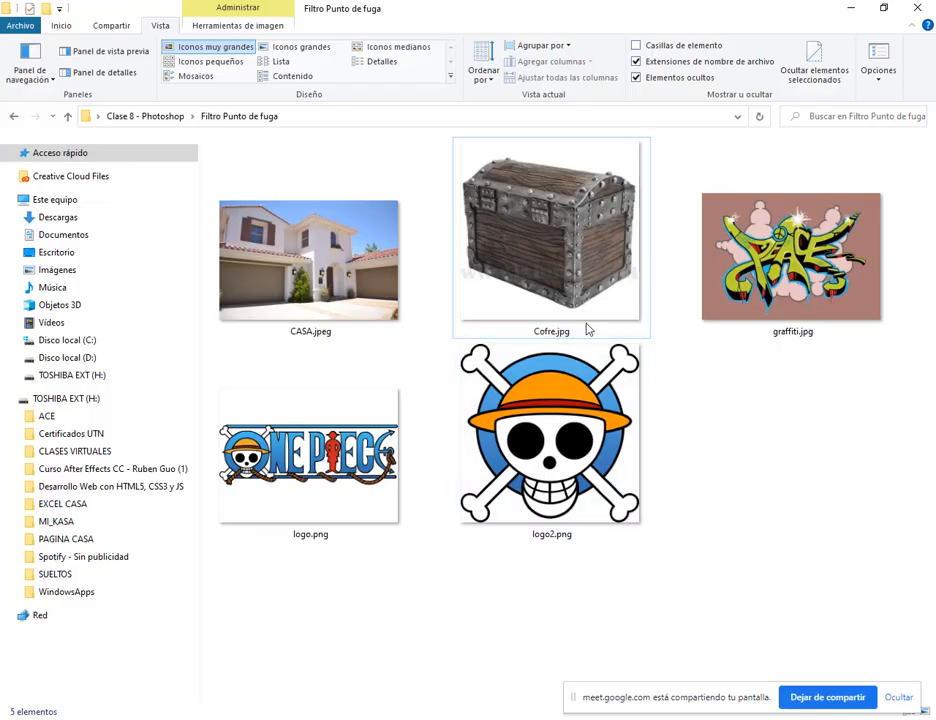
left_click(258, 479)
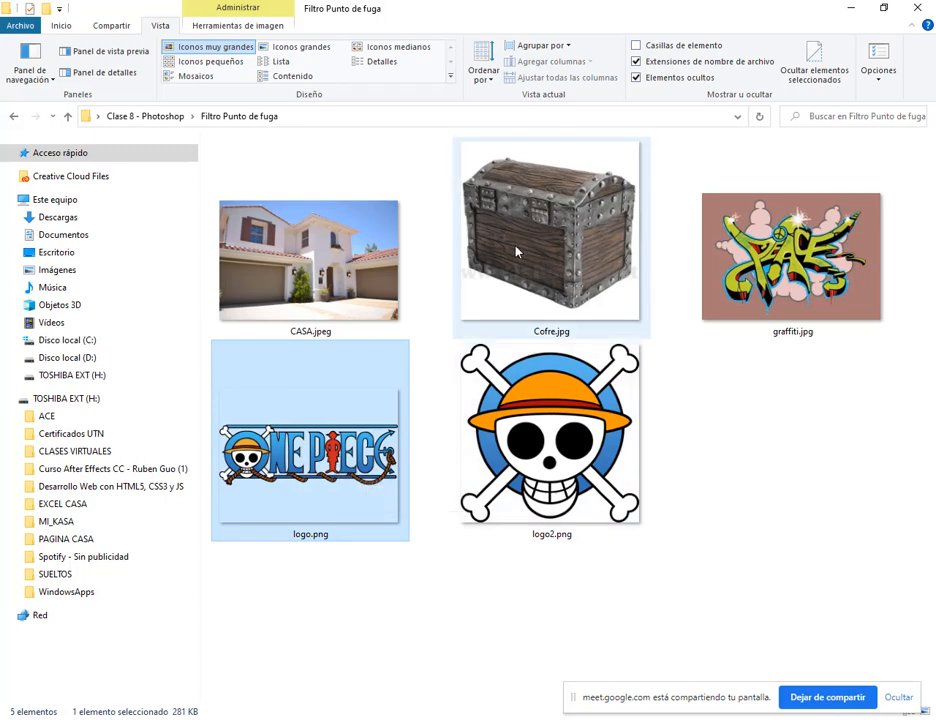
key("Right")
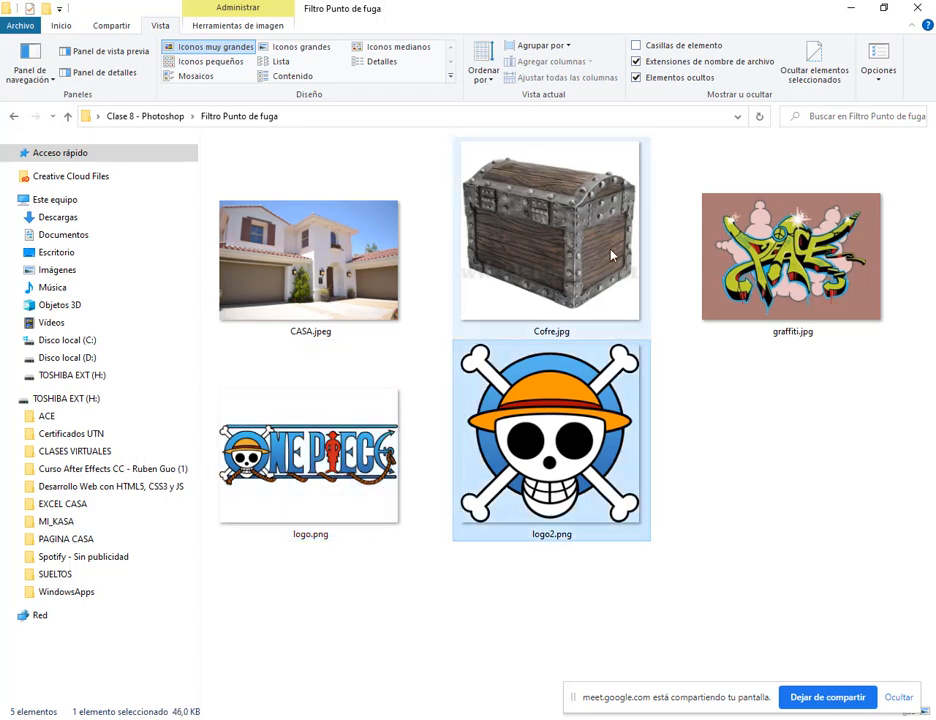
left_click(751, 515)
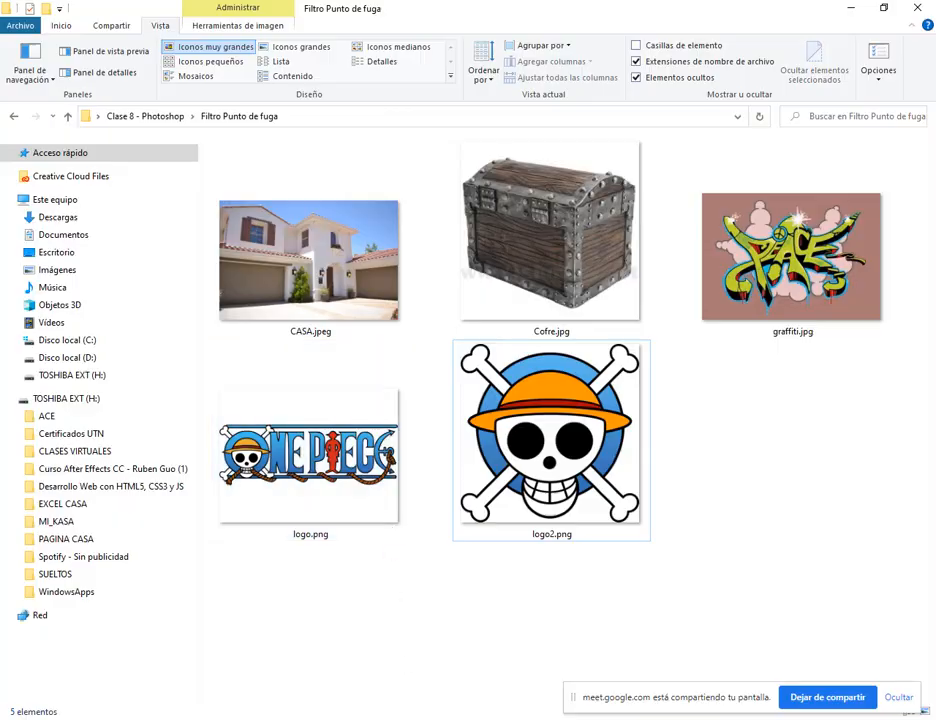
key("alt+Tab")
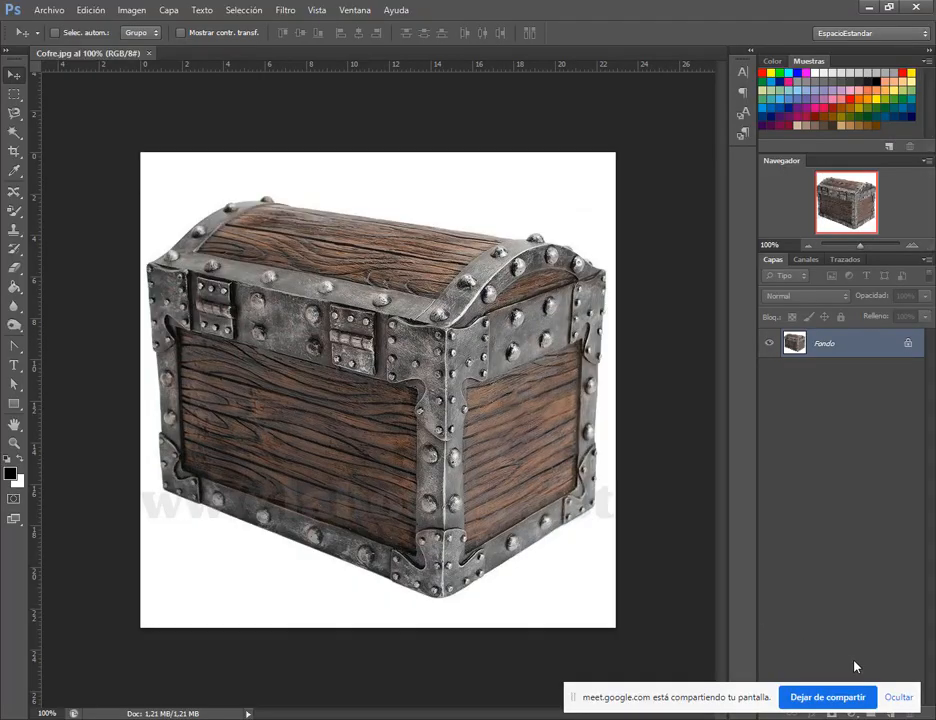
Hide the screen-sharing notice and open the Vanishing Point filter (Punto de fuga) on the chest image.
left_click(898, 698)
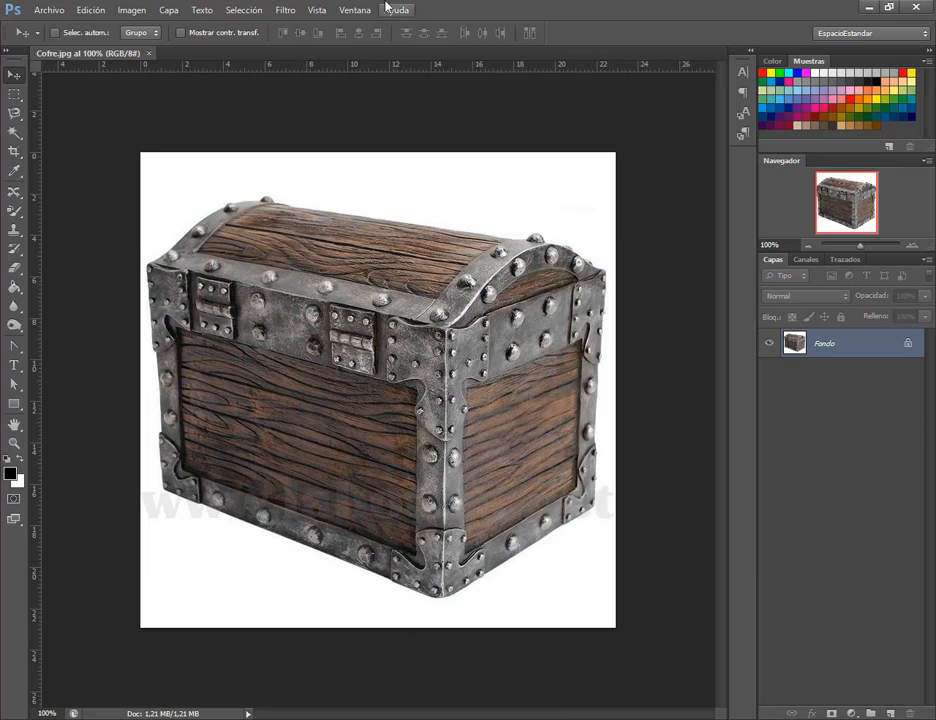
left_click(286, 10)
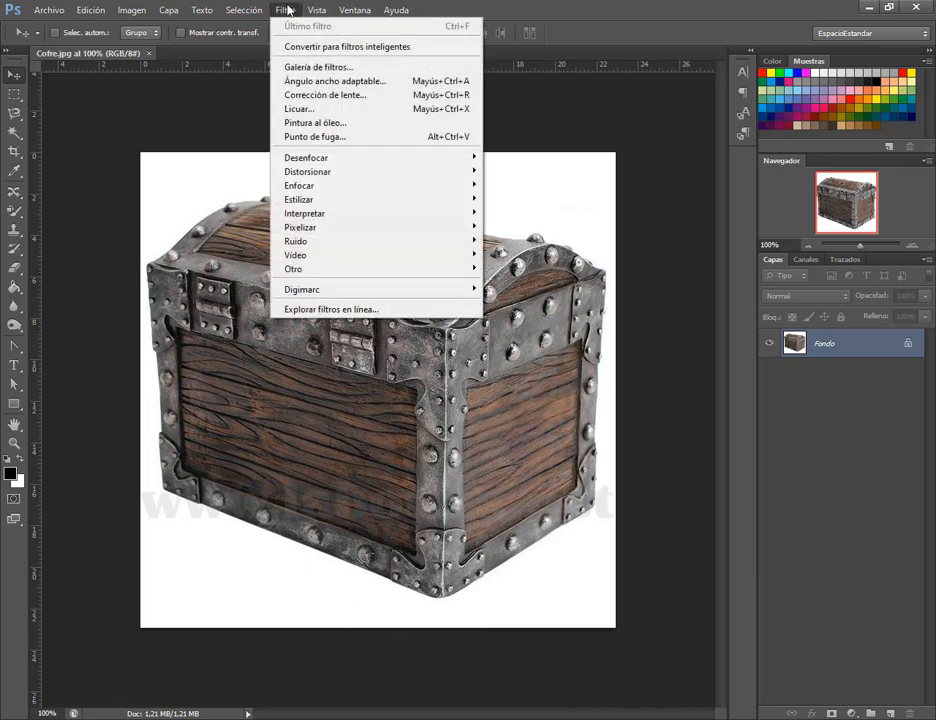
left_click(305, 139)
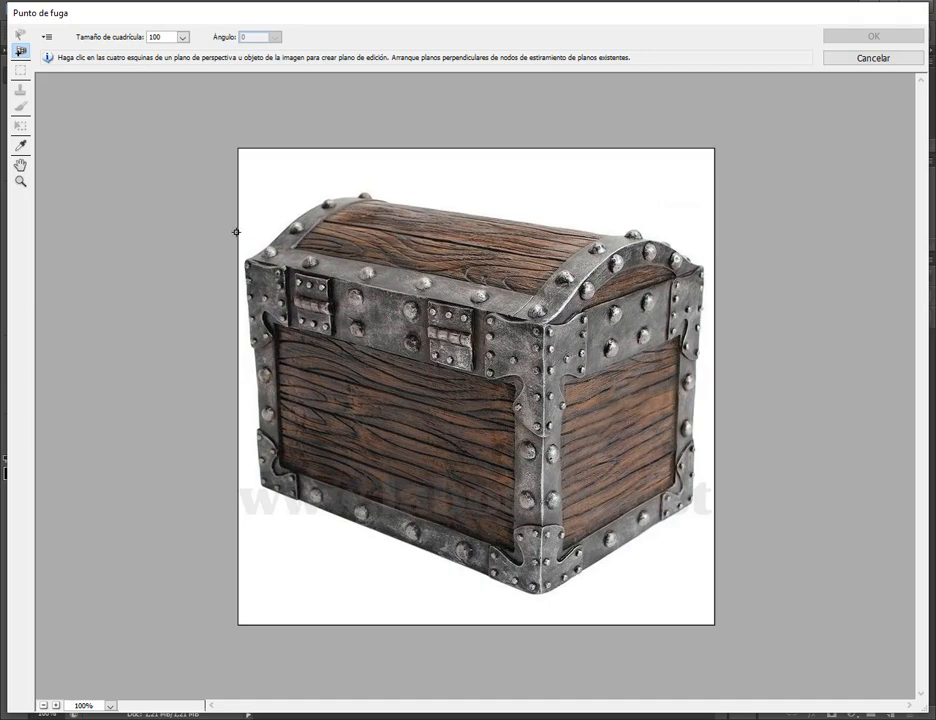
key("alt")
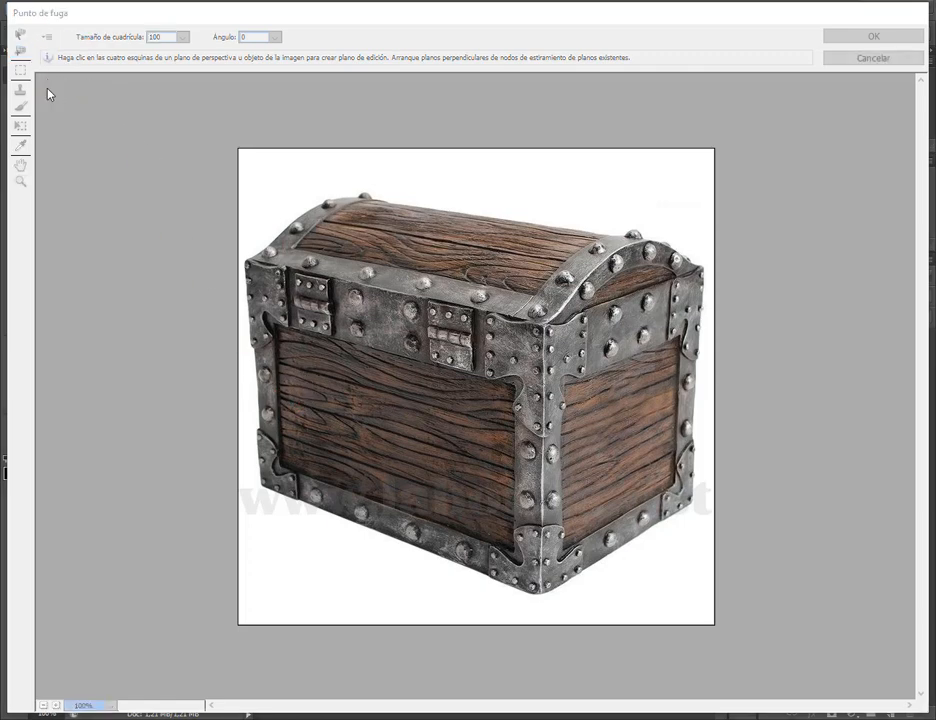
left_click(355, 8)
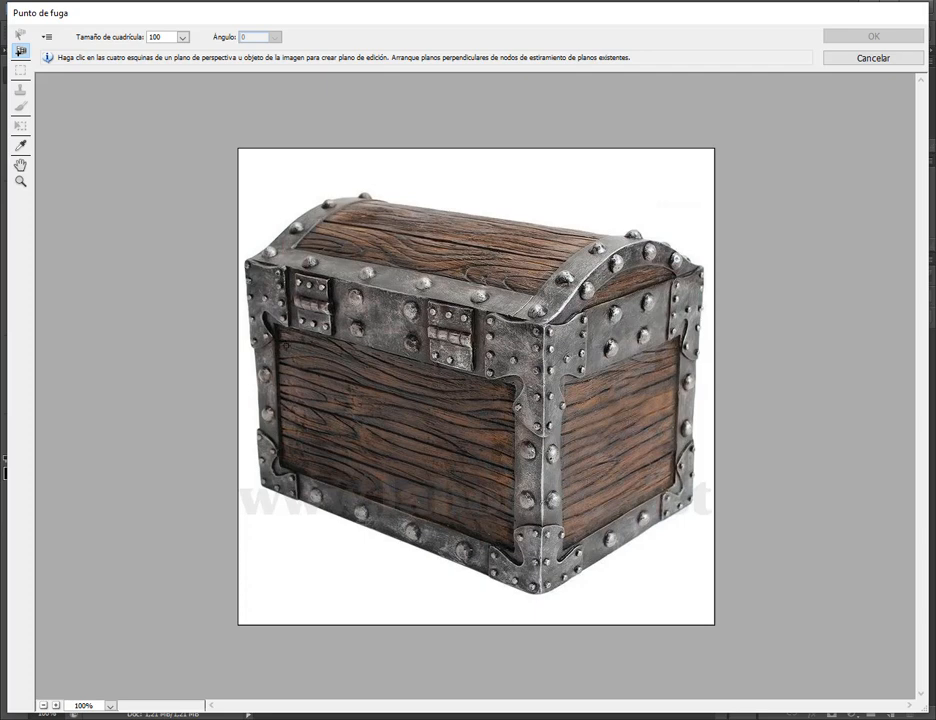
Create a perspective plane by placing its four nodes on the corners of the chest's large front wooden panel.
left_click(277, 326)
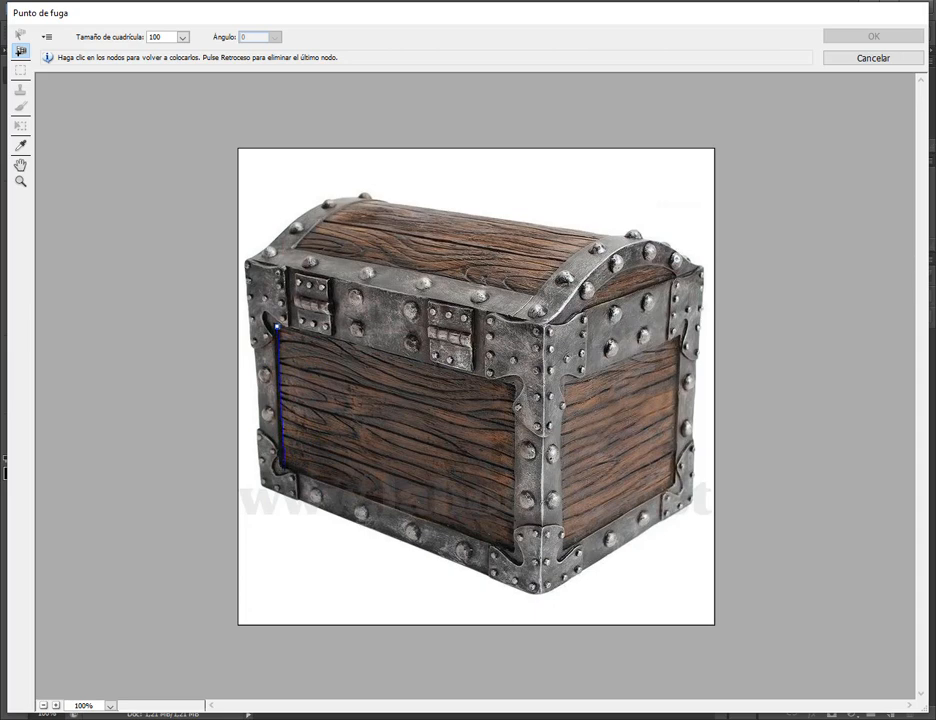
left_click(285, 464)
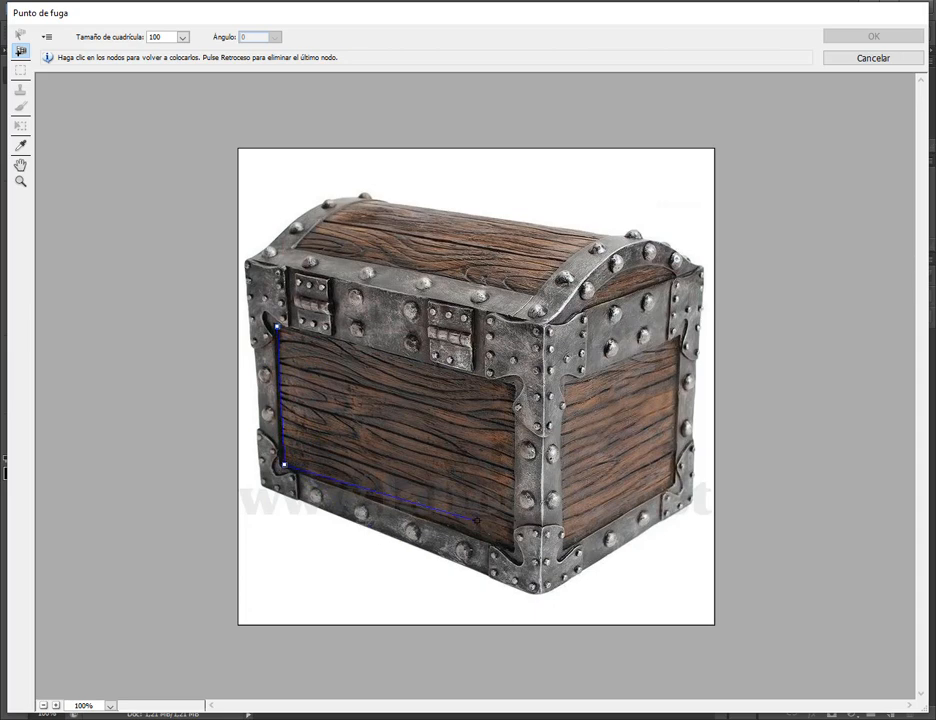
left_click(508, 488)
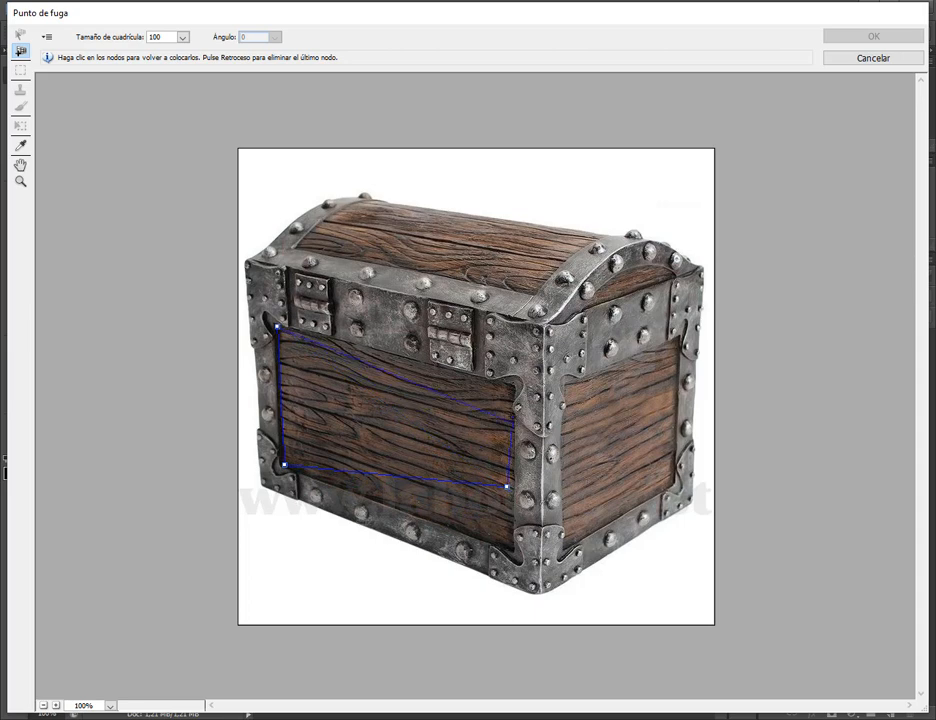
key("BackSpace")
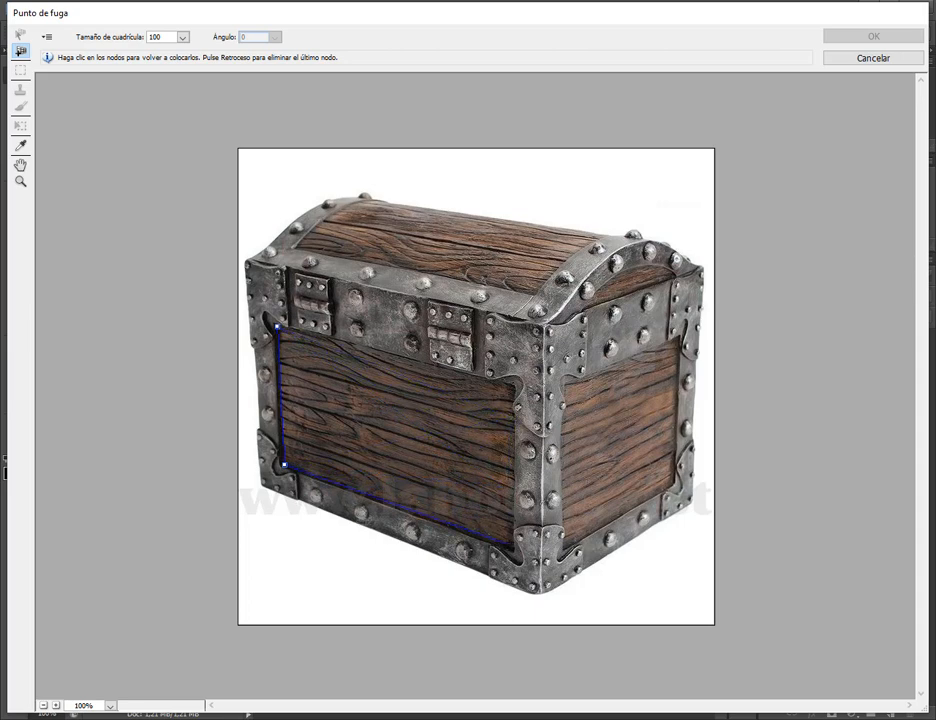
left_click(513, 384)
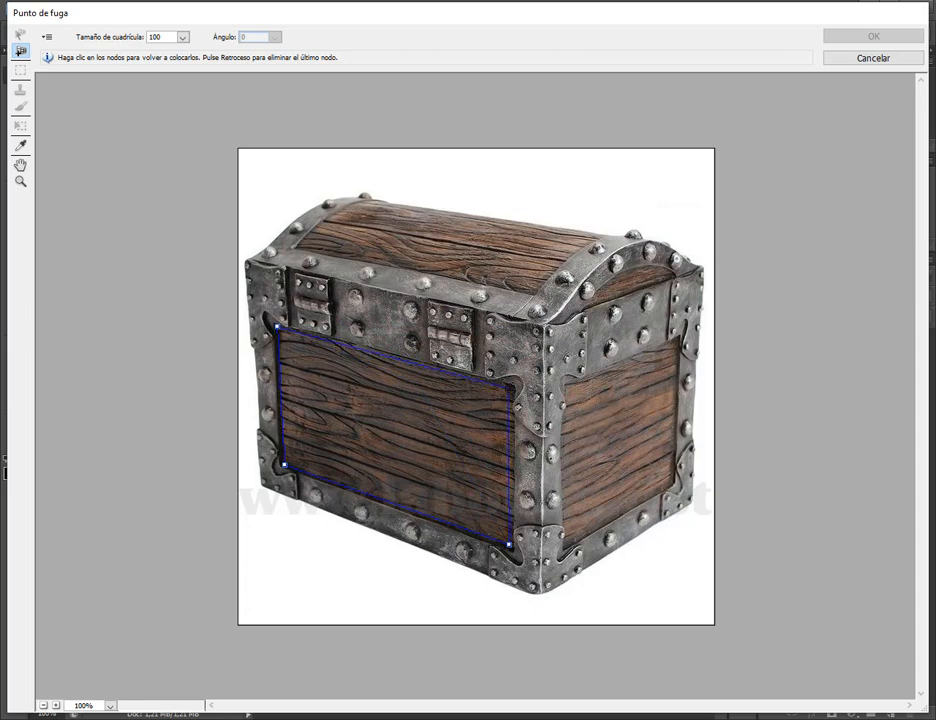
left_click(508, 388)
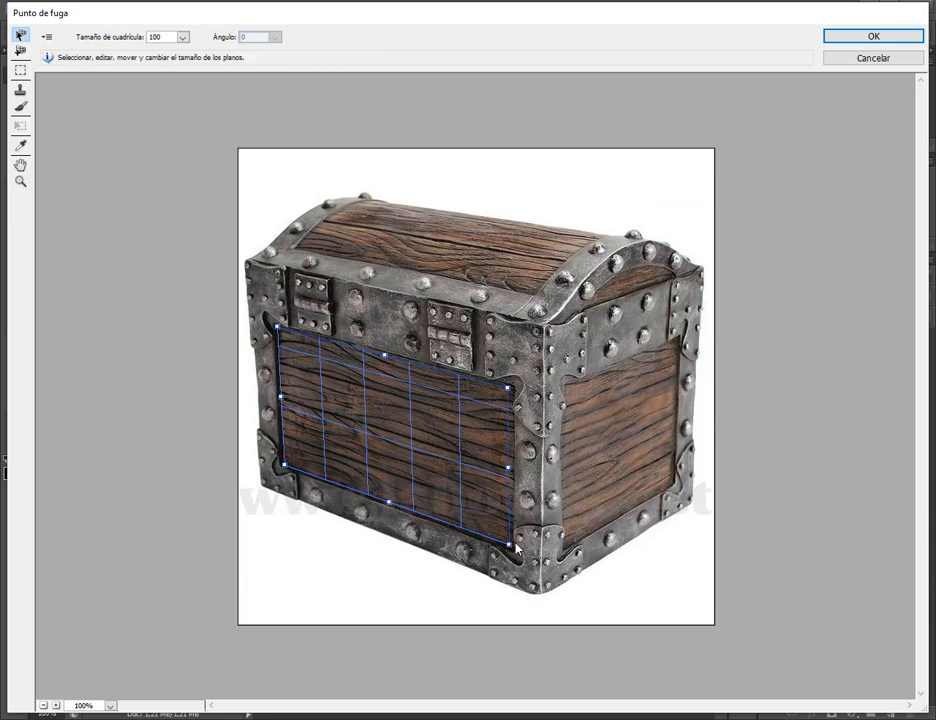
Distort the front plane by its upper-right node, and refit its upper nodes to the wooden panel's corners.
left_click_drag(509, 388, 402, 358)
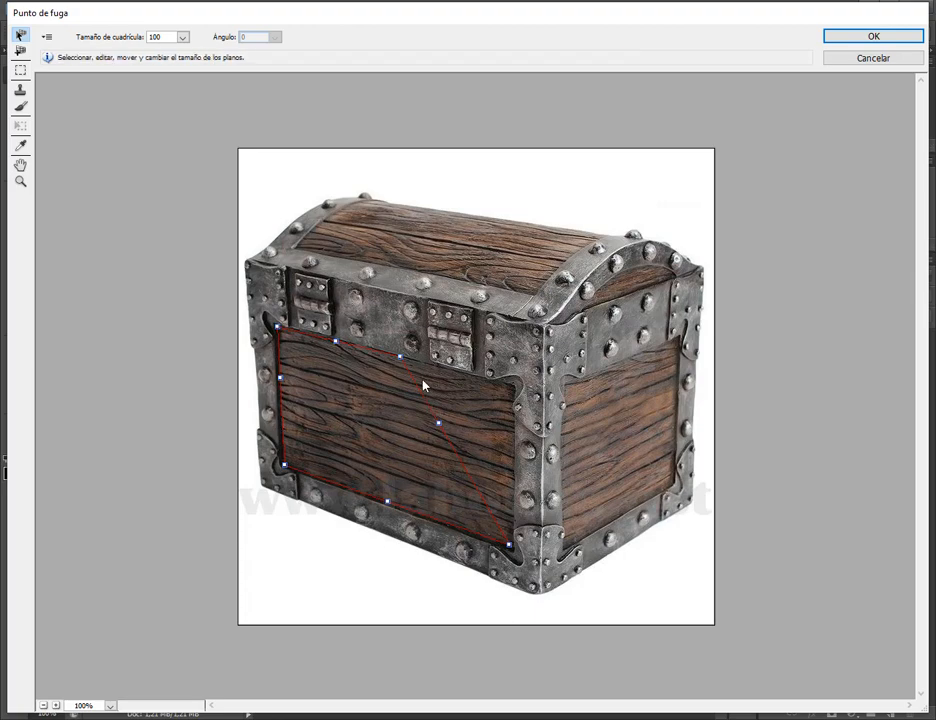
mouse_move(402, 358)
left_mouse_down()
mouse_move(400, 383)
mouse_move(400, 360)
left_mouse_up()
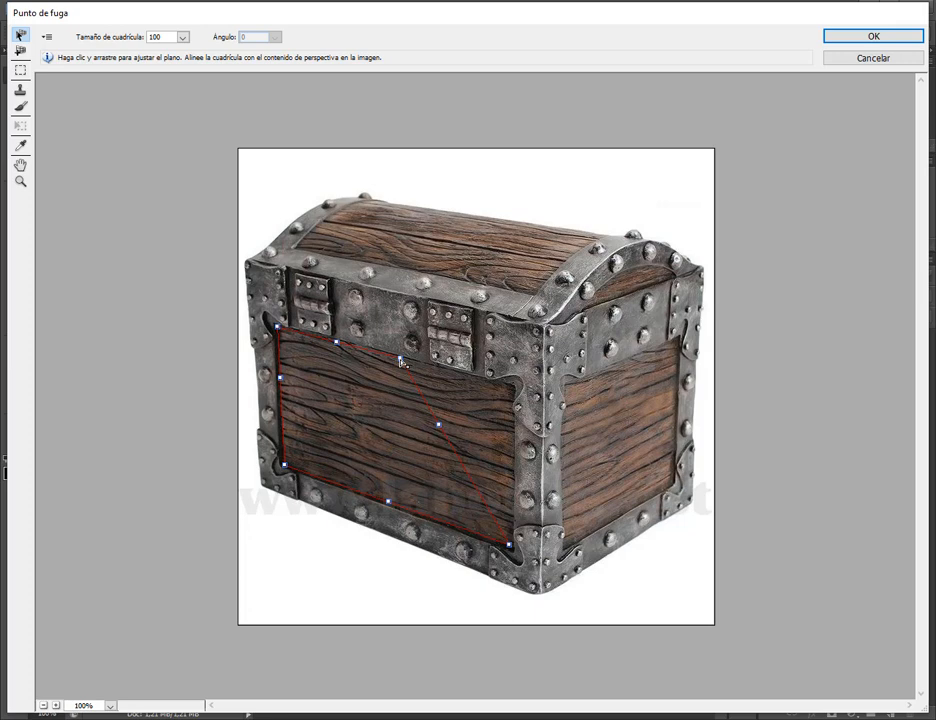
left_click_drag(401, 360, 464, 371)
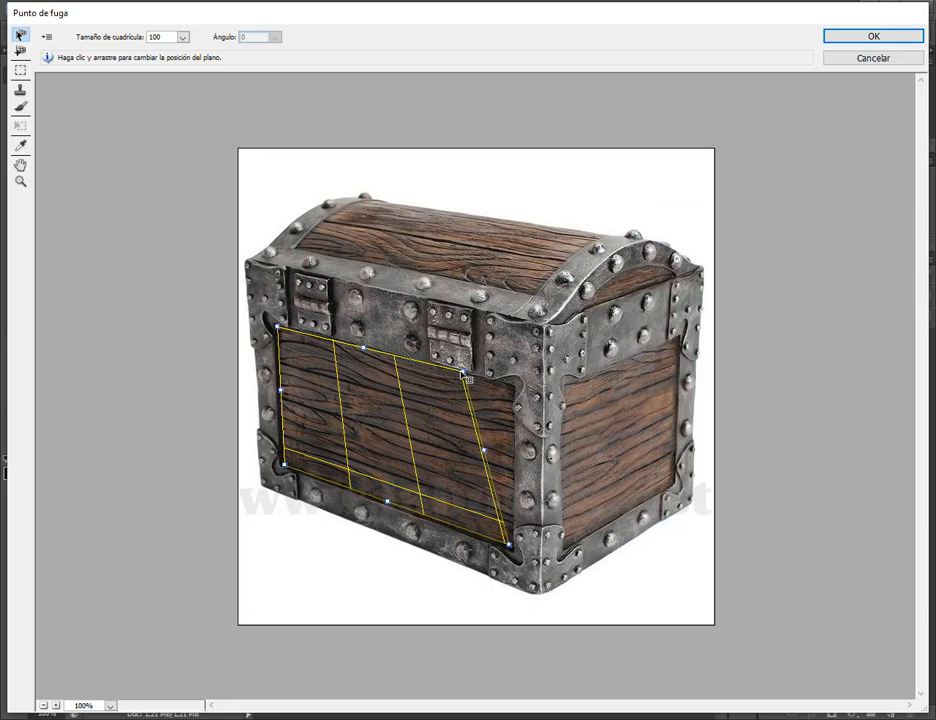
left_click_drag(463, 373, 514, 392)
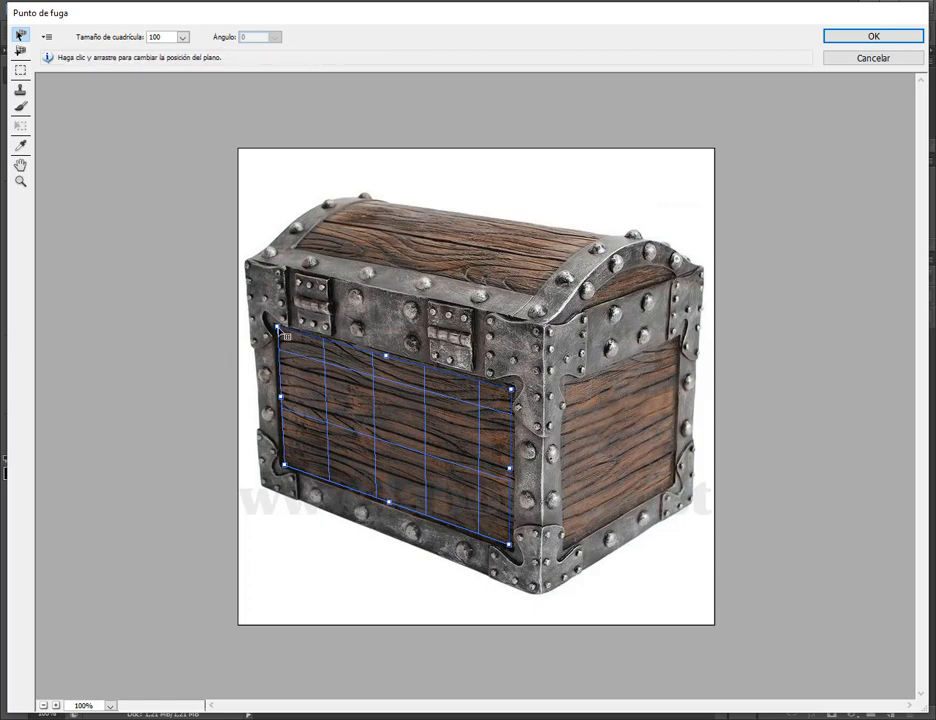
mouse_move(279, 329)
left_mouse_down()
mouse_move(316, 347)
mouse_move(277, 328)
left_mouse_up()
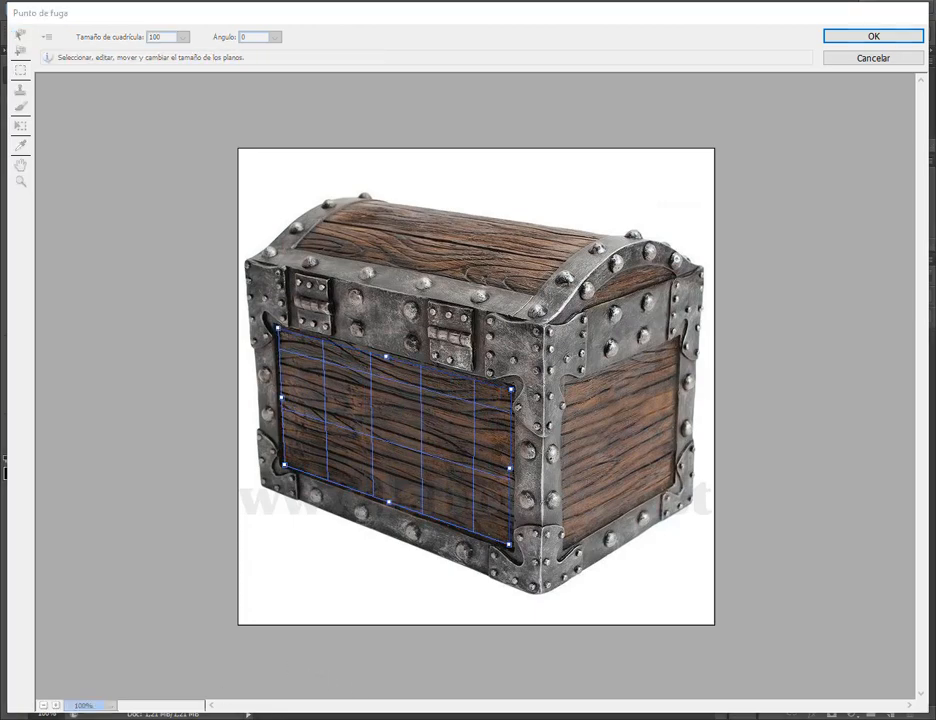
Check the Google Meet call window and return to the Vanishing Point dialog in Photoshop.
mouse_move(230, 712)
left_click(125, 678)
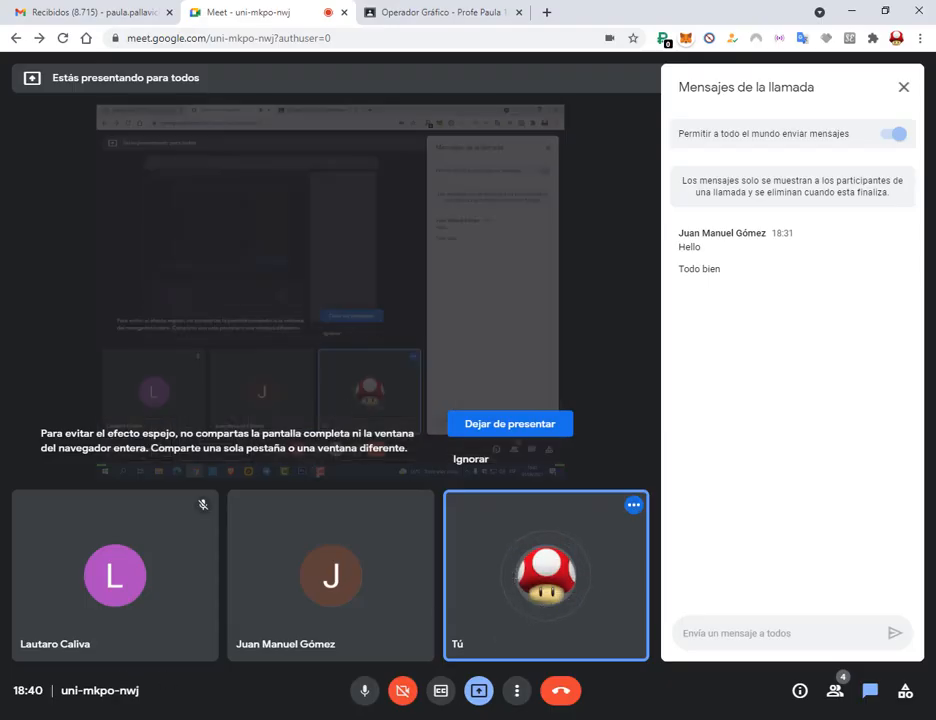
left_click(414, 718)
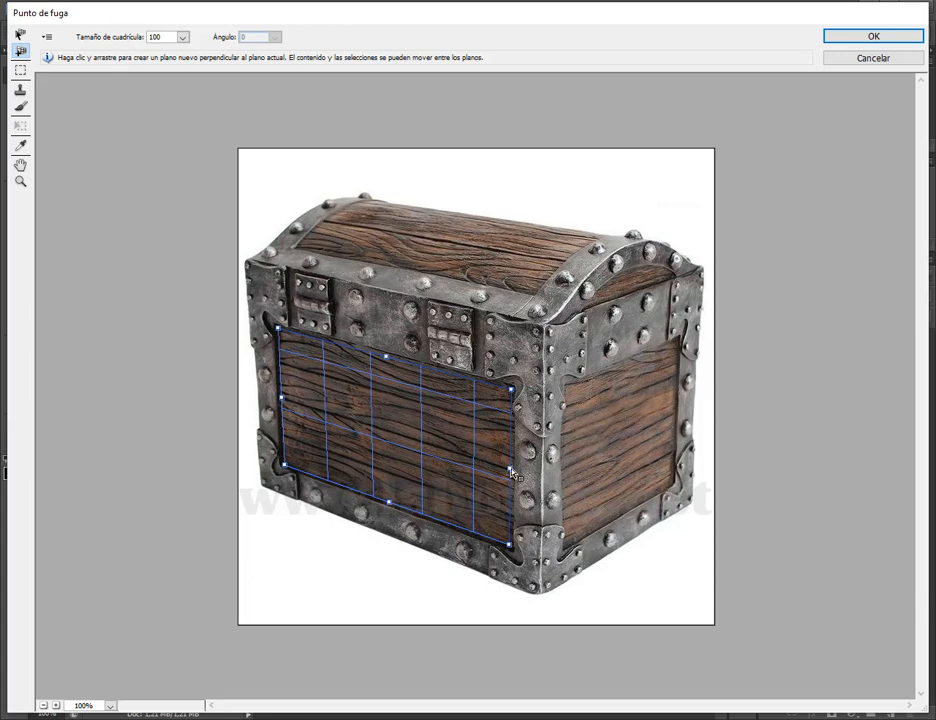
left_click_drag(386, 355, 648, 428)
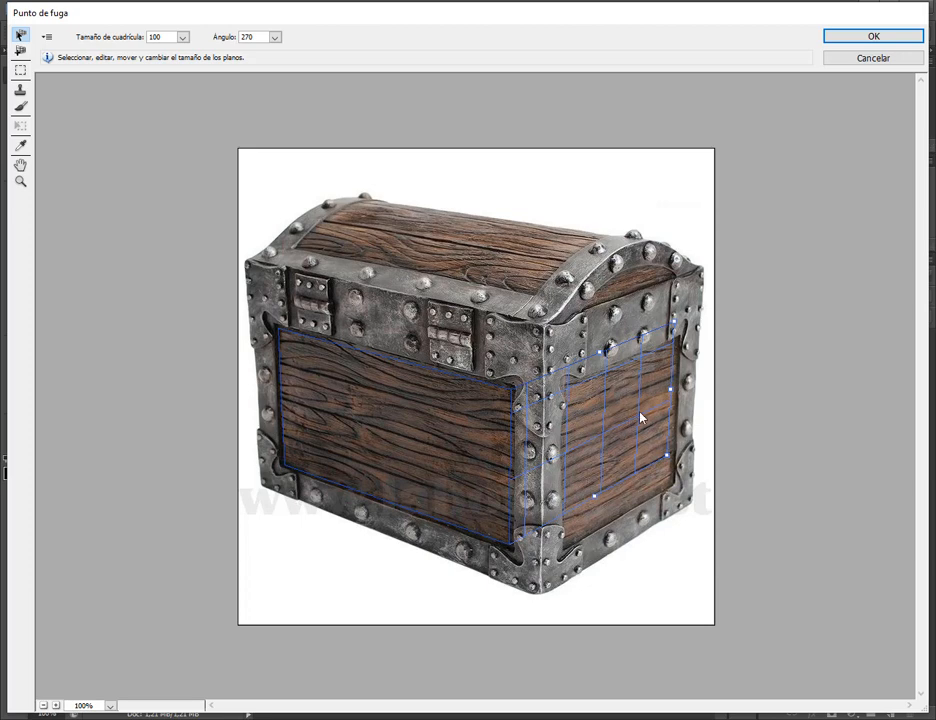
key("BackSpace")
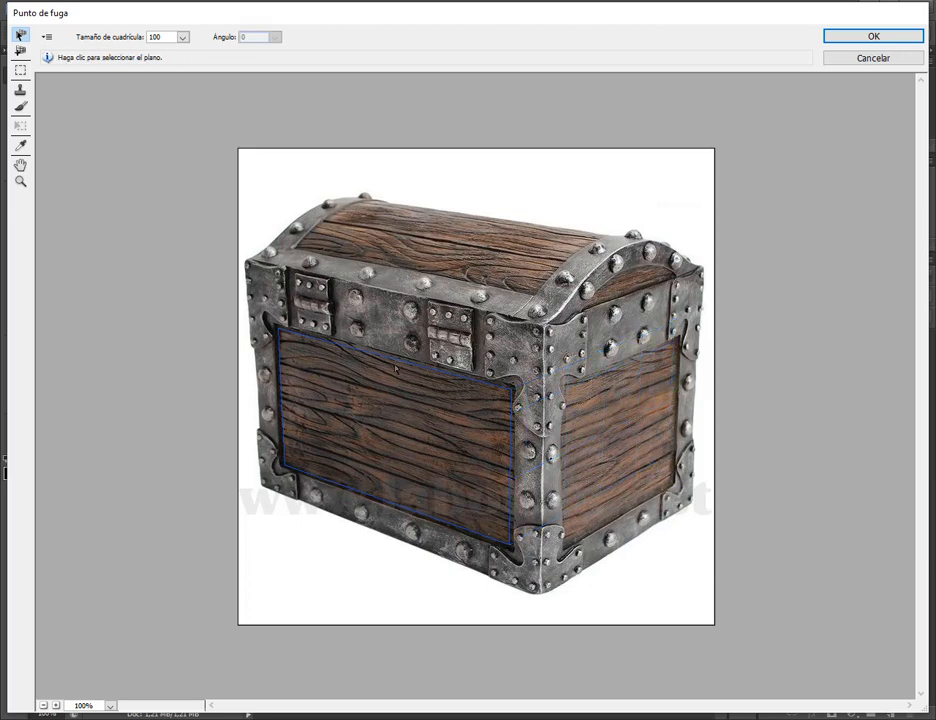
left_click(372, 402)
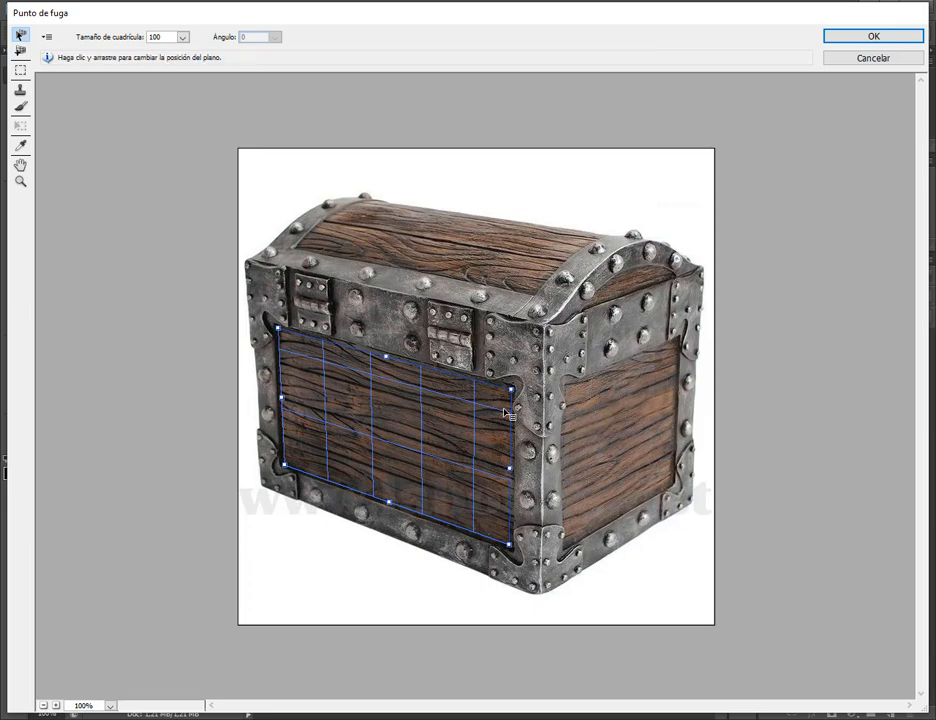
Create a second perspective plane by placing its four nodes on the corners of the chest's narrower side panel.
left_click(21, 50)
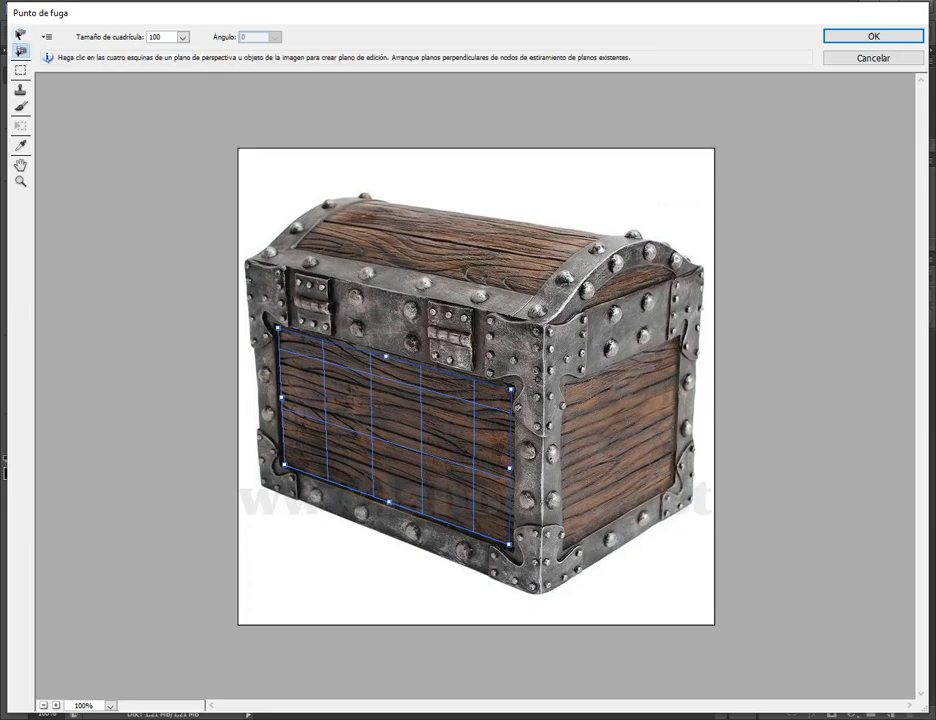
left_click(565, 385)
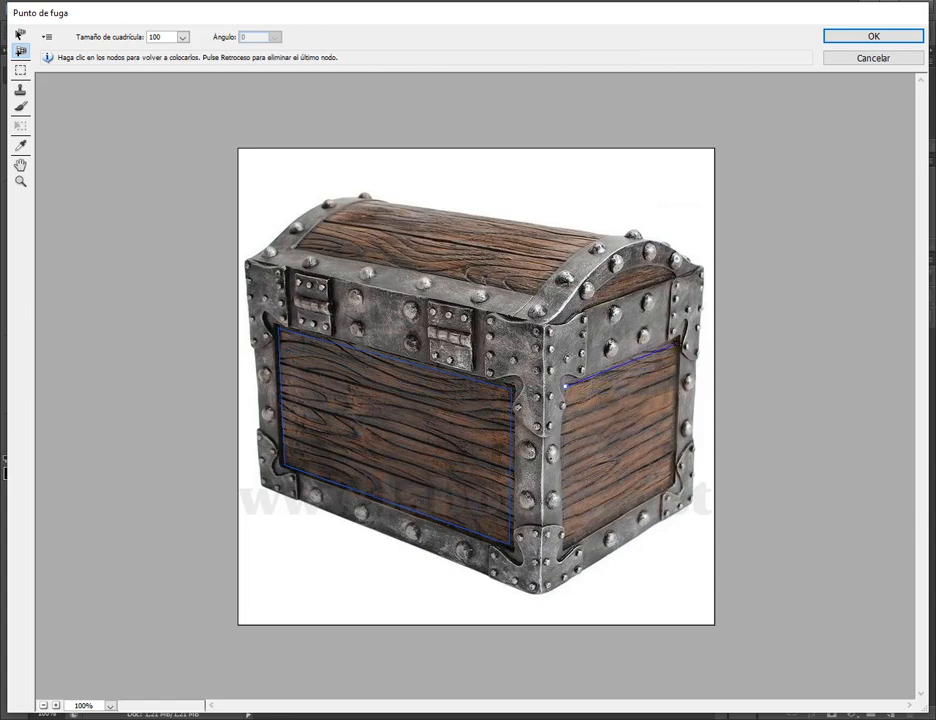
left_click(677, 343)
left_click(674, 484)
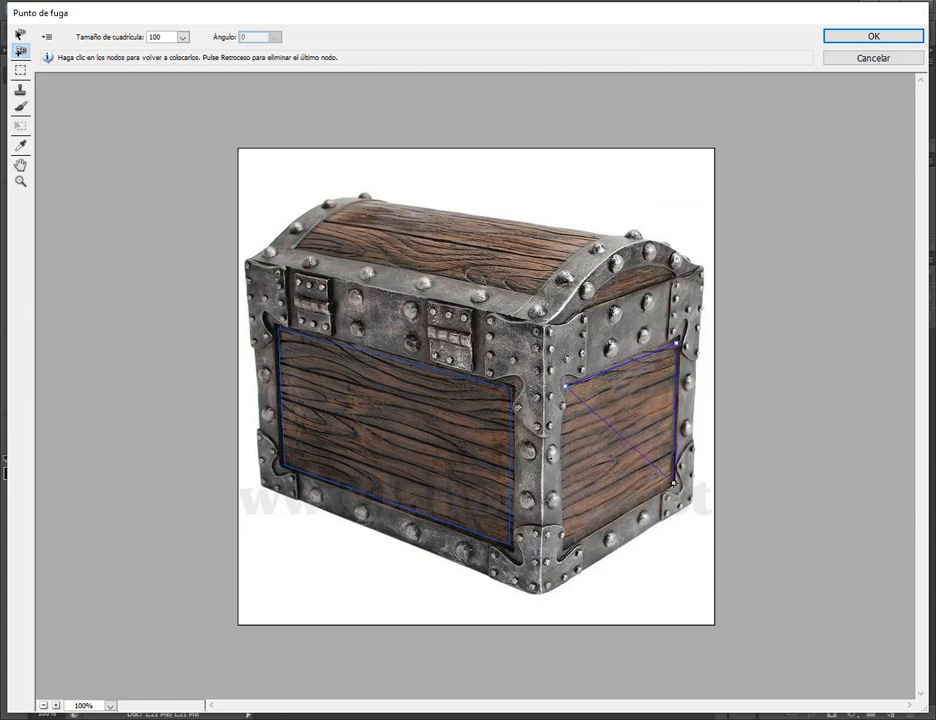
left_click(566, 545)
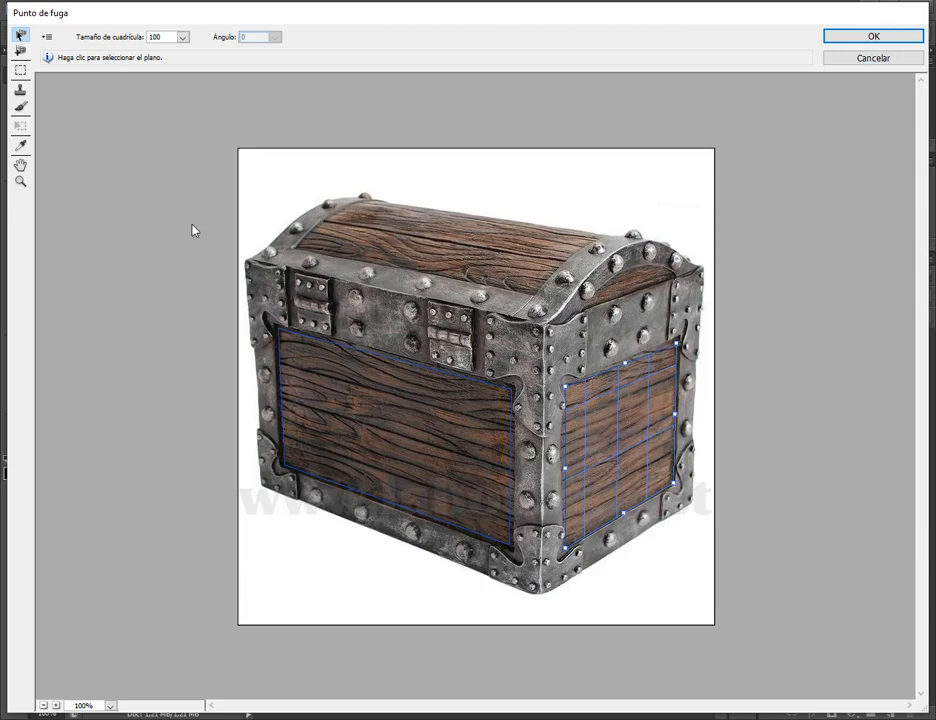
Activate the Edit Plane tool and alternate the selection between the chest's front and side perspective planes.
key("alt")
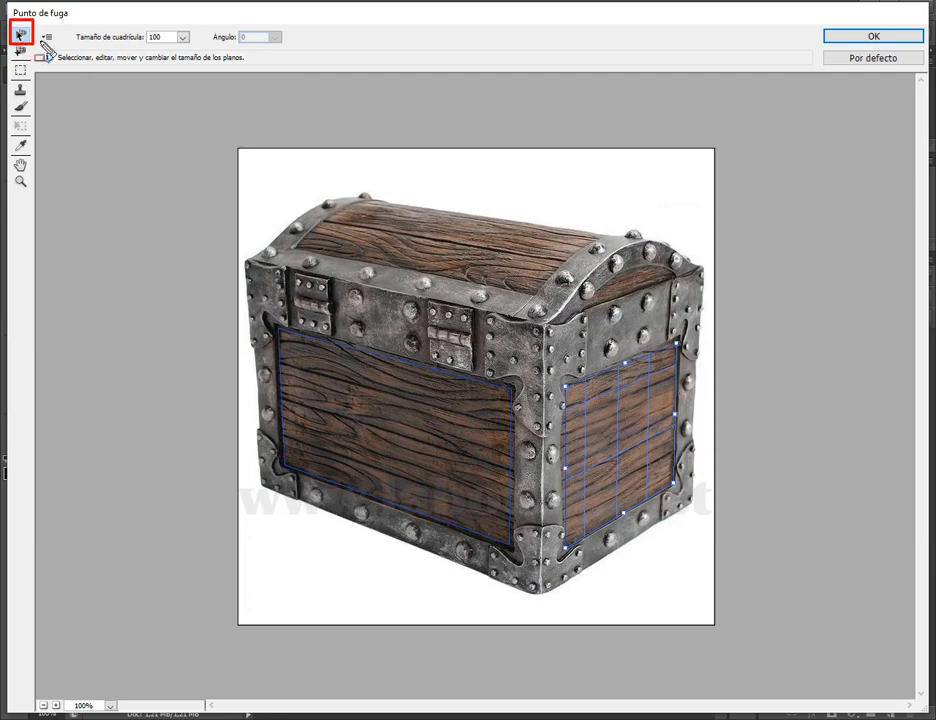
key("Escape")
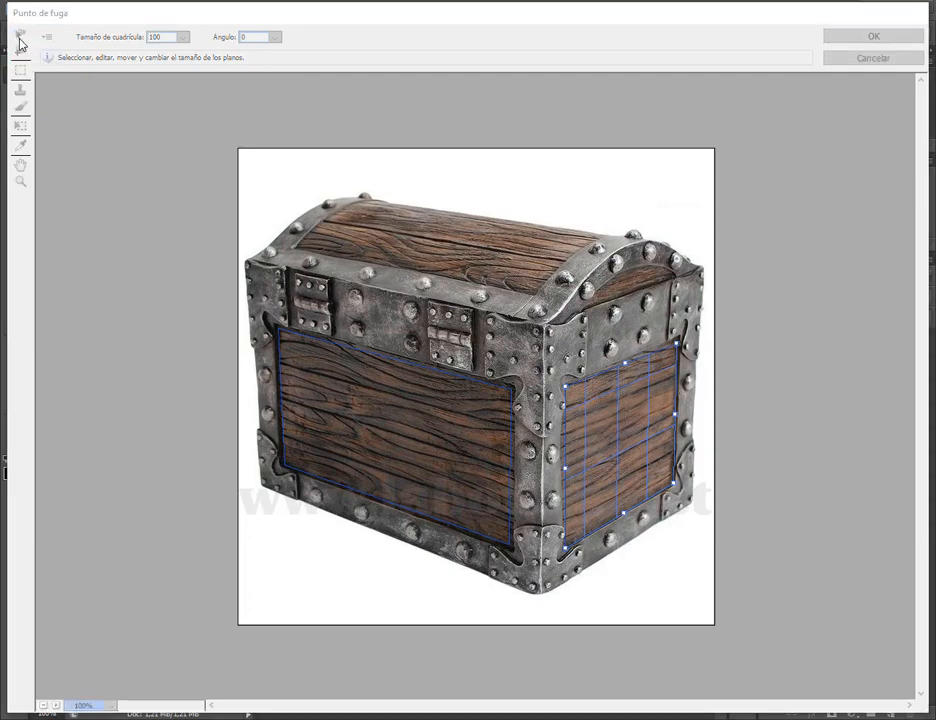
left_click(21, 49)
left_click(20, 34)
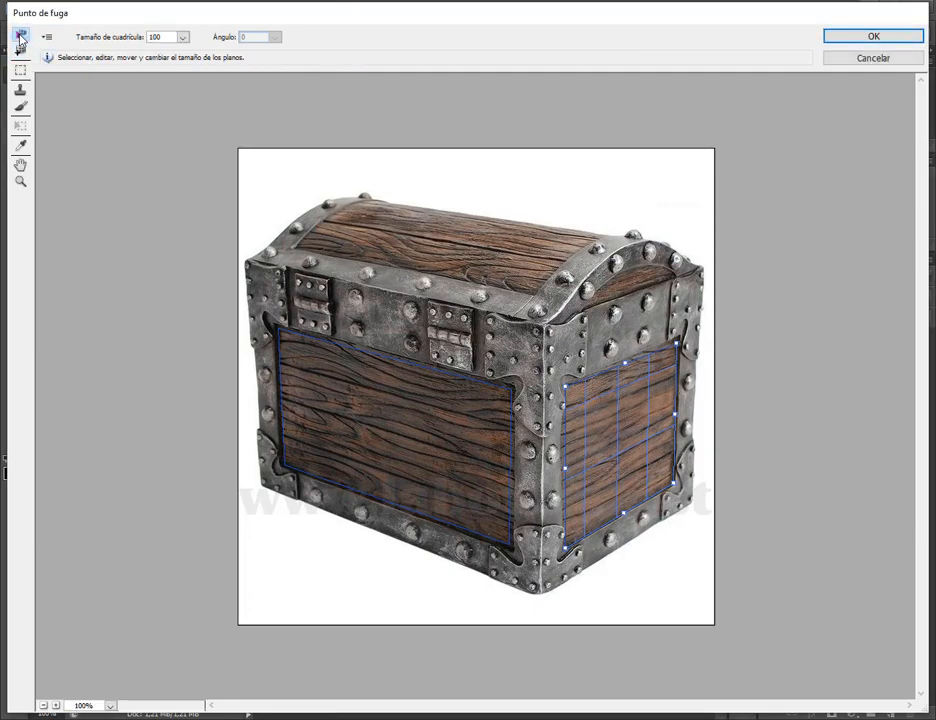
left_click(395, 440)
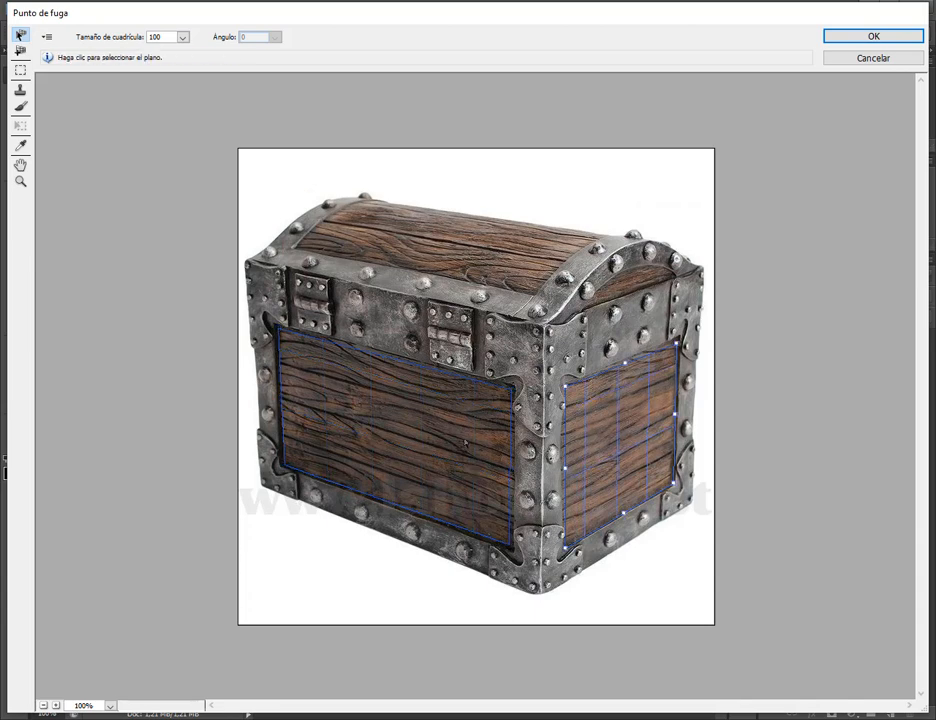
left_click_drag(424, 447, 428, 405)
left_click_drag(432, 443, 426, 445)
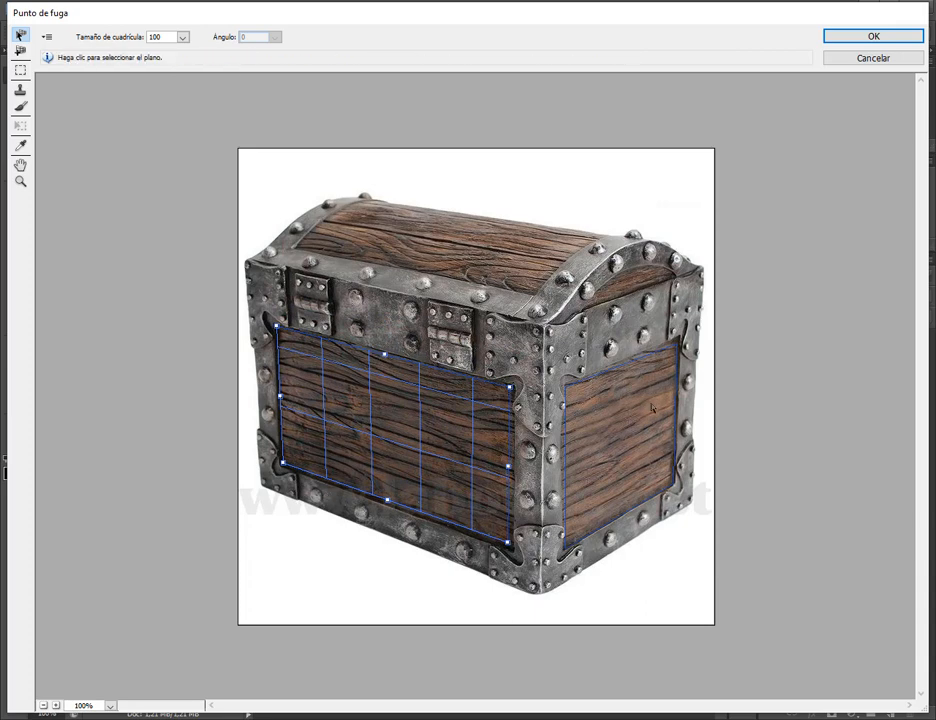
left_click(598, 368)
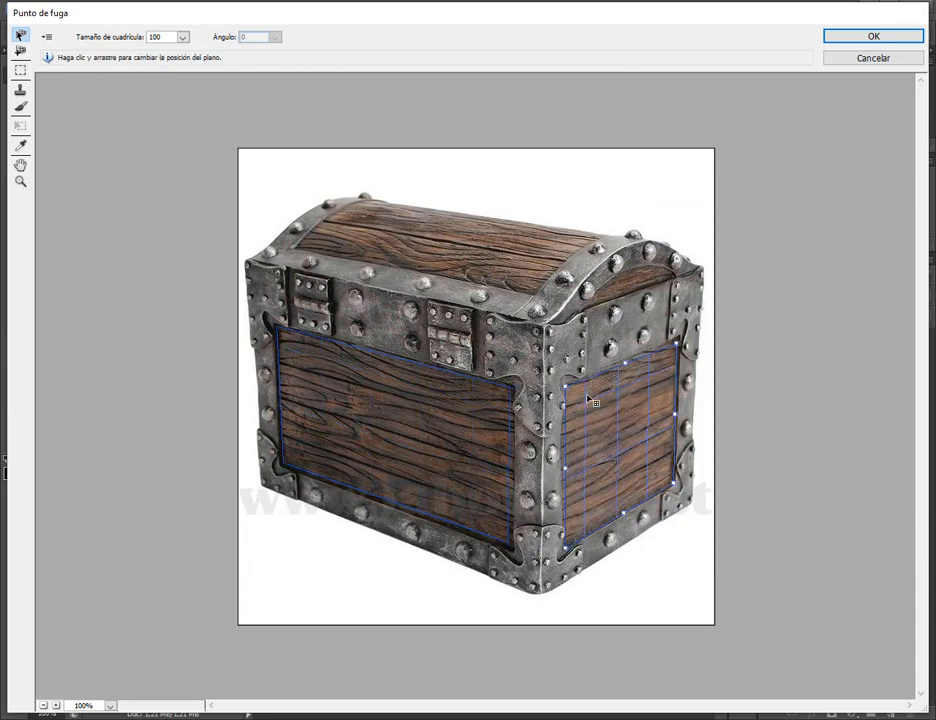
left_click(447, 456)
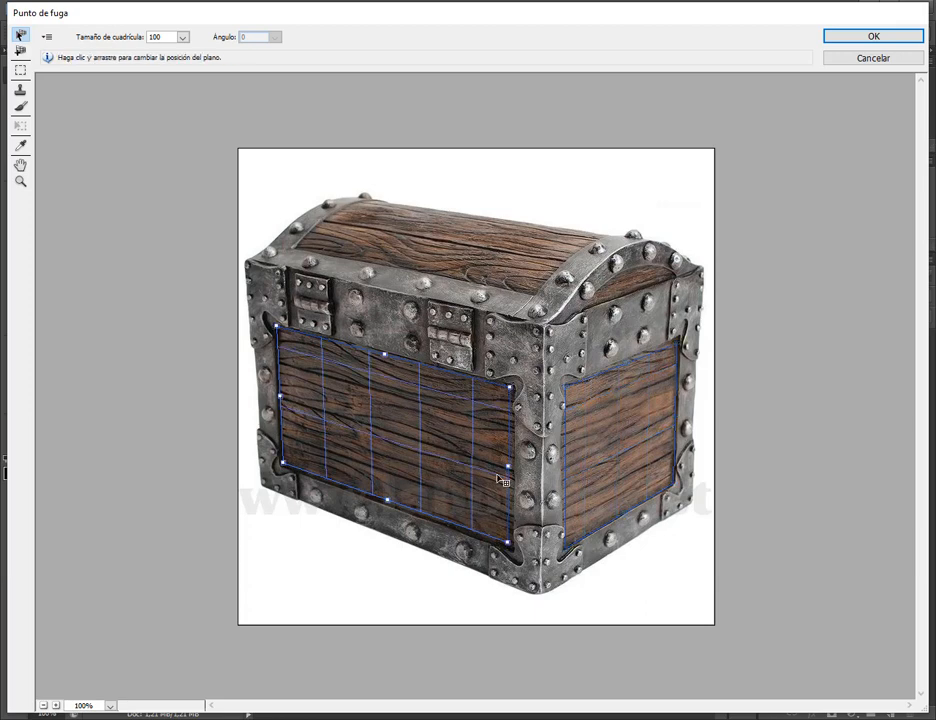
Refit the side plane's edges to the wooden panel by its edge nodes, and accept the Vanishing Point planes.
left_click(641, 412)
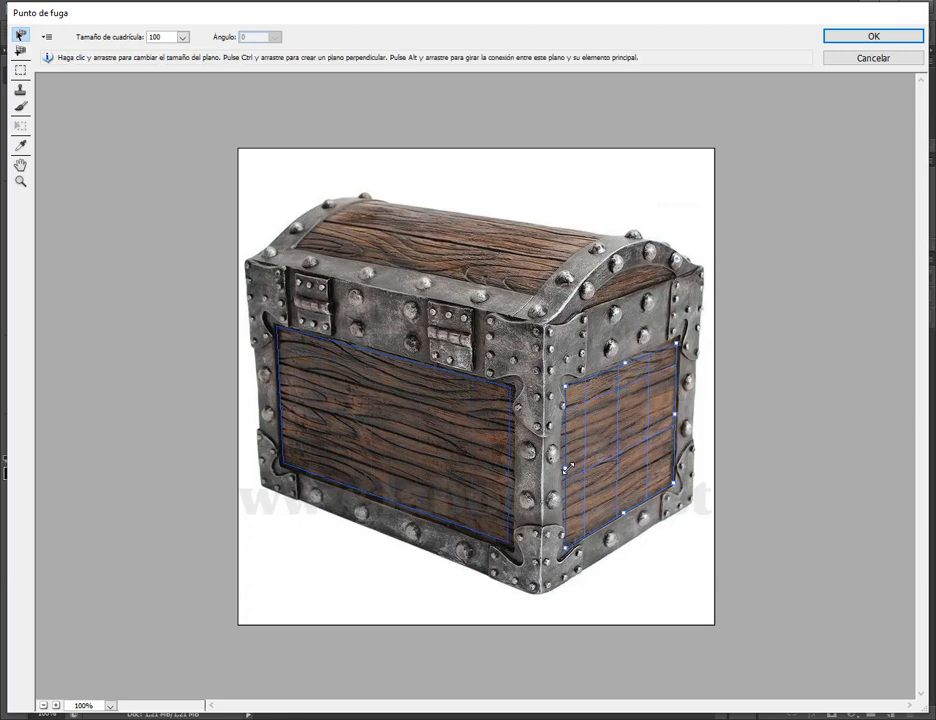
mouse_move(568, 467)
left_mouse_down()
mouse_move(643, 432)
mouse_move(566, 460)
left_mouse_up()
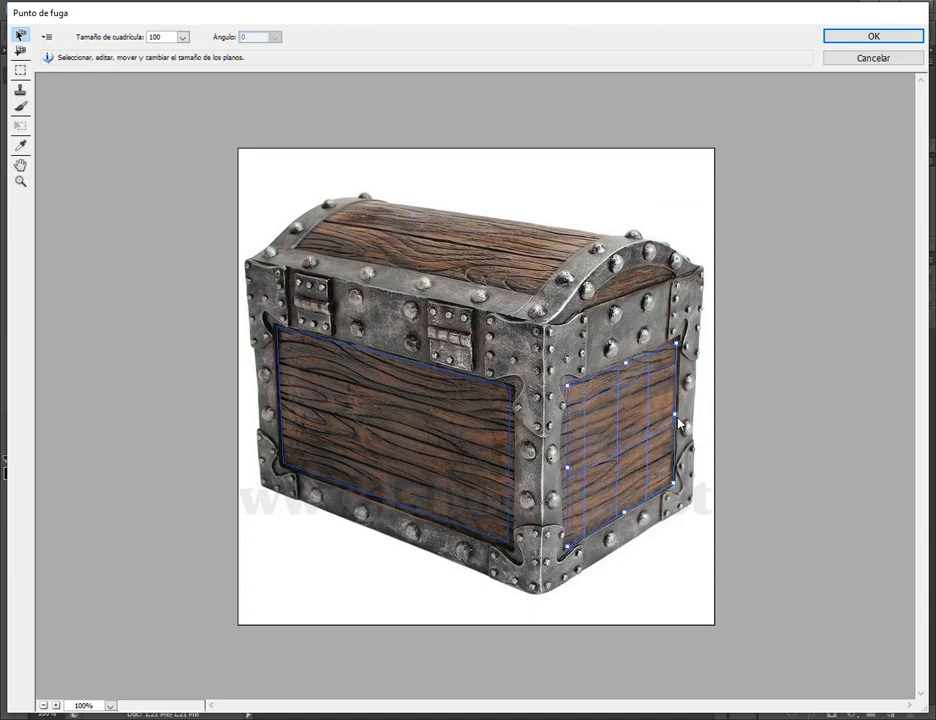
mouse_move(676, 418)
left_mouse_down()
mouse_move(655, 419)
mouse_move(676, 413)
left_mouse_up()
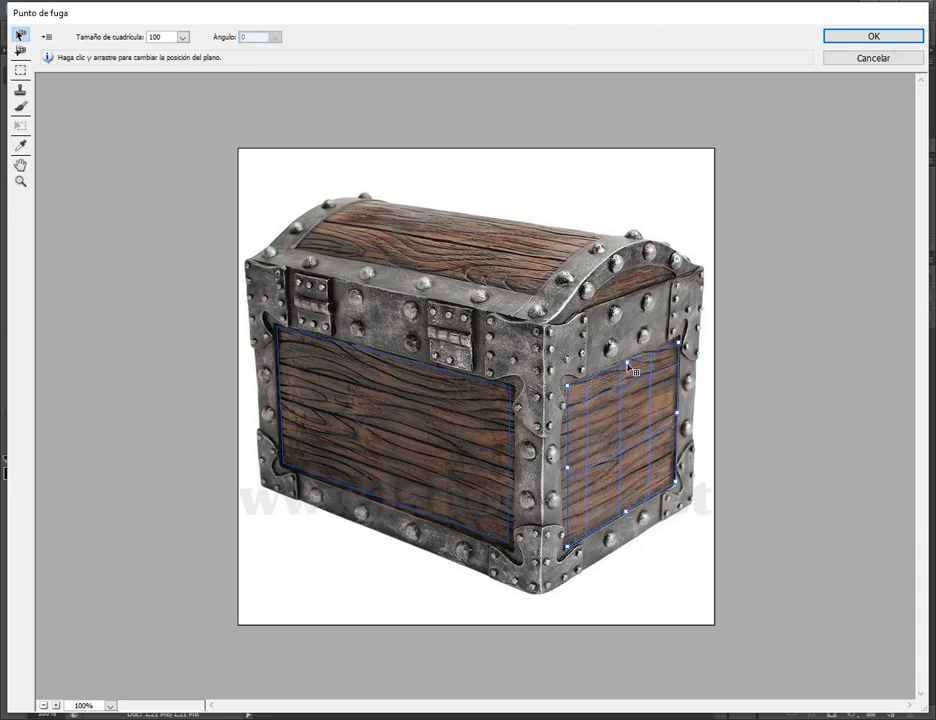
left_click_drag(629, 361, 631, 359)
mouse_move(626, 512)
left_mouse_down()
mouse_move(625, 450)
mouse_move(625, 512)
left_mouse_up()
left_click(874, 38)
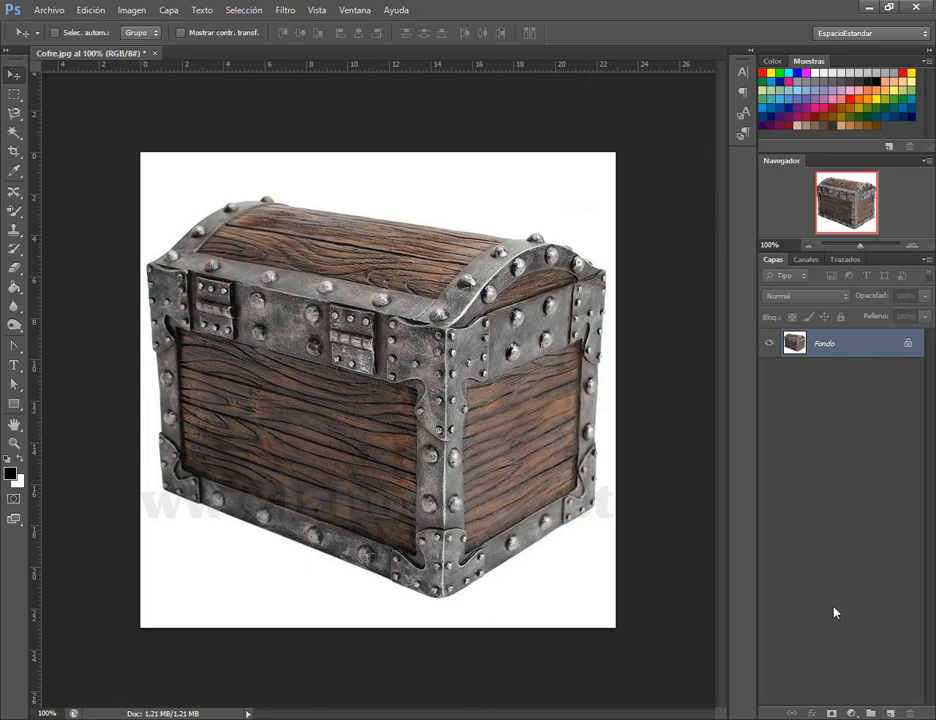
Add an empty layer above the chest background, and open logo.png from the Filtro Punto de fuga folder in Photoshop.
left_click(889, 712)
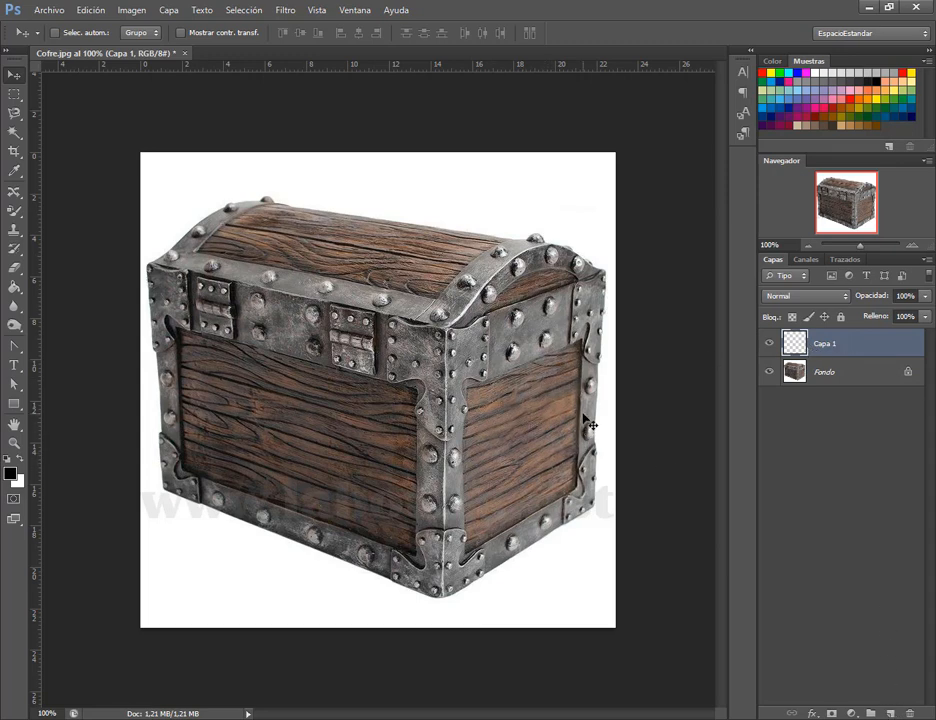
key("alt+Tab")
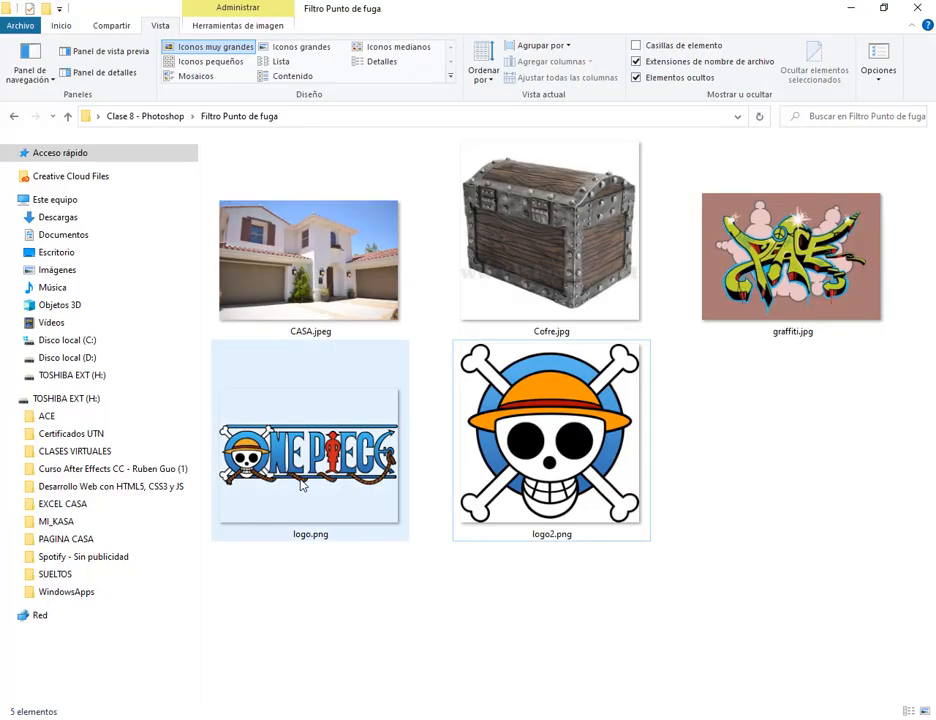
left_click_drag(302, 483, 407, 58)
key("Return")
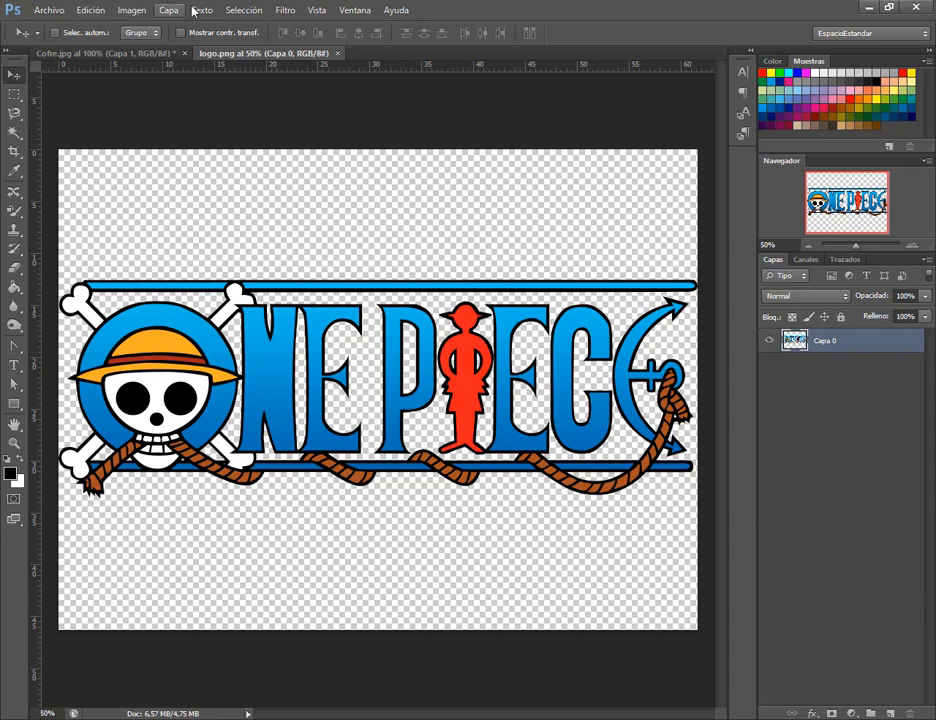
Select the entire canvas of logo.png and copy it.
left_click(244, 10)
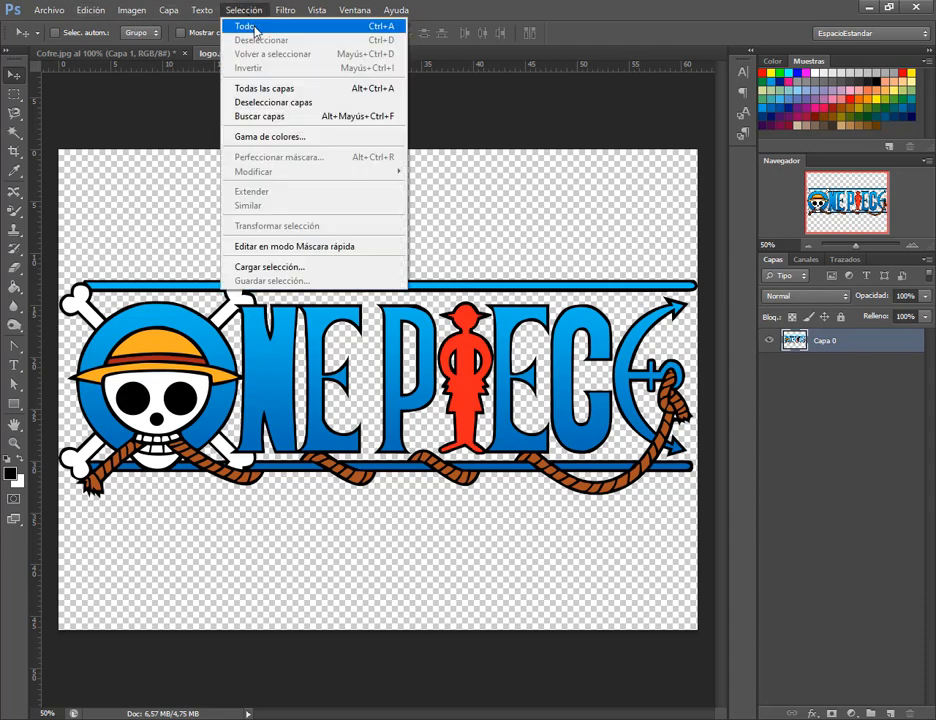
left_click(253, 30)
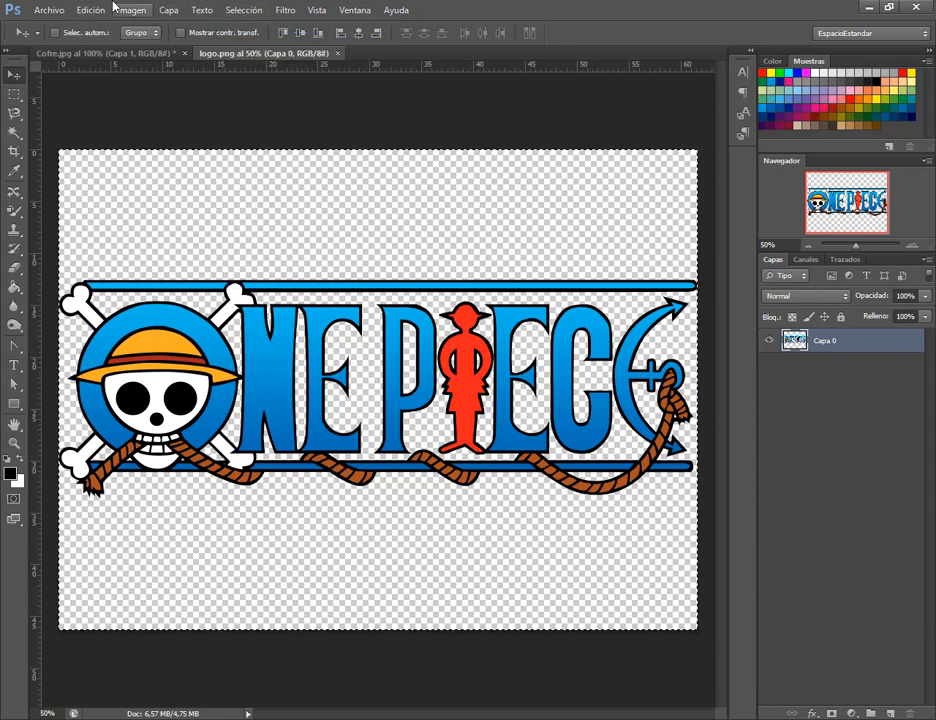
left_click(96, 9)
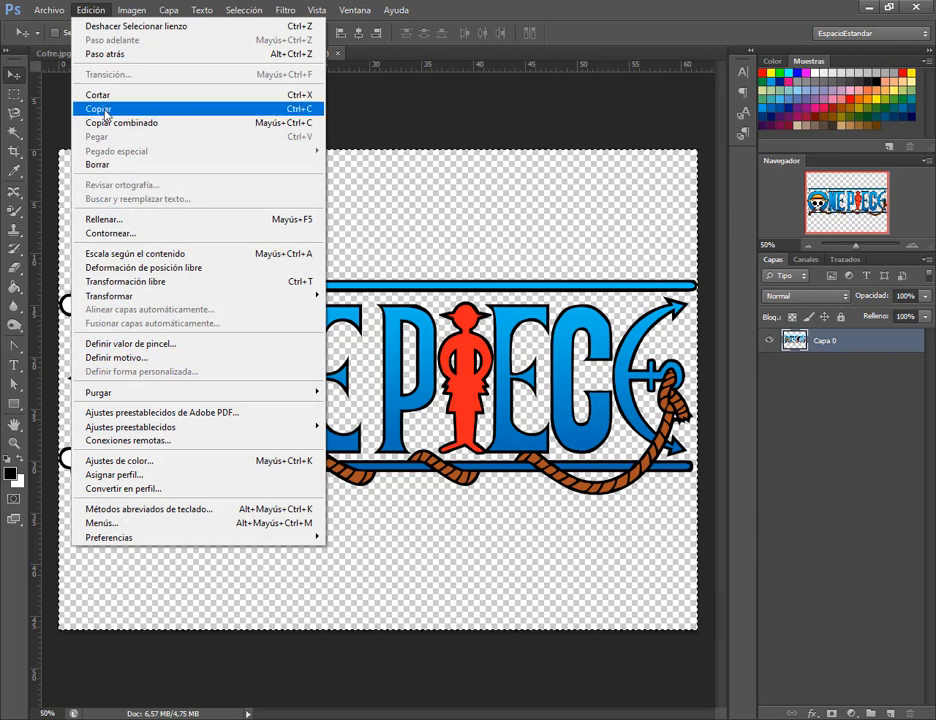
left_click(298, 108)
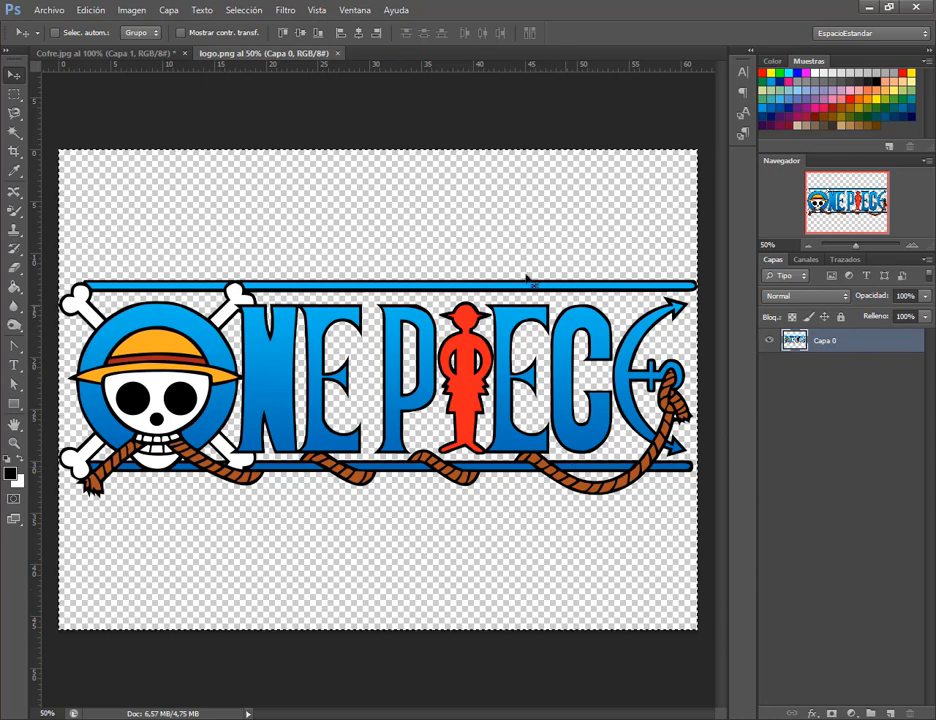
Open the Vanishing Point filter on the empty layer of Cofre.jpg and paste the copied logo into it.
left_click(109, 53)
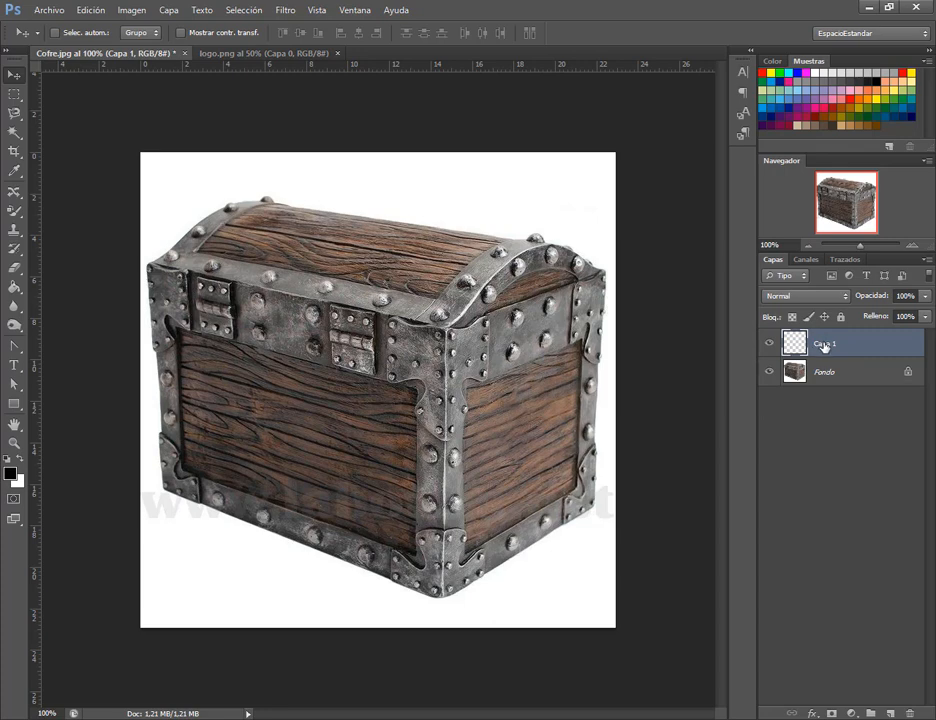
left_click(286, 12)
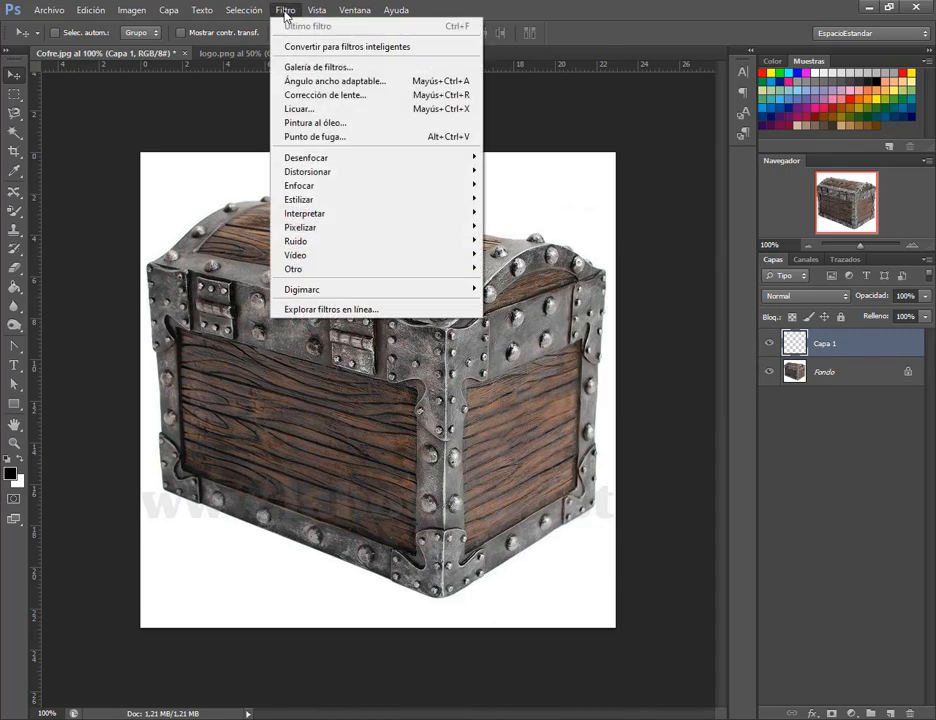
left_click(305, 140)
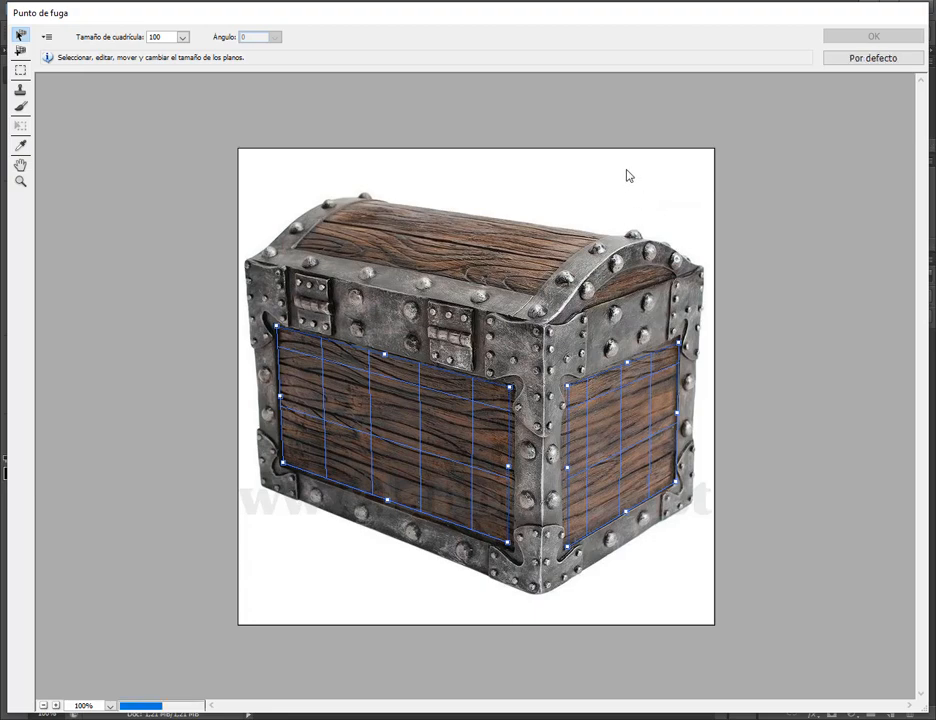
key("ctrl+v")
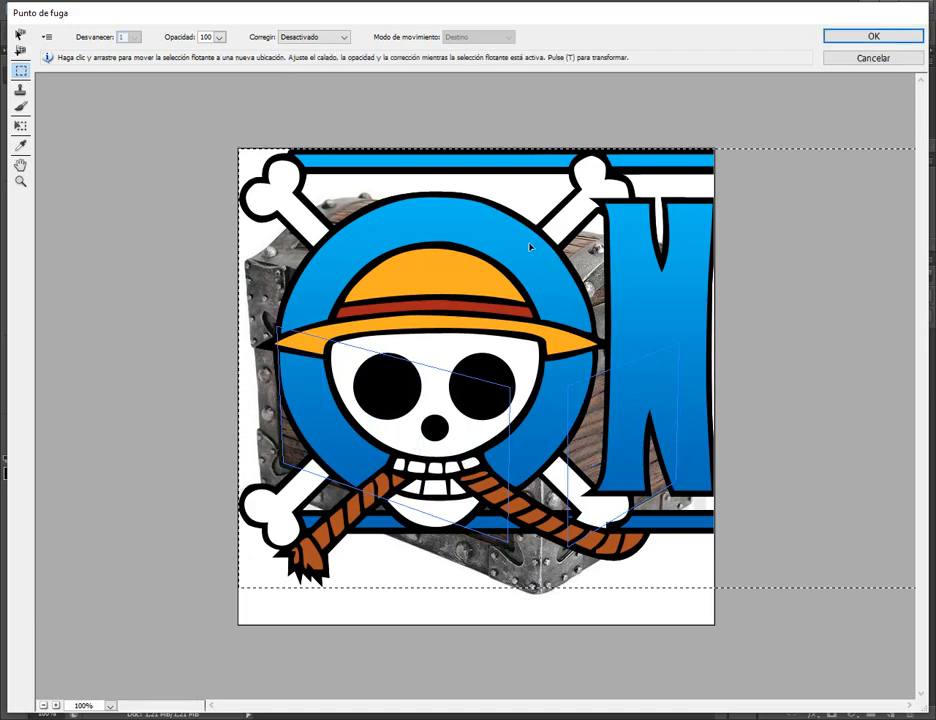
Scale the pasted logo down with the Transform tool until it roughly matches the lid's width, and move it over the lid.
left_click_drag(498, 290, 533, 136)
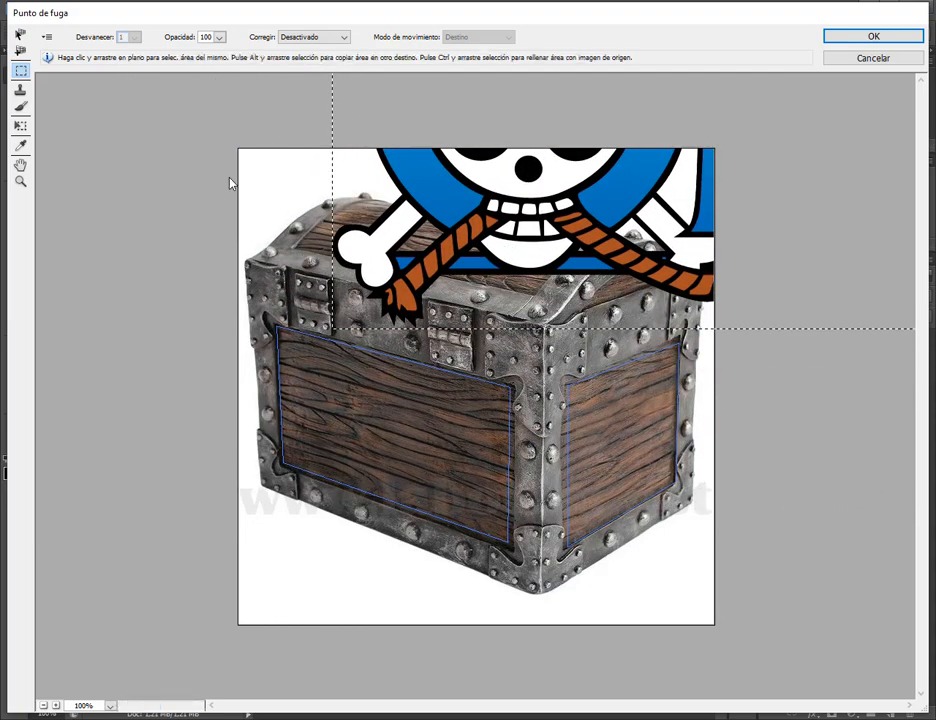
key("alt")
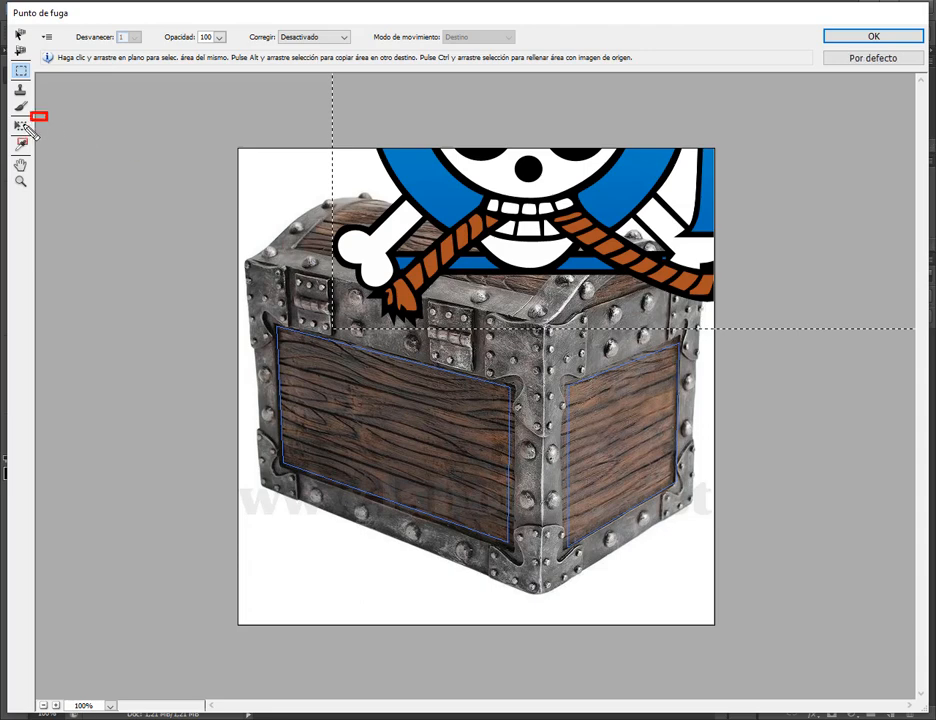
key("Escape")
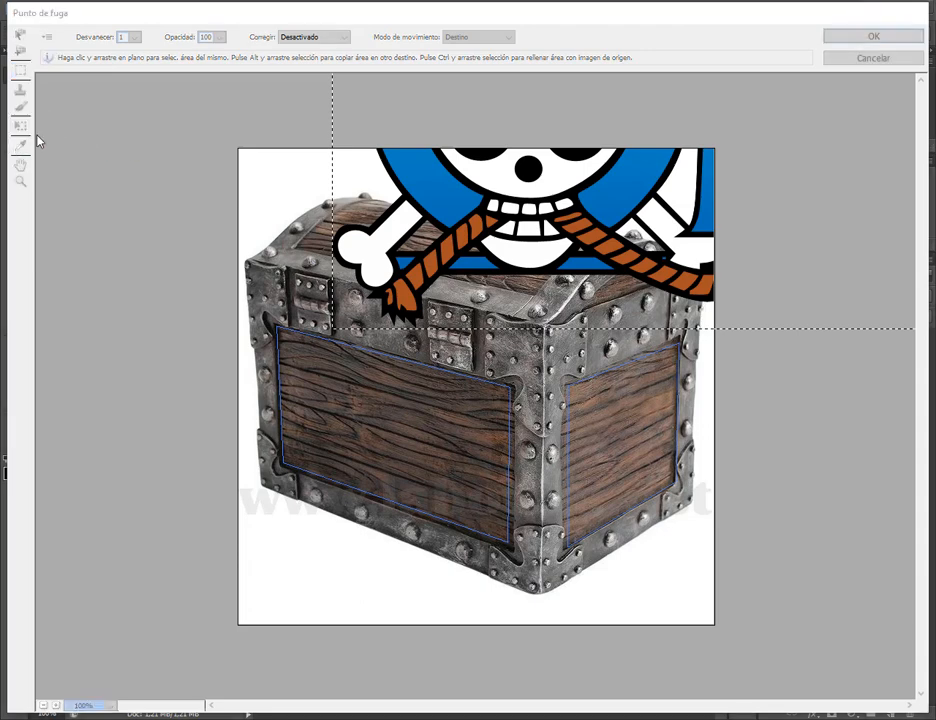
left_click(21, 126)
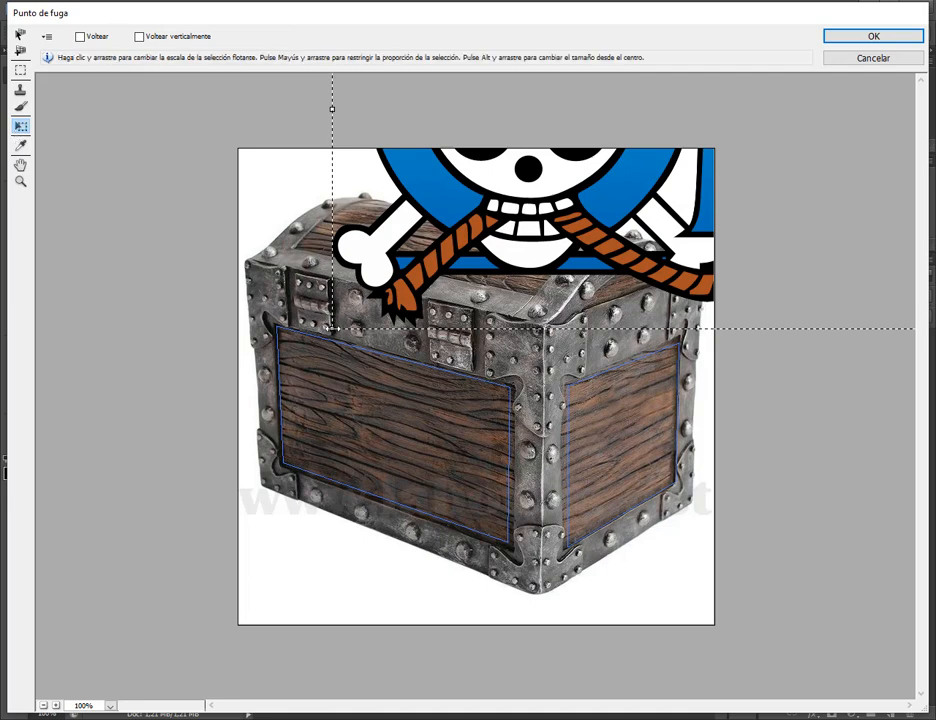
left_click_drag(332, 328, 610, 265)
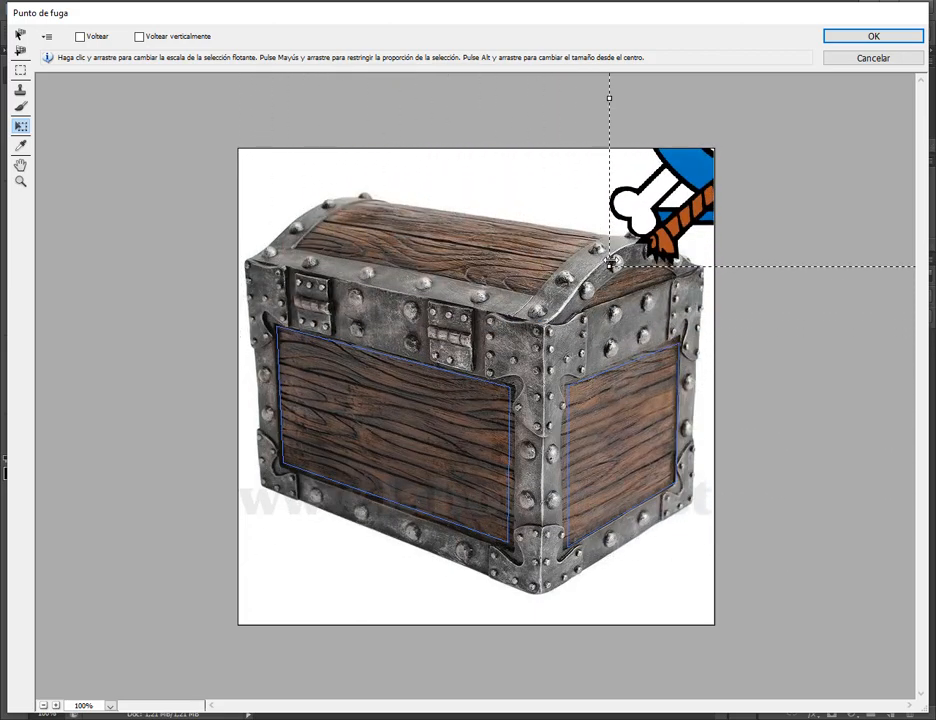
left_click_drag(651, 223, 346, 285)
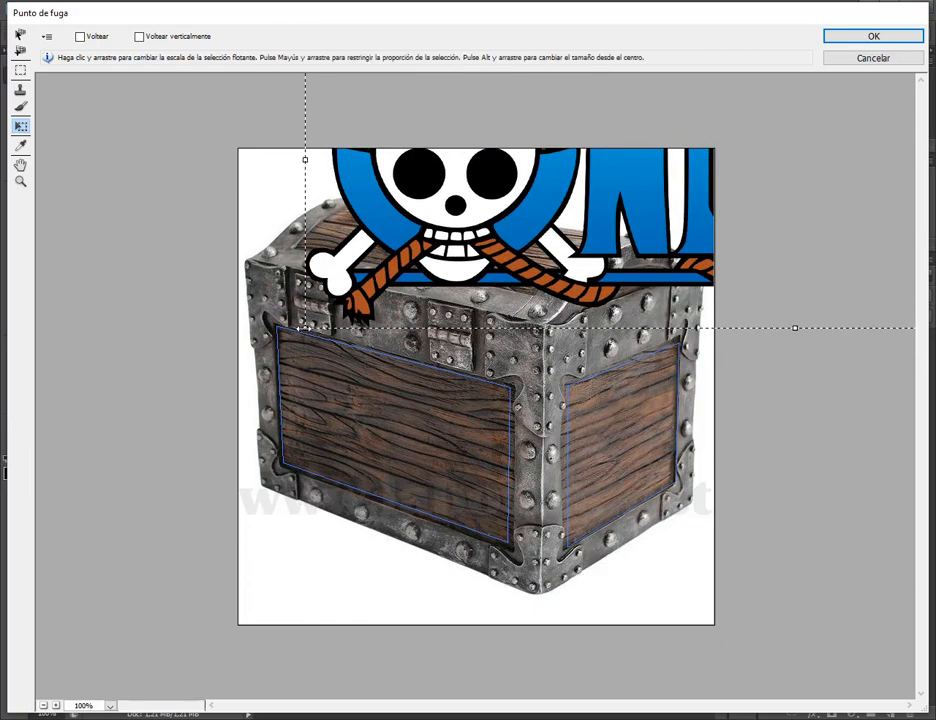
left_click_drag(305, 328, 300, 295)
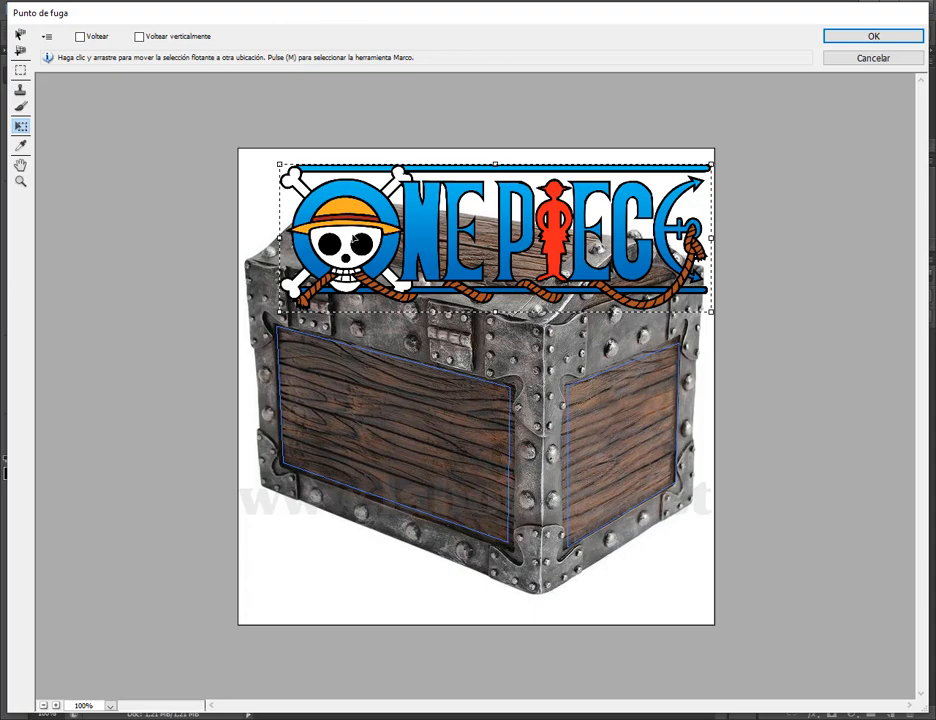
left_click_drag(279, 312, 438, 258)
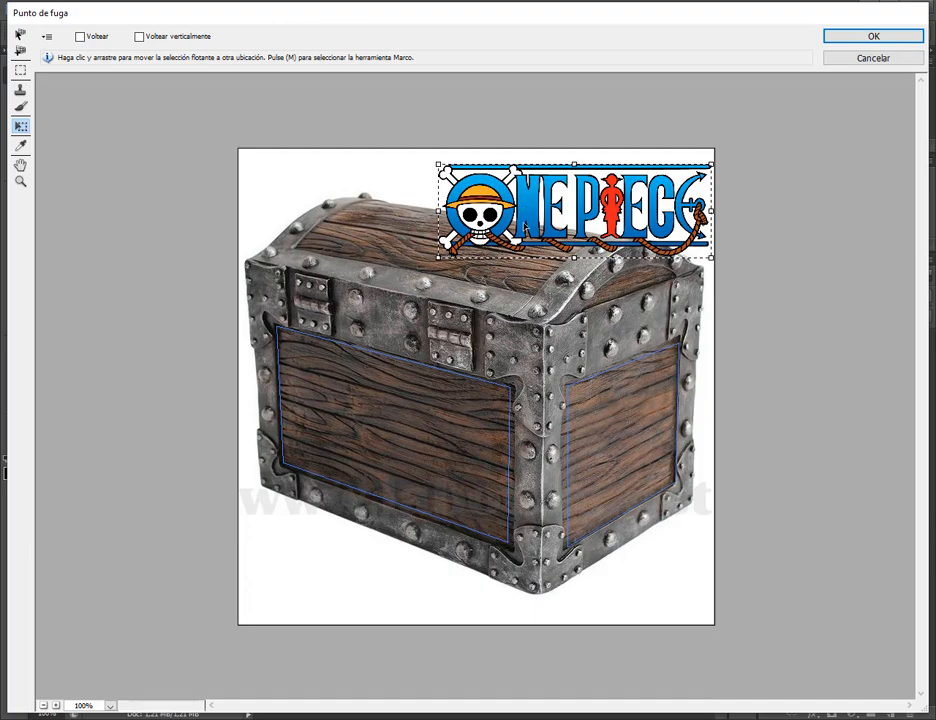
left_click_drag(520, 225, 382, 269)
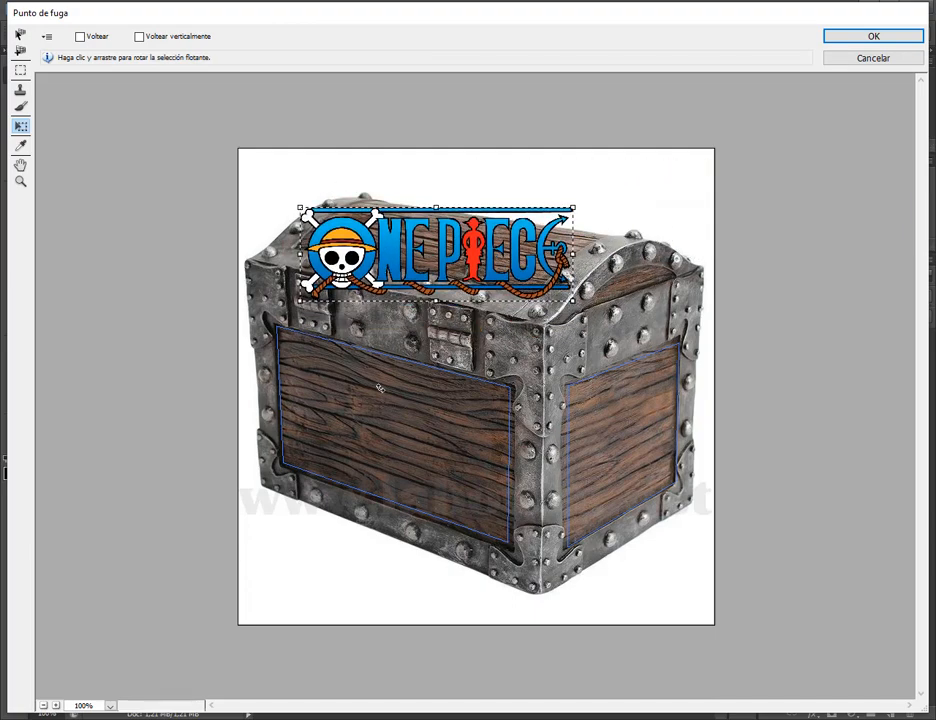
Move the logo onto the front perspective plane, shrink it to fit inside the wooden panel, and centre it there.
left_click_drag(313, 211, 397, 433)
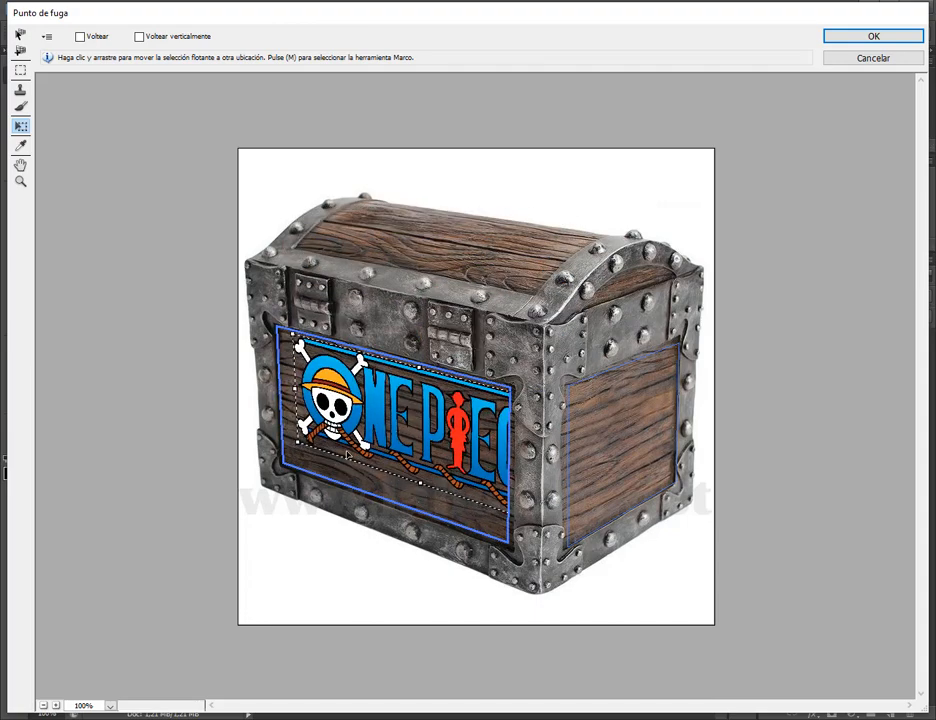
left_click_drag(297, 444, 341, 439)
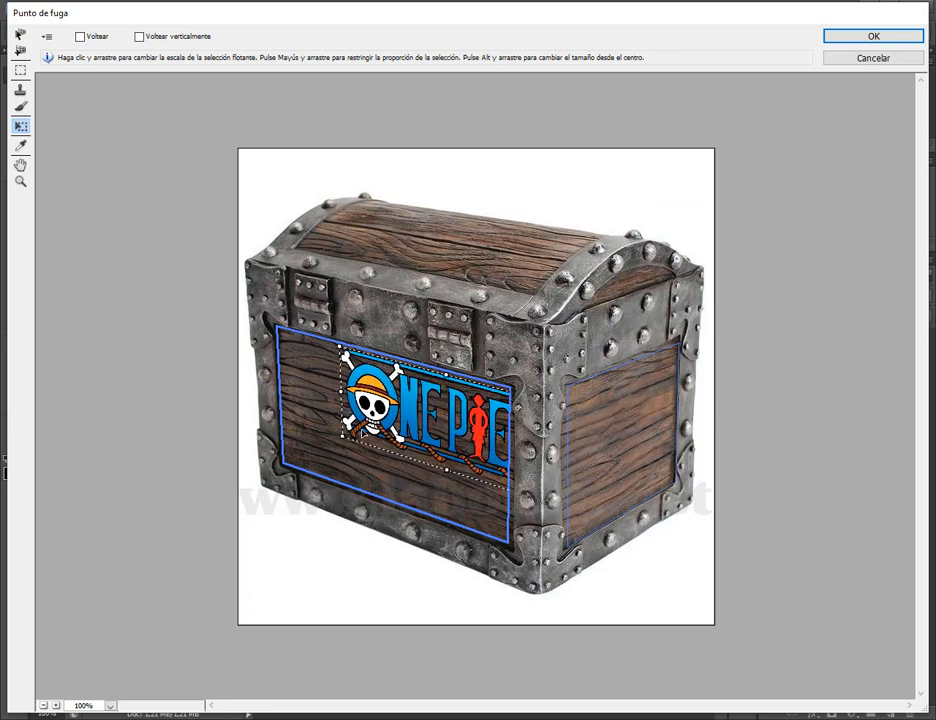
left_click_drag(402, 421, 349, 426)
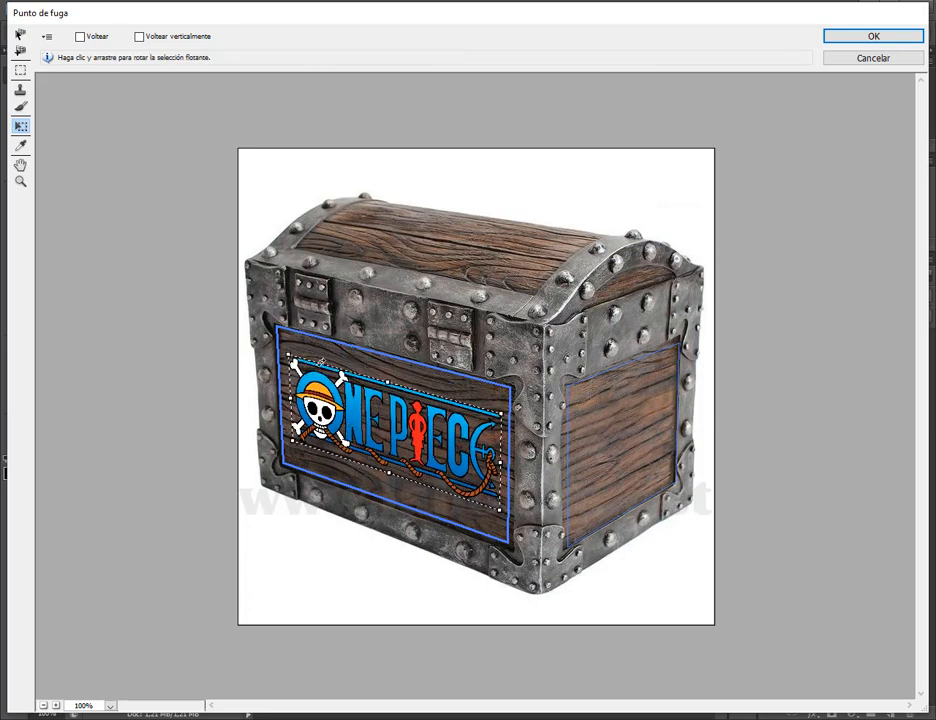
left_click_drag(377, 438, 378, 431)
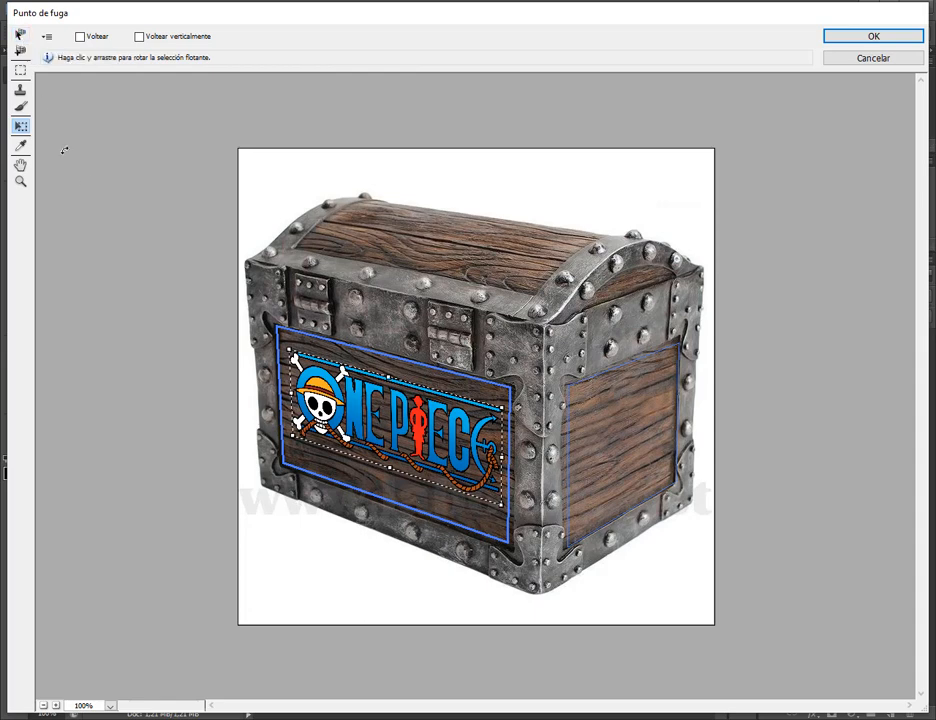
Try to reposition the placed logo on the front panel with the Edit Plane tool.
key("v")
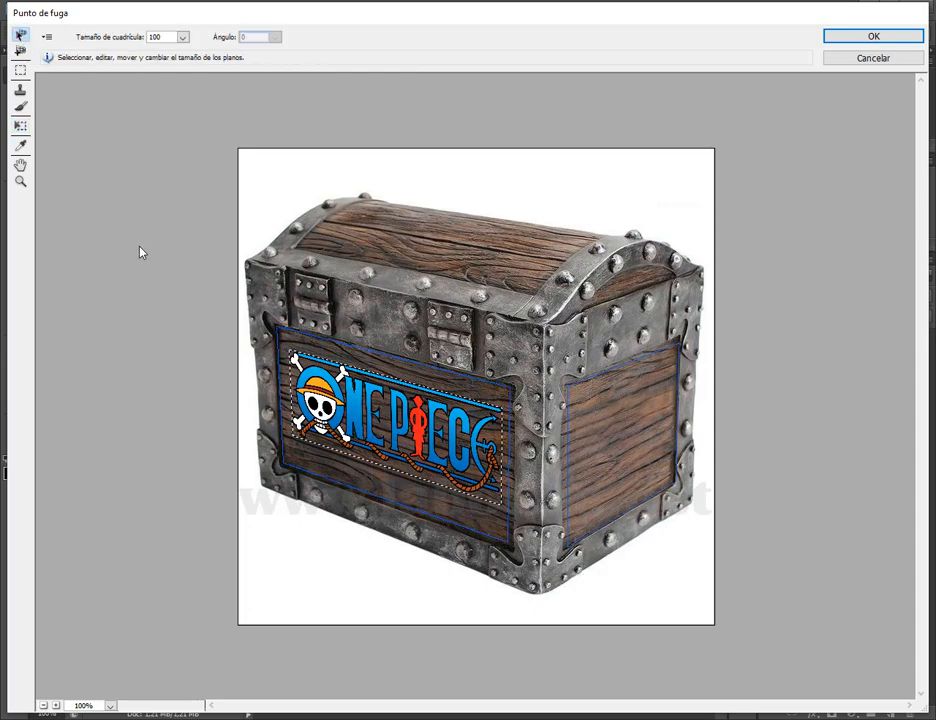
left_click(481, 444)
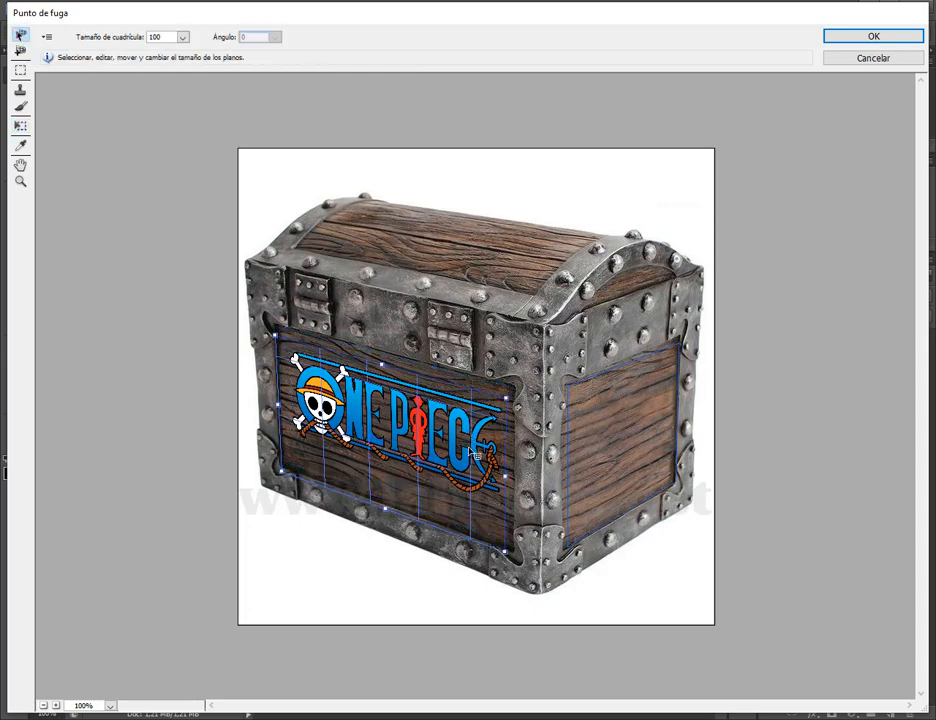
left_click_drag(477, 439, 472, 441)
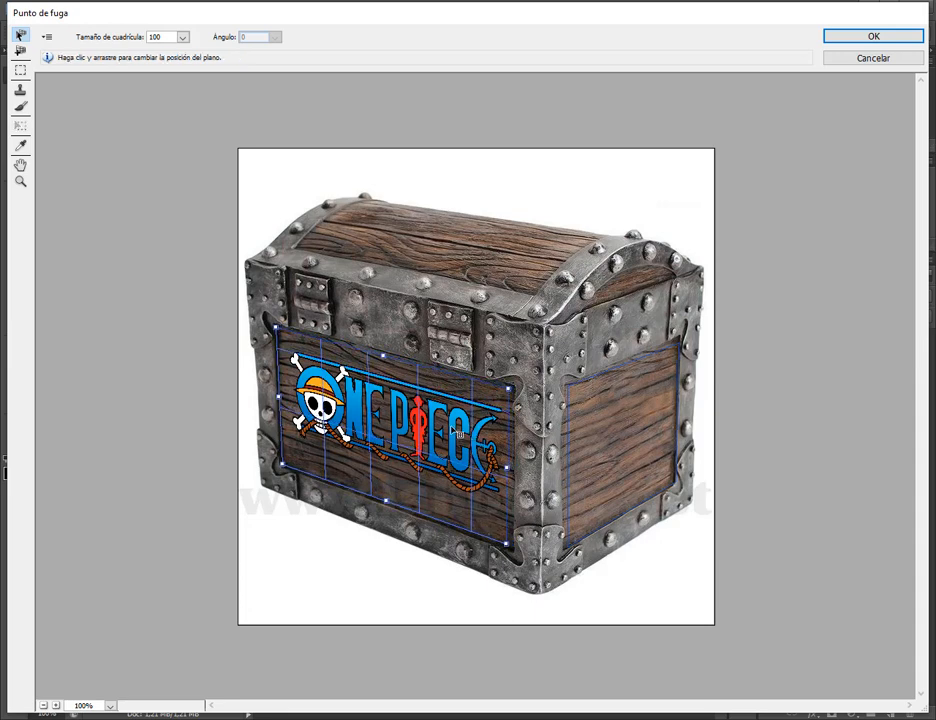
left_click(427, 230)
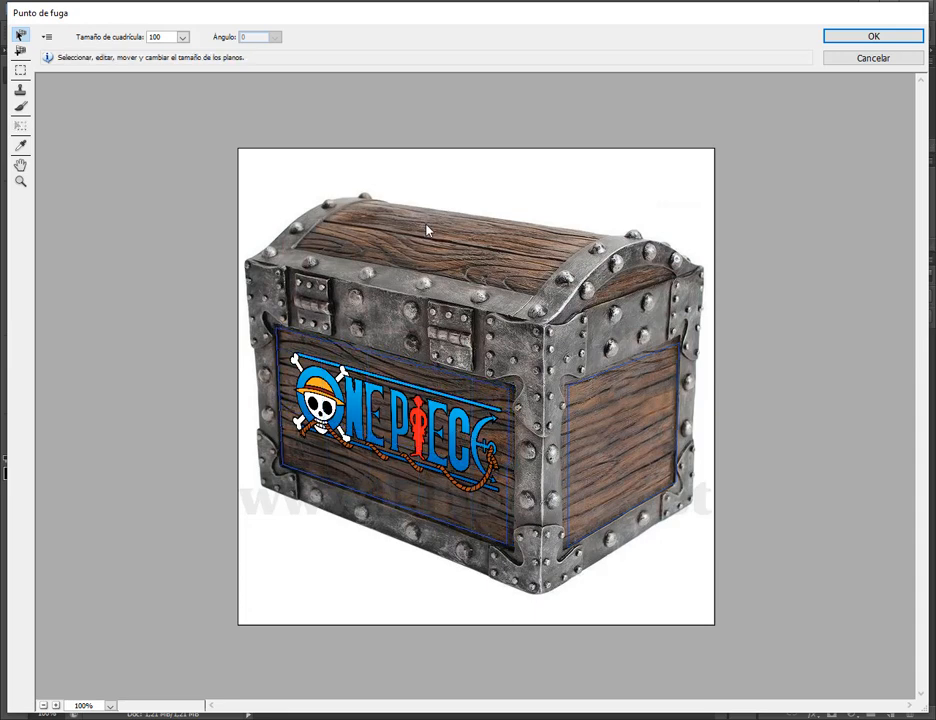
Marquee-select the logo on the front plane, try to move it with the Edit Plane tool, and undo the plane shift.
left_click(19, 72)
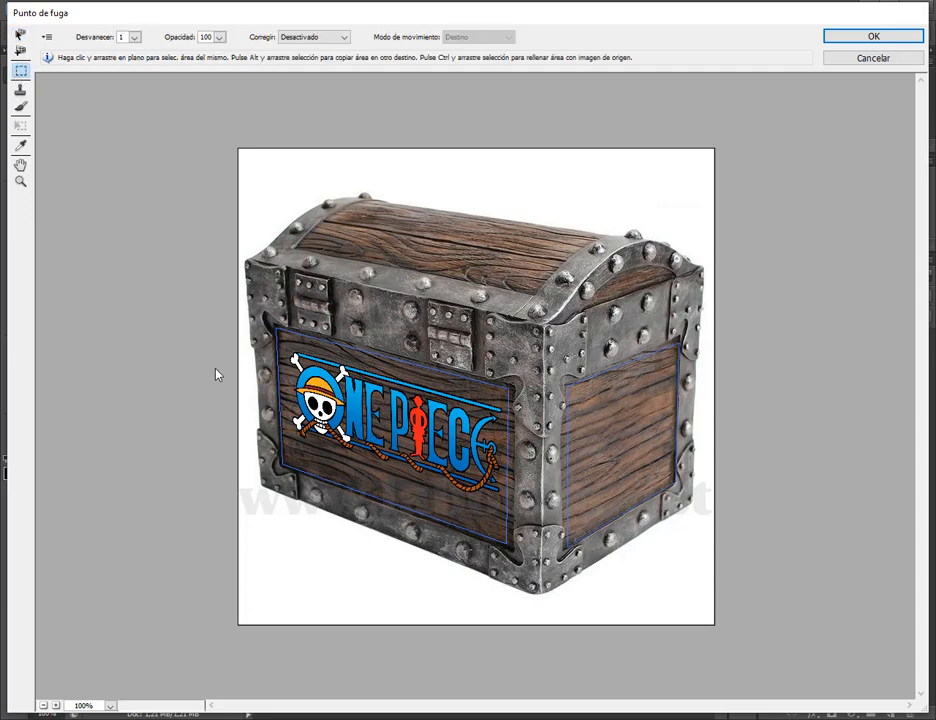
left_click_drag(290, 352, 503, 513)
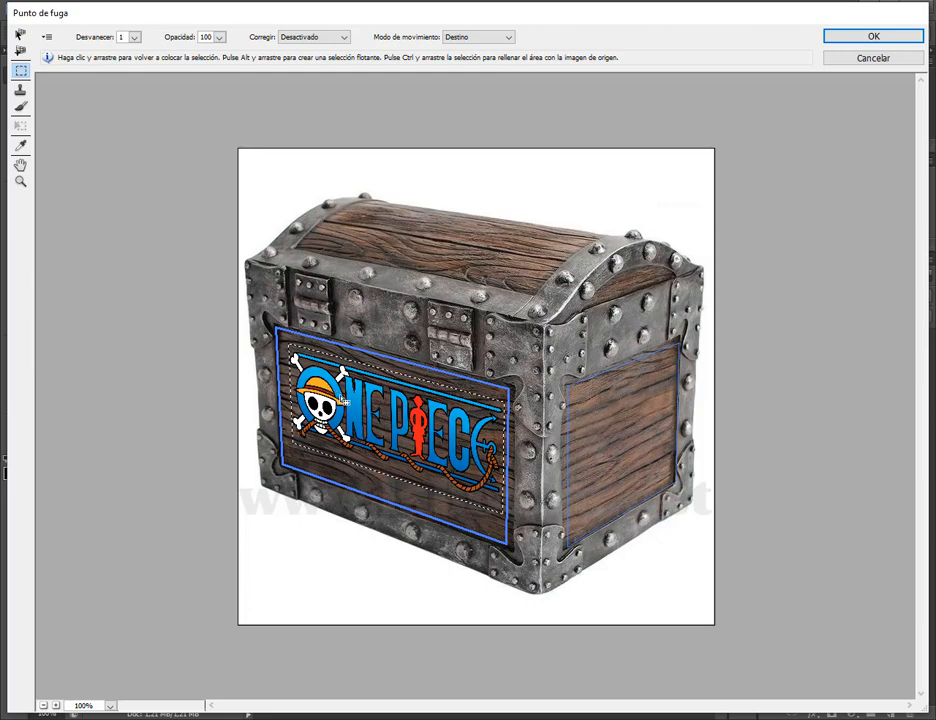
left_click(20, 36)
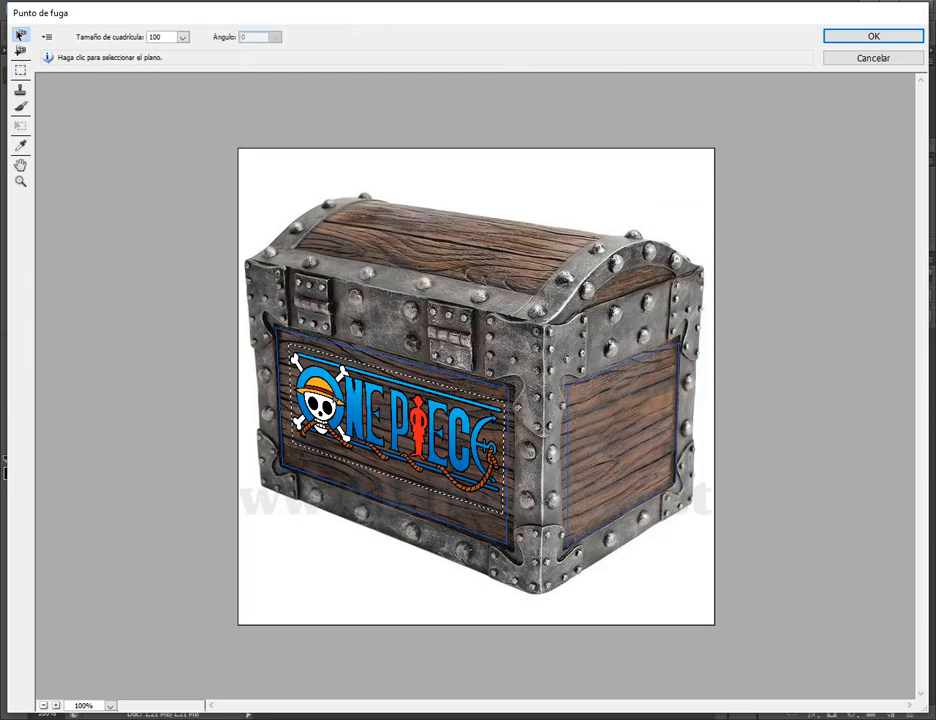
left_click(372, 413)
left_click_drag(372, 413, 331, 422)
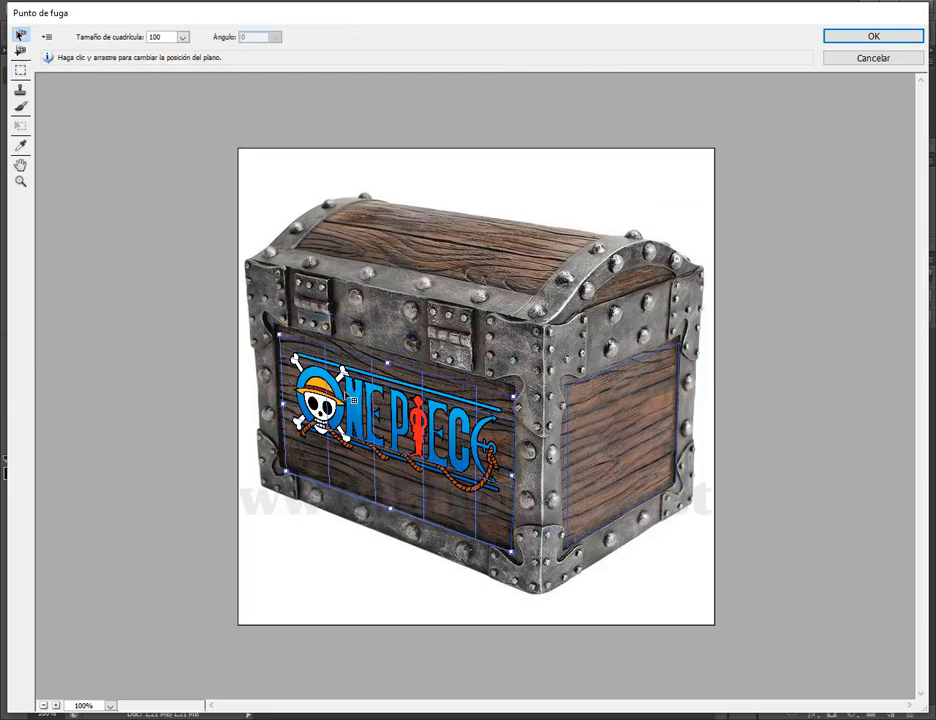
key("ctrl+z")
Clear the selection around the front logo and apply the Vanishing Point filter.
left_click(20, 70)
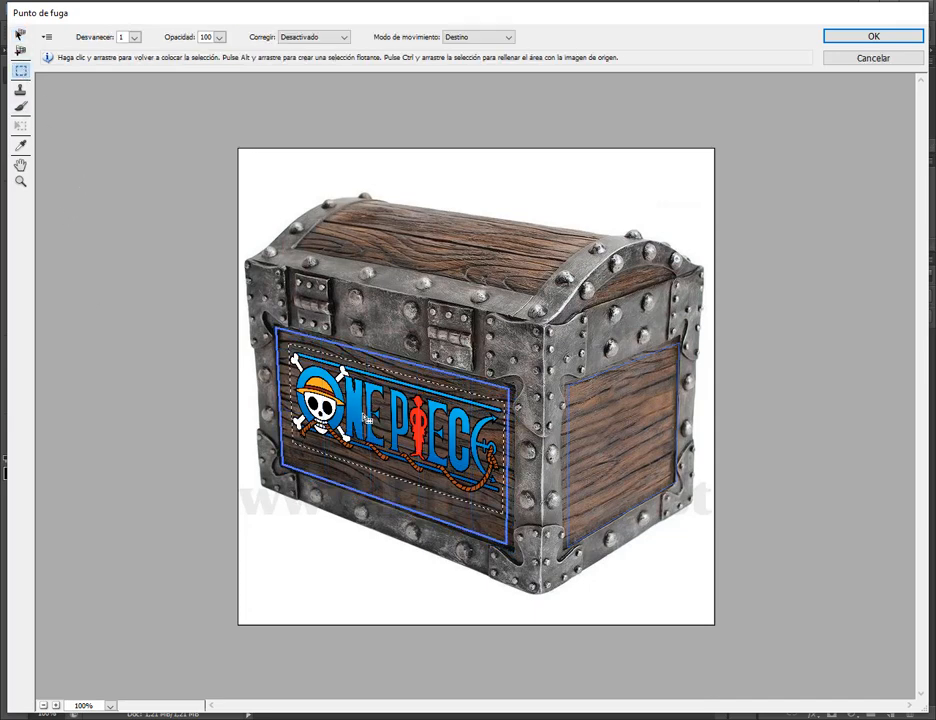
key("ctrl+d")
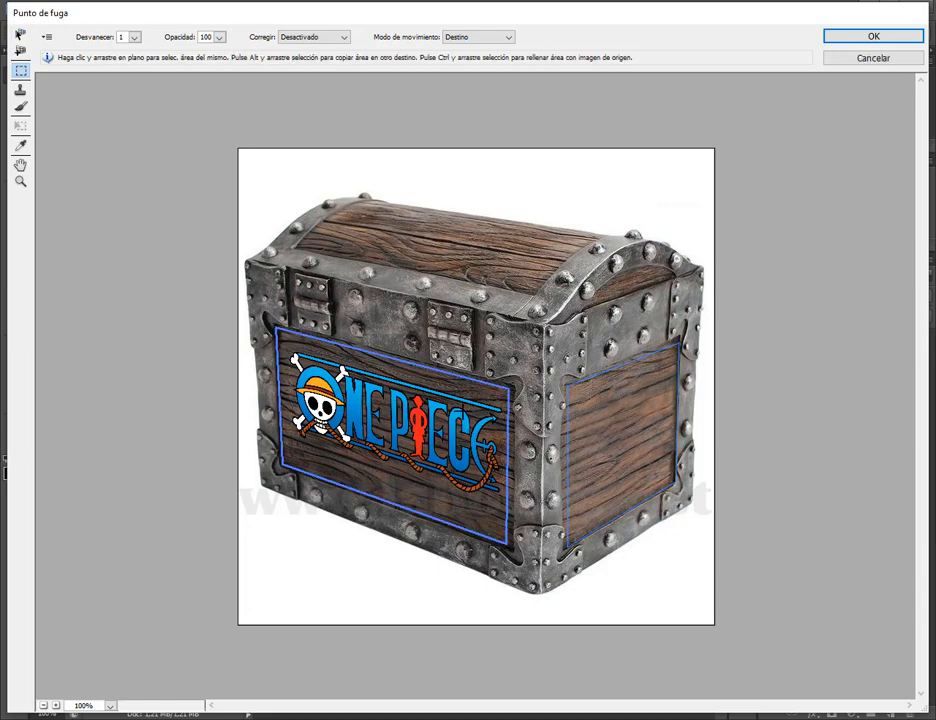
left_click(879, 37)
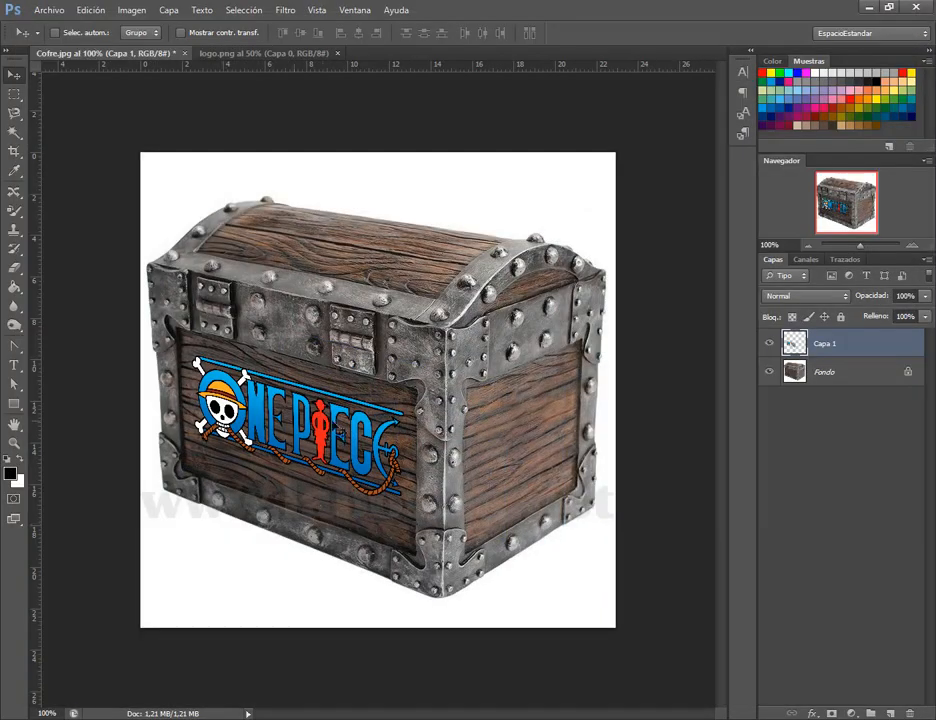
left_click(288, 11)
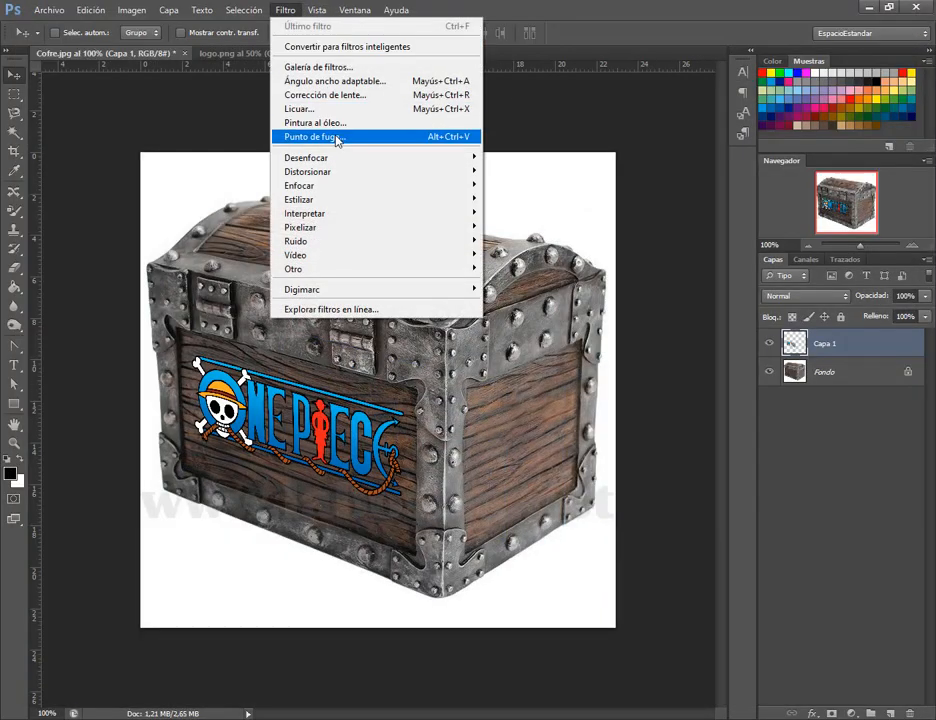
left_click(336, 140)
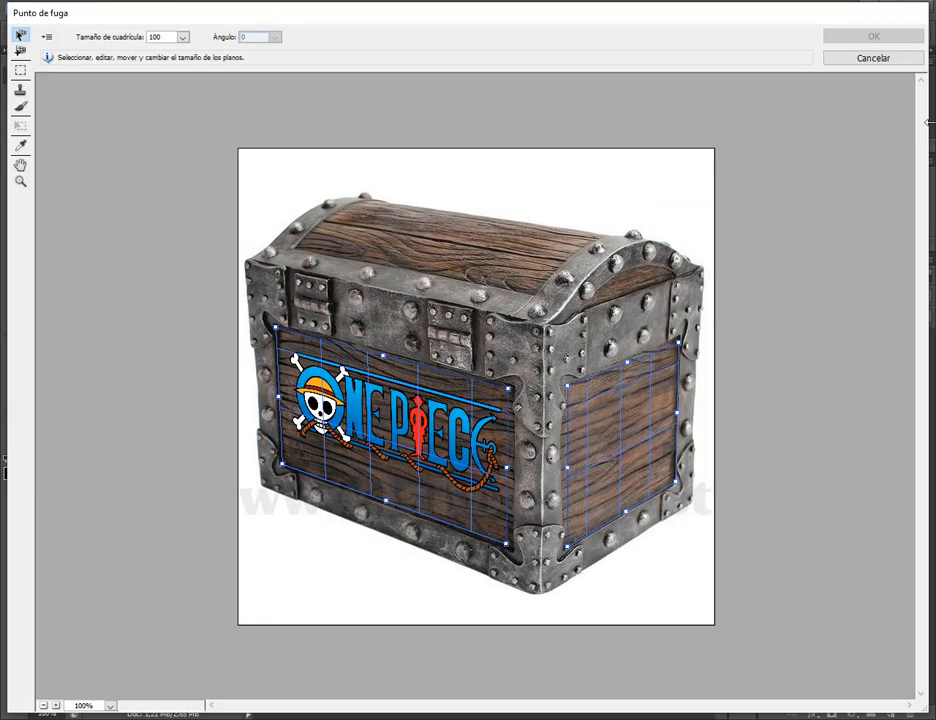
left_click(873, 60)
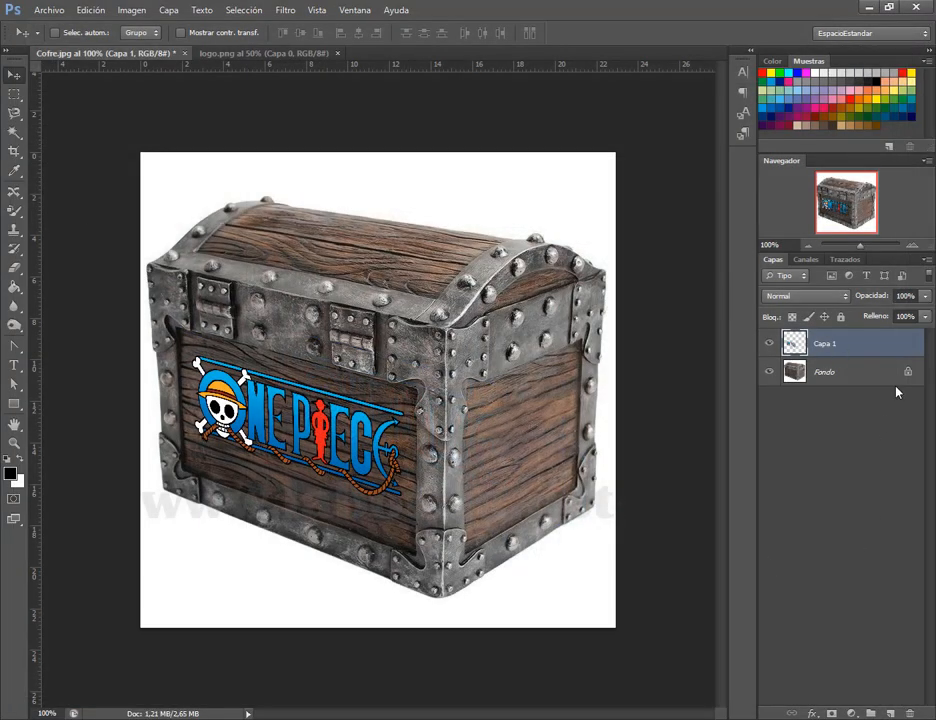
Enlarge the Capa 1 logo slightly with Free Transform and reposition it so it fills the front wooden panel's width.
left_click_drag(346, 456, 322, 399)
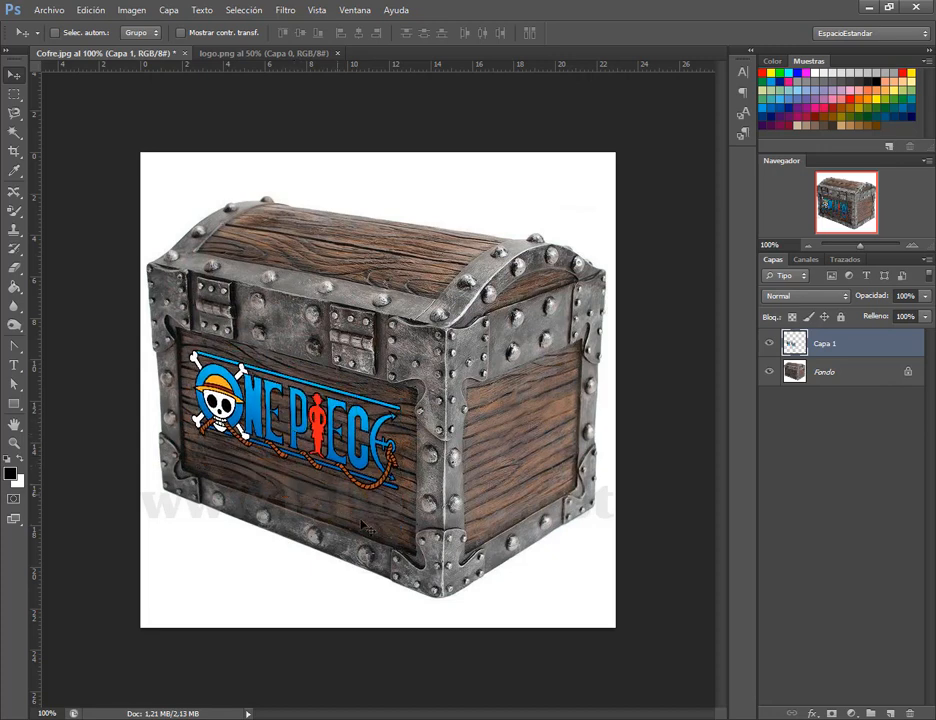
key("ctrl+t")
mouse_move(401, 491)
left_mouse_down()
mouse_move(411, 499)
mouse_move(391, 477)
left_mouse_up()
key("Return")
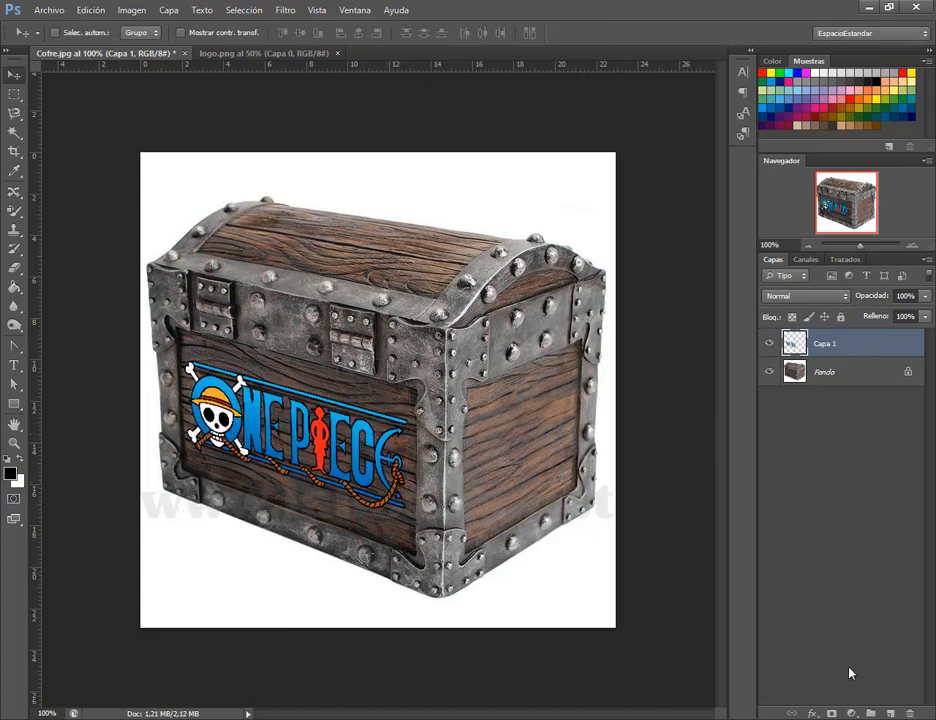
Add an empty layer above Capa 1 and replace the open logo.png document with logo2.png from the Filtro Punto de fuga folder.
left_click(891, 710)
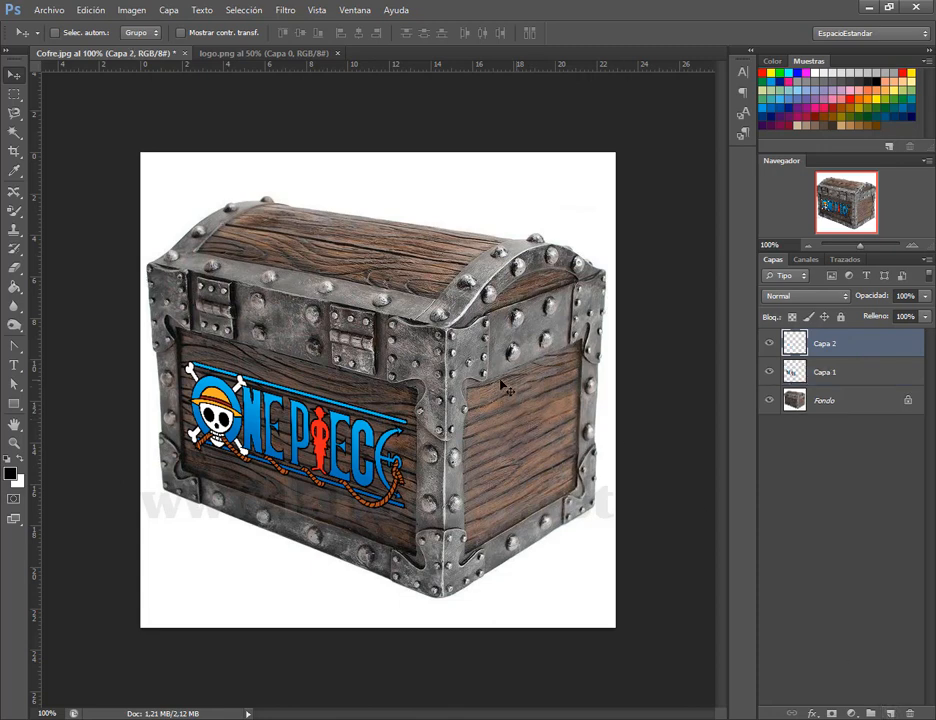
left_click(338, 54)
left_click(196, 718)
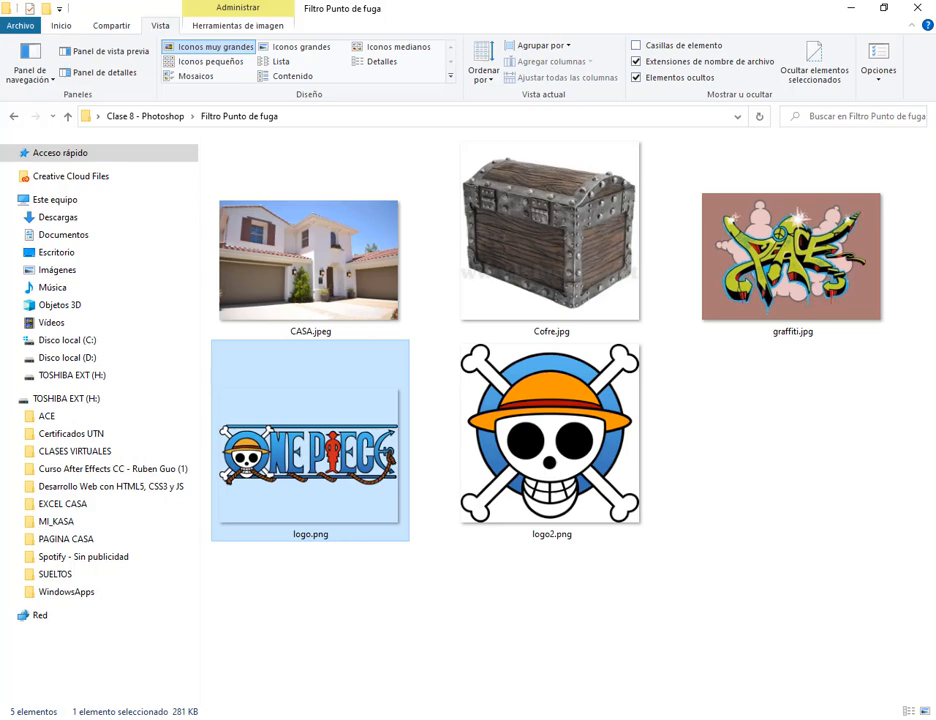
left_click_drag(540, 440, 441, 52)
left_click(533, 347)
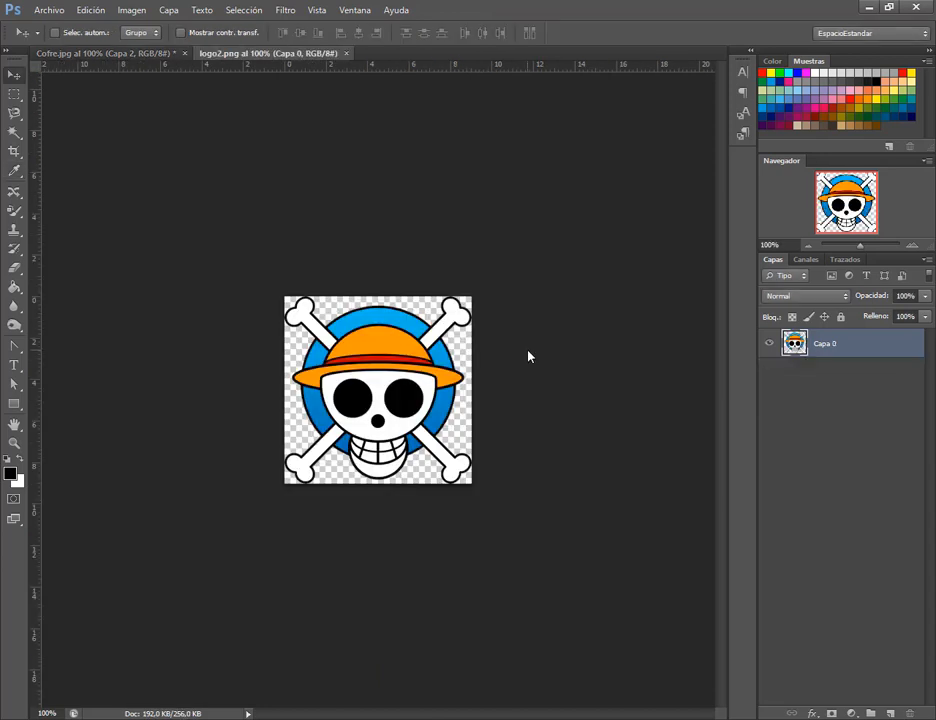
Copy the entire logo2.png canvas and paste it into the Vanishing Point filter opened on the empty Capa 2 layer of Cofre.jpg.
left_click(244, 10)
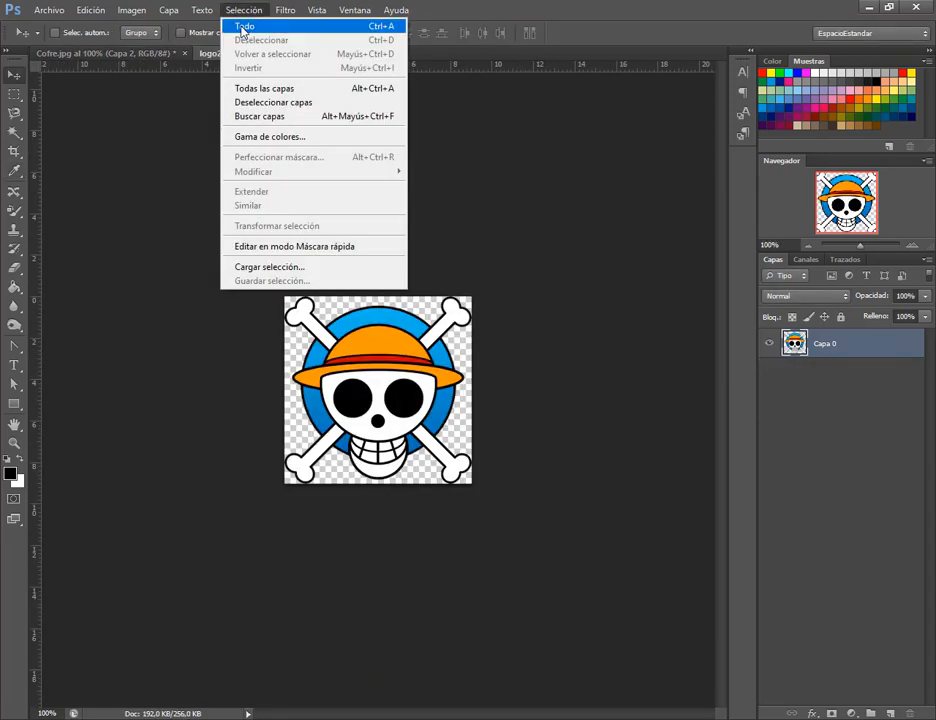
left_click(385, 33)
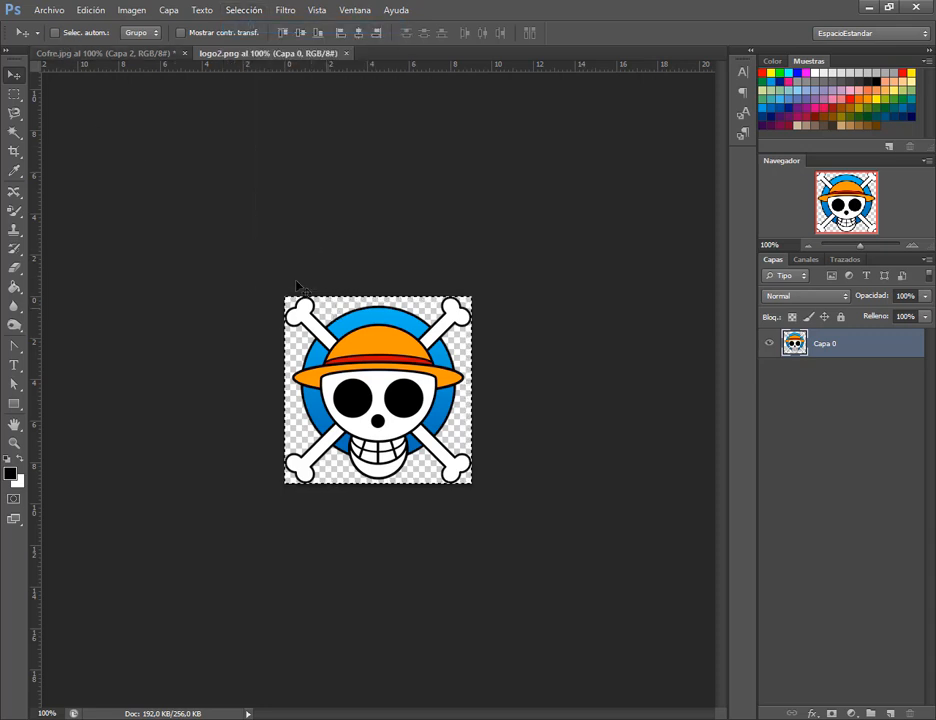
key("ctrl+Tab")
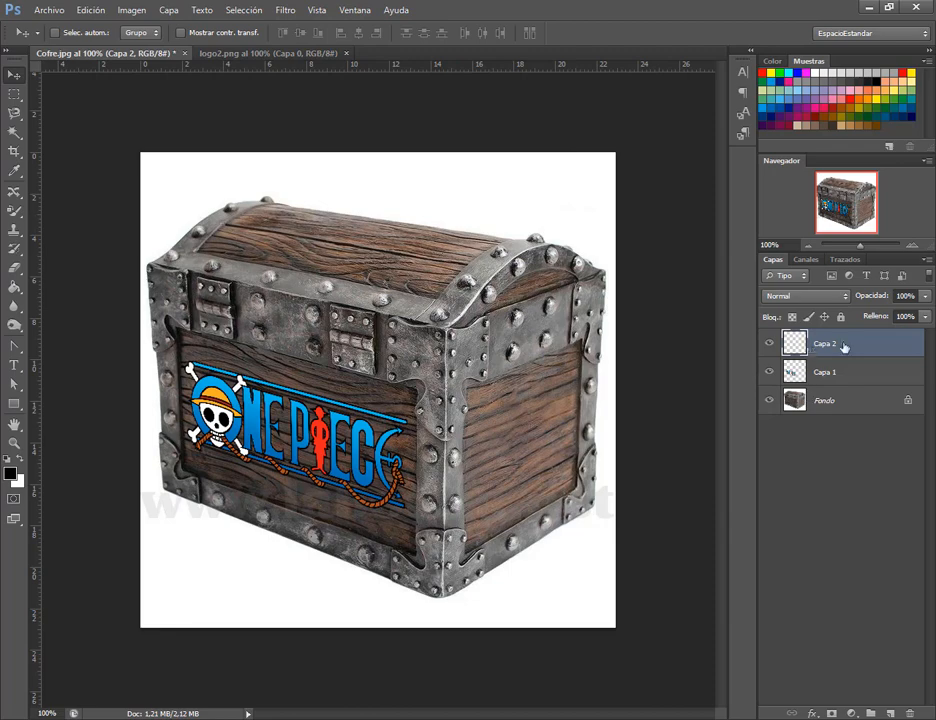
left_click(285, 10)
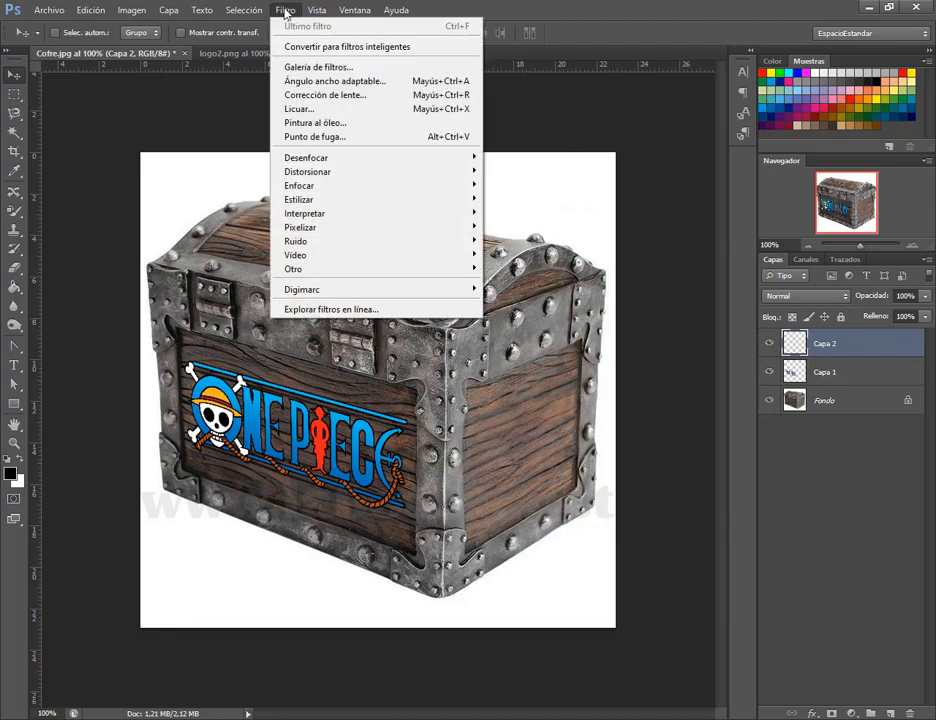
left_click(302, 137)
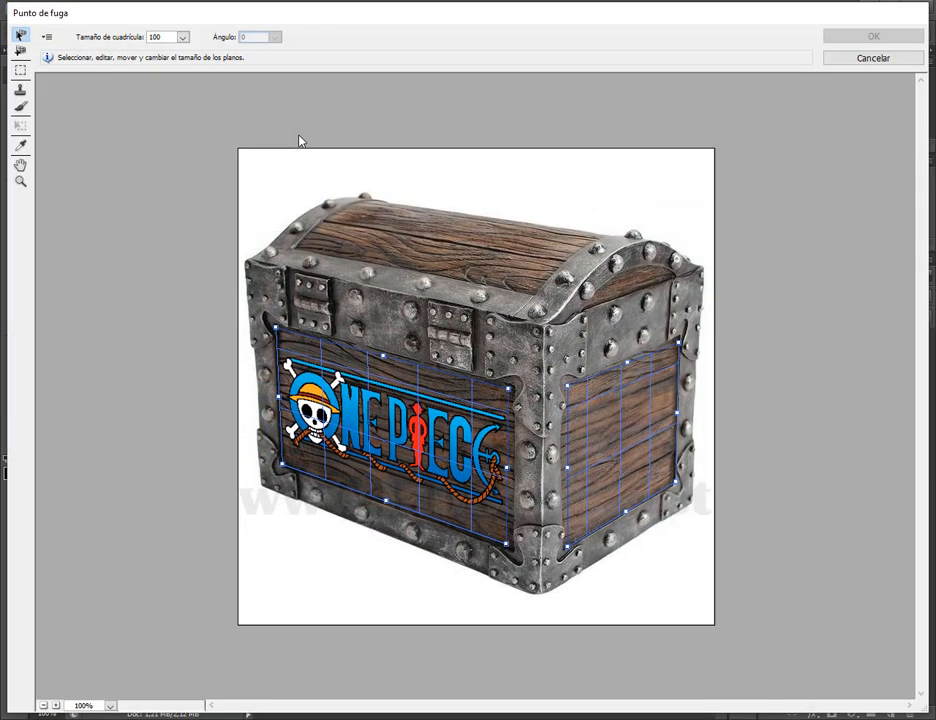
key("ctrl+v")
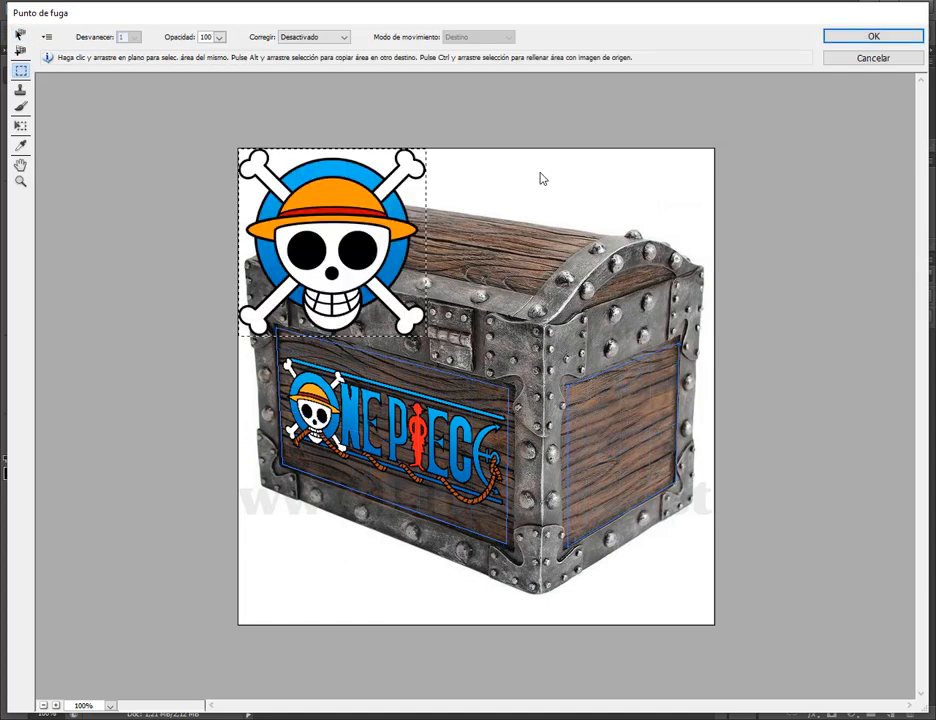
Scale the pasted skull logo down with the Transform tool, move it onto the side perspective plane, and shrink it to fit inside the panel.
left_click(20, 125)
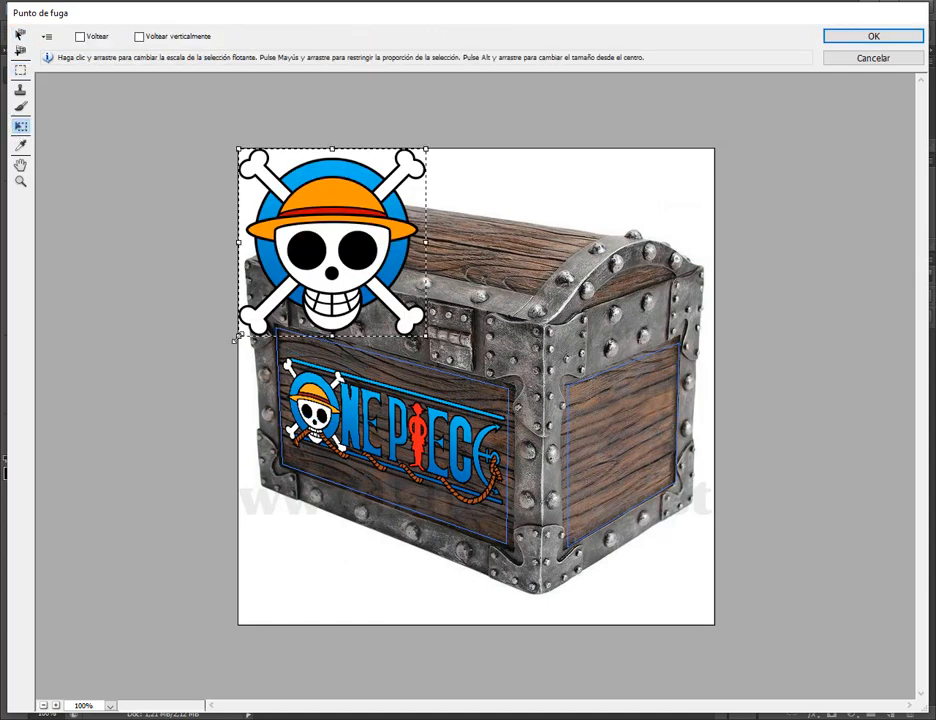
left_click_drag(237, 339, 315, 246)
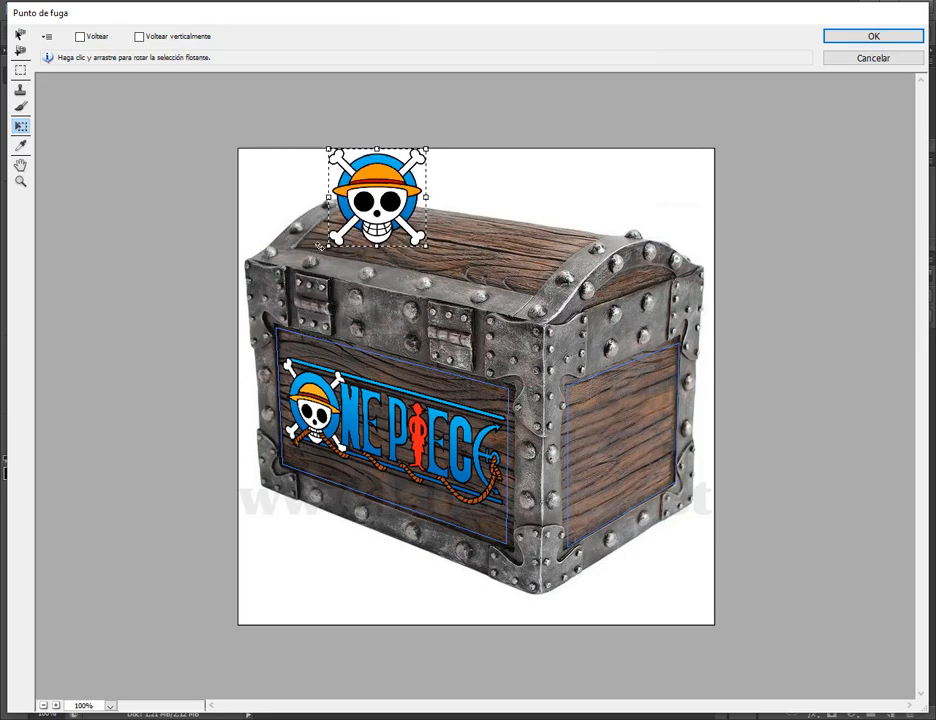
left_click_drag(372, 200, 617, 422)
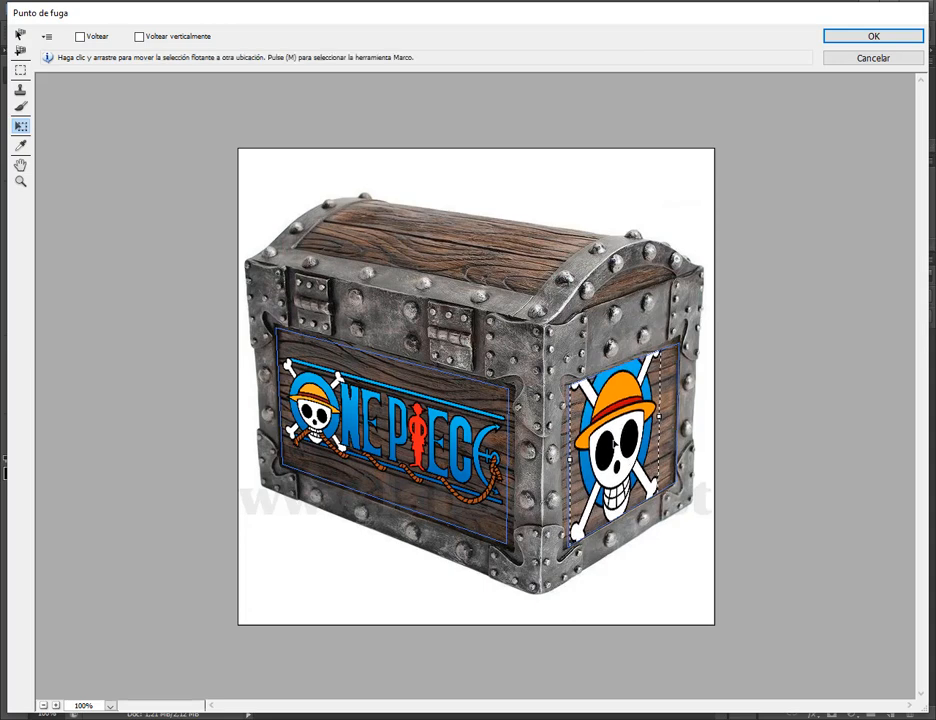
left_click_drag(615, 466, 642, 397)
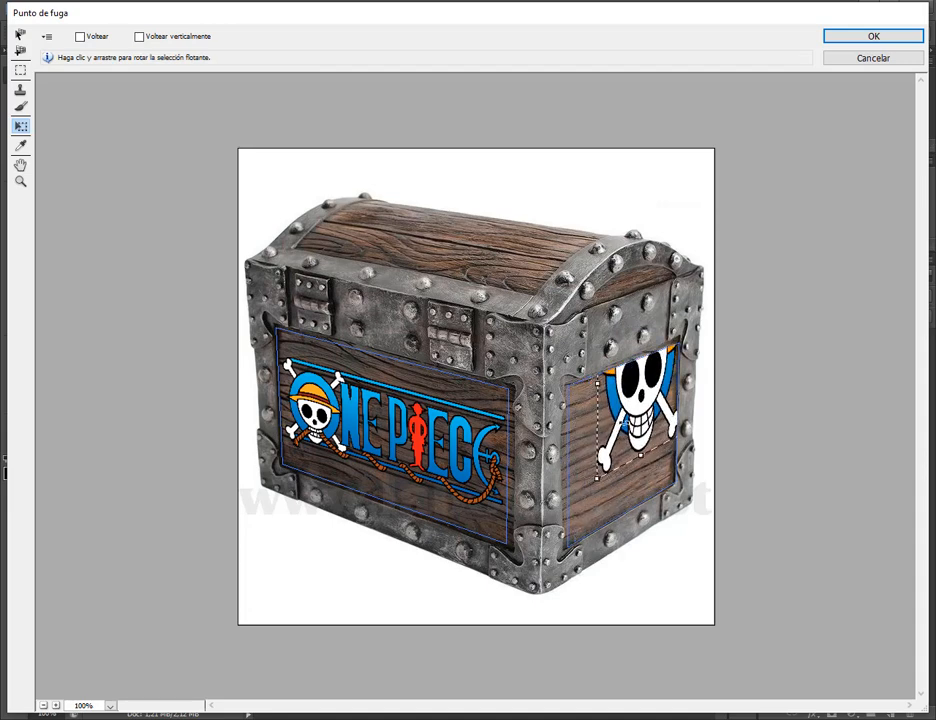
left_click_drag(598, 481, 627, 425)
left_click_drag(650, 384, 621, 486)
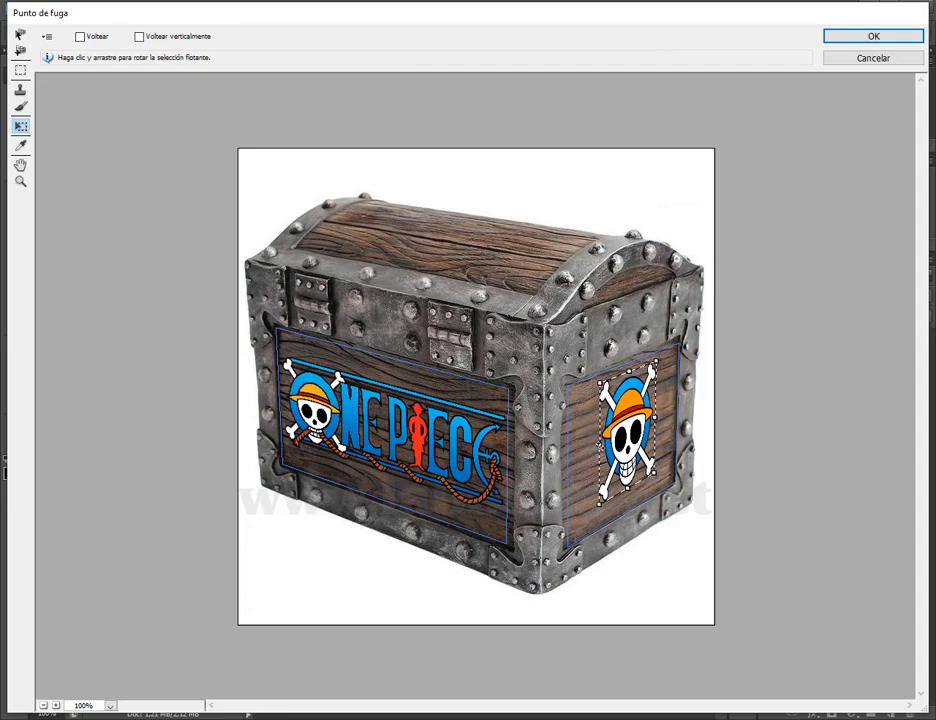
Widen the skull logo and centre it on the side panel, undoing any trial rotation, and apply the Vanishing Point filter.
left_click_drag(592, 454, 582, 485)
key("ctrl+z")
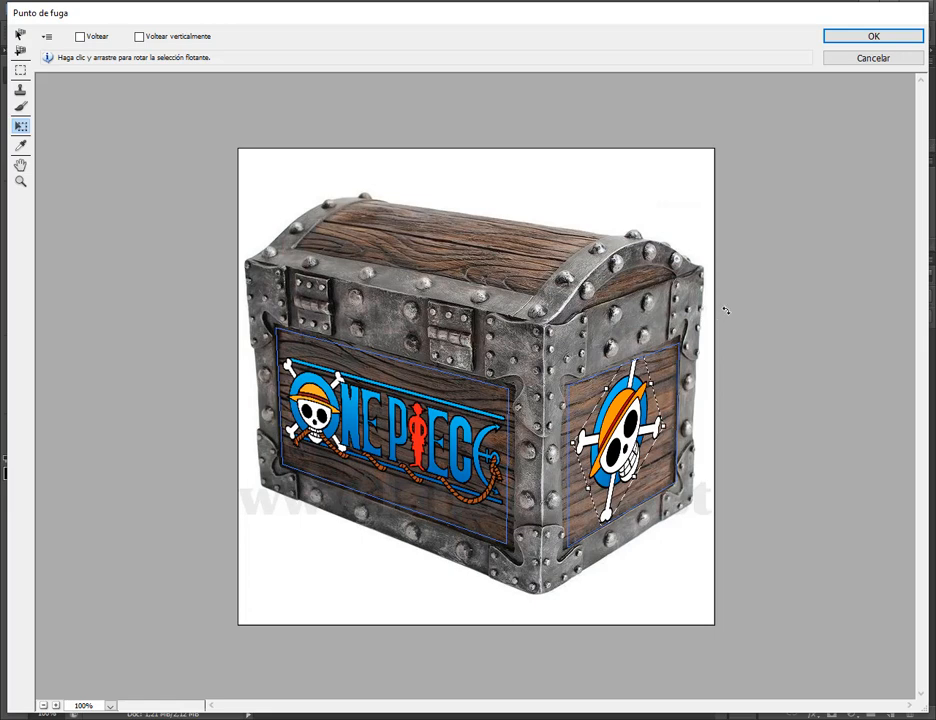
key("ctrl+alt+z")
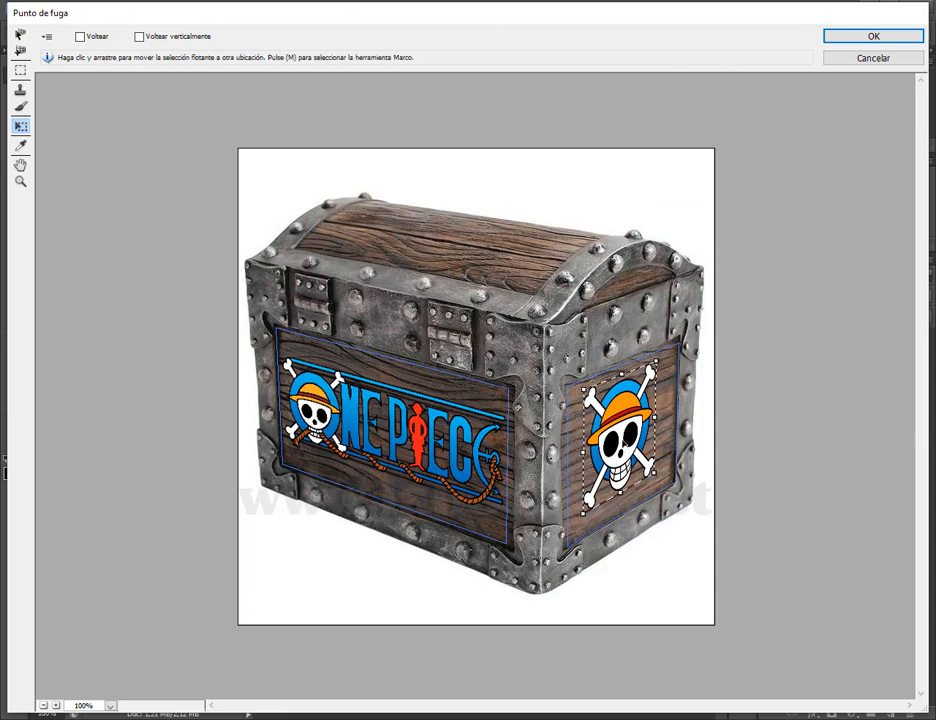
left_click_drag(624, 447, 627, 448)
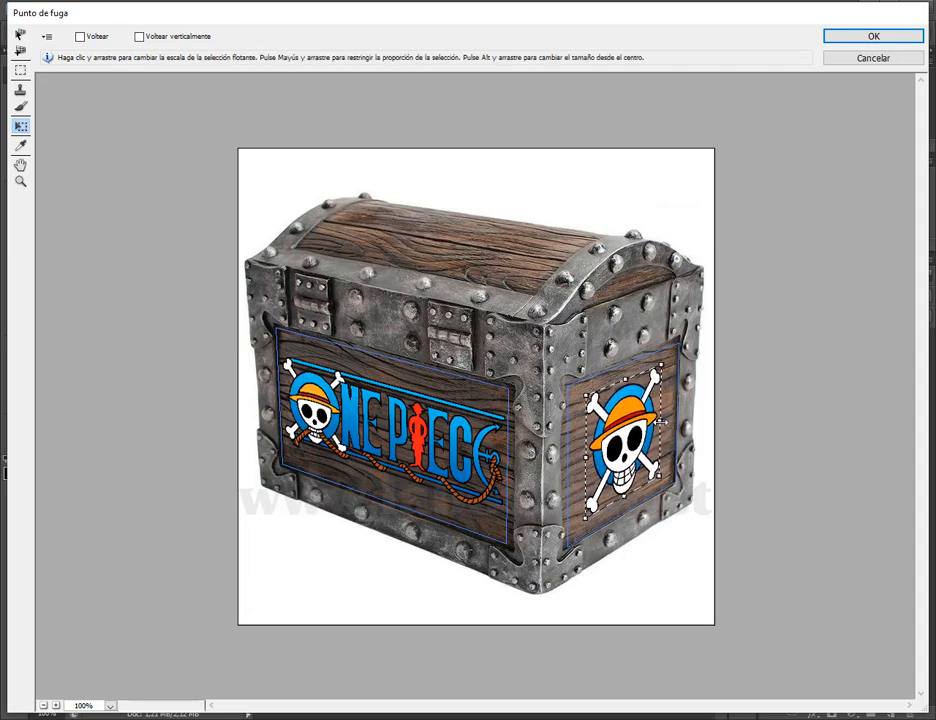
left_click(884, 40)
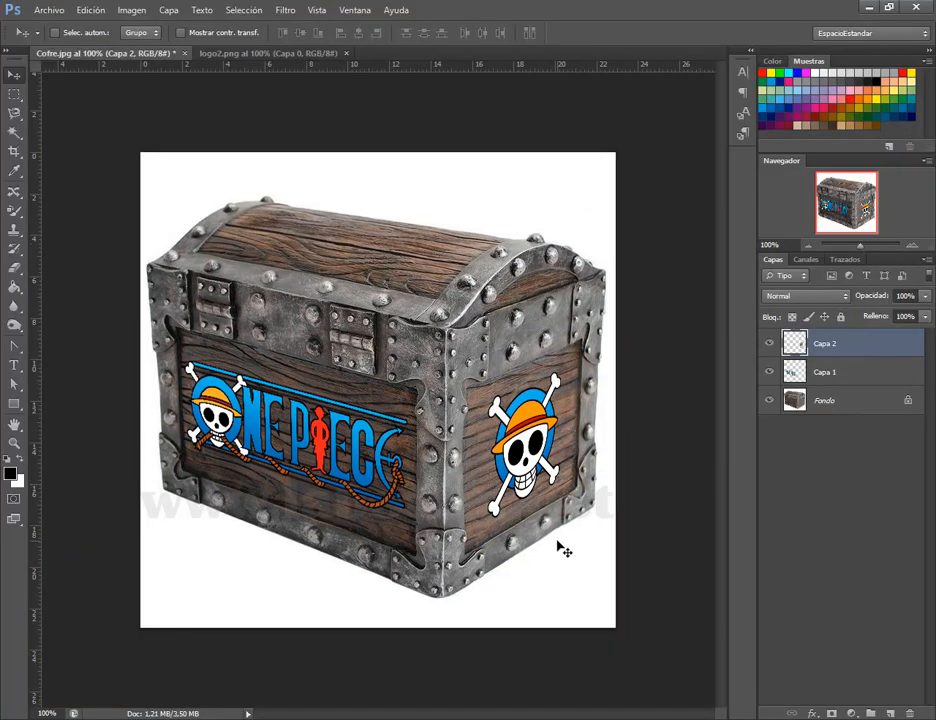
Enlarge the skull logo on Capa 2 to about 113% with Free Transform and centre it on the chest's side panel.
key("ctrl+t")
left_click_drag(563, 373, 573, 354)
left_click_drag(530, 436, 522, 453)
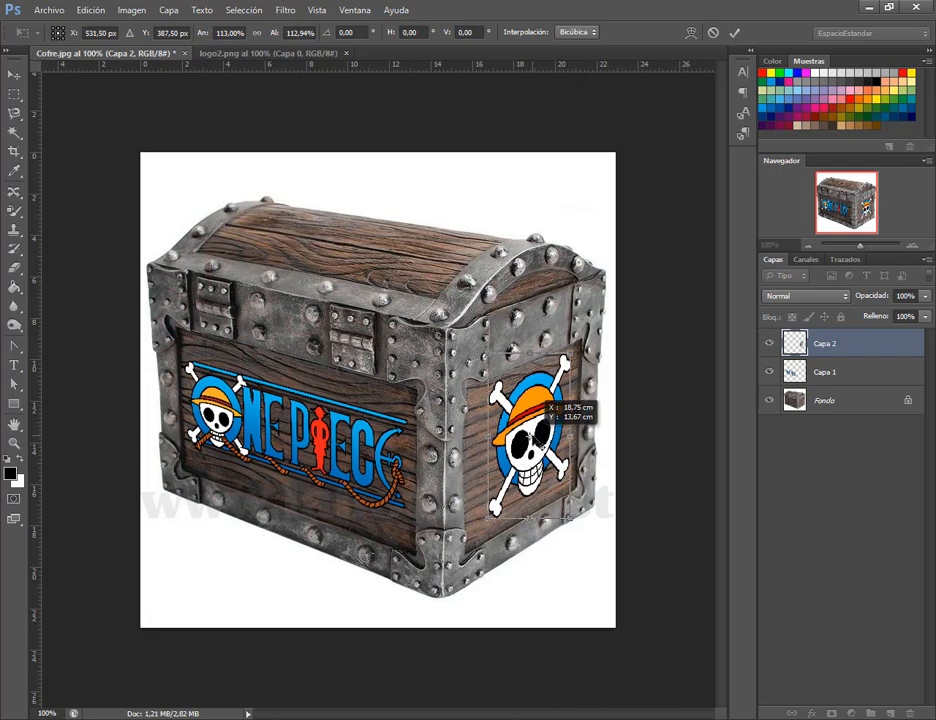
left_click_drag(568, 519, 563, 533)
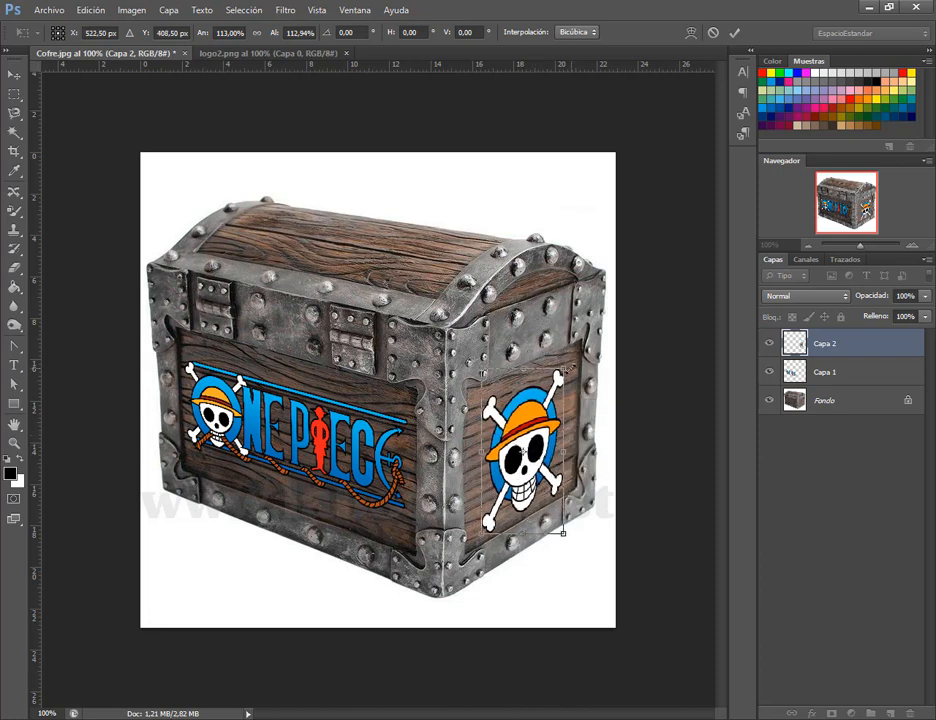
left_click_drag(552, 405, 560, 397)
key("Return")
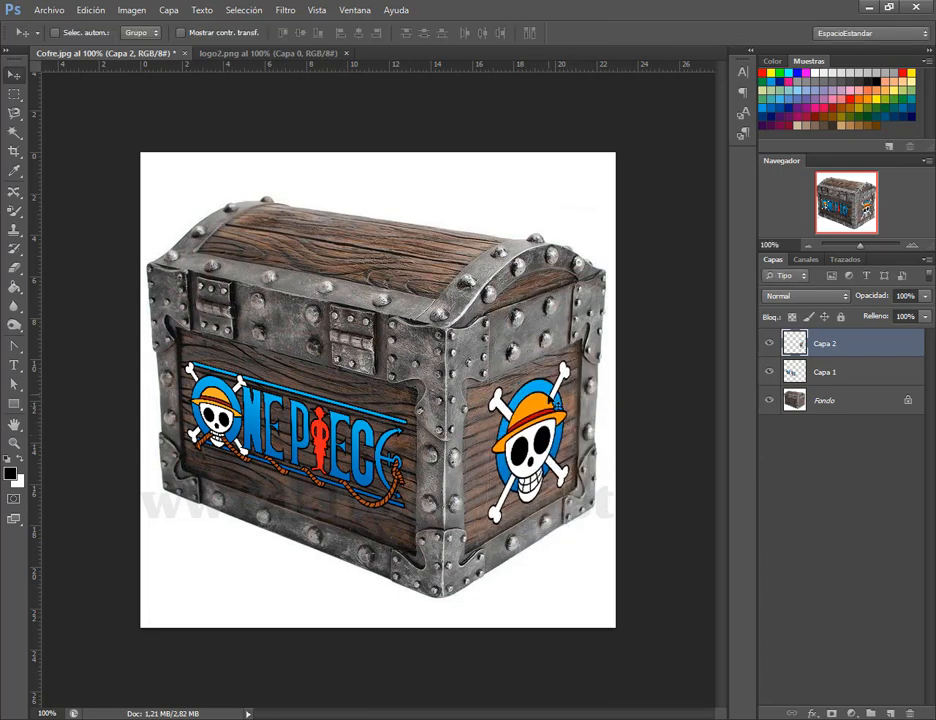
left_click_drag(562, 441, 529, 441)
Open the blending options of Capa 1 and move the Layer Style dialog clear of the front logo.
left_click(833, 377)
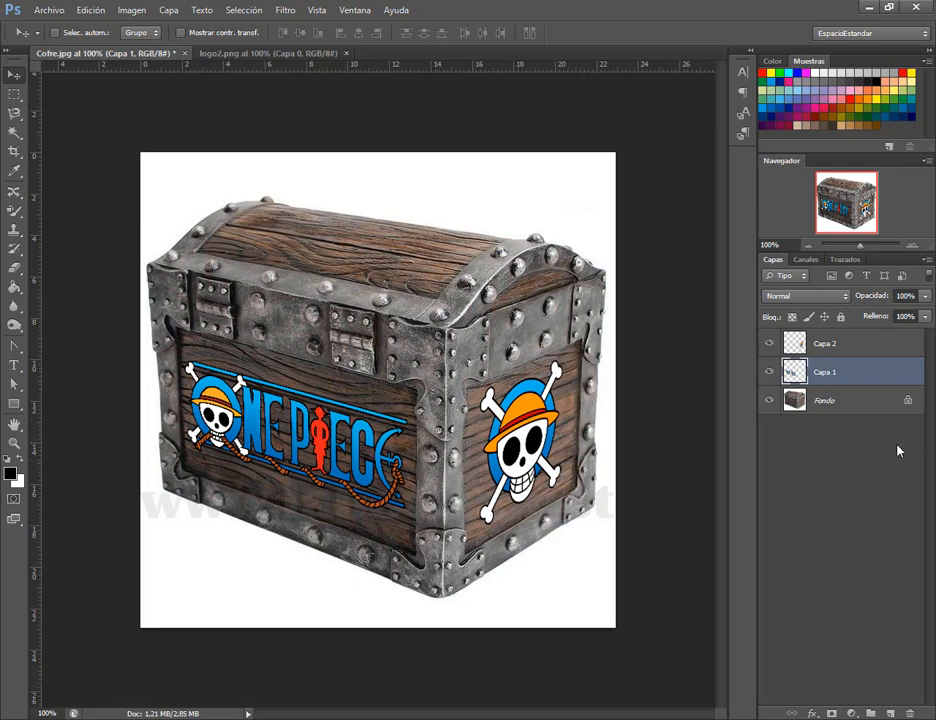
right_click(838, 377)
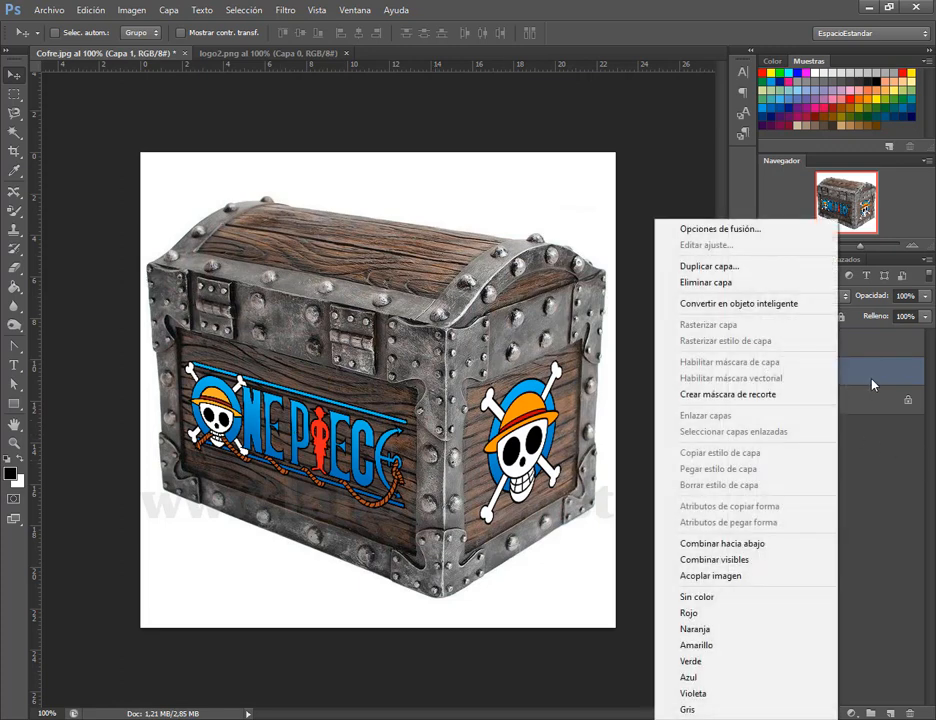
left_click(742, 236)
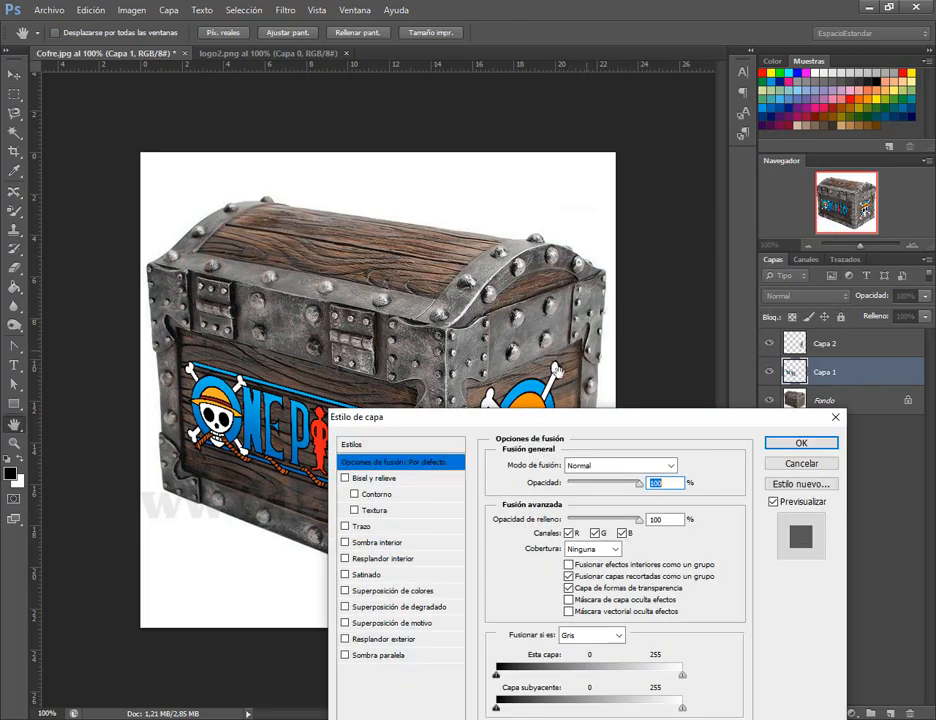
left_click_drag(583, 418, 611, 28)
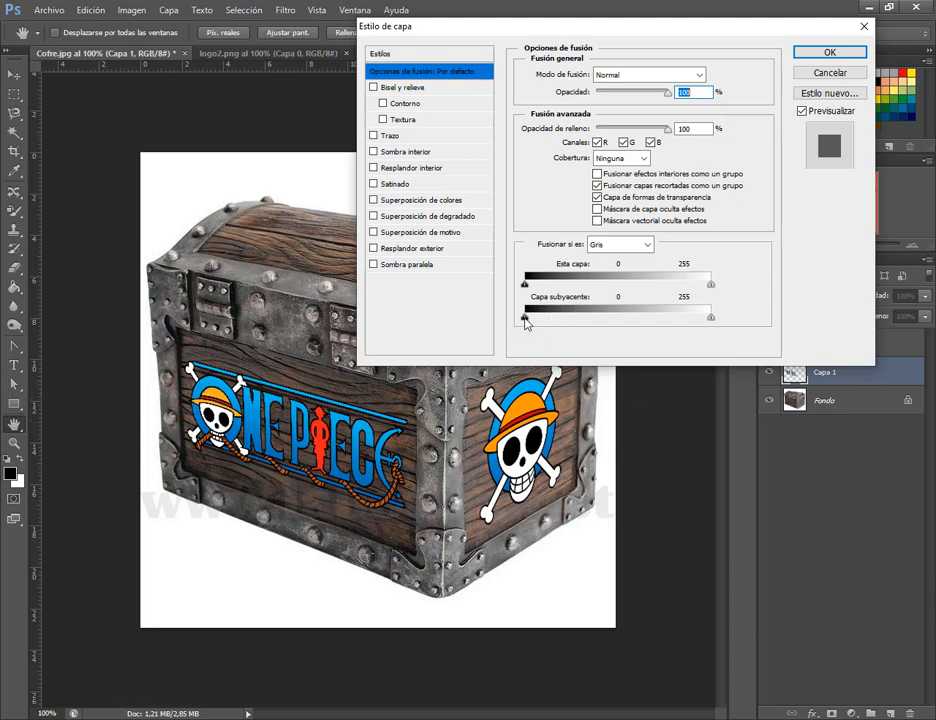
Try the underlying layer's unsplit black blend threshold at 72 and 39, and reset it to 0.
left_click_drag(527, 317, 577, 318)
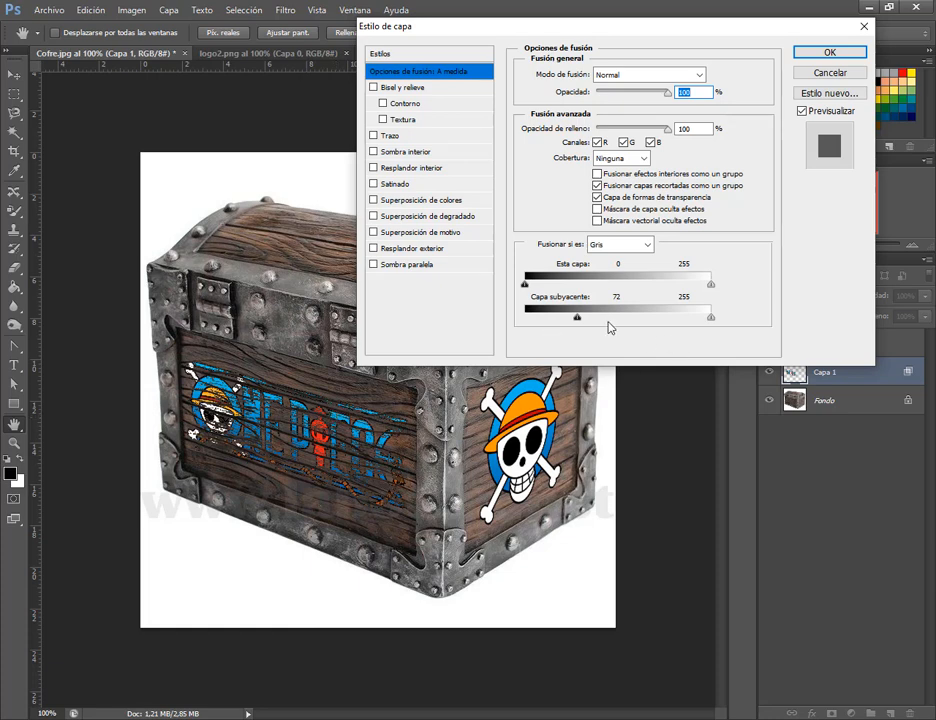
left_click_drag(578, 319, 554, 321)
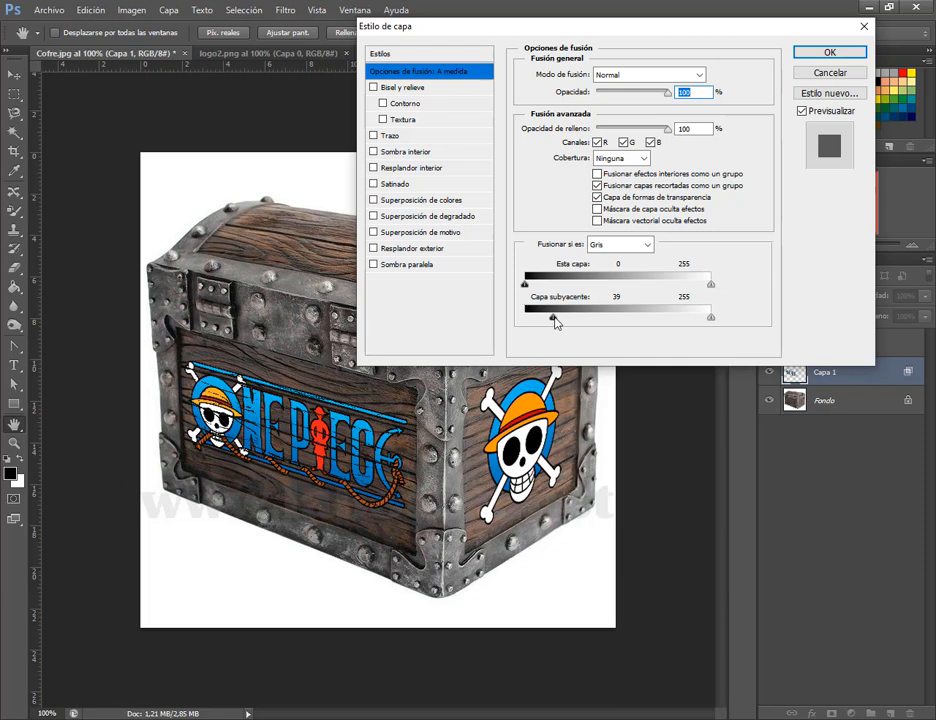
left_click_drag(553, 318, 525, 321)
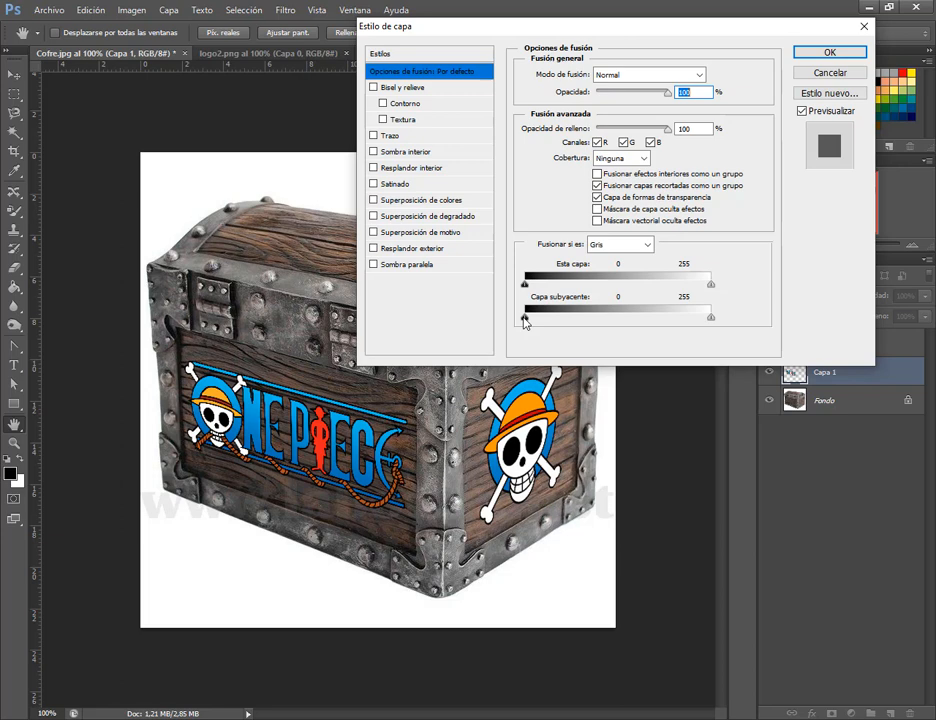
Split the underlying layer's black blend threshold of Capa 1 to 32 / 101 and apply the blending options.
key("alt")
left_click_drag(526, 318, 600, 328)
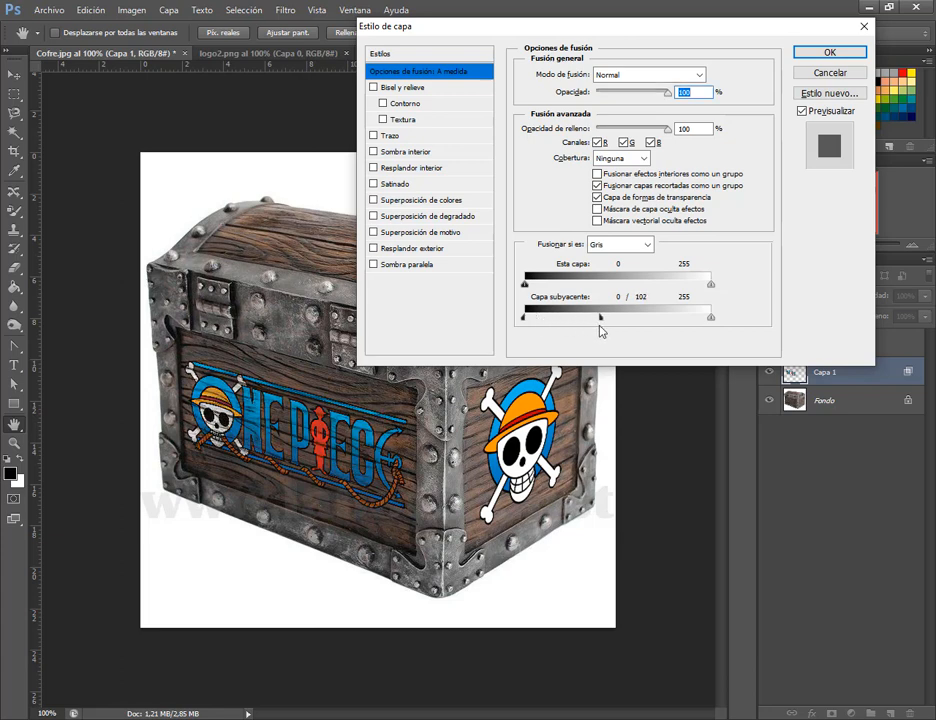
left_click_drag(523, 320, 600, 318)
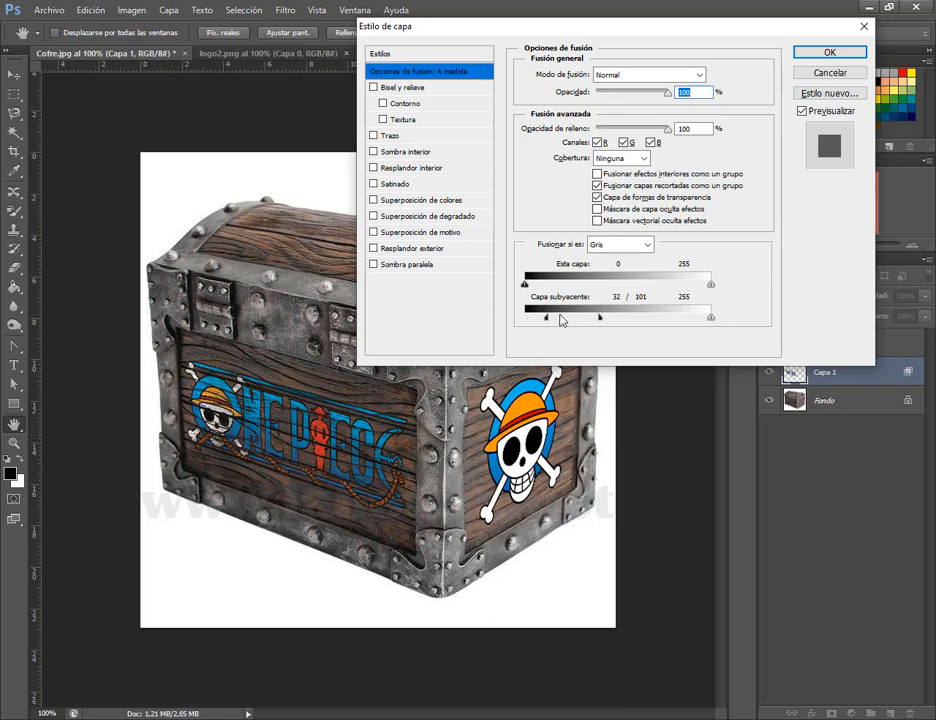
mouse_move(547, 318)
left_mouse_down()
mouse_move(559, 318)
mouse_move(547, 323)
left_mouse_up()
left_click(830, 53)
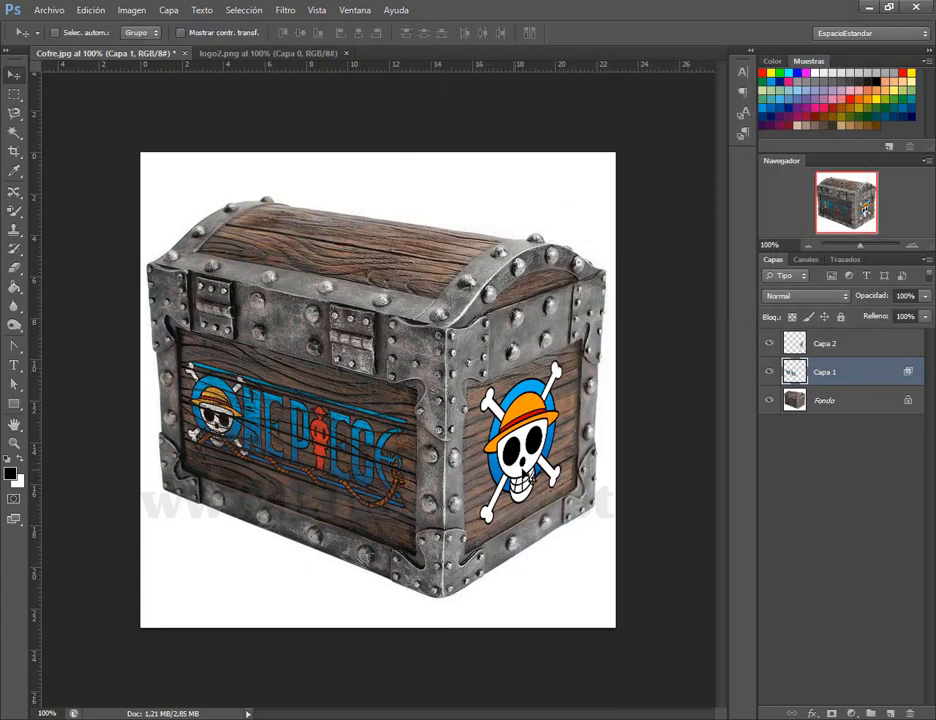
Copy the layer style of Capa 1 and select Capa 2.
right_click(870, 373)
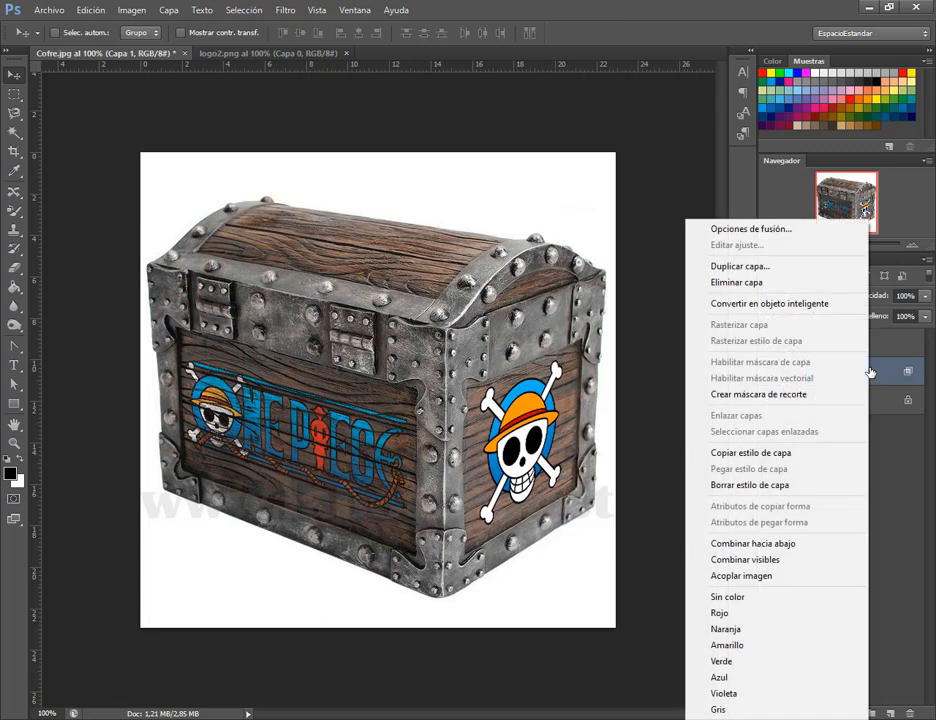
left_click(776, 453)
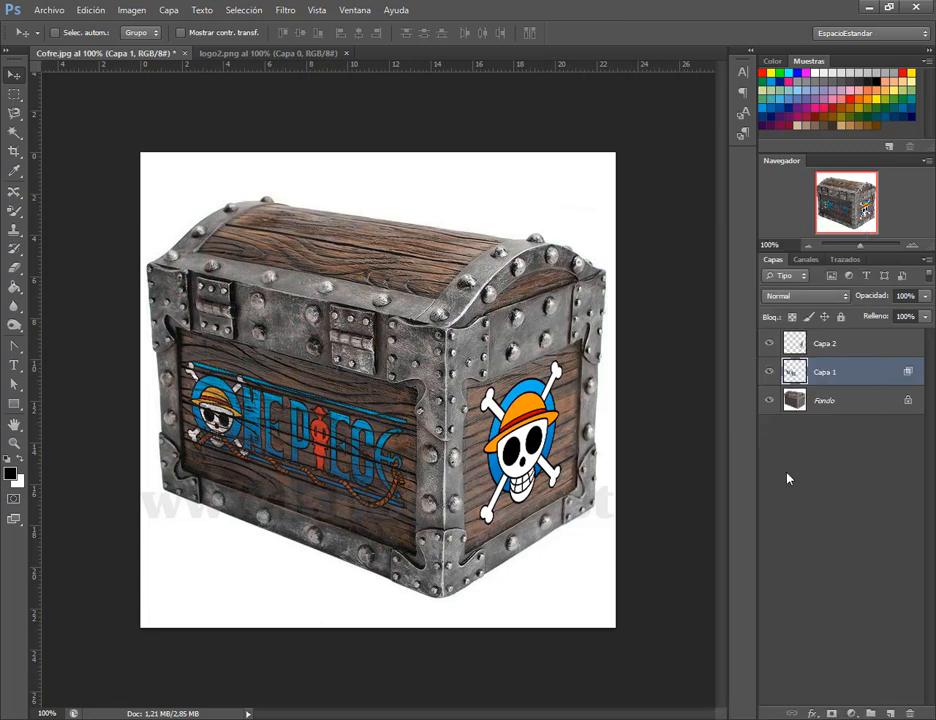
left_click(890, 346)
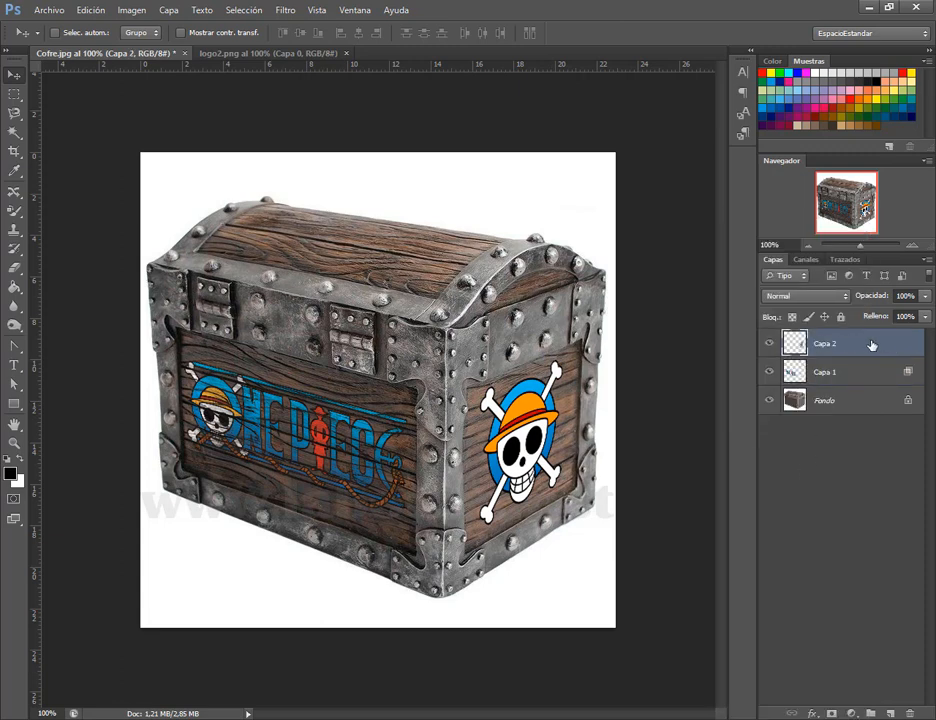
Switch to the Google Meet call, admit the waiting participant, and return to Photoshop.
mouse_move(225, 718)
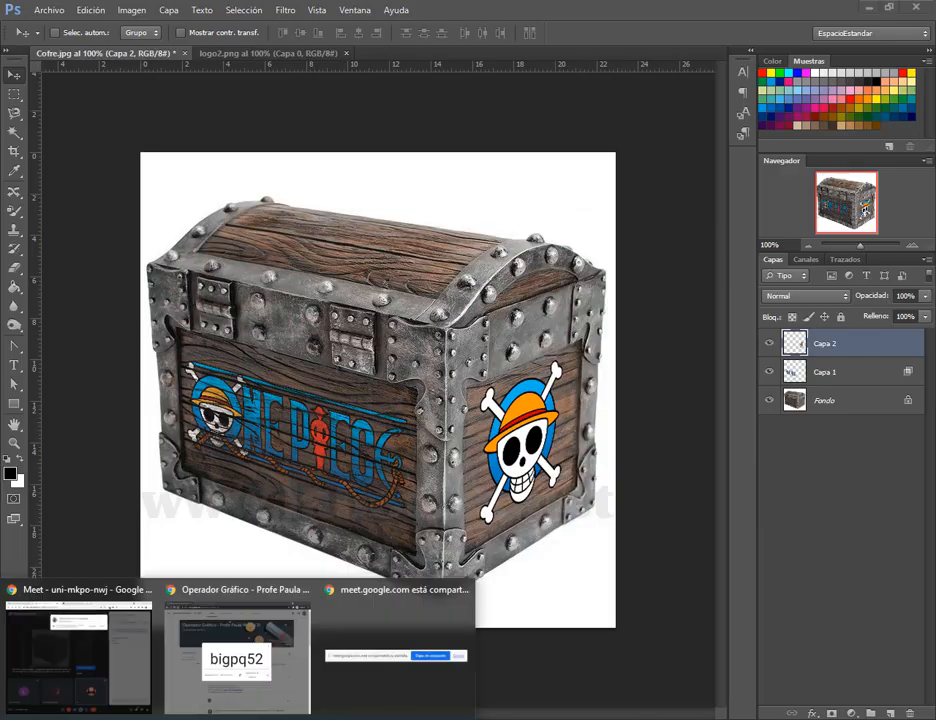
left_click(107, 667)
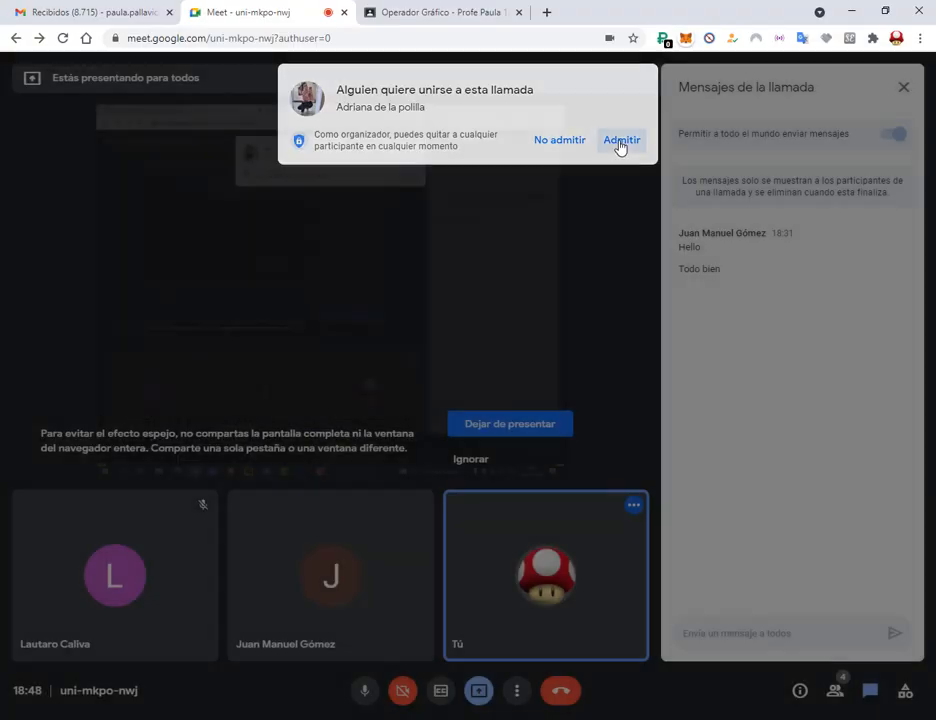
left_click(620, 142)
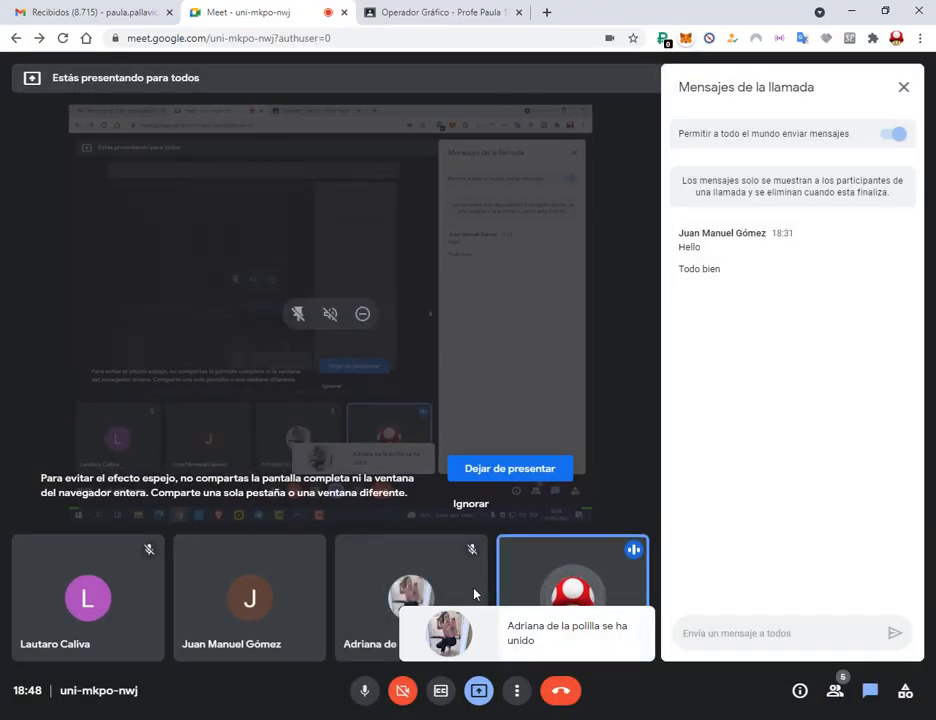
left_click(853, 12)
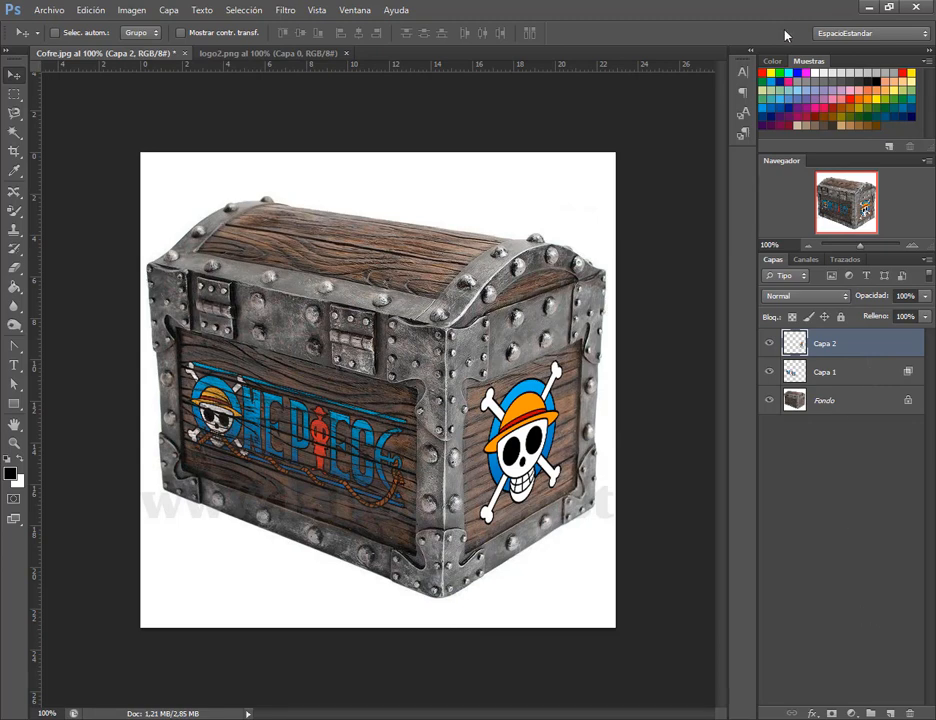
Switch to the Google Meet call again, set the system speaker volume to 84, and return to Photoshop.
left_click(855, 374)
left_click(830, 352)
mouse_move(198, 719)
left_click(125, 655)
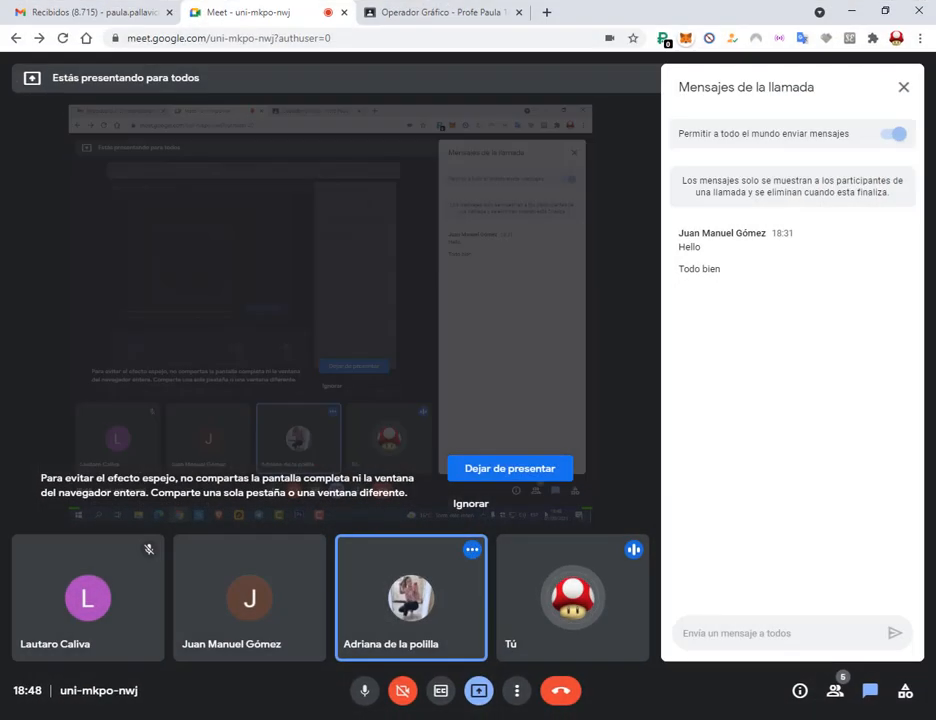
left_click(814, 719)
left_click_drag(855, 700, 862, 700)
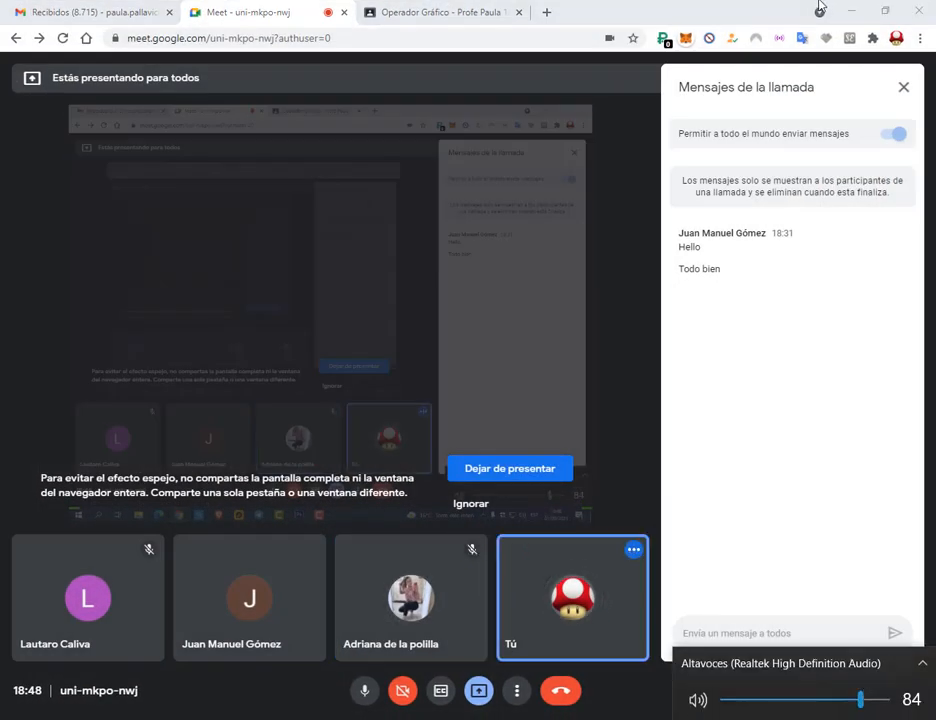
left_click(851, 10)
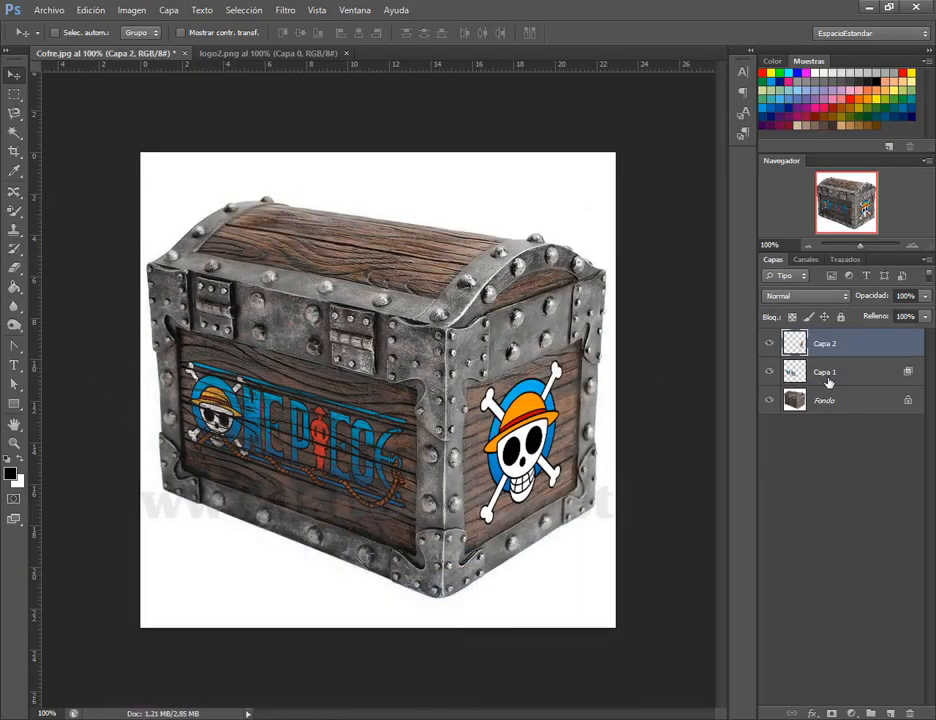
Copy the layer style of Capa 1 and paste it onto the skull logo layer Capa 2.
right_click(890, 374)
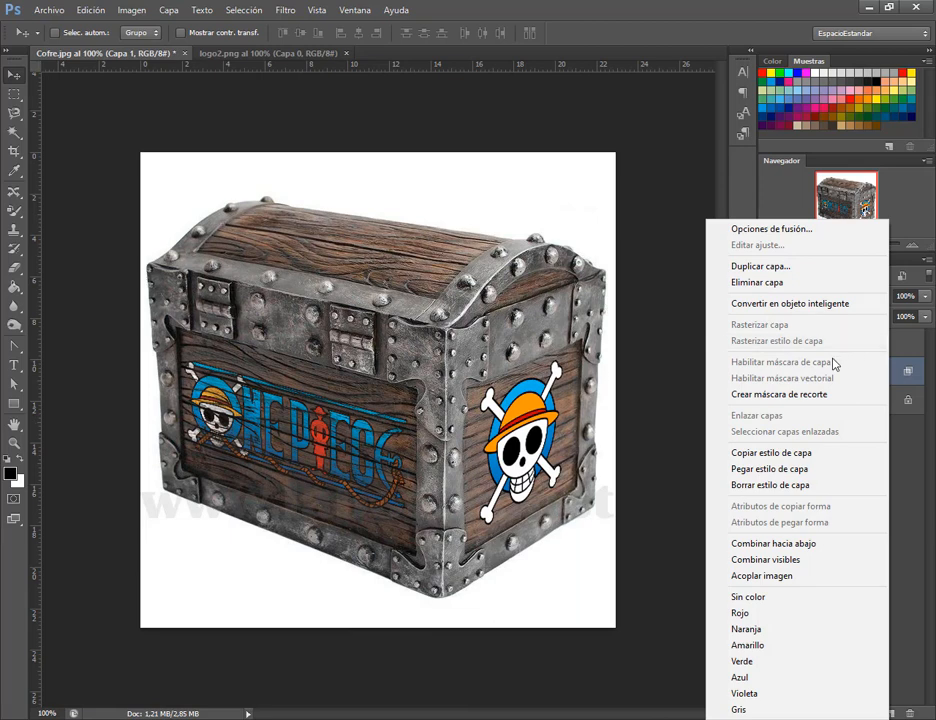
left_click(791, 458)
left_click(825, 341)
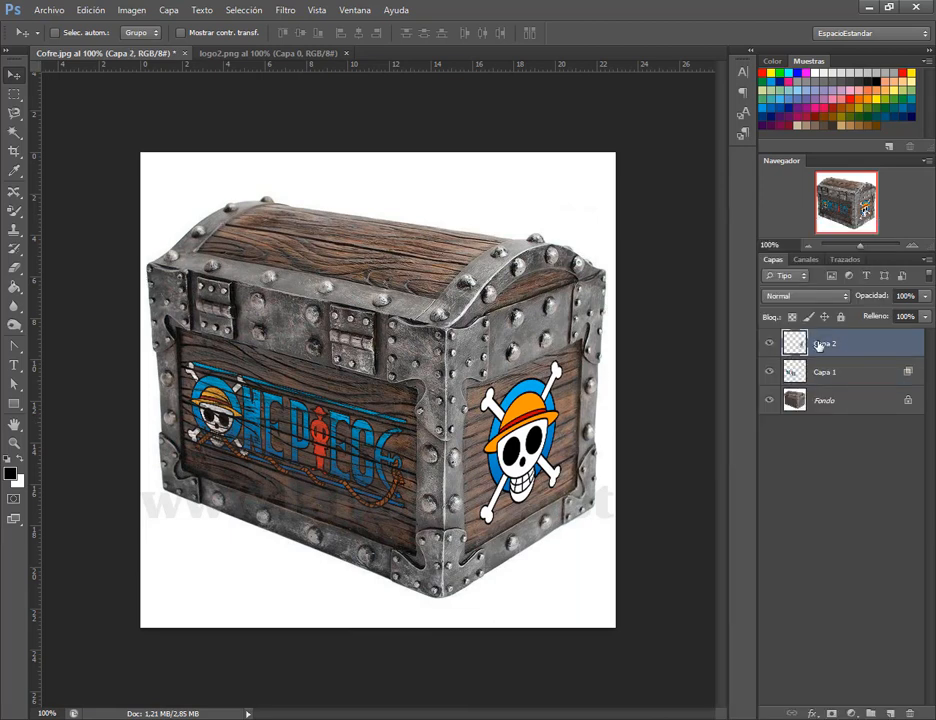
right_click(866, 349)
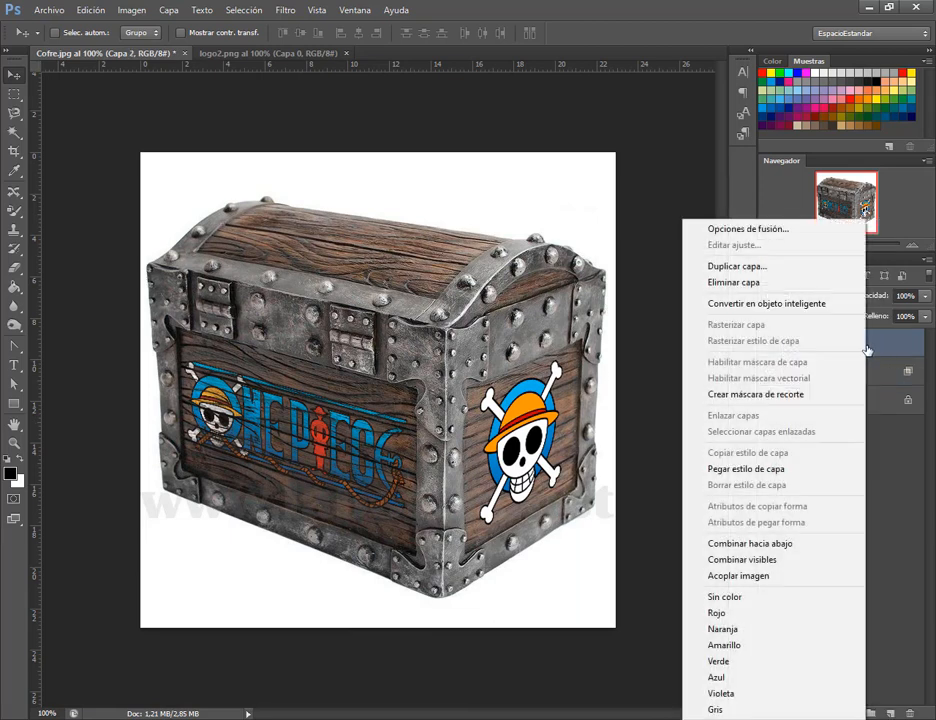
left_click(795, 469)
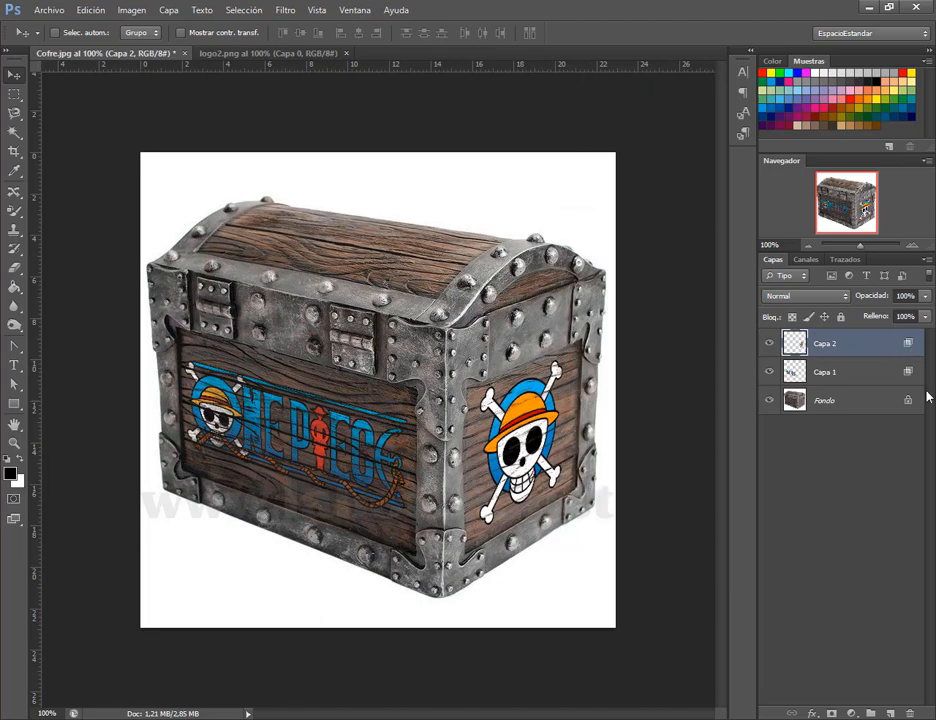
Adjust the split black blend threshold of Capa 2's underlying layer to about 73 / 133 and apply the blending options.
double_click(909, 344)
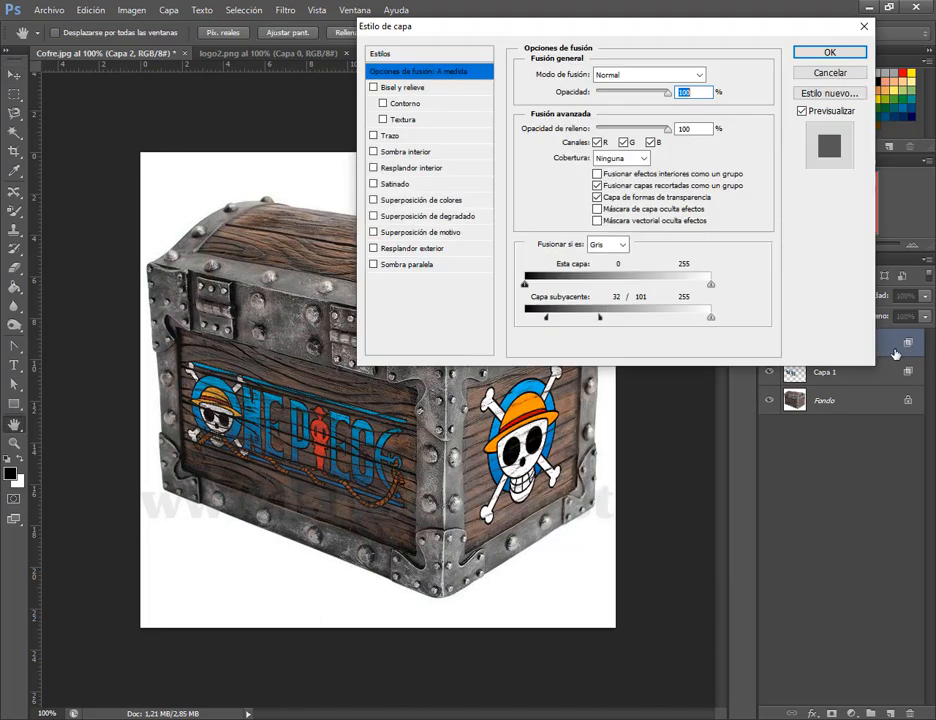
left_click_drag(656, 35, 642, 26)
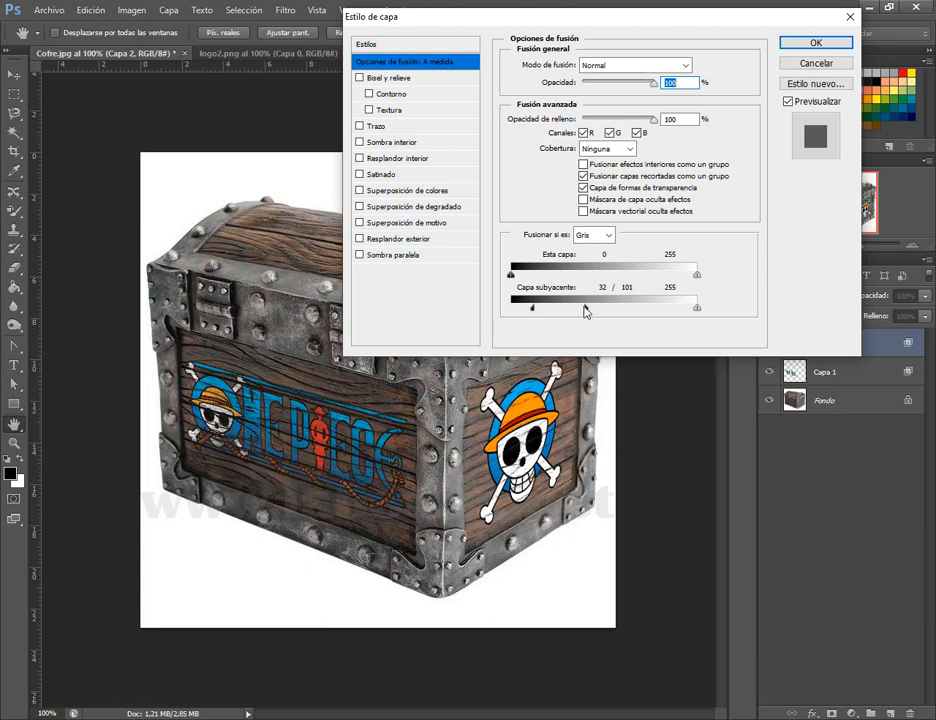
mouse_move(586, 311)
left_mouse_down()
mouse_move(609, 311)
mouse_move(581, 311)
mouse_move(600, 309)
left_mouse_up()
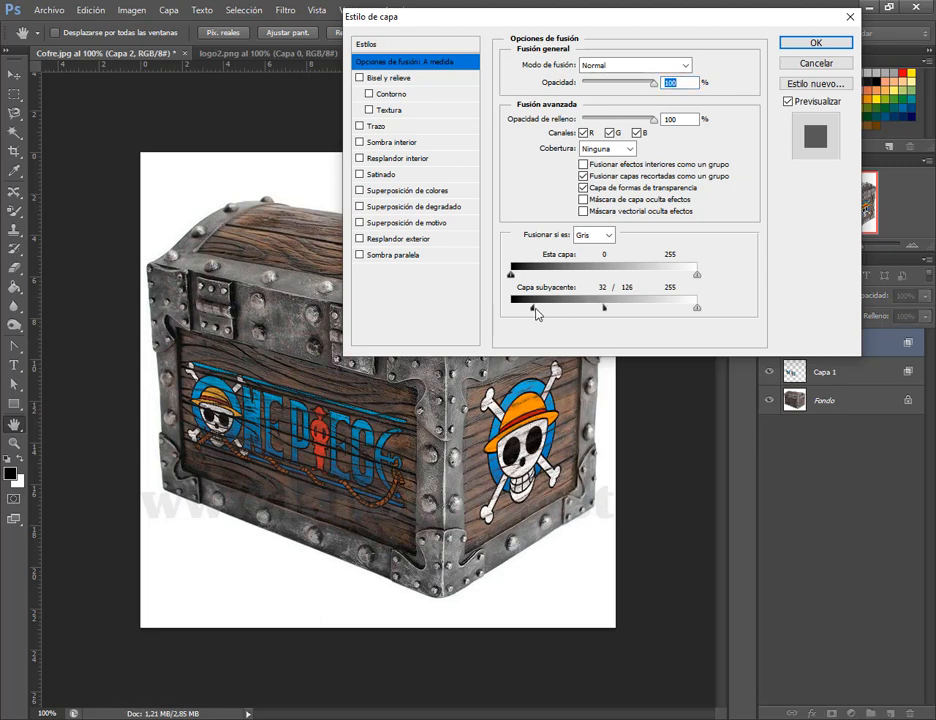
left_click_drag(535, 312, 567, 311)
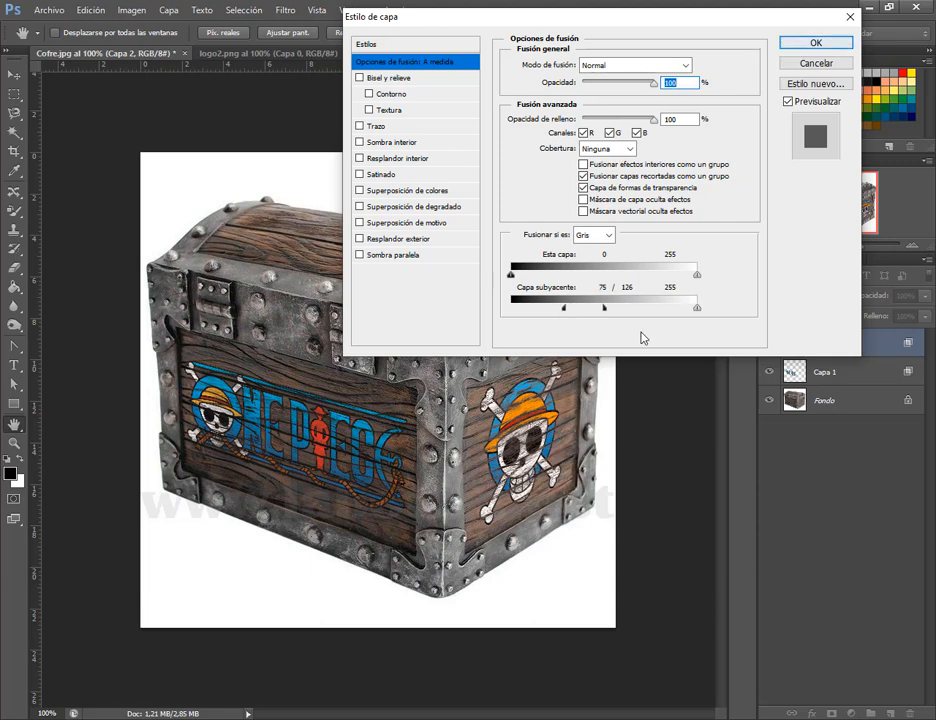
left_click_drag(566, 312, 610, 313)
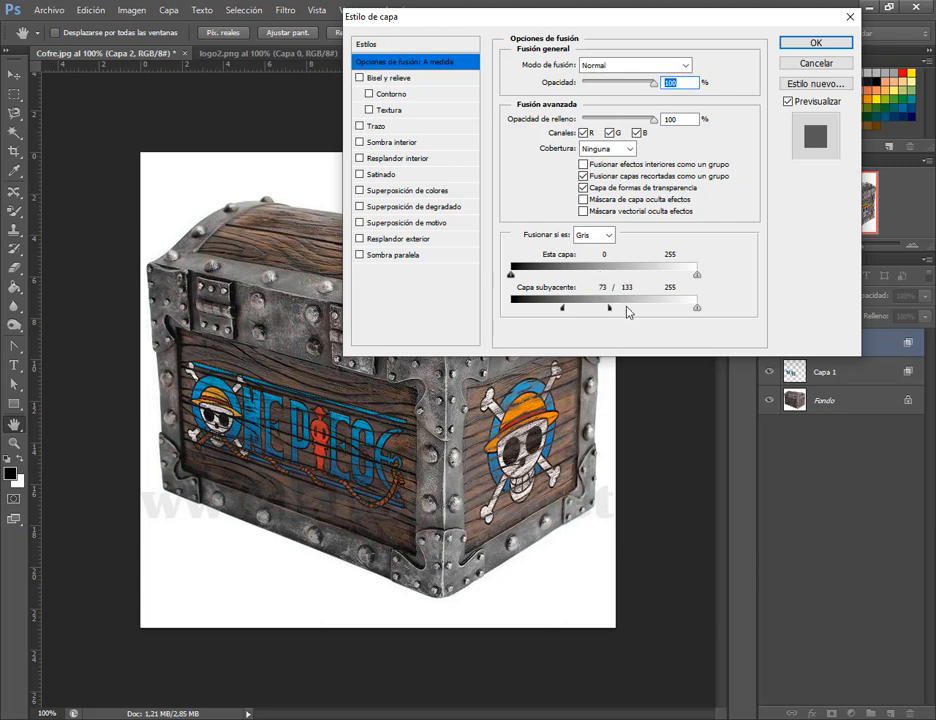
left_click_drag(564, 312, 612, 313)
left_click(790, 44)
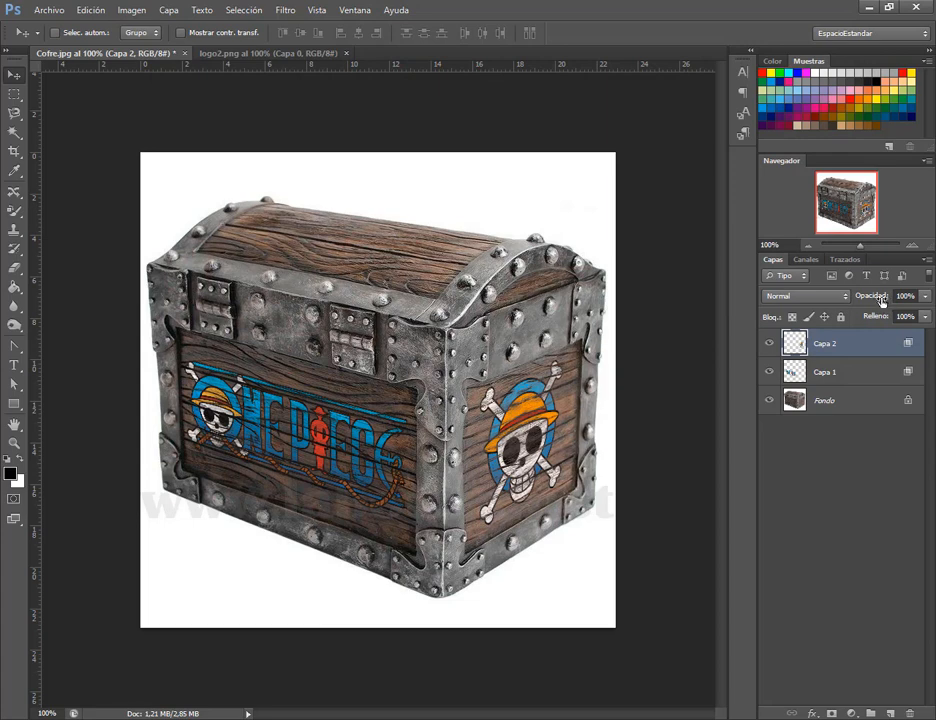
Keep Capa 2 at 100% opacity and close logo2.png and Cofre.jpg, discarding the unsaved changes.
left_click_drag(881, 302, 903, 301)
left_click(347, 53)
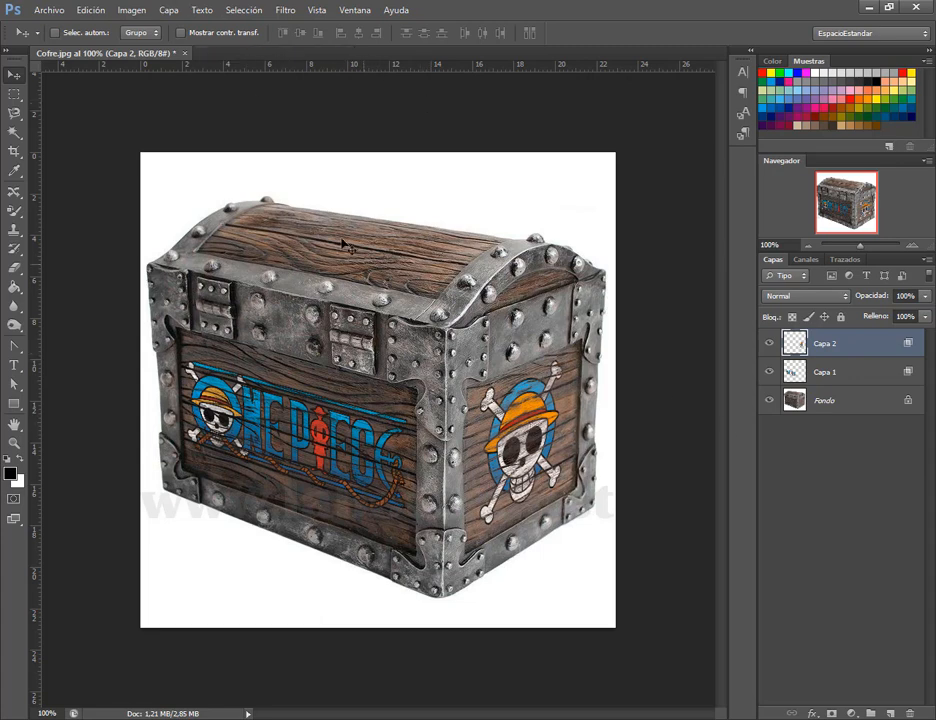
left_click(185, 53)
left_click(470, 282)
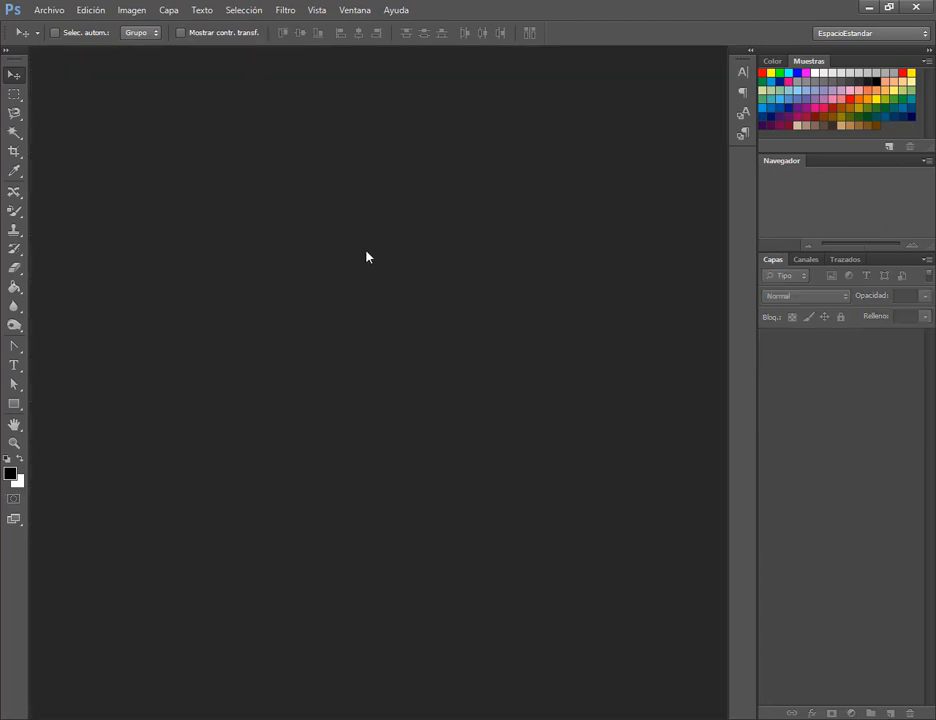
Open CASA.jpeg from the Filtro Punto de fuga folder in Photoshop, using its embedded color profile.
key("alt+Tab")
left_click(546, 264)
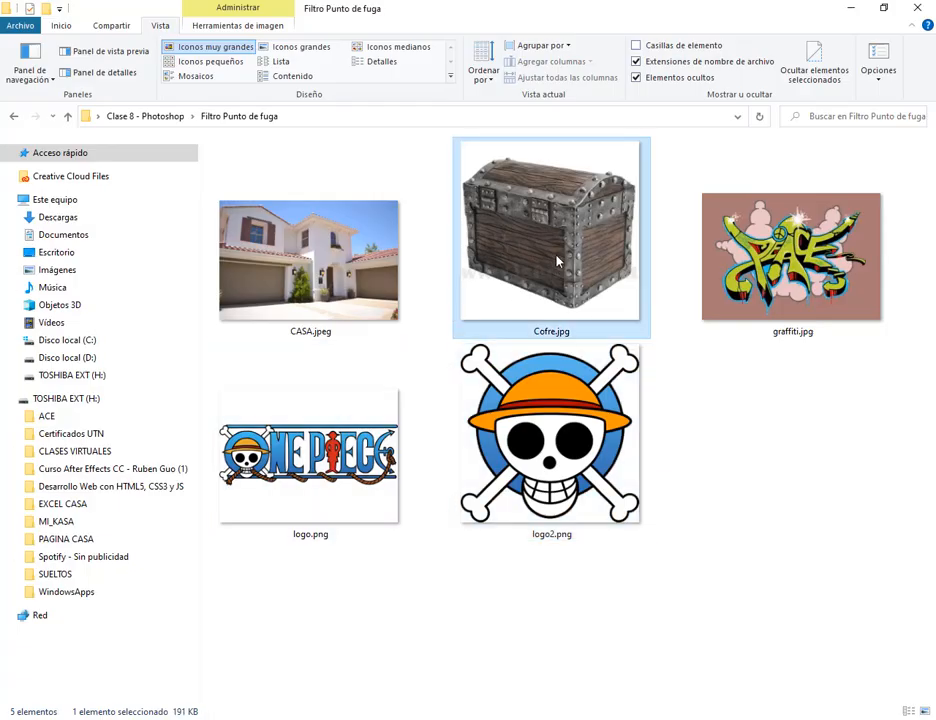
left_click_drag(330, 278, 416, 401)
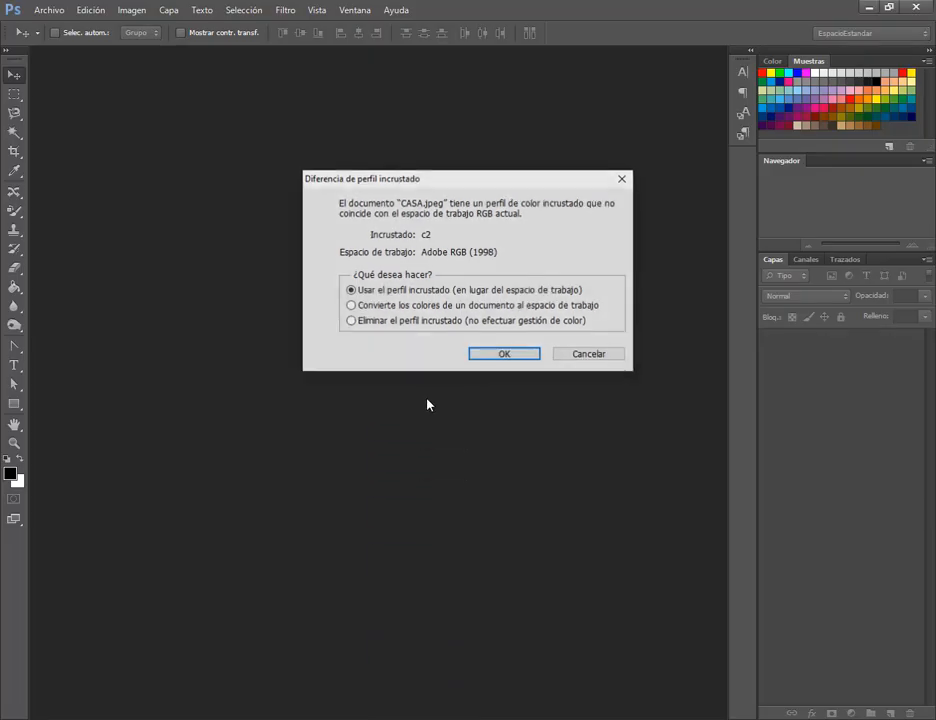
left_click(501, 353)
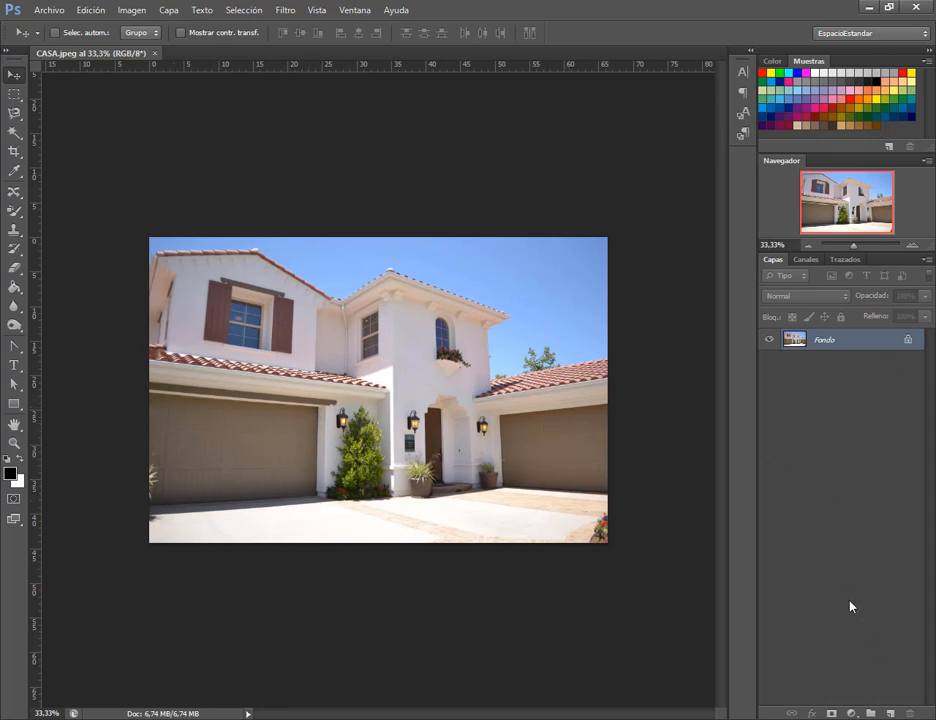
Add an empty layer above the house photo and create a Vanishing Point plane over the four corners of the right garage door.
left_click(891, 713)
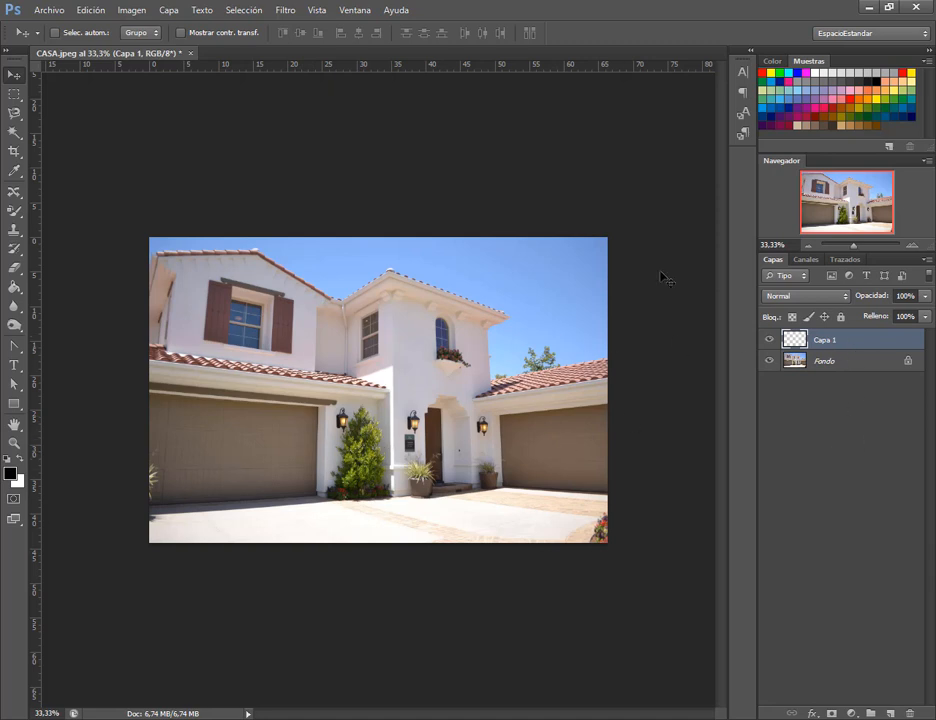
left_click(284, 9)
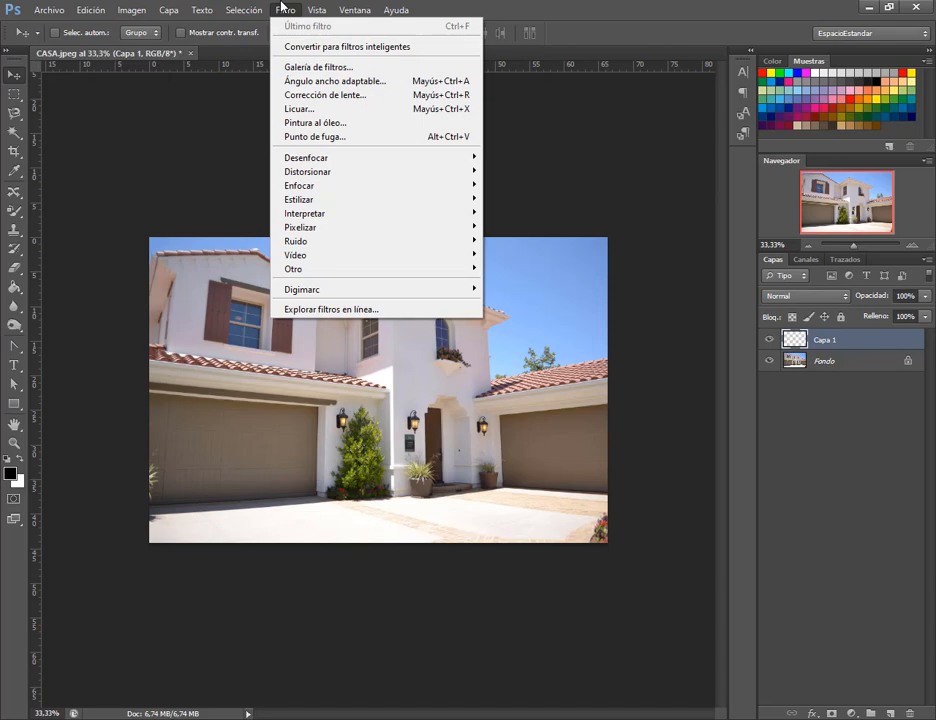
left_click(333, 142)
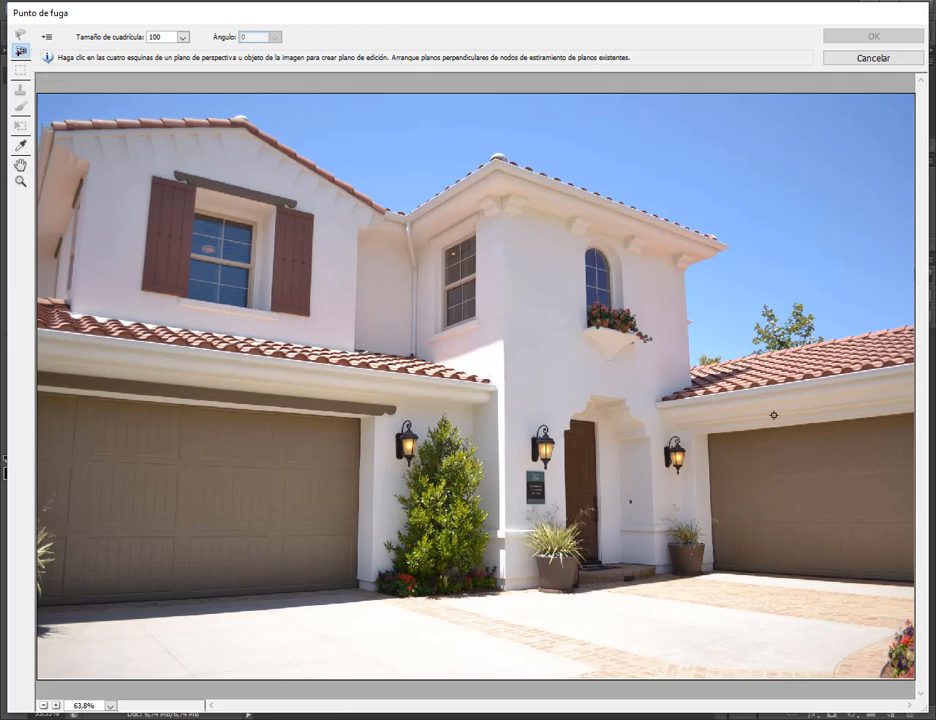
left_click(707, 434)
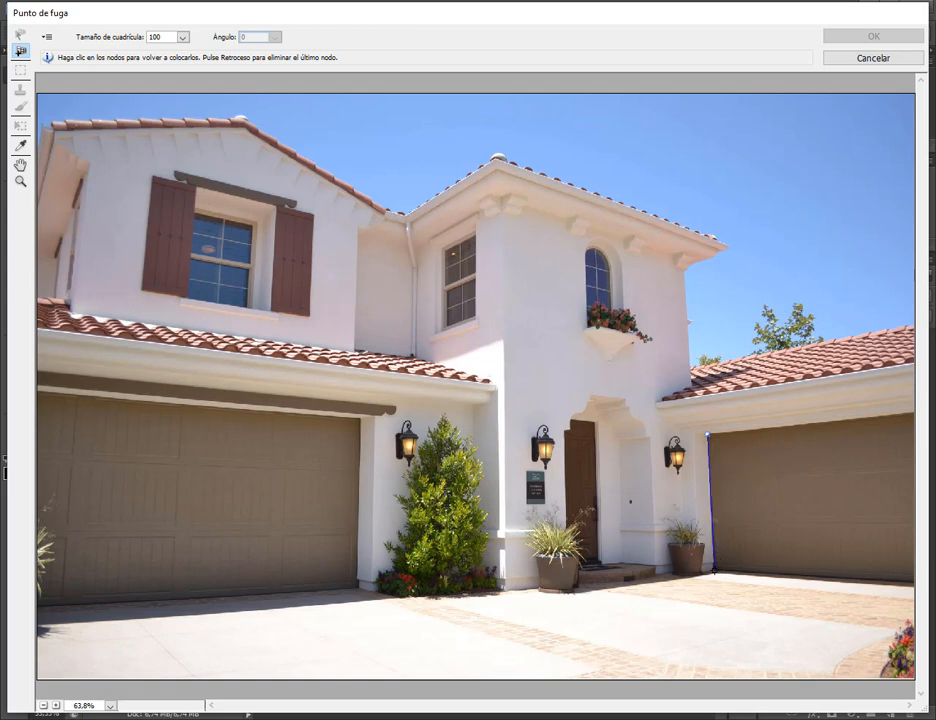
left_click(713, 572)
left_click(913, 580)
left_click(913, 412)
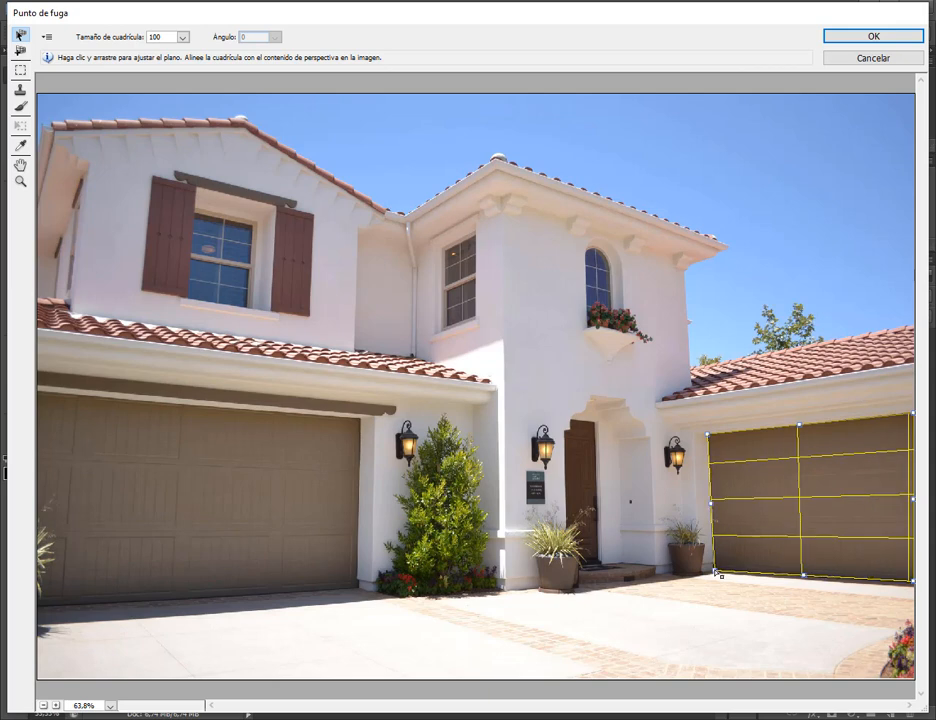
Adjust the corners of the perspective plane to fit the right garage door's edges until its grid is valid.
left_click_drag(715, 571, 712, 569)
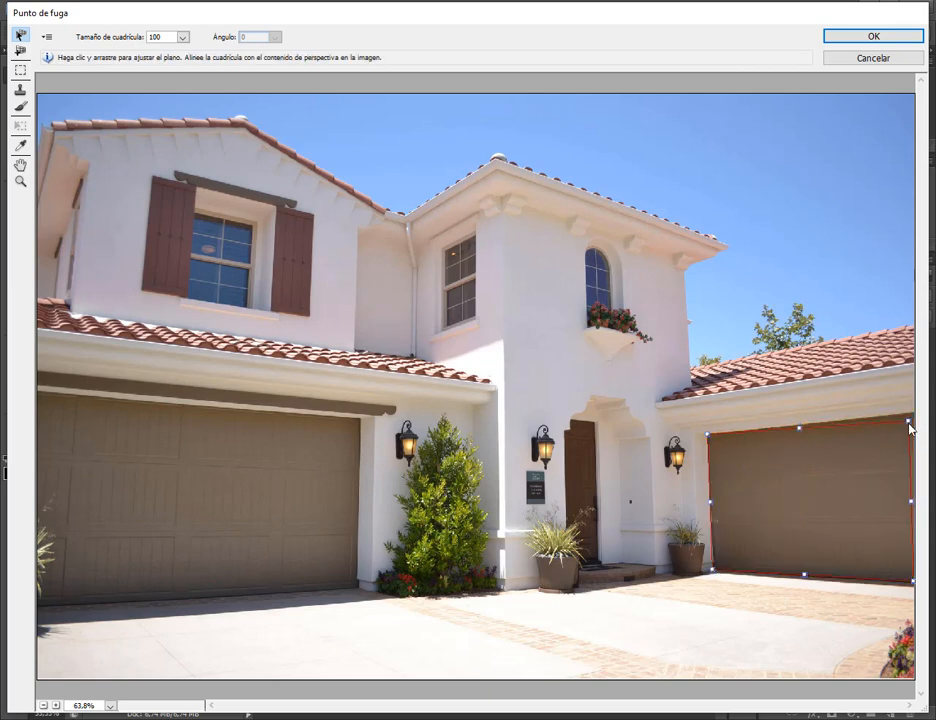
left_click_drag(913, 416, 910, 414)
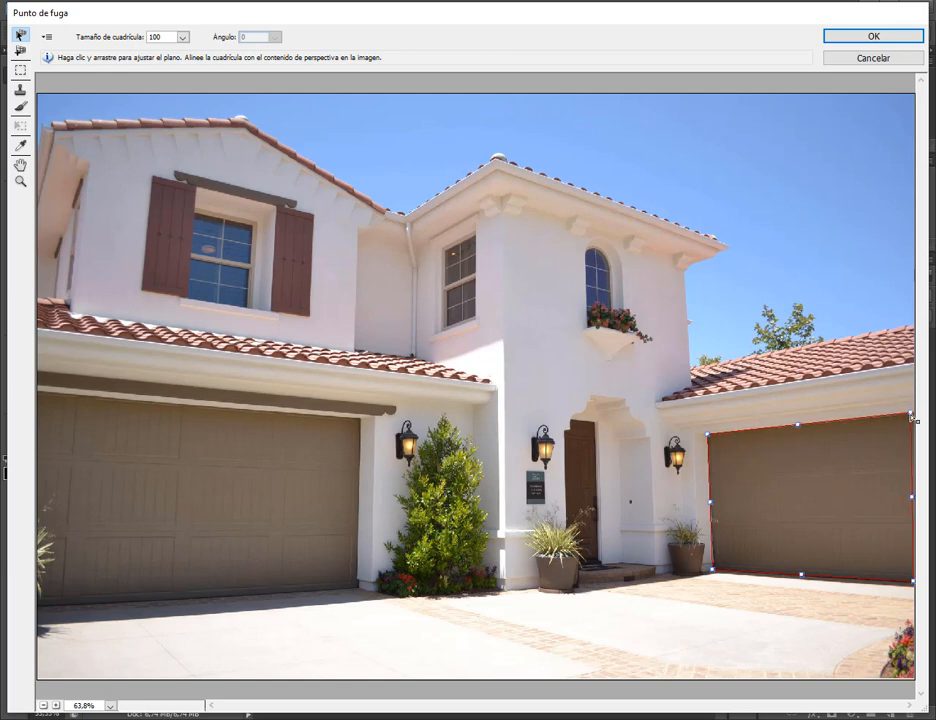
left_click_drag(711, 439, 715, 443)
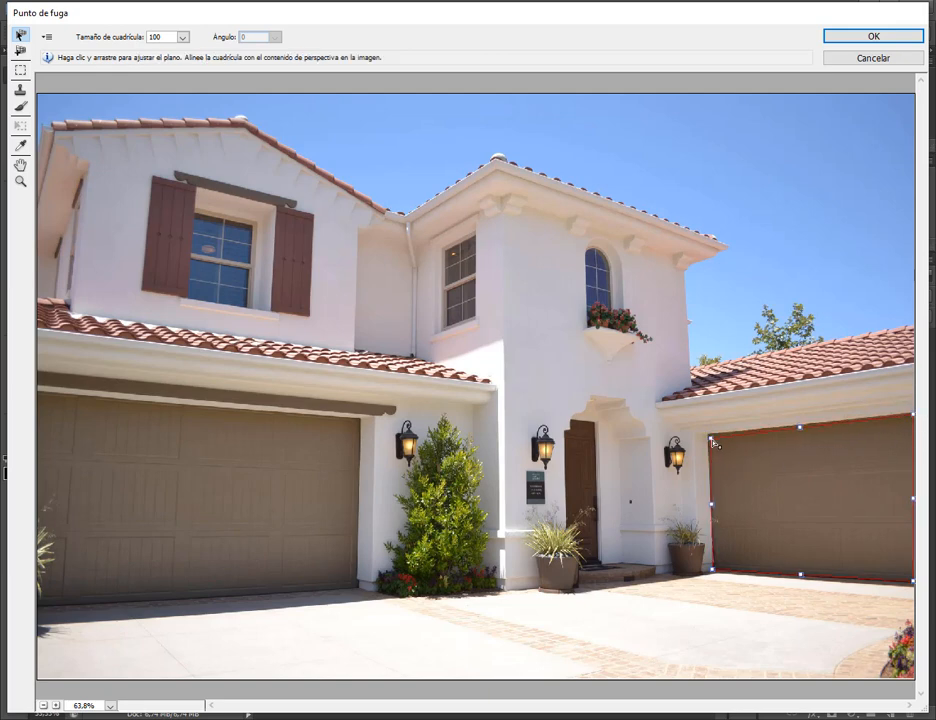
left_click_drag(712, 569, 716, 571)
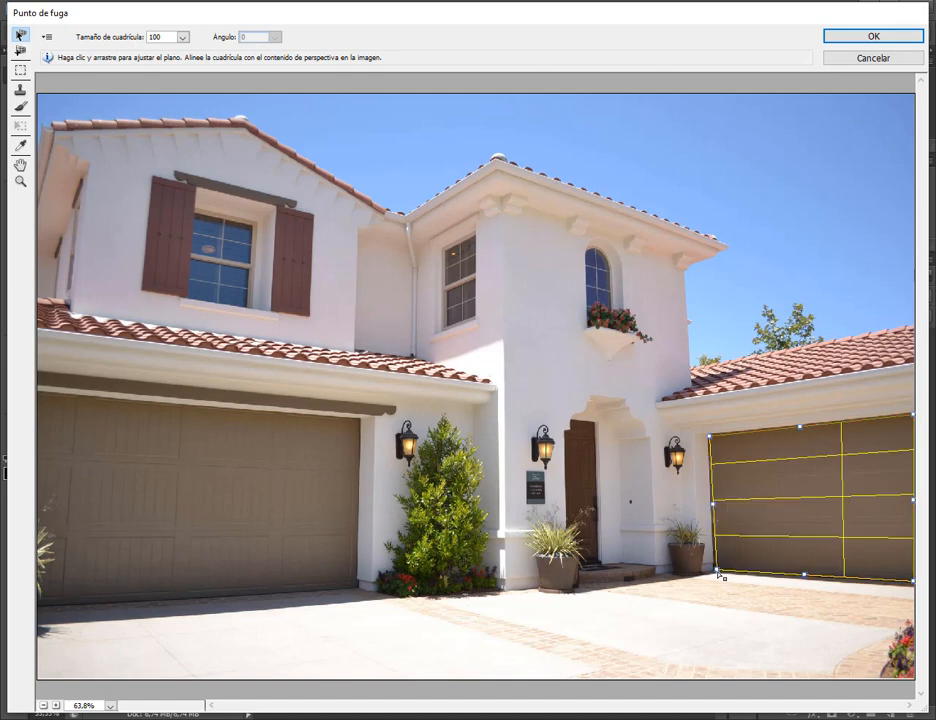
left_click_drag(917, 588, 918, 586)
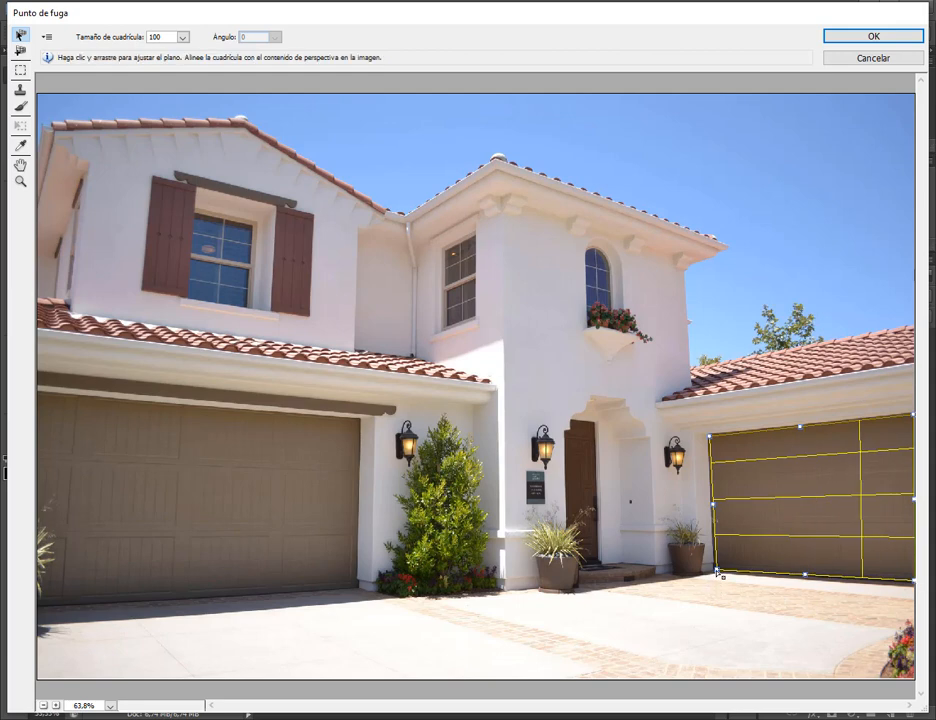
mouse_move(716, 572)
left_mouse_down()
mouse_move(710, 586)
mouse_move(714, 573)
left_mouse_up()
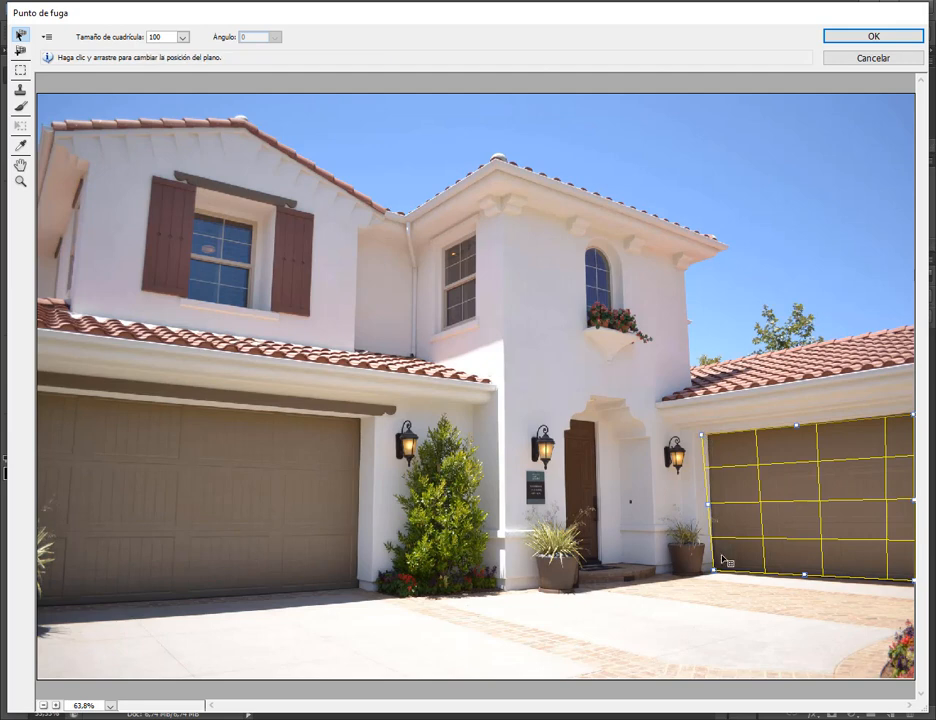
left_click_drag(713, 572, 703, 570)
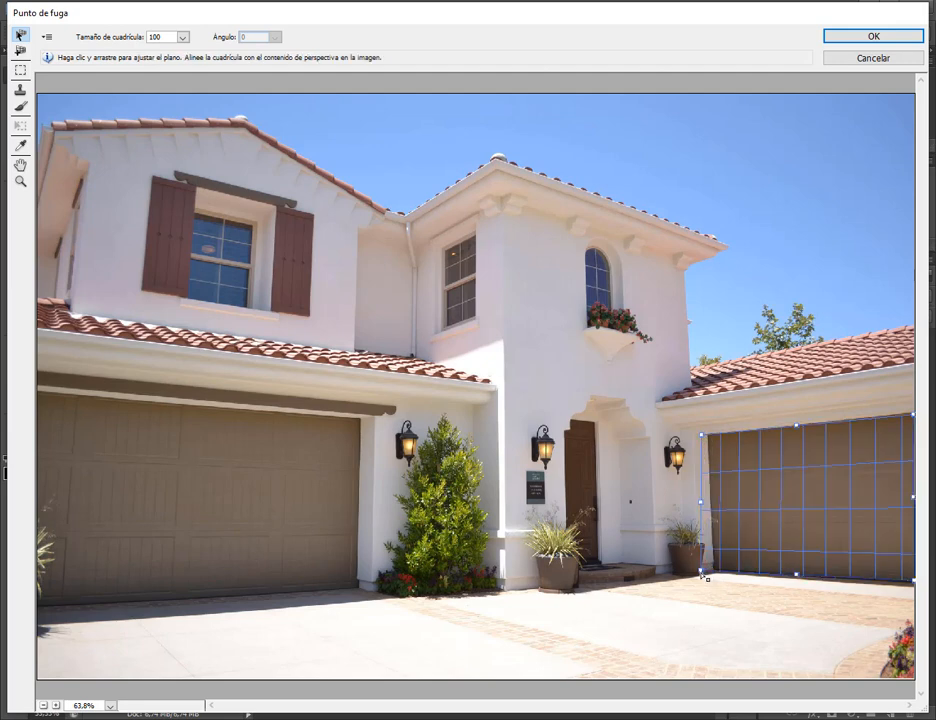
left_click_drag(701, 435, 709, 434)
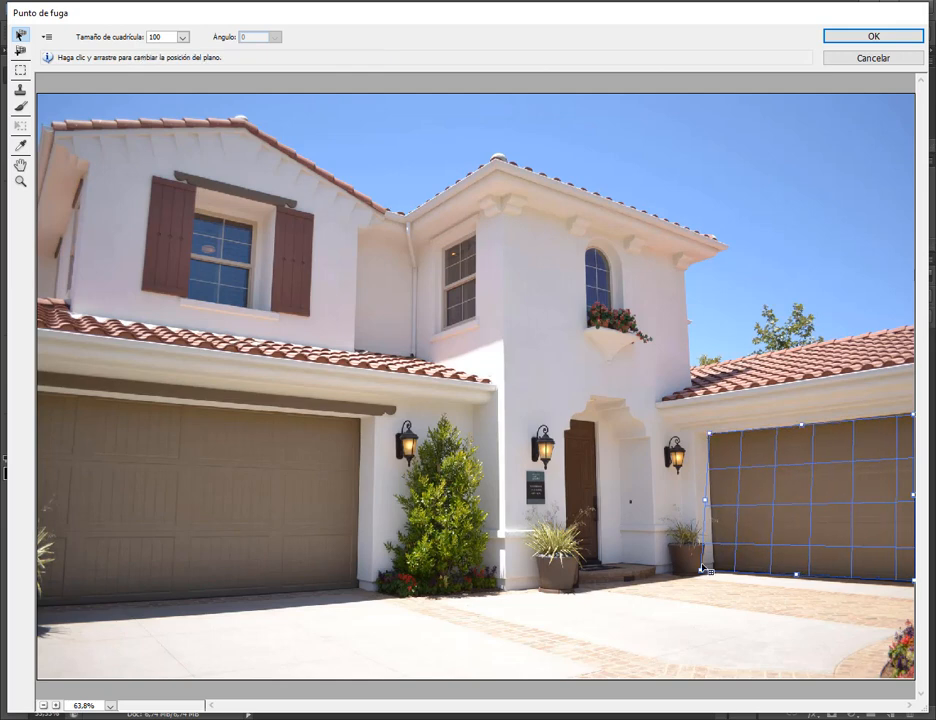
left_click_drag(709, 574, 715, 572)
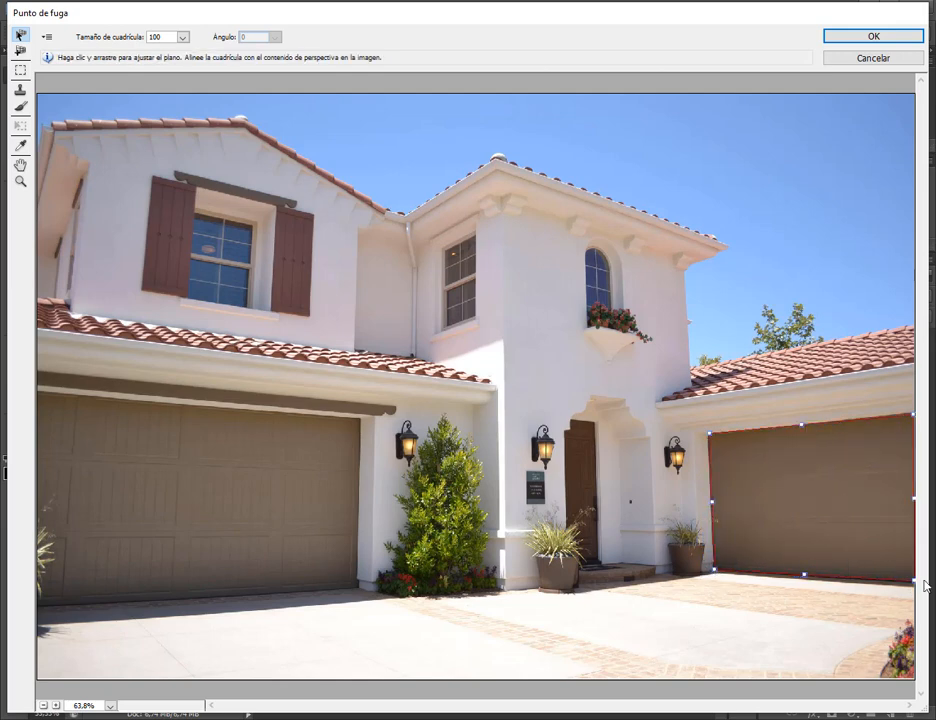
left_click_drag(916, 587, 916, 592)
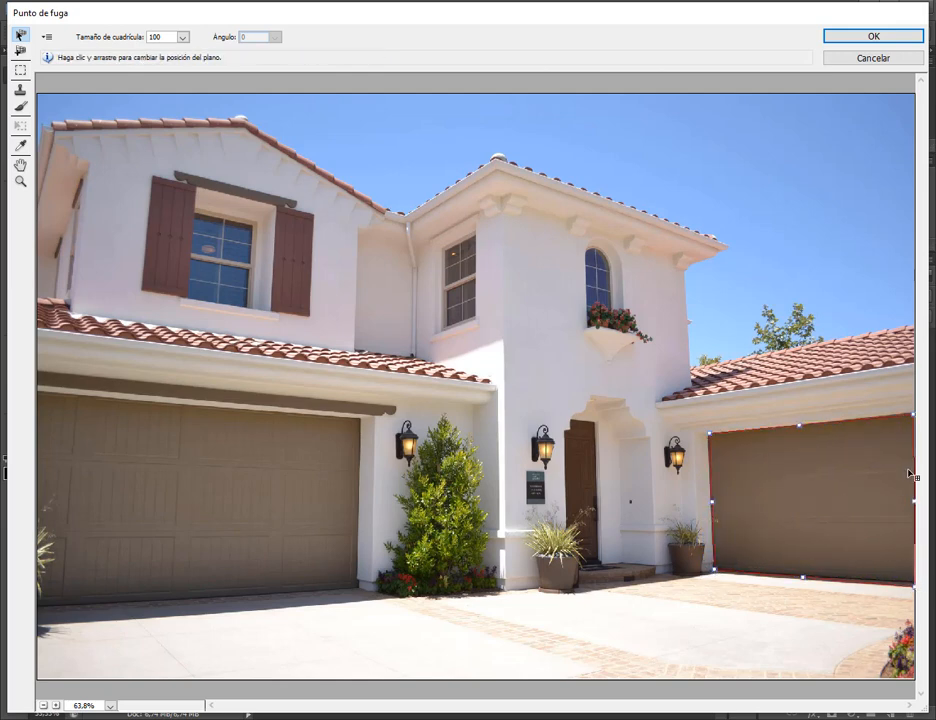
mouse_move(914, 414)
left_mouse_down()
mouse_move(915, 402)
mouse_move(911, 419)
left_mouse_up()
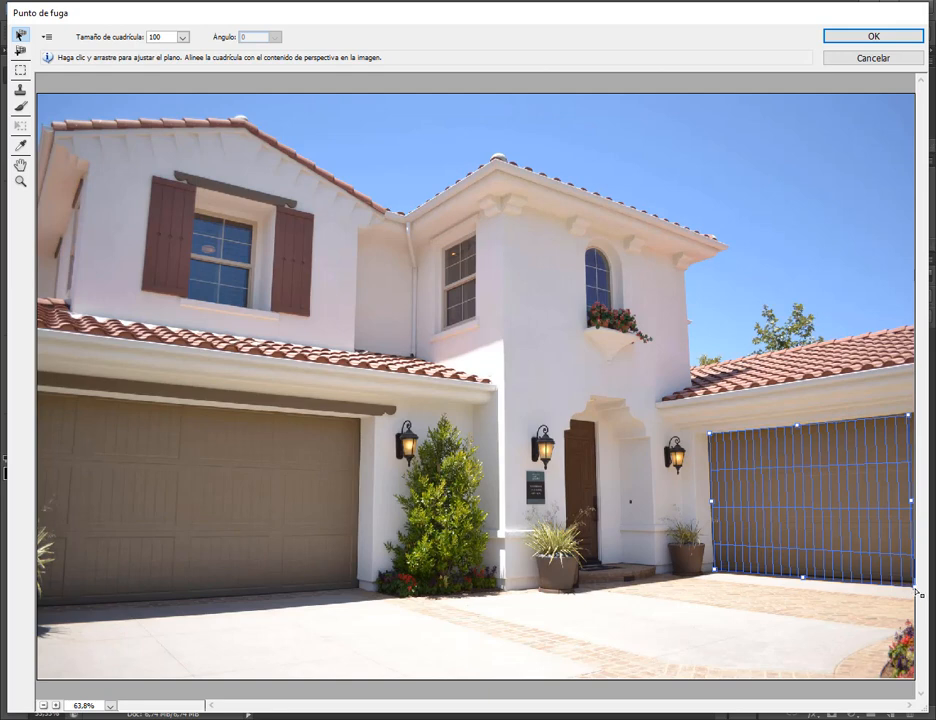
left_click_drag(917, 593, 916, 589)
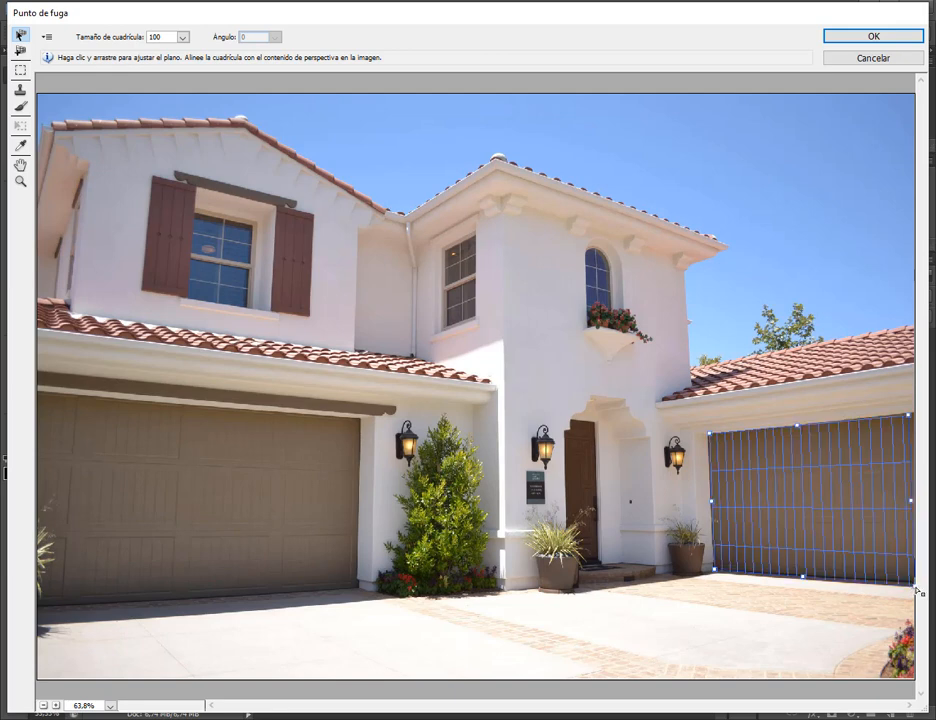
left_click_drag(709, 438, 710, 441)
left_click_drag(909, 416, 914, 416)
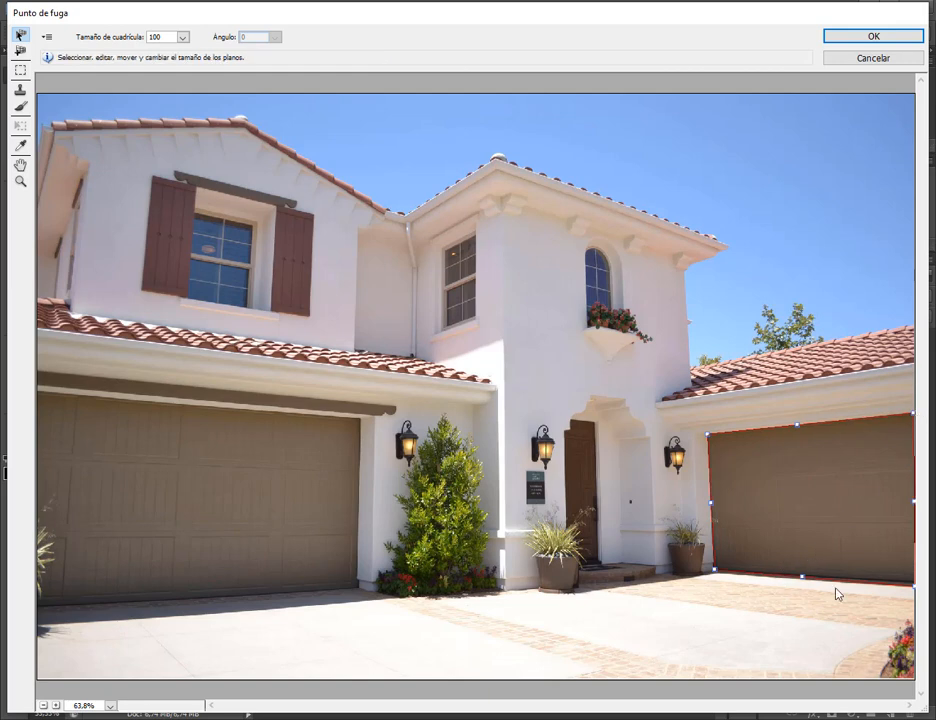
left_click_drag(915, 418, 910, 416)
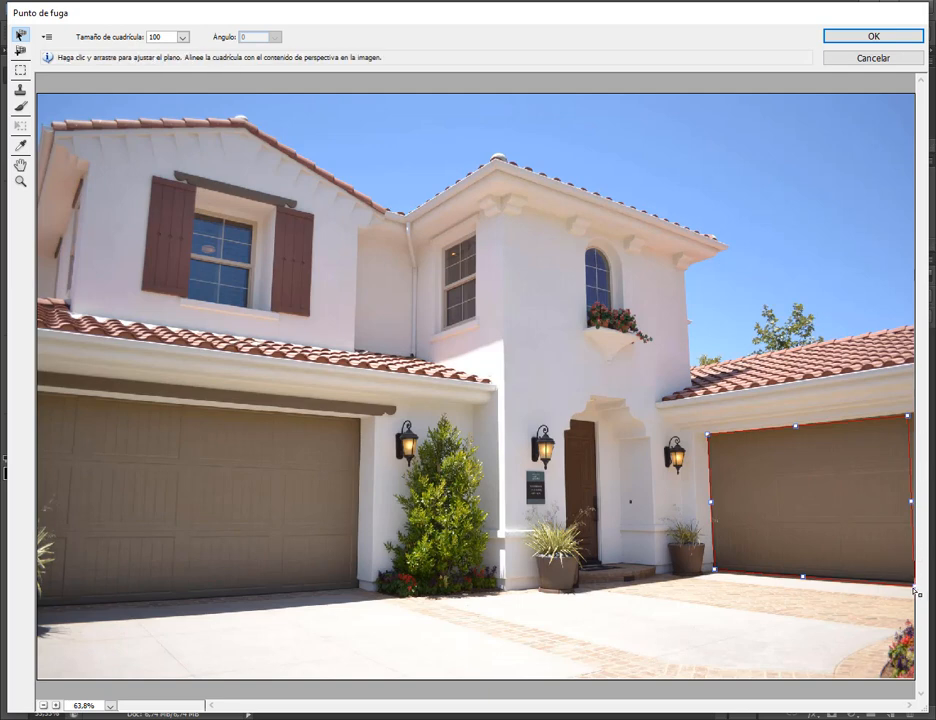
left_click_drag(915, 592, 912, 597)
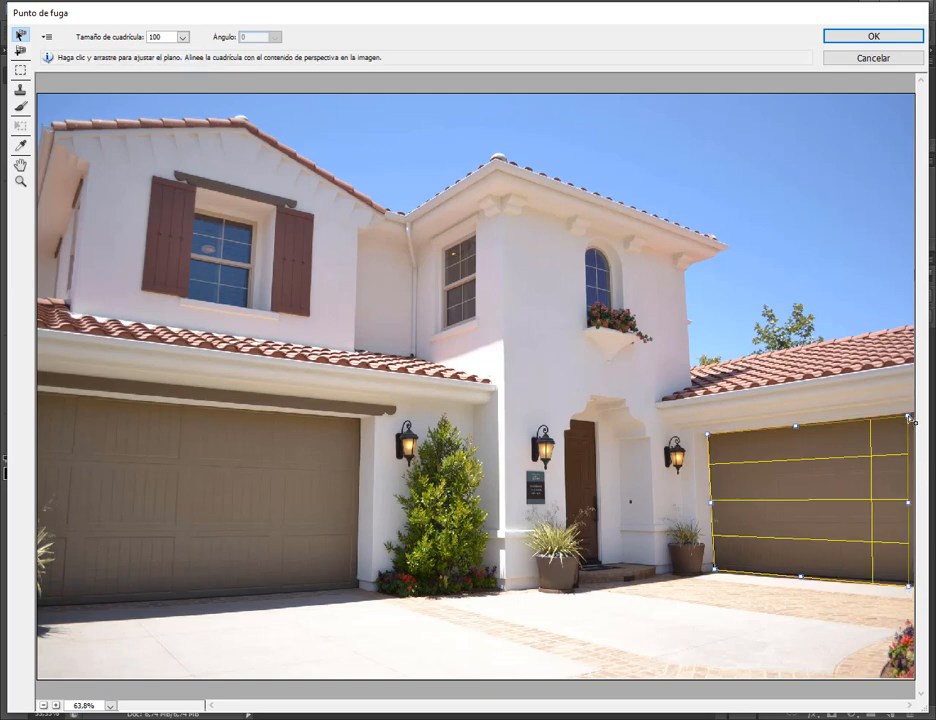
mouse_move(909, 418)
left_mouse_down()
mouse_move(896, 417)
mouse_move(915, 415)
left_mouse_up()
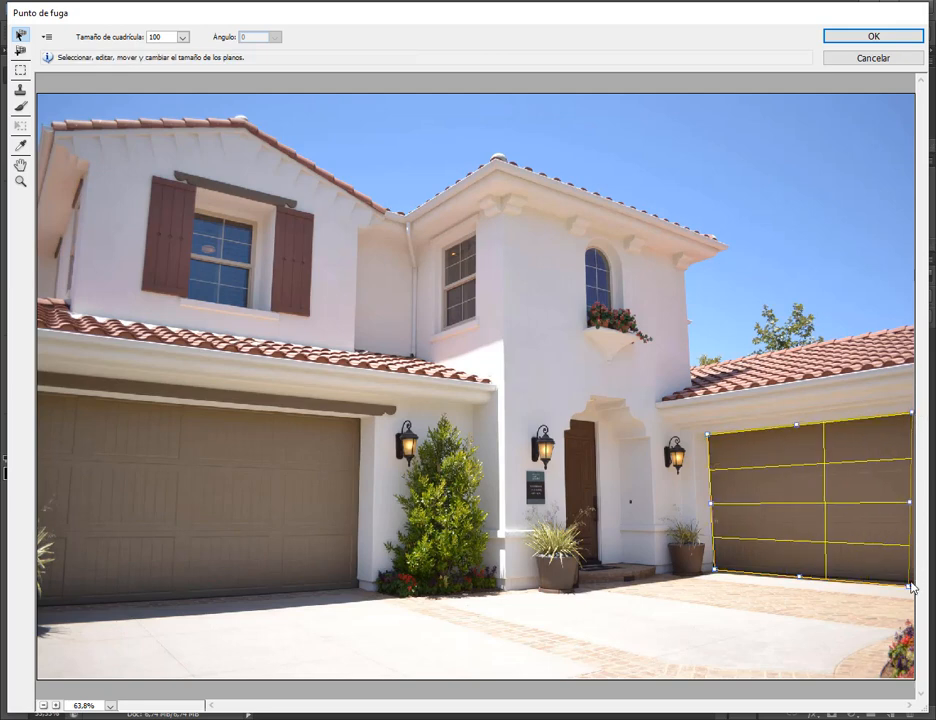
left_click_drag(910, 586, 913, 591)
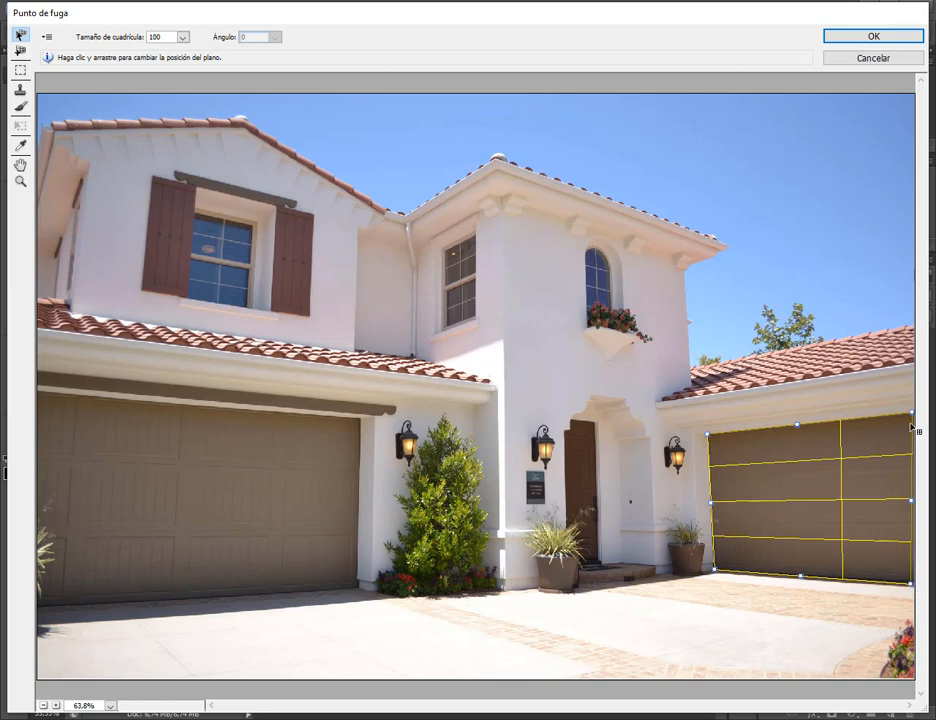
left_click_drag(917, 417, 916, 416)
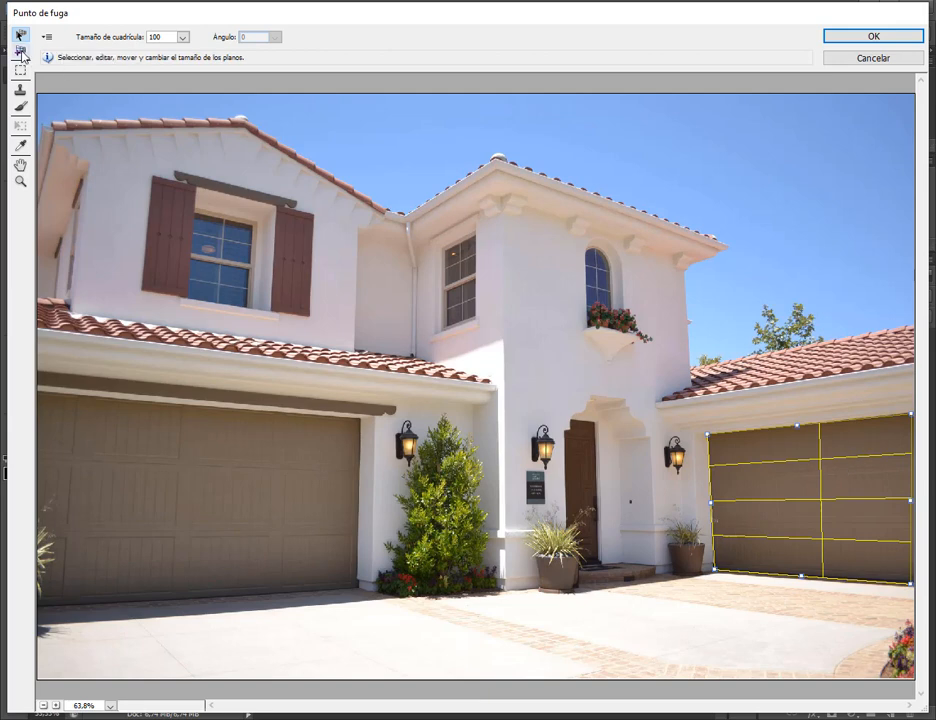
Create a second perspective plane over the four corners of the left garage door and apply the Vanishing Point filter.
left_click(21, 52)
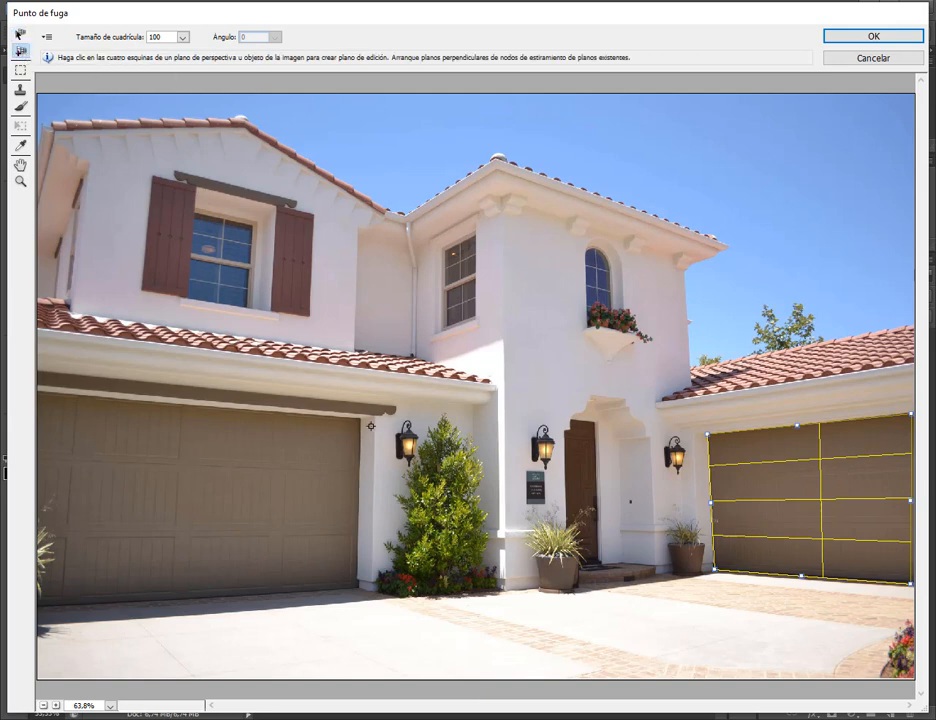
left_click(360, 420)
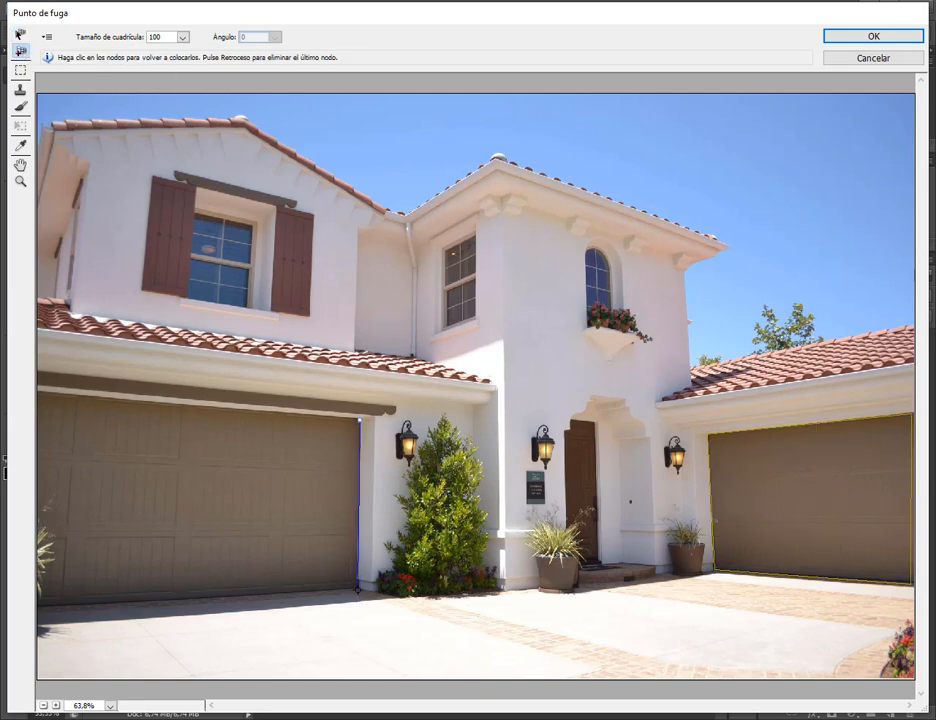
left_click(40, 606)
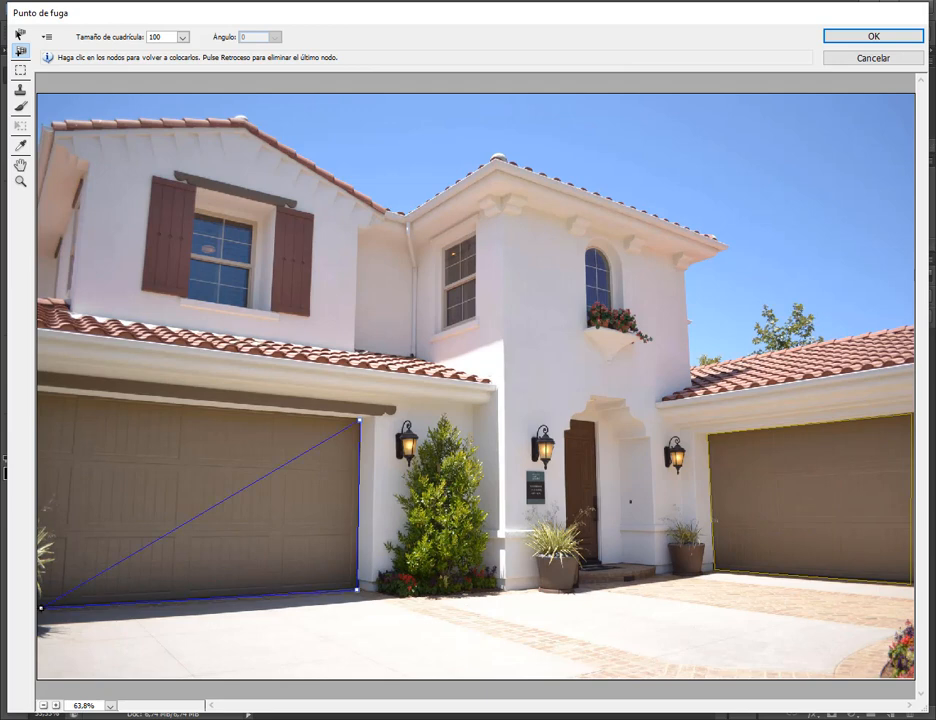
left_click(58, 391)
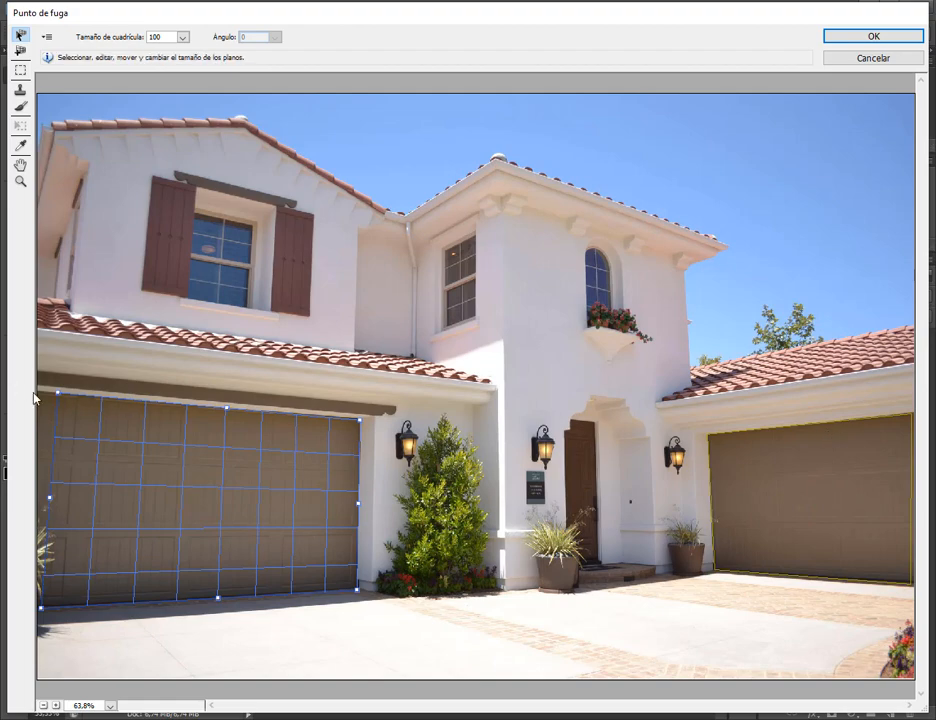
left_click(872, 38)
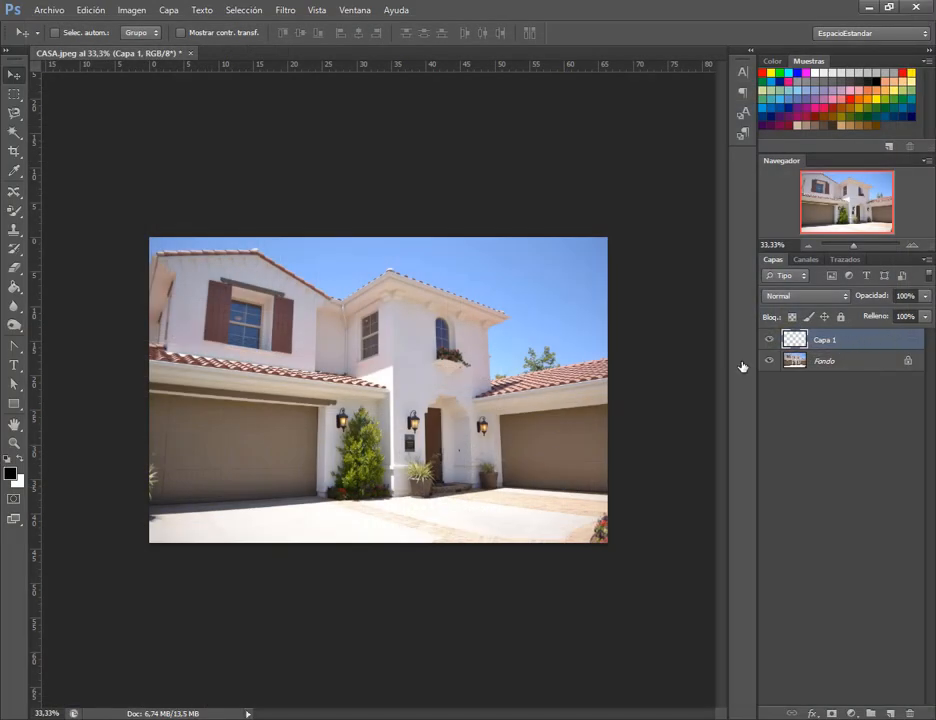
Open graffiti.jpg from the Filtro Punto de fuga folder as a separate Photoshop document, leaving its color profile unmodified.
left_click(137, 719)
left_click(823, 280)
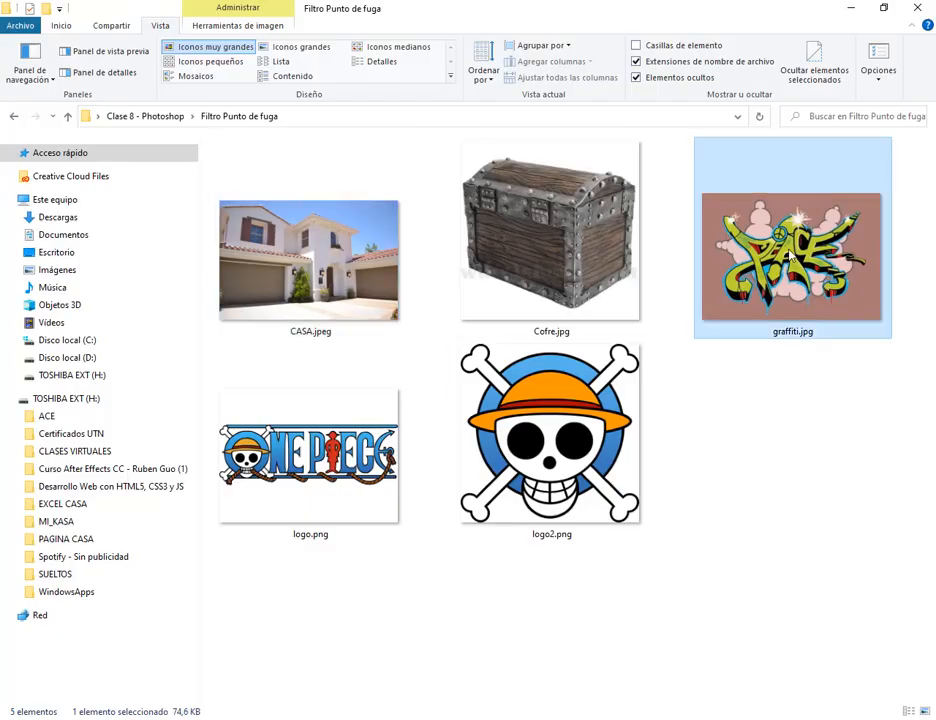
left_click_drag(812, 270, 397, 190)
left_click_drag(395, 65, 397, 56)
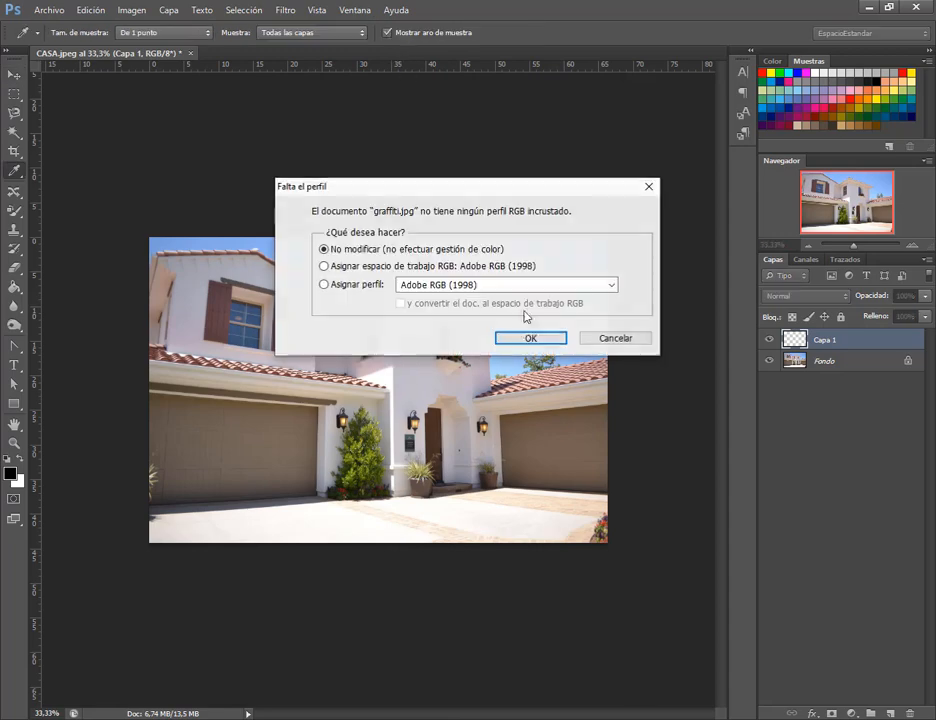
left_click(535, 337)
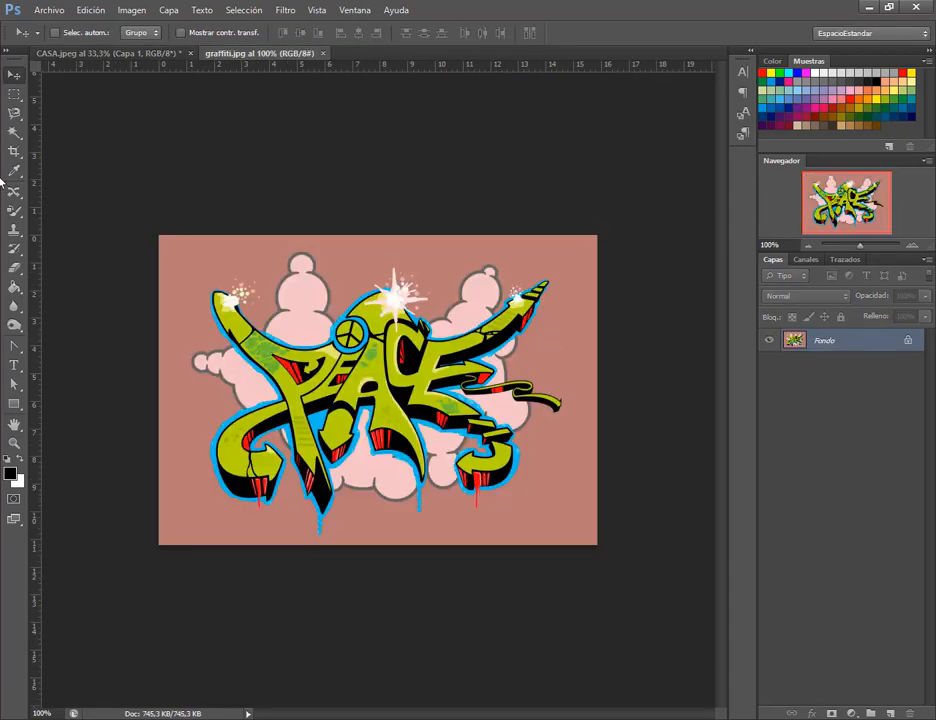
Convert the graffiti's background into an editable layer, remove its solid brown backdrop with the Magic Wand, and deselect.
double_click(907, 345)
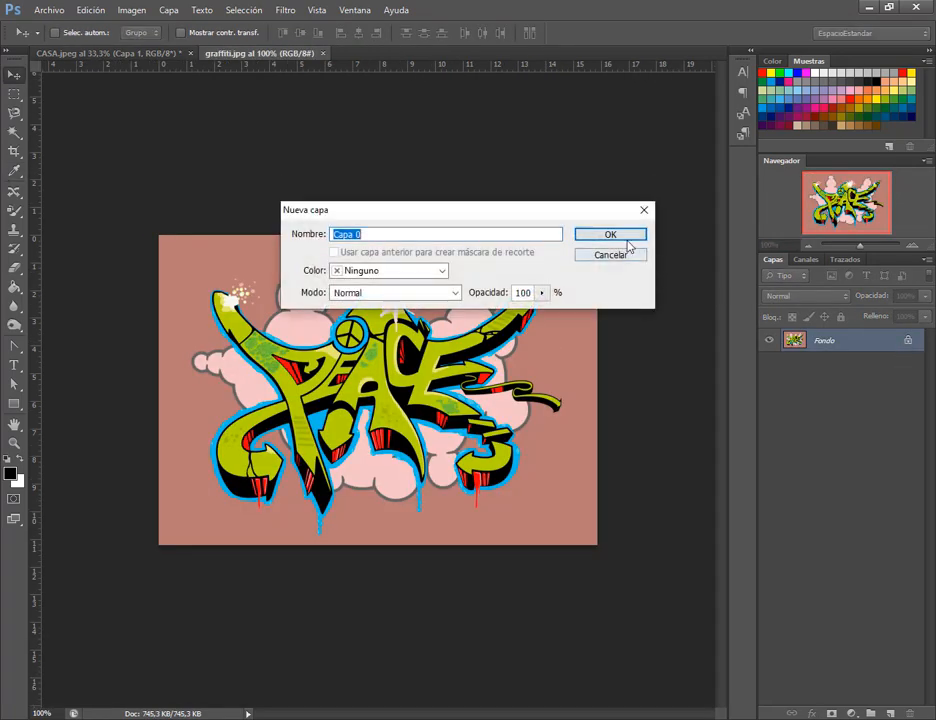
left_click(621, 236)
left_click(14, 131)
left_click(279, 263)
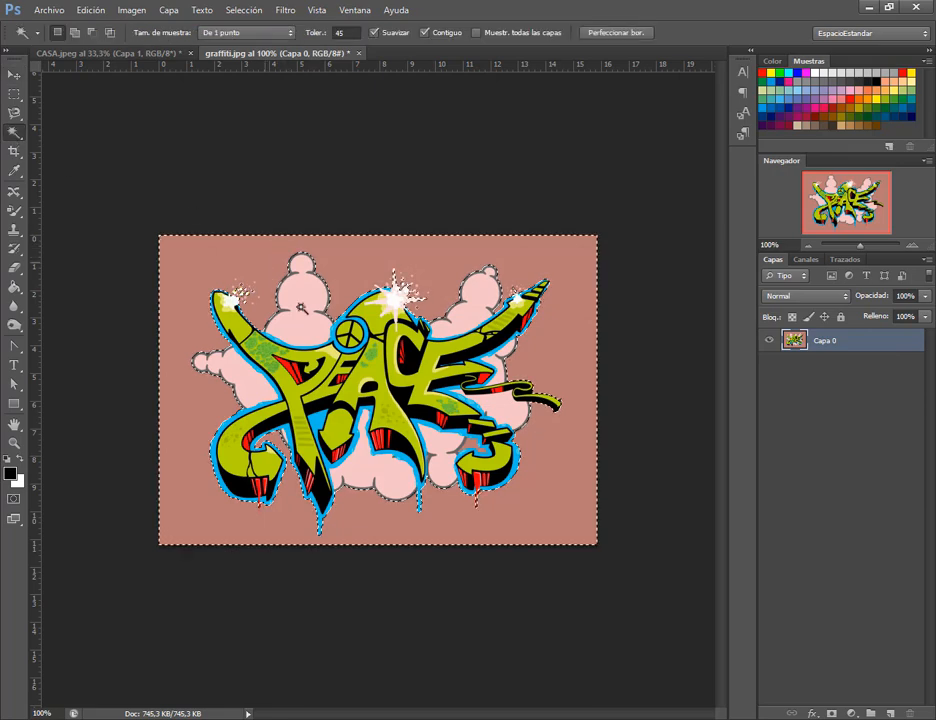
key("Delete")
key("ctrl+d")
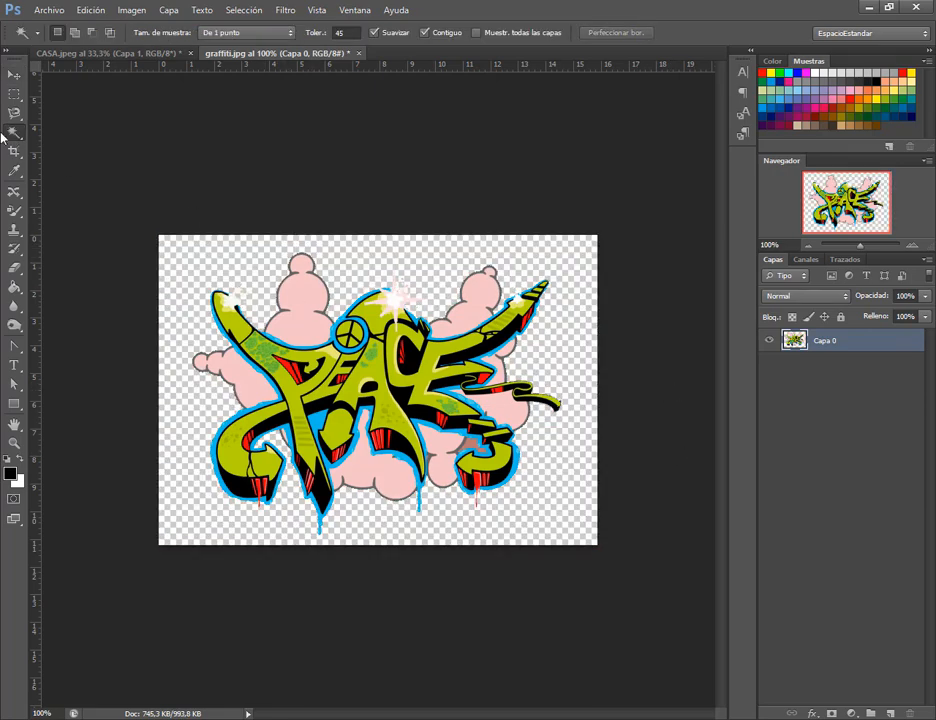
Select the whole graffiti canvas and copy its contents.
left_click(12, 75)
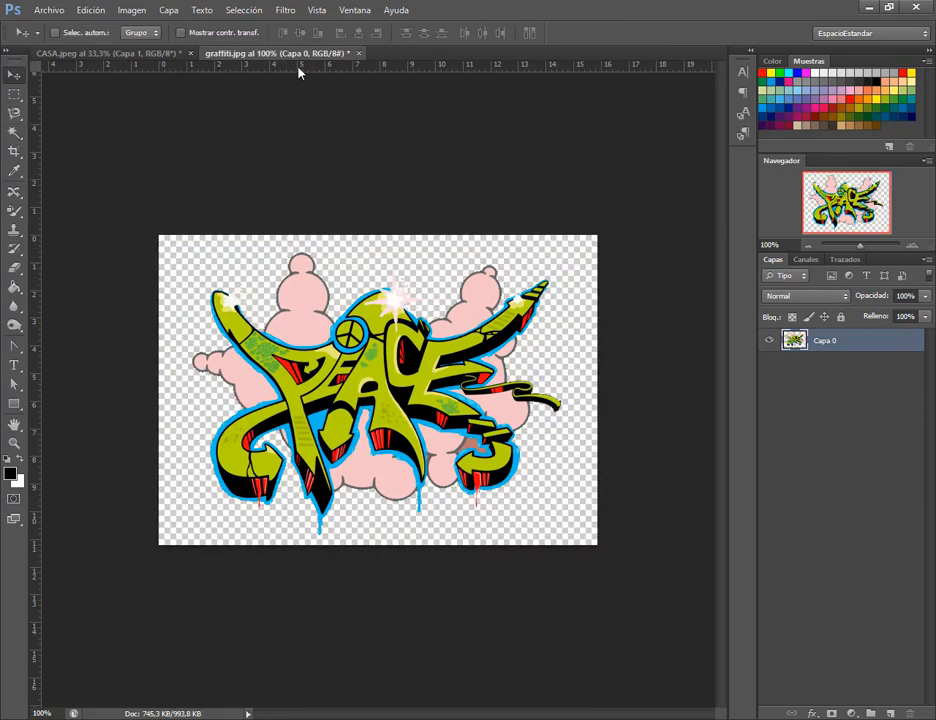
left_click(244, 10)
left_click(244, 26)
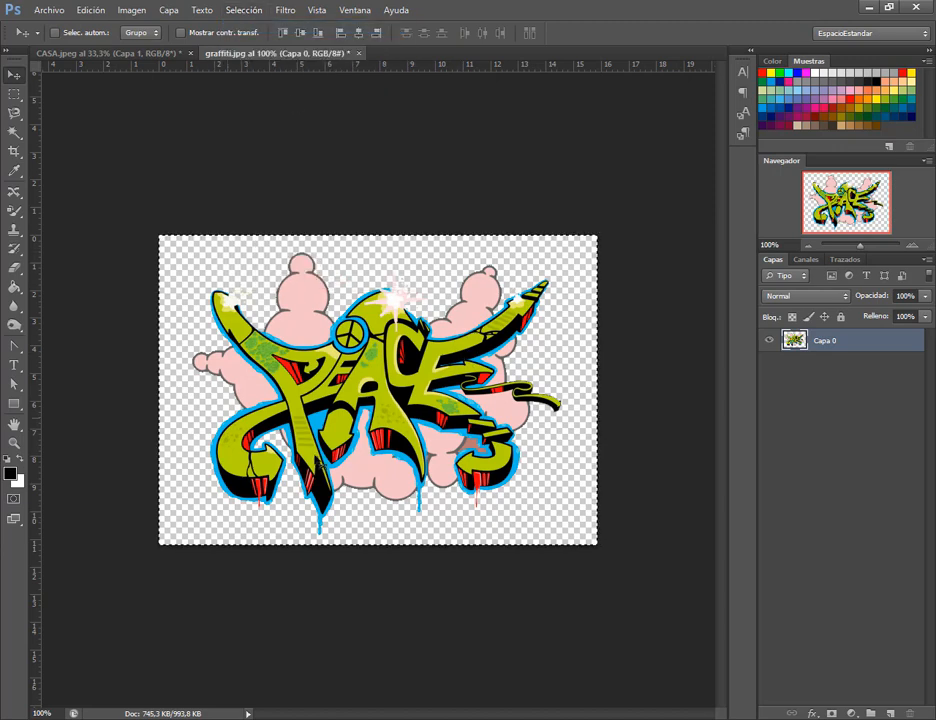
left_click(92, 10)
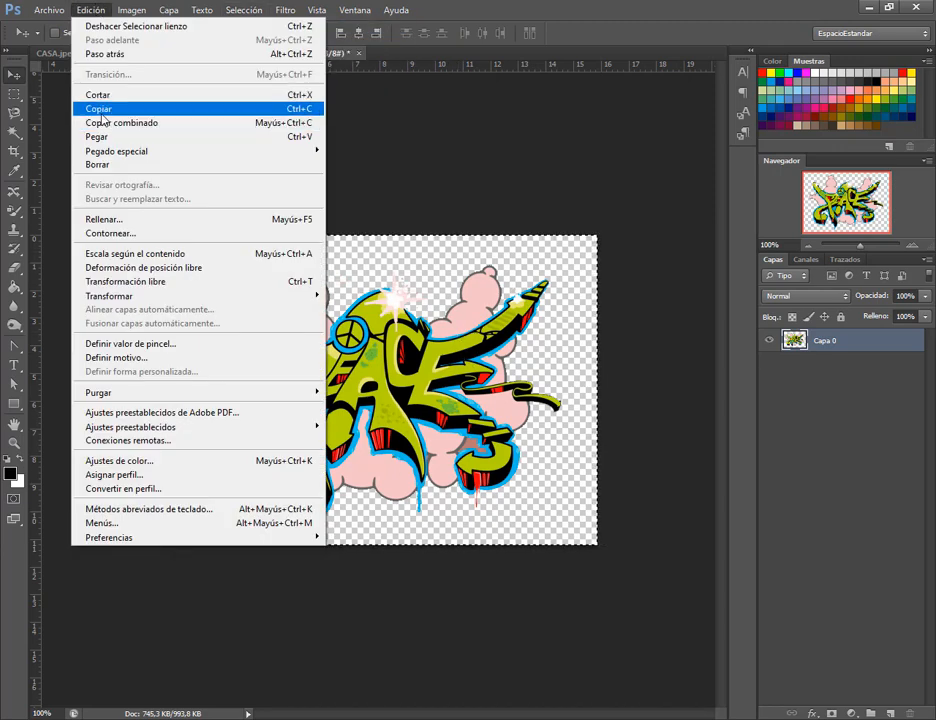
left_click(100, 111)
Run the Vanishing Point filter on Capa 1 of CASA.jpeg and paste the graffiti centered onto the left garage door's plane.
left_click(156, 56)
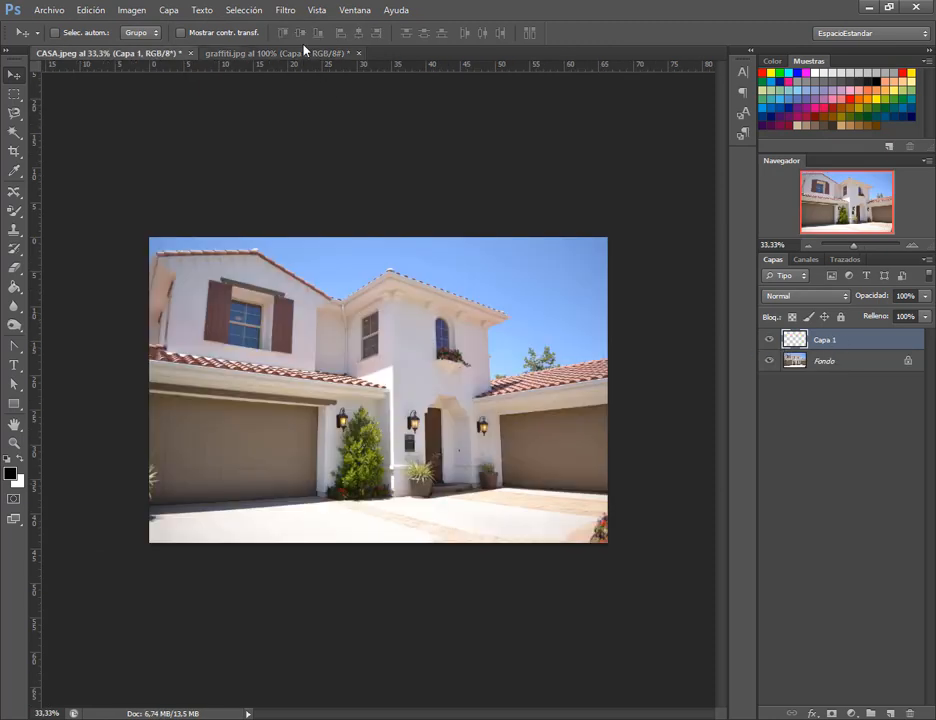
left_click(287, 11)
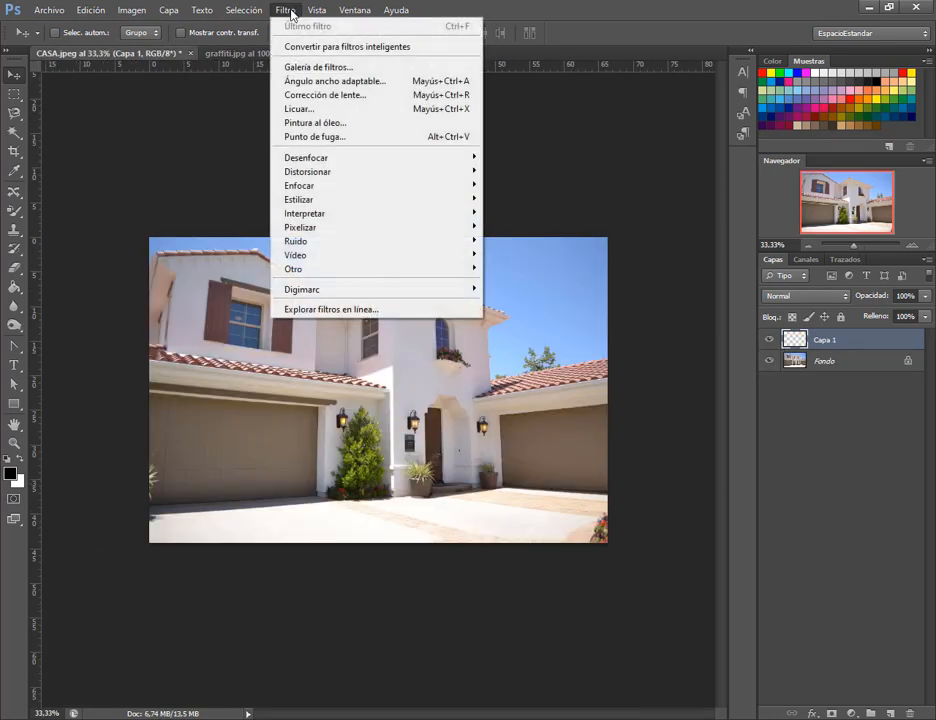
left_click(312, 137)
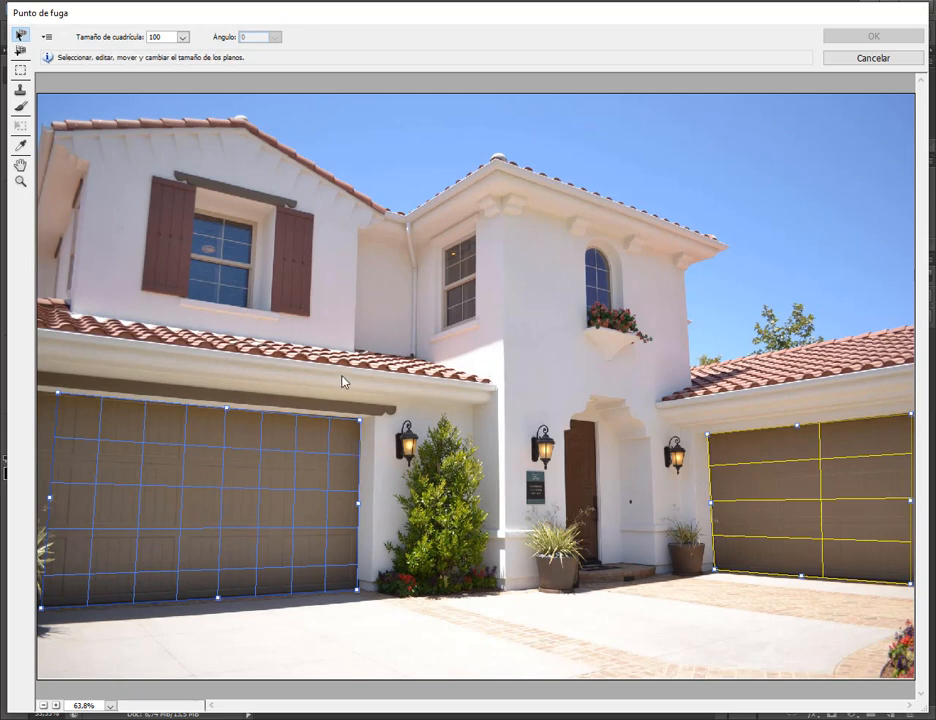
key("ctrl+v")
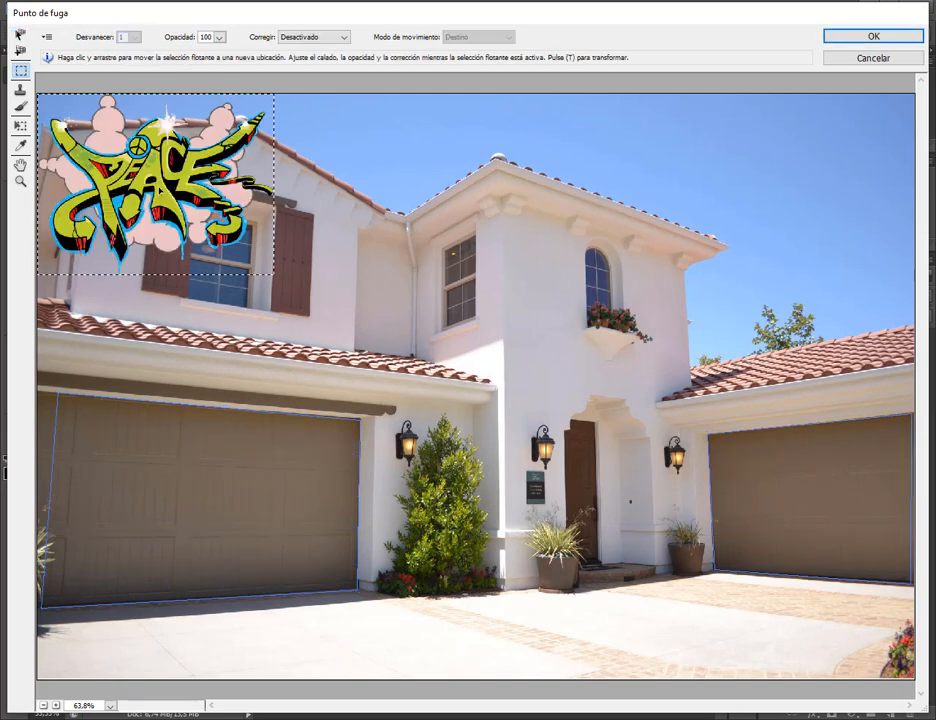
left_click_drag(156, 185, 184, 501)
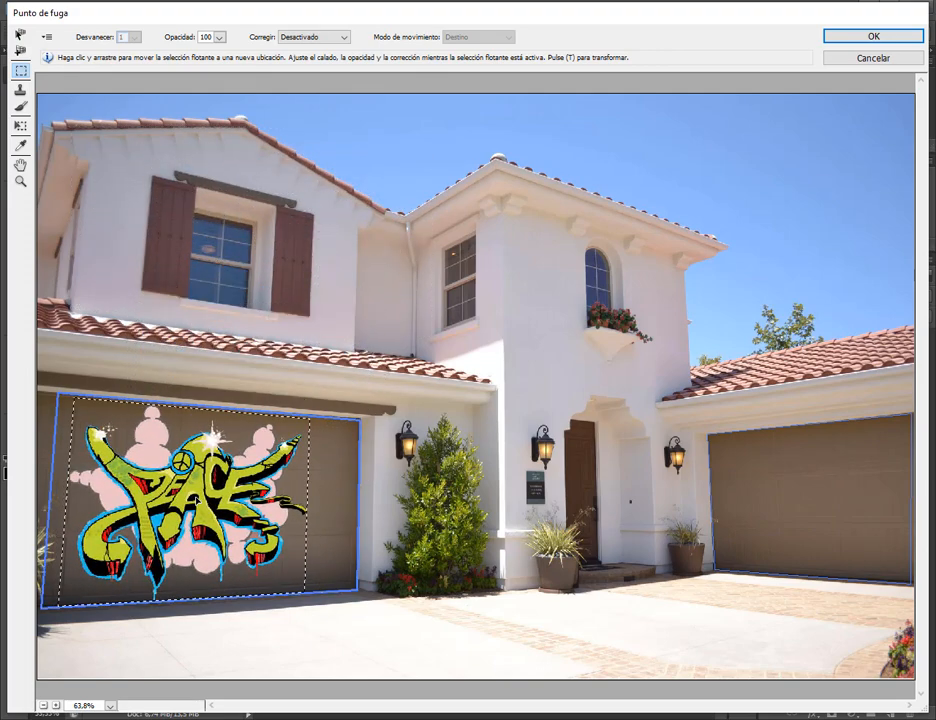
left_click_drag(243, 492, 258, 491)
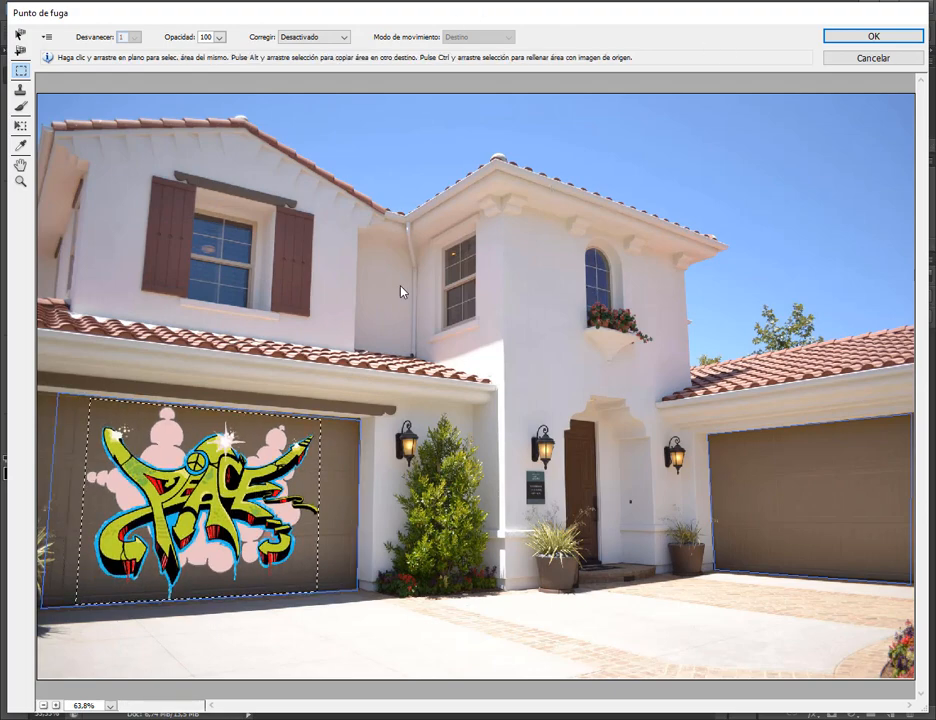
Paste a second copy of the graffiti onto the right garage door's plane and resize it with the Transform tool.
key("ctrl+v")
mouse_move(185, 202)
left_mouse_down()
mouse_move(835, 477)
mouse_move(840, 540)
mouse_move(858, 518)
mouse_move(823, 516)
mouse_move(760, 470)
mouse_move(773, 443)
left_mouse_up()
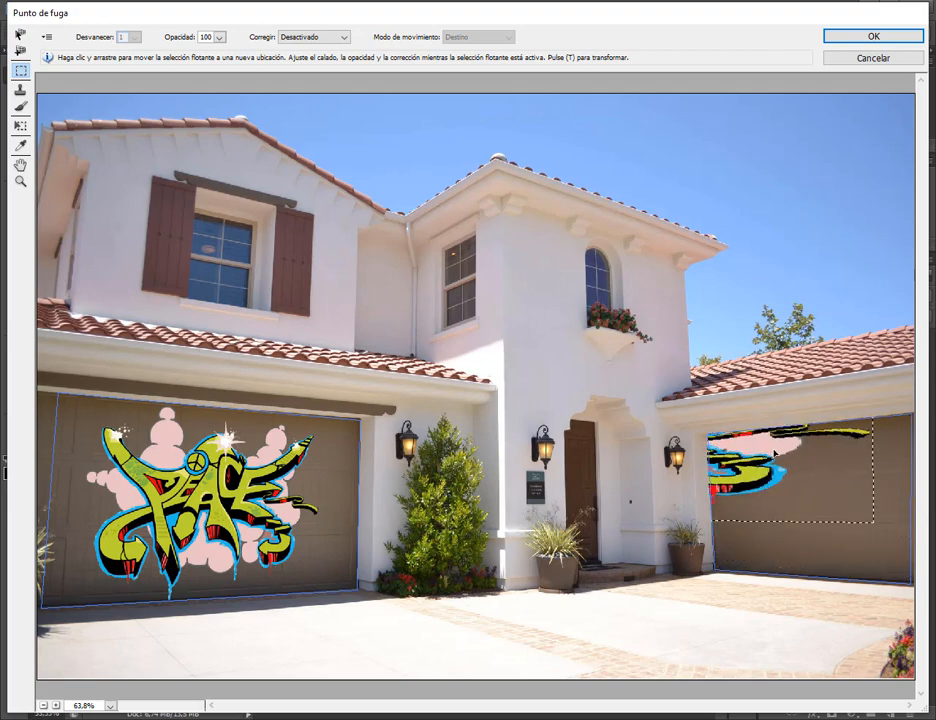
left_click(20, 125)
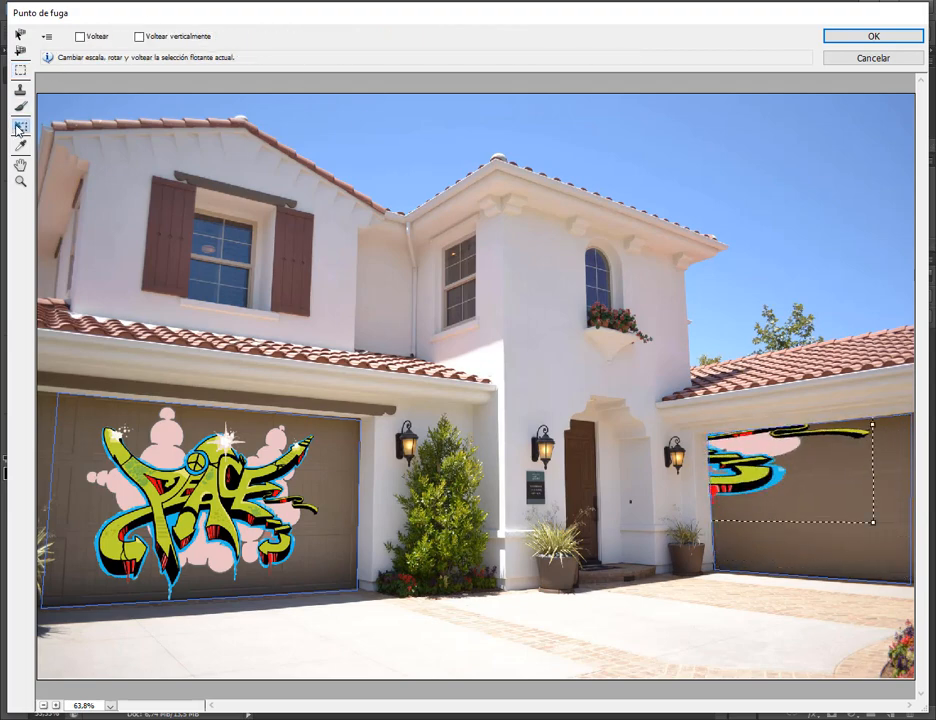
left_click_drag(876, 521, 878, 561)
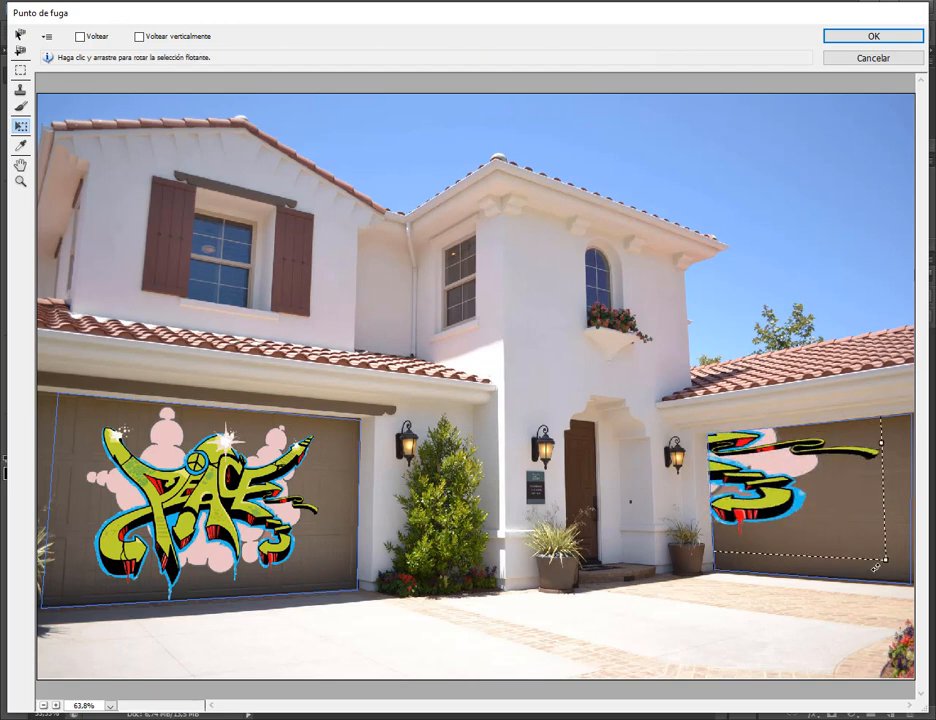
left_click_drag(883, 560, 758, 565)
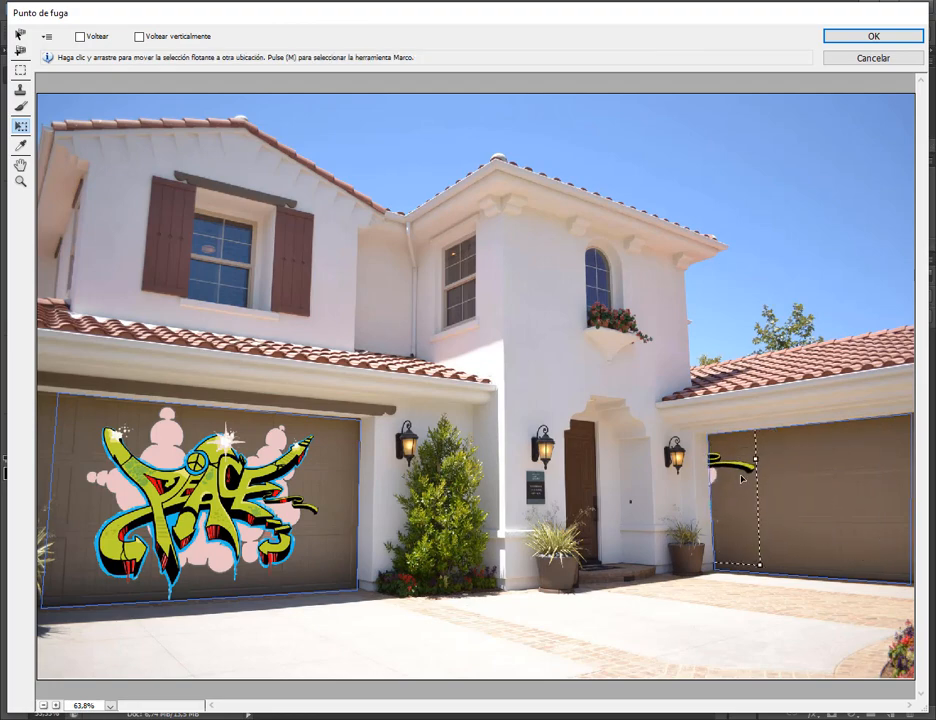
left_click_drag(741, 478, 857, 458)
Shrink the second graffiti until it fits inside the right garage door, center it there and apply the Vanishing Point filter.
left_click_drag(885, 559, 823, 477)
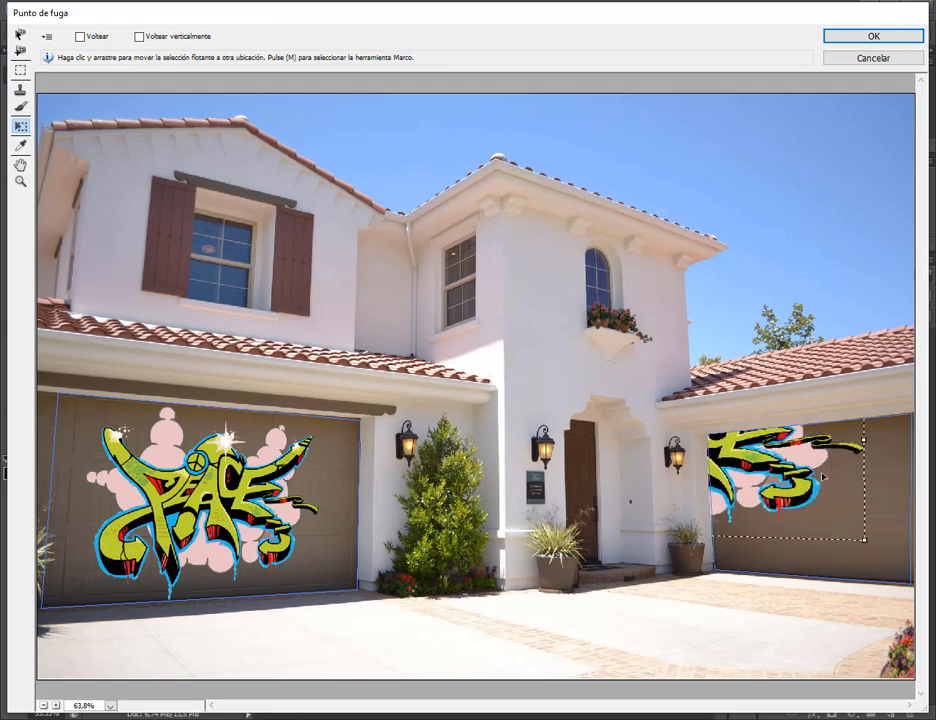
left_click_drag(864, 540, 755, 483)
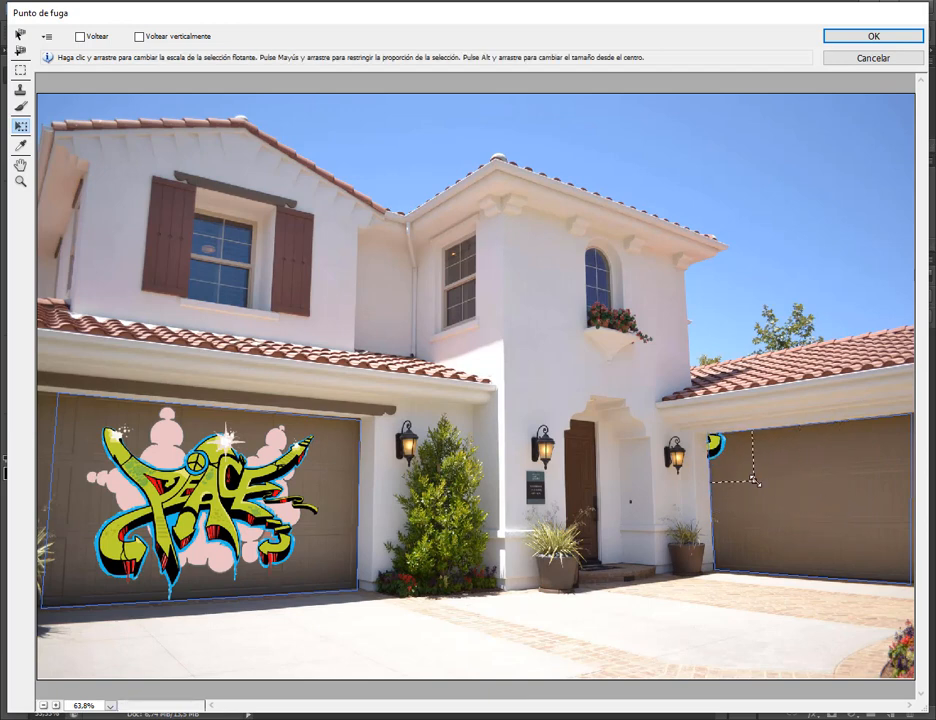
key("ctrl+z")
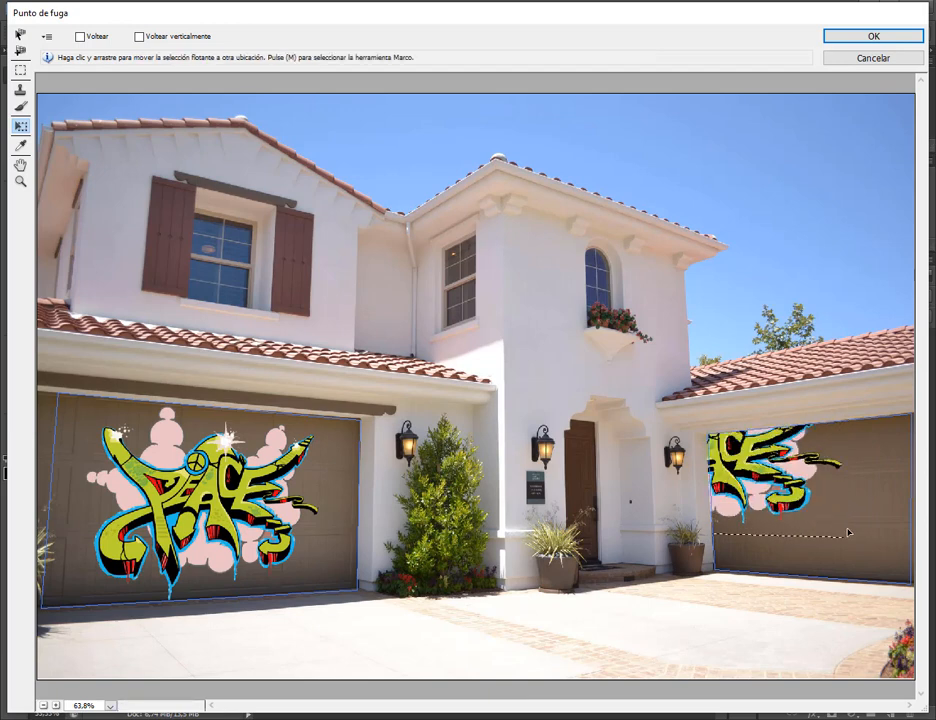
left_click_drag(847, 529, 783, 495)
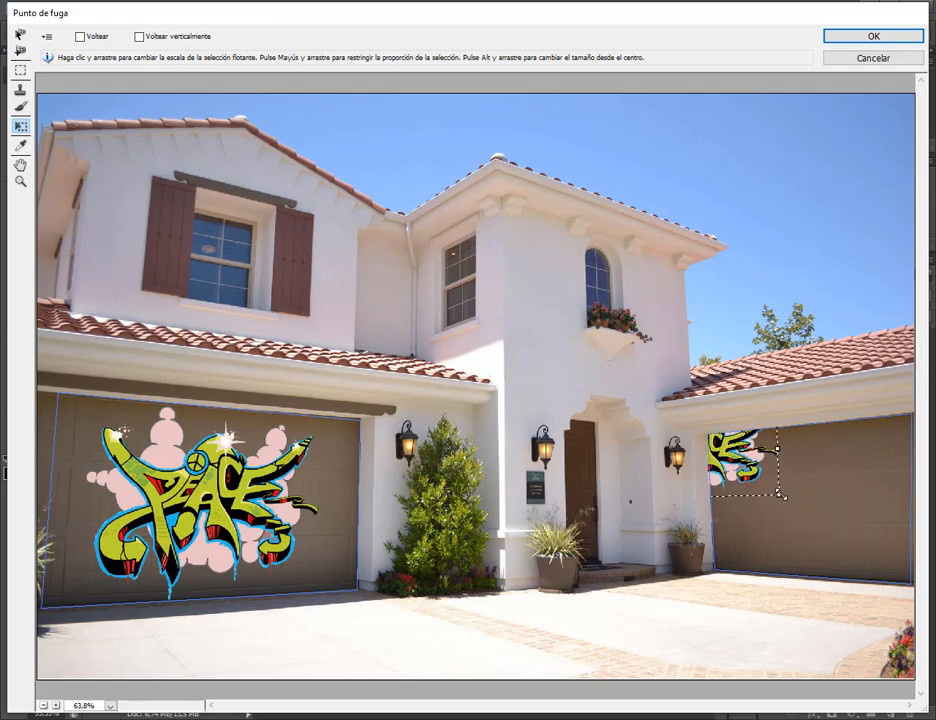
left_click_drag(749, 451, 900, 568)
left_click_drag(796, 518, 805, 523)
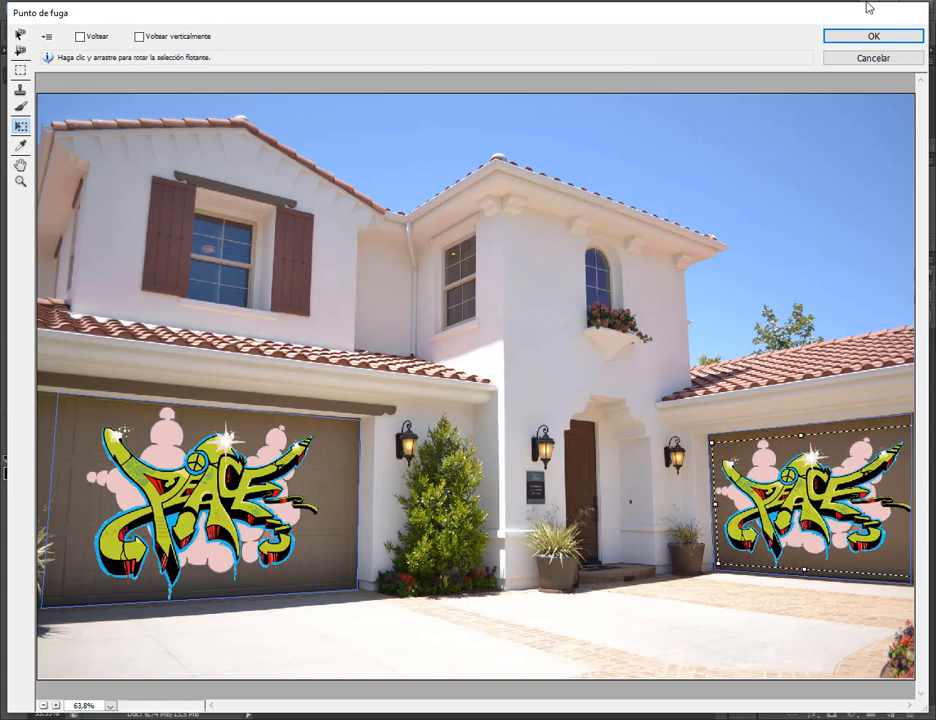
left_click(845, 36)
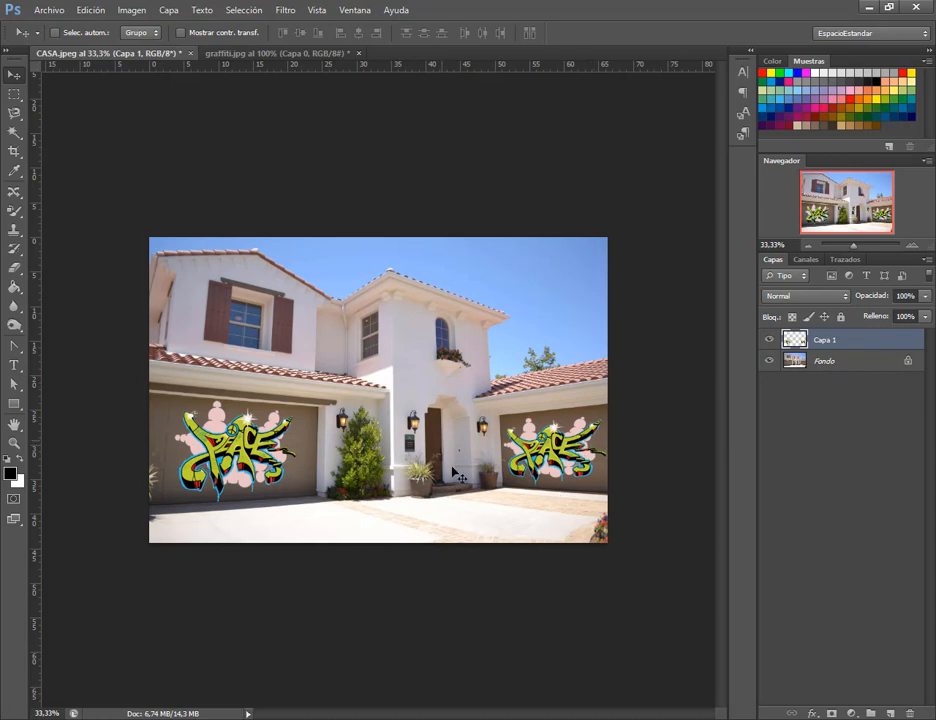
Try moving the left door's graffiti on Capa 1 slightly up and to the right, and undo the move.
scroll(455, 473, "up", 5)
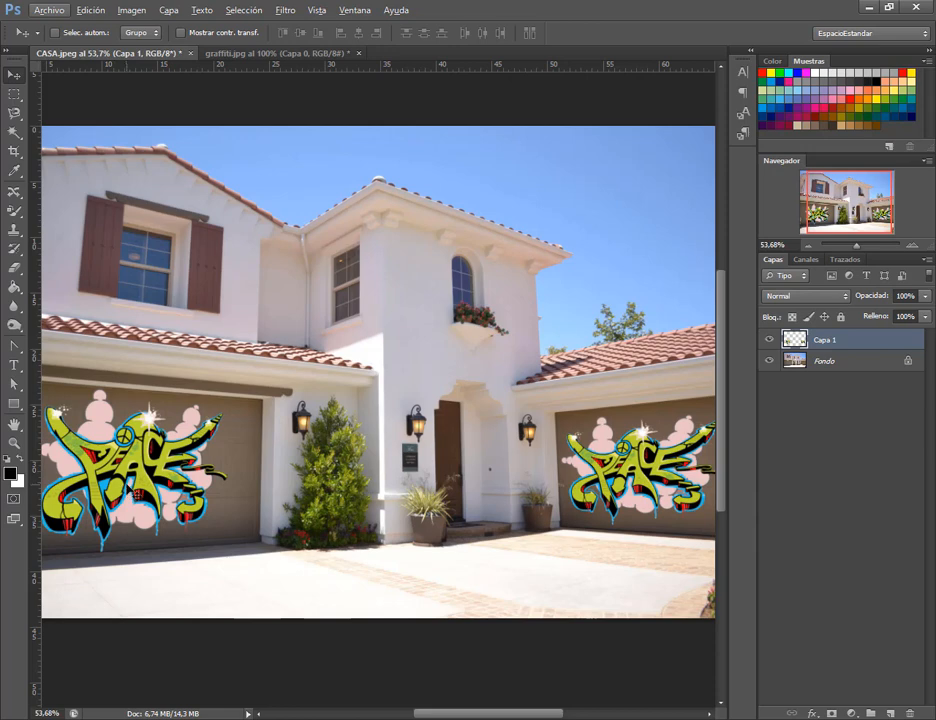
left_click_drag(127, 485, 140, 475)
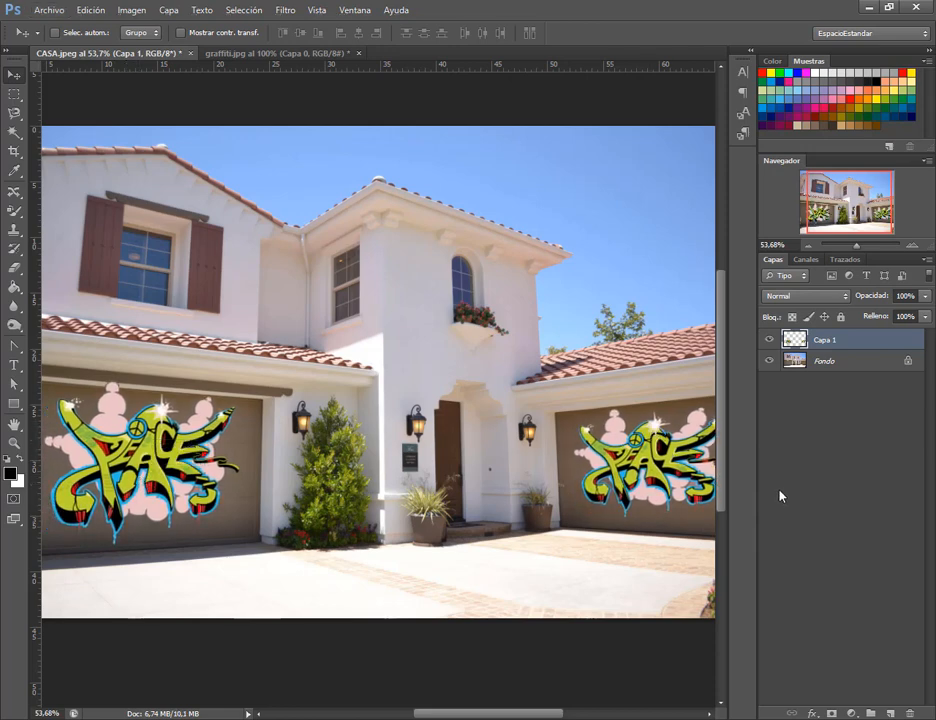
key("ctrl+z")
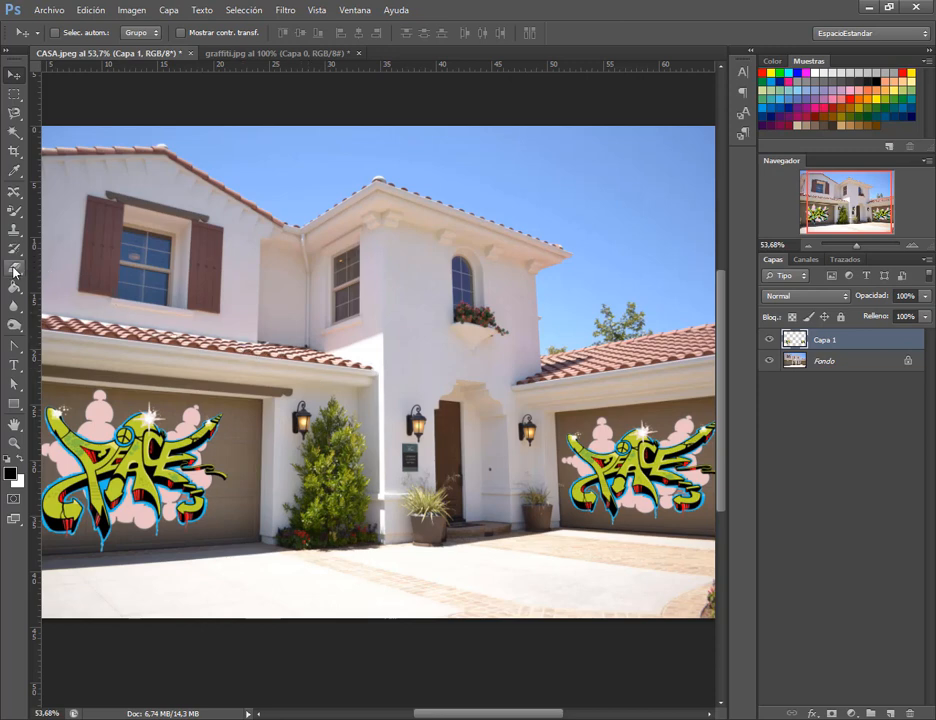
Erase the right garage door's graffiti from Capa 1 with the Eraser and return to the Move tool.
left_click(14, 268)
mouse_move(594, 415)
left_mouse_down()
mouse_move(749, 414)
mouse_move(586, 474)
mouse_move(743, 434)
mouse_move(591, 463)
mouse_move(703, 517)
mouse_move(558, 472)
mouse_move(651, 407)
left_mouse_up()
left_click(12, 76)
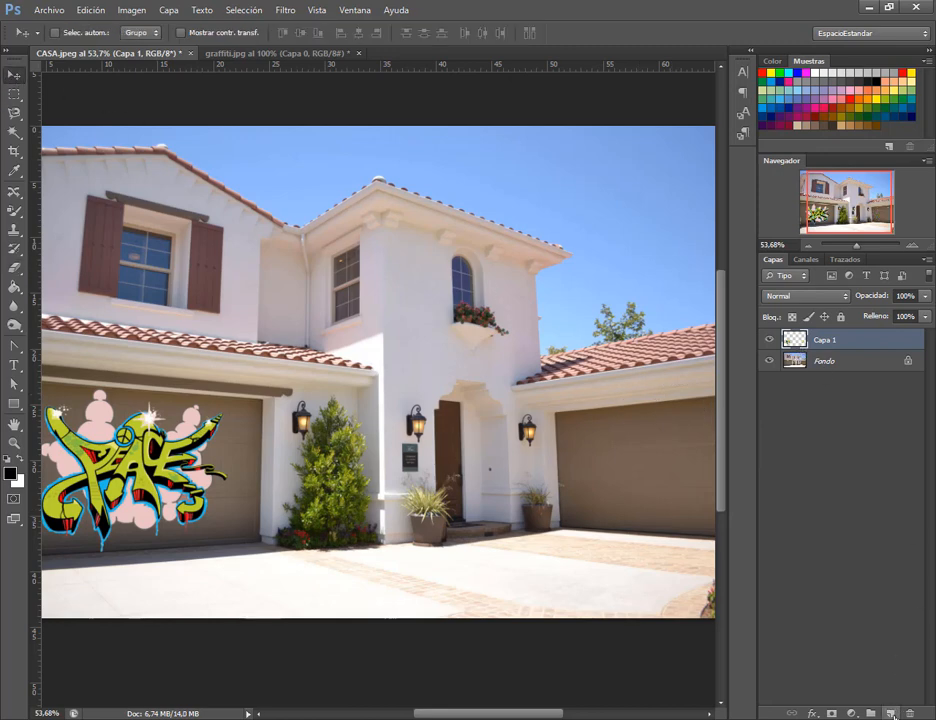
Add a new empty layer above Capa 1 and paste the graffiti onto the right garage door's plane in Vanishing Point.
left_click(890, 713)
left_click(285, 10)
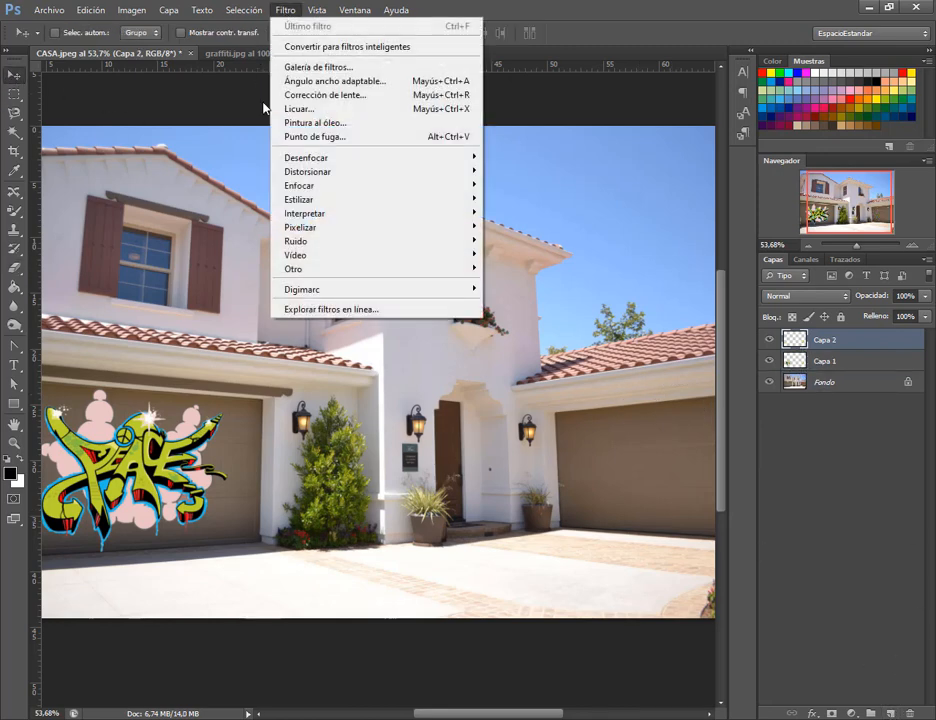
left_click(318, 136)
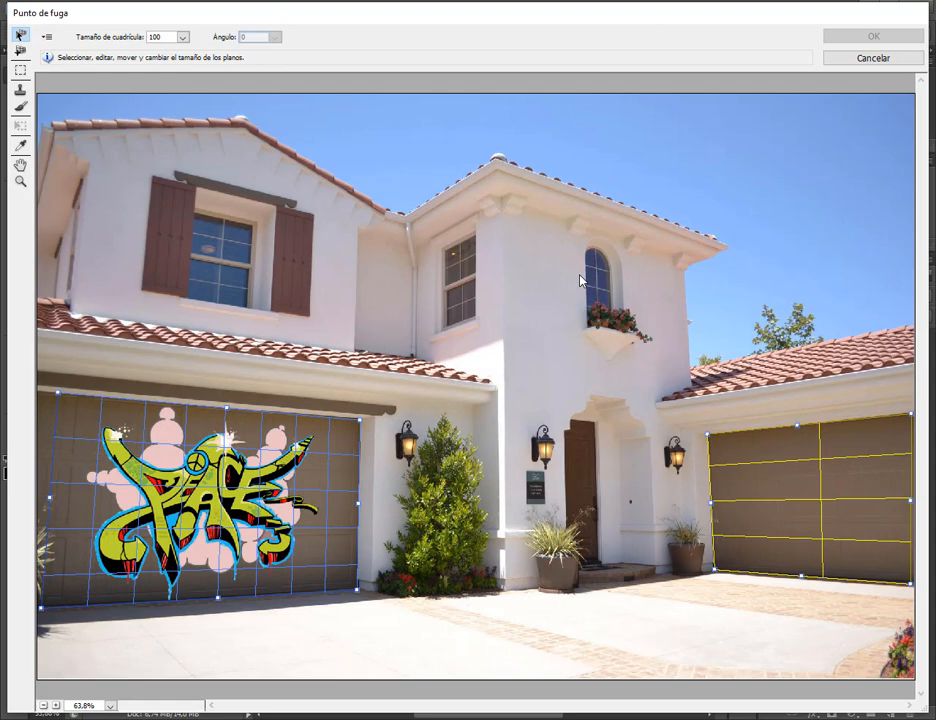
key("ctrl+v")
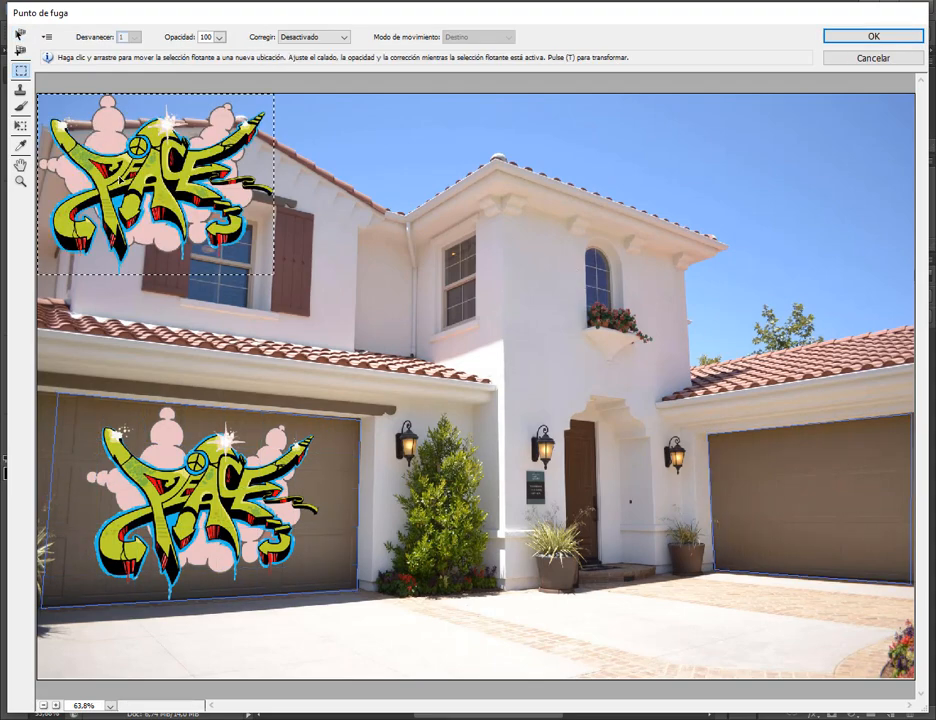
left_click_drag(80, 180, 742, 428)
Scale the pasted graffiti down to fit within the right garage door, center it and apply the Vanishing Point filter.
left_click(19, 128)
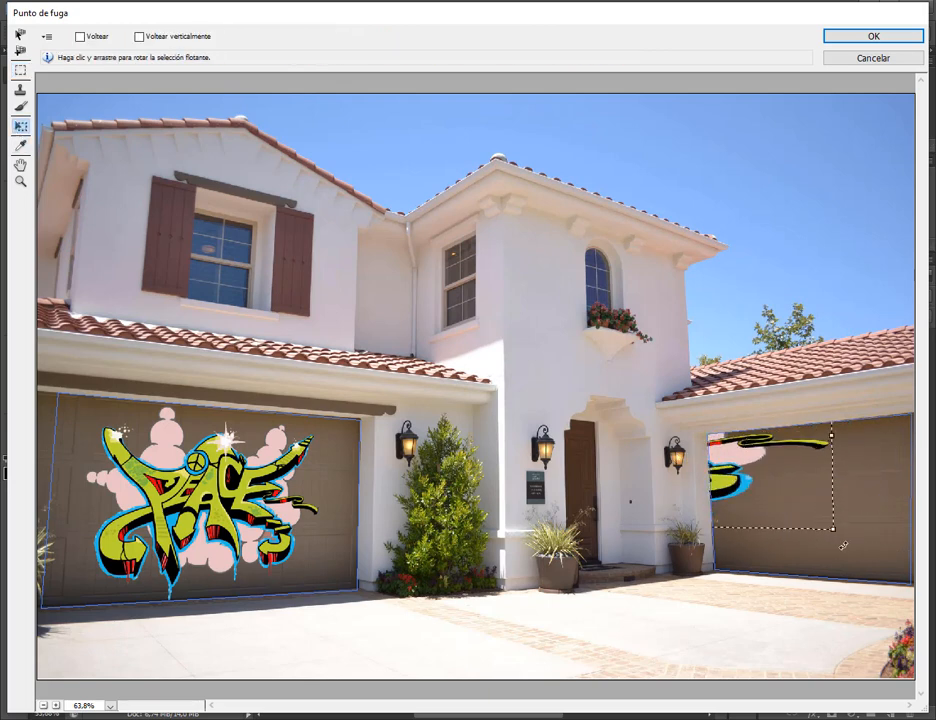
left_click_drag(834, 528, 881, 532)
left_click_drag(889, 463, 860, 539)
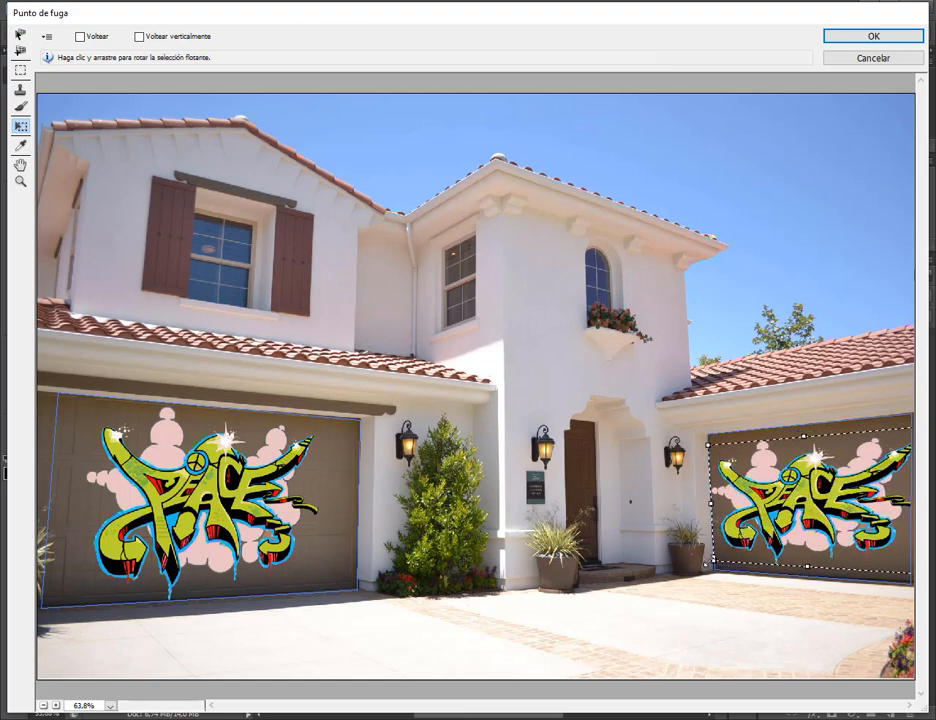
left_click_drag(711, 572, 743, 554)
left_click_drag(852, 525, 832, 533)
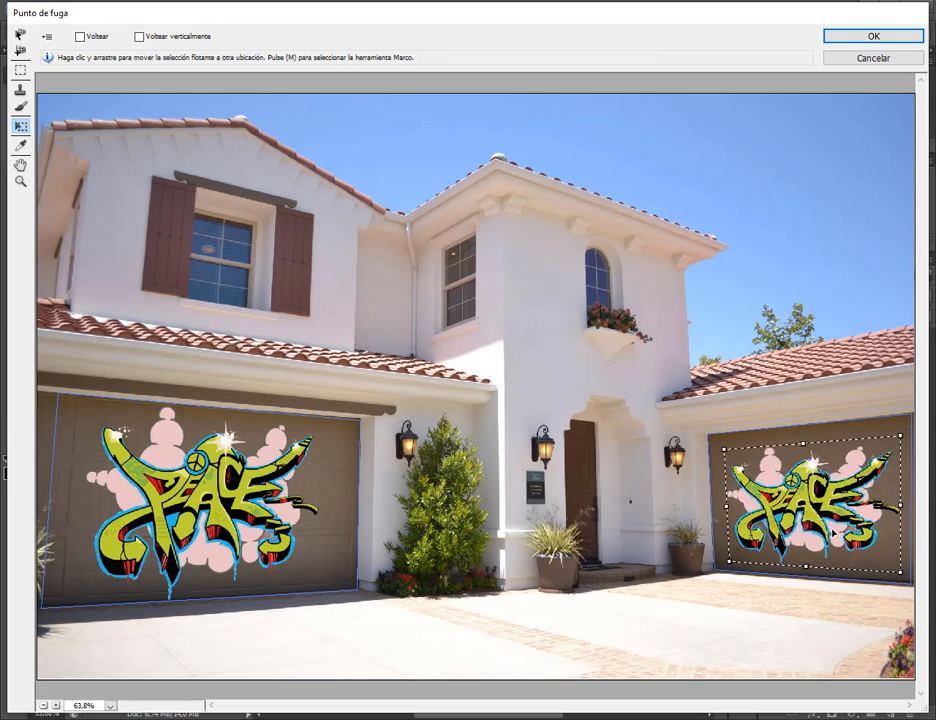
left_click(873, 37)
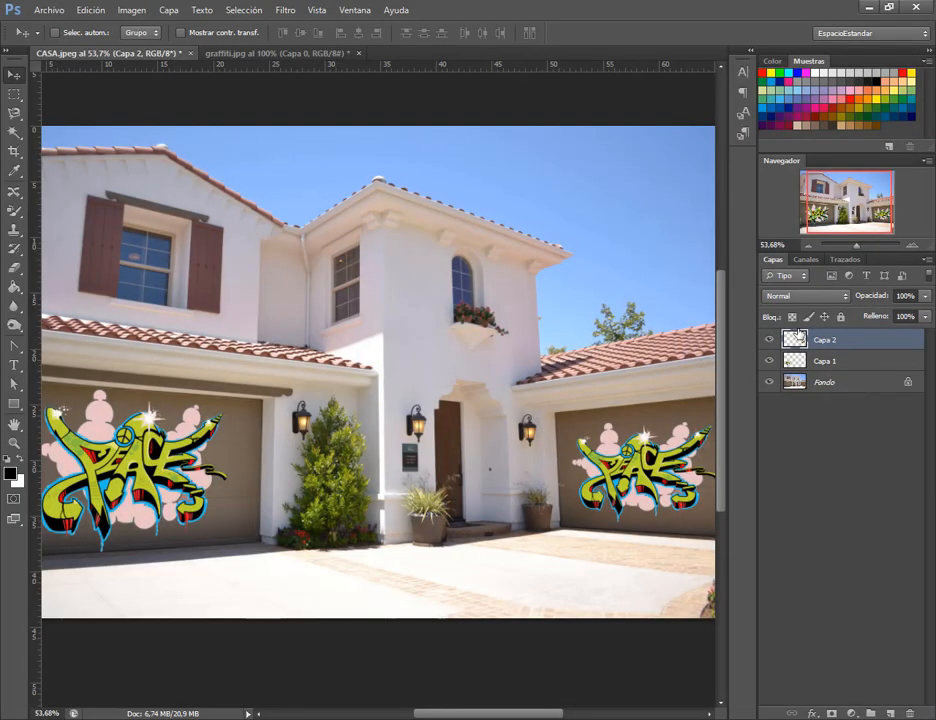
Nudge the right door's graffiti on Capa 2 slightly left and the left door's graffiti on Capa 1 slightly right.
left_click_drag(647, 483, 639, 482)
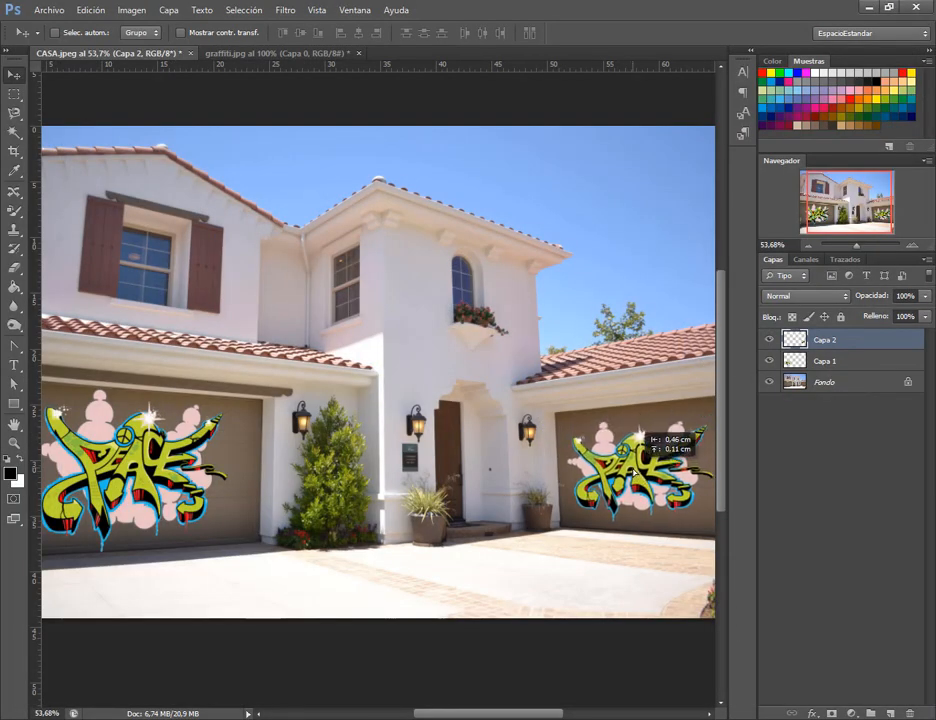
left_click(797, 362)
left_click_drag(130, 485, 140, 484)
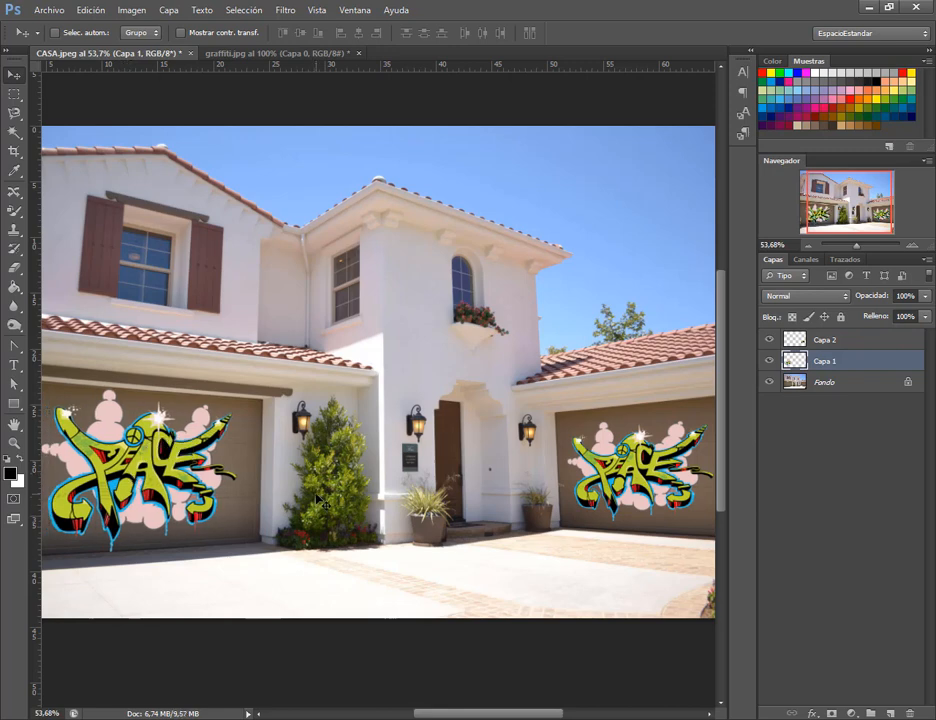
Scale the left garage door's graffiti on Capa 1 down to about 94% and move it slightly right on the door.
key("ctrl+t")
left_click_drag(240, 555, 231, 547)
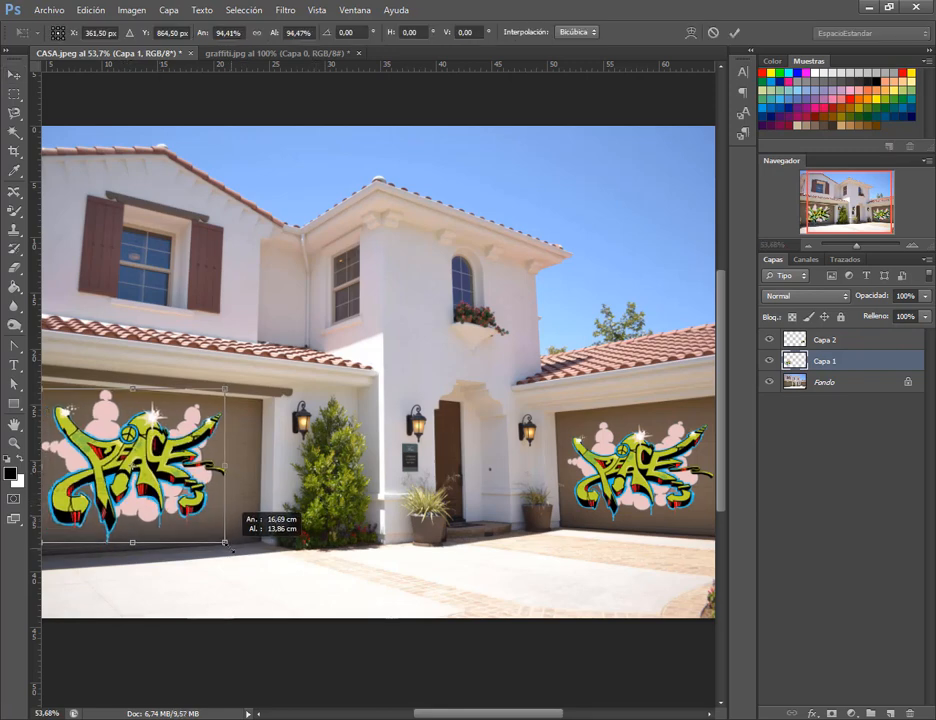
key("Return")
left_click_drag(198, 492, 206, 491)
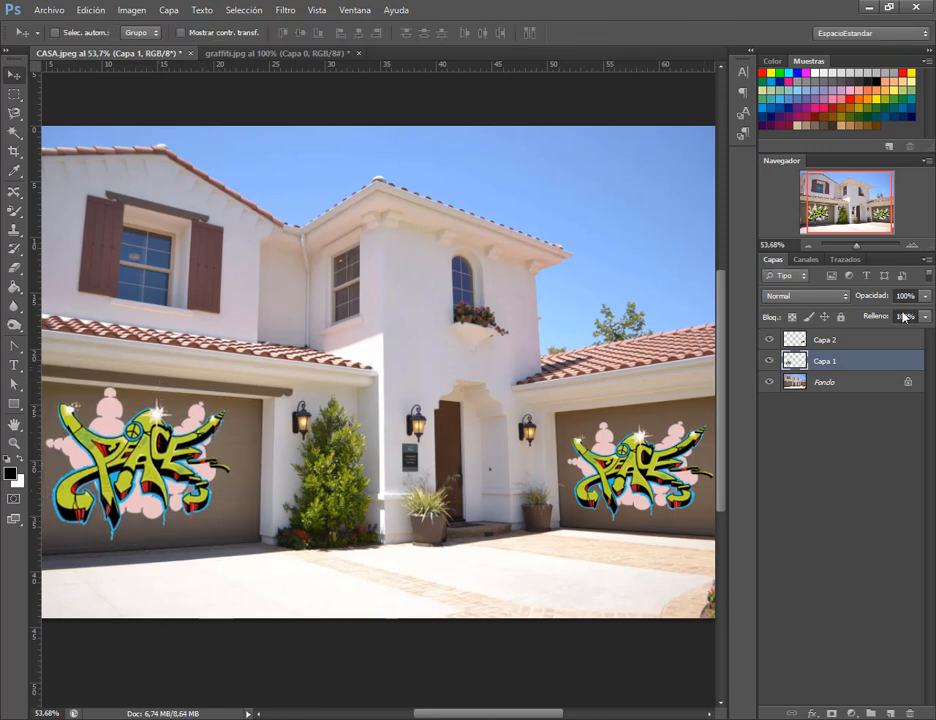
Split the dark end of Capa 1's underlying-layer blend range to 70 / 107 in its blending options and apply it.
right_click(849, 362)
left_click(769, 230)
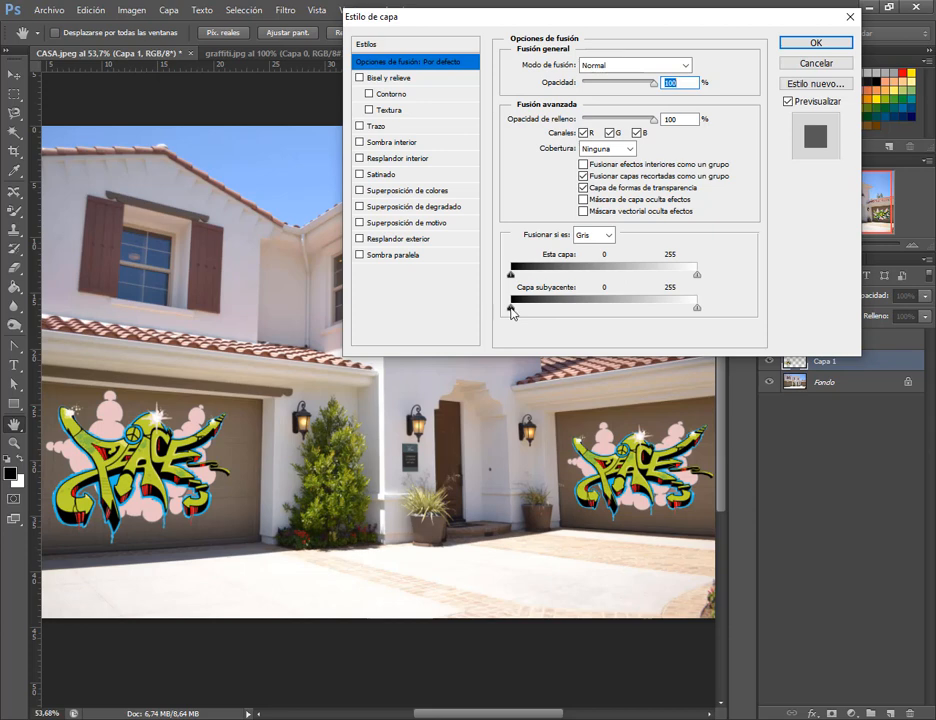
left_click_drag(555, 313, 503, 310)
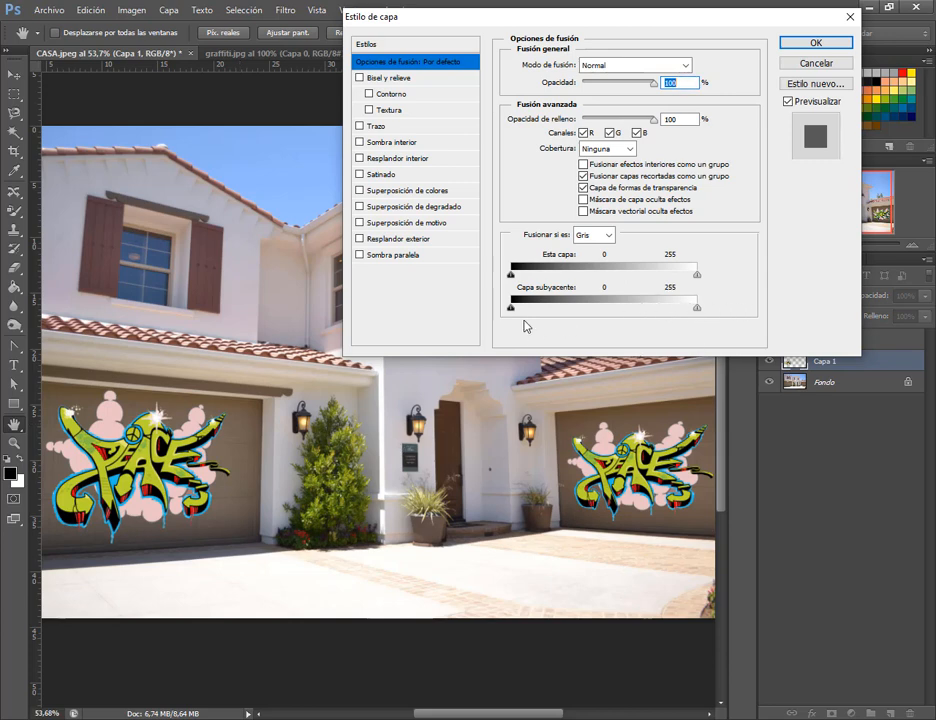
left_click_drag(511, 307, 517, 312, "alt")
mouse_move(586, 306)
left_mouse_down()
mouse_move(628, 305)
mouse_move(597, 304)
left_mouse_up()
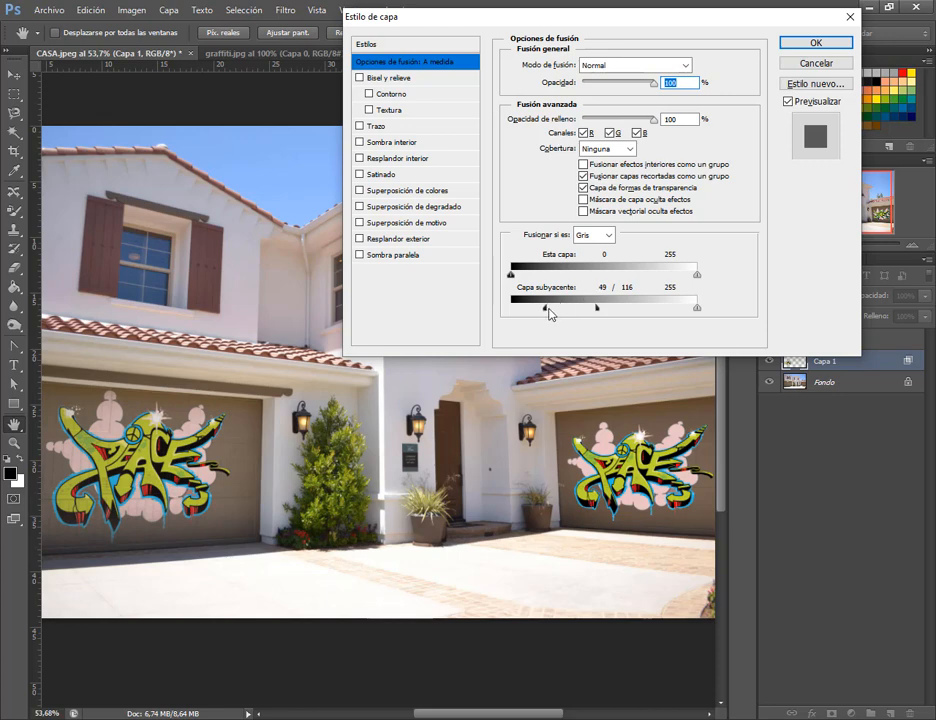
left_click_drag(549, 314, 561, 314)
left_click_drag(559, 312, 591, 323)
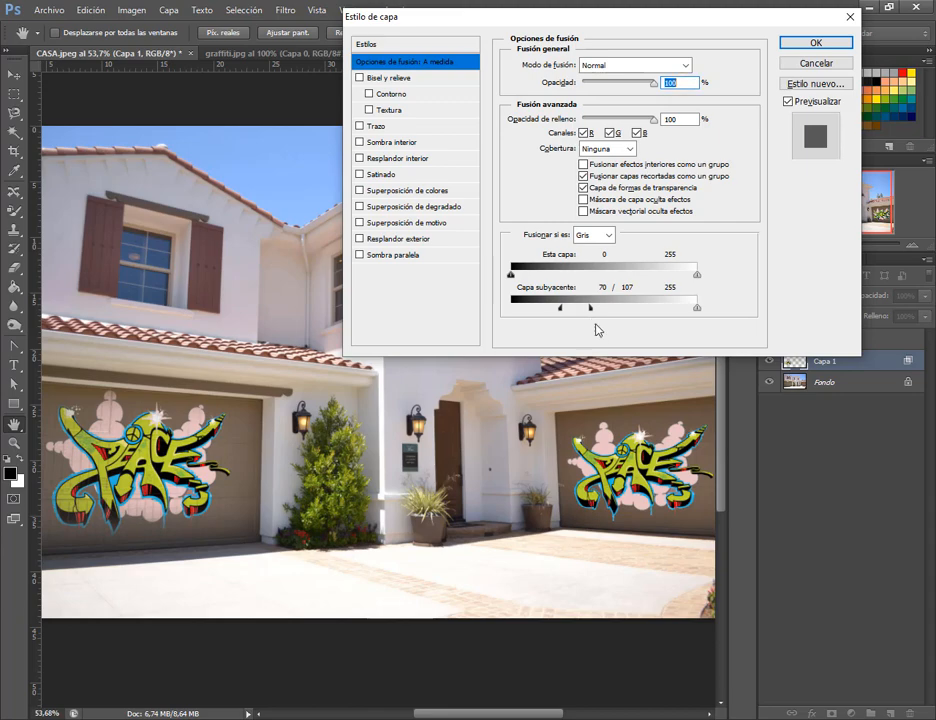
left_click(800, 42)
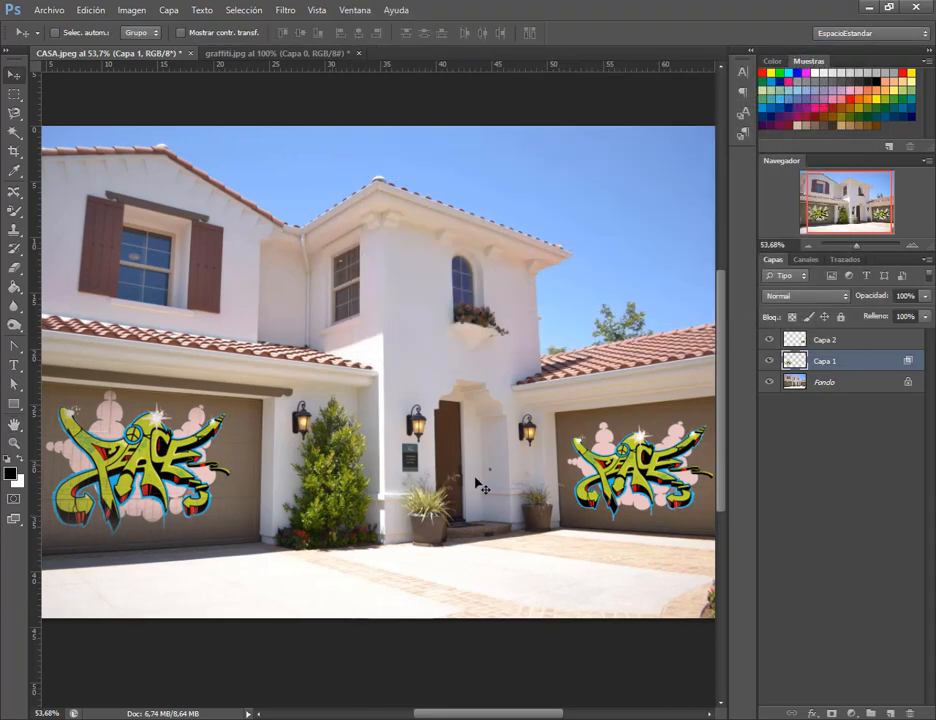
Copy the layer style from Capa 1 and paste it onto Capa 2.
right_click(875, 363)
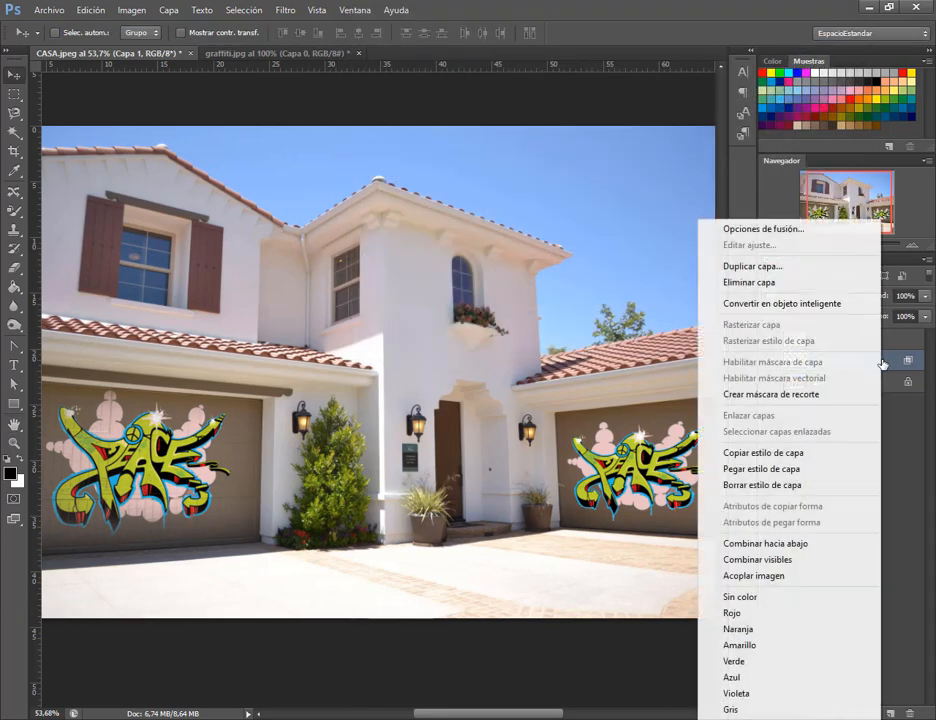
left_click(797, 452)
left_click(846, 340)
right_click(848, 340)
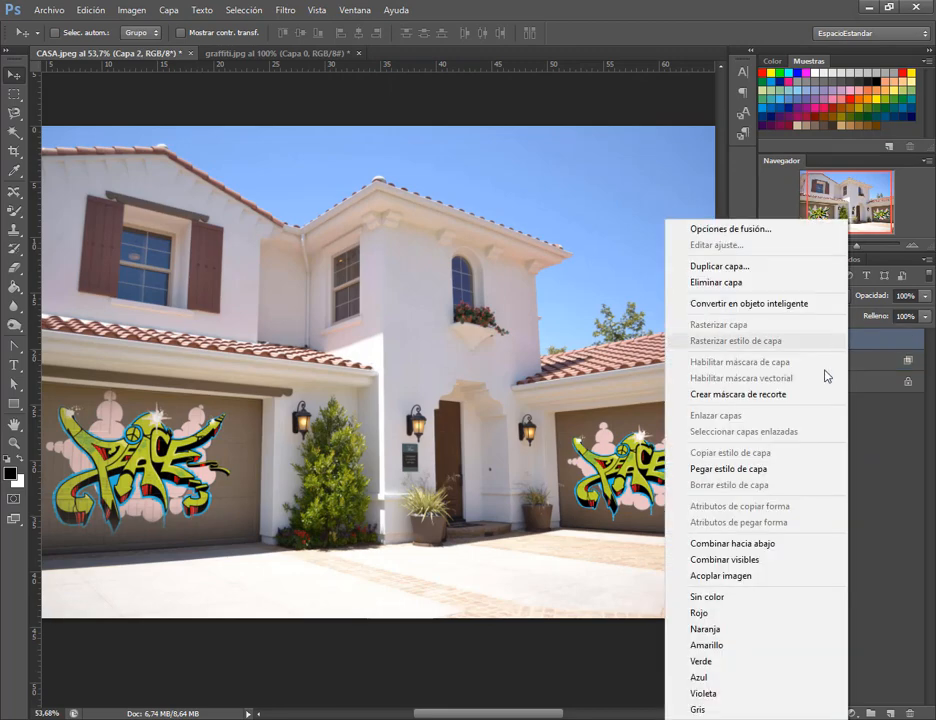
left_click(771, 469)
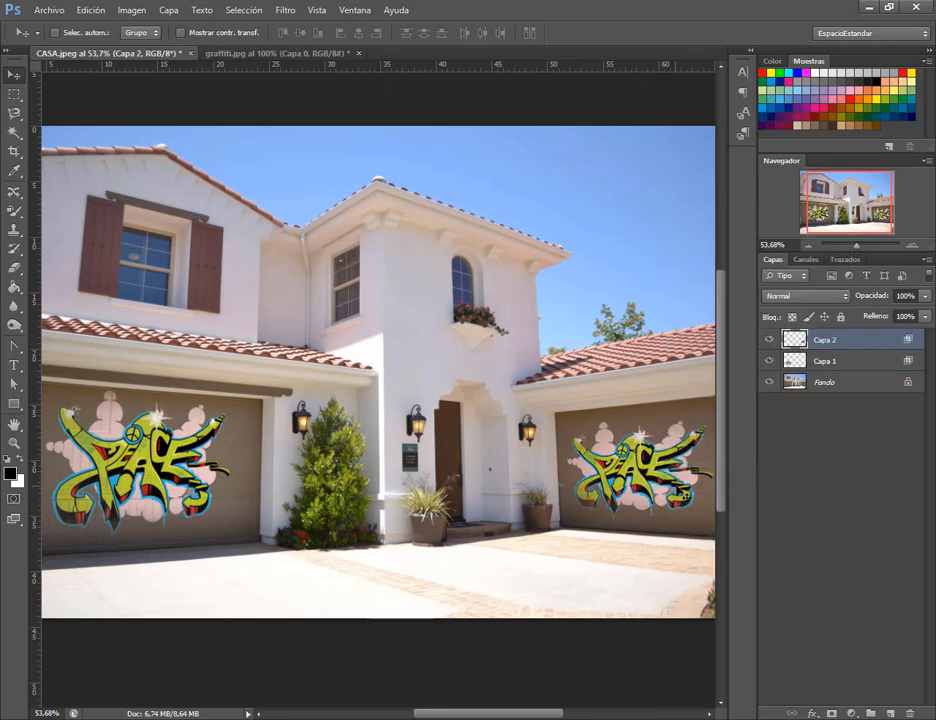
Adjust the dark end of Capa 2's underlying-layer blend range to 62 / 105 in its blending options and apply it.
scroll(693, 497, "up", 1)
scroll(693, 497, "up", 4)
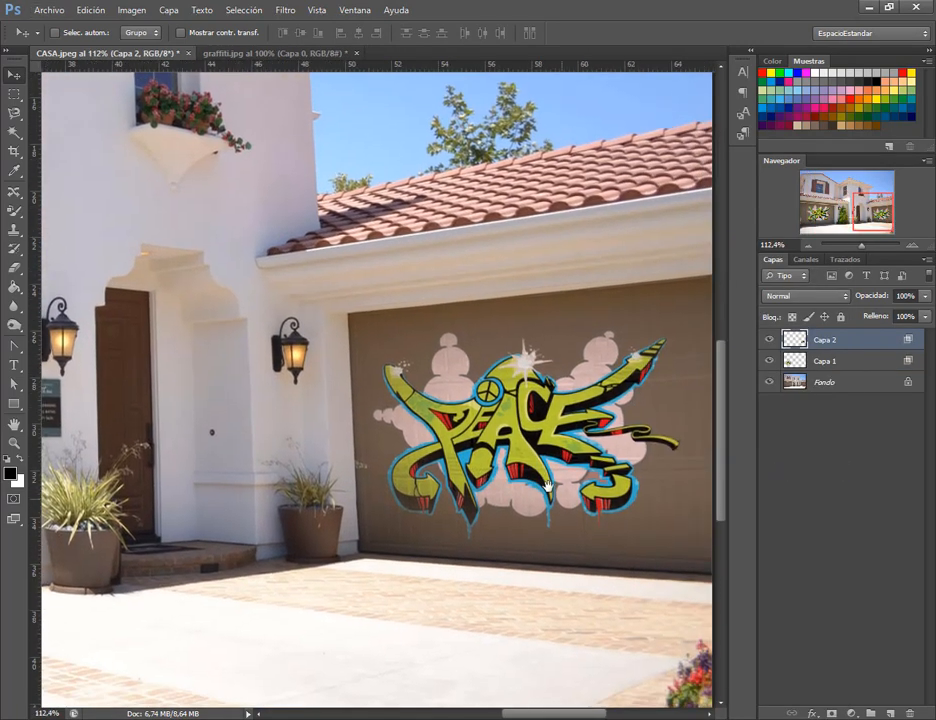
double_click(909, 345)
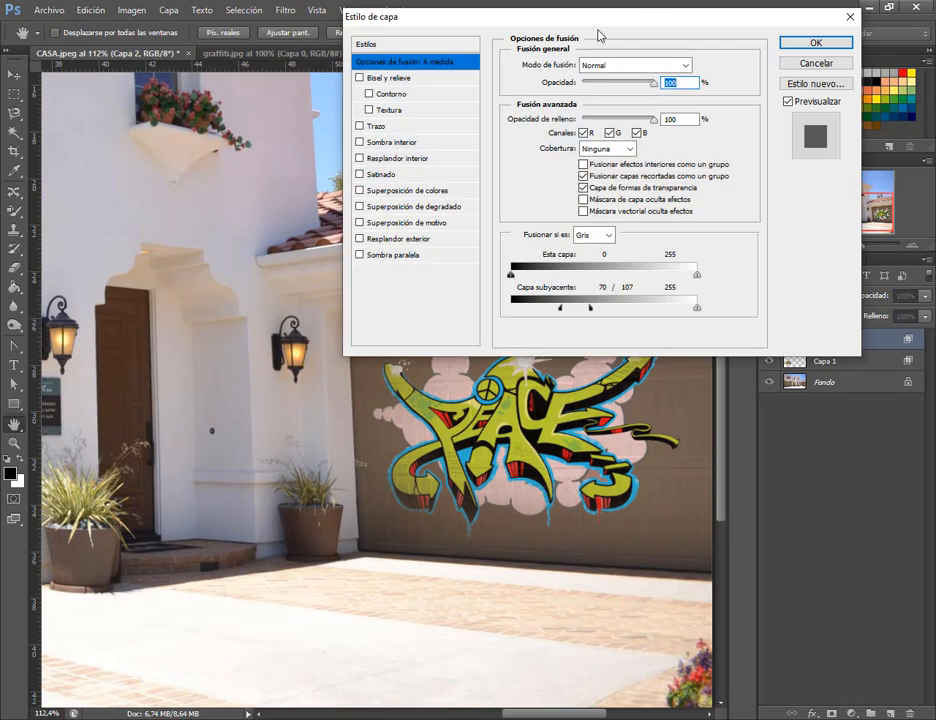
left_click_drag(598, 36, 239, 46)
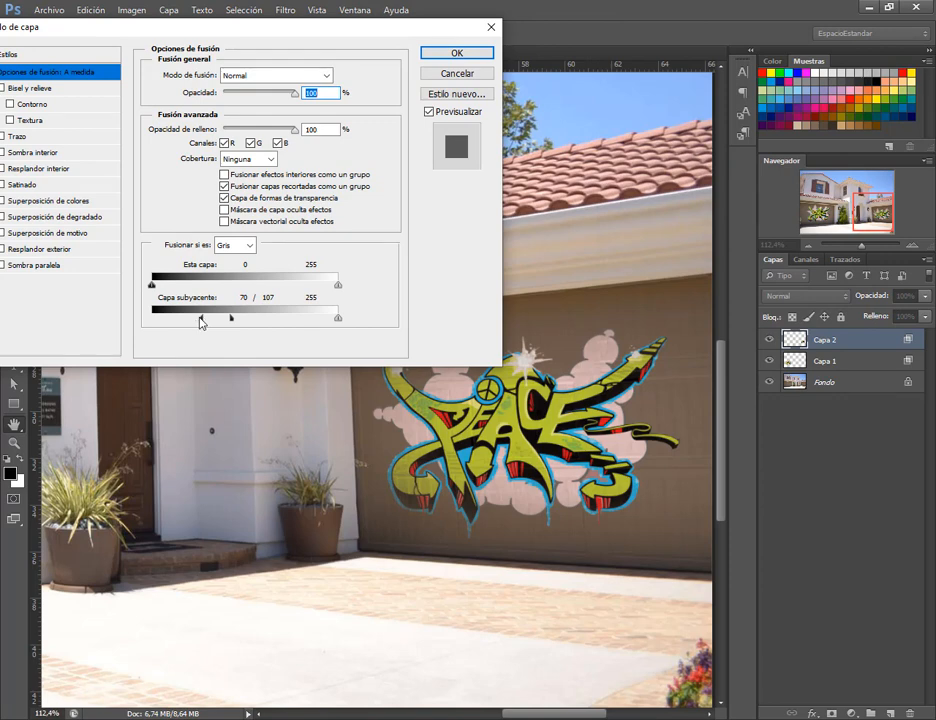
left_click_drag(192, 319, 229, 332)
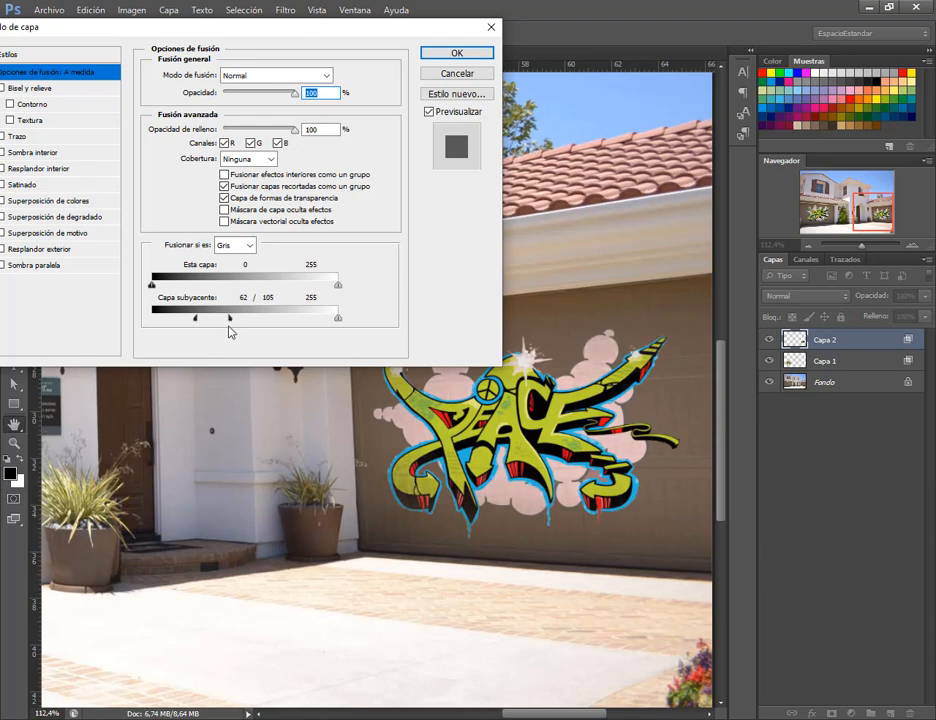
left_click(478, 55)
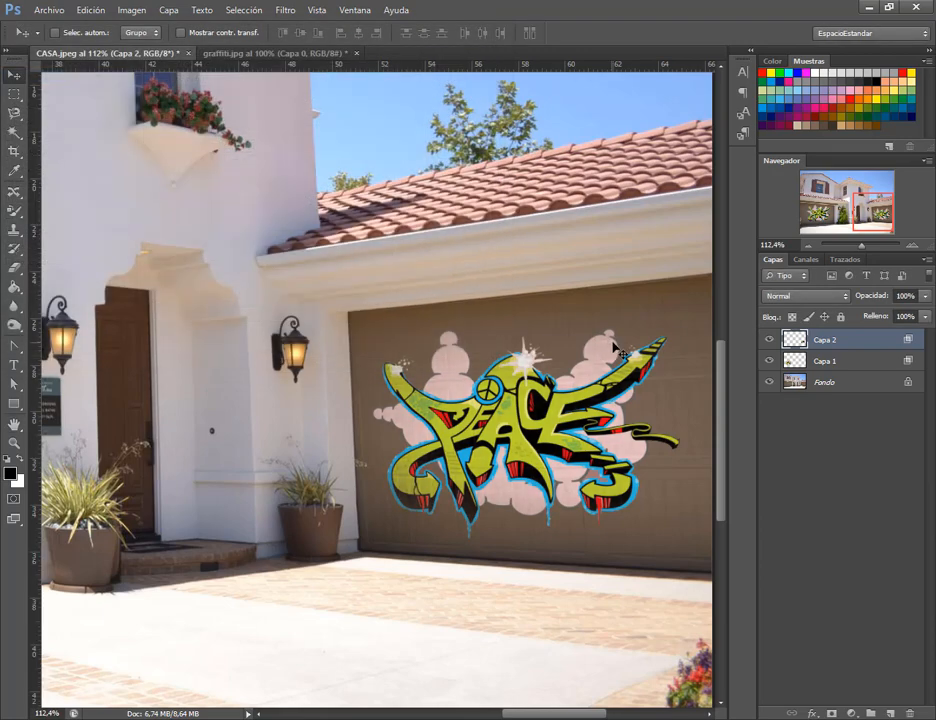
scroll(342, 485, "down", 5)
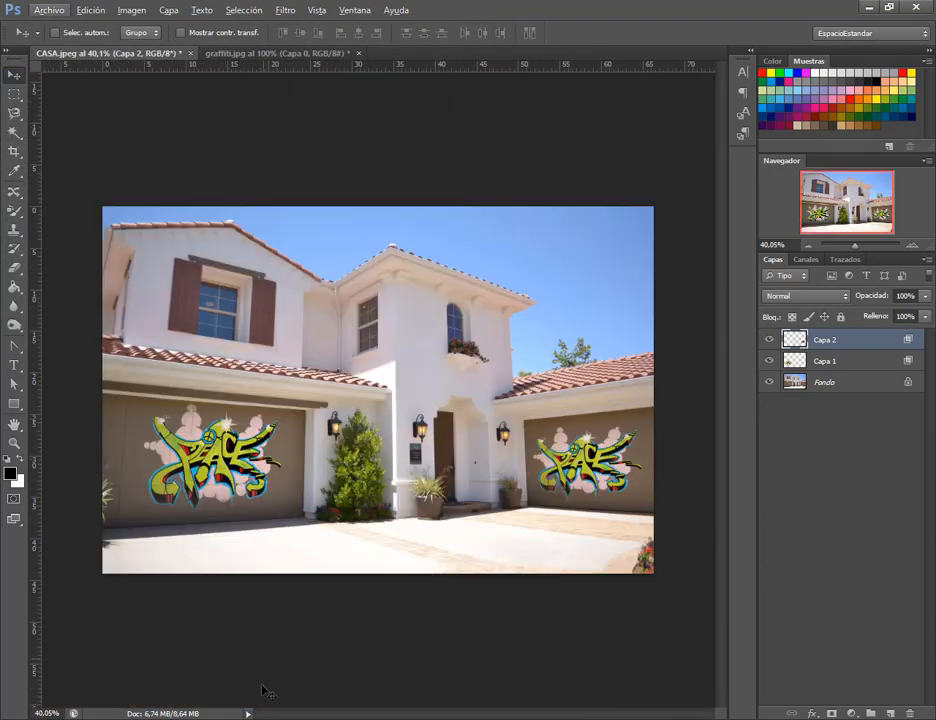
Switch to Chrome and open the Filtro Punto de fuga folder inside the Drive folder attached to Clase 9 in Google Classroom.
left_click(121, 668)
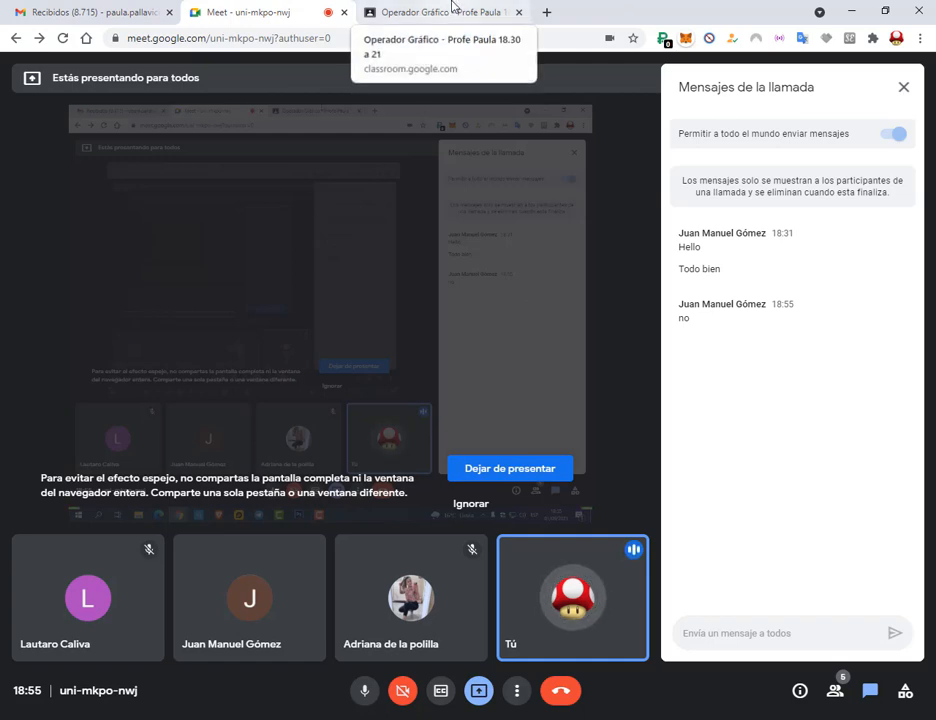
left_click(452, 10)
left_click(461, 91)
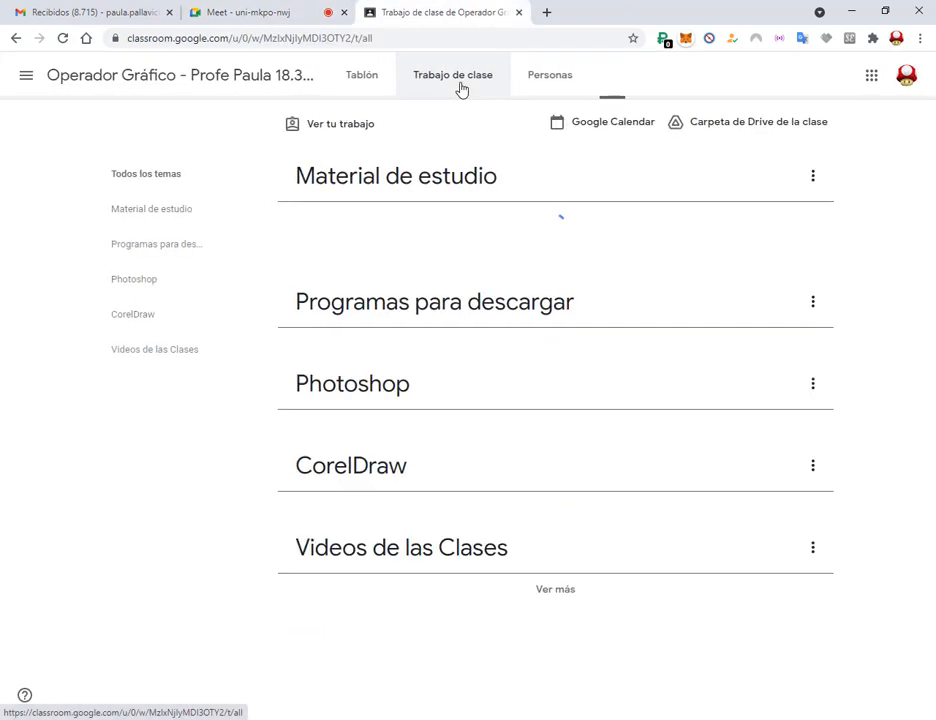
scroll(661, 336, "down", 3)
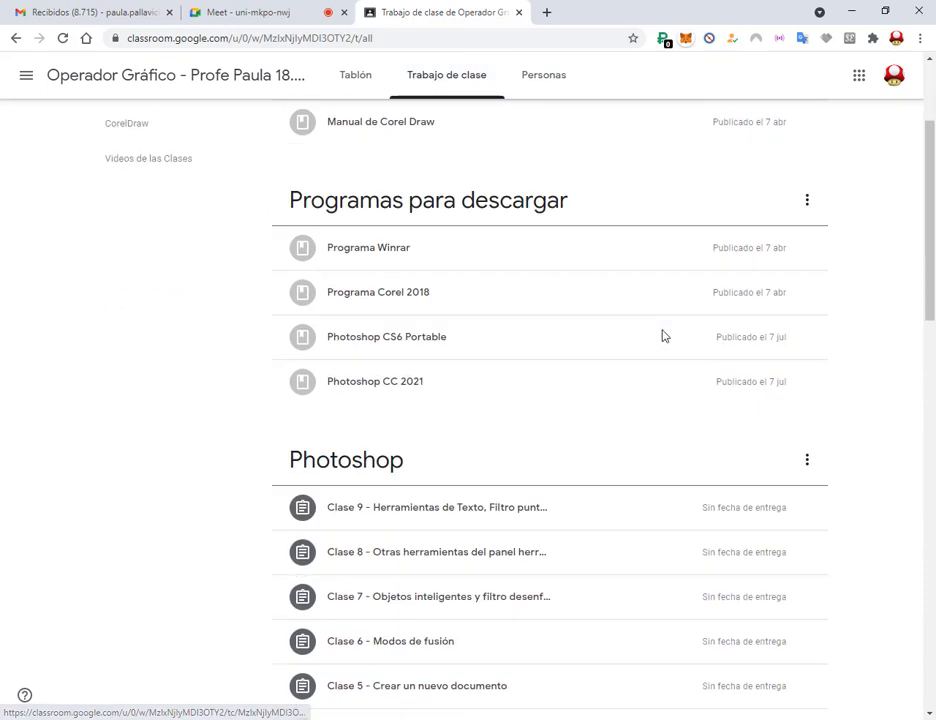
scroll(661, 336, "down", 2)
left_click(482, 410)
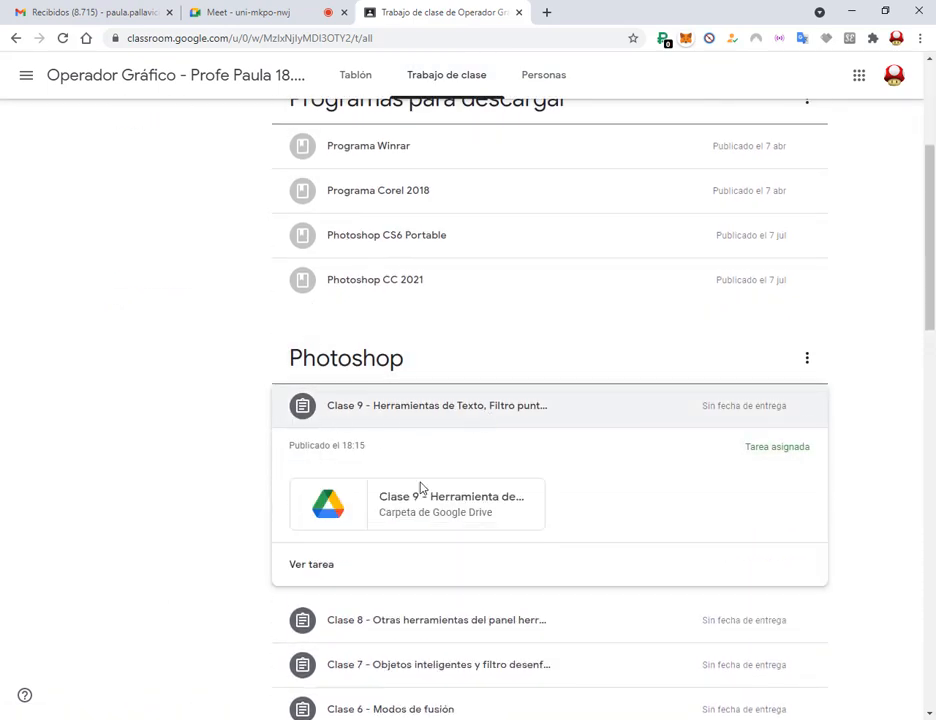
left_click(428, 500)
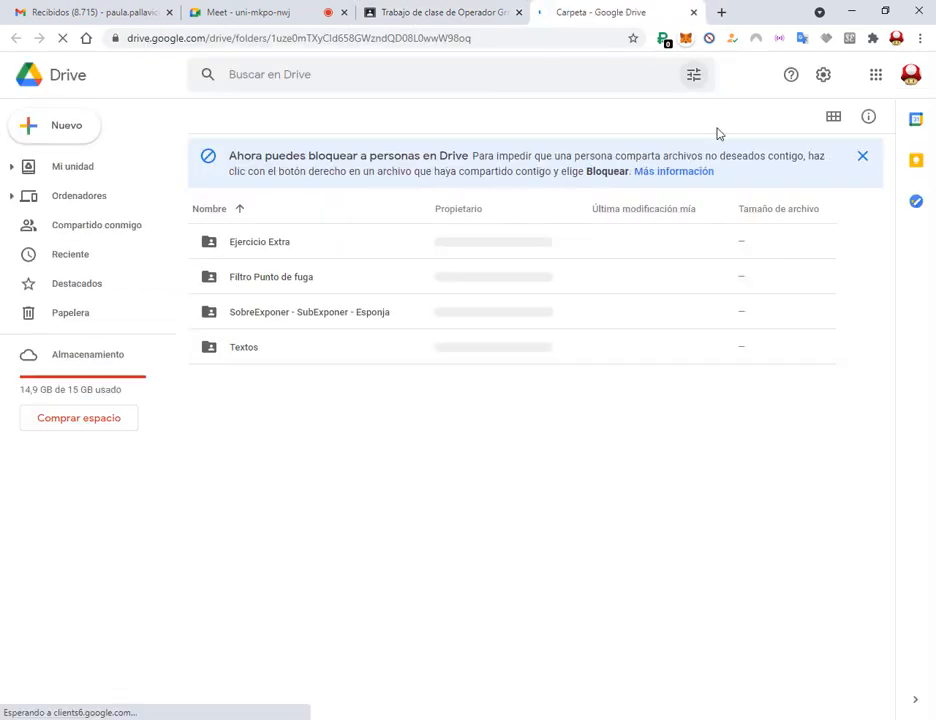
left_click(322, 282)
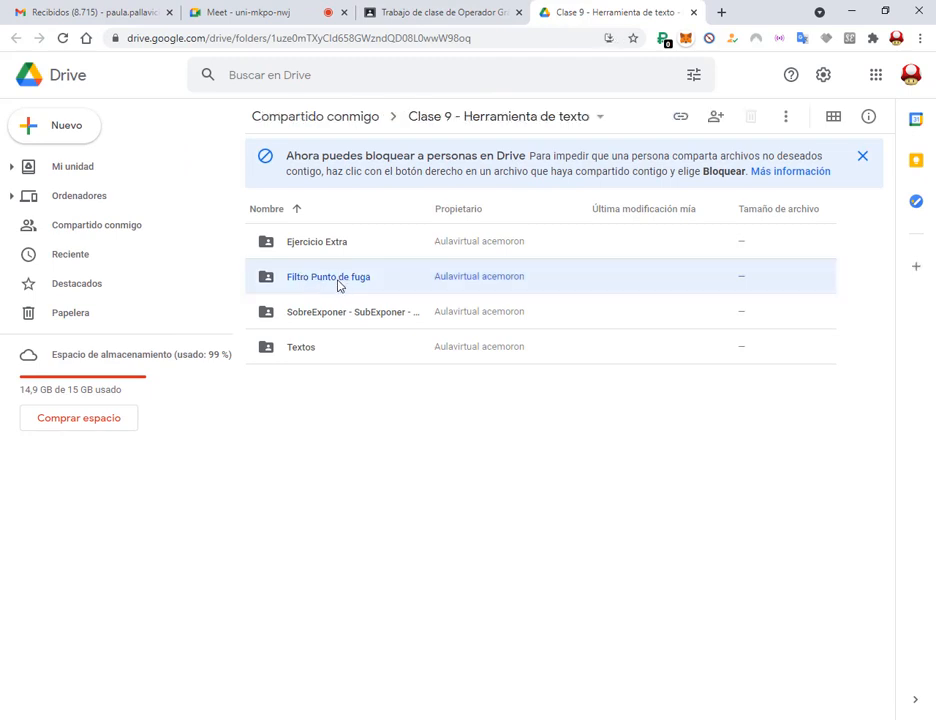
double_click(338, 285)
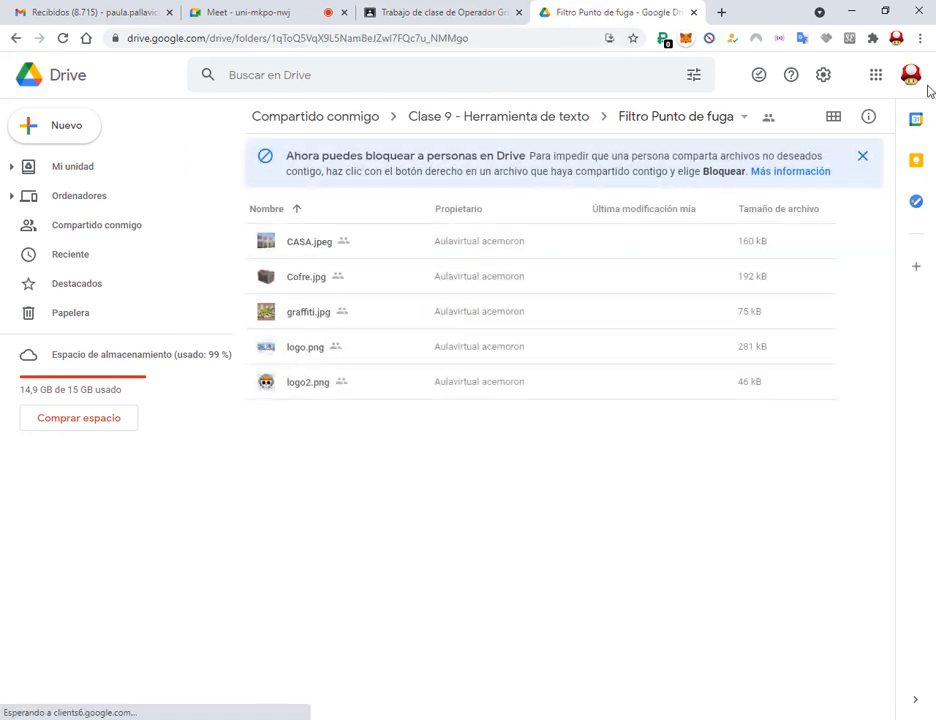
Look through the exercise files CASA.jpeg, Cofre.jpg, graffiti.jpg, logo.png and logo2.png and return to the Meet call.
left_click(318, 281)
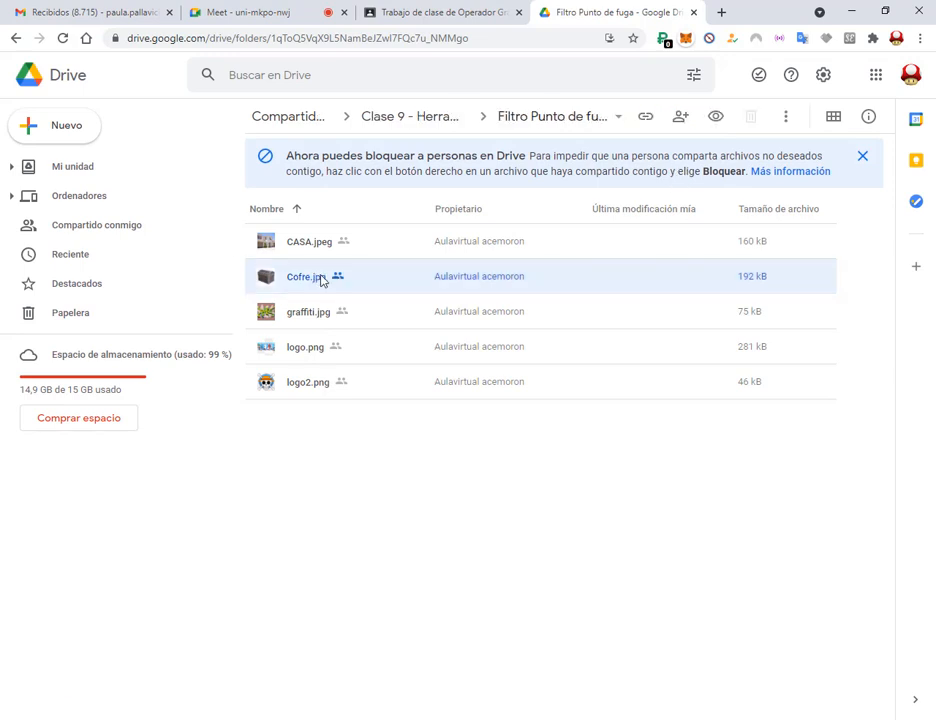
left_click(300, 350)
left_click(314, 381)
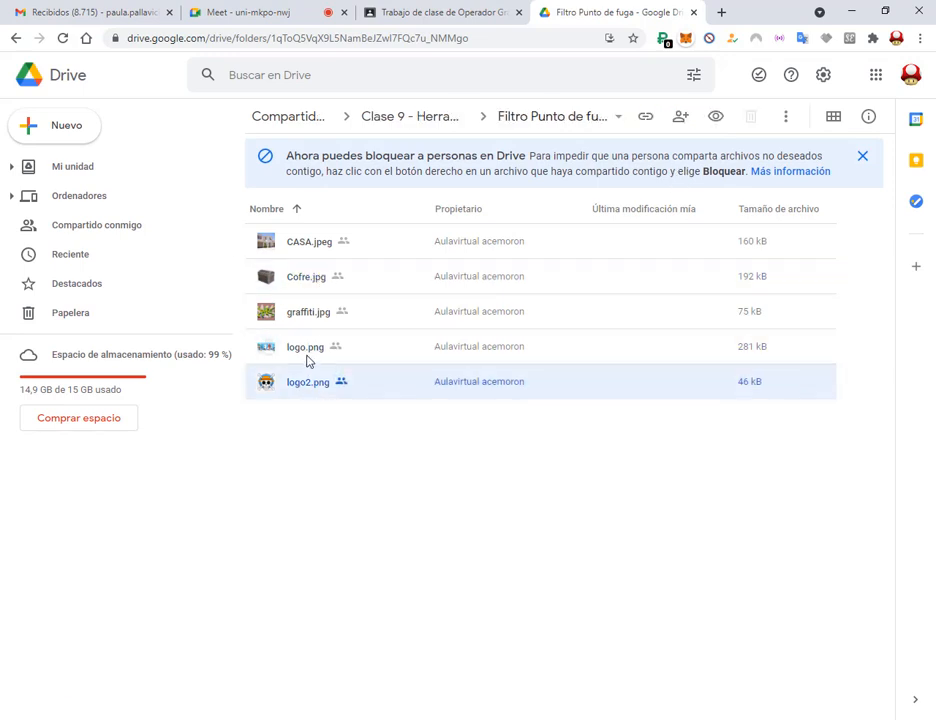
left_click(306, 354)
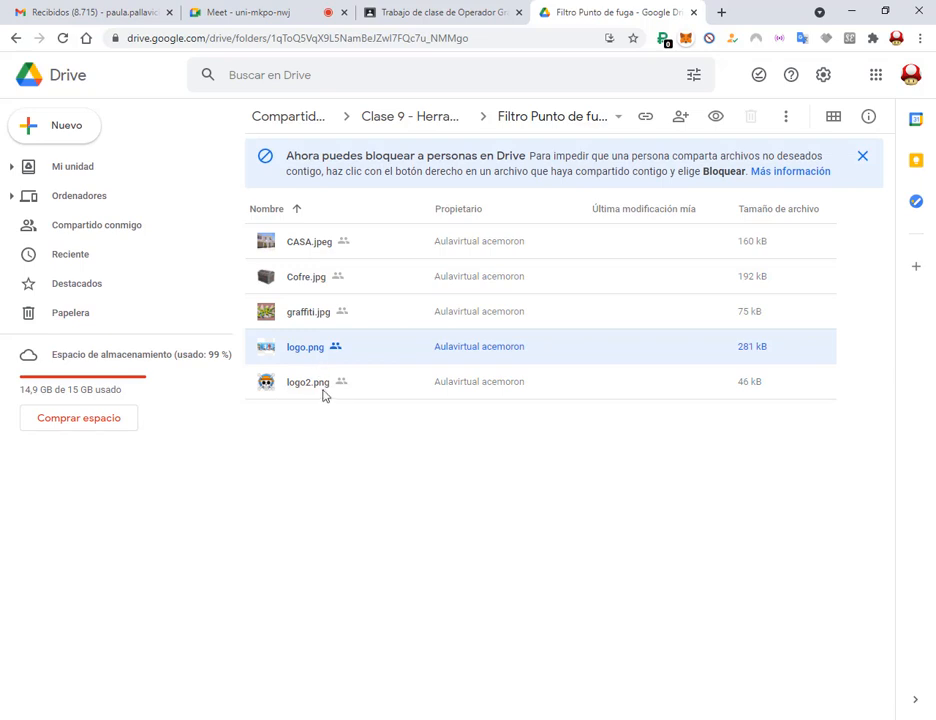
left_click(313, 248)
left_click(338, 314)
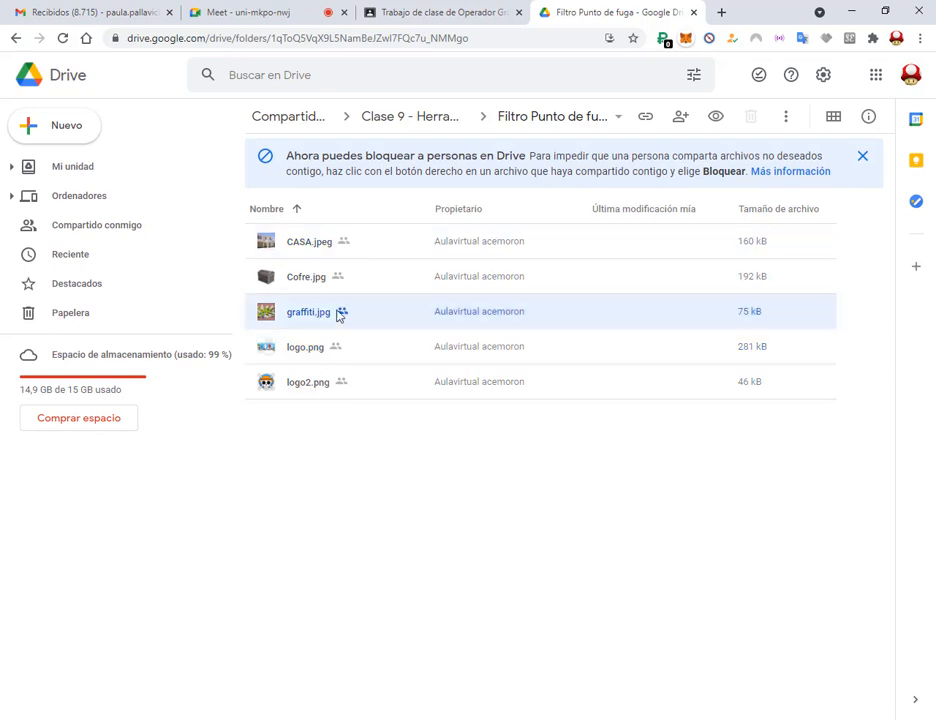
left_click(286, 12)
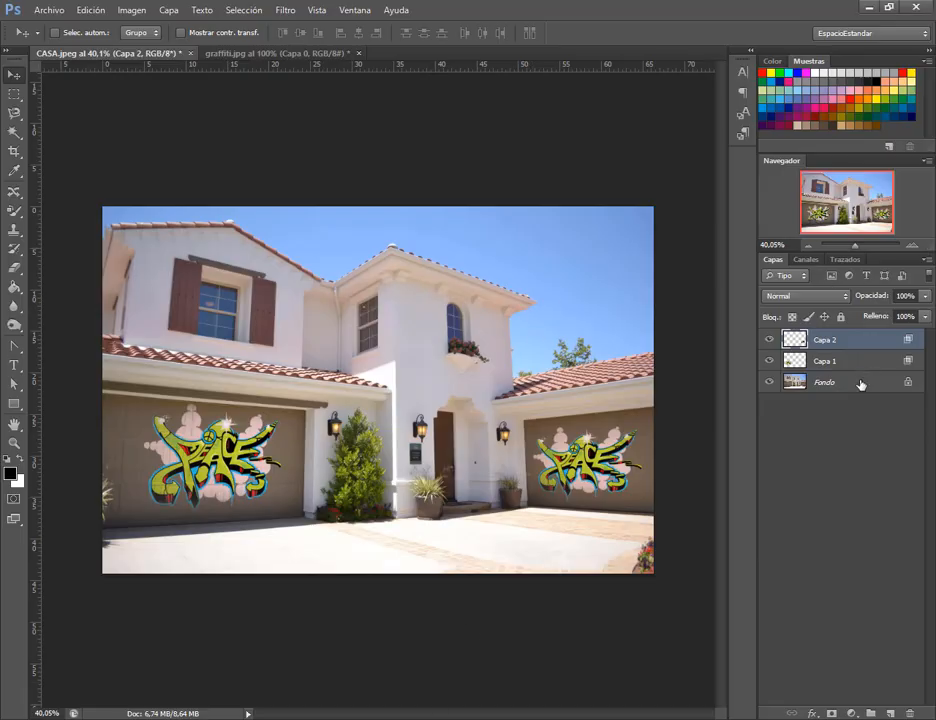
Shift the right garage door's perspective plane slightly in Vanishing Point, activate the Create Plane tool and accept the filter.
left_click(288, 10)
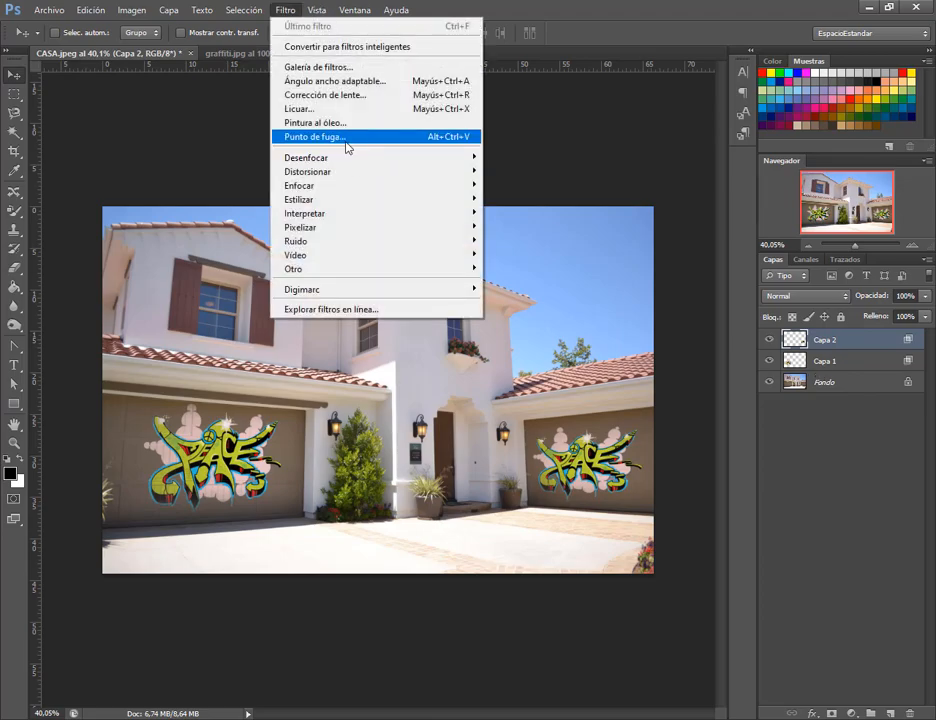
left_click(345, 137)
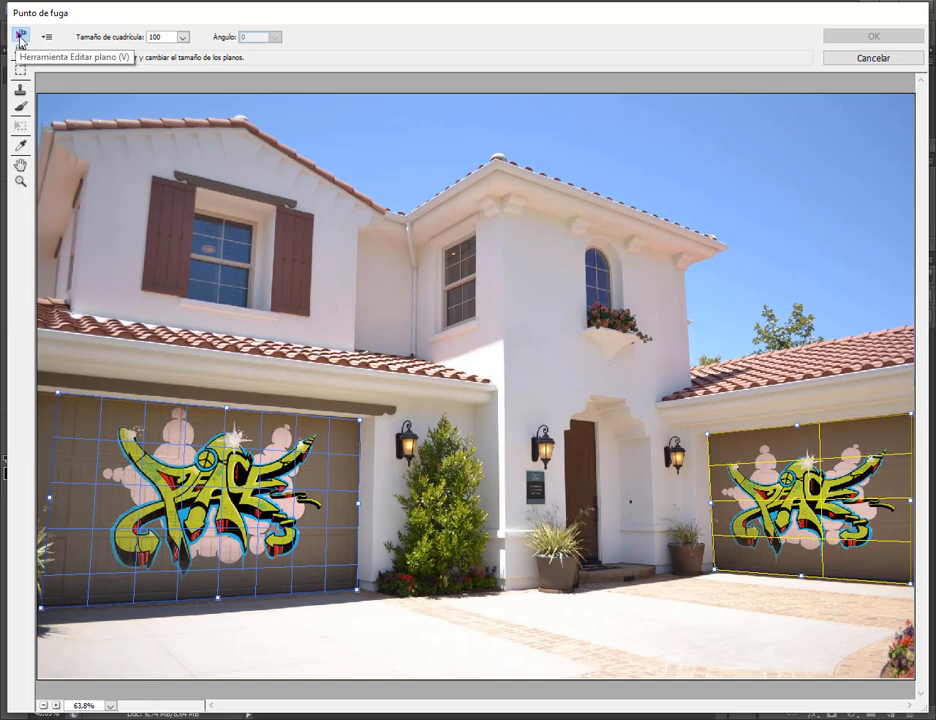
mouse_move(794, 446)
left_mouse_down()
mouse_move(806, 454)
mouse_move(790, 454)
left_mouse_up()
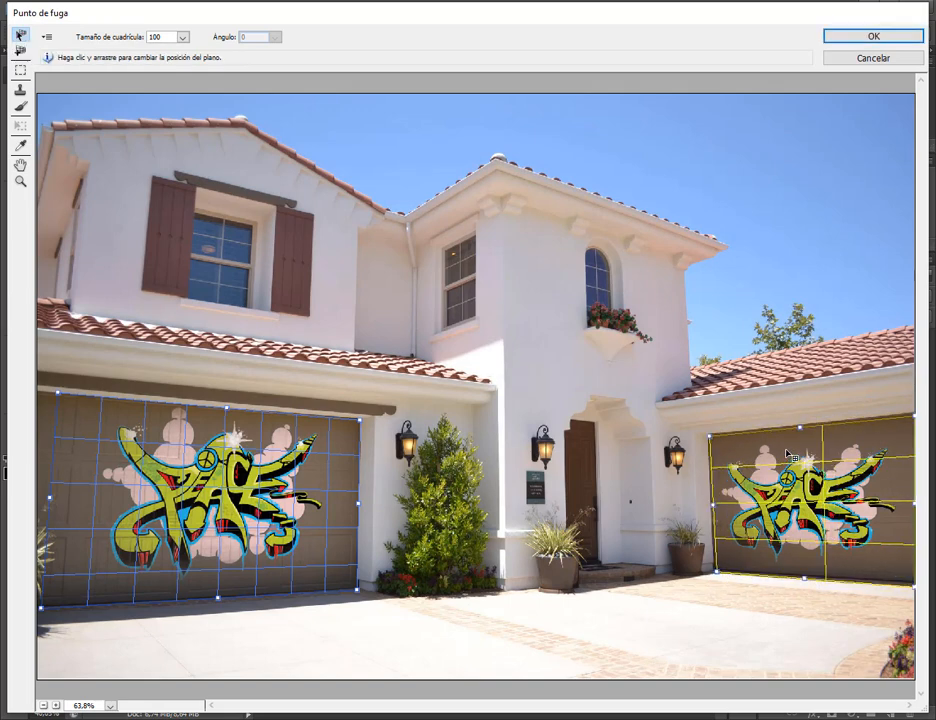
key("c")
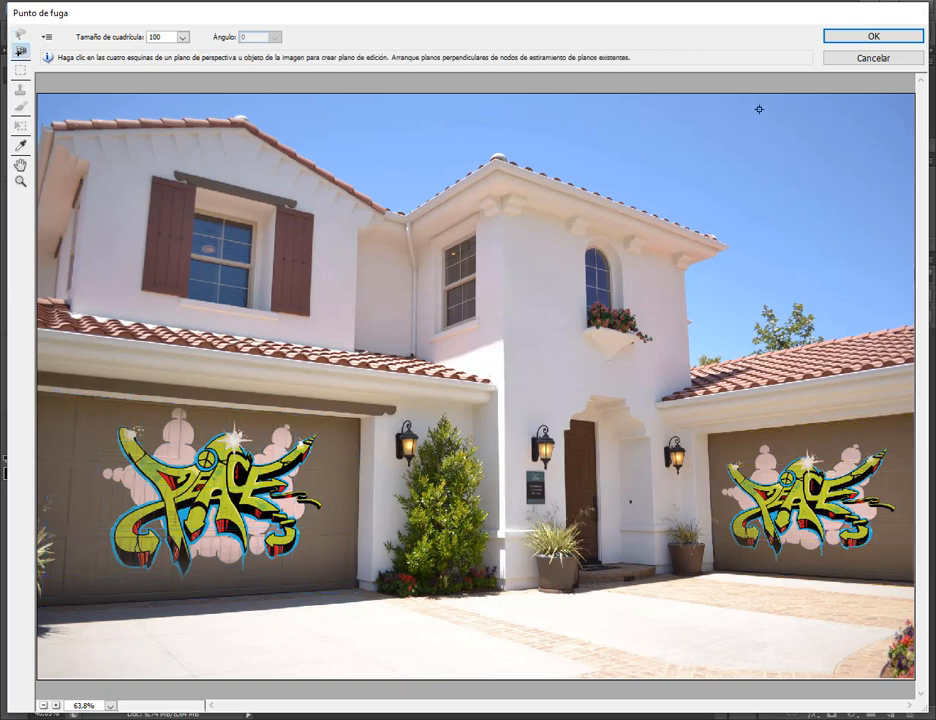
left_click(900, 42)
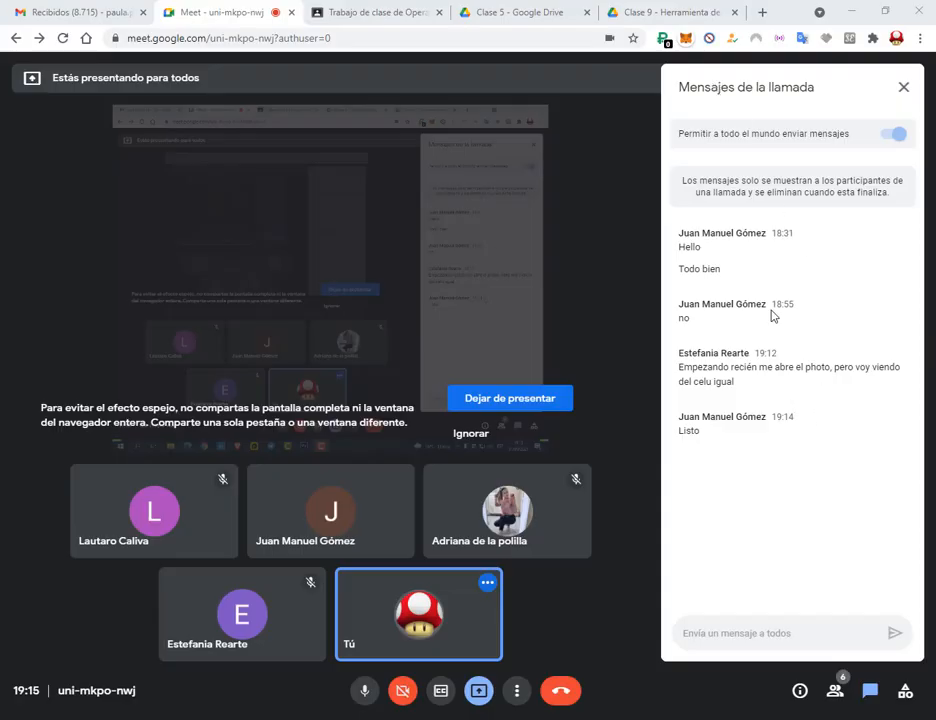
Point out the SobreExponer - SubExponer folder in the Clase 9 Drive folder, check the Classroom class list and return to Meet.
left_click(676, 10)
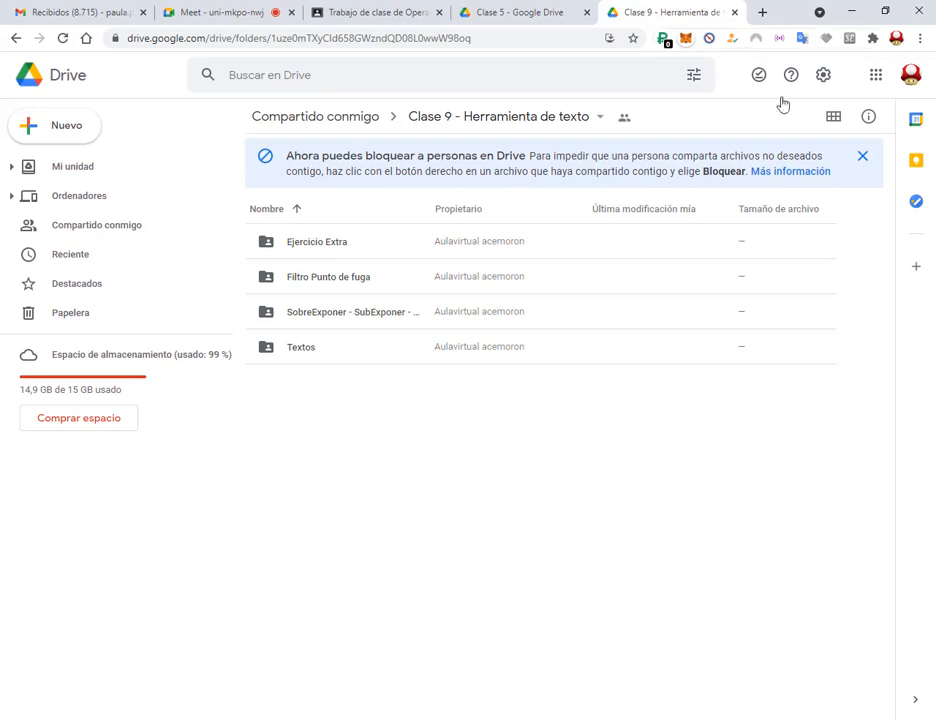
left_click(339, 320)
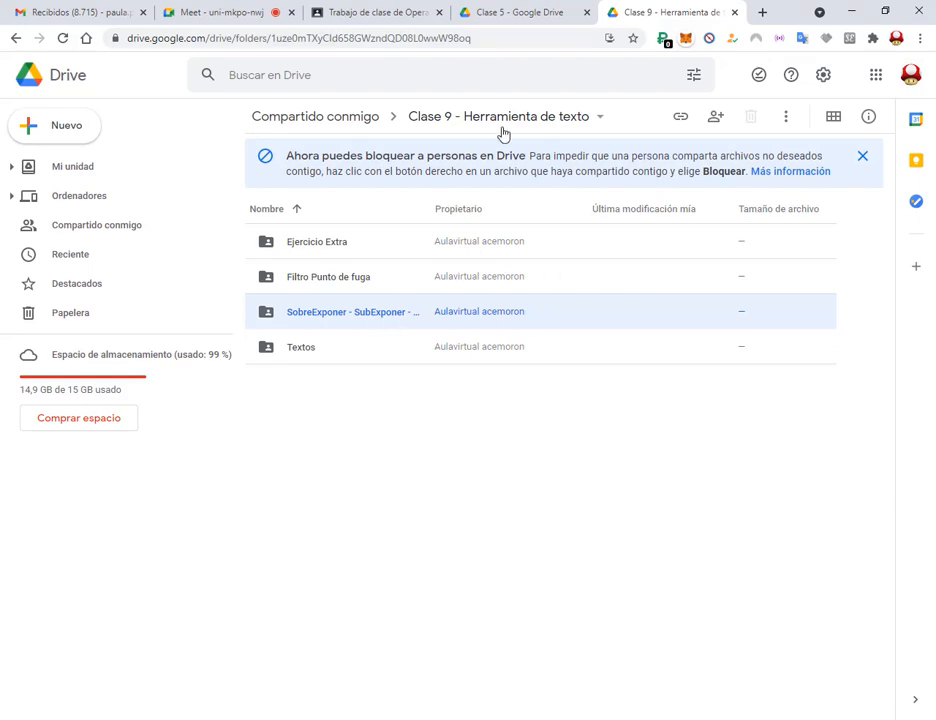
left_click(400, 8)
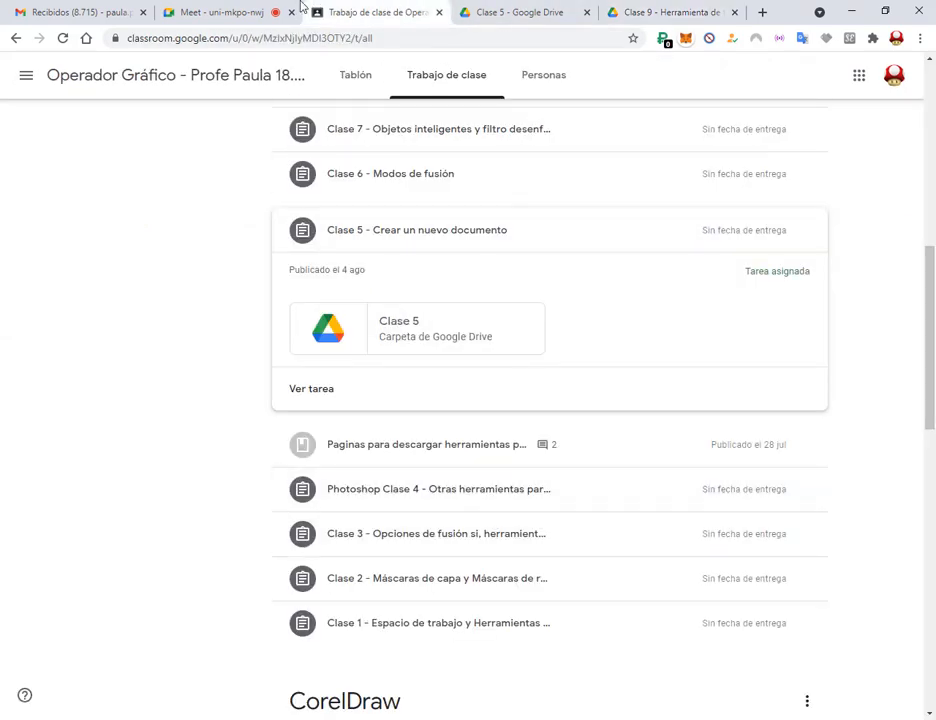
left_click(220, 12)
Open the couple photo d00fb194f34d568ffdb82b0e34ca8505.jpg from the SobreExponer - SubExponer - Esponja folder in Photoshop.
mouse_move(155, 719)
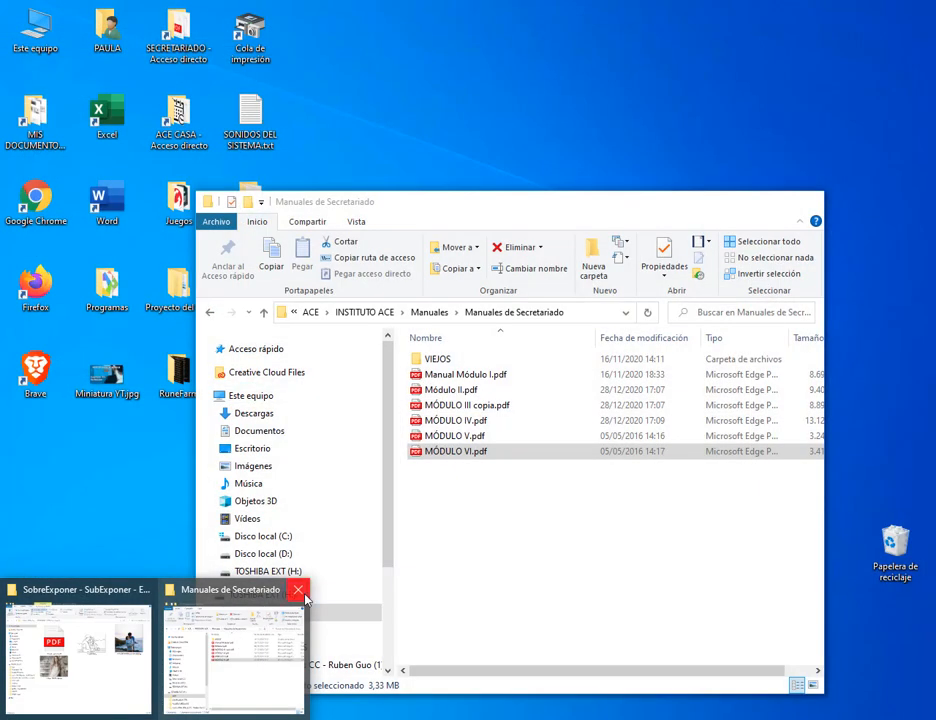
left_click(121, 639)
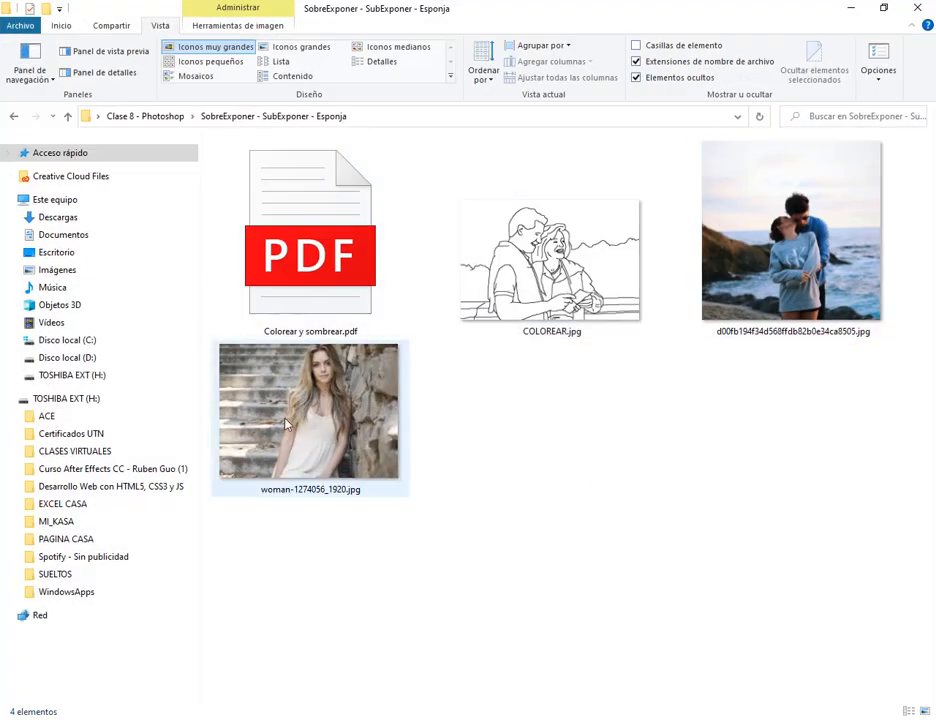
left_click_drag(322, 440, 395, 462)
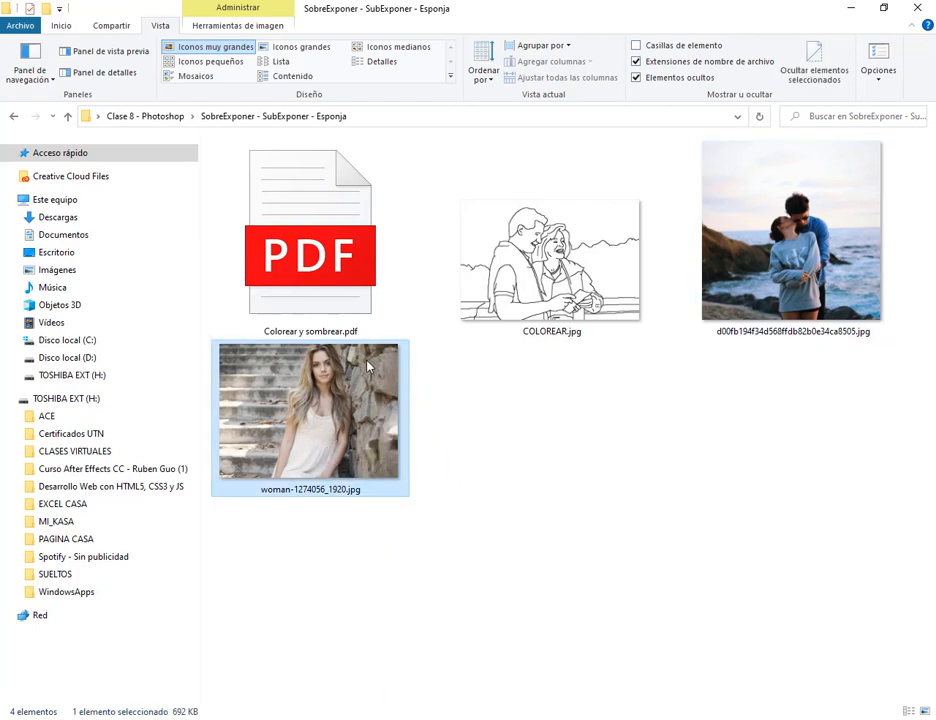
left_click_drag(320, 420, 425, 378)
left_click(805, 262)
left_click_drag(805, 262, 403, 630)
left_click_drag(416, 60, 418, 52)
left_click(537, 347)
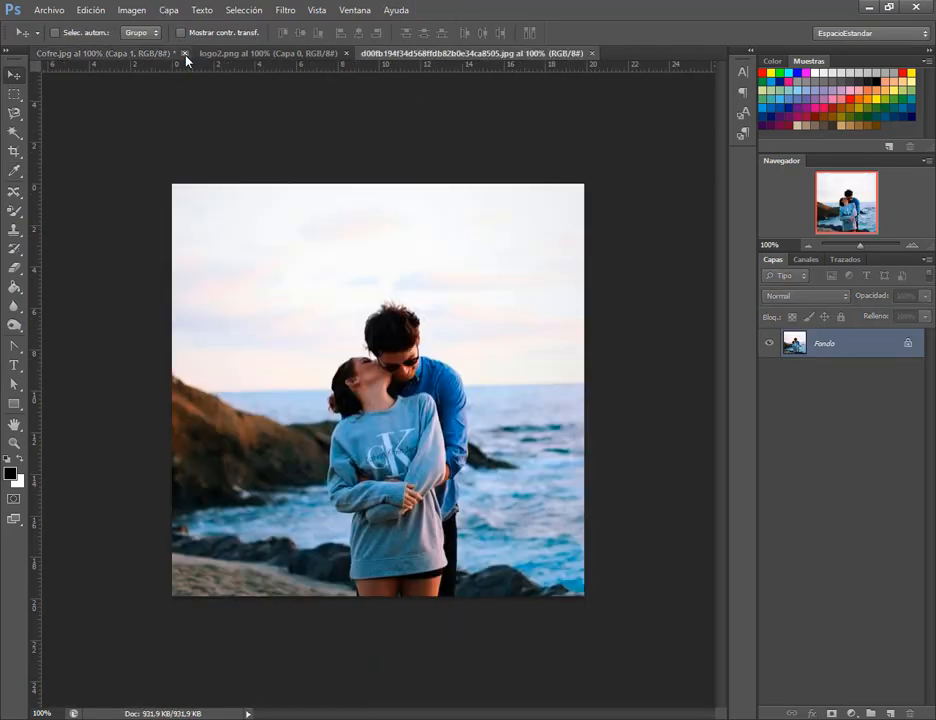
Close the Cofre.jpg and logo2.png documents, leaving only the couple photo open.
left_click(184, 53)
left_click(470, 278)
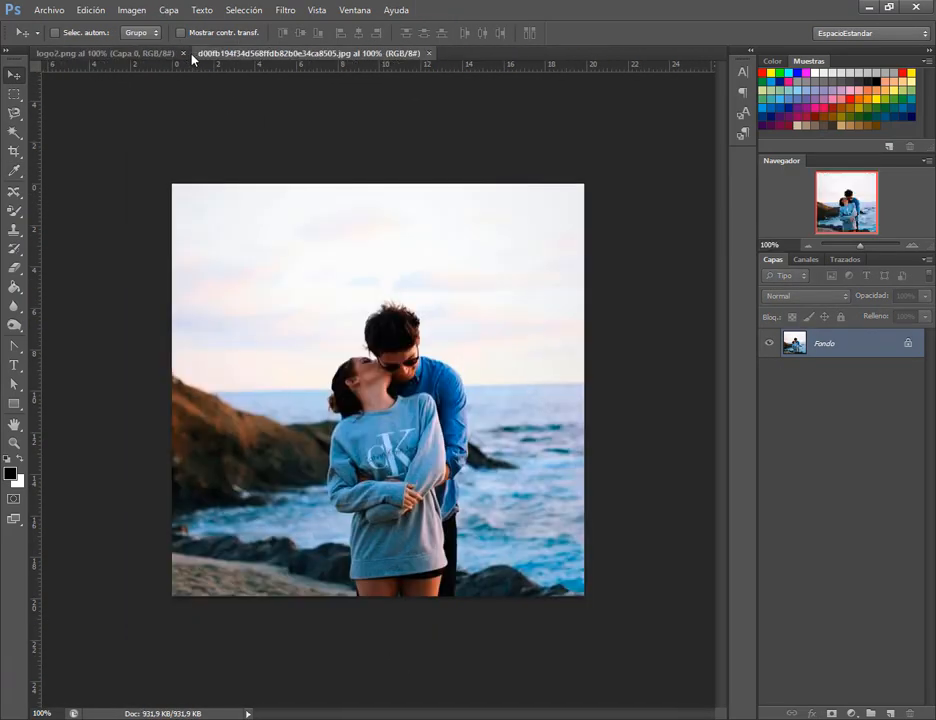
left_click(184, 54)
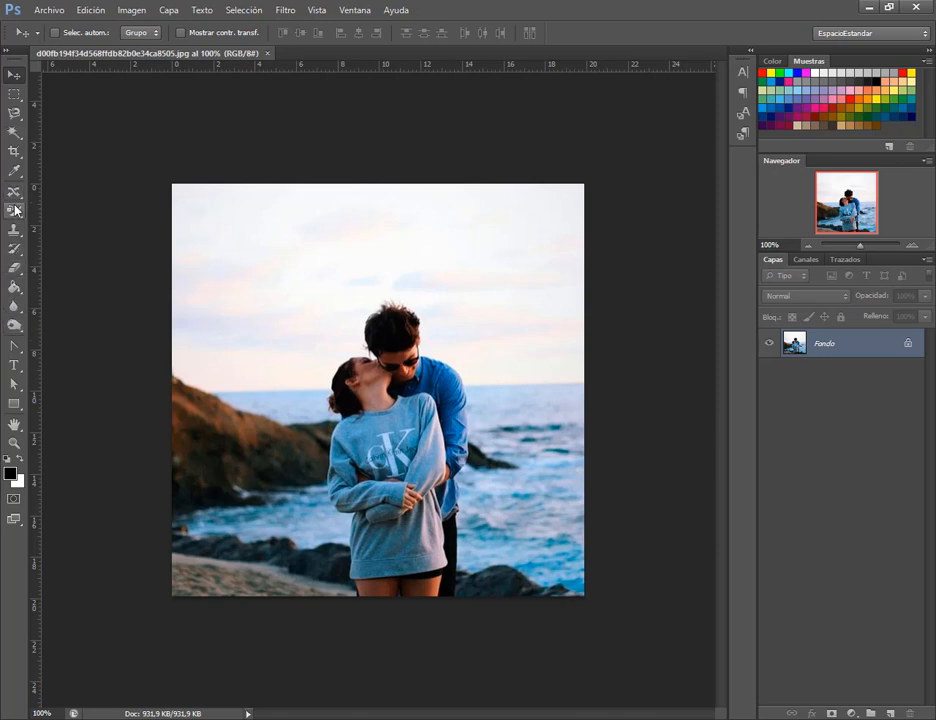
Bring the Blur, Gradient, Brush and Spot Healing Brush tools to the front of their groups and select the Dodge tool (Sobreexponer).
left_click(23, 326)
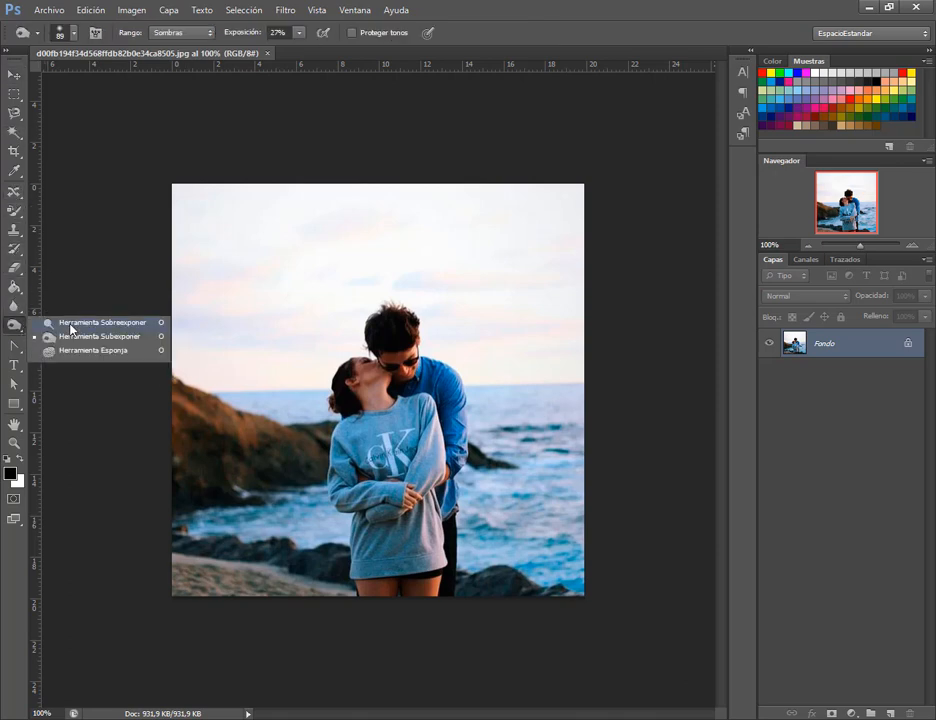
left_click(71, 325)
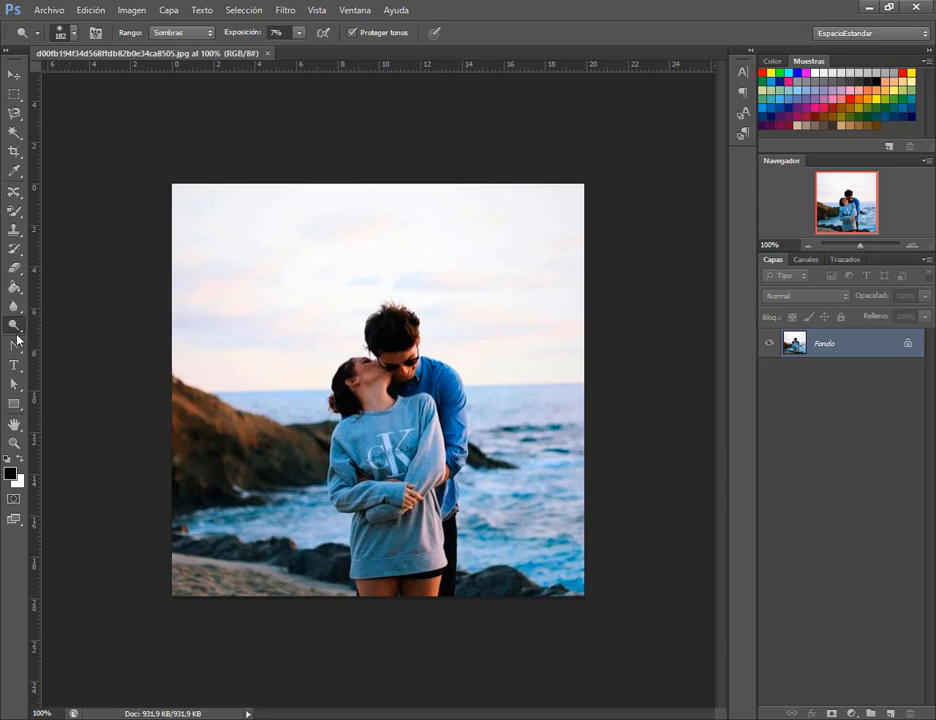
left_click(20, 309)
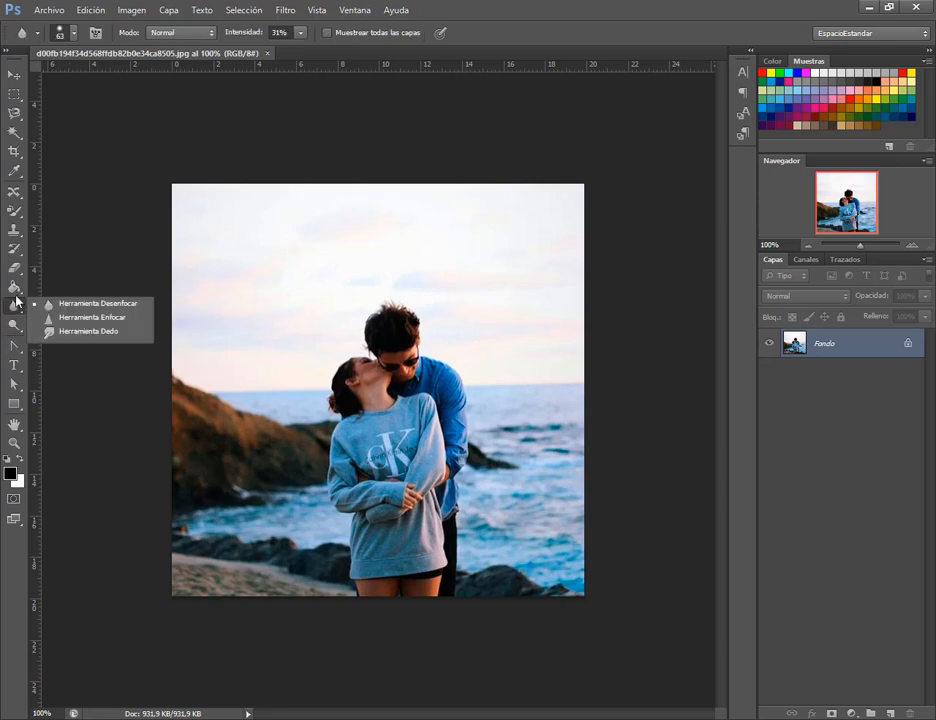
left_click(16, 289)
left_click(70, 284)
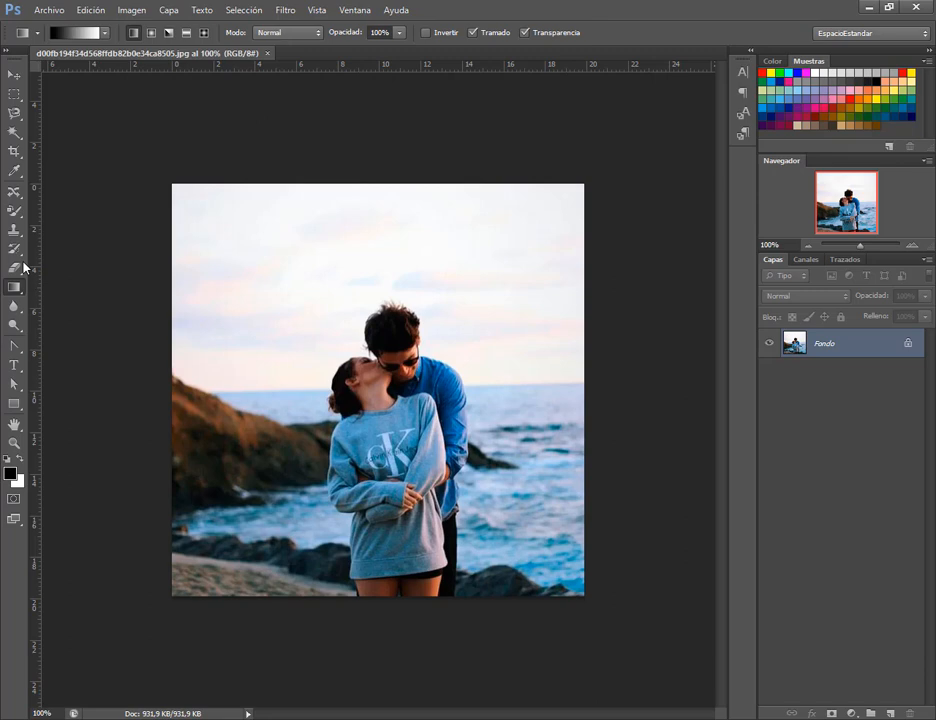
left_click(14, 210)
left_click(70, 204)
left_click(14, 191)
left_click(80, 188)
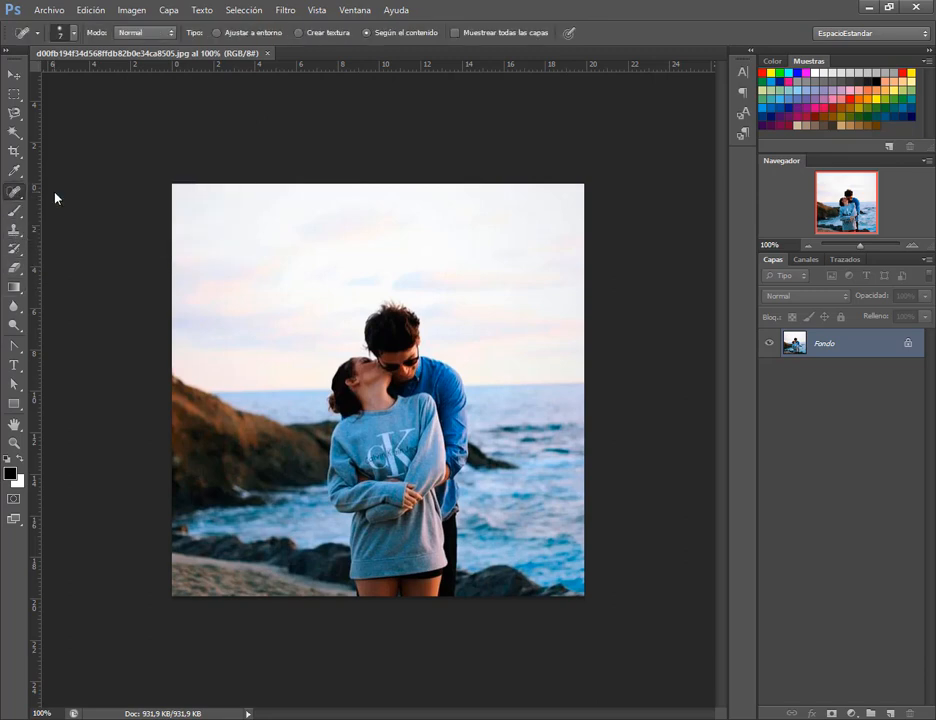
left_click(15, 325)
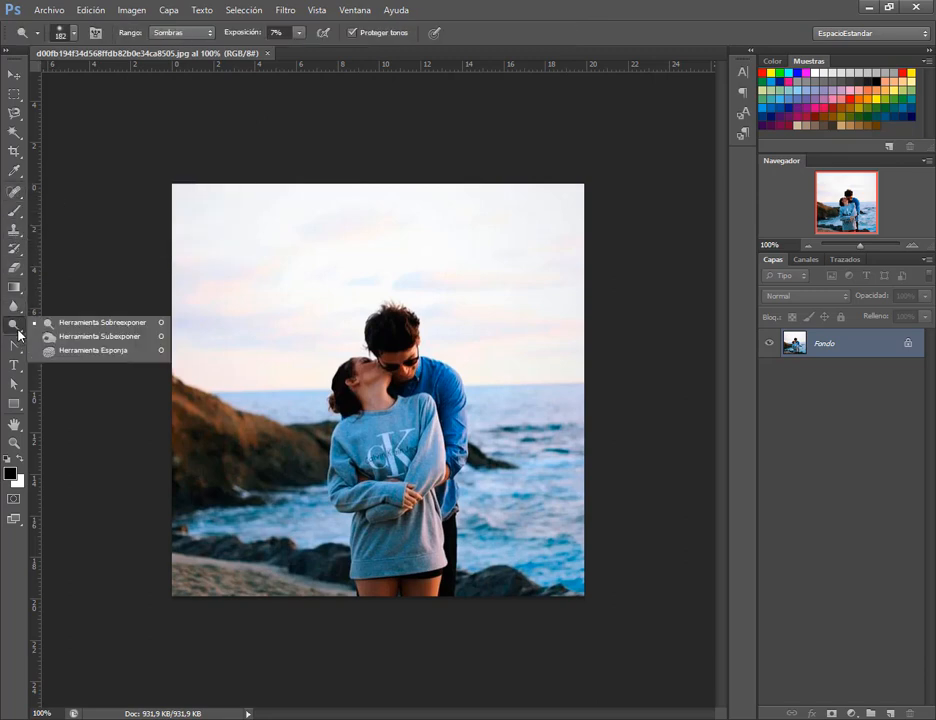
left_click(140, 326)
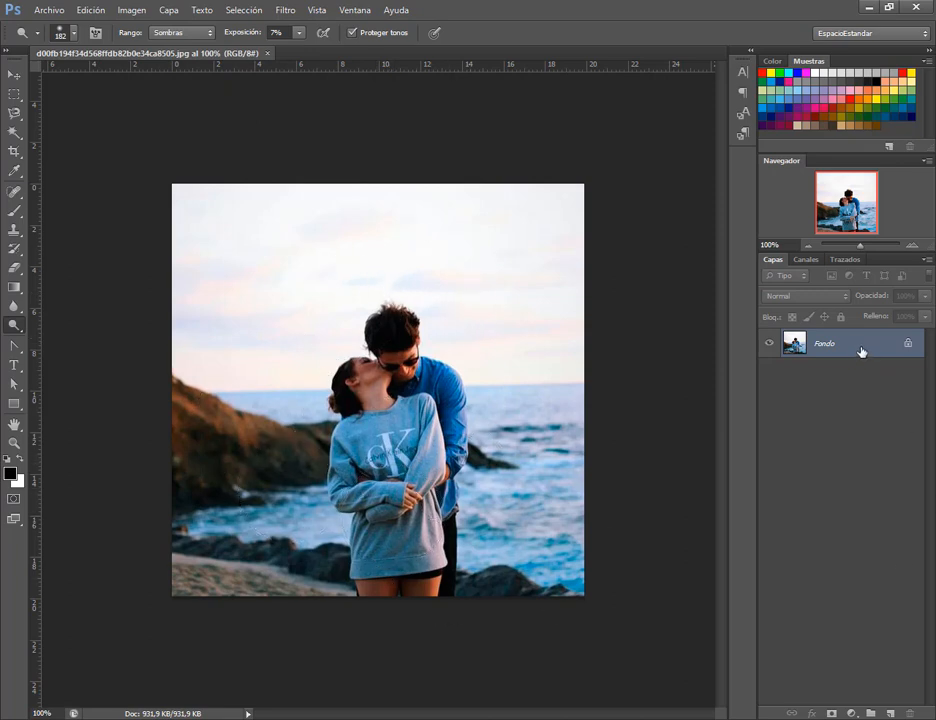
Duplicate the Fondo layer and set the Dodge brush size to 90 px.
left_click_drag(862, 351, 889, 713)
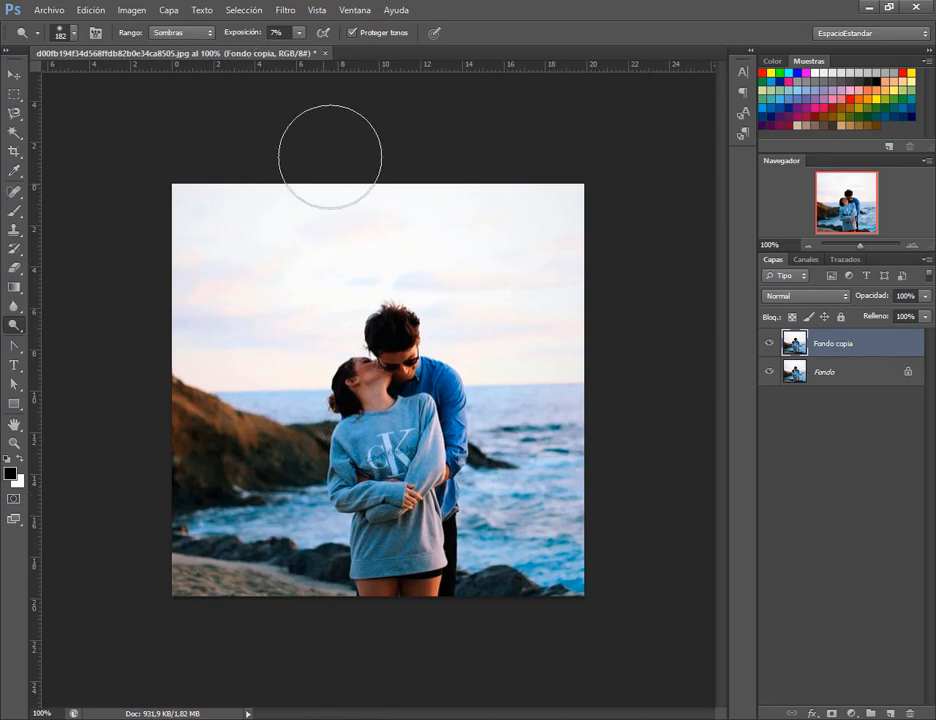
right_click(345, 338)
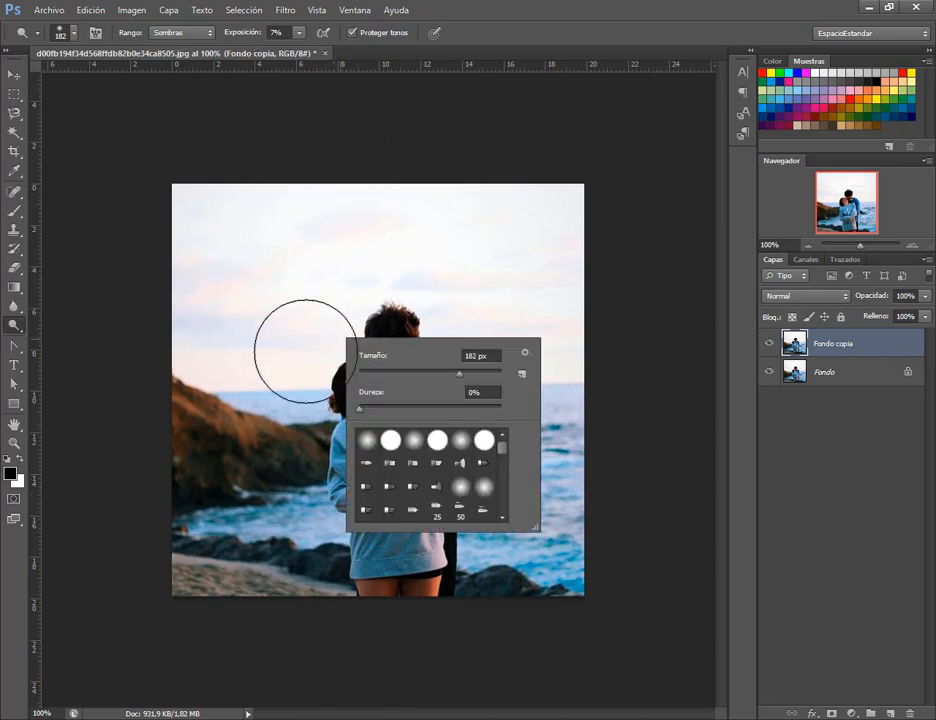
right_click(300, 288)
mouse_move(397, 329)
left_mouse_down()
mouse_move(286, 296)
mouse_move(385, 324)
left_mouse_up()
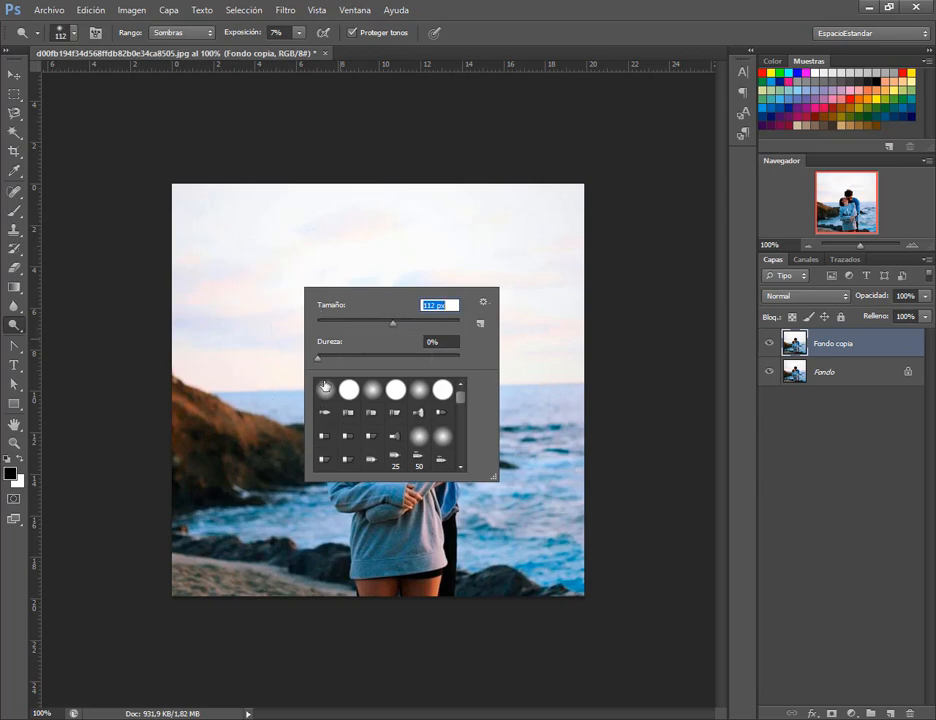
left_click_drag(392, 323, 380, 323)
left_click(551, 4)
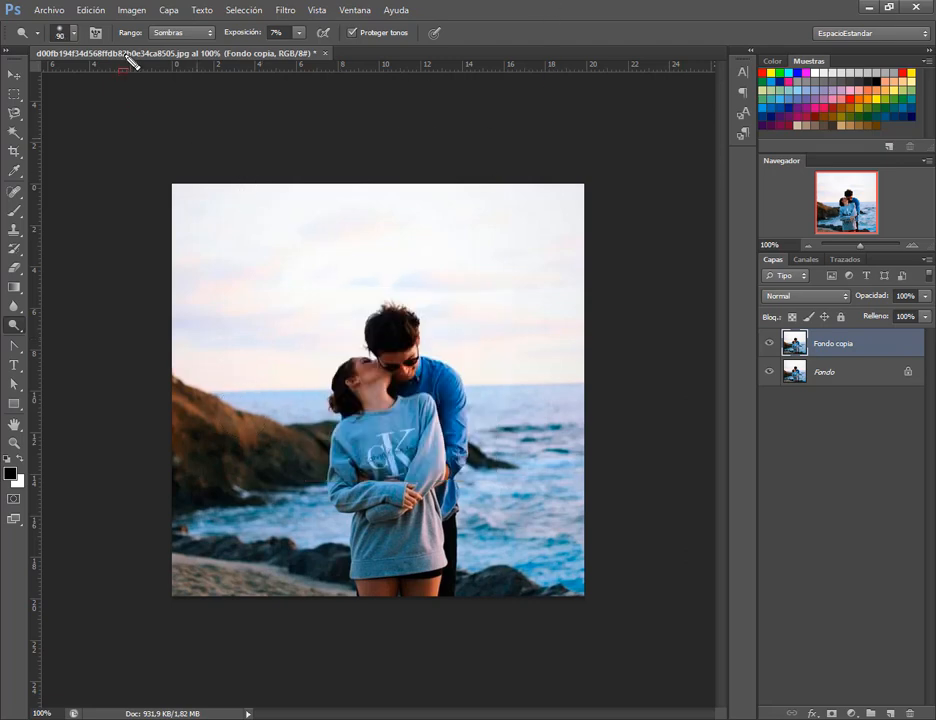
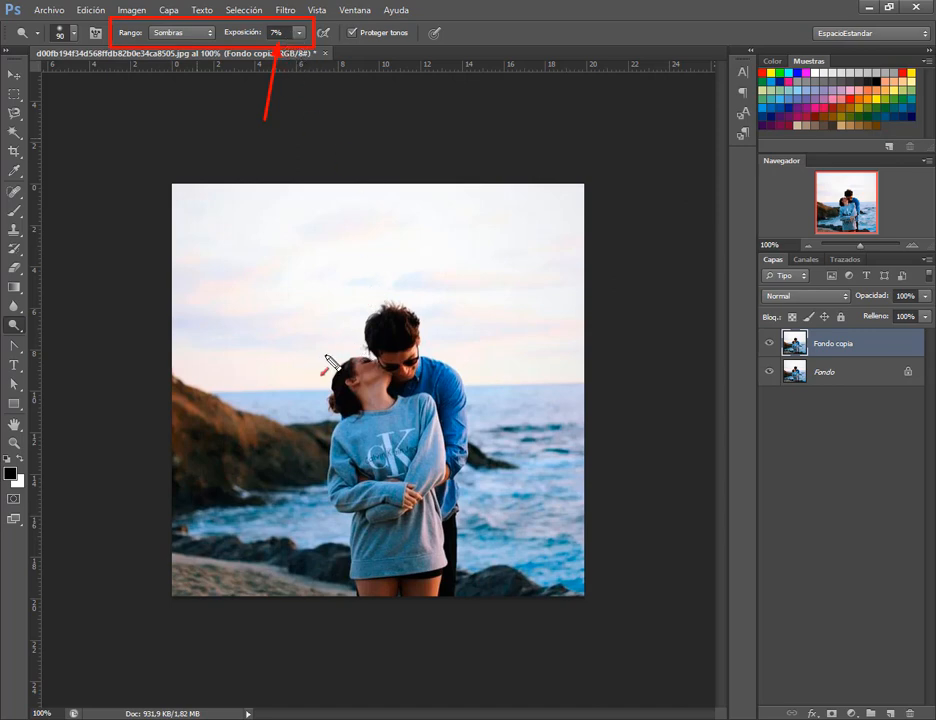
Set the Dodge tool's exposure to 4% and its range to Iluminaciones.
left_click(299, 34)
left_click_drag(306, 52, 377, 52)
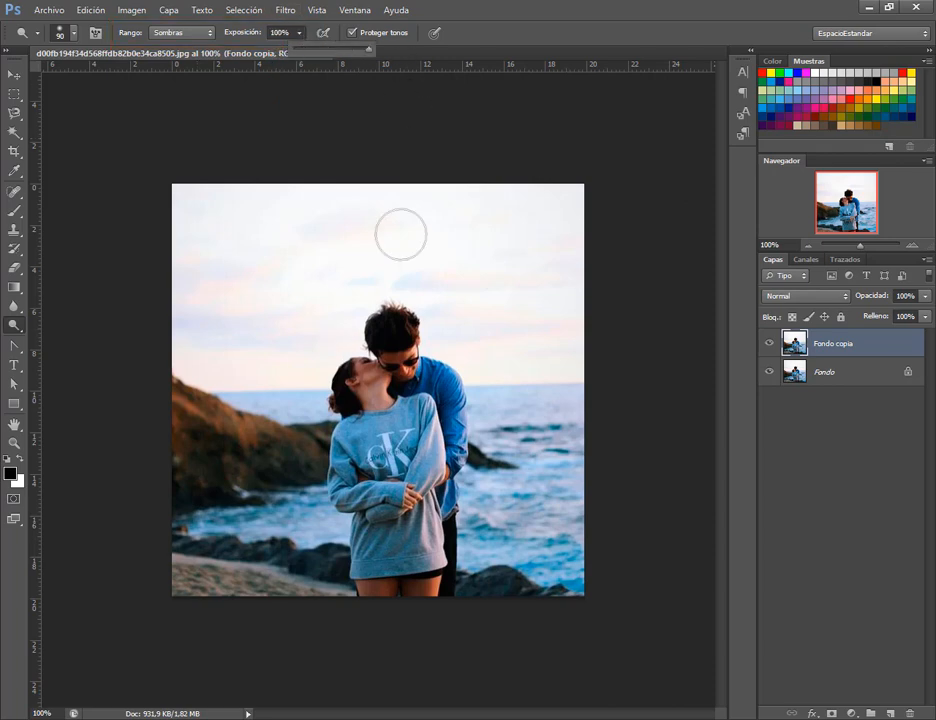
left_click(305, 52)
left_click(545, 40)
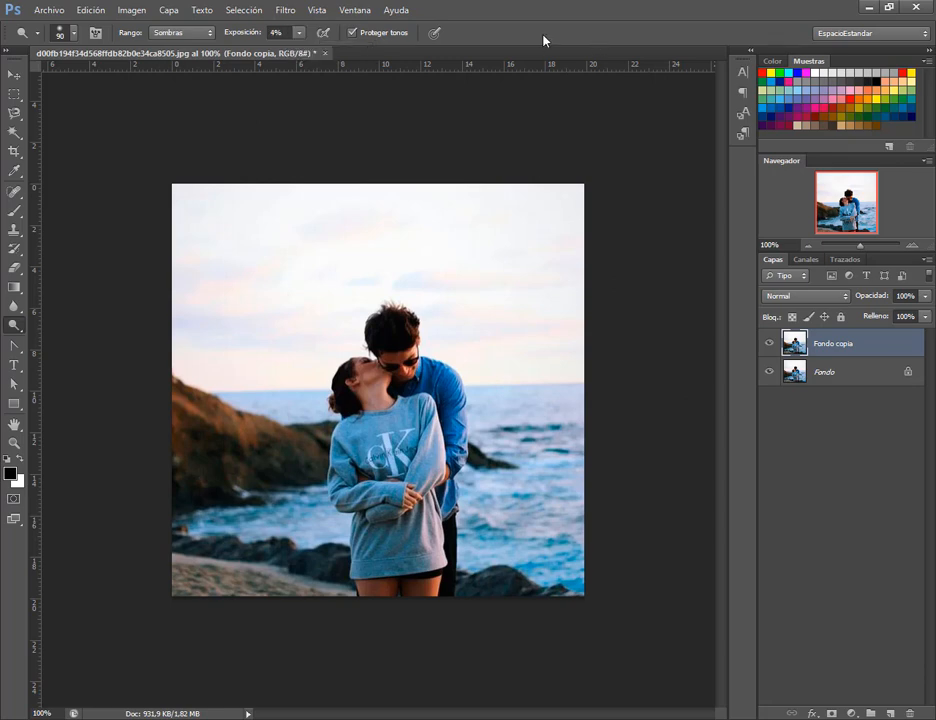
left_click(163, 37)
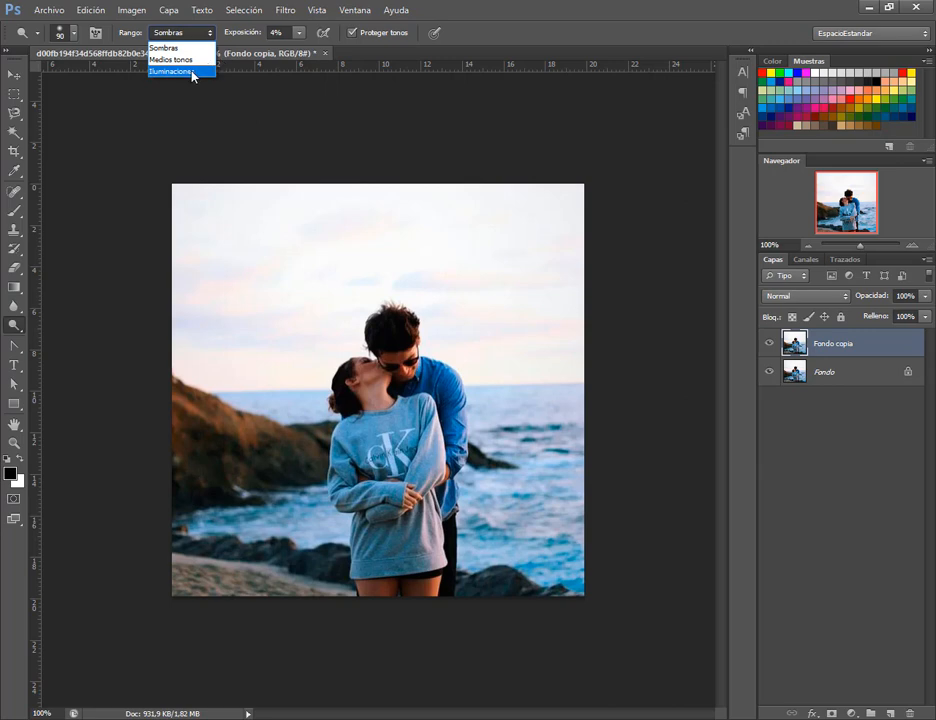
left_click(192, 72)
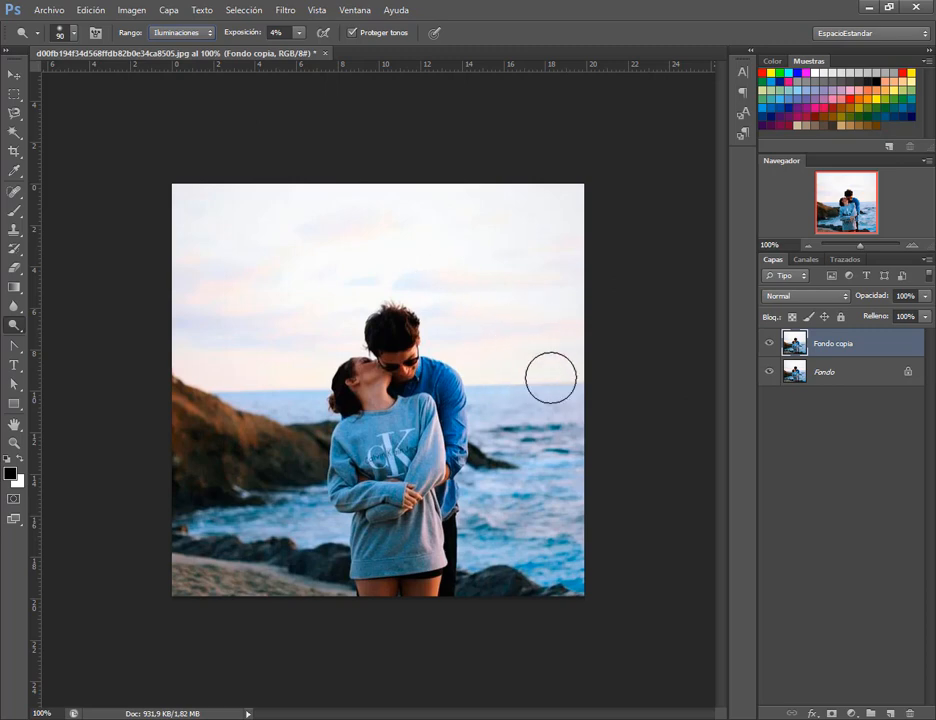
Try lightening the highlights of the sea, the rocky shore and the sweater on Fondo copia, and undo the strokes.
mouse_move(535, 345)
left_mouse_down()
mouse_move(568, 365)
mouse_move(559, 359)
mouse_move(549, 380)
mouse_move(553, 400)
mouse_move(517, 402)
mouse_move(509, 380)
mouse_move(520, 439)
mouse_move(501, 439)
mouse_move(540, 411)
mouse_move(558, 479)
mouse_move(518, 444)
mouse_move(552, 509)
mouse_move(487, 525)
mouse_move(544, 550)
mouse_move(488, 519)
mouse_move(529, 459)
mouse_move(497, 391)
mouse_move(504, 355)
mouse_move(552, 377)
mouse_move(481, 369)
mouse_move(487, 440)
mouse_move(486, 413)
mouse_move(477, 487)
mouse_move(447, 443)
mouse_move(453, 548)
mouse_move(444, 500)
mouse_move(435, 539)
mouse_move(440, 435)
mouse_move(429, 545)
mouse_move(440, 467)
mouse_move(467, 427)
left_mouse_up()
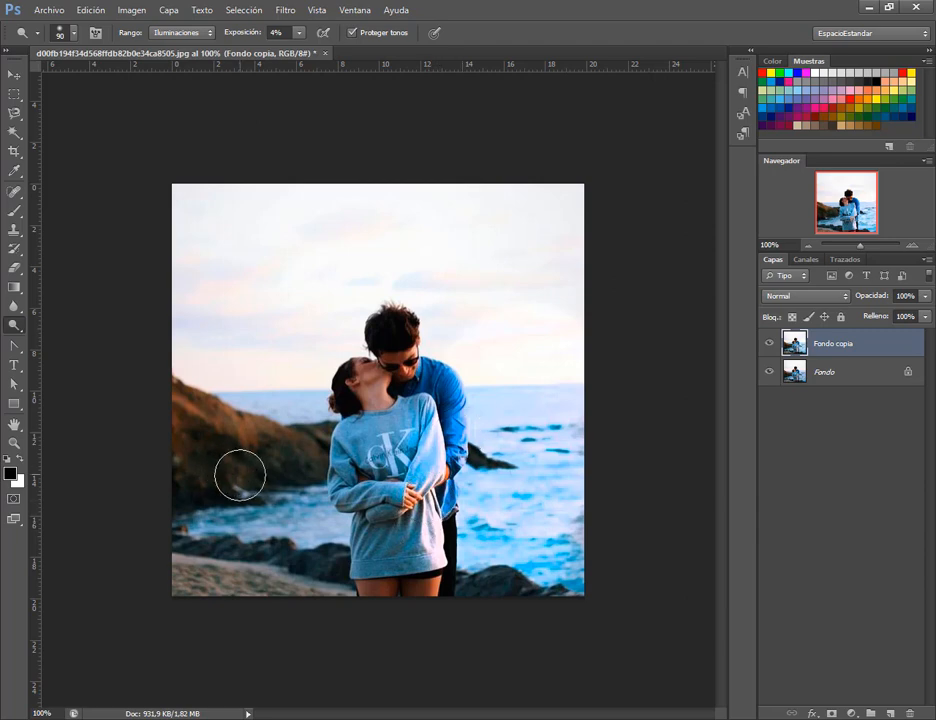
left_click_drag(228, 482, 203, 495)
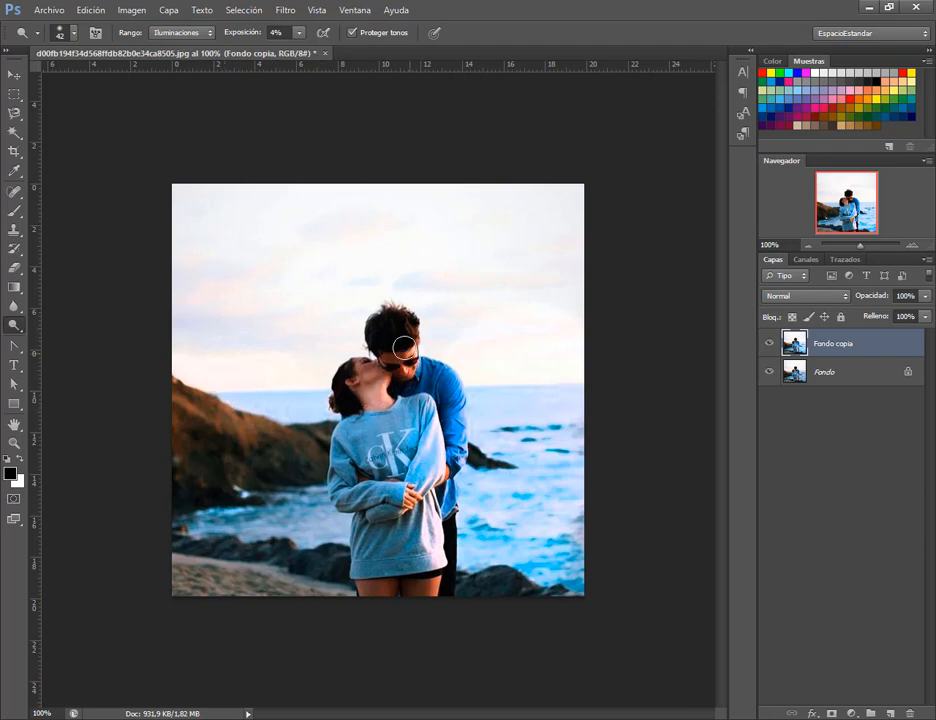
left_click_drag(379, 420, 343, 447)
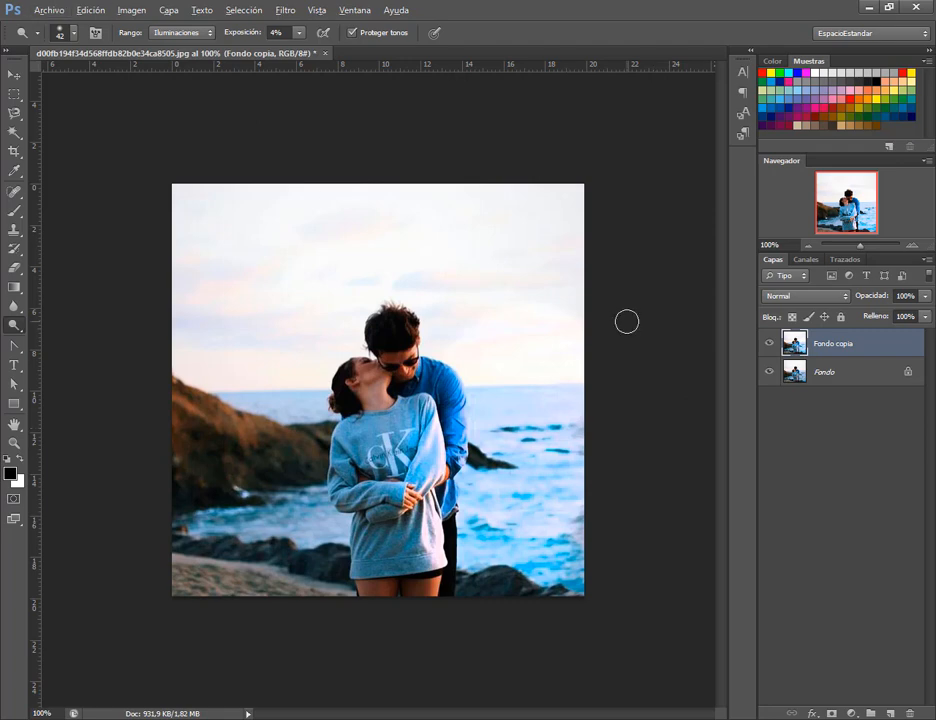
key("ctrl+z")
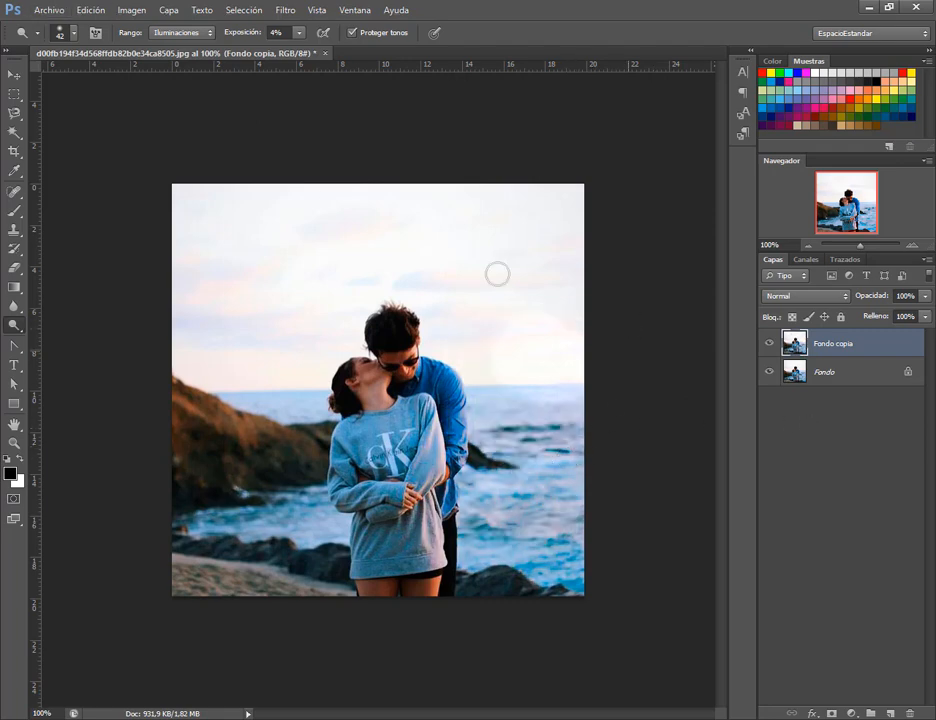
Set the Dodge tool's range to Medios tonos and its brush size to 54 px.
left_click(194, 35)
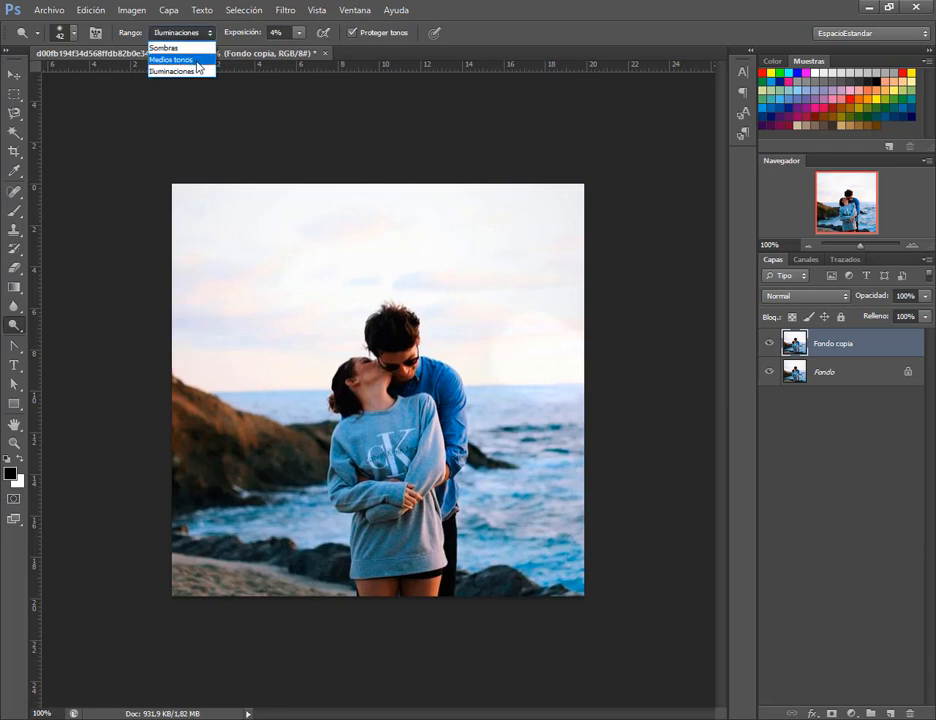
left_click(172, 59)
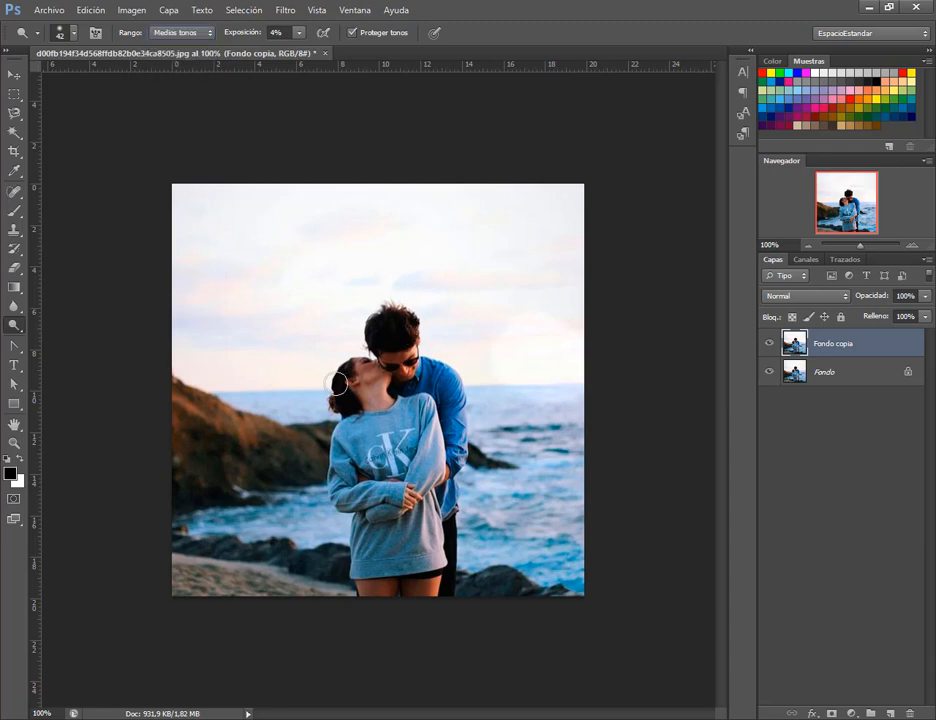
right_click(289, 371)
left_click_drag(343, 407, 351, 405)
key("Return")
Dodge the midtones of the rocky hillside, the woman's sweater and the sea beside the couple.
mouse_move(257, 412)
left_mouse_down()
mouse_move(274, 423)
mouse_move(228, 408)
mouse_move(244, 428)
left_mouse_up()
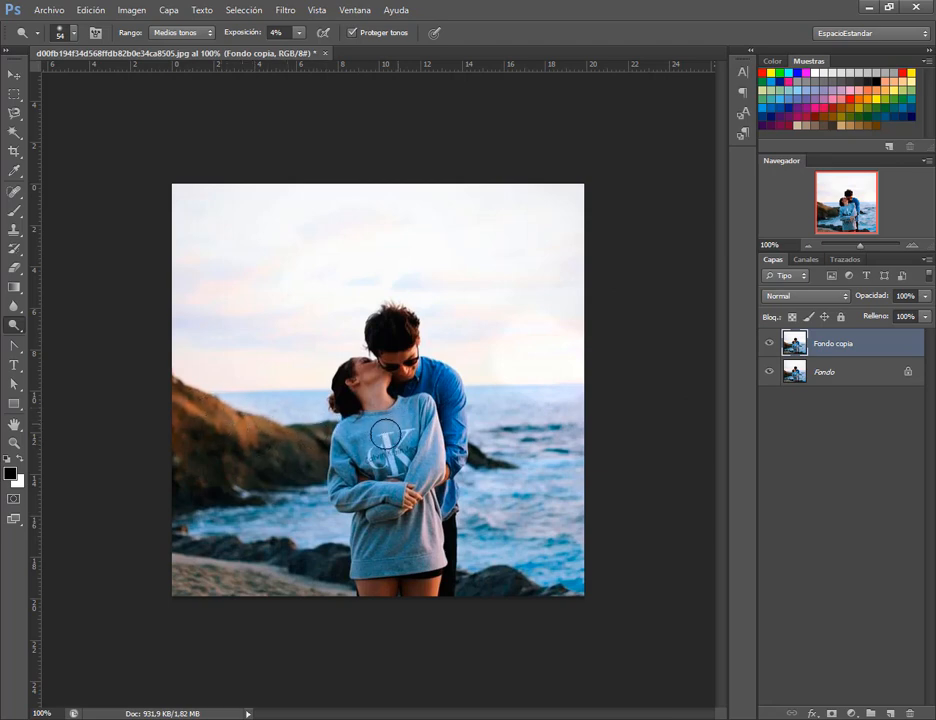
mouse_move(386, 433)
left_mouse_down()
mouse_move(348, 446)
mouse_move(395, 445)
mouse_move(422, 408)
mouse_move(412, 467)
mouse_move(368, 445)
mouse_move(370, 509)
mouse_move(374, 500)
mouse_move(398, 512)
mouse_move(400, 544)
mouse_move(369, 530)
mouse_move(402, 543)
left_mouse_up()
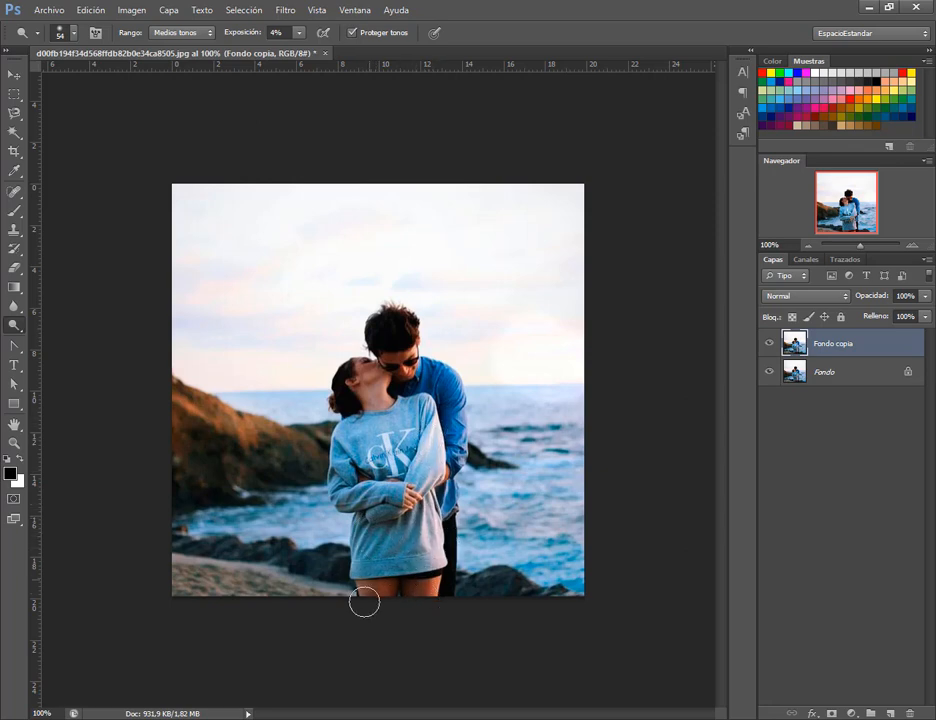
mouse_move(496, 505)
left_mouse_down()
mouse_move(485, 552)
mouse_move(519, 525)
mouse_move(578, 573)
mouse_move(538, 568)
mouse_move(508, 515)
mouse_move(555, 495)
mouse_move(521, 484)
mouse_move(515, 444)
mouse_move(490, 431)
mouse_move(480, 411)
mouse_move(557, 404)
mouse_move(540, 406)
mouse_move(565, 472)
mouse_move(552, 492)
mouse_move(510, 388)
mouse_move(477, 394)
mouse_move(547, 415)
mouse_move(571, 509)
mouse_move(519, 486)
mouse_move(515, 505)
mouse_move(482, 538)
mouse_move(566, 564)
mouse_move(478, 424)
left_mouse_up()
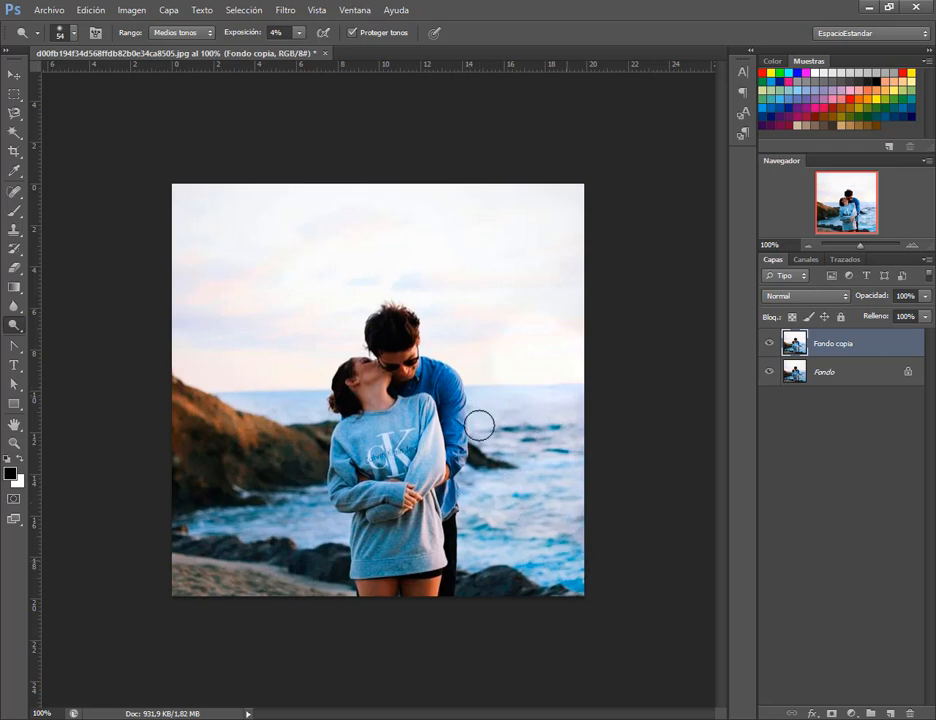
Try lightening the highlights of the sea with the Dodge tool's range set to Iluminaciones, and undo the stroke.
left_click(182, 32)
left_click(185, 72)
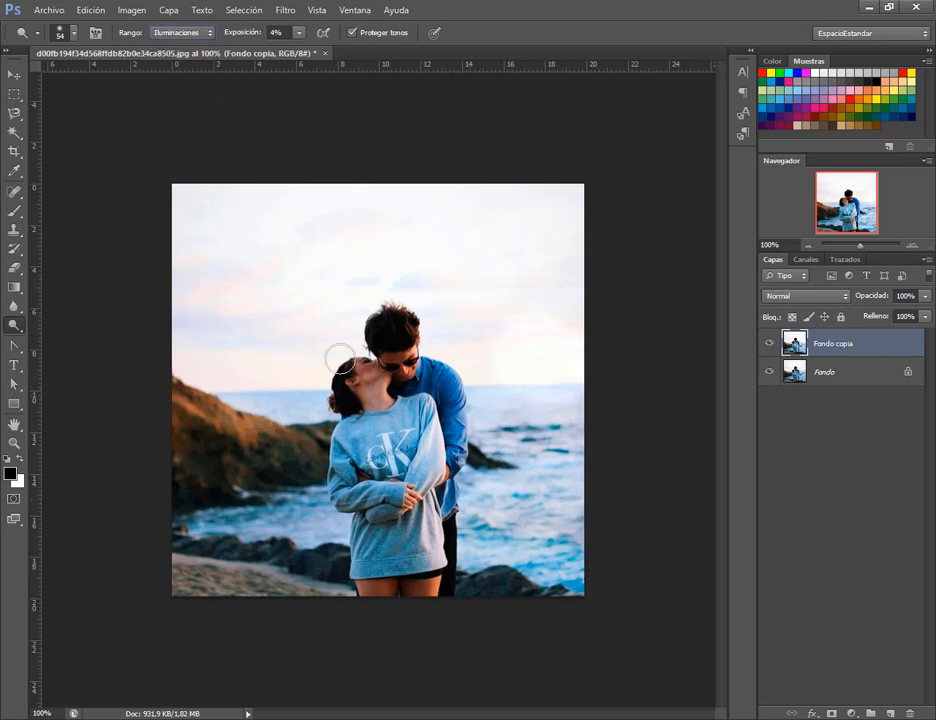
mouse_move(513, 516)
left_mouse_down()
mouse_move(583, 579)
mouse_move(564, 542)
mouse_move(553, 412)
mouse_move(507, 417)
mouse_move(511, 465)
mouse_move(484, 520)
mouse_move(476, 567)
mouse_move(505, 456)
mouse_move(534, 433)
mouse_move(530, 487)
mouse_move(571, 413)
mouse_move(571, 540)
left_mouse_up()
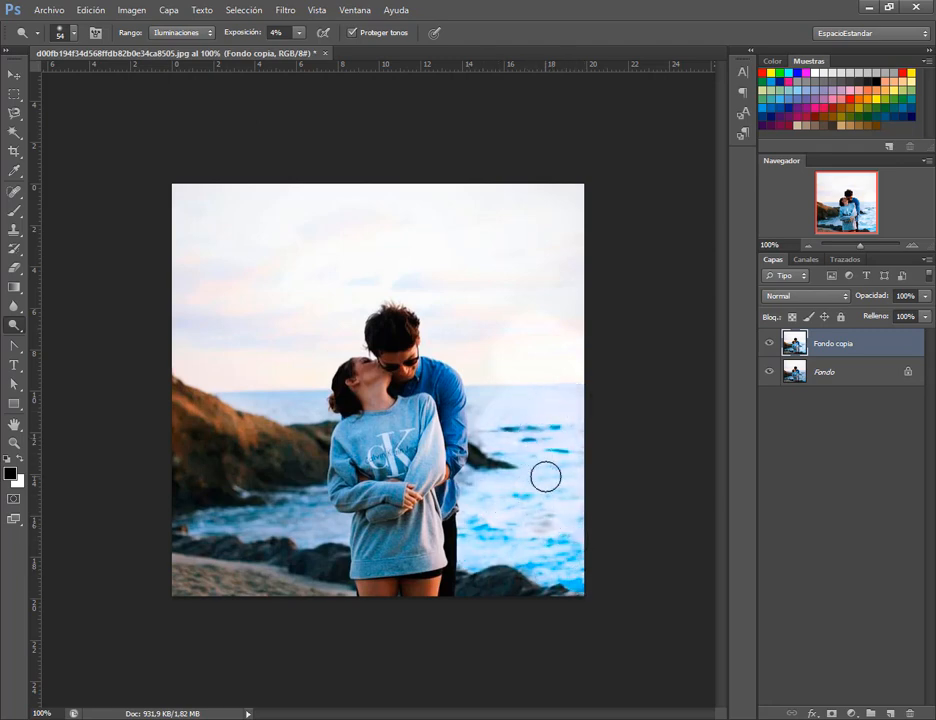
key("ctrl+z")
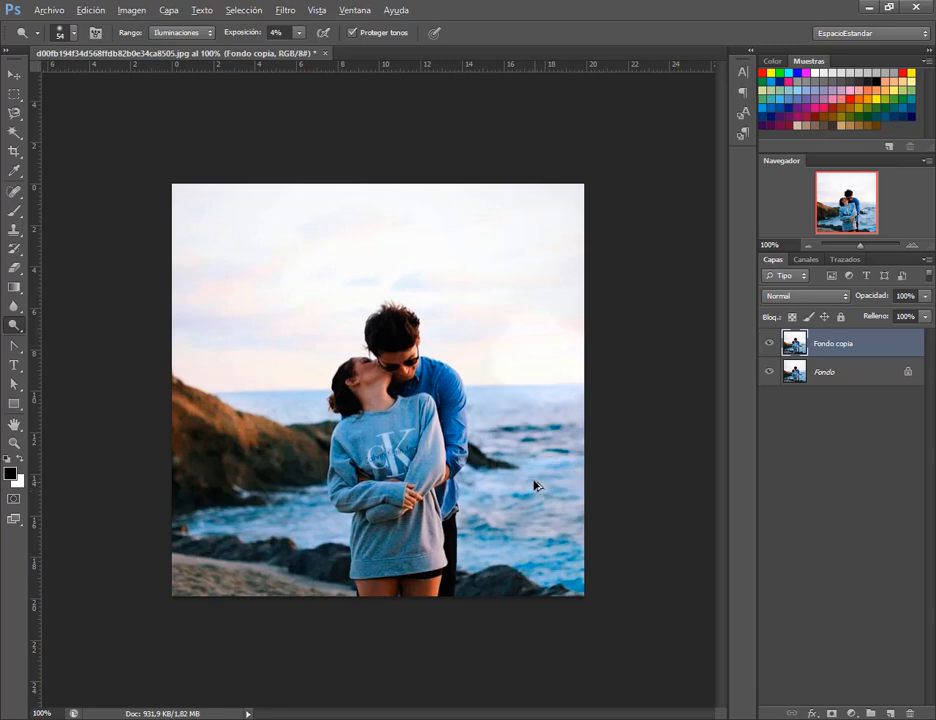
Dodge the shadows of the shore rocks and hillside with the range set to Sombras, and compare Fondo copia with the original.
left_click(183, 38)
left_click(180, 49)
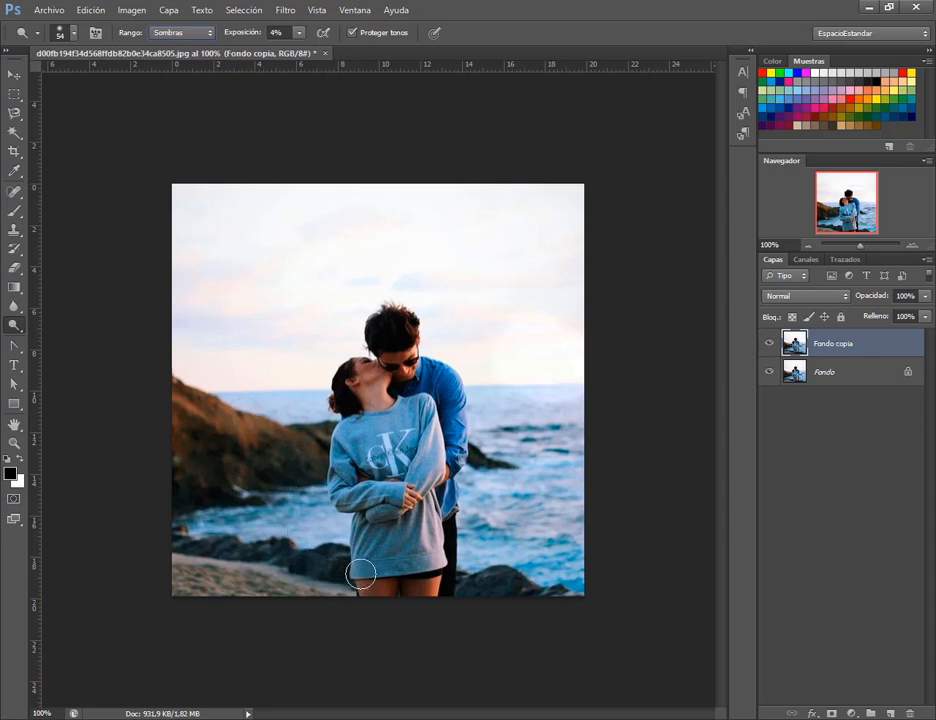
mouse_move(361, 570)
left_mouse_down()
mouse_move(281, 560)
mouse_move(331, 575)
mouse_move(238, 553)
mouse_move(281, 555)
mouse_move(199, 544)
mouse_move(351, 565)
left_mouse_up()
mouse_move(466, 587)
left_mouse_down()
mouse_move(511, 588)
mouse_move(466, 585)
mouse_move(539, 587)
mouse_move(482, 581)
mouse_move(569, 596)
left_mouse_up()
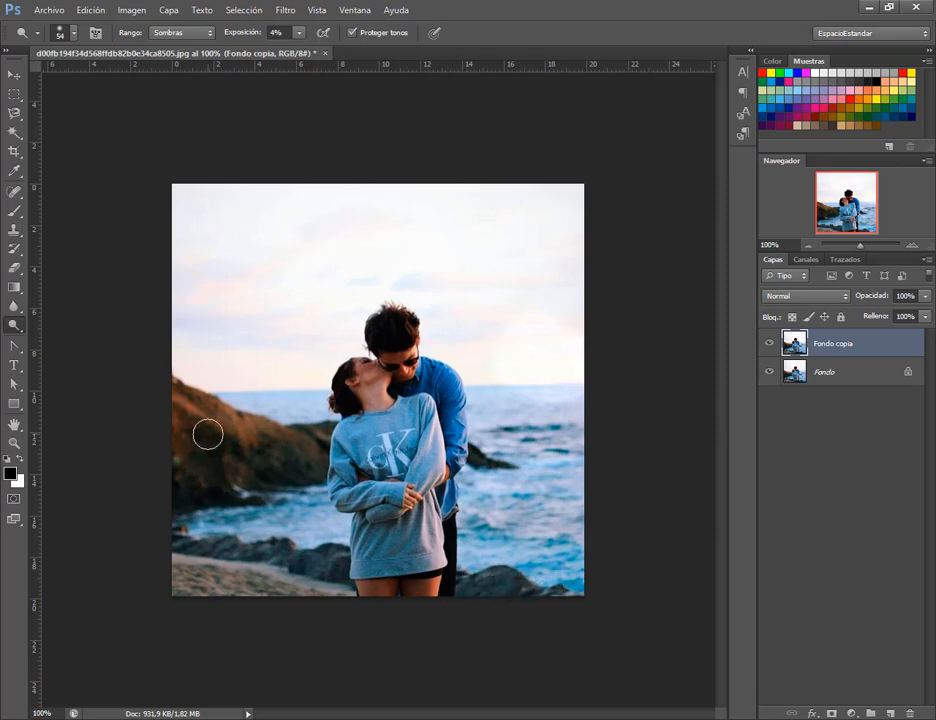
mouse_move(207, 434)
left_mouse_down()
mouse_move(284, 462)
mouse_move(275, 455)
mouse_move(303, 478)
mouse_move(273, 444)
mouse_move(258, 456)
mouse_move(223, 441)
mouse_move(210, 444)
mouse_move(223, 482)
mouse_move(203, 434)
mouse_move(207, 501)
mouse_move(238, 505)
mouse_move(217, 484)
mouse_move(203, 439)
mouse_move(212, 484)
left_mouse_up()
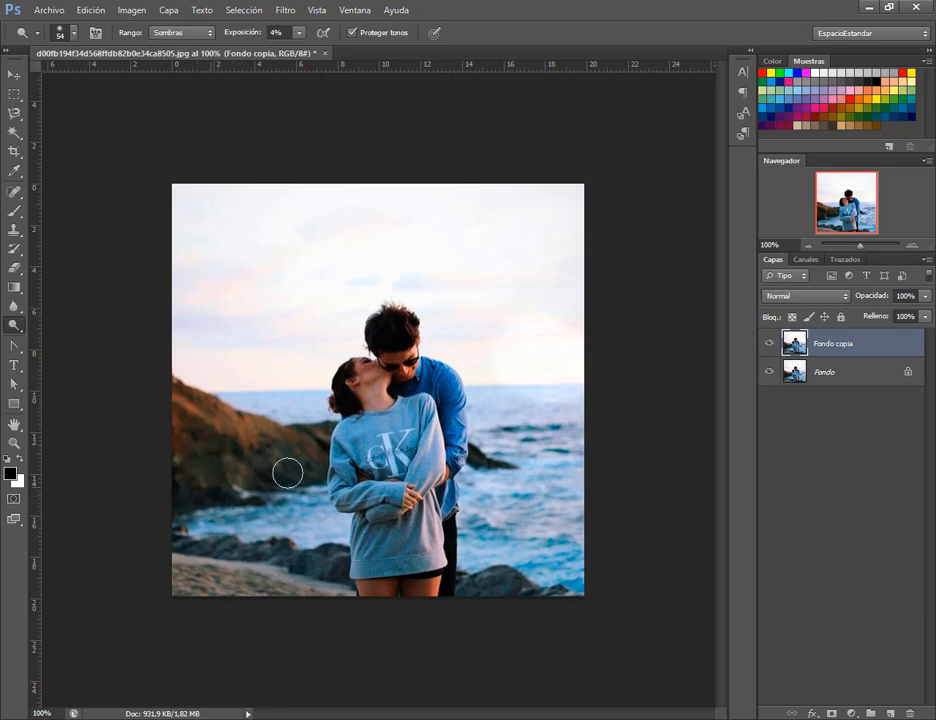
left_click(769, 344)
left_click(769, 344)
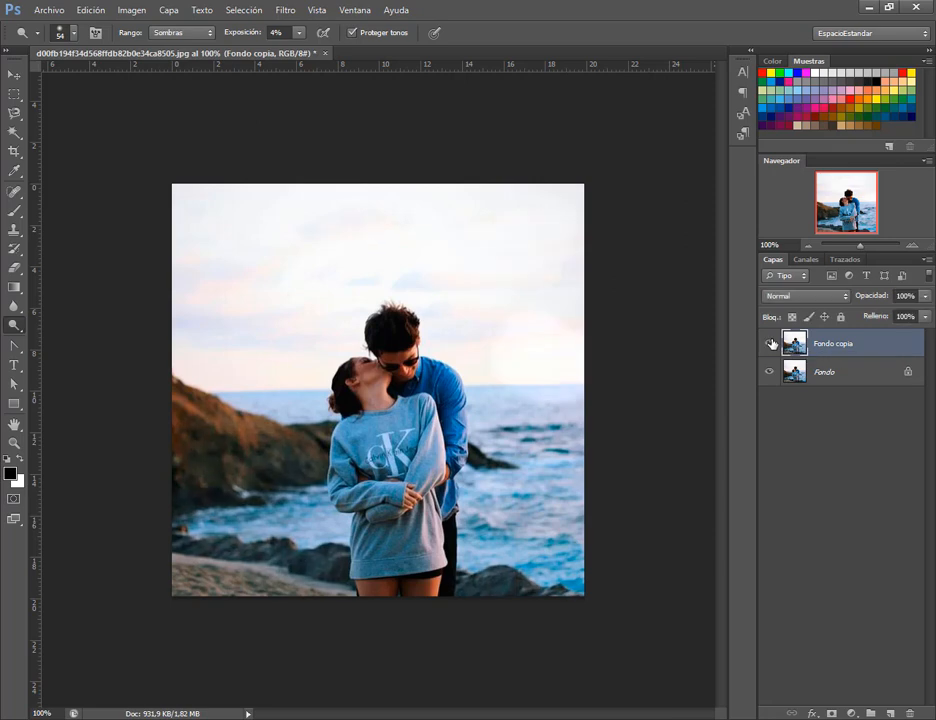
left_click(769, 344)
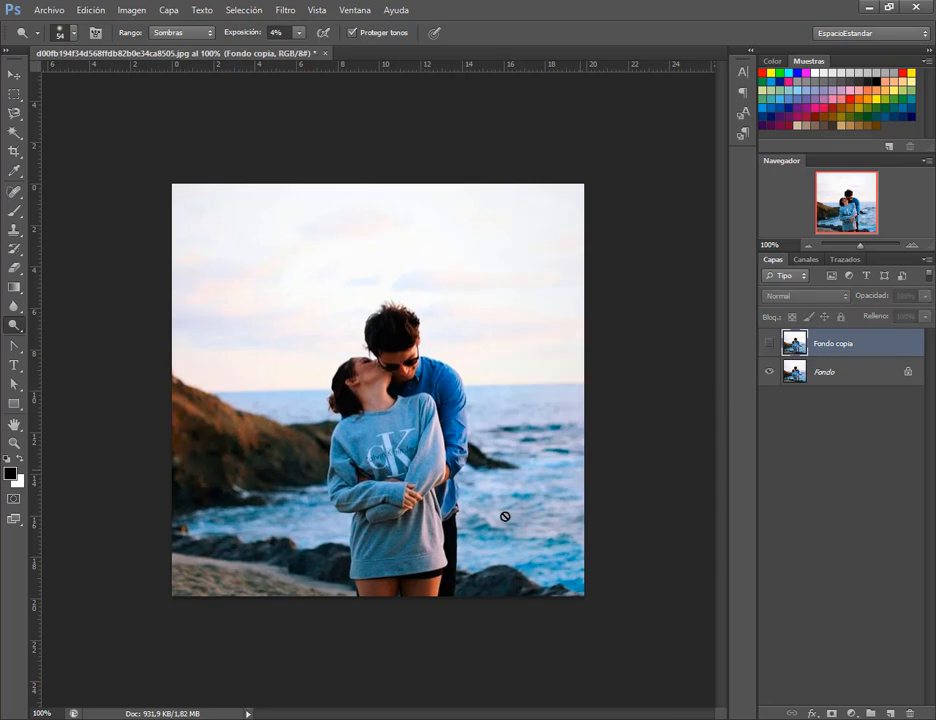
left_click(769, 344)
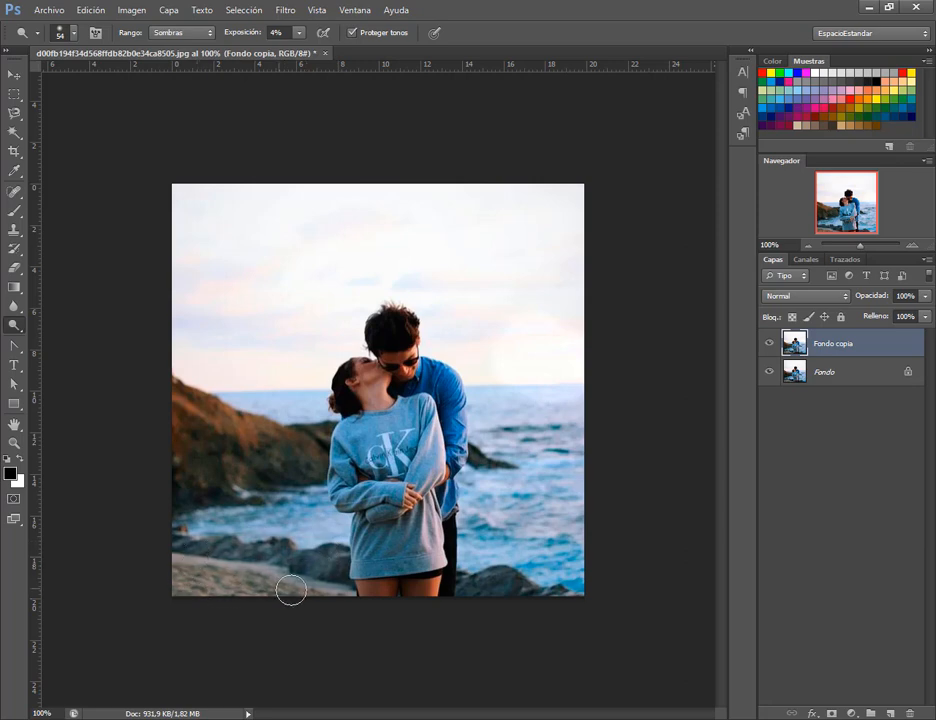
Set the Dodge tool's exposure to 100% and lighten the shadows of the hillside, the shore rocks and the couple.
left_click_drag(250, 37, 380, 45)
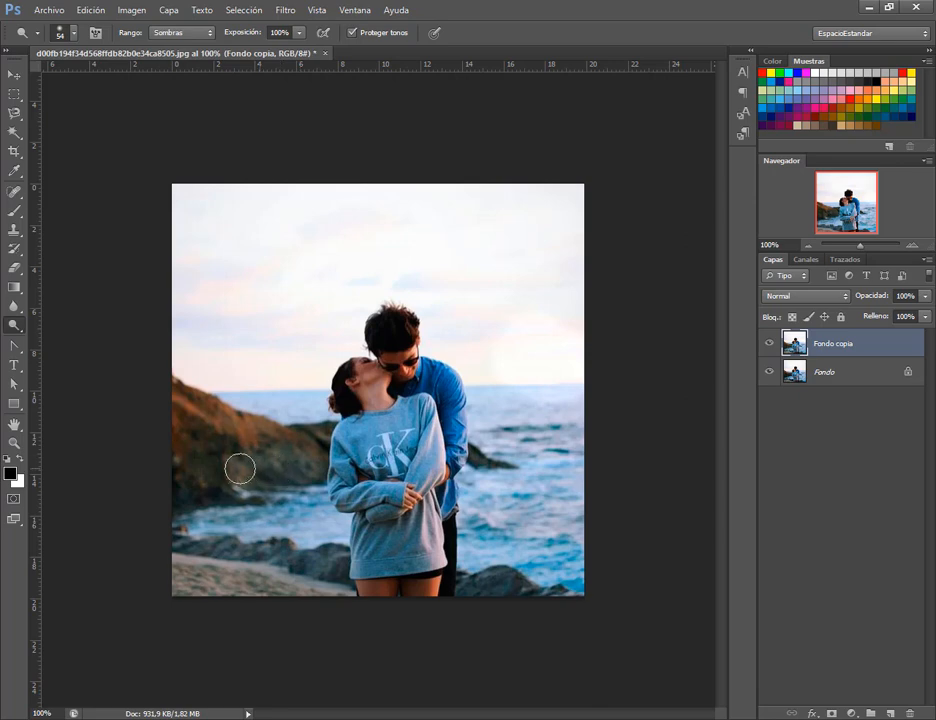
left_click_drag(189, 475, 219, 459)
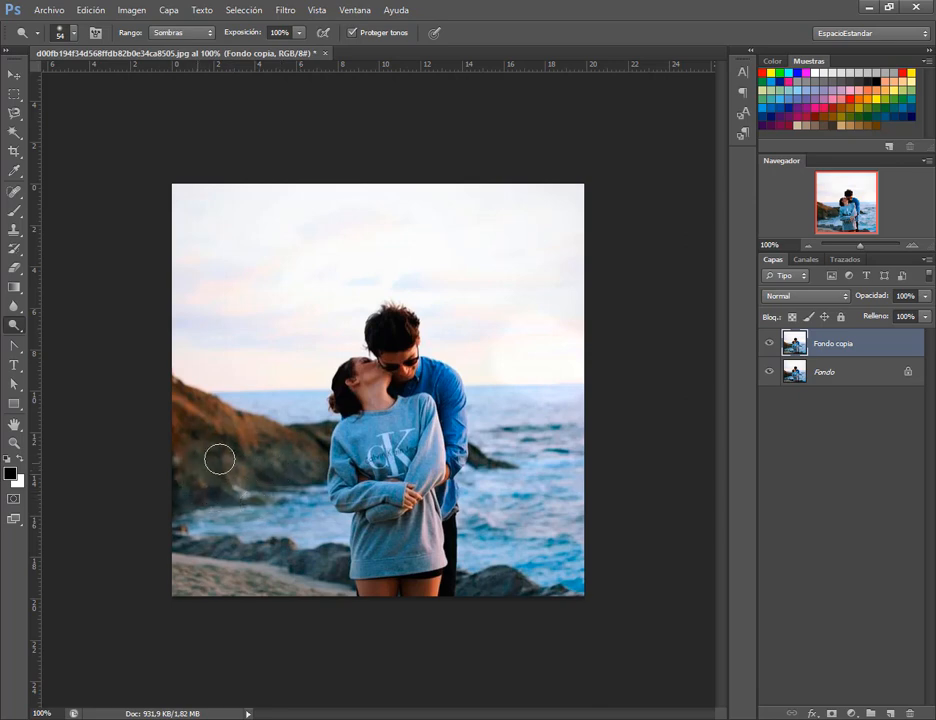
mouse_move(252, 503)
left_mouse_down()
mouse_move(192, 508)
mouse_move(203, 539)
mouse_move(313, 560)
mouse_move(338, 581)
mouse_move(334, 551)
mouse_move(335, 568)
mouse_move(228, 565)
left_mouse_up()
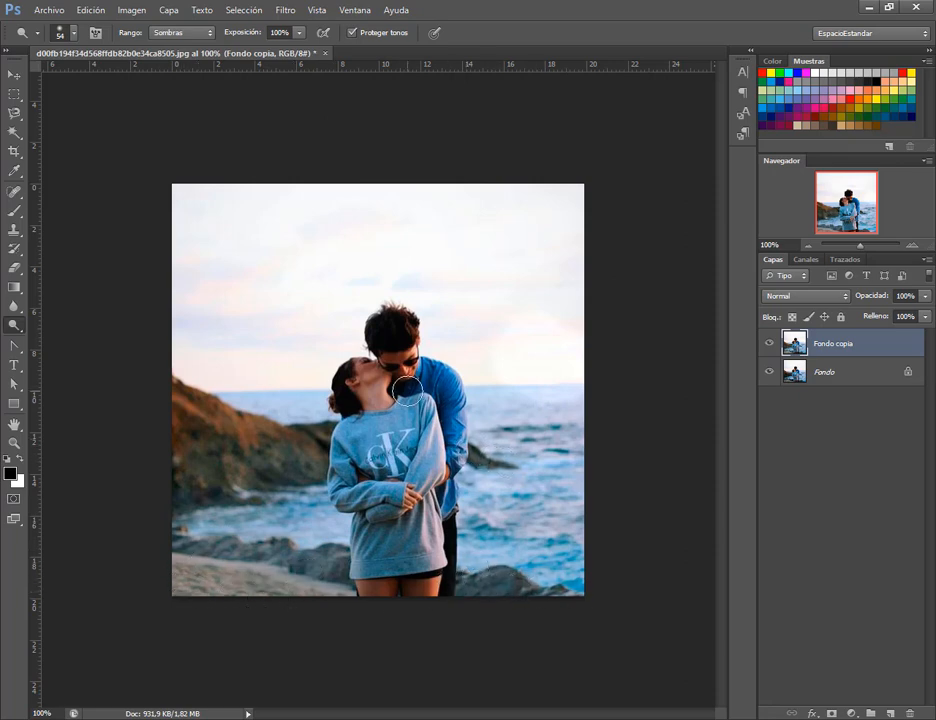
mouse_move(376, 439)
left_mouse_down()
mouse_move(360, 488)
mouse_move(373, 489)
mouse_move(342, 460)
mouse_move(372, 529)
mouse_move(328, 482)
mouse_move(287, 483)
mouse_move(372, 522)
mouse_move(364, 557)
mouse_move(406, 572)
mouse_move(426, 563)
mouse_move(415, 504)
mouse_move(423, 504)
mouse_move(426, 433)
mouse_move(453, 376)
mouse_move(455, 489)
mouse_move(463, 447)
left_mouse_up()
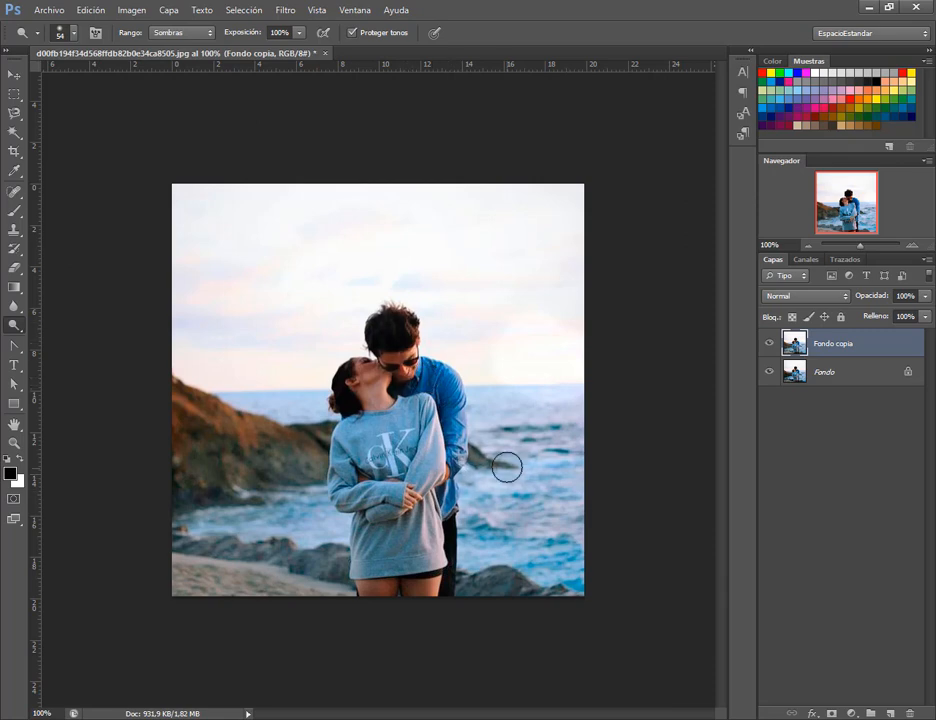
mouse_move(225, 466)
left_mouse_down()
mouse_move(280, 450)
mouse_move(164, 405)
mouse_move(304, 454)
mouse_move(187, 474)
mouse_move(252, 499)
left_mouse_up()
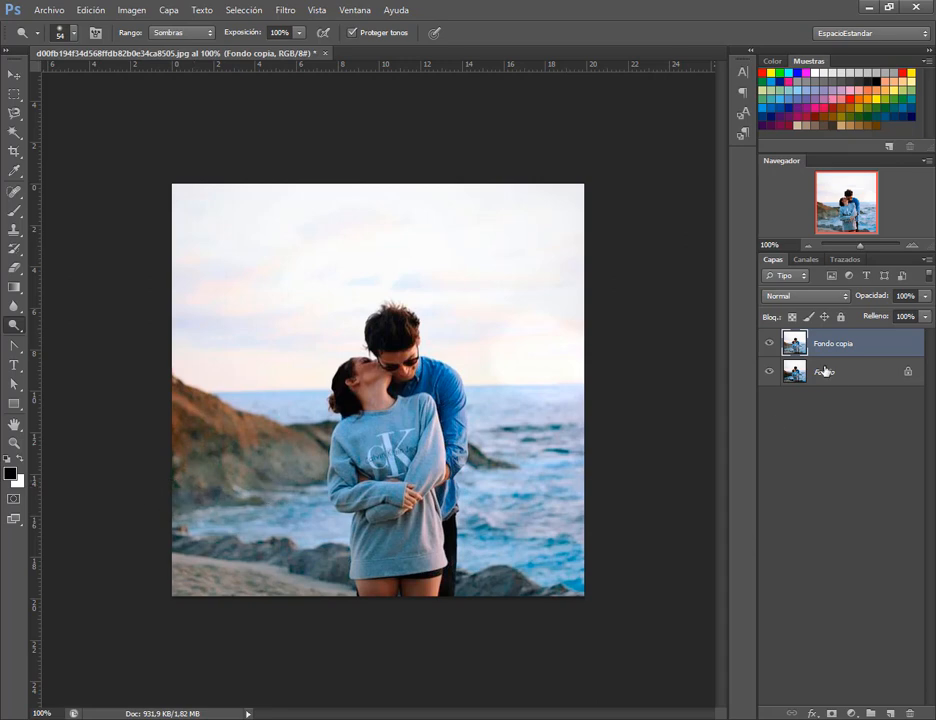
Compare the dodged Fondo copia with the original and replace it with a fresh duplicate of the Fondo layer.
left_click(771, 344)
left_click(771, 344)
left_click(771, 344)
left_click(771, 344)
left_click_drag(795, 345, 908, 714)
left_click_drag(827, 344, 891, 714)
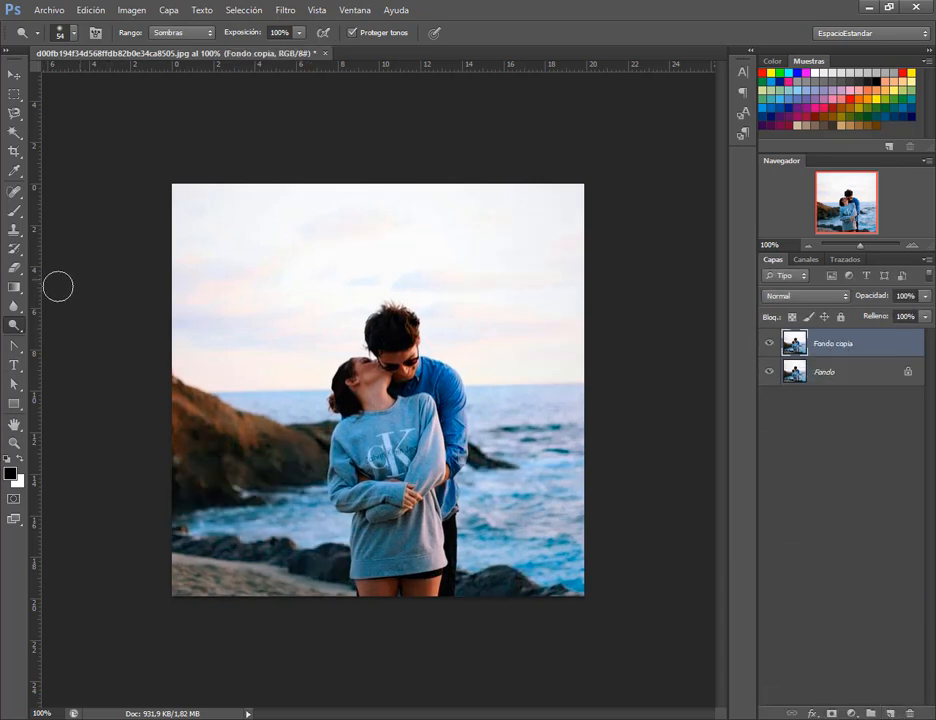
Burn the shadows of the hillside and shore rocks with the Burn tool at Sombras range and 5% exposure, and compare with the original.
left_click(17, 326)
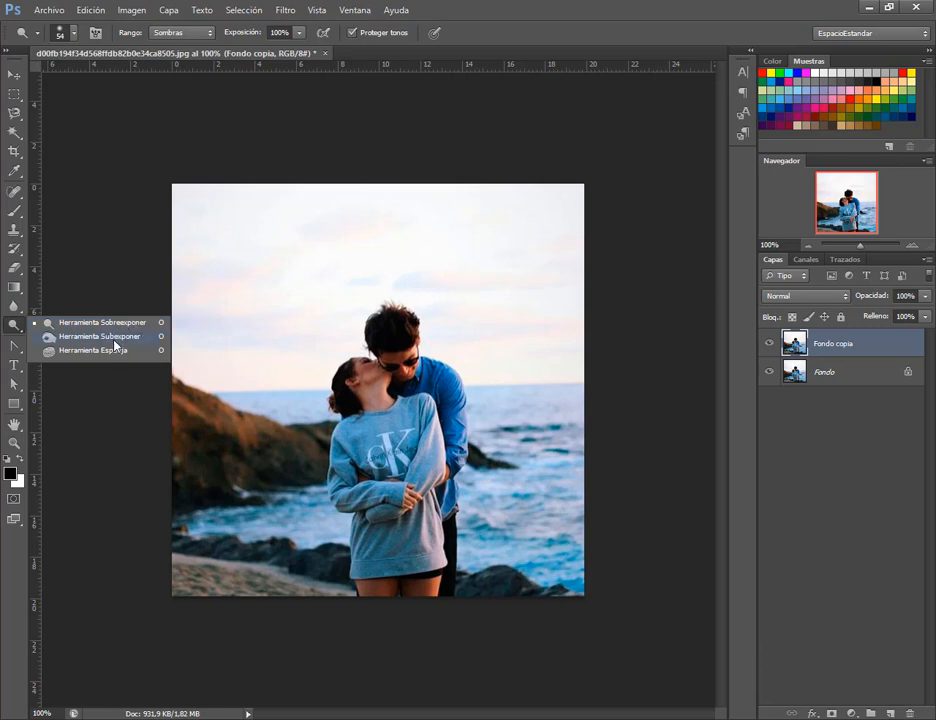
left_click(100, 337)
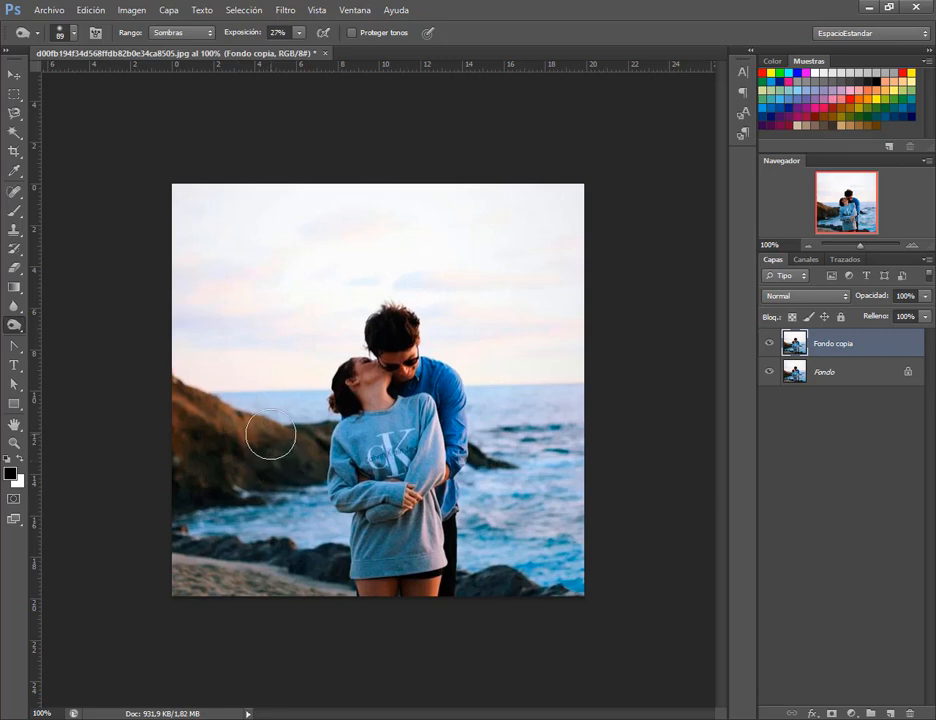
left_click(193, 38)
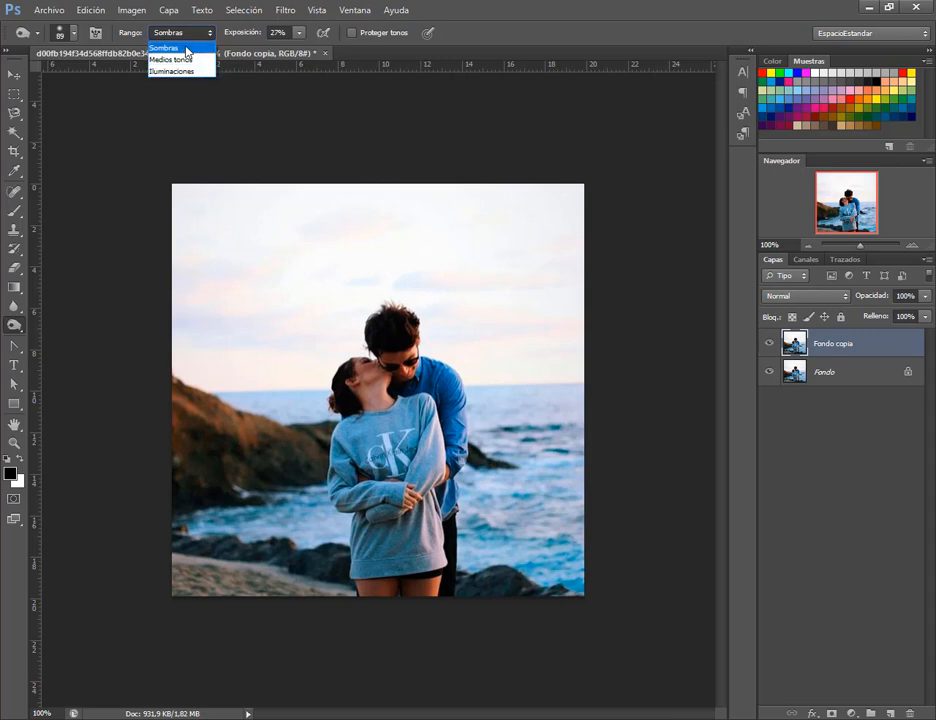
left_click(256, 37)
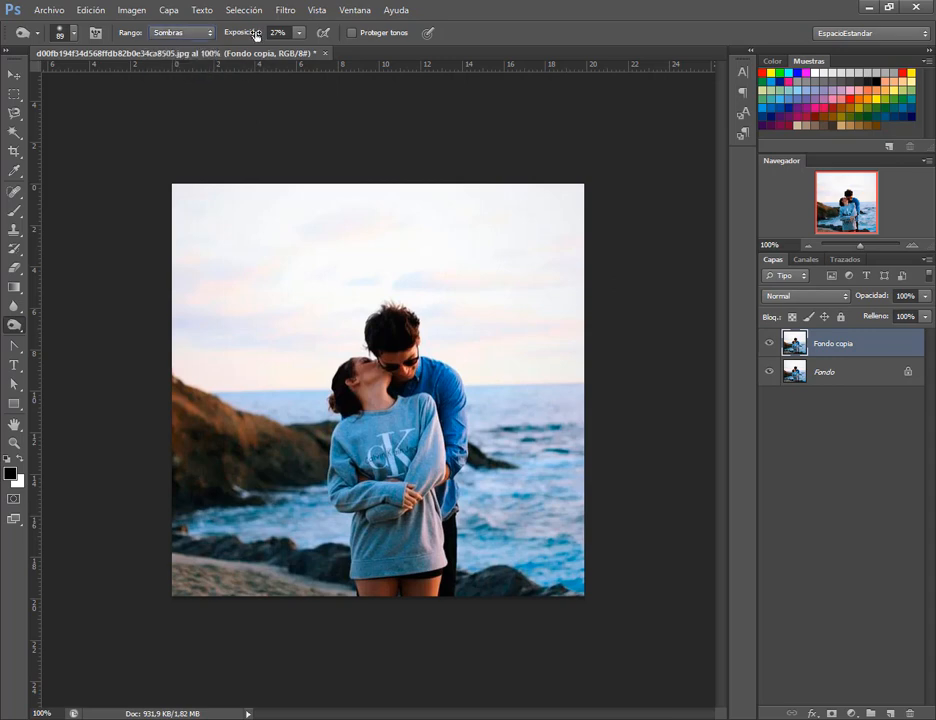
left_click(181, 37)
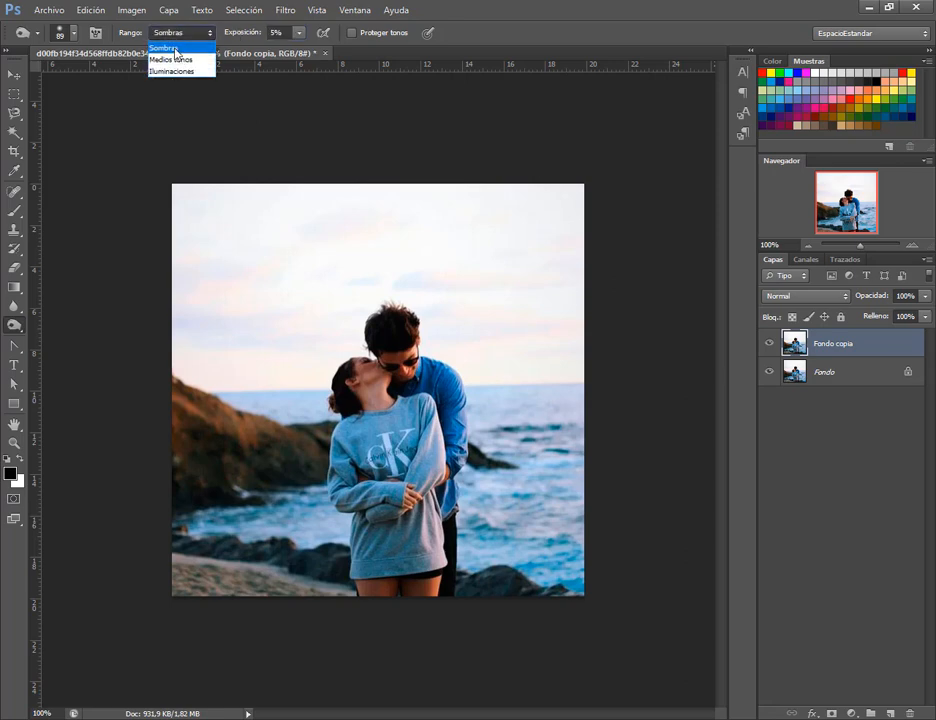
left_click(165, 47)
mouse_move(213, 492)
left_mouse_down()
mouse_move(300, 482)
mouse_move(225, 464)
mouse_move(296, 475)
mouse_move(271, 476)
mouse_move(217, 447)
mouse_move(196, 447)
mouse_move(171, 479)
mouse_move(349, 561)
mouse_move(564, 591)
mouse_move(514, 593)
left_mouse_up()
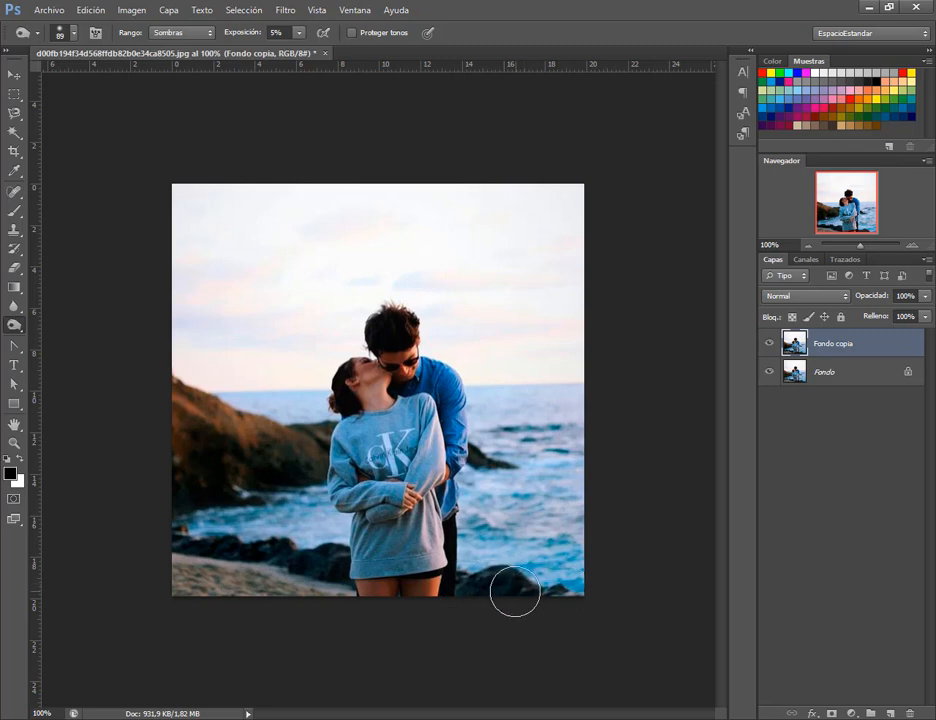
left_click(771, 344)
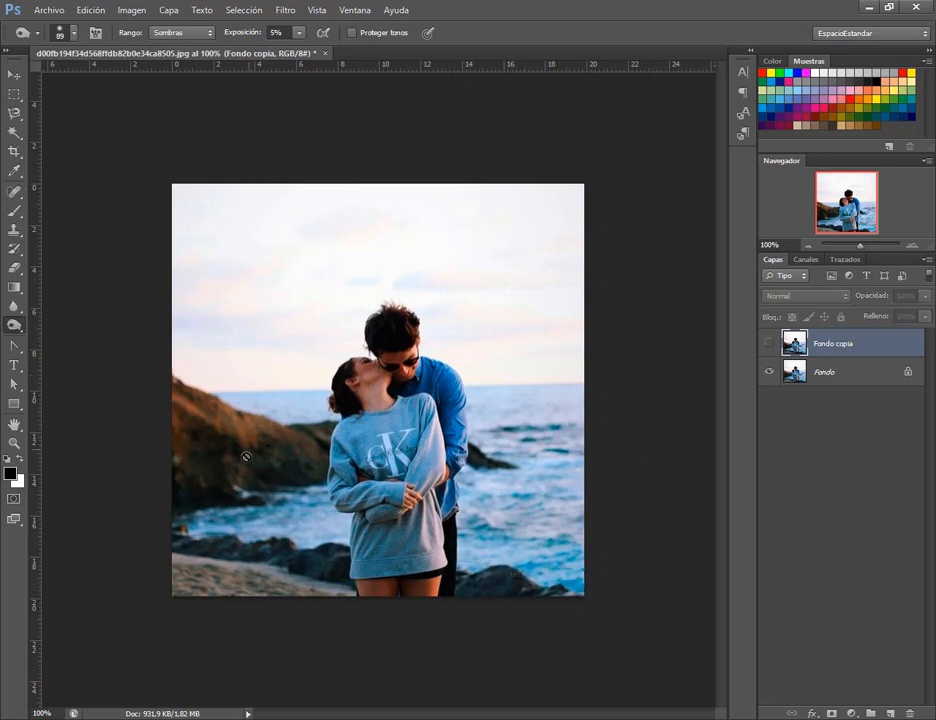
left_click(771, 344)
left_click(771, 344)
left_click(771, 344)
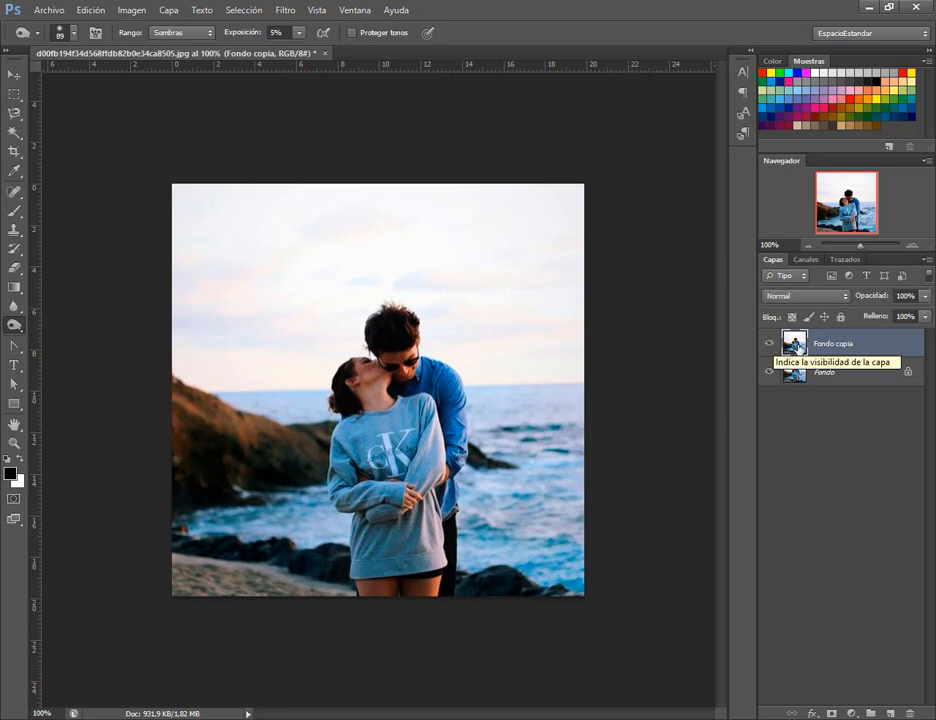
Set the Burn tool's range to Medios tonos and darken the midtones of the photo.
left_click(183, 34)
left_click(171, 59)
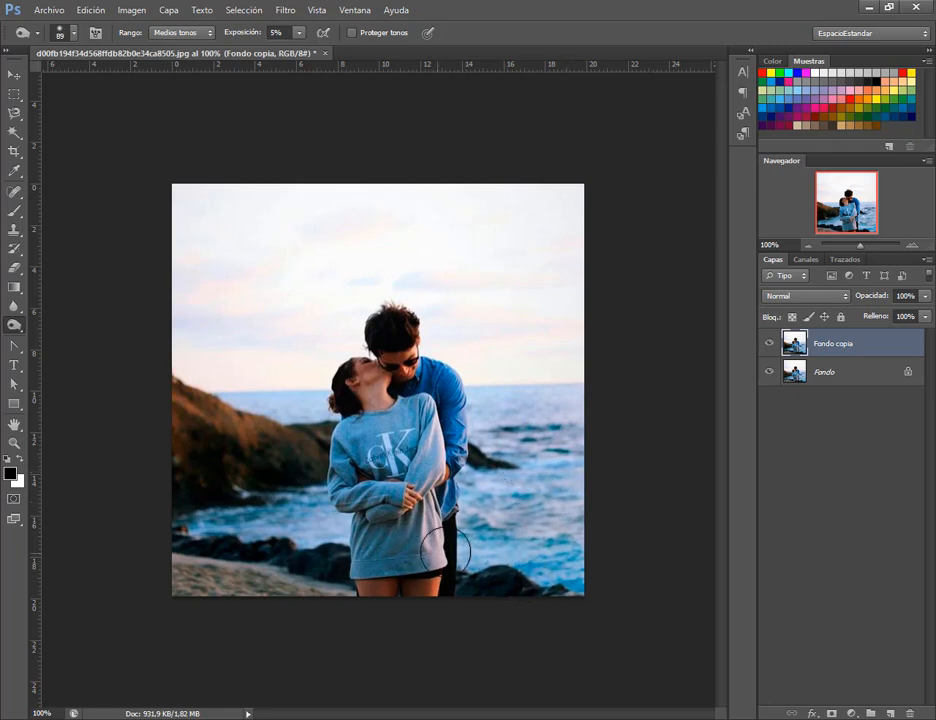
Burn the highlights of the sweater, the sea and the horizon sky with the range set to Iluminaciones and the exposure to 33%.
left_click(170, 33)
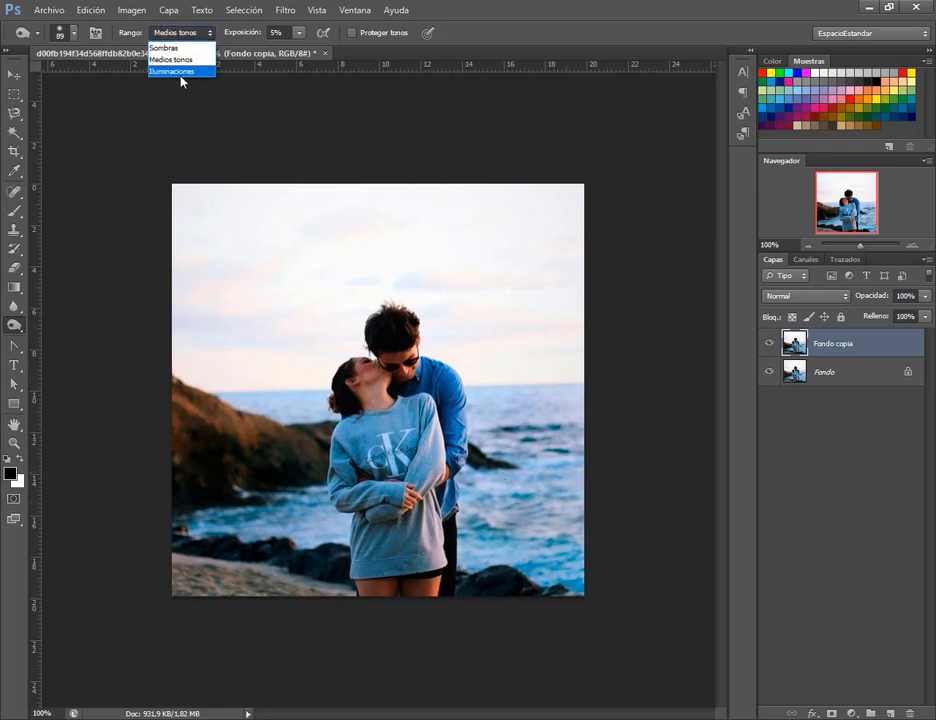
left_click(176, 71)
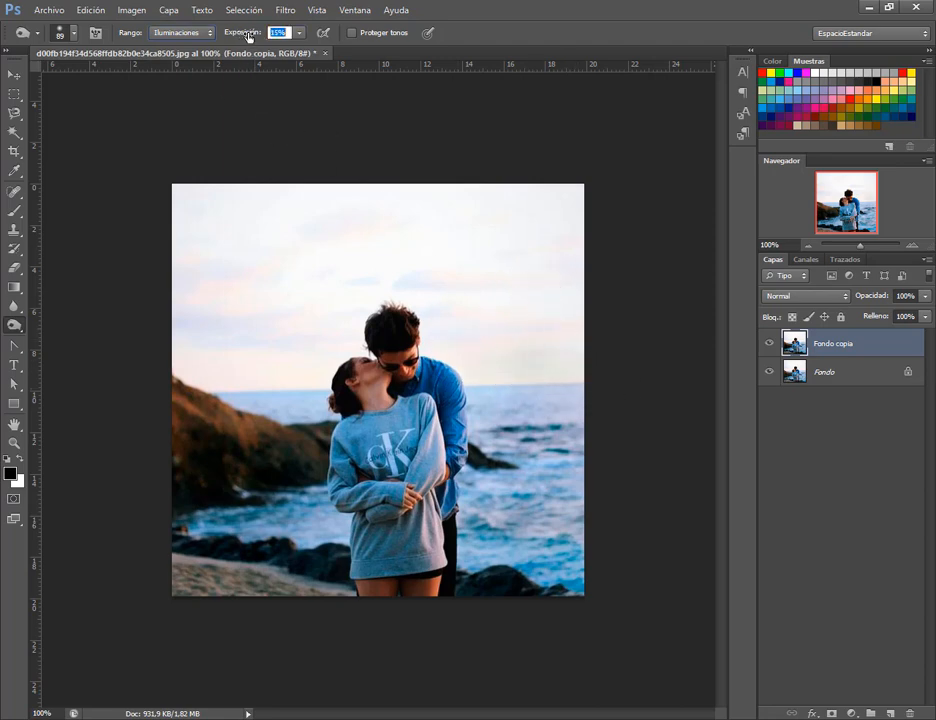
left_click_drag(249, 37, 250, 37)
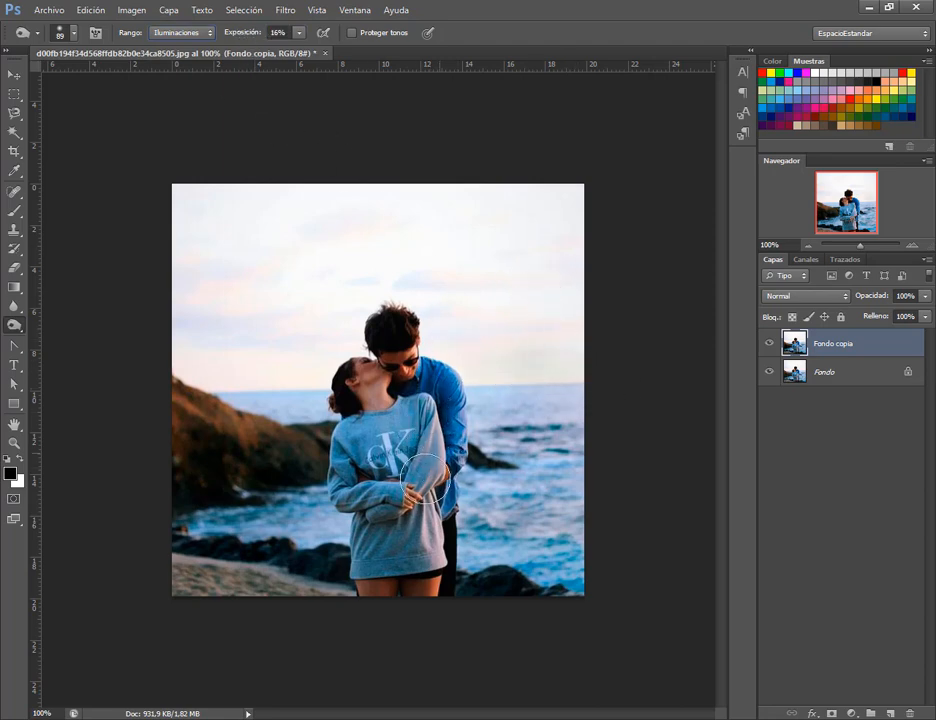
left_click_drag(245, 36, 254, 36)
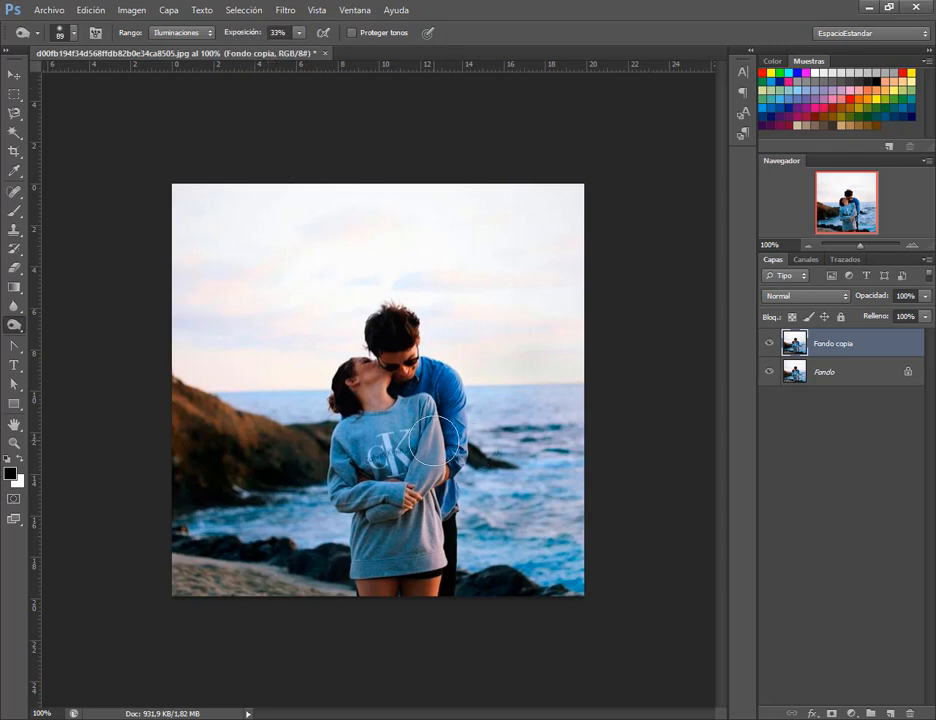
mouse_move(436, 440)
left_mouse_down()
mouse_move(428, 542)
mouse_move(422, 531)
mouse_move(378, 557)
mouse_move(435, 542)
mouse_move(393, 552)
mouse_move(420, 532)
mouse_move(430, 450)
mouse_move(399, 415)
mouse_move(355, 437)
mouse_move(381, 426)
mouse_move(402, 431)
mouse_move(411, 409)
mouse_move(358, 449)
mouse_move(406, 441)
mouse_move(366, 461)
mouse_move(377, 490)
left_mouse_up()
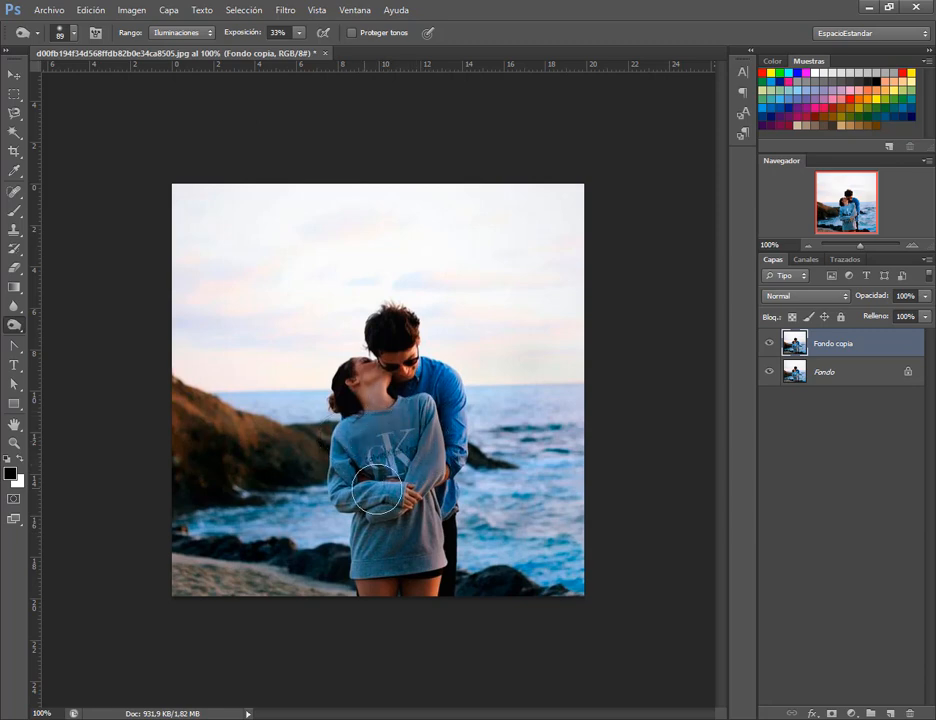
mouse_move(450, 600)
left_mouse_down()
mouse_move(462, 393)
mouse_move(462, 465)
mouse_move(449, 377)
mouse_move(442, 449)
left_mouse_up()
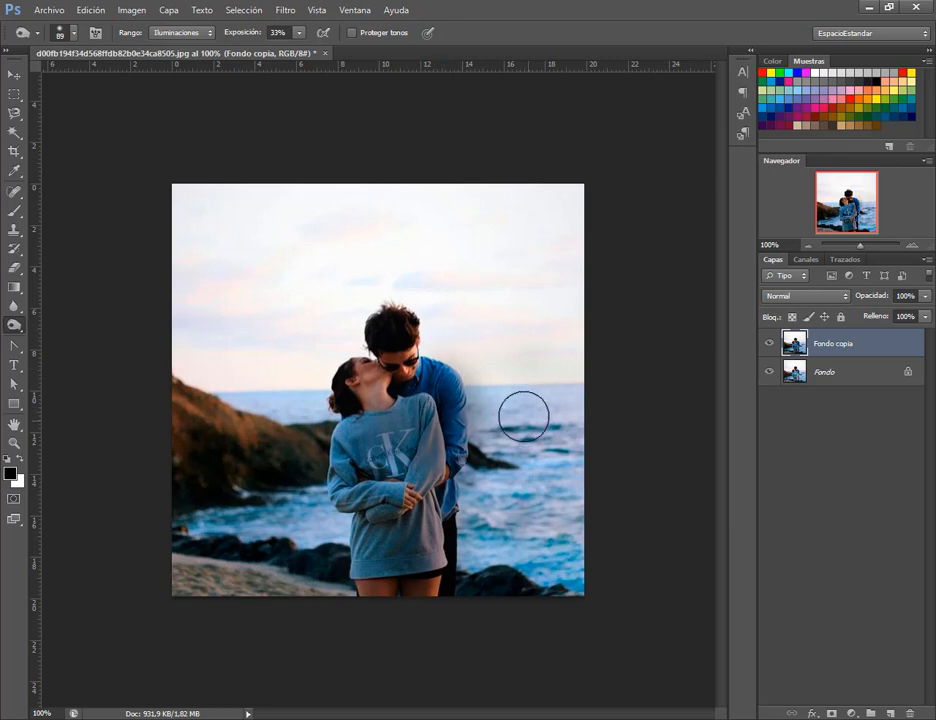
mouse_move(523, 416)
left_mouse_down()
mouse_move(568, 435)
mouse_move(546, 409)
mouse_move(479, 418)
mouse_move(508, 500)
mouse_move(483, 492)
mouse_move(481, 550)
mouse_move(525, 562)
mouse_move(567, 558)
mouse_move(549, 390)
mouse_move(598, 392)
mouse_move(513, 389)
mouse_move(468, 261)
mouse_move(464, 354)
mouse_move(512, 401)
mouse_move(471, 405)
mouse_move(530, 411)
mouse_move(562, 489)
mouse_move(486, 491)
mouse_move(470, 542)
mouse_move(480, 554)
mouse_move(570, 574)
mouse_move(539, 521)
mouse_move(528, 409)
mouse_move(557, 388)
mouse_move(563, 419)
mouse_move(488, 434)
mouse_move(490, 558)
mouse_move(600, 528)
mouse_move(583, 480)
left_mouse_up()
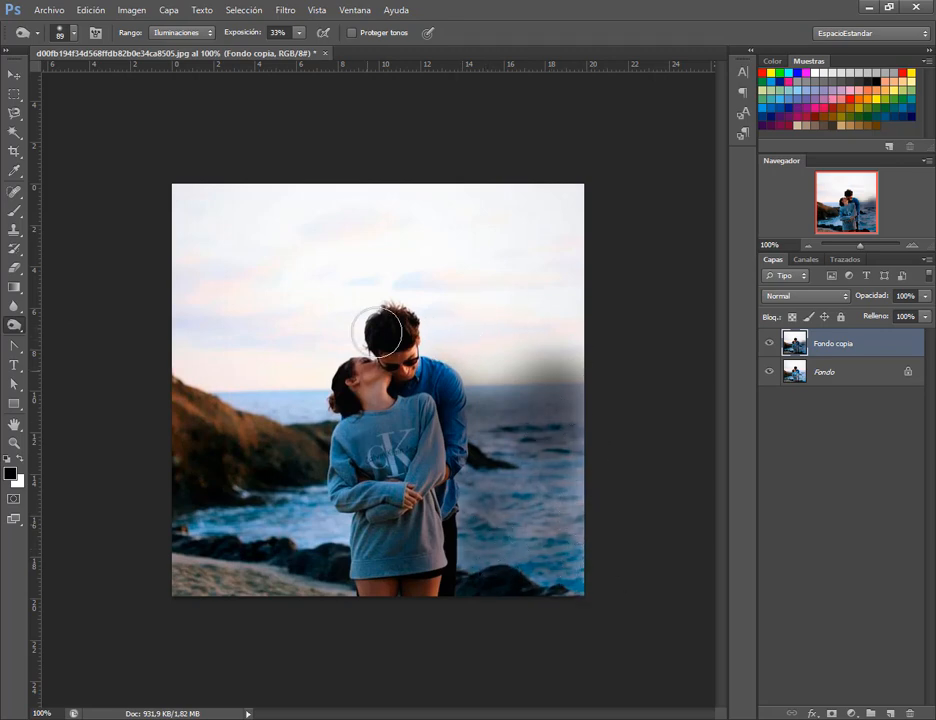
Delete the burned Fondo copia layer and duplicate the Fondo layer again.
mouse_move(806, 348)
left_mouse_down()
mouse_move(802, 665)
mouse_move(812, 709)
mouse_move(910, 713)
left_mouse_up()
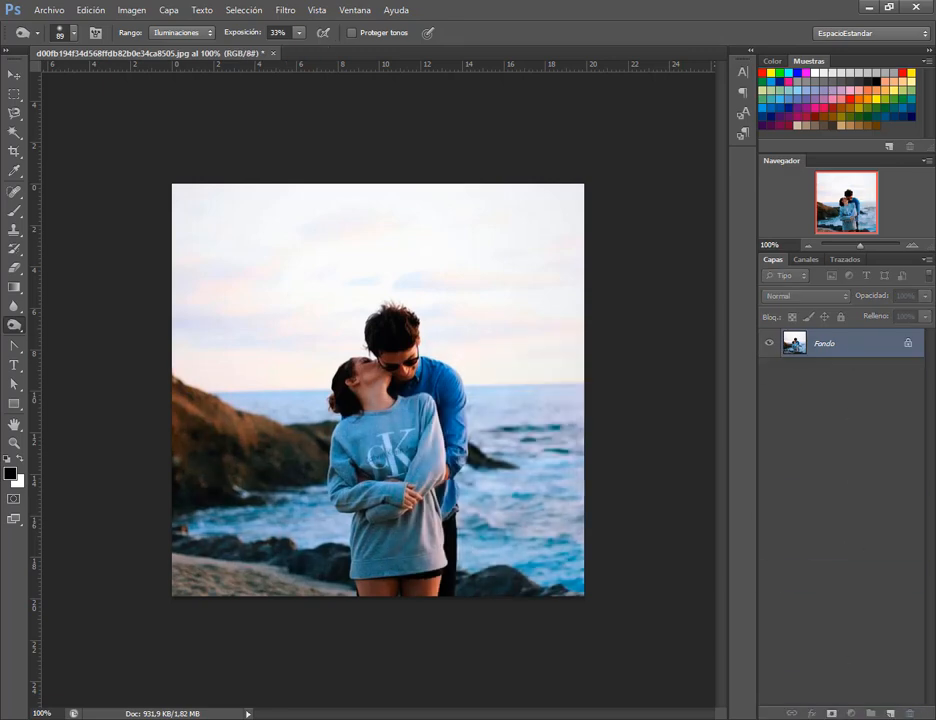
left_click_drag(853, 349, 890, 713)
Desaturate the sky, sea and rocks around the couple with the Sponge tool in Desaturar mode.
right_click(12, 326)
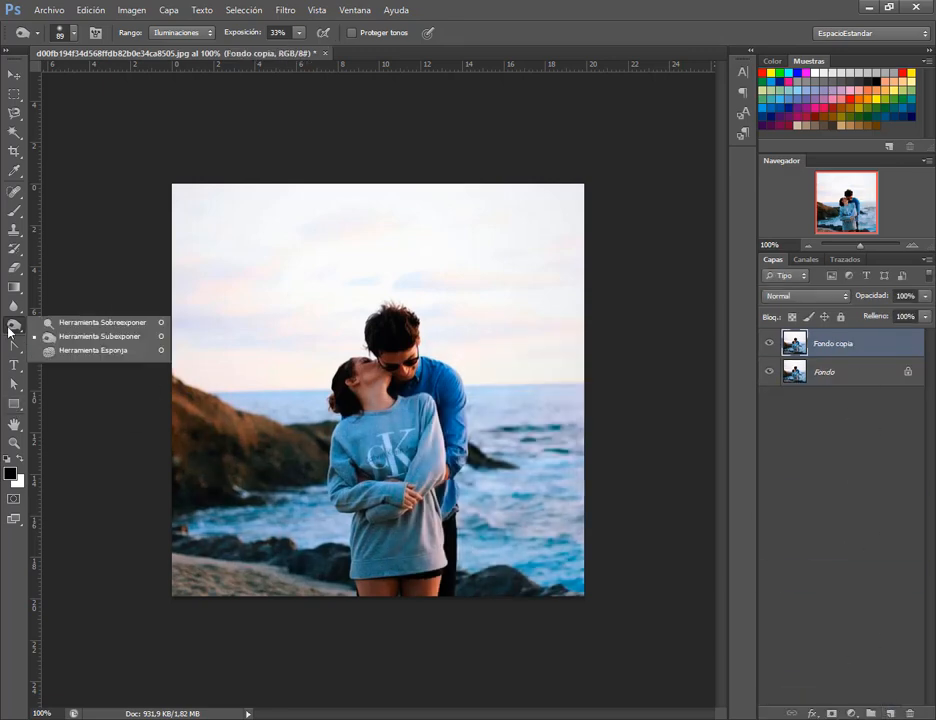
left_click(103, 351)
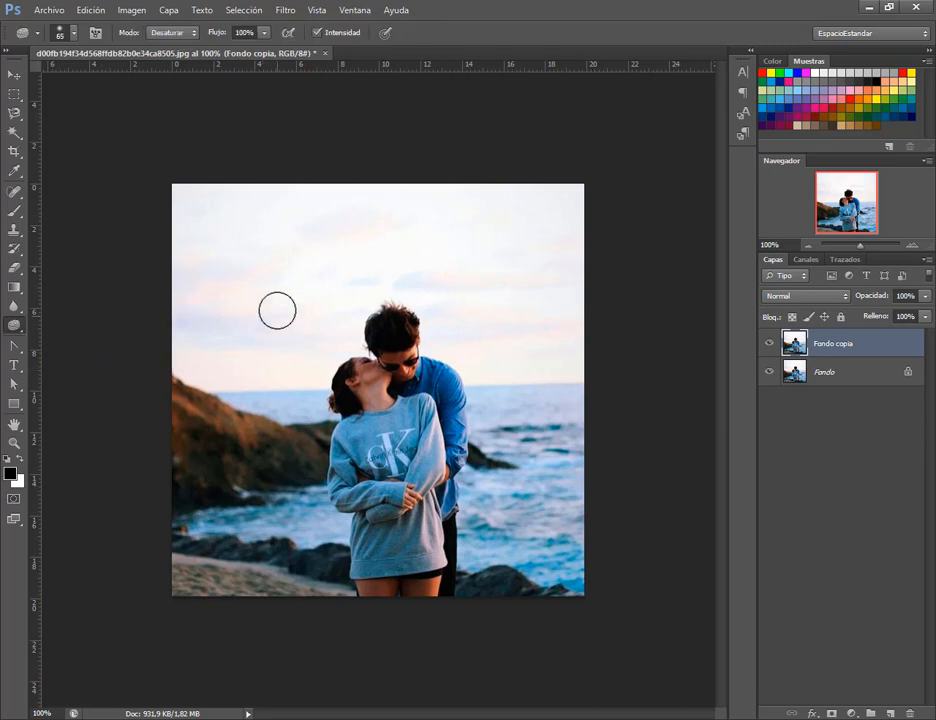
left_click(172, 33)
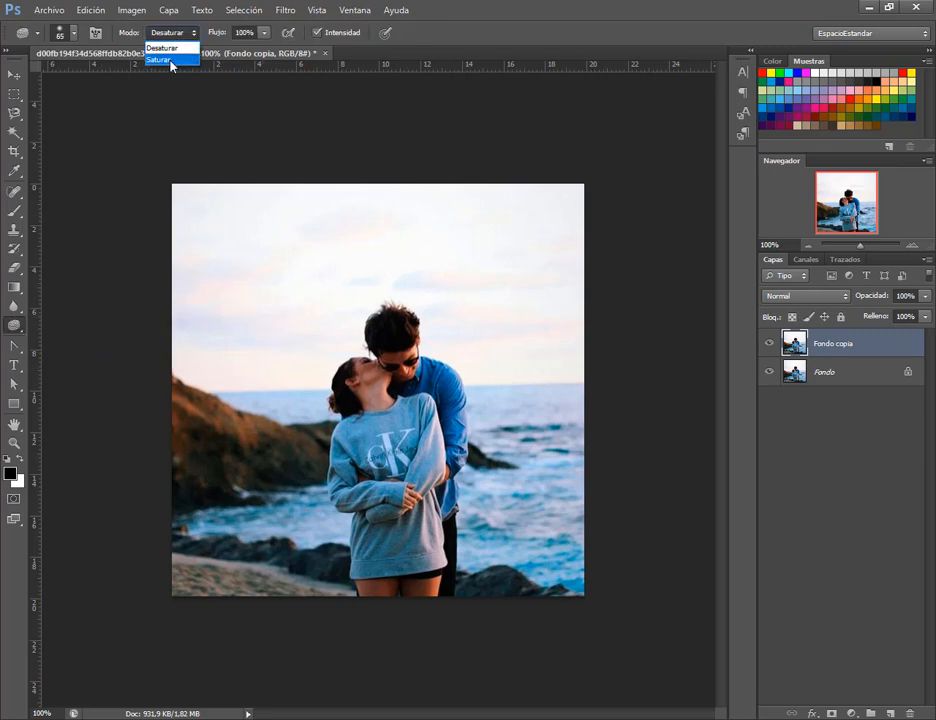
left_click(161, 48)
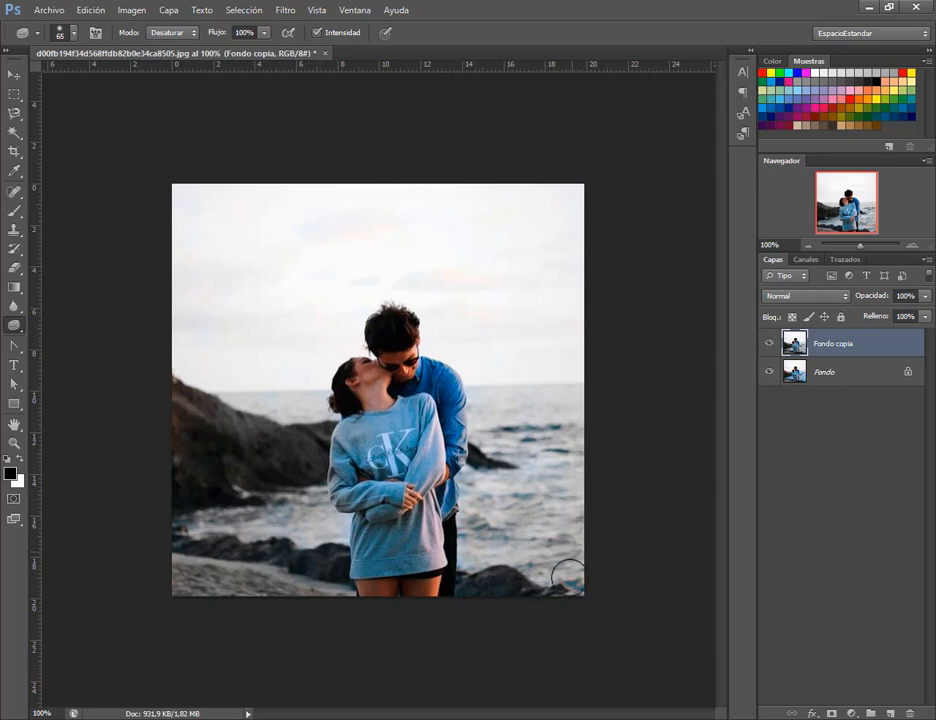
Enlarge the Sponge brush to 89 px and remove the remaining color from the sky, sea and rocks.
right_click(586, 499)
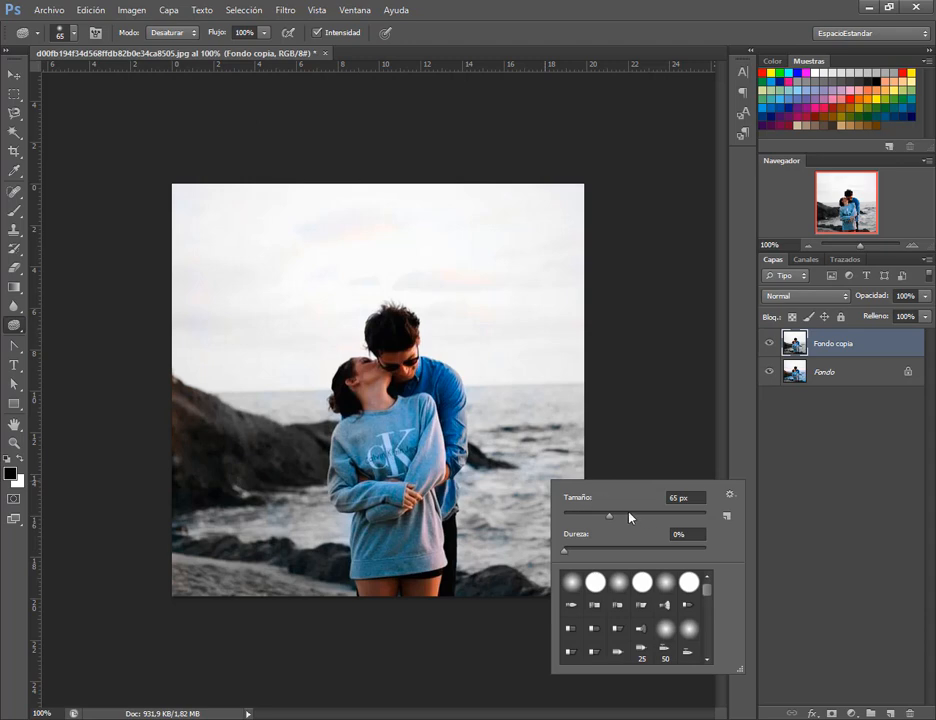
left_click(631, 517)
key("Tab")
key("Return")
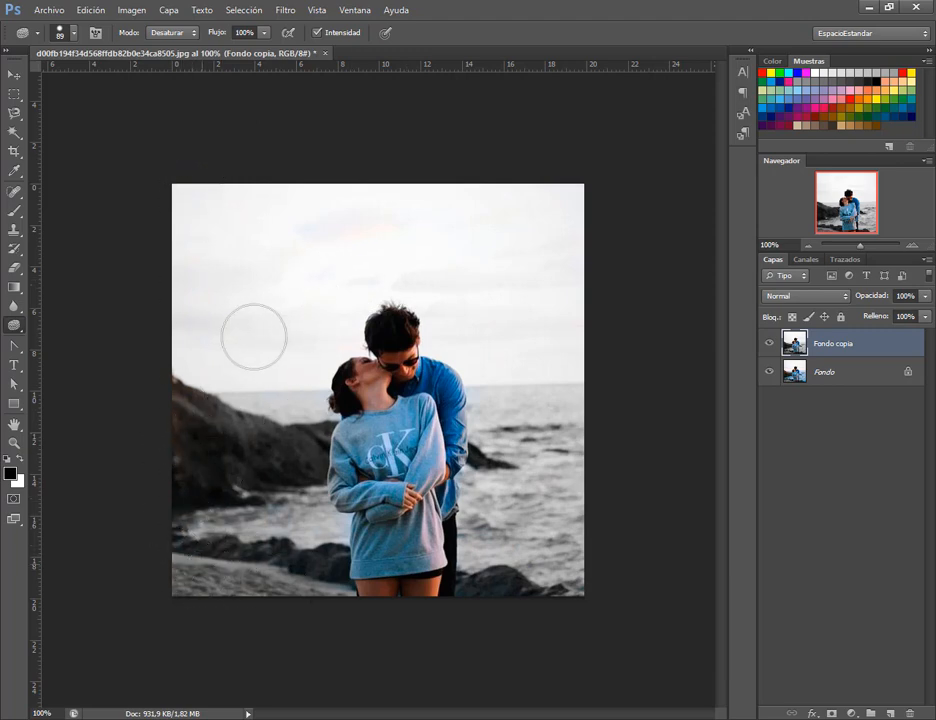
Saturate the couple's clothes and skin with the Sponge tool in Saturar mode.
left_click(169, 33)
left_click(167, 57)
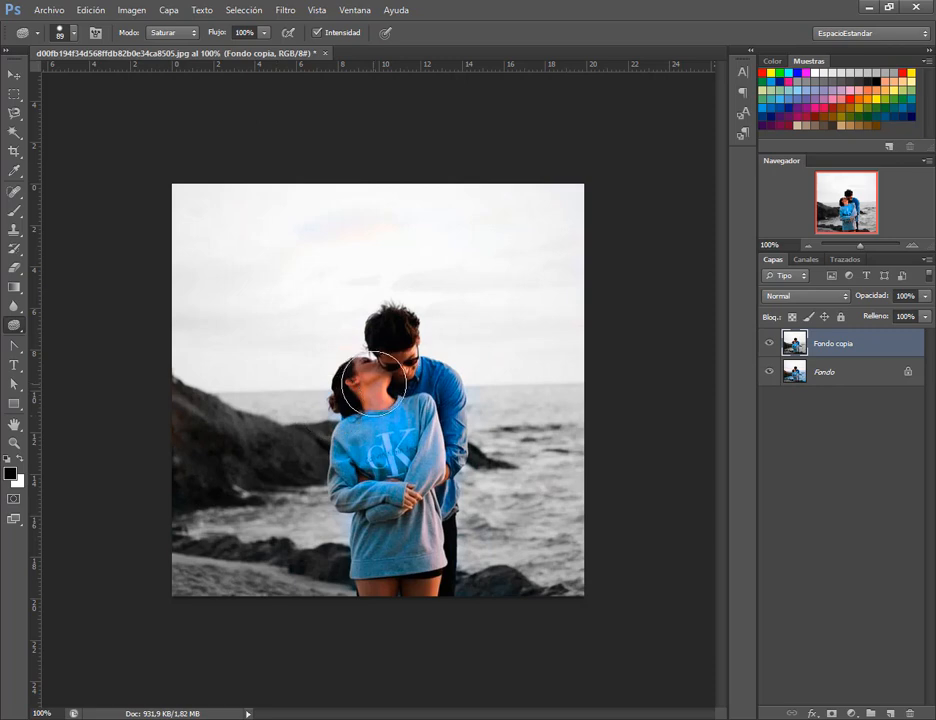
mouse_move(374, 383)
left_mouse_down()
mouse_move(394, 354)
mouse_move(441, 408)
mouse_move(411, 538)
mouse_move(374, 581)
mouse_move(358, 438)
mouse_move(396, 565)
mouse_move(435, 525)
mouse_move(392, 377)
left_mouse_up()
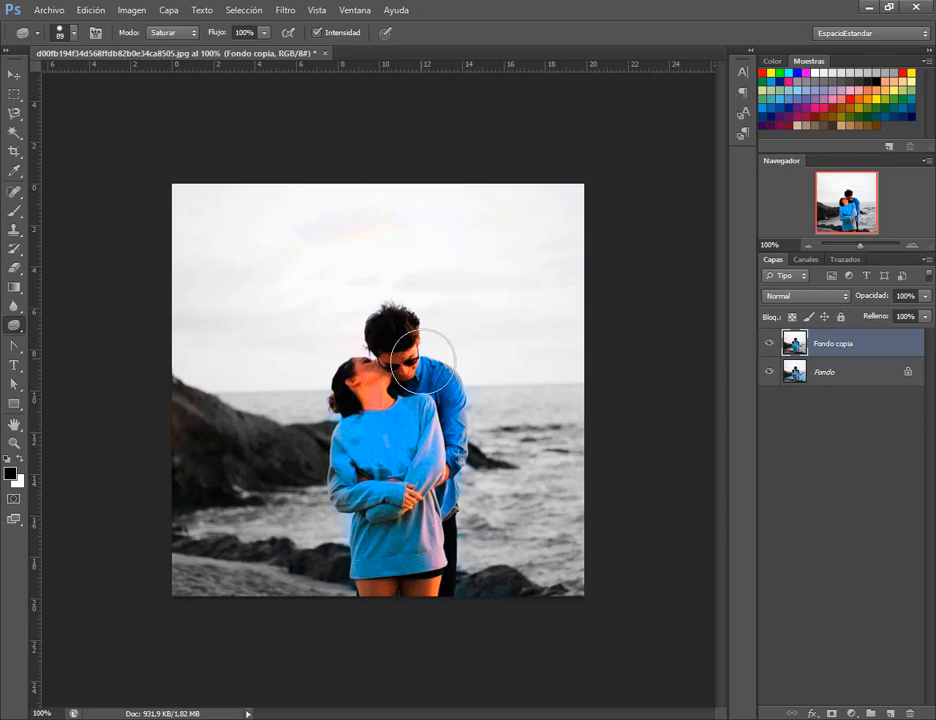
Undo the last Sponge stroke on the sweater and soften the Sponge to 29% flow and 0% hardness.
key("ctrl+z")
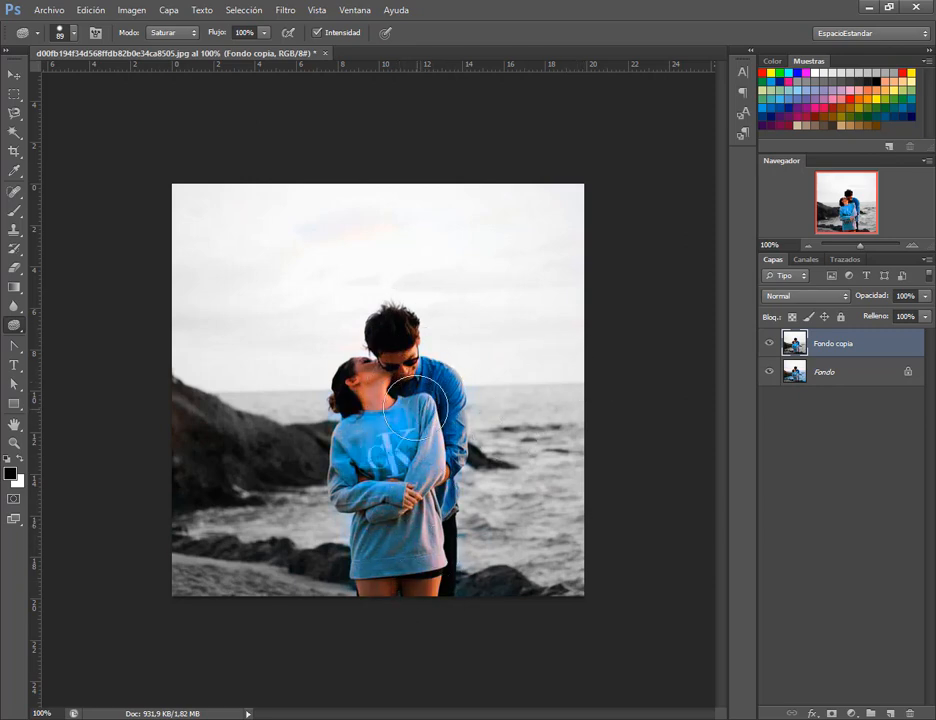
left_click_drag(221, 37, 172, 40)
right_click(400, 432)
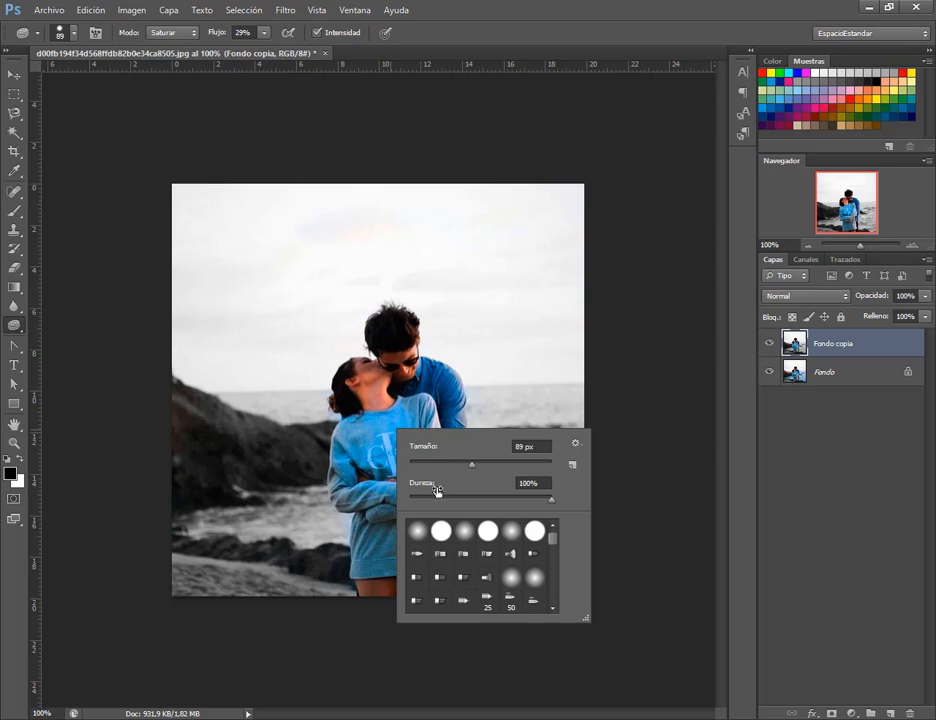
left_click_drag(437, 491, 404, 507)
key("Return")
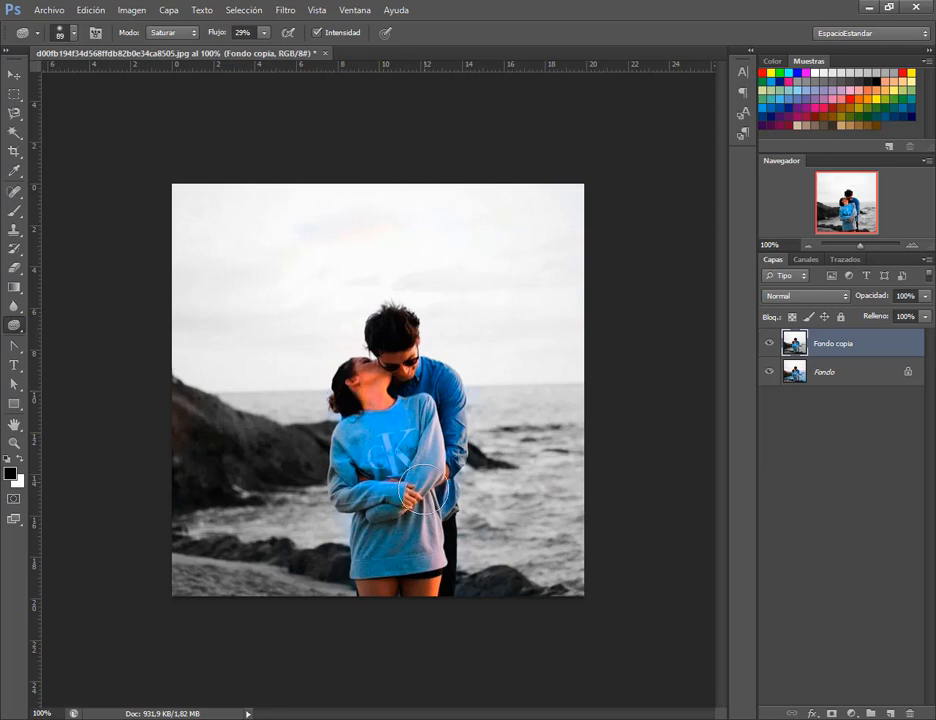
Paint over the sweater with the Sponge in Saturar mode and lower its flow to 22%.
left_click_drag(423, 447, 435, 387)
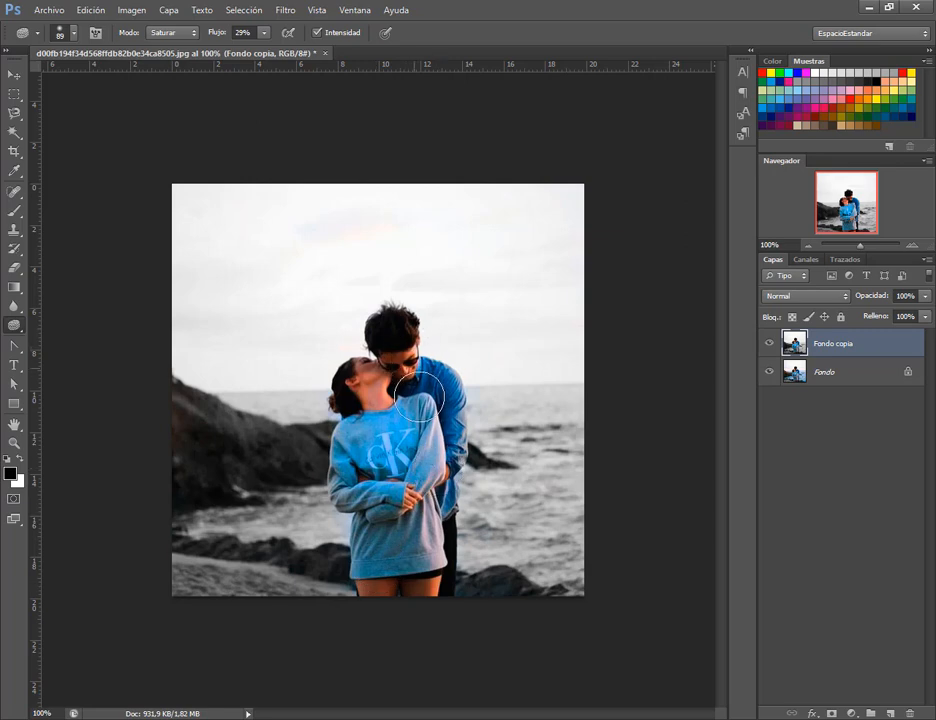
left_click(210, 38)
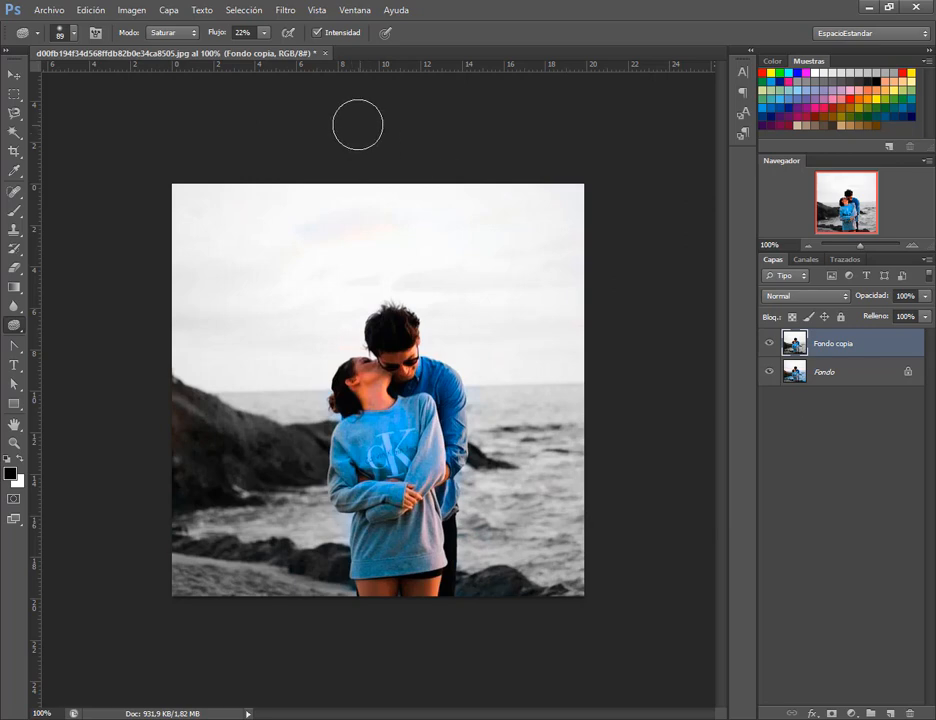
Close the couple photo without saving and open woman-1274056_1920.jpg from the exercise folder.
left_click(325, 54)
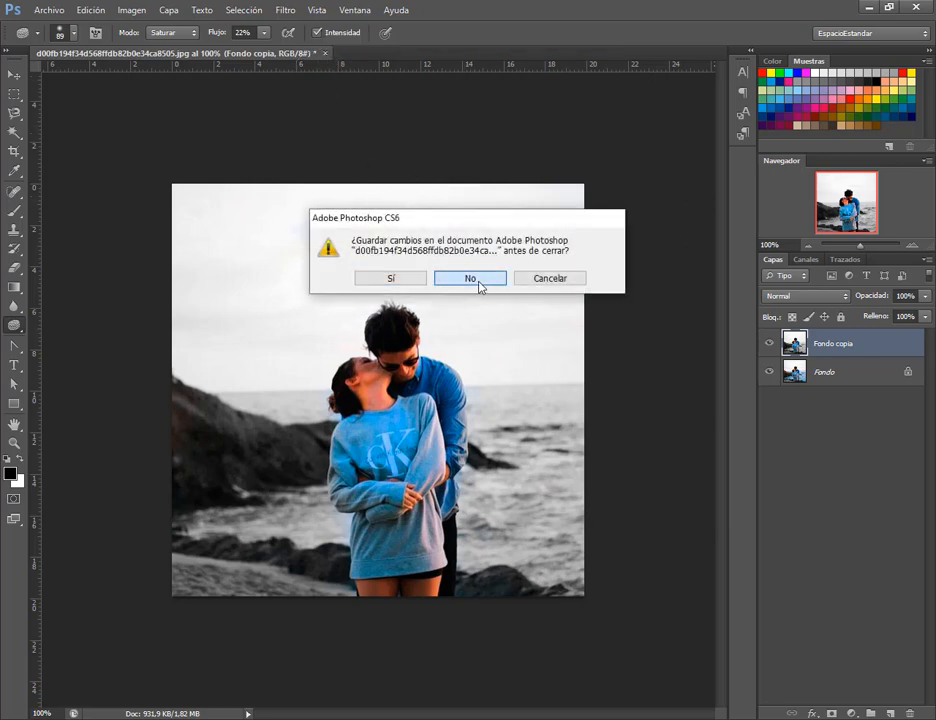
left_click(479, 281)
key("alt+Tab")
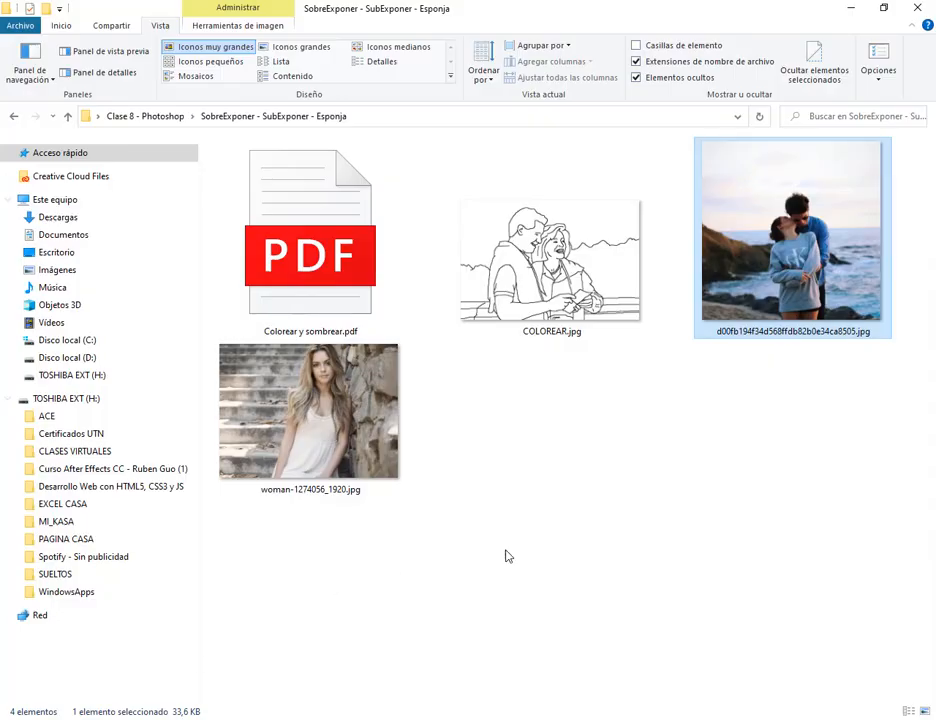
left_click_drag(390, 400, 460, 384)
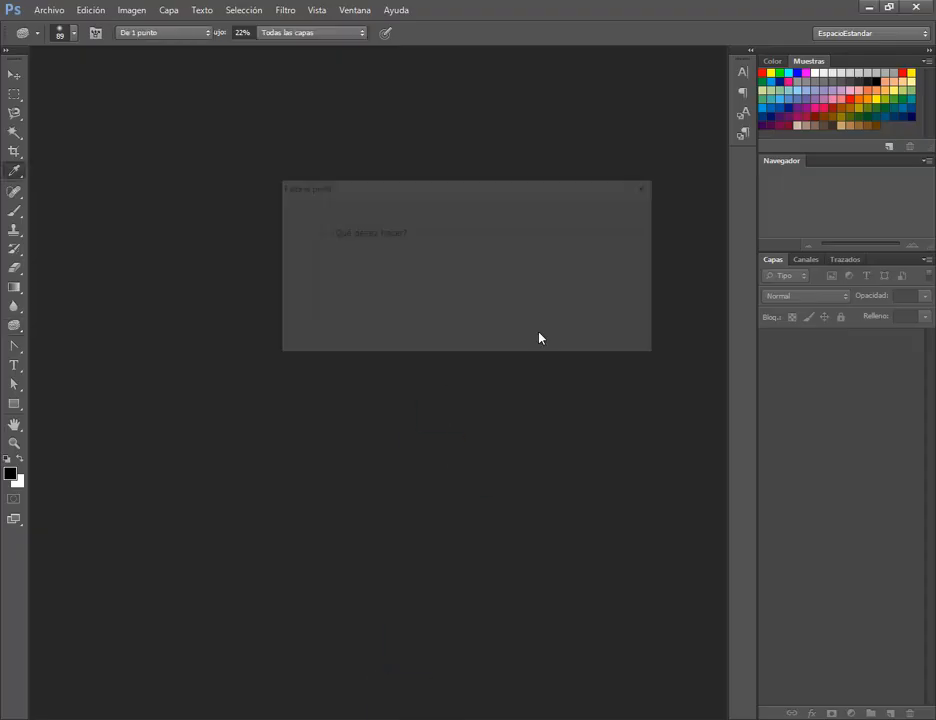
left_click(537, 345)
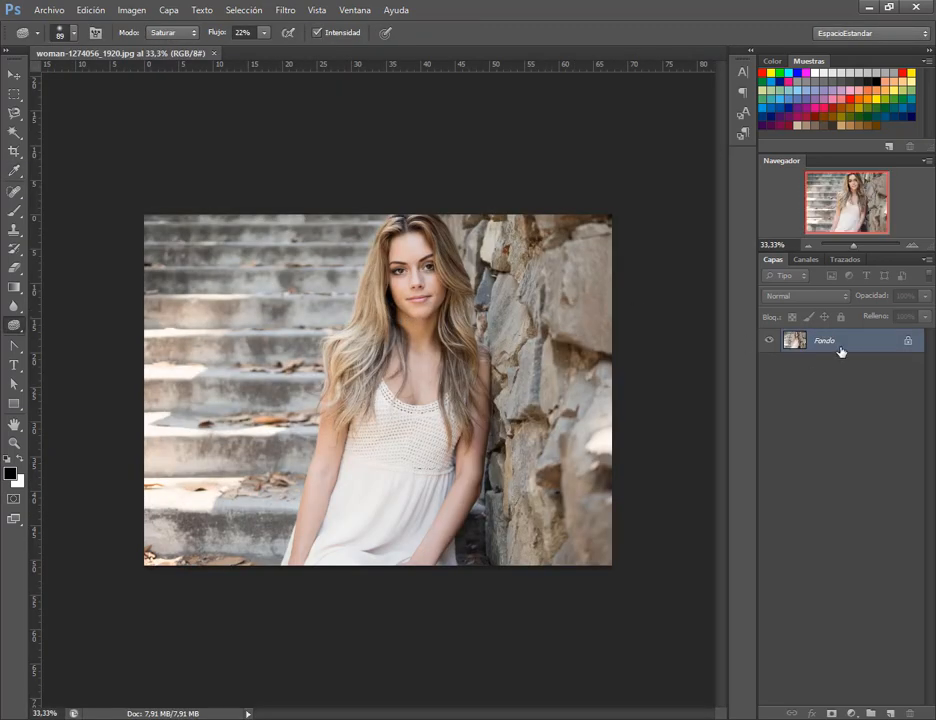
Duplicate the Fondo layer of the woman's photo.
left_click_drag(840, 350, 890, 715)
left_click_drag(856, 347, 890, 713)
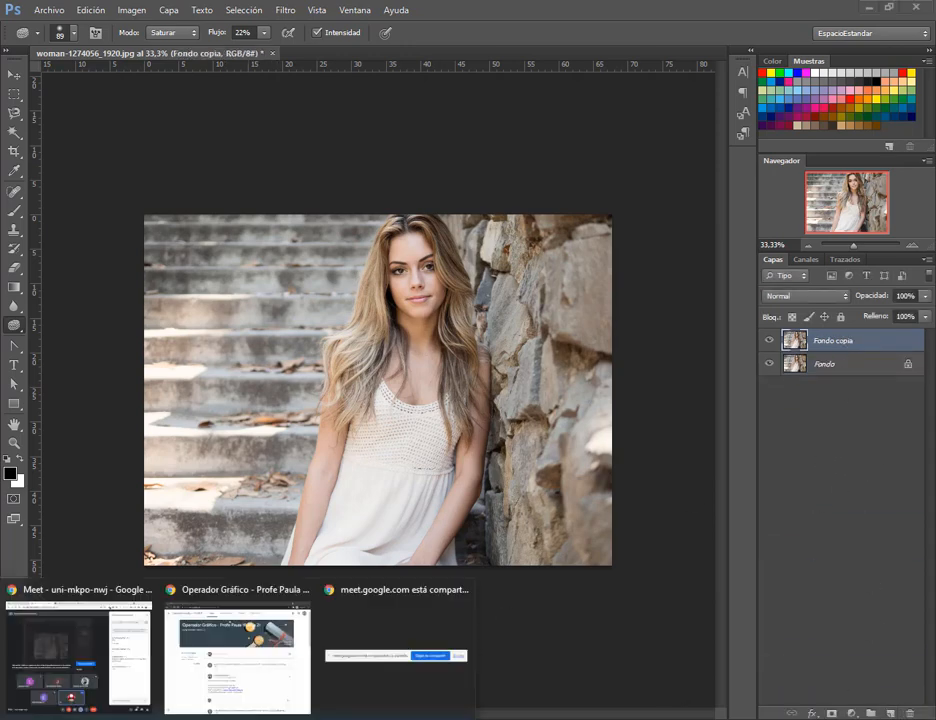
mouse_move(104, 674)
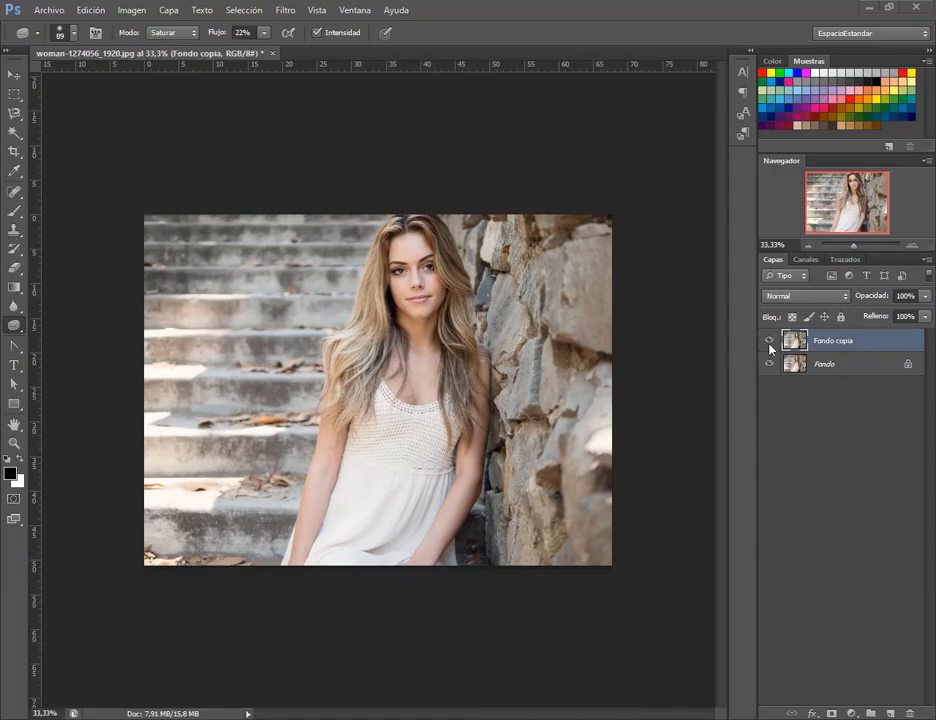
Choose the Dodge tool (Sobreexponer) and enlarge its brush to 87 px.
left_click(12, 330)
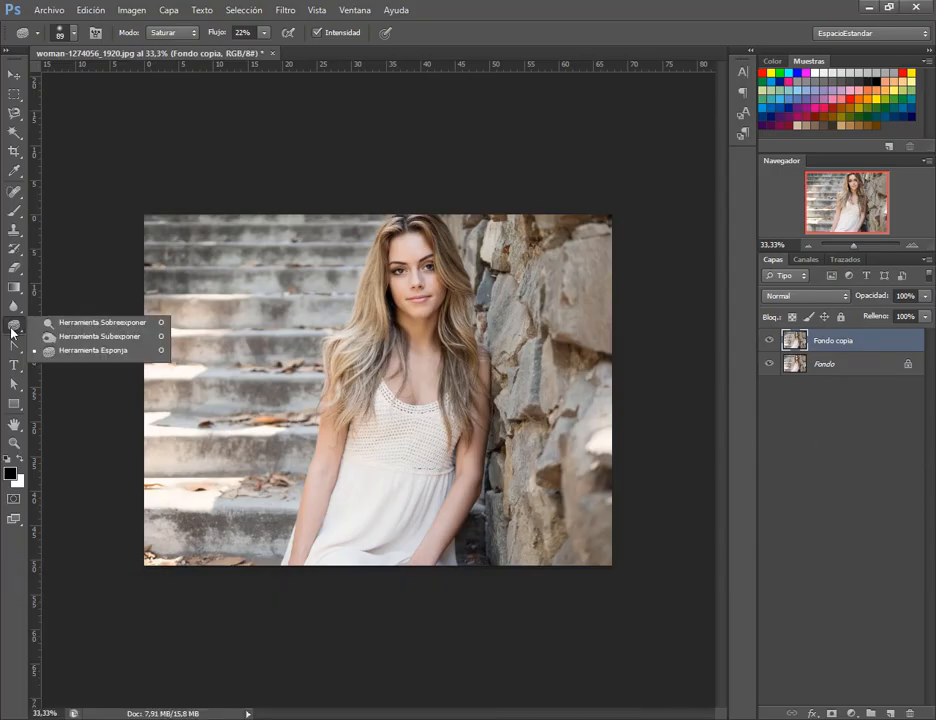
left_click(101, 323)
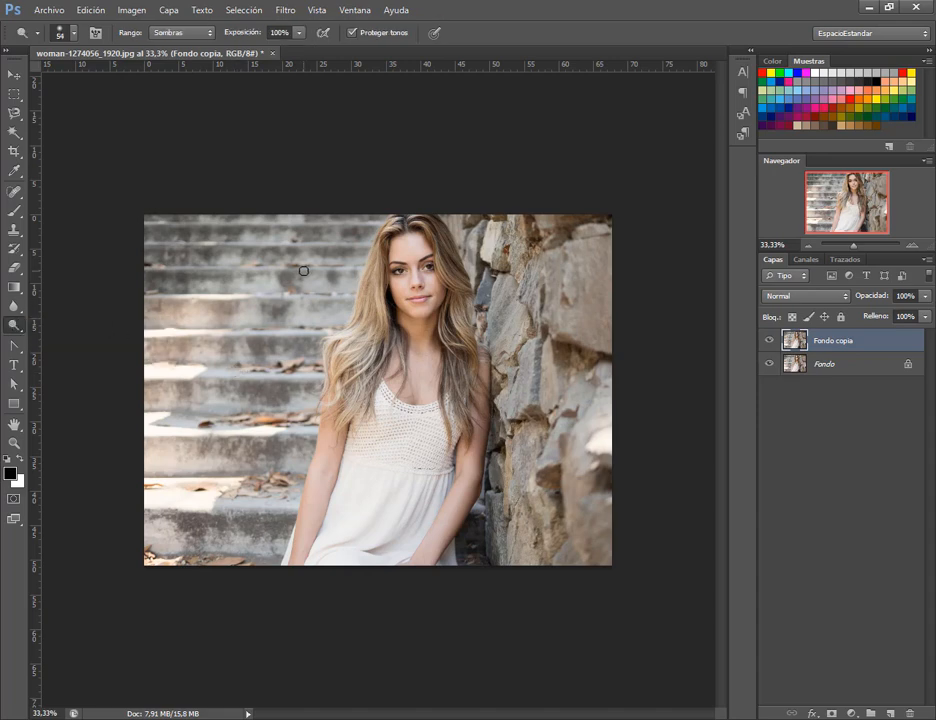
right_click(277, 395)
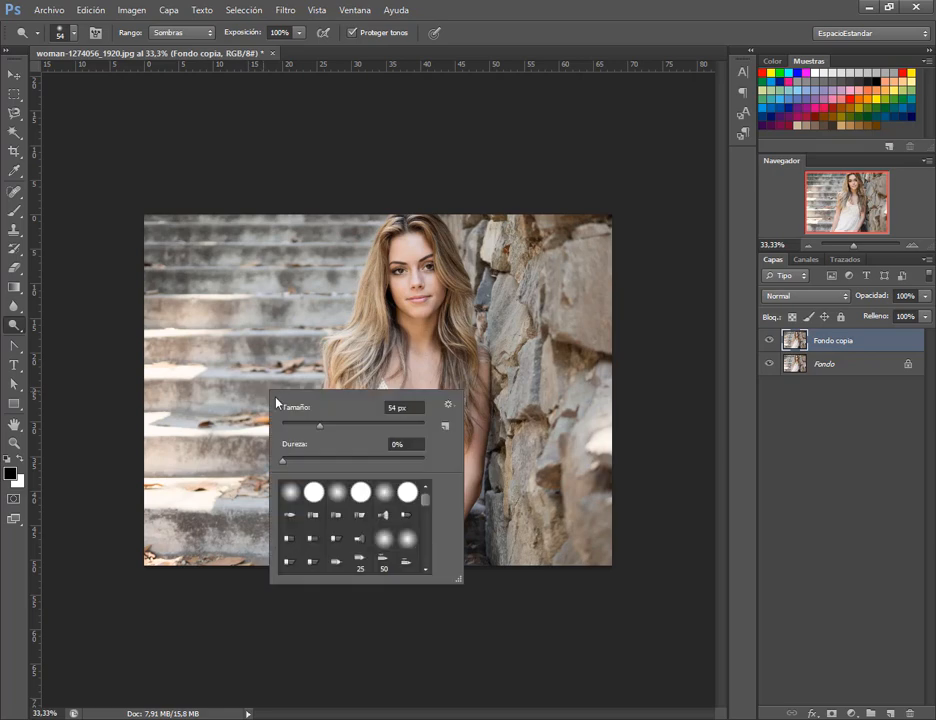
left_click_drag(328, 424, 344, 424)
left_click(254, 392)
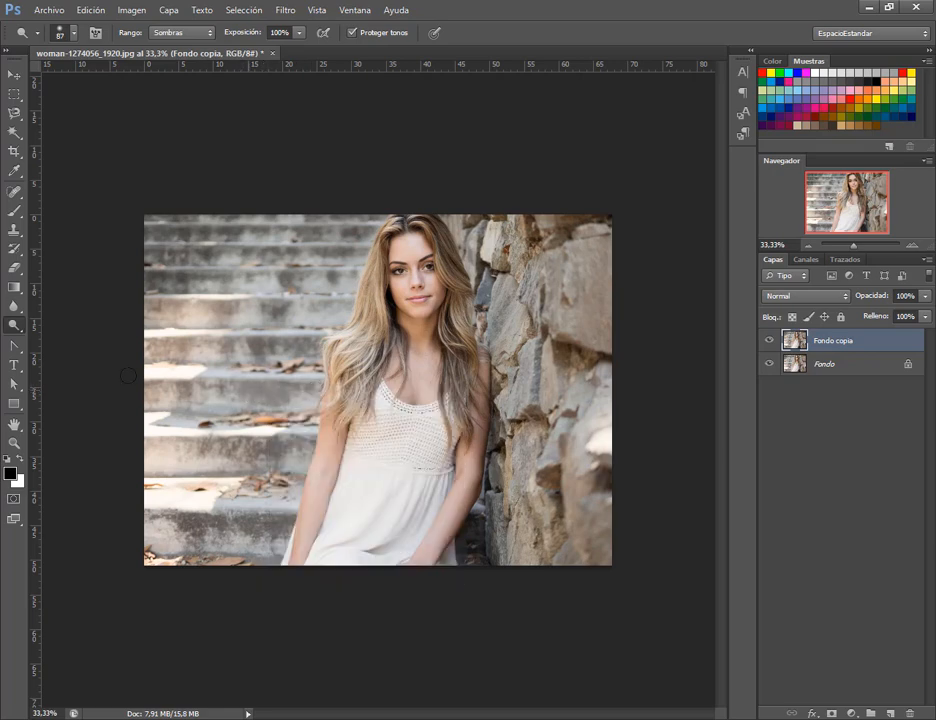
Switch through the Burn tool to the Sponge tool and tone down the woman's hair in Desaturar mode.
right_click(14, 325)
left_click(124, 344)
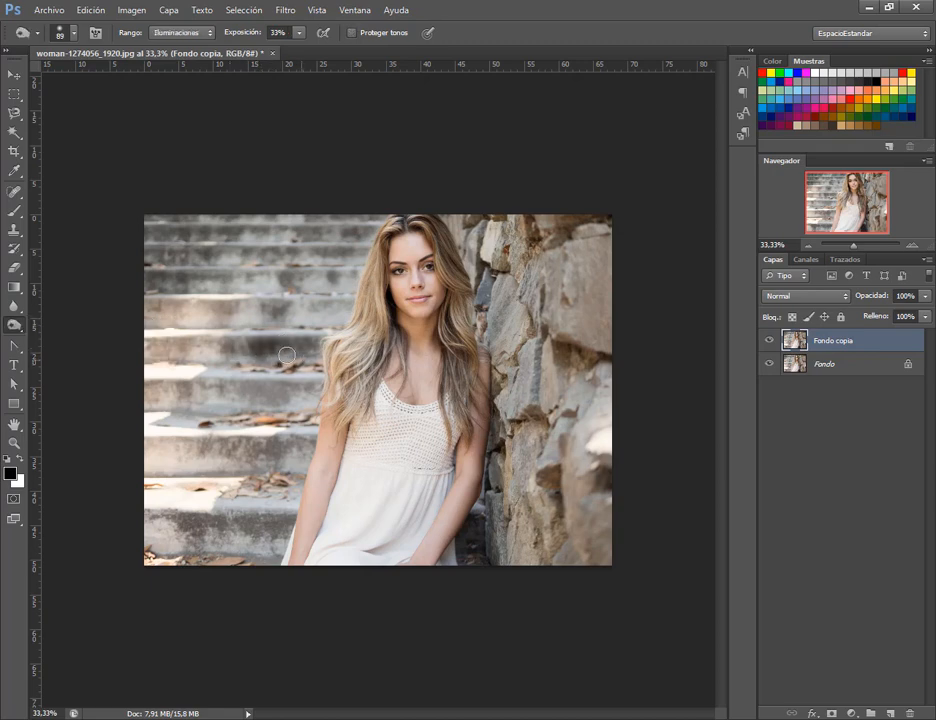
right_click(14, 326)
left_click(90, 350)
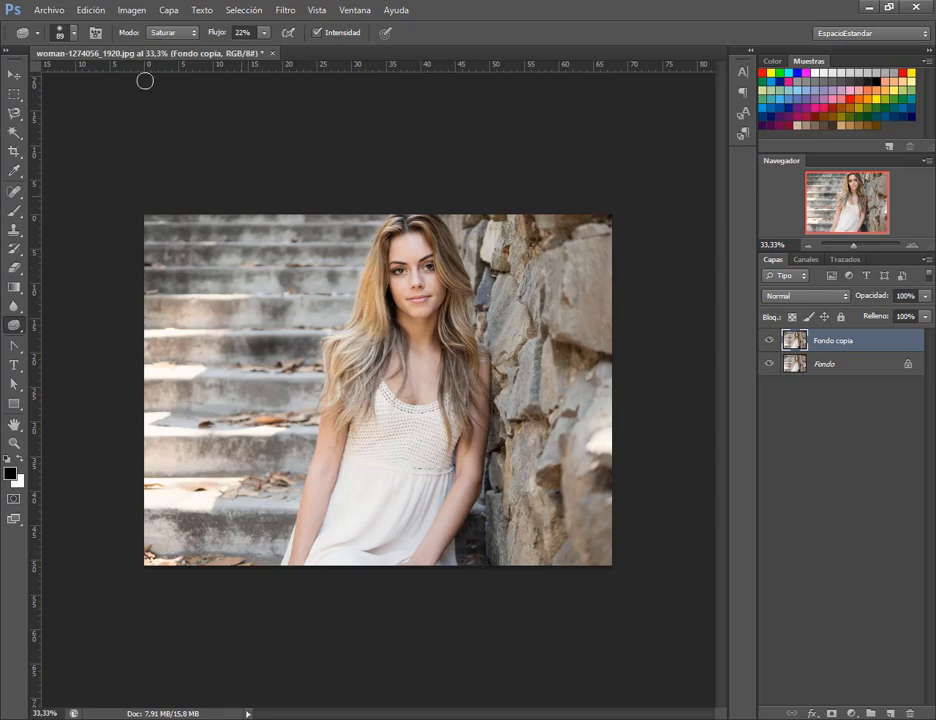
left_click(183, 38)
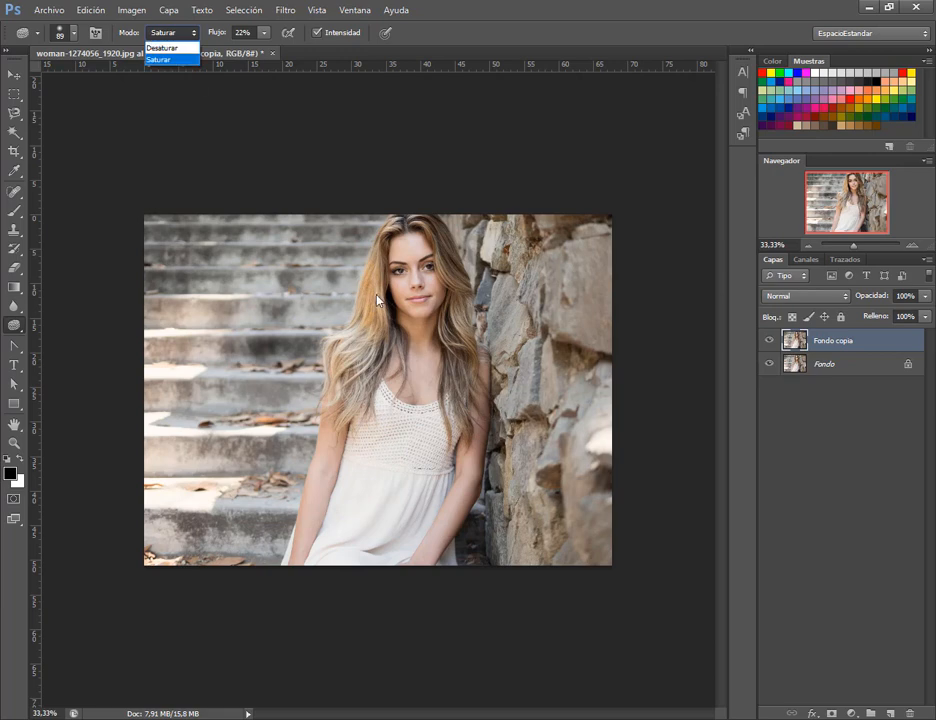
left_click(162, 48)
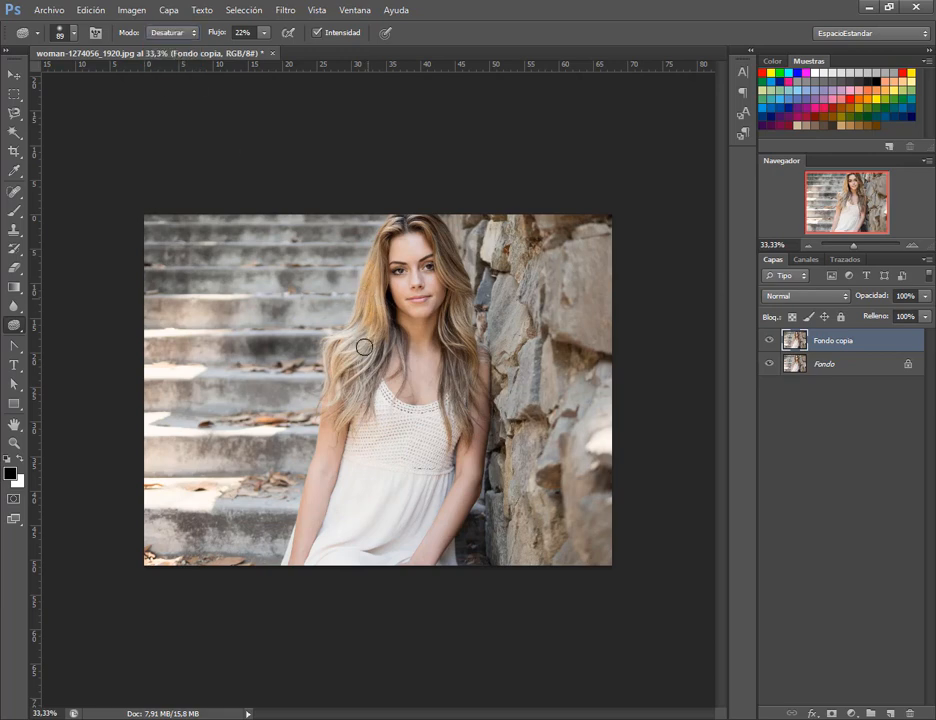
Set the Sponge mode to Saturar and intensify the colour of the woman's hair.
left_click(181, 37)
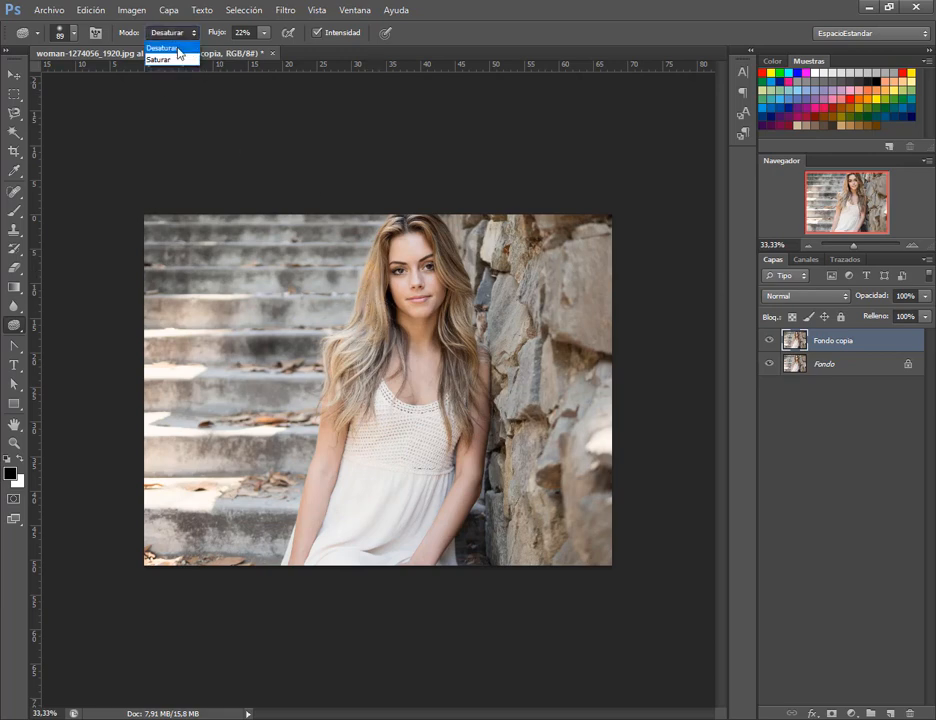
left_click(165, 43)
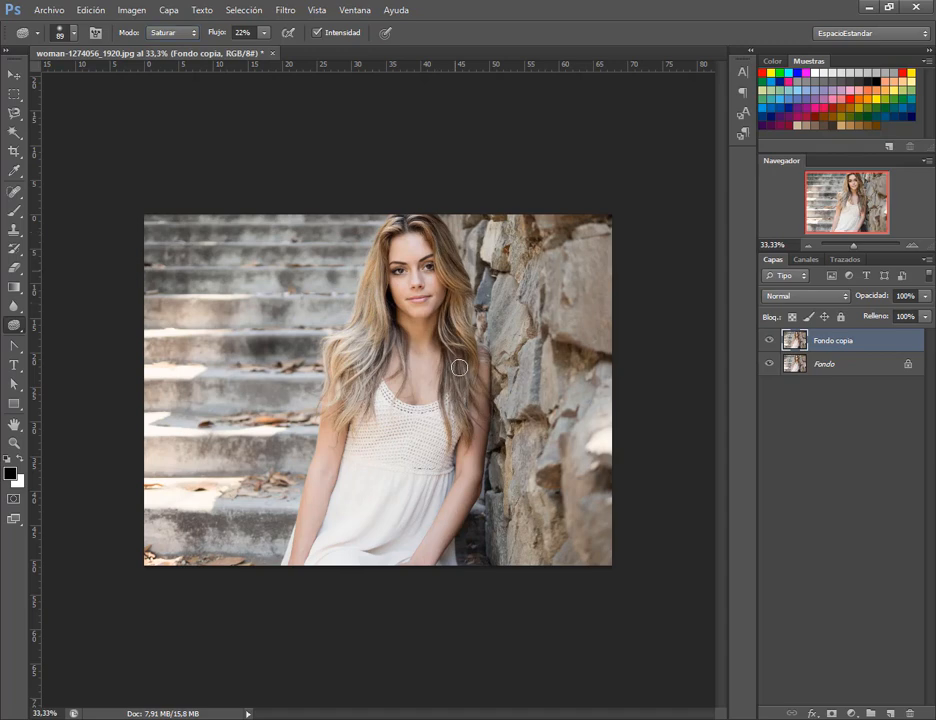
mouse_move(376, 283)
left_mouse_down()
mouse_move(367, 319)
mouse_move(376, 301)
mouse_move(384, 323)
mouse_move(359, 375)
mouse_move(341, 375)
mouse_move(336, 355)
mouse_move(356, 333)
mouse_move(357, 363)
mouse_move(364, 359)
mouse_move(383, 327)
left_mouse_up()
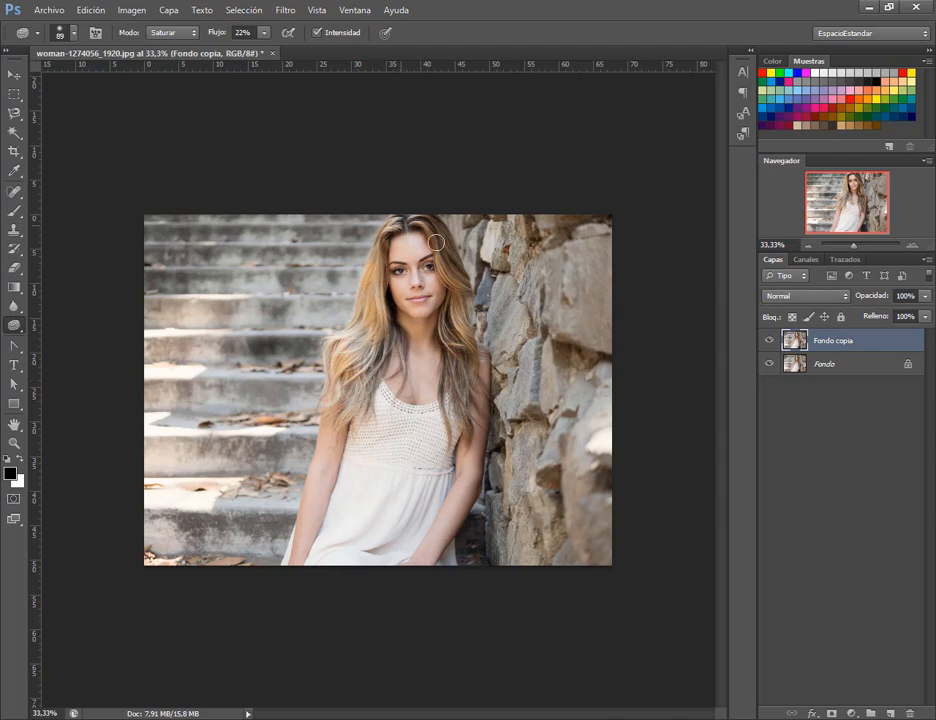
Enlarge the Sponge brush to 114 px and saturate the skin of the woman's arms.
right_click(361, 429)
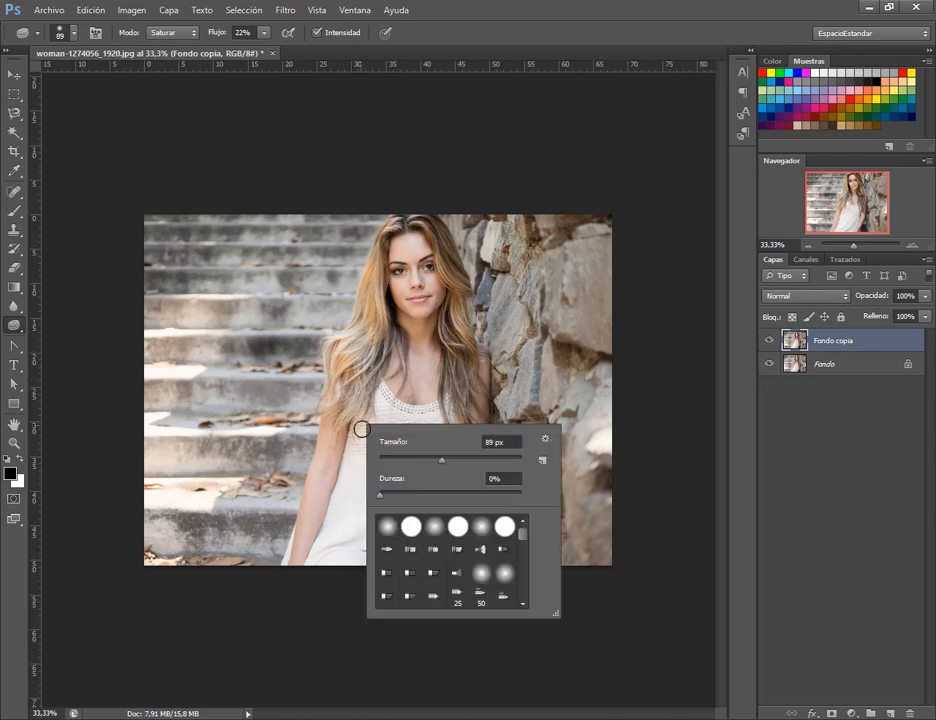
left_click(458, 460)
left_click(546, 7)
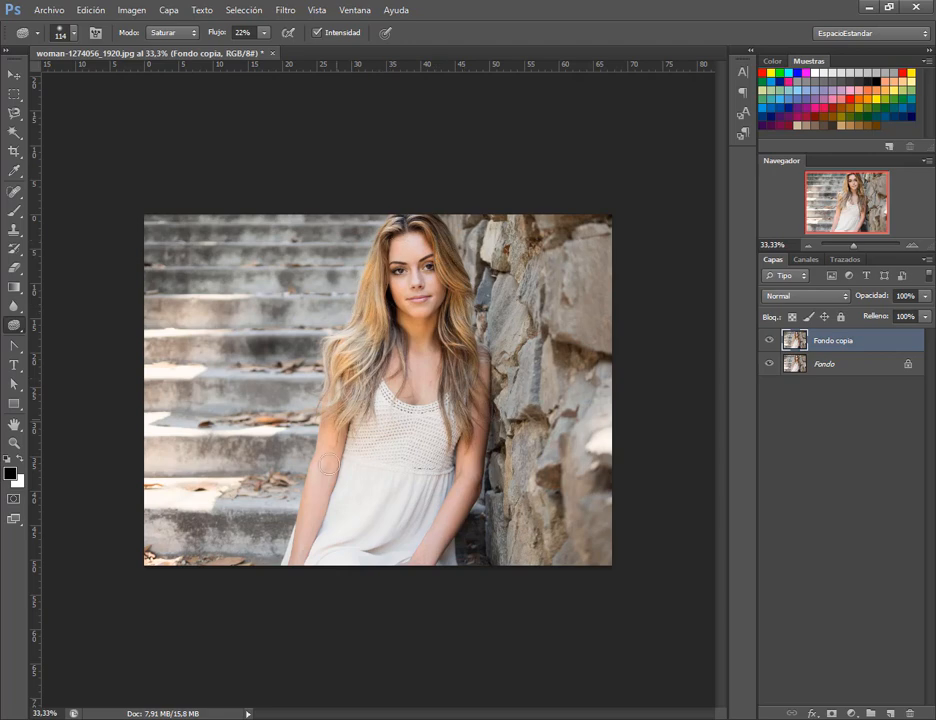
Toggle the visibility of the Fondo copia layer to compare the retouched photo with the original.
left_click(772, 344)
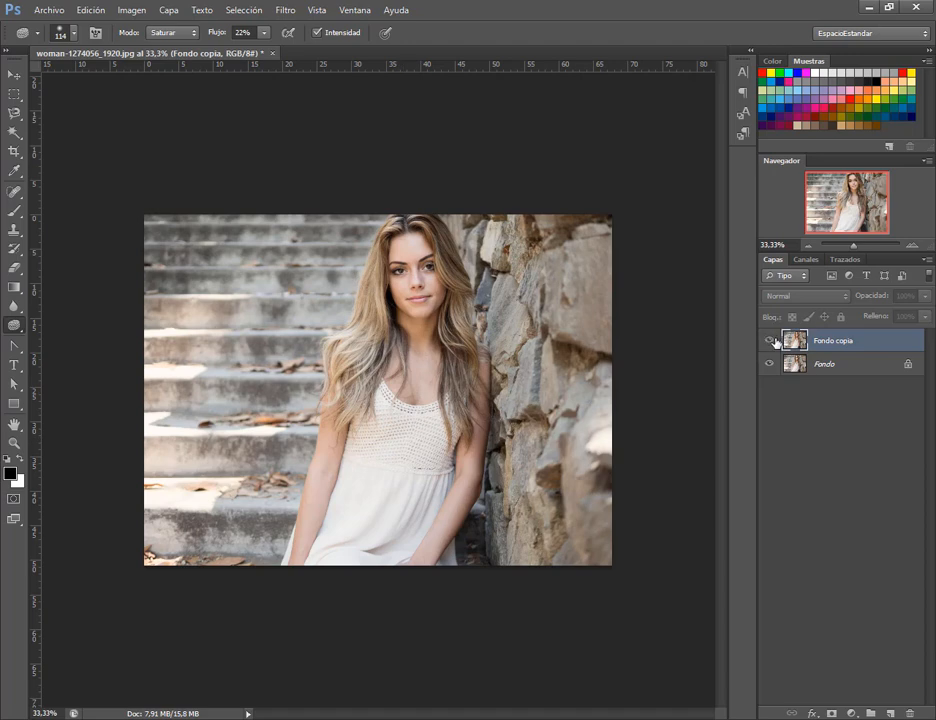
left_click(771, 342)
left_click(774, 342)
left_click(773, 342)
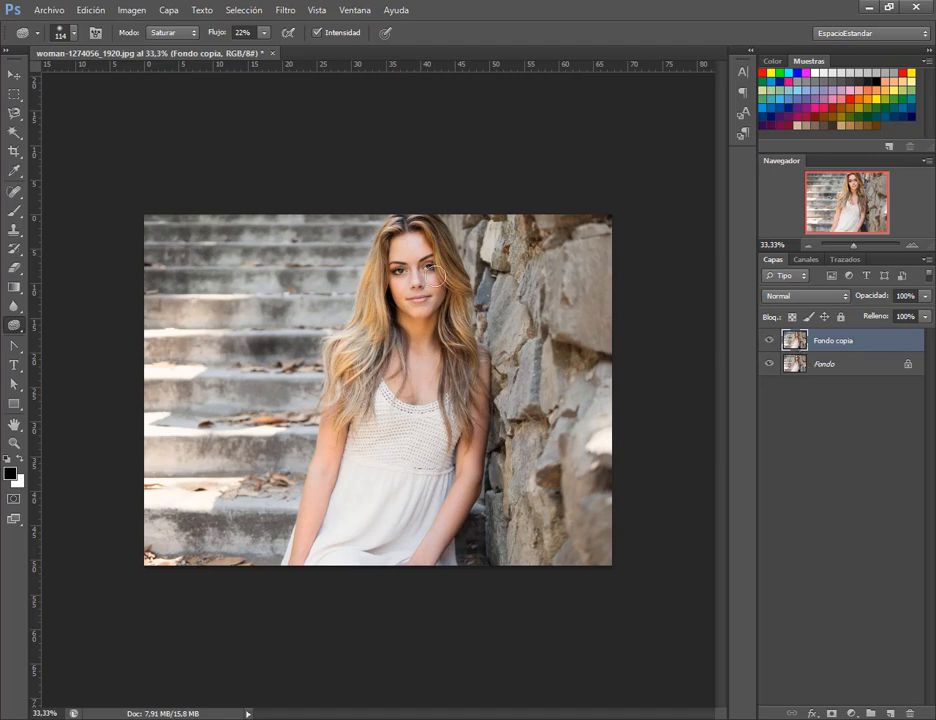
Close the woman's photo without saving and select COLOREAR.jpg in the exercise folder in File Explorer.
left_click(272, 52)
left_click(475, 276)
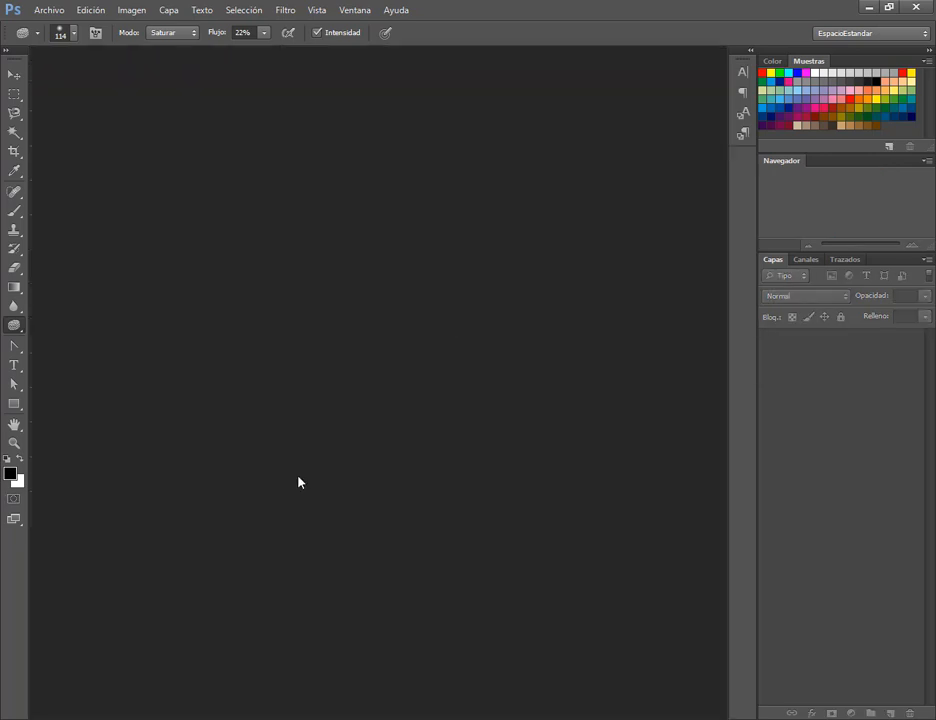
left_click(137, 718)
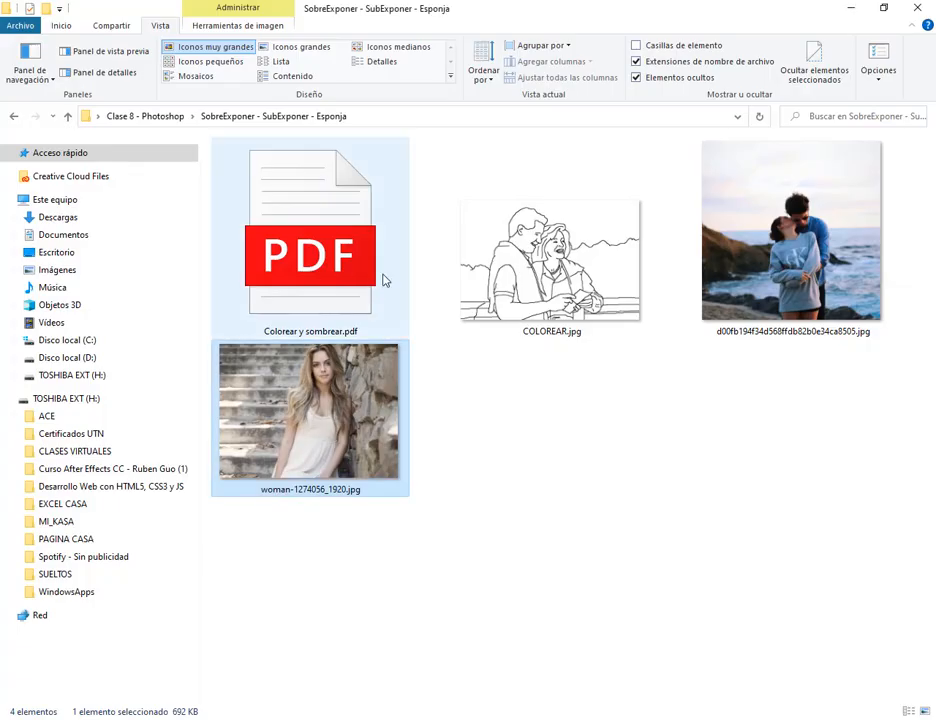
left_click(487, 260)
Switch to Chrome, look through Drive's SobreExponer - SubExponer - Esponja folder for Colorear y sombrear.pdf, and return to the Meet call.
left_click(190, 718)
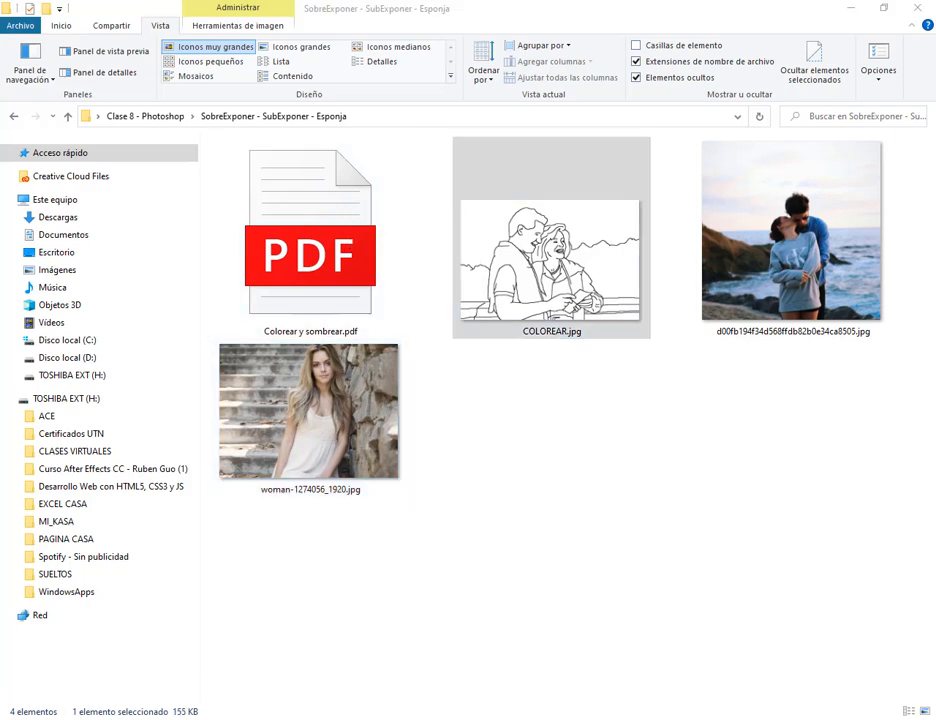
left_click(125, 652)
left_click(667, 10)
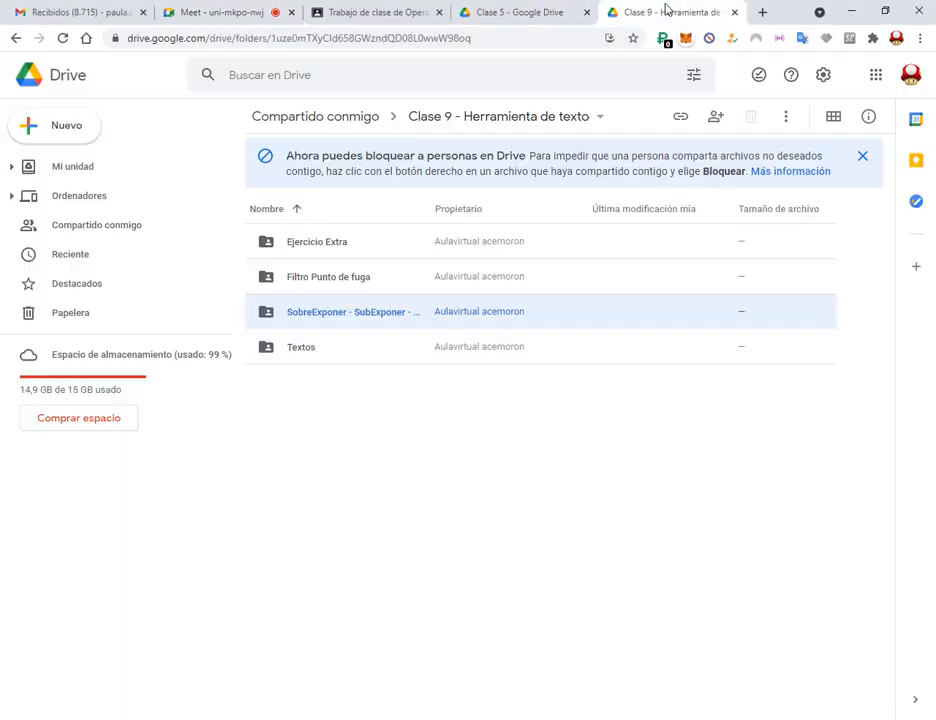
left_click(228, 9)
left_click(675, 8)
double_click(355, 314)
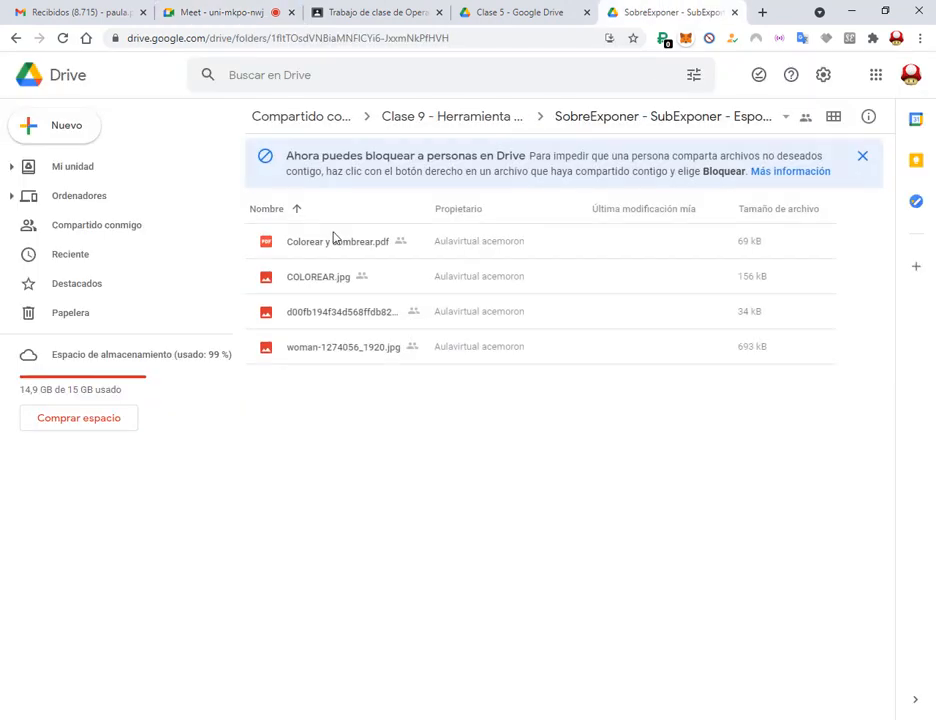
left_click(338, 247)
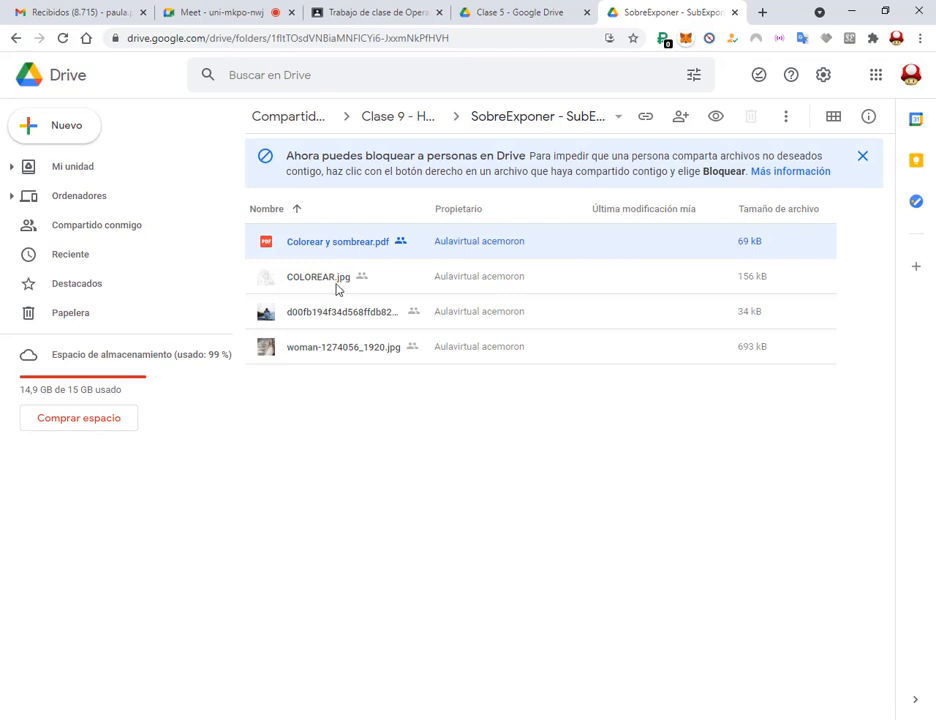
left_click(244, 10)
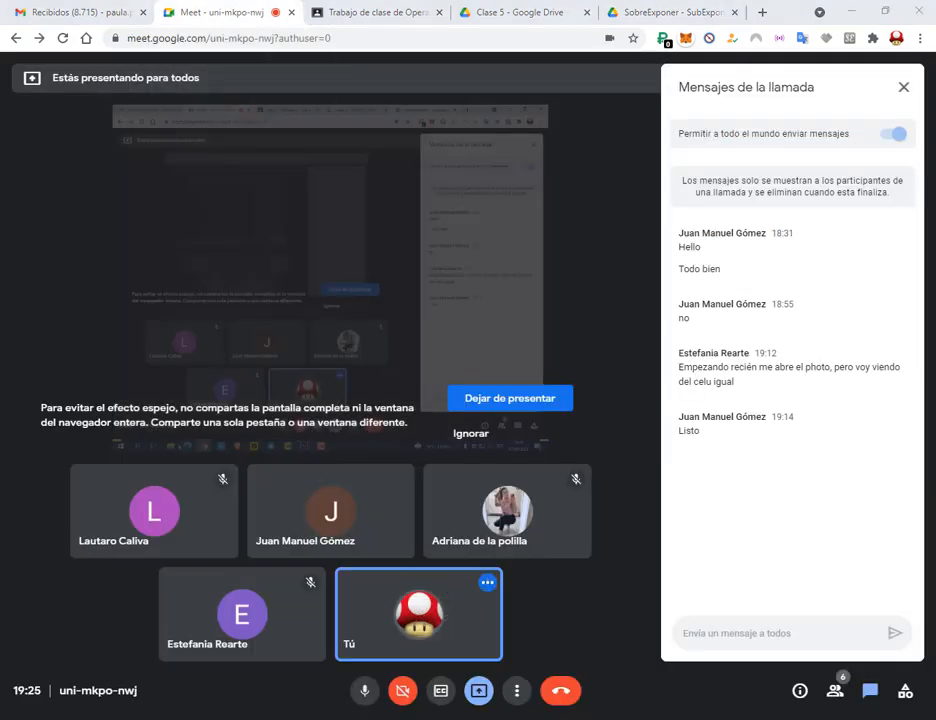
Open Colorear y sombrear.pdf from the local exercise folder, view the coloured reference drawing, and return to the folder.
key("alt+Tab")
double_click(364, 279)
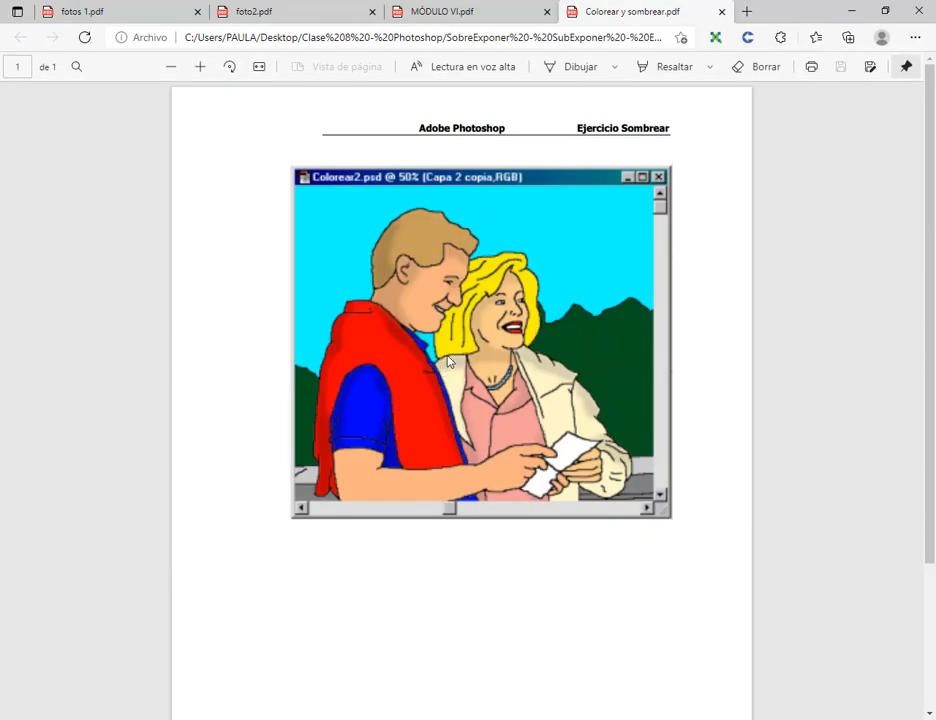
key("alt+Tab")
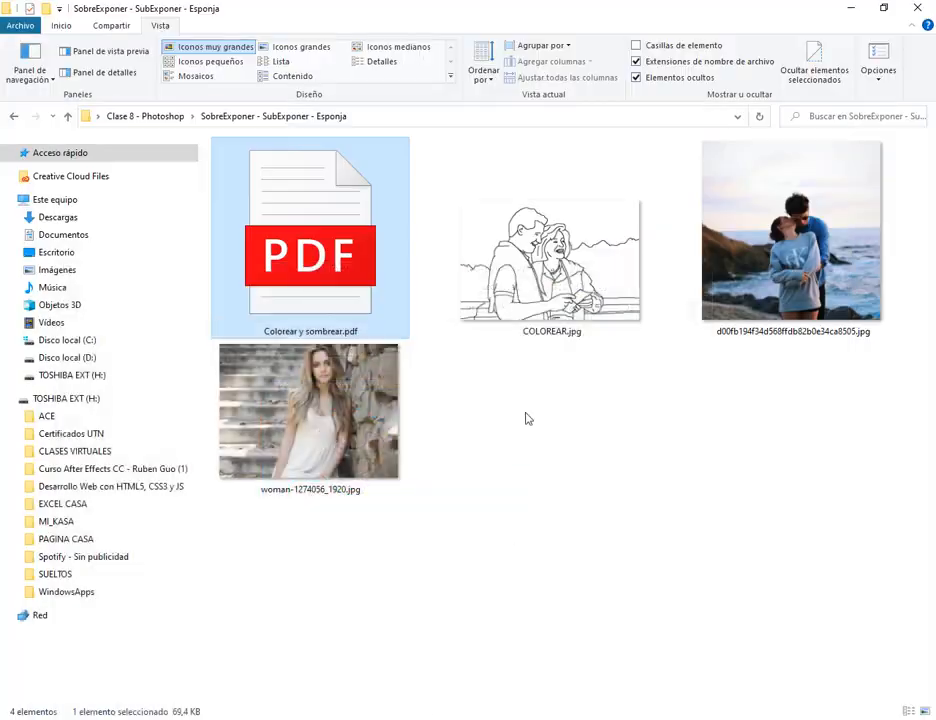
Open COLOREAR.jpg in Photoshop without colour management and add an empty layer above Fondo.
left_click(555, 280)
left_click_drag(555, 280, 416, 438)
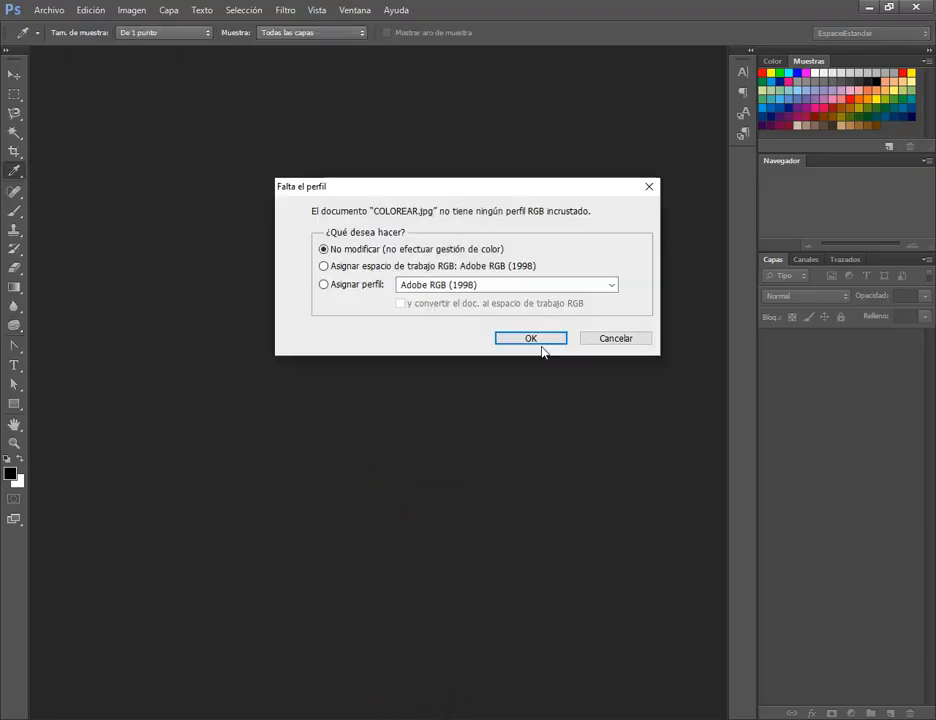
left_click(539, 345)
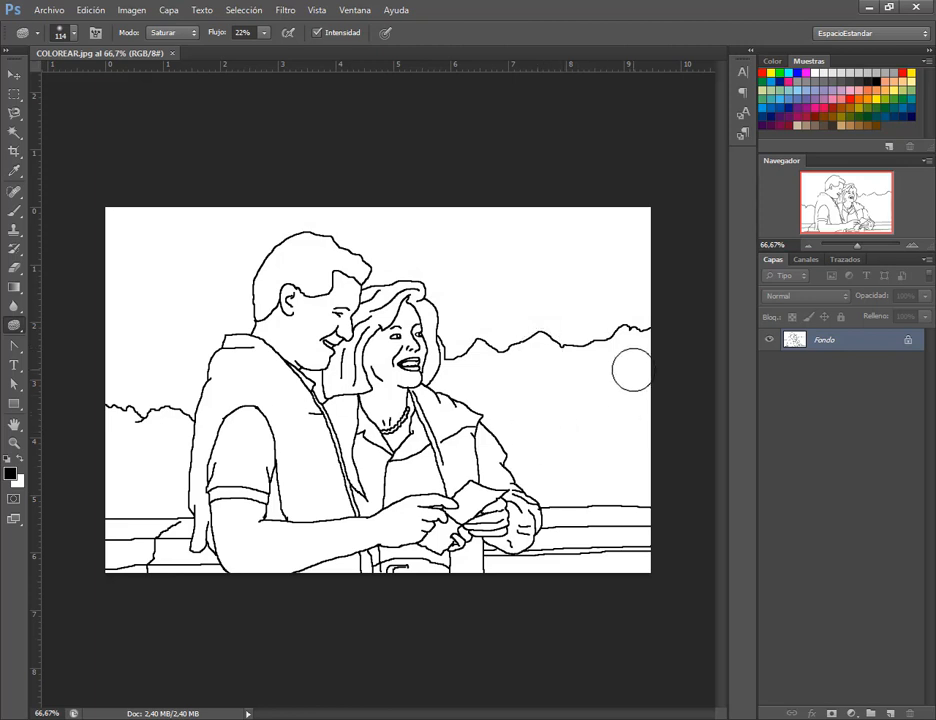
left_click(891, 712)
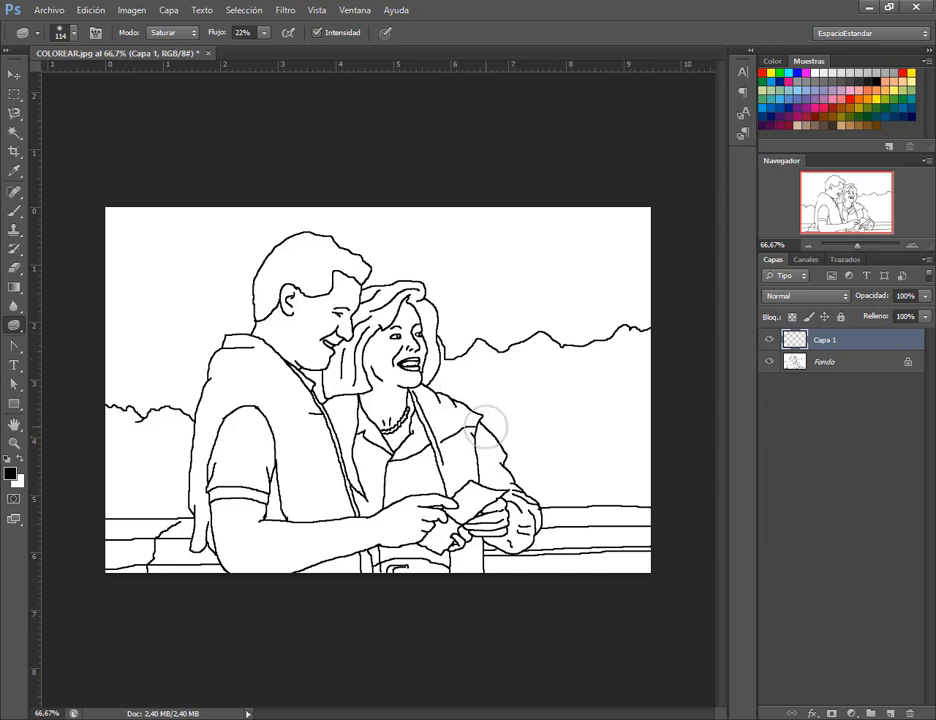
Select the man's hair on the Fondo layer with the Magic Wand and set a 41 px soft round brush.
left_click(14, 131)
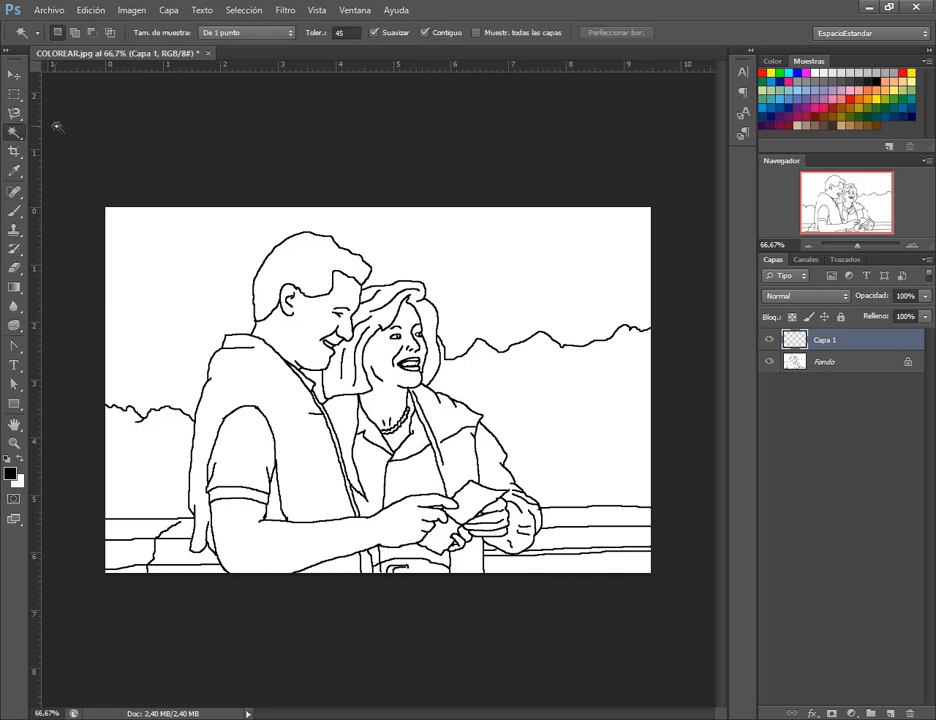
left_click(873, 370)
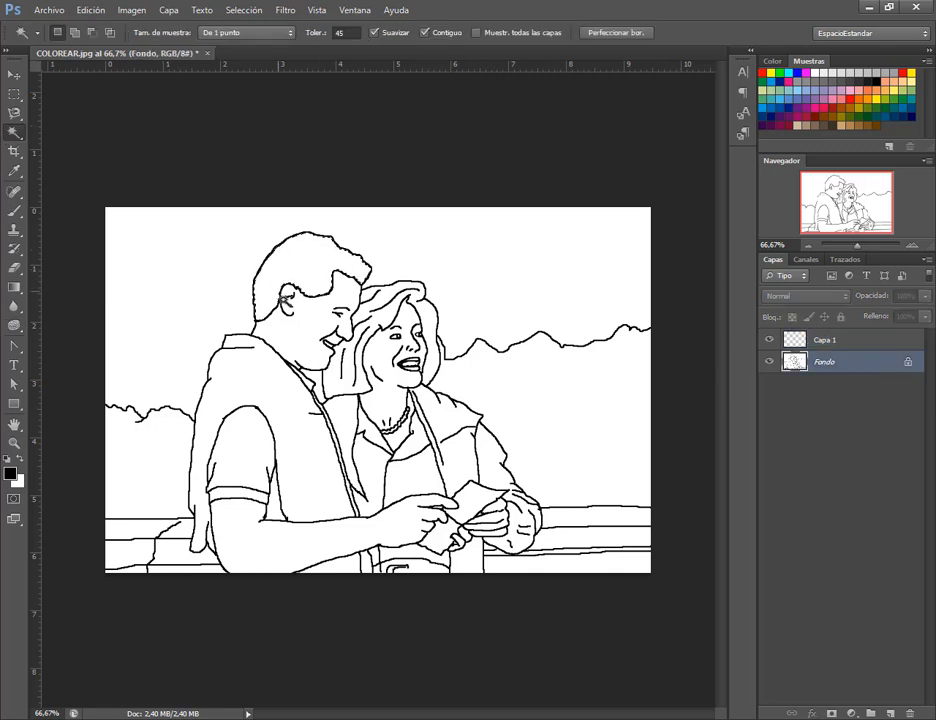
left_click(14, 211)
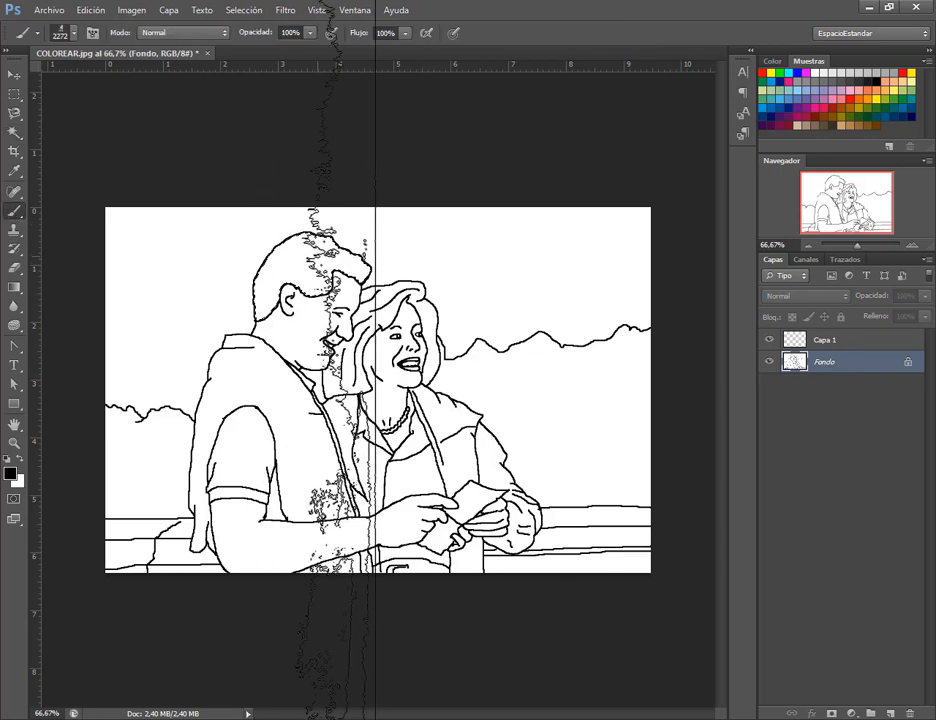
right_click(368, 347)
left_click_drag(449, 421, 449, 390)
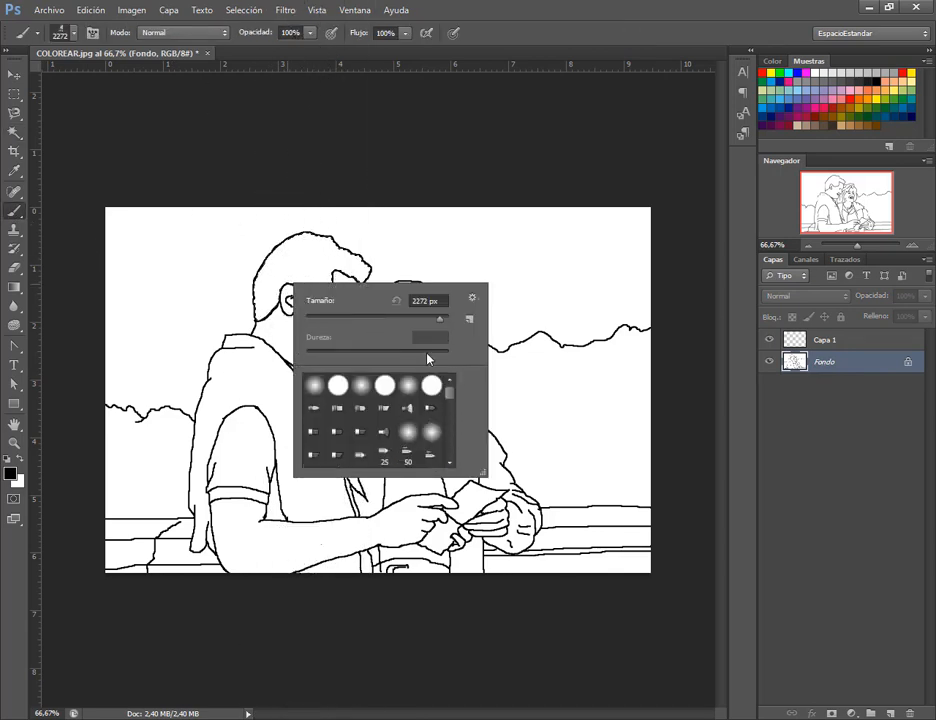
left_click(361, 385)
left_click(334, 317)
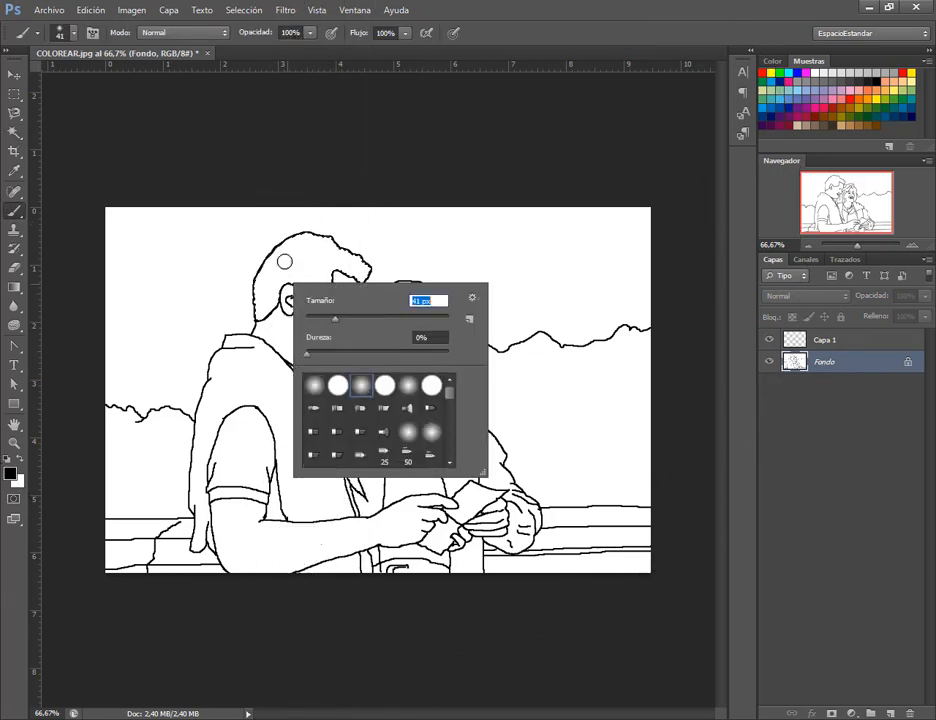
left_click(610, 5)
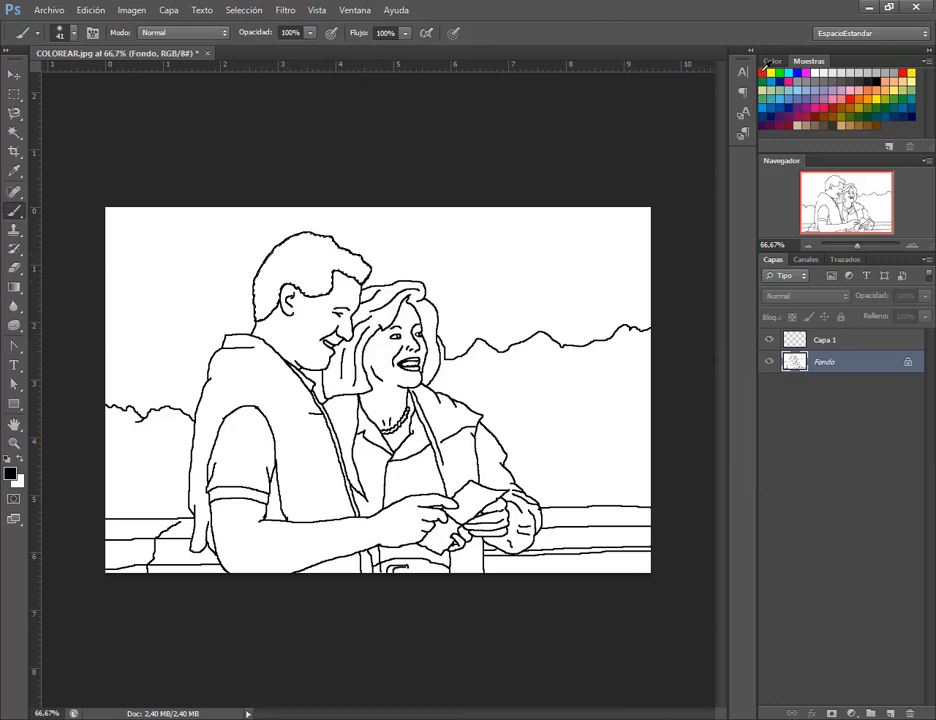
Paint the man's selected hair brown directly on the Fondo layer with an 86 px brush, and undo the strokes.
left_click(876, 120)
mouse_move(303, 263)
left_mouse_down()
mouse_move(382, 260)
mouse_move(300, 269)
mouse_move(364, 231)
mouse_move(306, 247)
mouse_move(336, 253)
left_mouse_up()
right_click(336, 253)
left_click_drag(390, 290, 410, 289)
left_click_drag(272, 264, 295, 317)
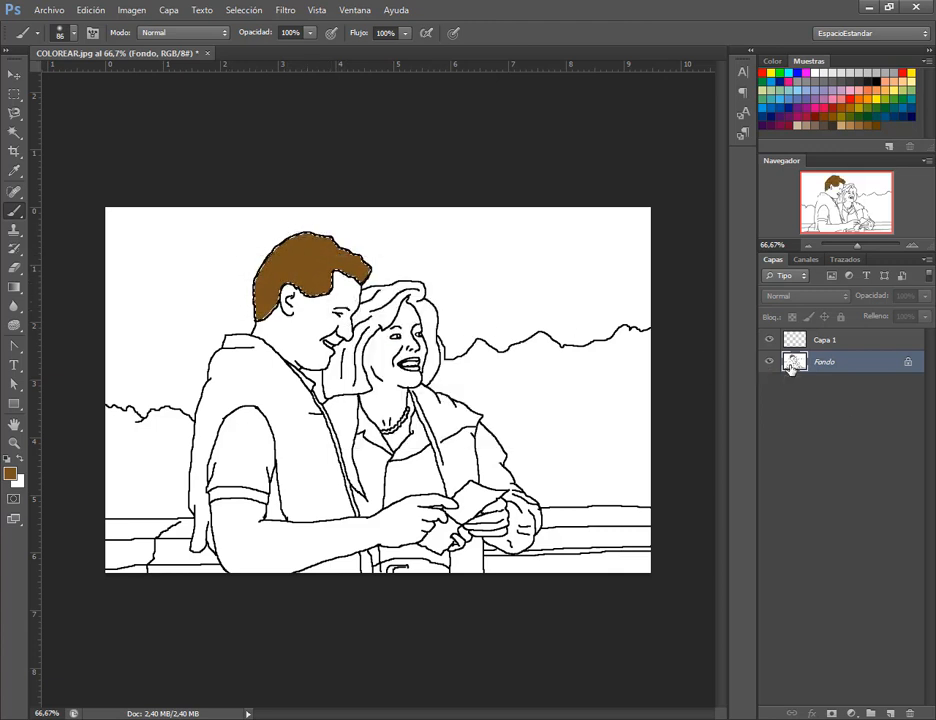
key("ctrl+alt+z")
key("ctrl+alt+z")
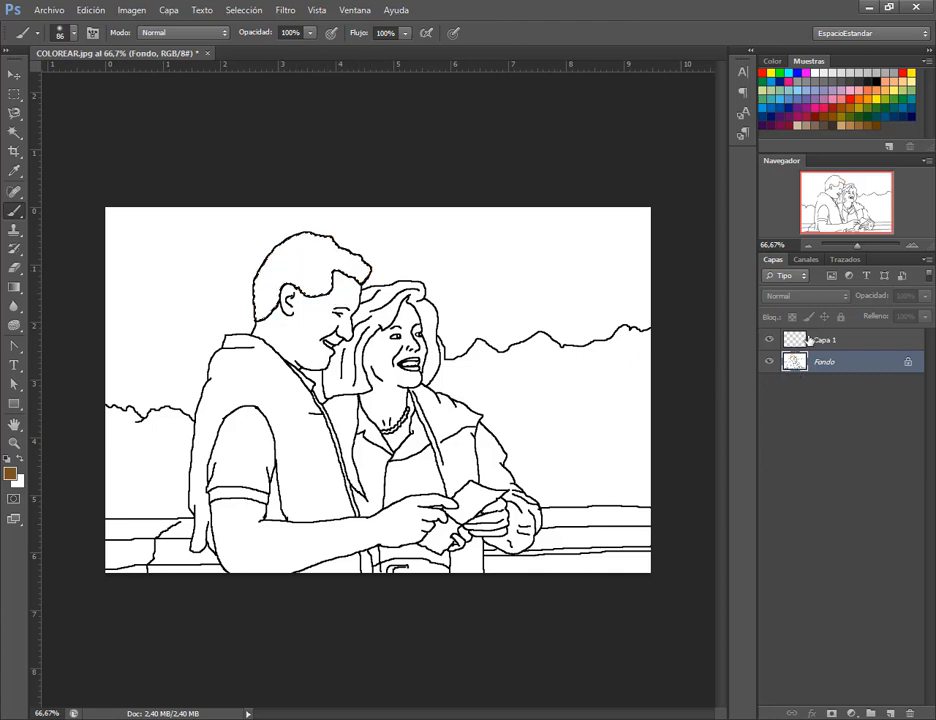
Paint the selected hair brown on Capa 1 instead, and undo back to the selected Fondo layer.
left_click(809, 339)
mouse_move(272, 255)
left_mouse_down()
mouse_move(292, 234)
mouse_move(382, 207)
mouse_move(325, 285)
left_mouse_up()
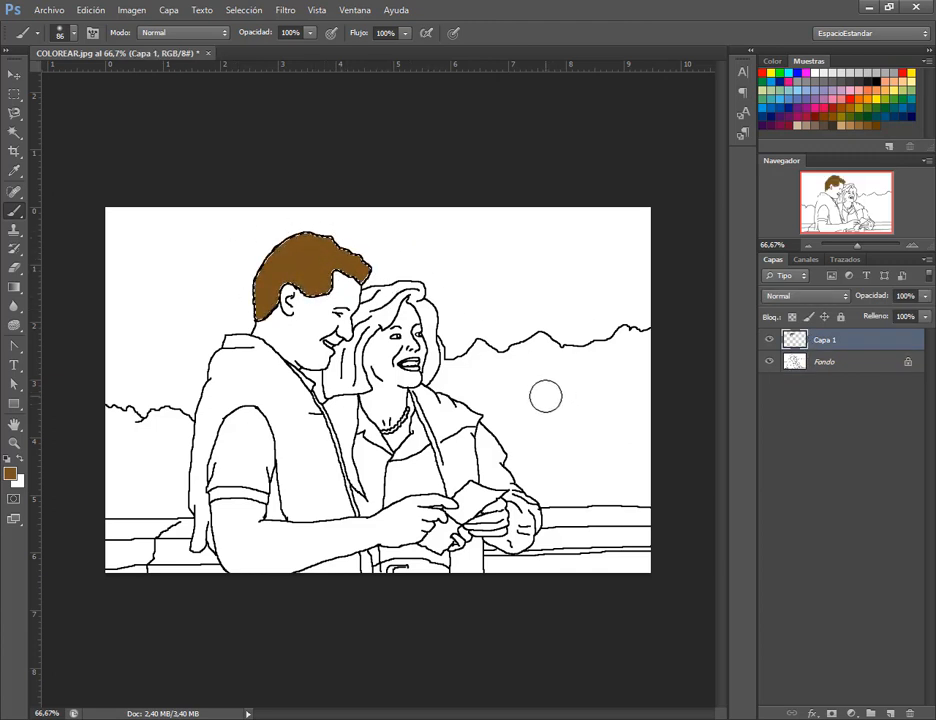
key("ctrl+alt+z")
key("ctrl+alt+z")
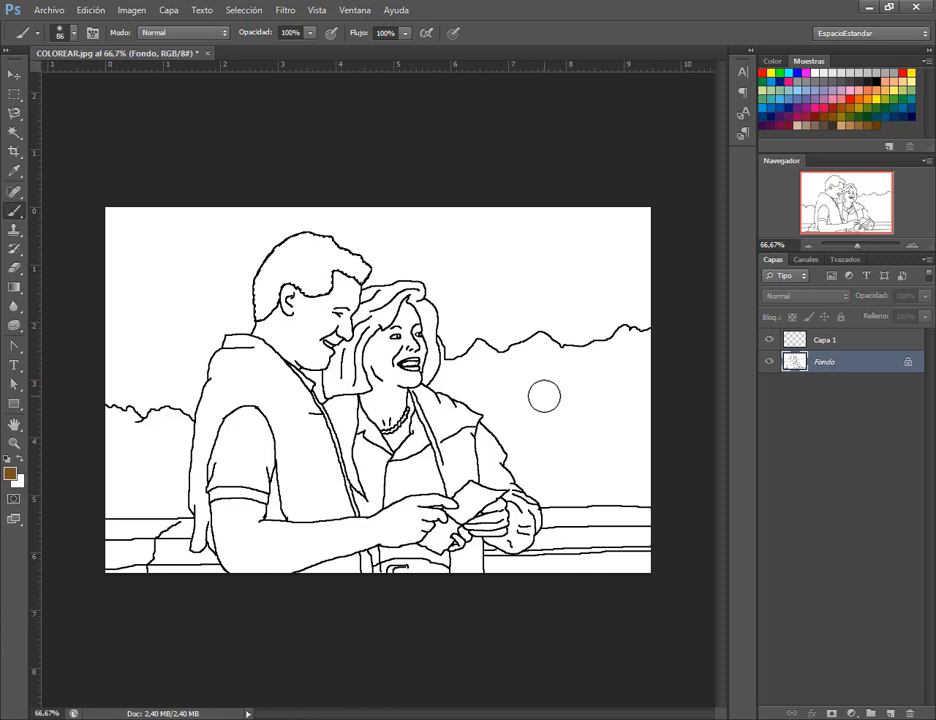
On Capa 1, set the Magic Wand to sample all layers, select the man's hair and brush it brown.
left_click(801, 341)
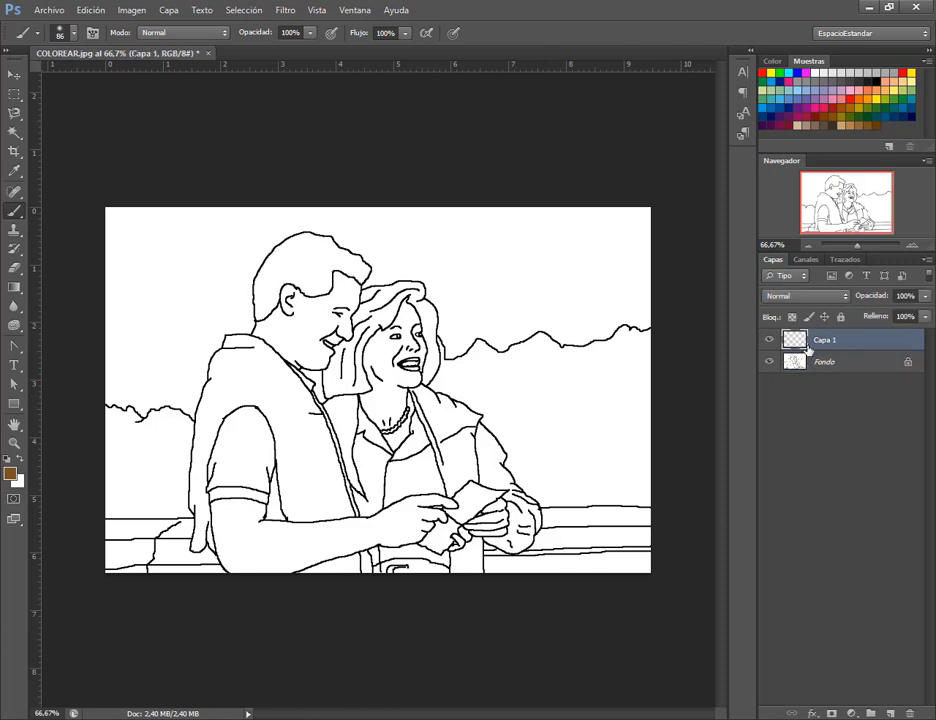
left_click(14, 133)
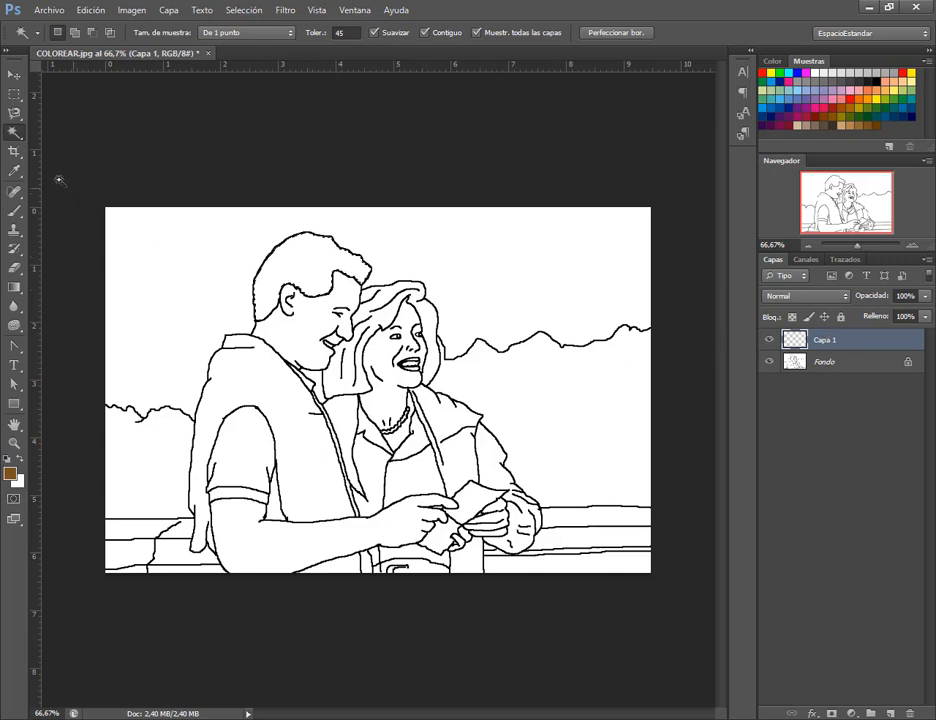
left_click(14, 210)
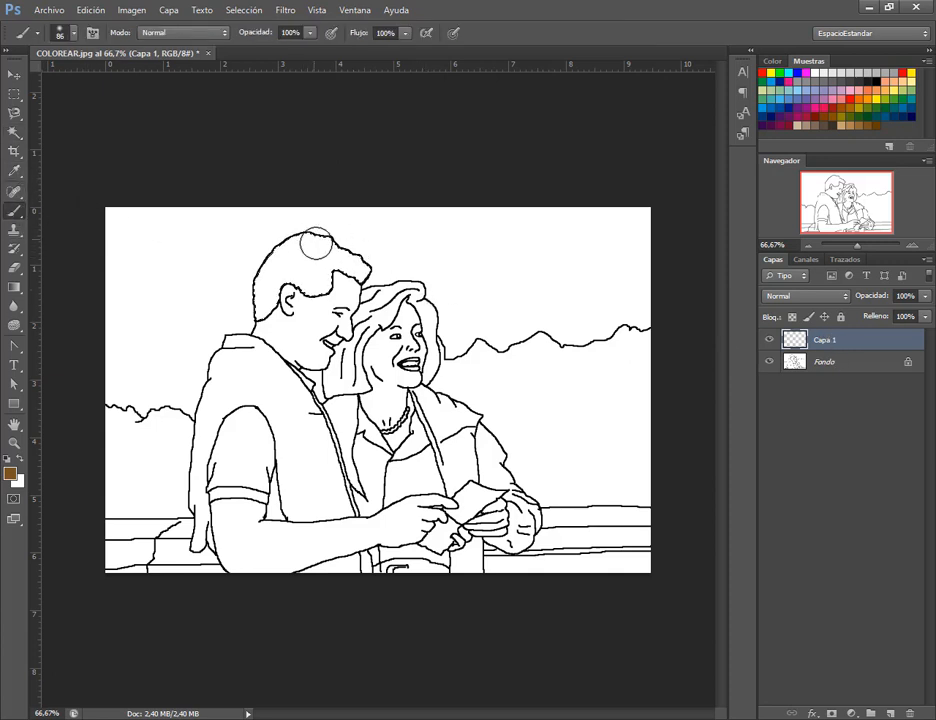
mouse_move(313, 246)
left_mouse_down()
mouse_move(232, 267)
mouse_move(410, 289)
mouse_move(275, 285)
left_mouse_up()
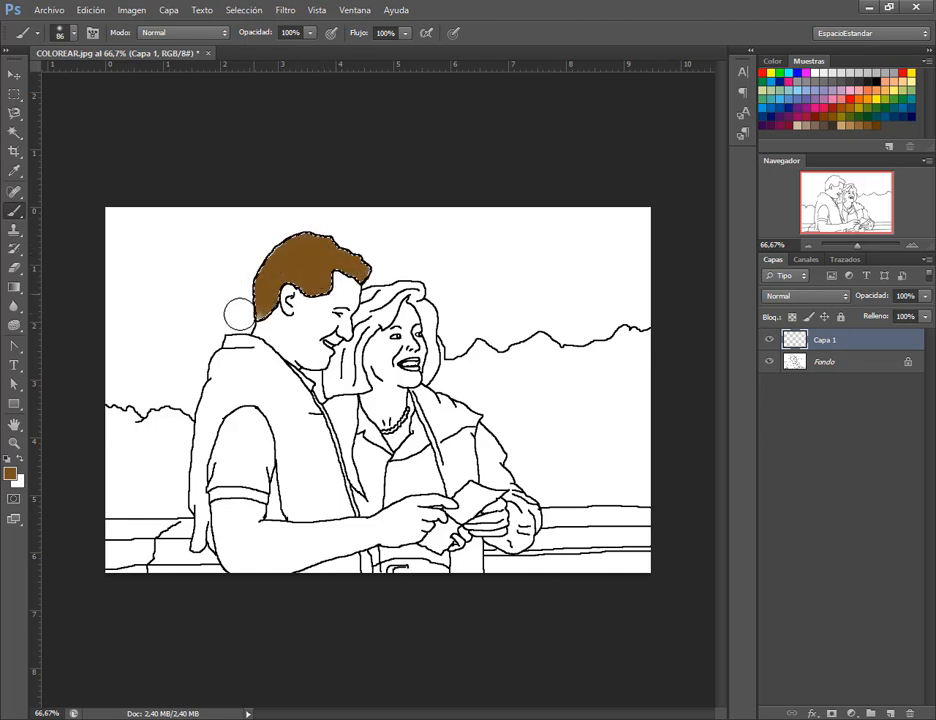
Select the hills to the right of the woman with the Magic Wand, paint them green on Capa 1 and deselect.
key("w")
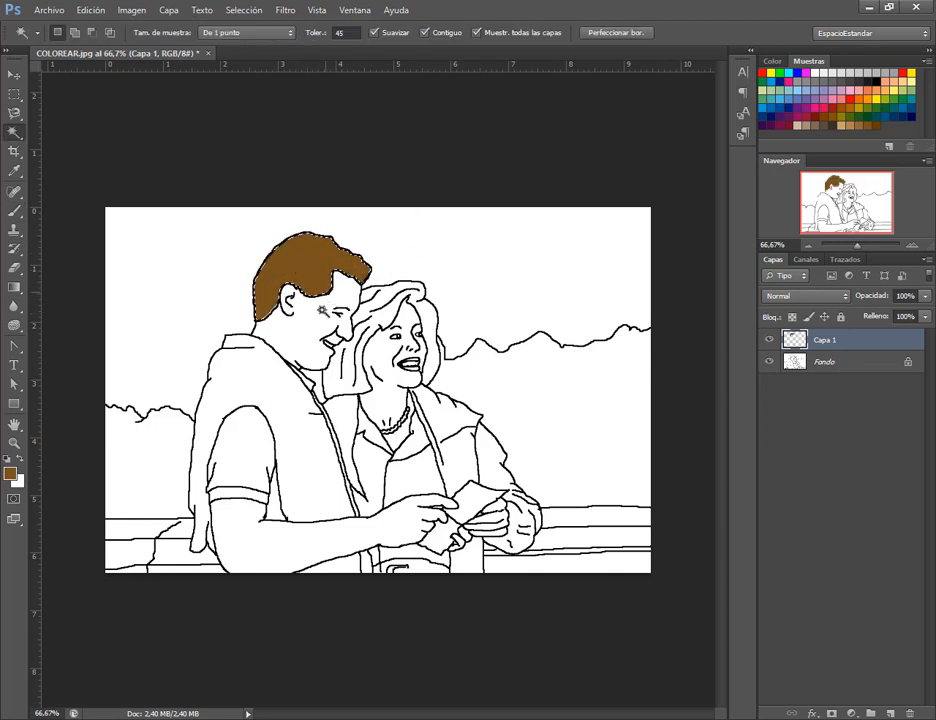
left_click(588, 387)
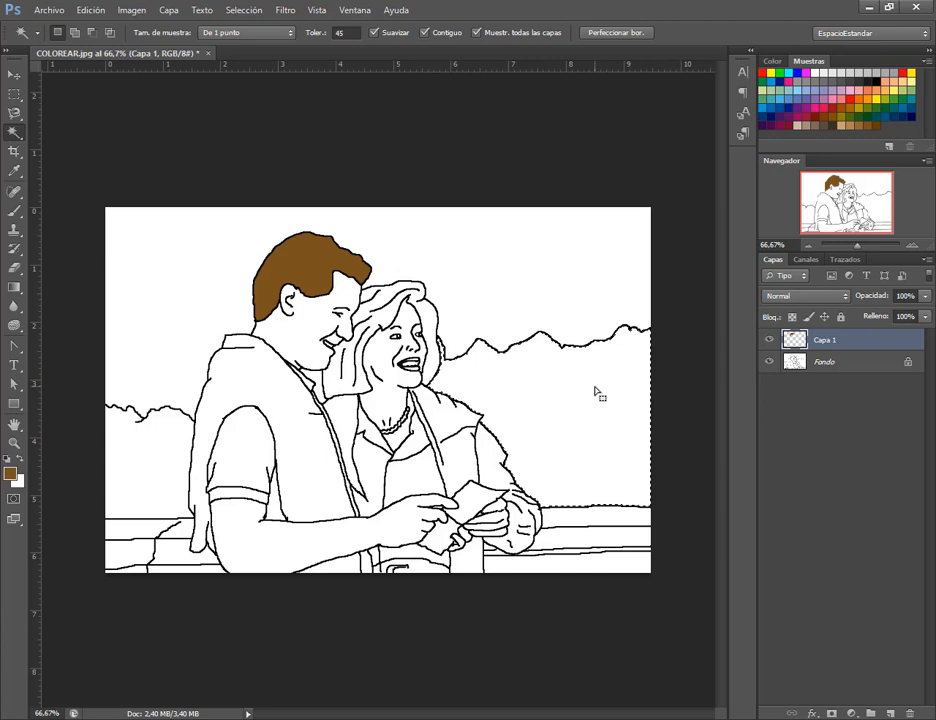
key("b")
left_click(764, 84)
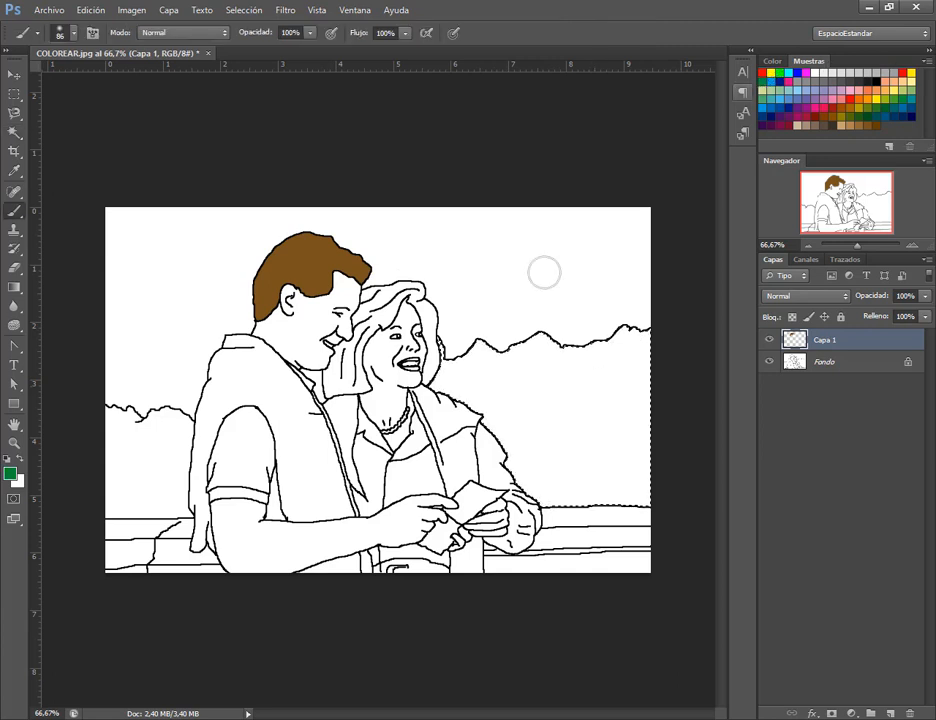
mouse_move(567, 334)
left_mouse_down()
mouse_move(381, 357)
mouse_move(681, 424)
mouse_move(606, 497)
mouse_move(501, 424)
mouse_move(643, 330)
mouse_move(380, 387)
mouse_move(651, 485)
mouse_move(638, 501)
mouse_move(539, 405)
left_mouse_up()
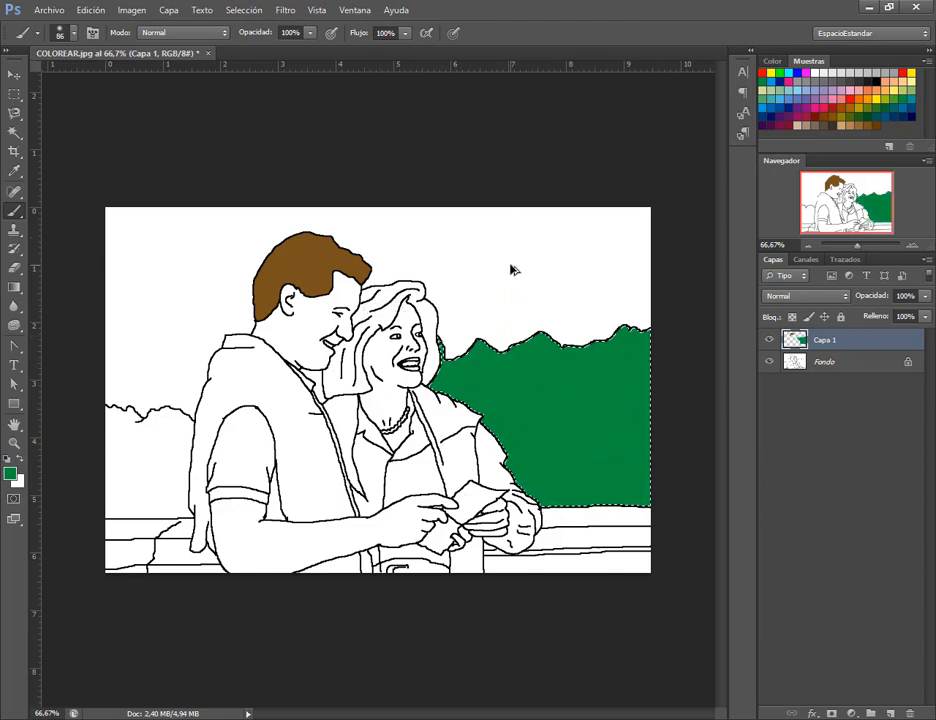
key("ctrl+d")
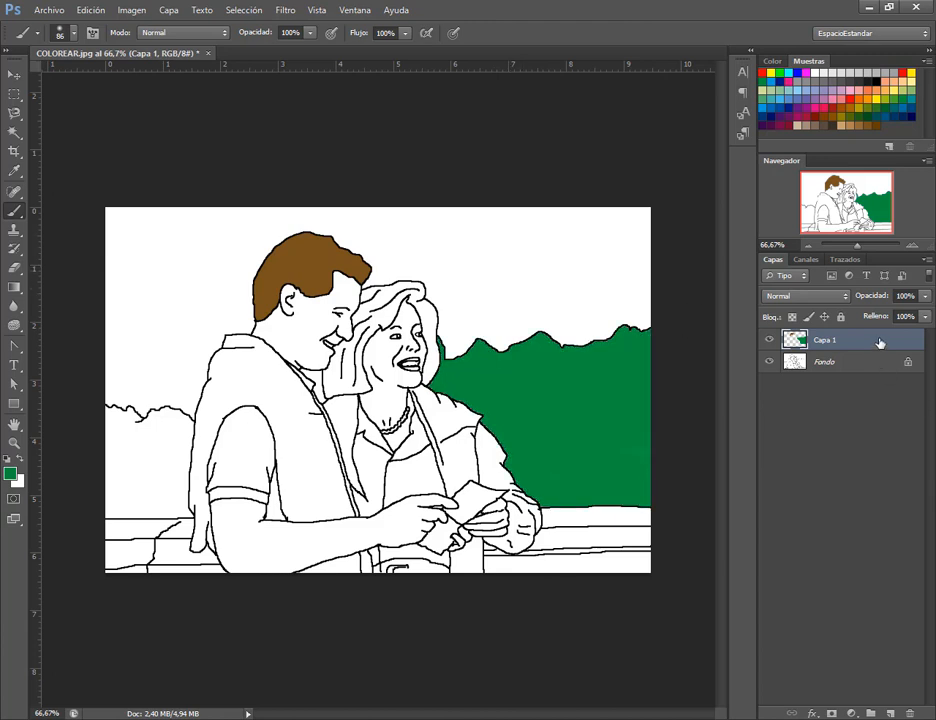
Replace the painted Capa 1 with a new empty layer and switch to the Paint Bucket tool.
left_click_drag(879, 343, 910, 713)
left_click(890, 713)
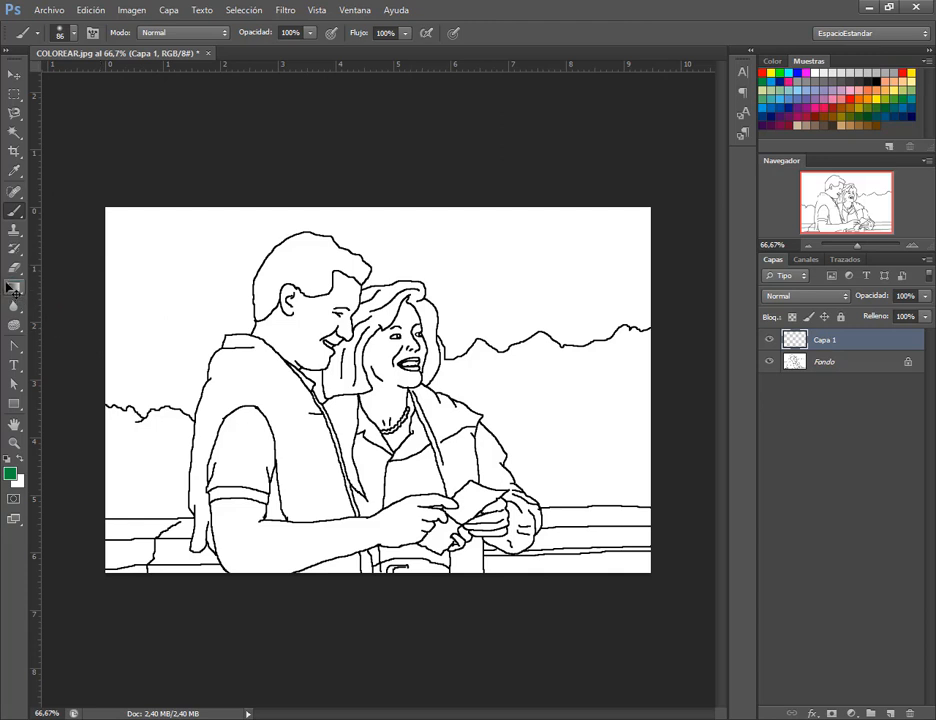
left_click_drag(15, 287, 85, 301)
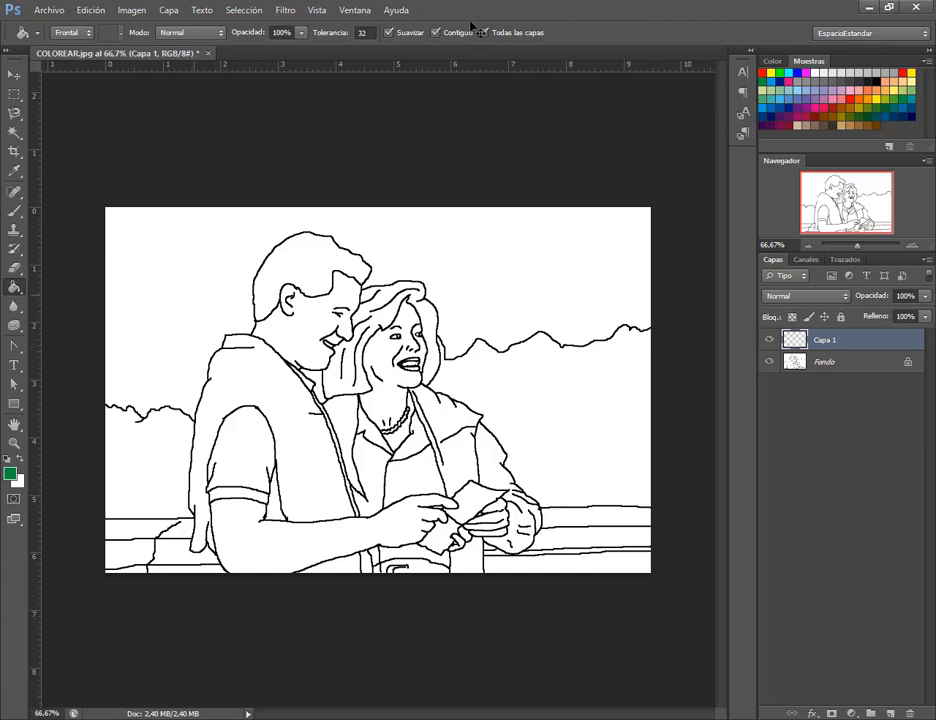
Try a green Paint Bucket fill on the empty layer with all-layers sampling turned off, and undo the fill.
left_click(531, 34)
left_click(617, 417)
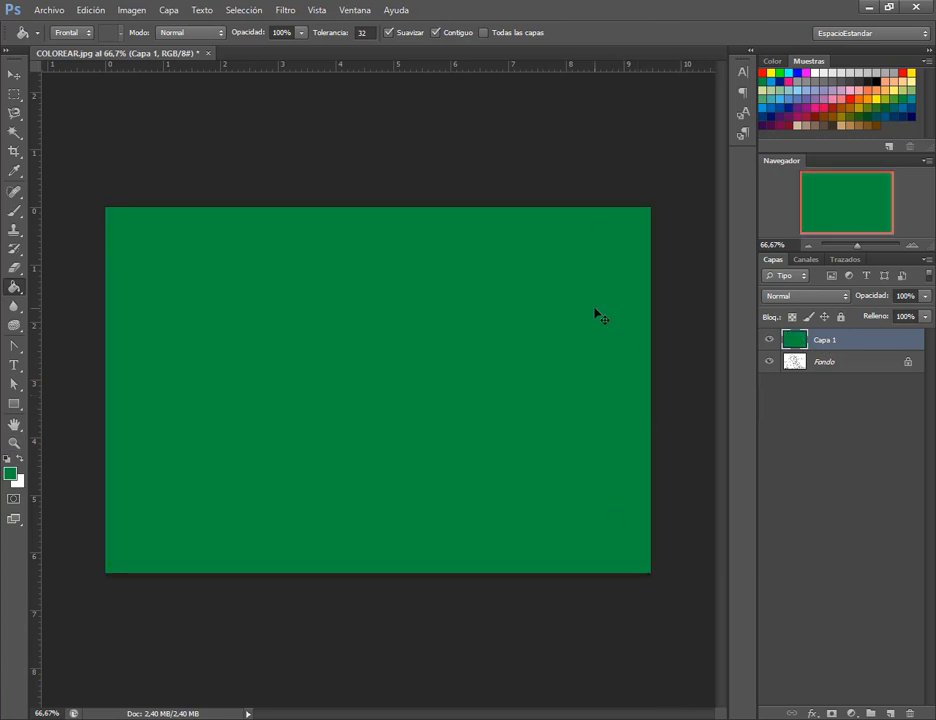
key("ctrl+z")
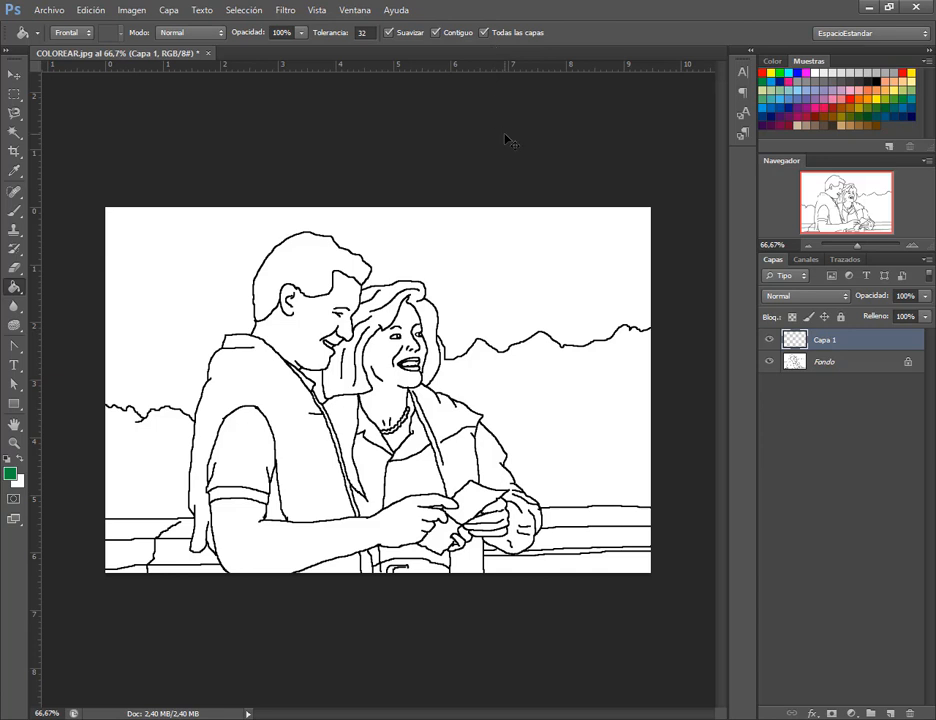
With all-layers sampling on, fill the hills on both sides and the gap between the couple with green on Capa 1.
left_click(566, 378)
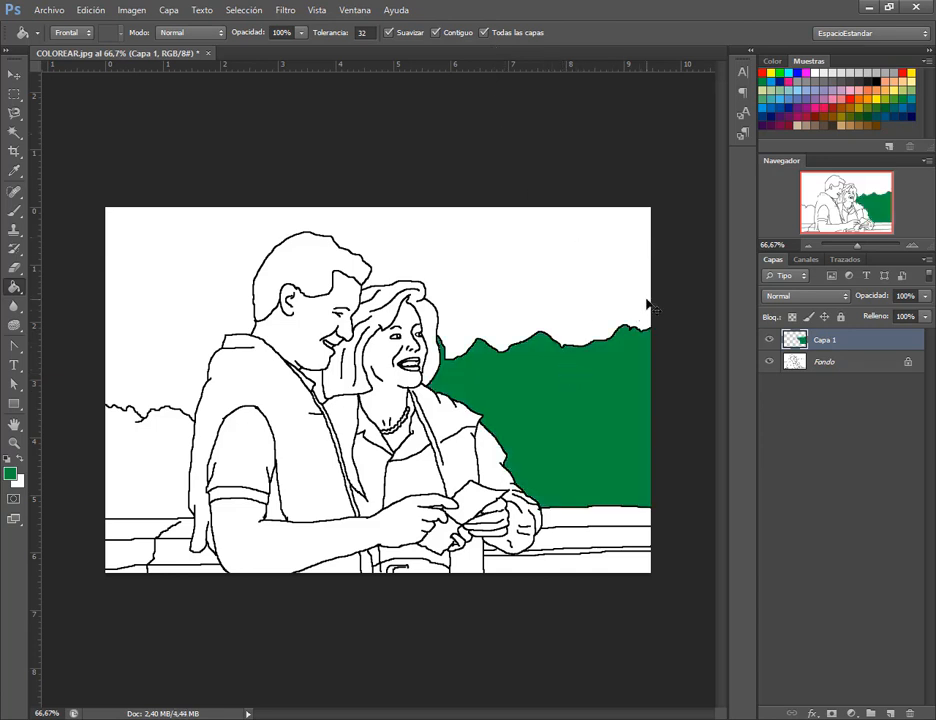
left_click(320, 388)
left_click(189, 440)
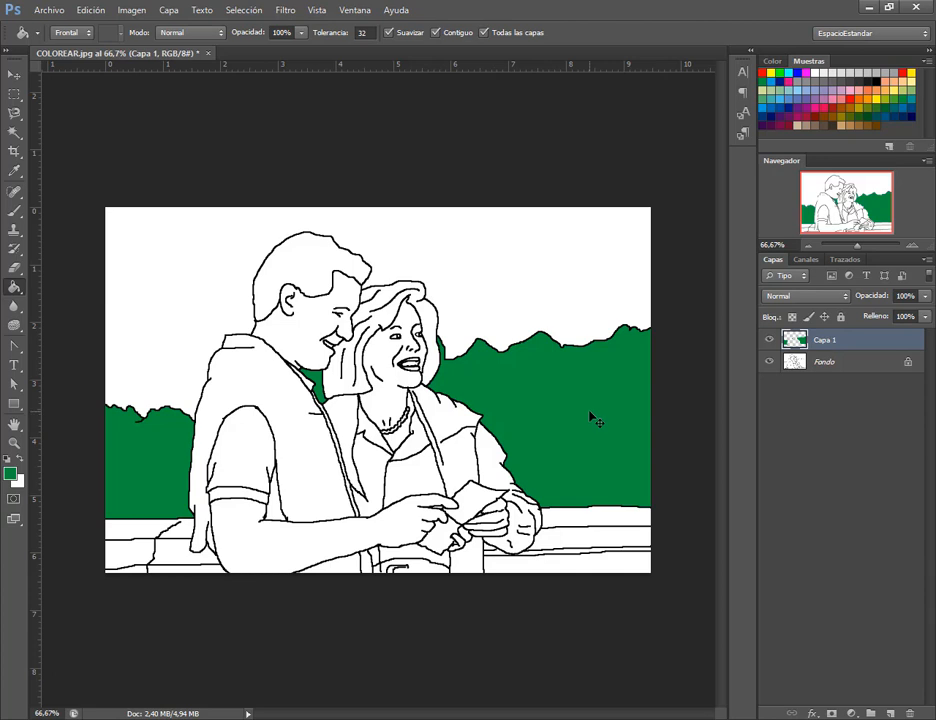
Fill the sky with blue and the man's hair with dark brown on Capa 1.
left_click(778, 109)
left_click(565, 260)
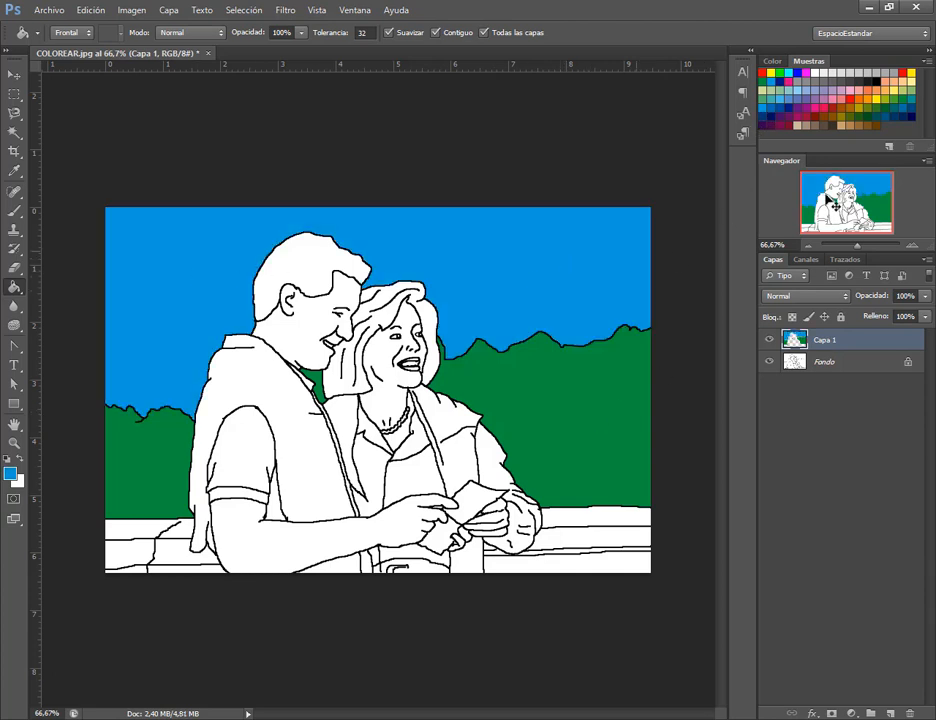
left_click(879, 128)
left_click(285, 262)
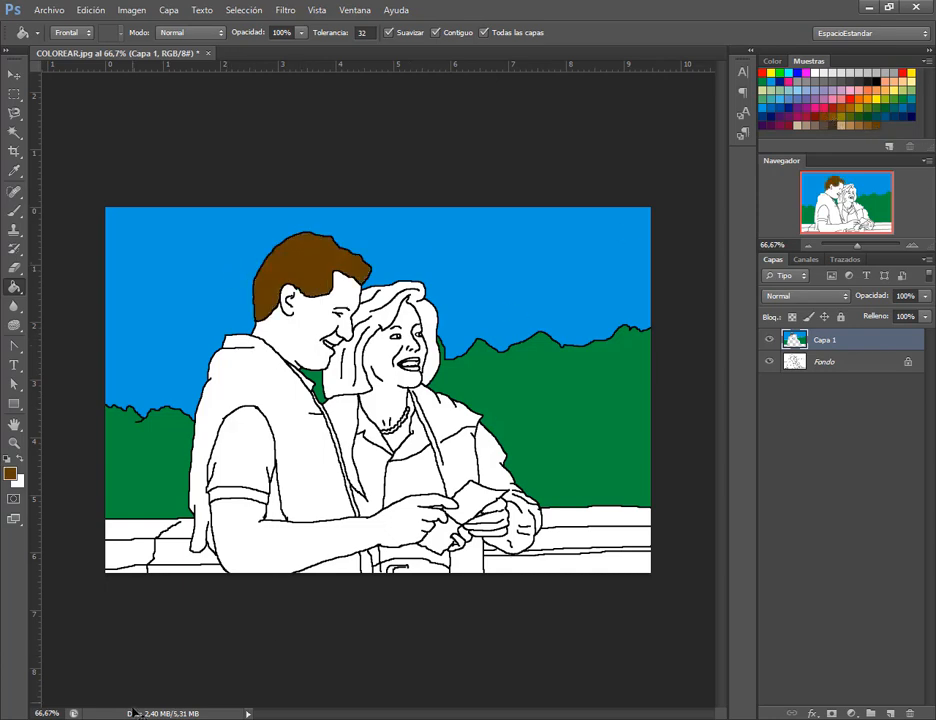
Check the PDF reference, then fill the wall's upper ledge on both sides of the couple with light grey on Capa 1.
key("alt+Tab")
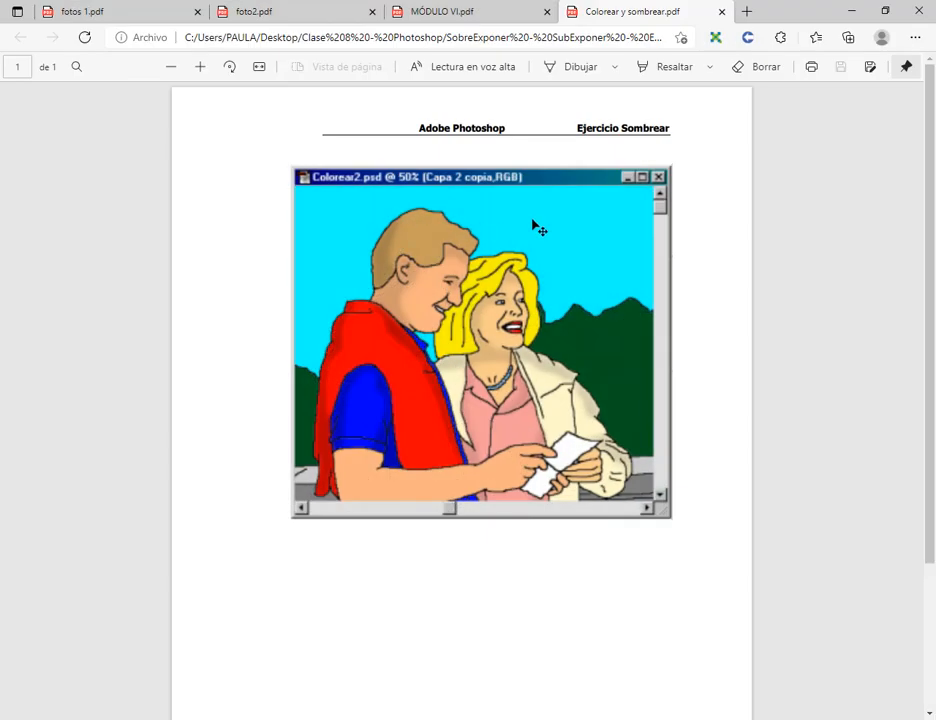
key("alt+Tab")
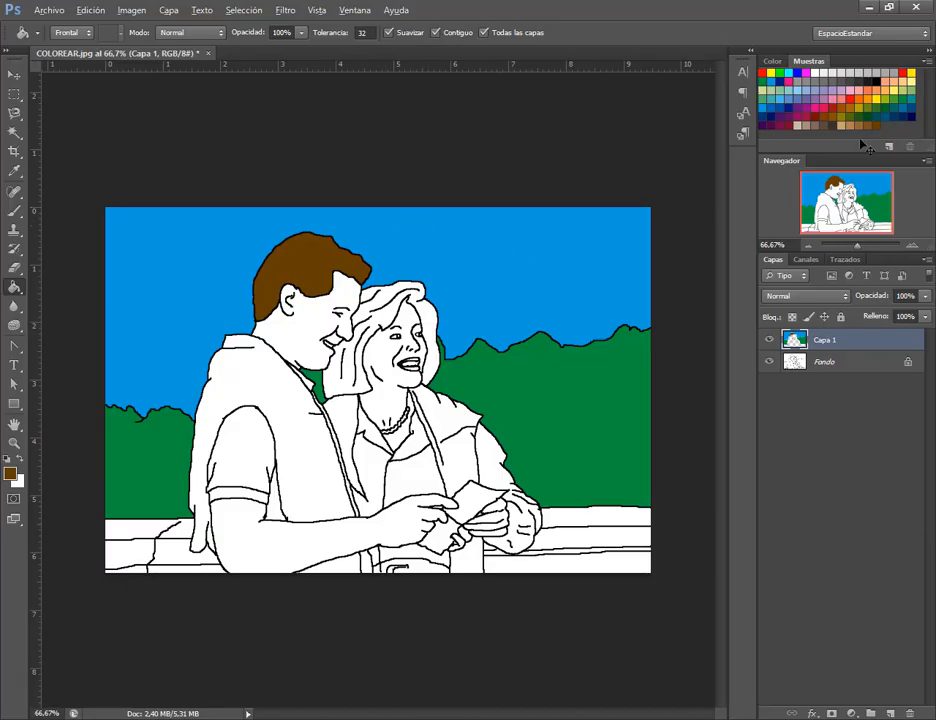
key("alt+Tab")
key("alt+Tab")
key("alt+Tab")
key("alt+Tab")
left_click(862, 75)
left_click(600, 522)
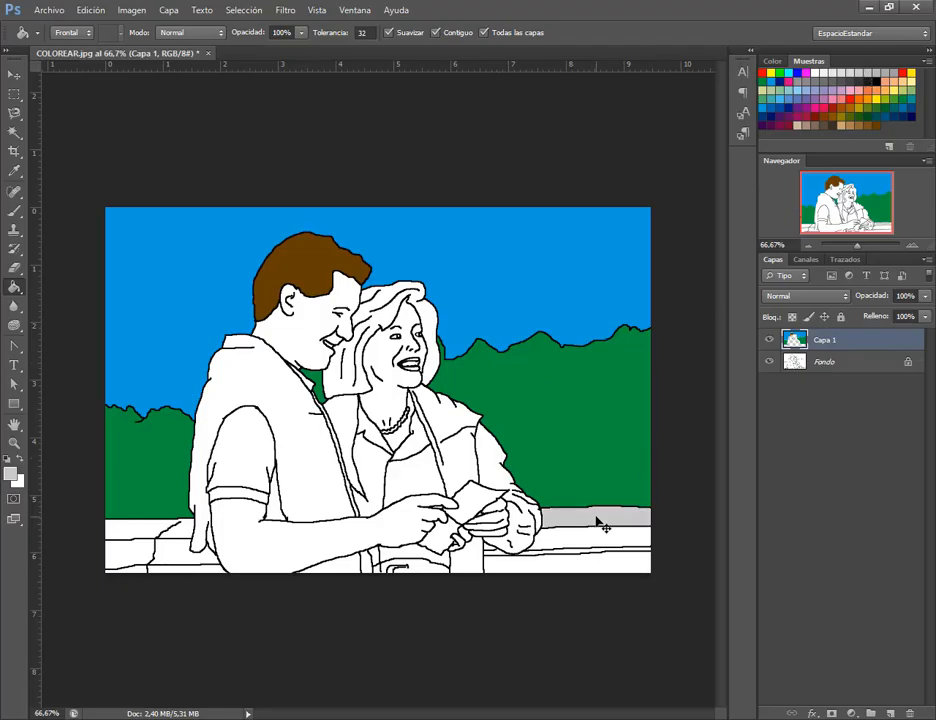
left_click(184, 536)
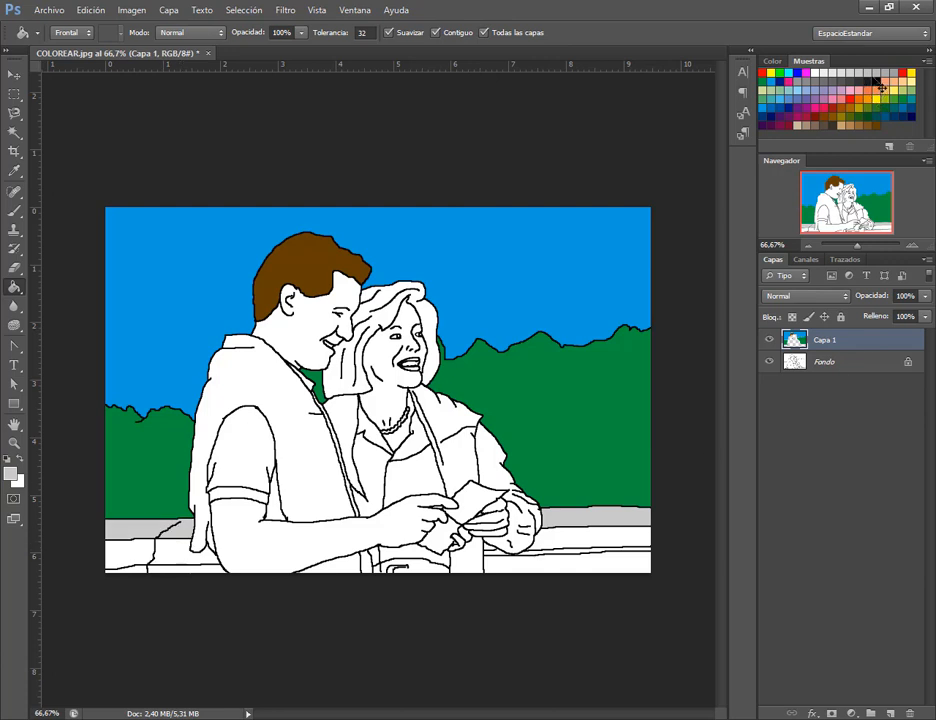
Fill the wall's middle band on both sides with medium grey and the thin gap beneath it on the woman's side with black.
left_click(608, 543)
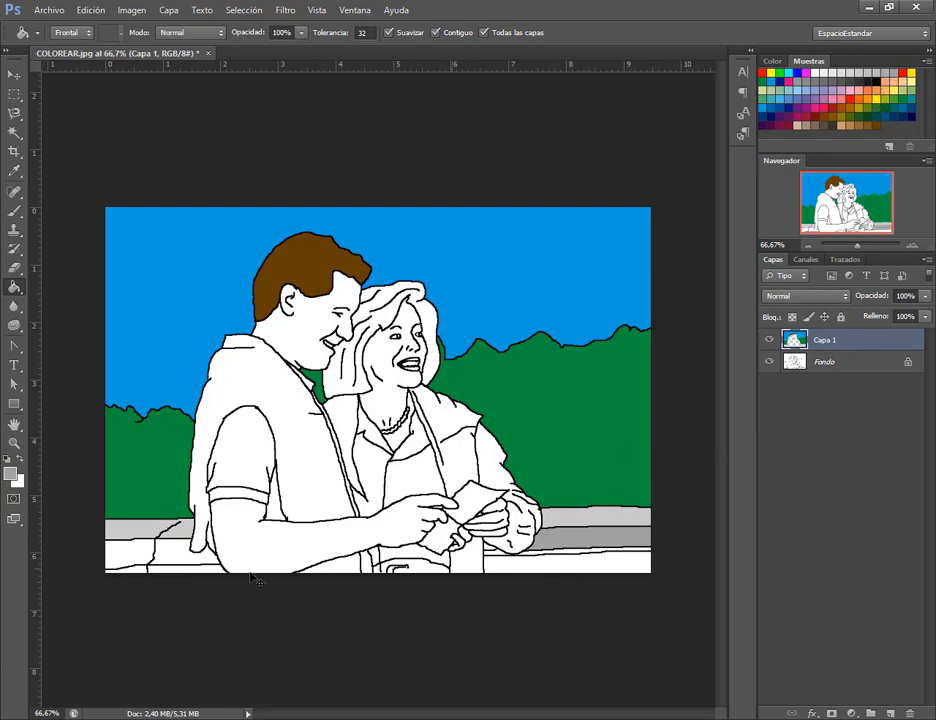
left_click(182, 553)
left_click(133, 557)
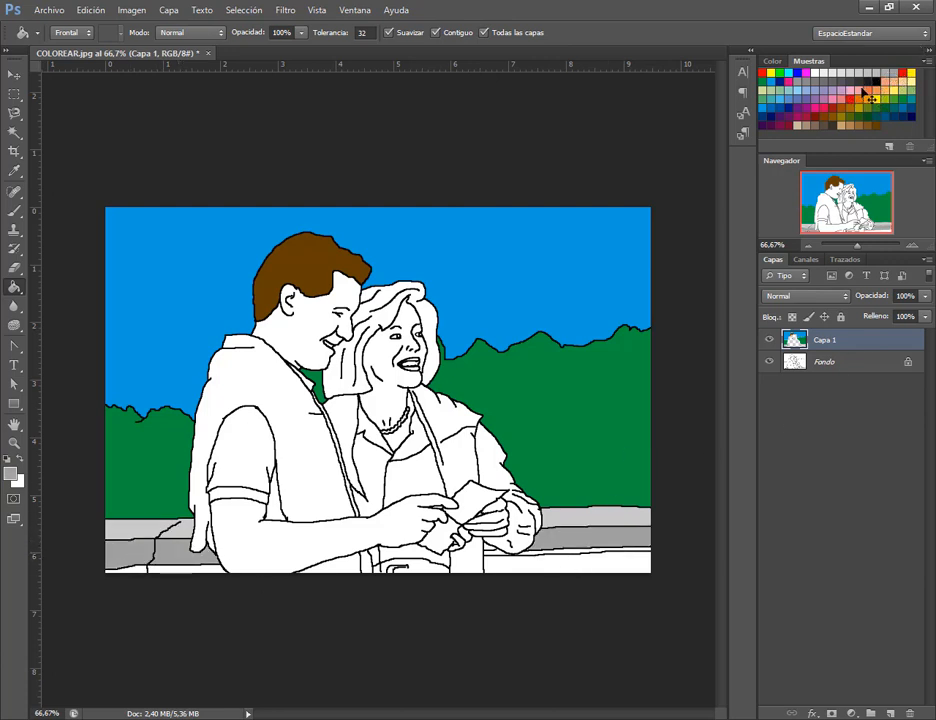
key("d")
left_click(583, 560)
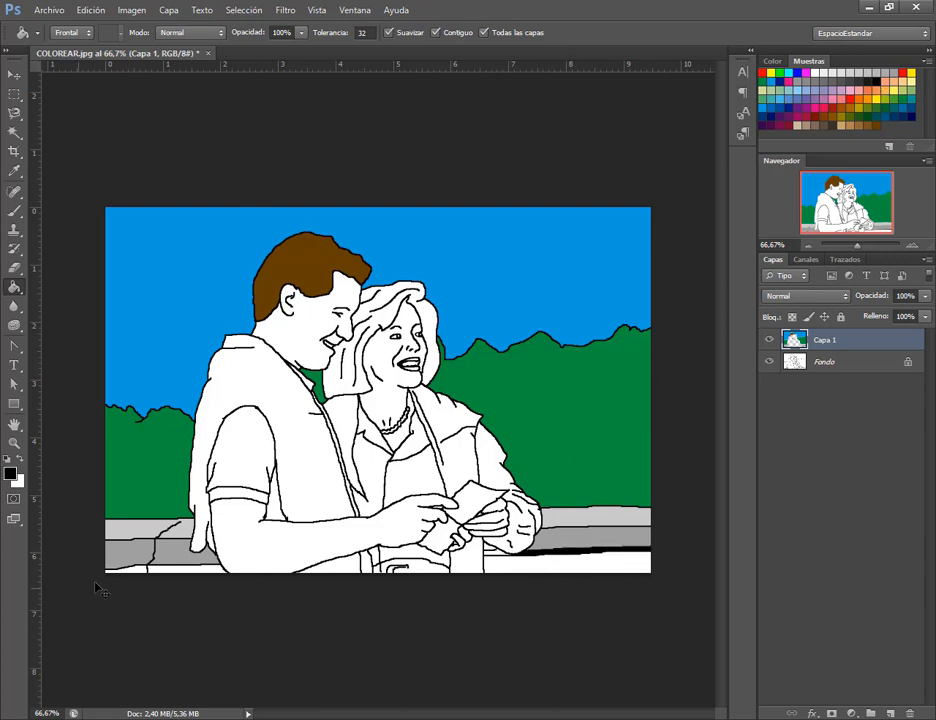
Fill the lowest band of the wall on both sides of the couple with a lighter grey.
left_click(800, 82)
left_click(577, 567)
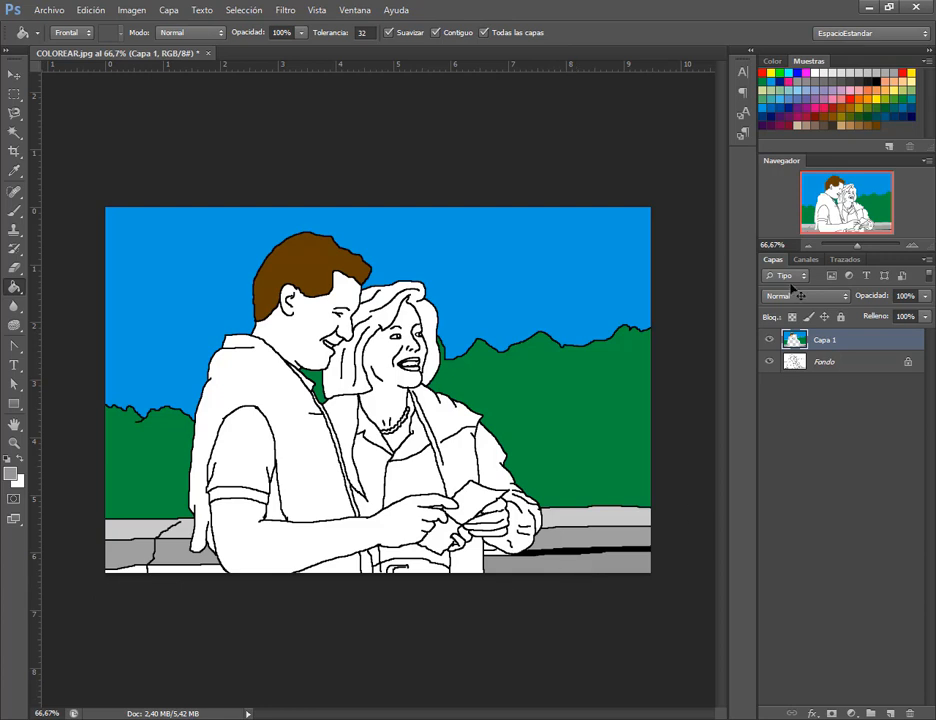
left_click(857, 73)
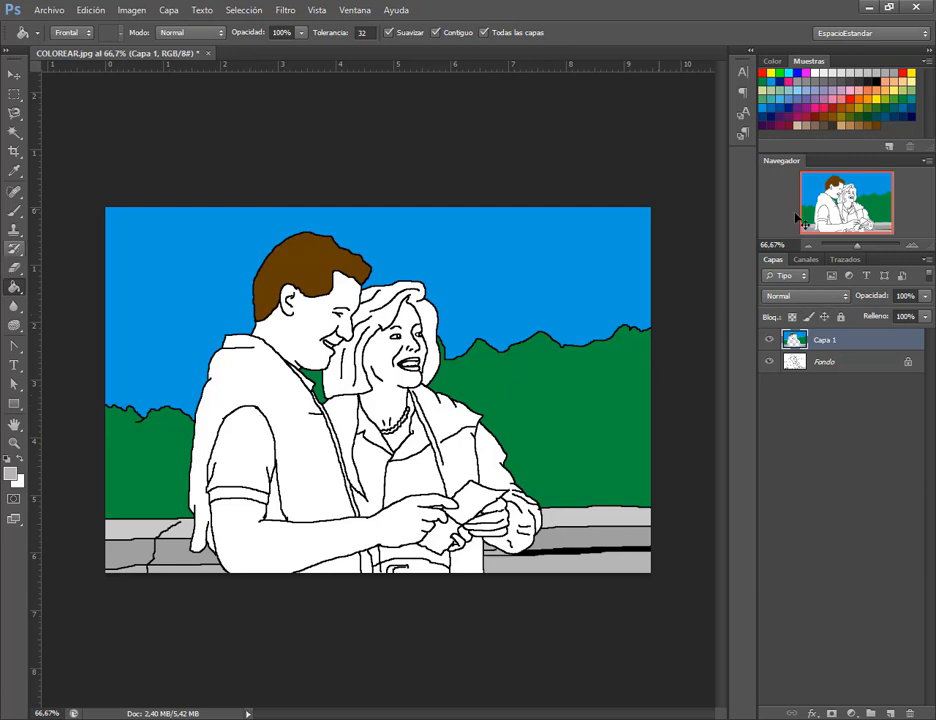
Fill the man's outer garment with red and his shirt sleeve and cuff with light blue.
left_click(762, 72)
left_click(244, 371)
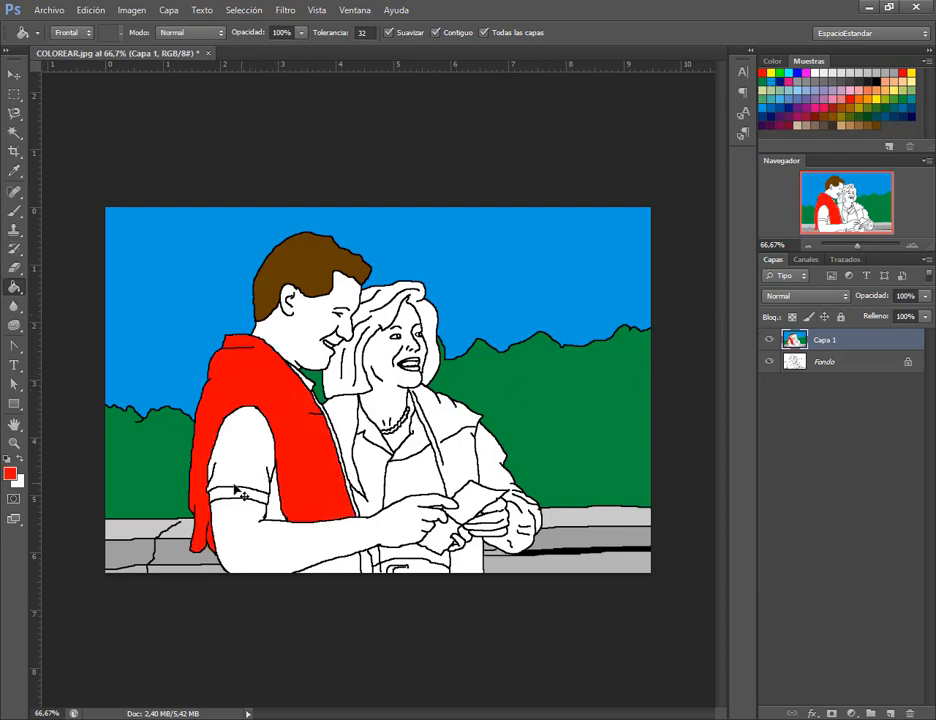
left_click(790, 104)
left_click(244, 459)
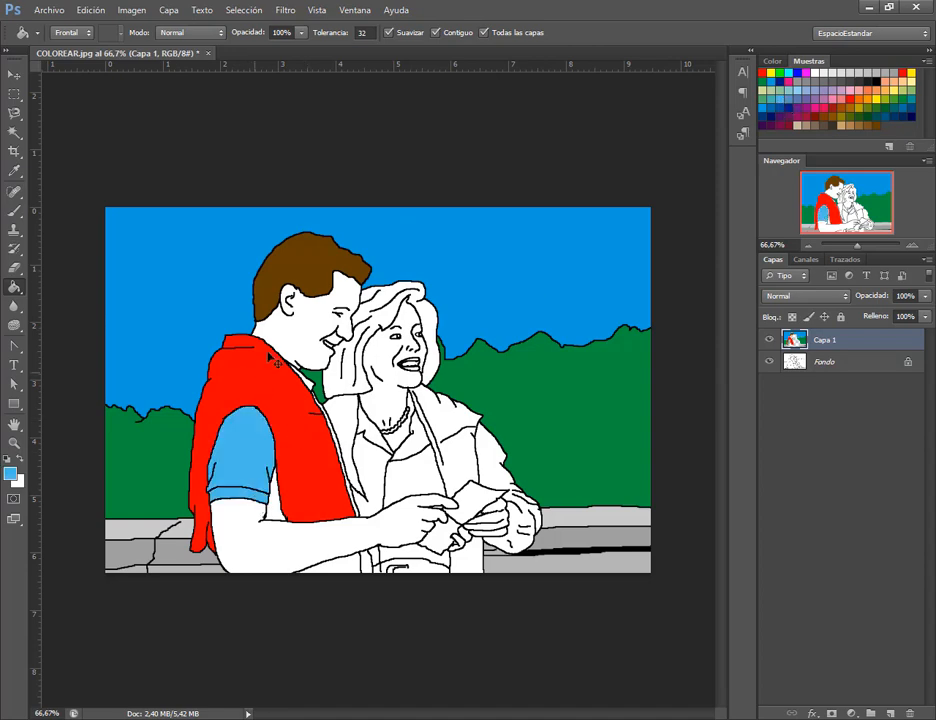
Try the pale beige and tan swatches as fills for the man's face and neck.
scroll(290, 305, "up", 3)
scroll(290, 305, "up", 3)
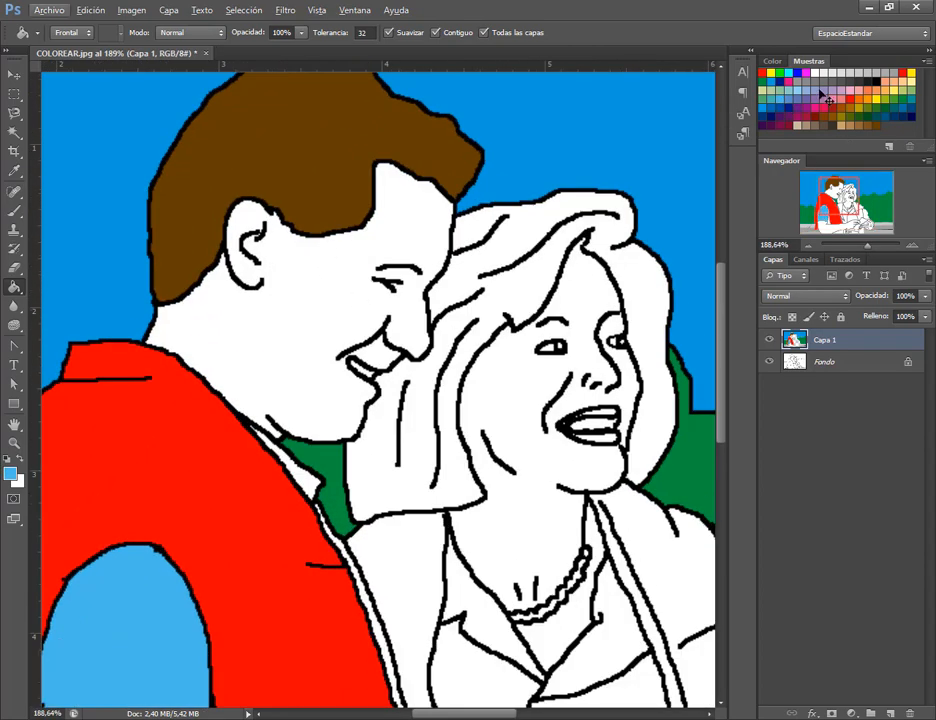
left_click(800, 126)
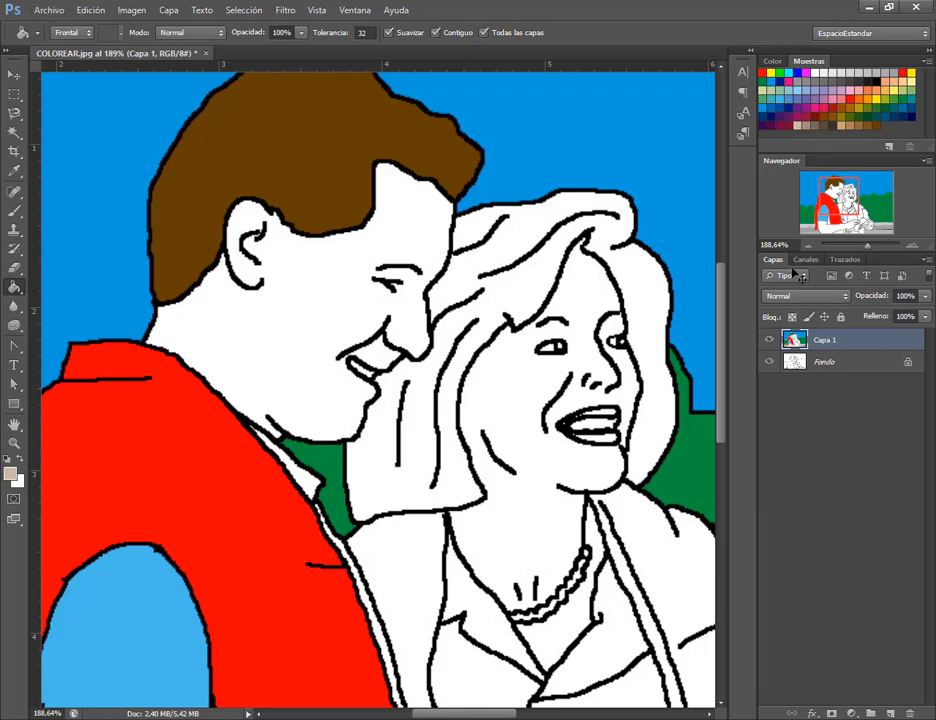
left_click(311, 278)
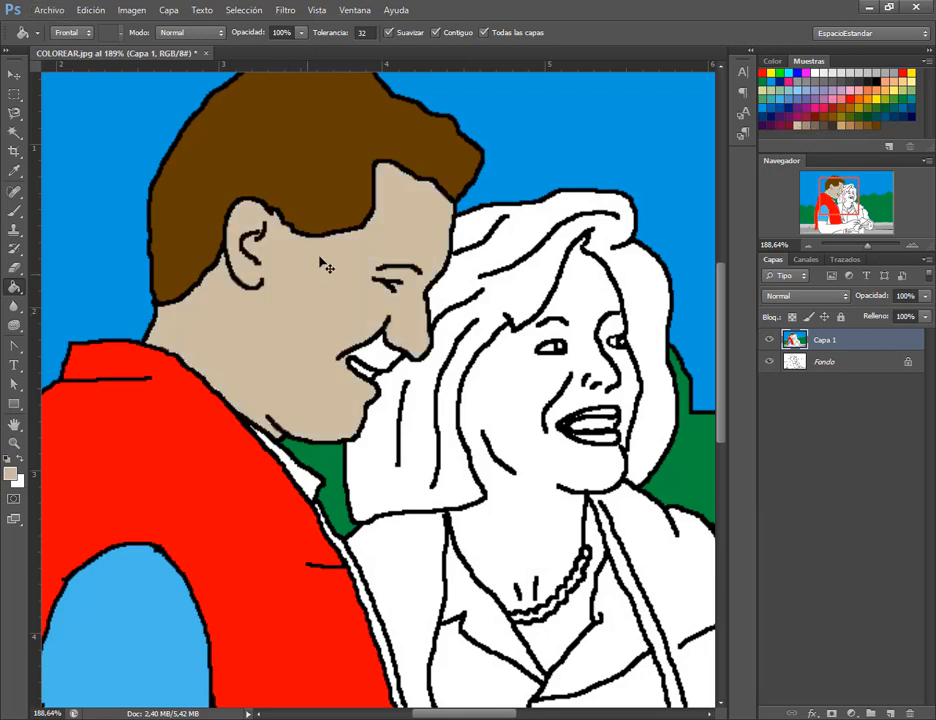
left_click(842, 127)
left_click(328, 278)
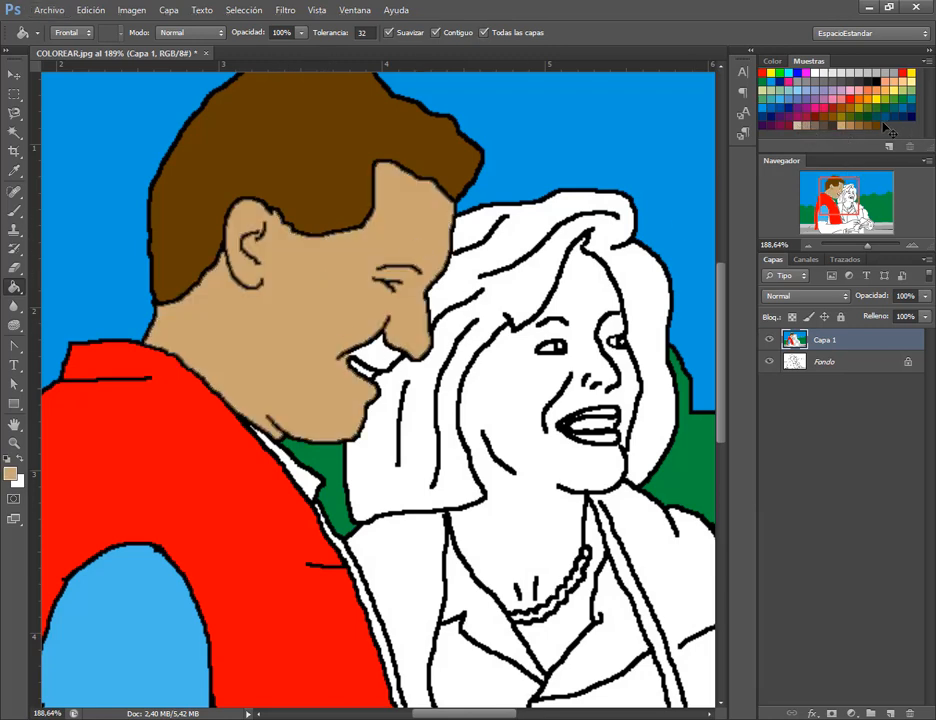
left_click(801, 127)
left_click(277, 188)
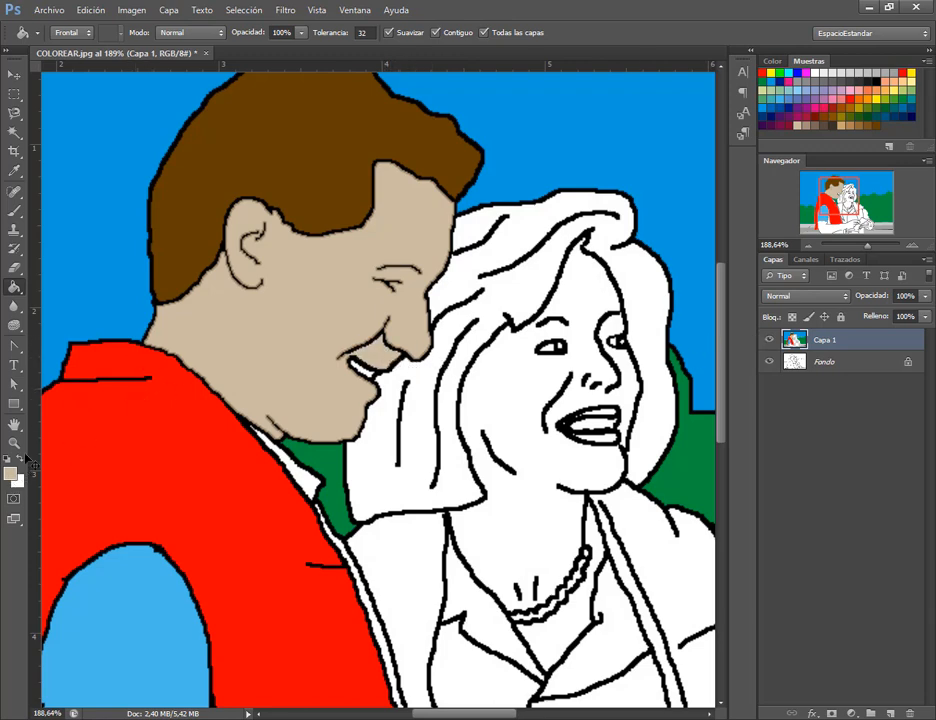
Mix the light skin tone f6e5c4 as the foreground colour and fill the man's face and neck with it.
left_click(11, 478)
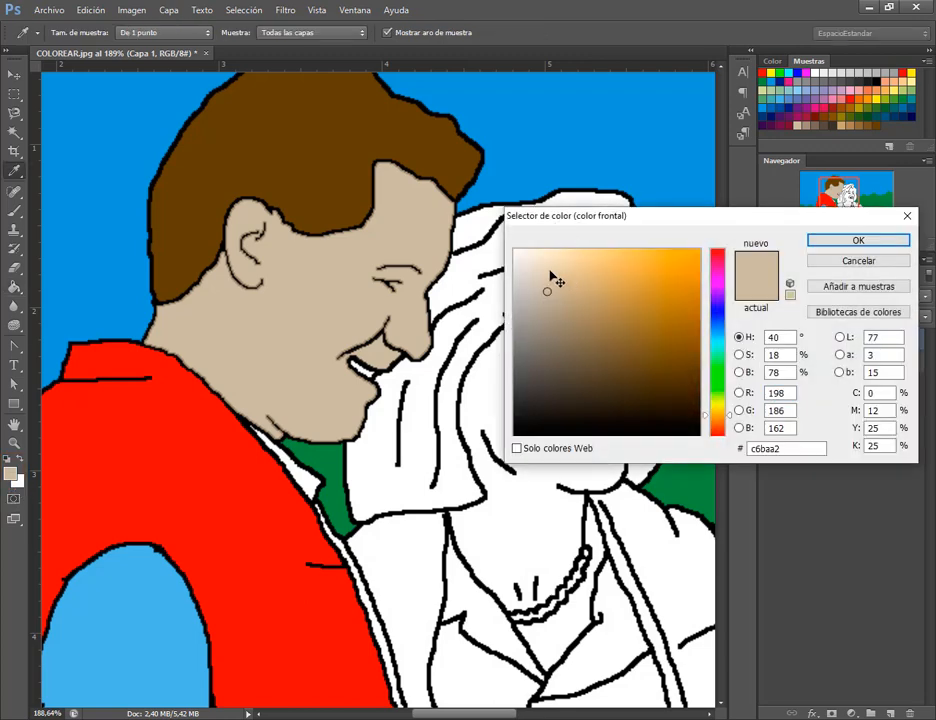
left_click(549, 266)
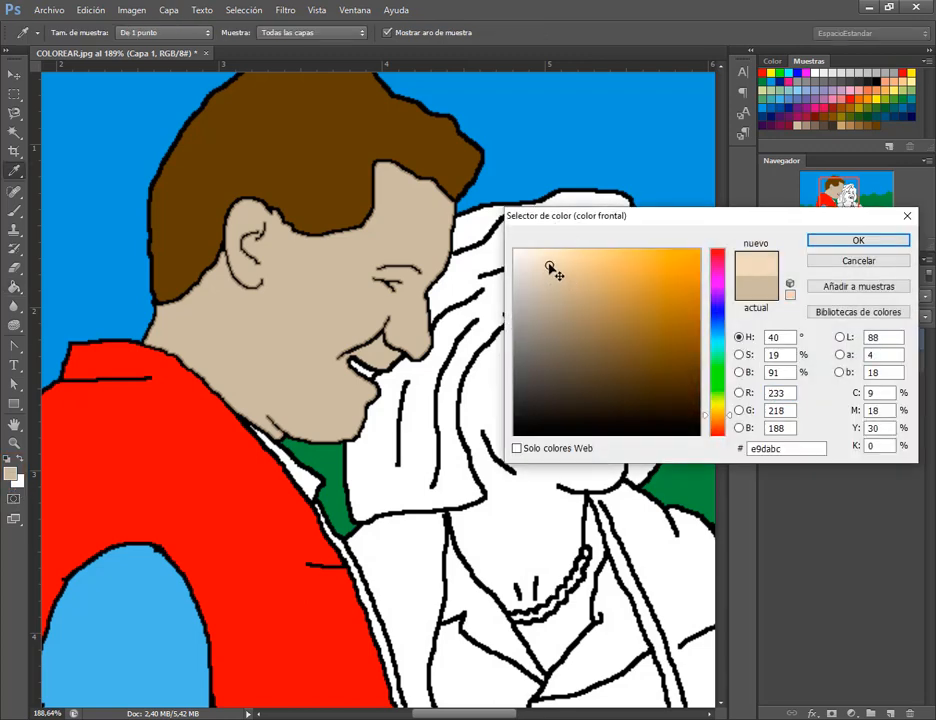
left_click_drag(552, 267, 554, 259)
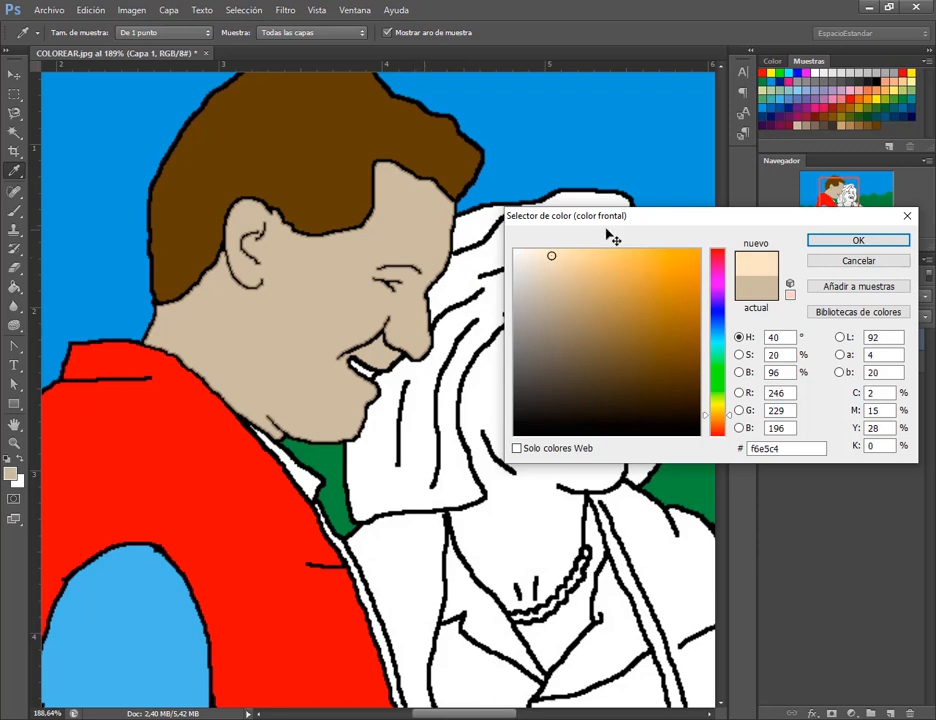
left_click(845, 241)
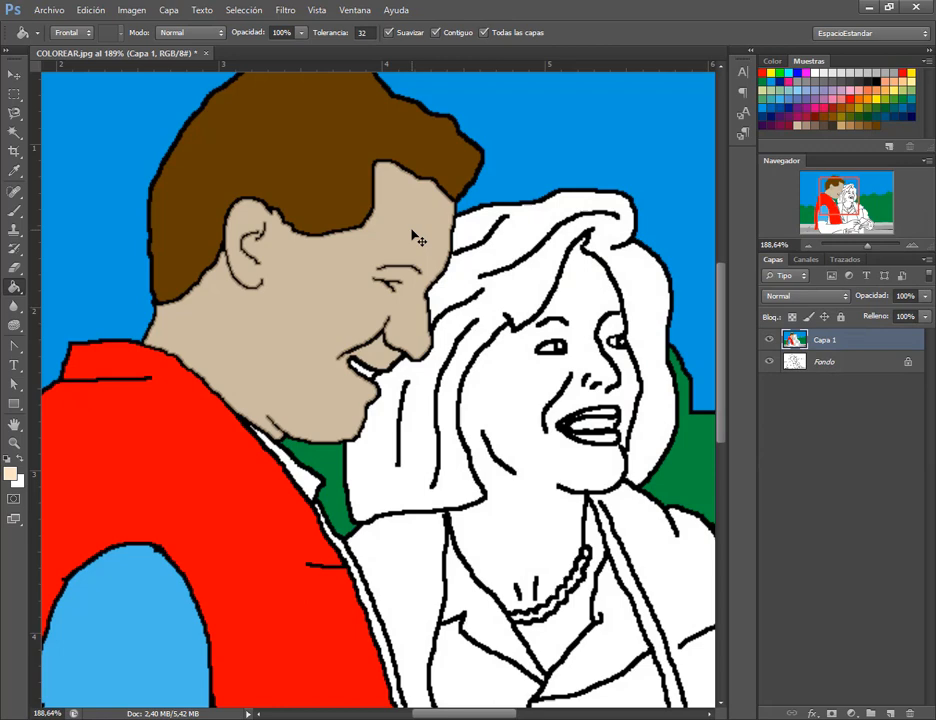
left_click(416, 178)
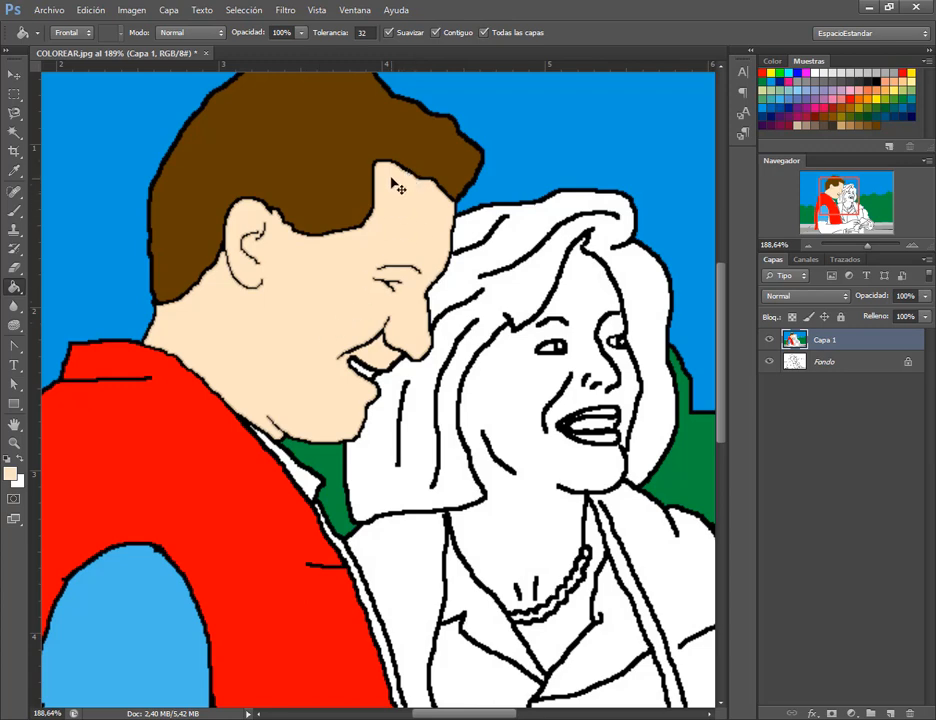
Duplicate the layer Capa 1 and check the shading of the man's hair in the PDF reference.
left_click_drag(848, 205, 845, 199)
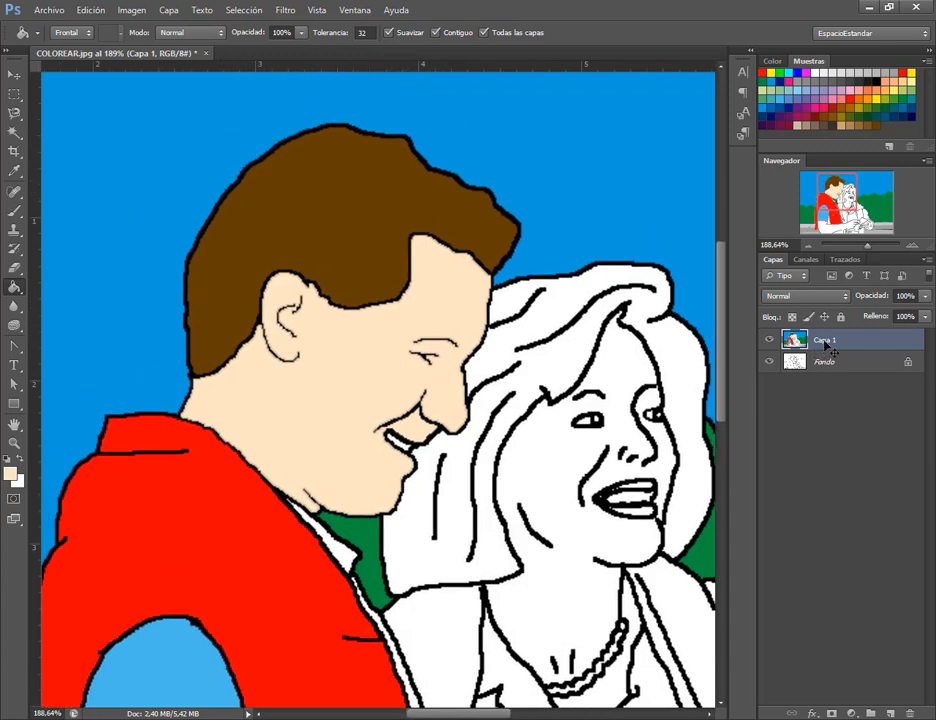
left_click_drag(800, 340, 889, 713)
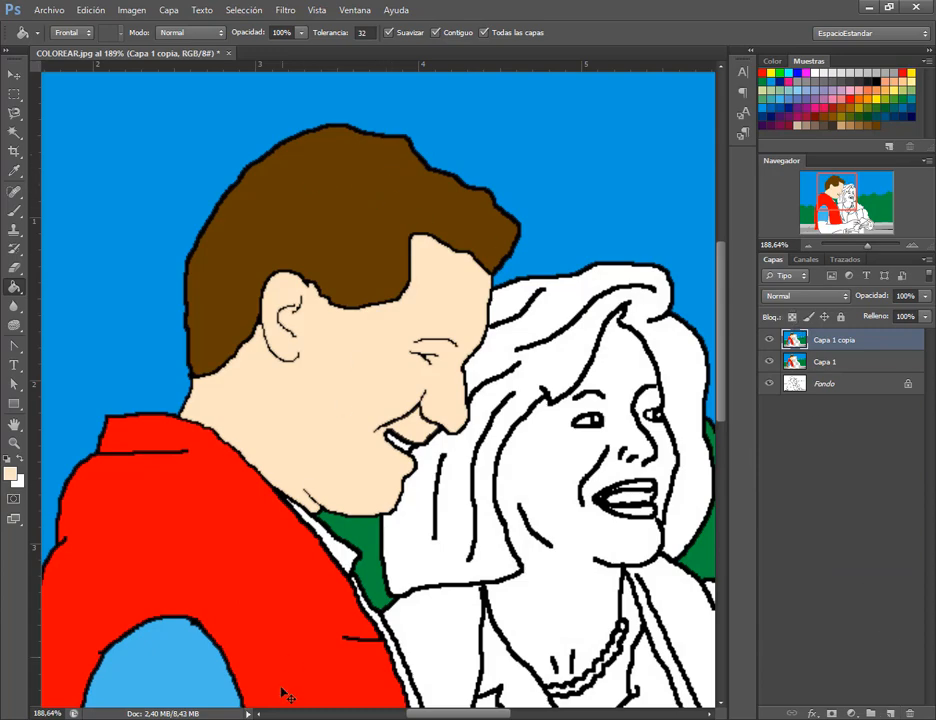
key("alt+Tab")
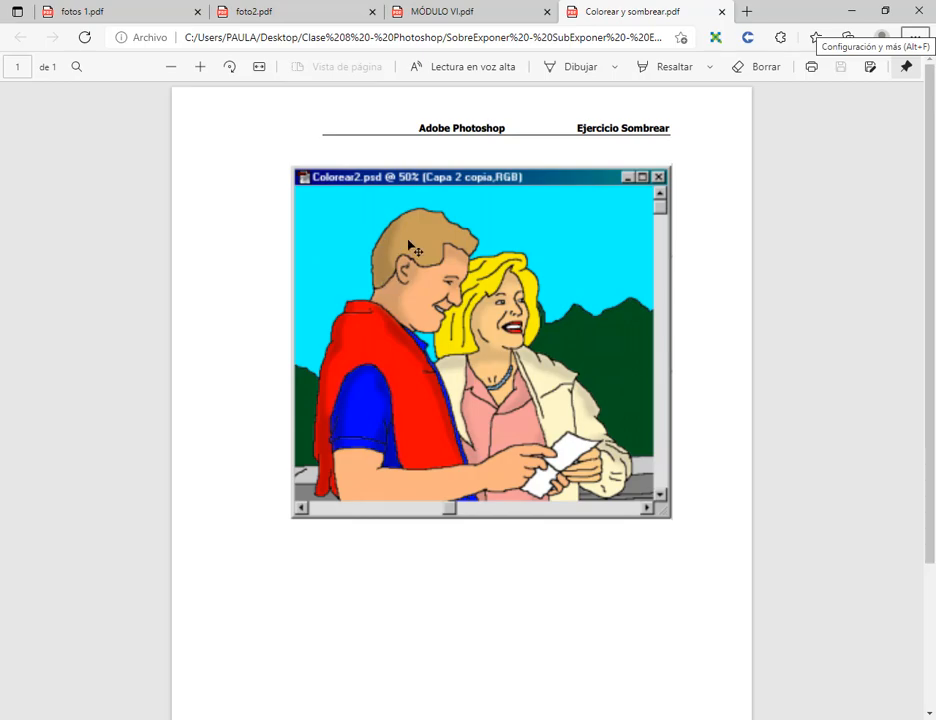
left_click(856, 12)
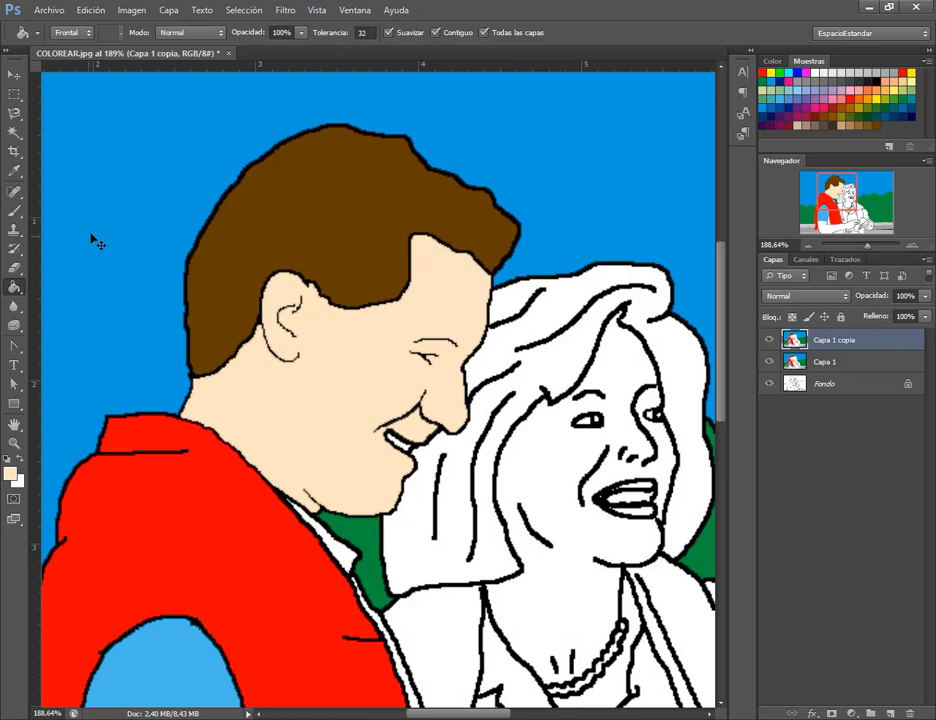
Switch to the Burn tool, undo a test stroke on the man's hair, and lower the exposure to 10%.
left_click(14, 307)
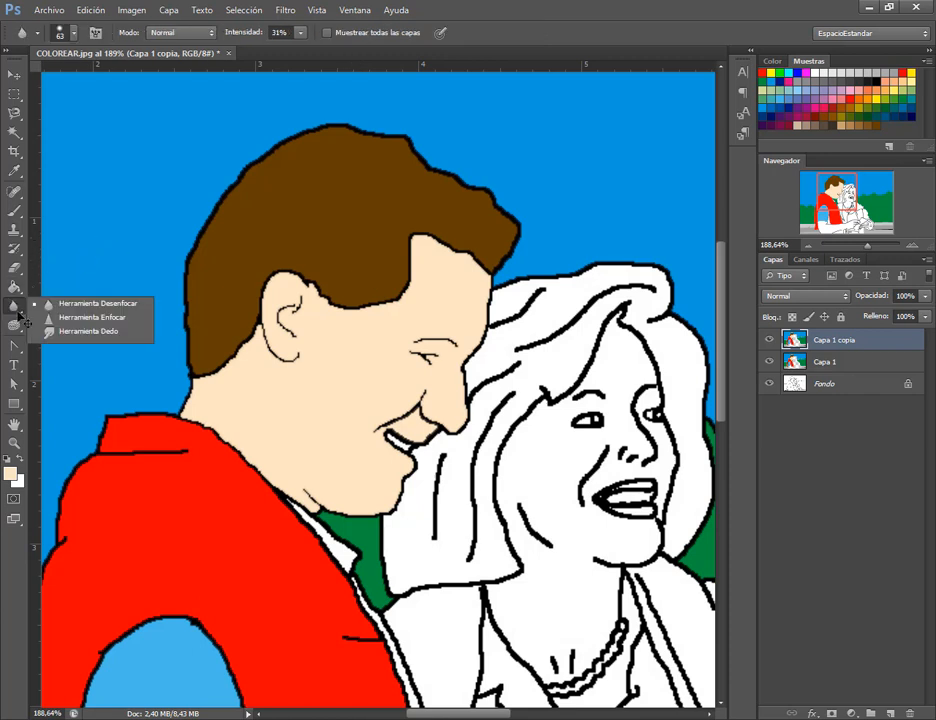
left_click(14, 324)
left_click(80, 340)
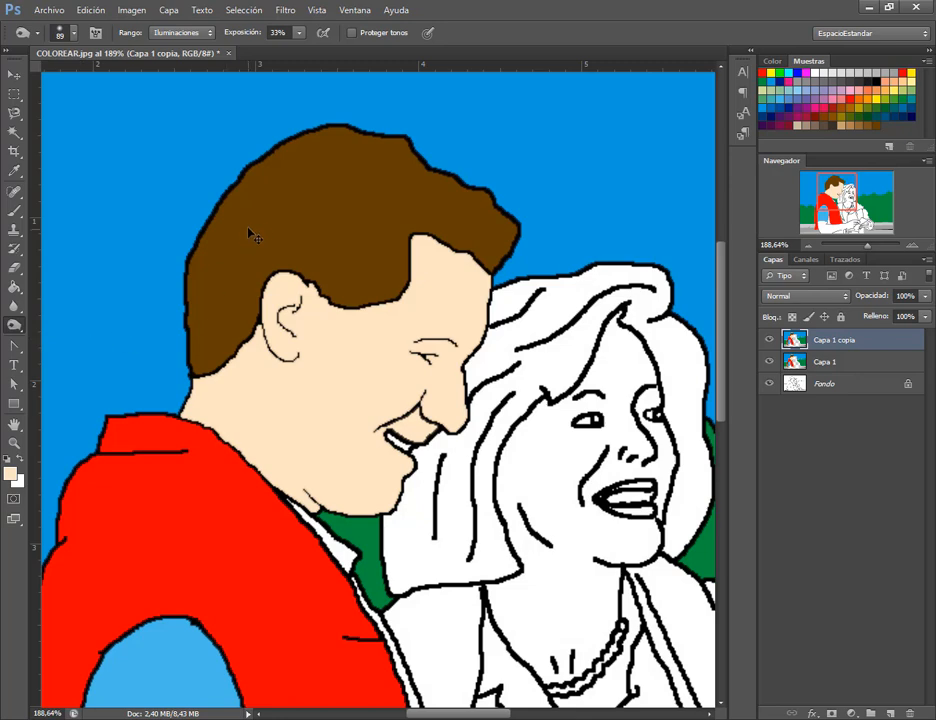
left_click_drag(254, 214, 232, 217)
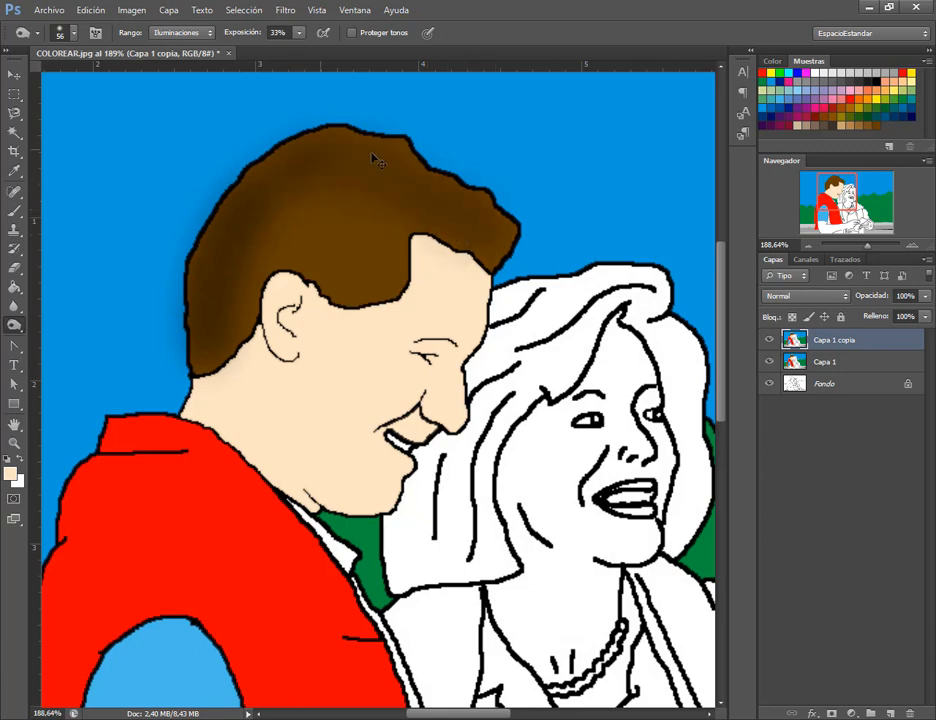
key("ctrl+z")
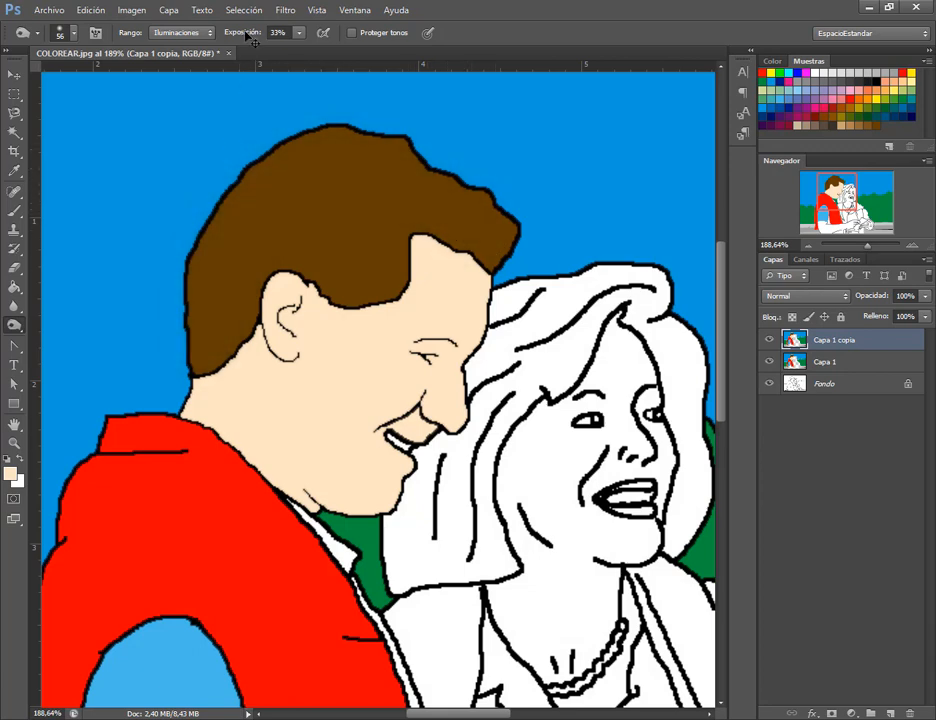
left_click_drag(252, 38, 175, 32)
Try burning a shadow over the crown and back of the man's hair on Capa 1 copia, and undo it.
mouse_move(265, 203)
left_mouse_down()
mouse_move(222, 260)
mouse_move(212, 333)
left_mouse_up()
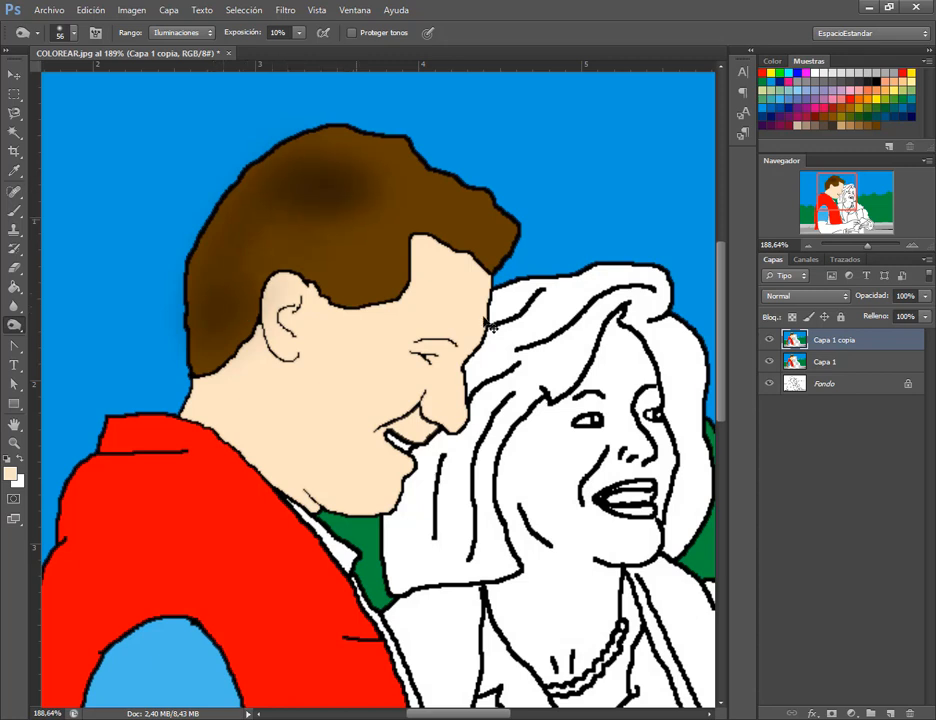
key("ctrl+z")
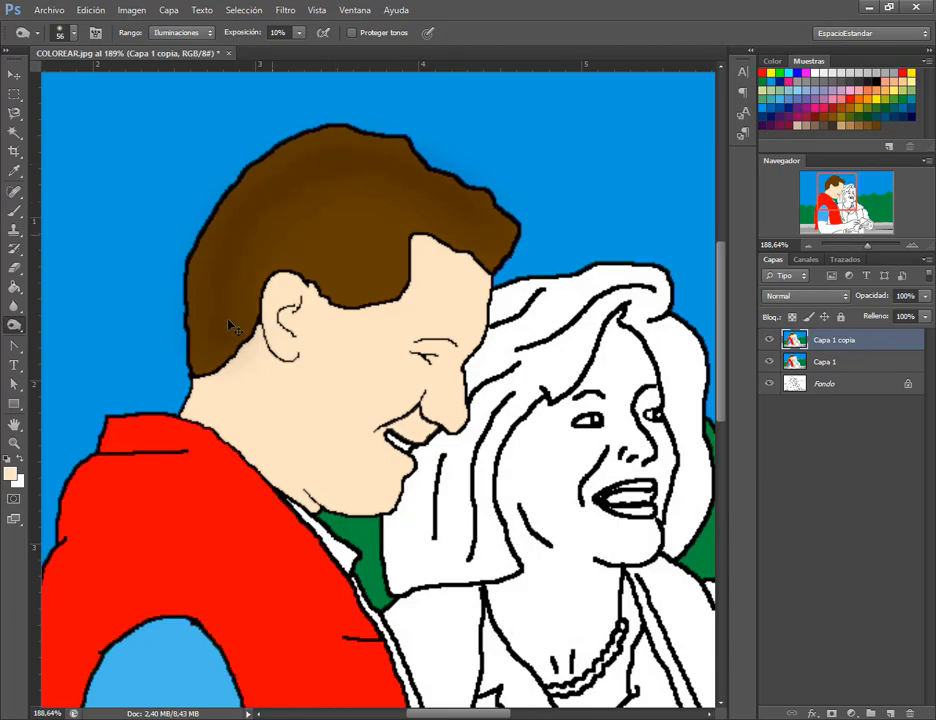
scroll(312, 228, "down", 2)
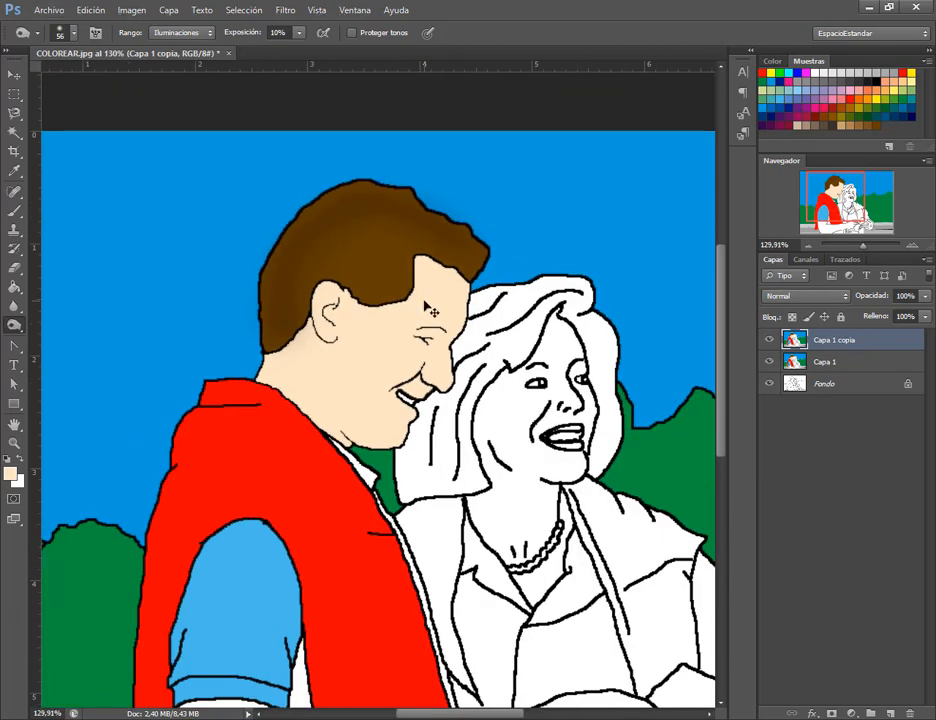
Following the reference, burn a soft shadow along the back of the man's hair and start on the red garment's collar.
key("alt+Tab")
key("alt+Tab")
left_click_drag(380, 317, 303, 259)
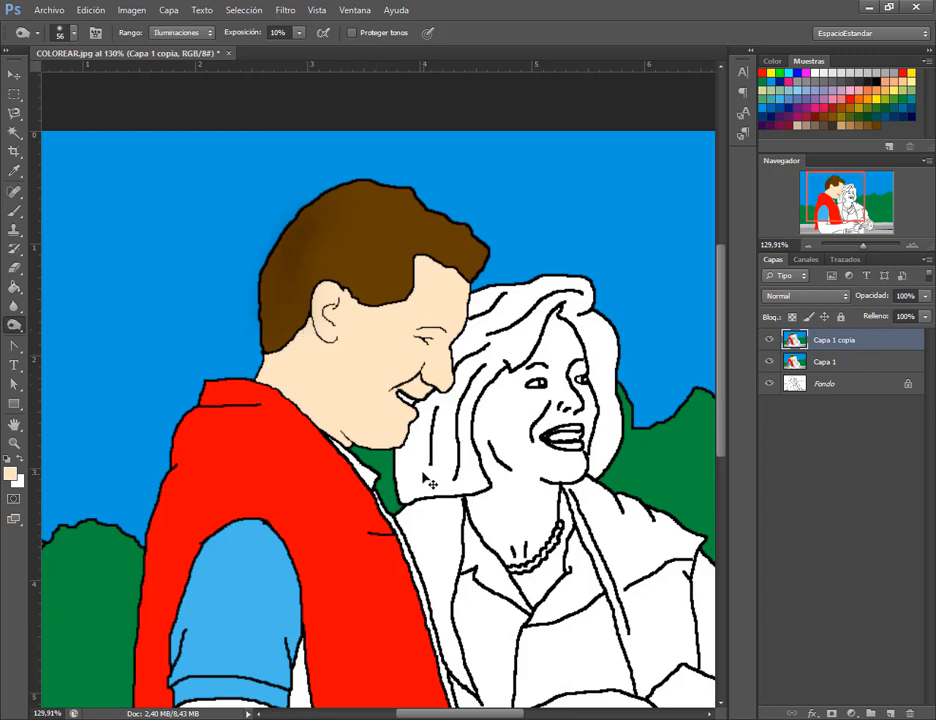
scroll(426, 478, "down", 3)
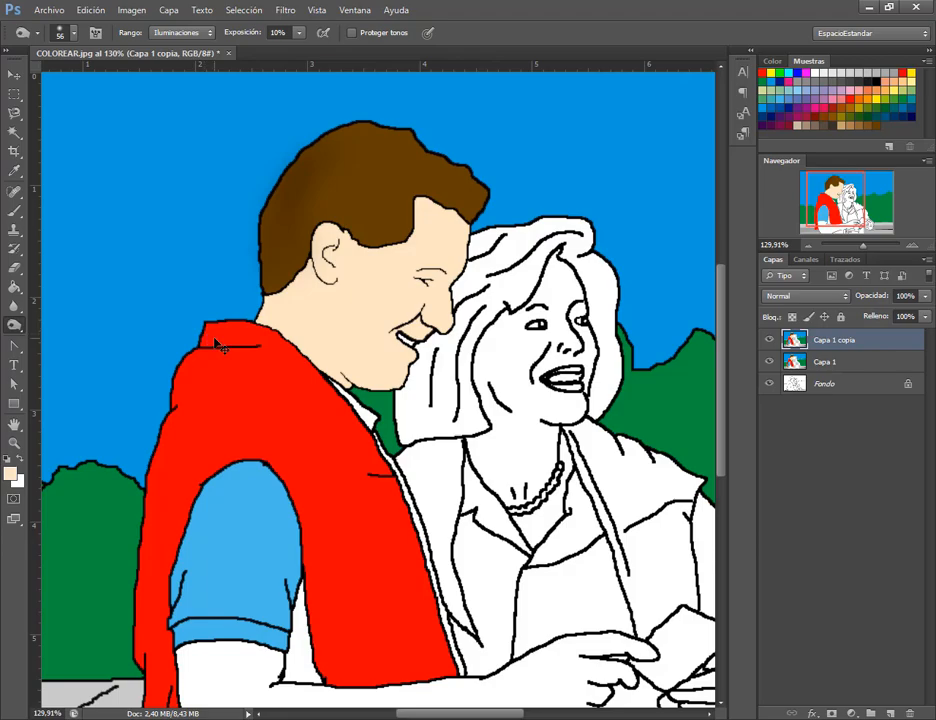
left_click_drag(210, 340, 213, 341)
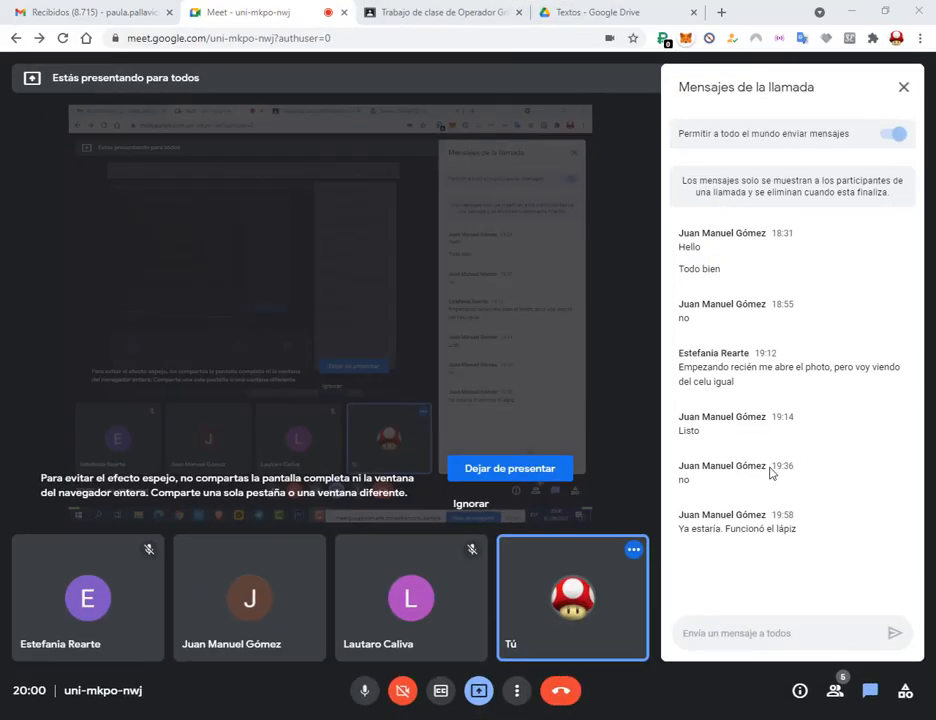
Review the Textos exercise folder and its fotos 1.pdf and foto2.pdf references, and switch to Photoshop.
left_click(620, 21)
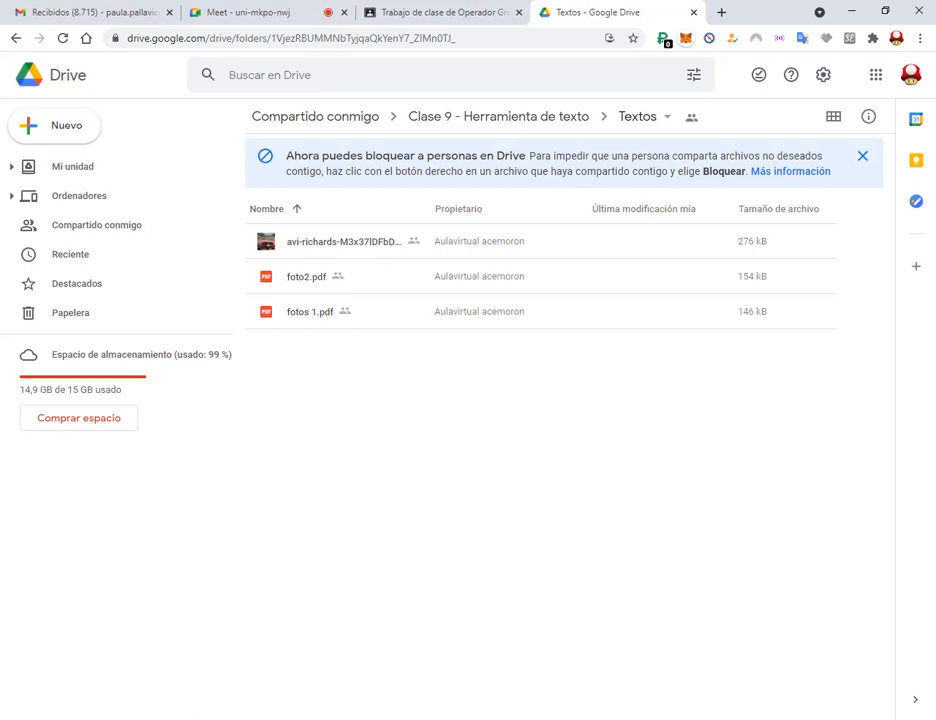
key("alt+Tab")
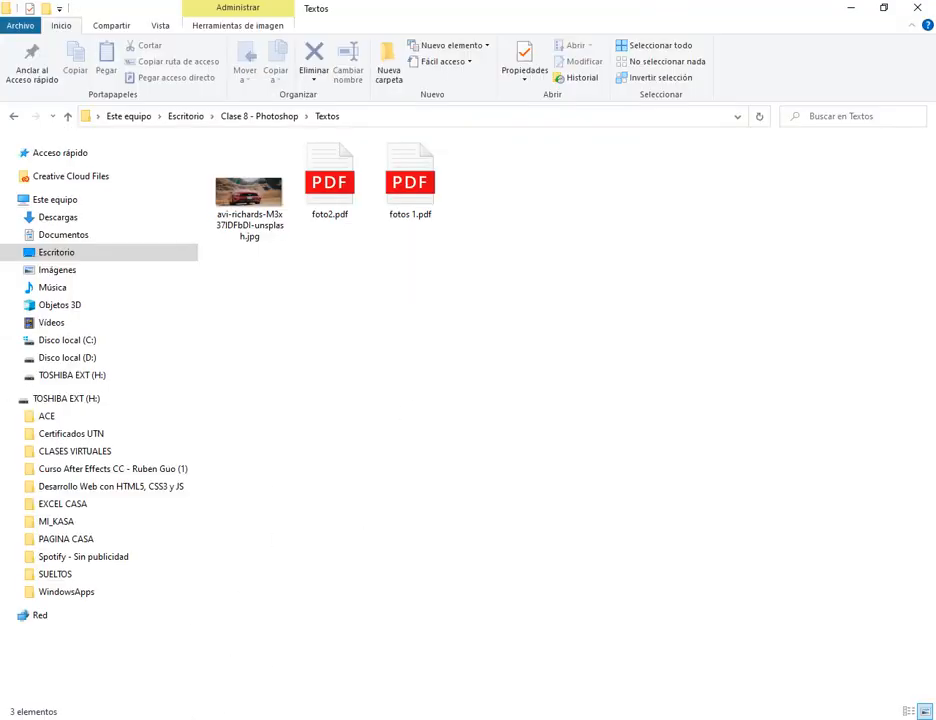
key("alt+Tab")
left_click(100, 11)
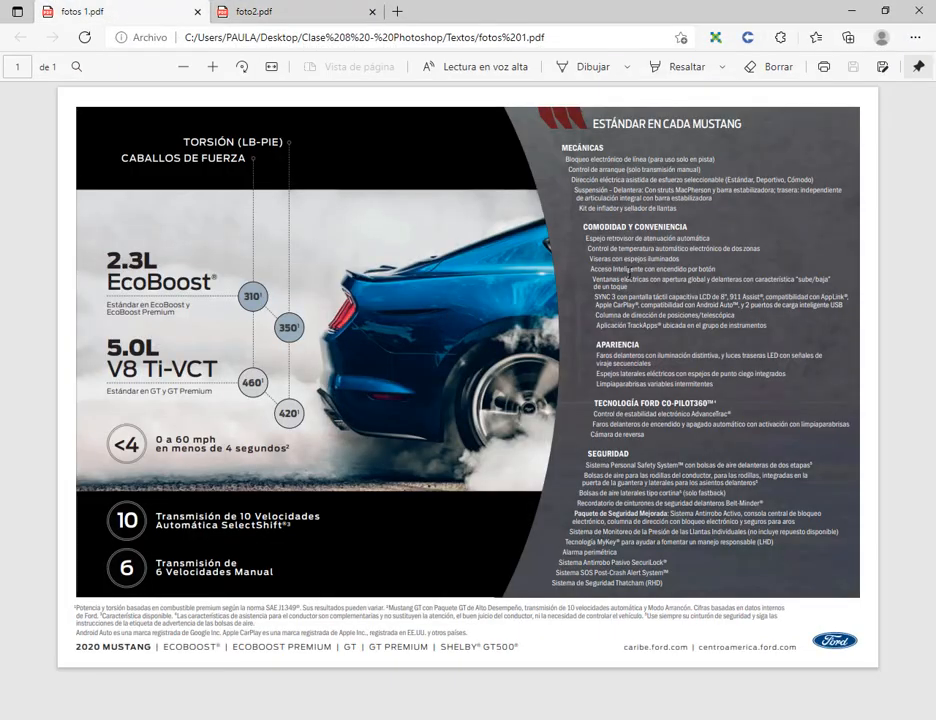
left_click(328, 14)
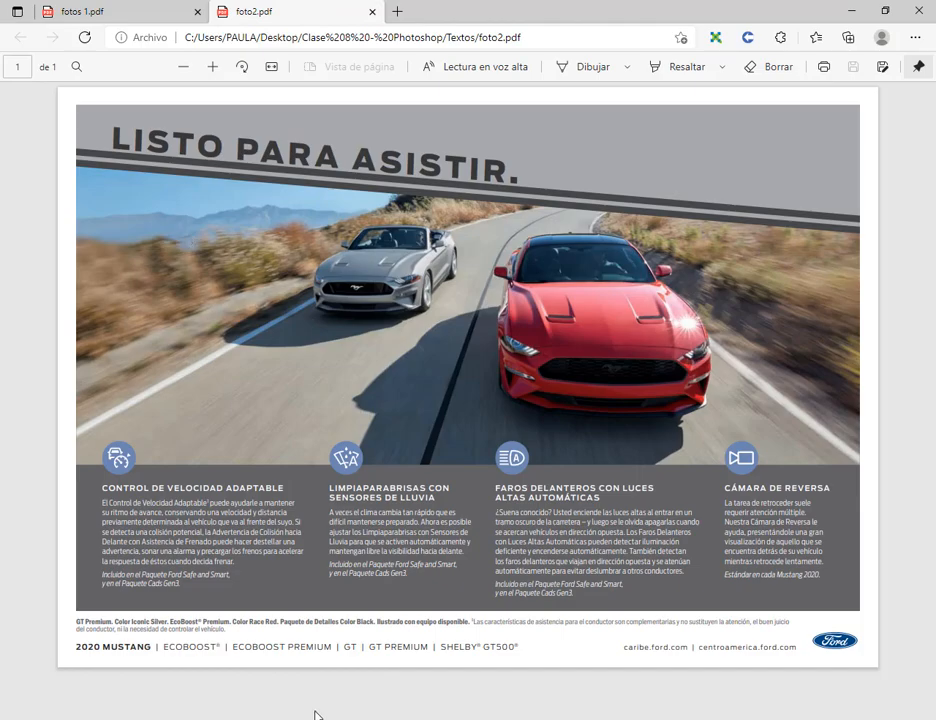
key("alt+Tab")
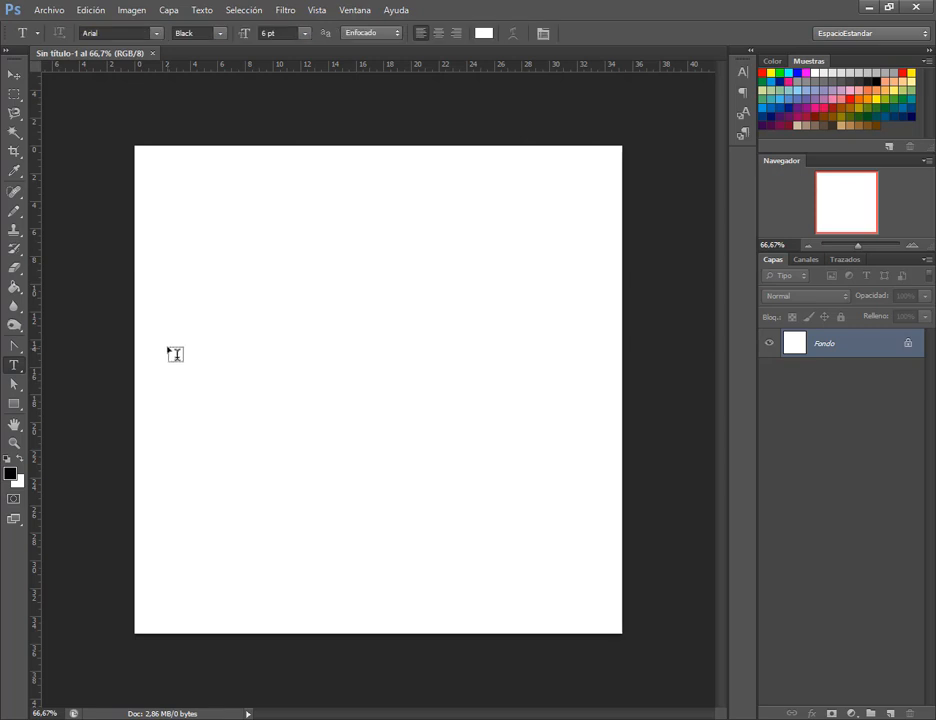
Set the text colour to black (000000) and start a point text near the canvas's upper-left corner at 36 pt.
left_click(483, 33)
left_click_drag(560, 317, 508, 461)
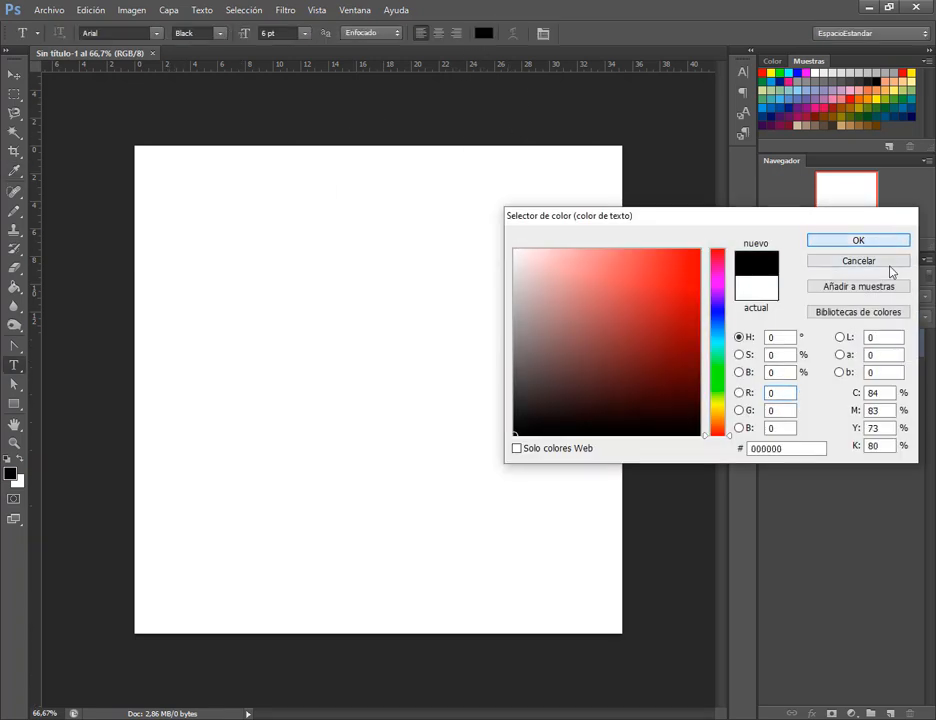
key("Return")
left_click(157, 193)
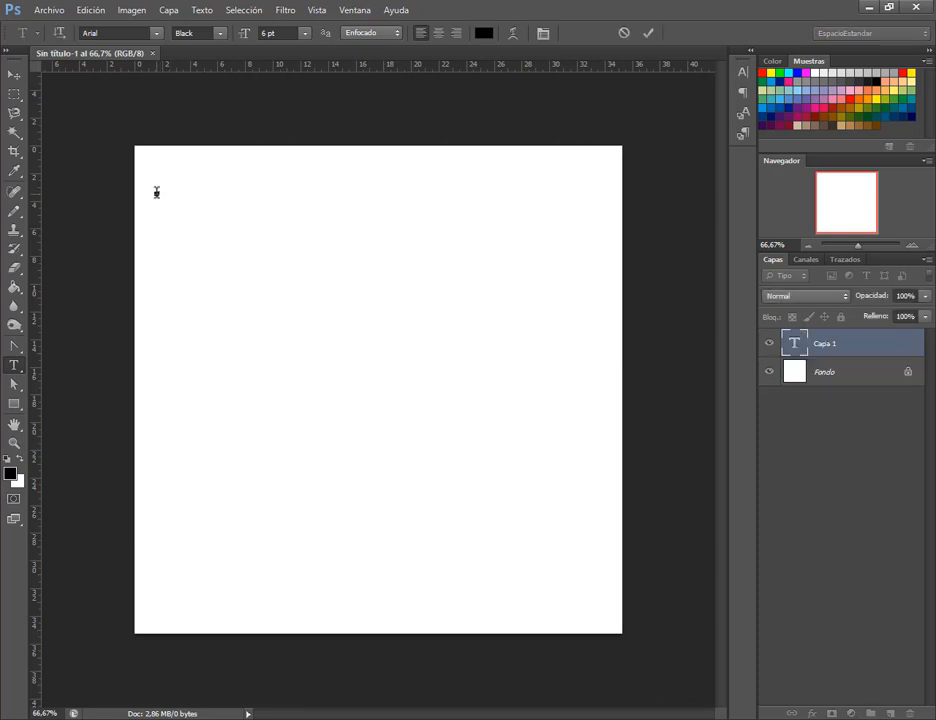
left_click(306, 34)
left_click(300, 169)
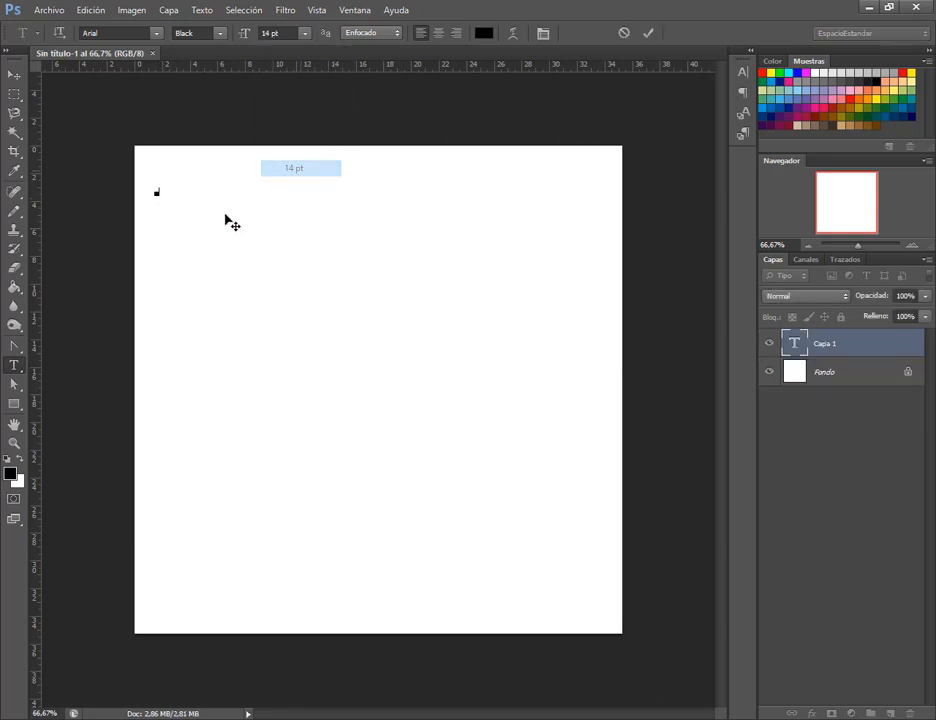
left_click(306, 33)
left_click(298, 232)
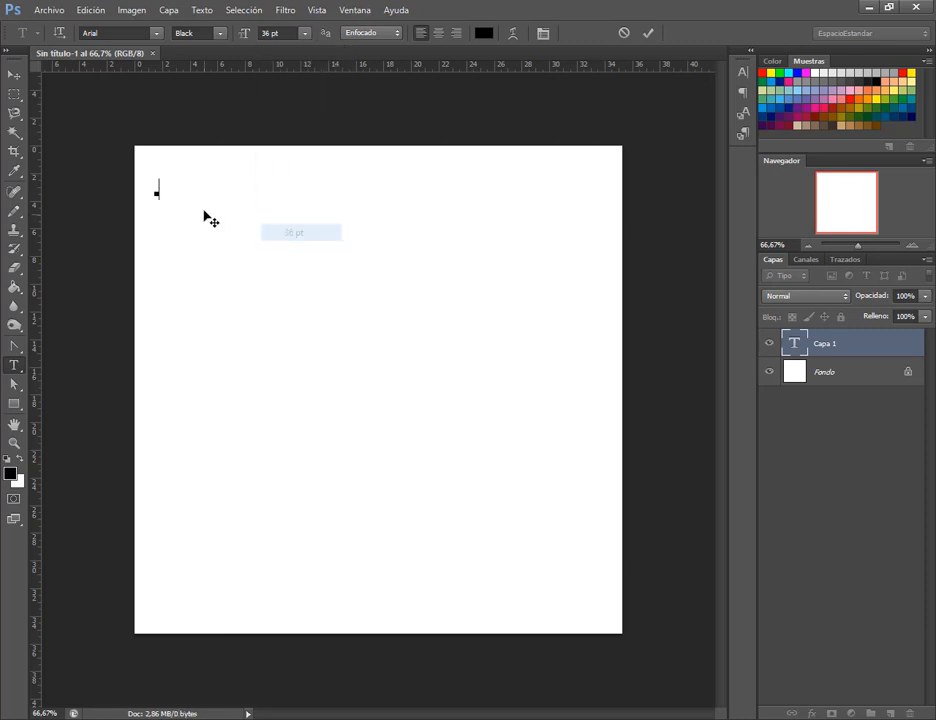
Enter the point text "asdfsdfsad fdf" and move it slightly up.
type("asdfsdfsad")
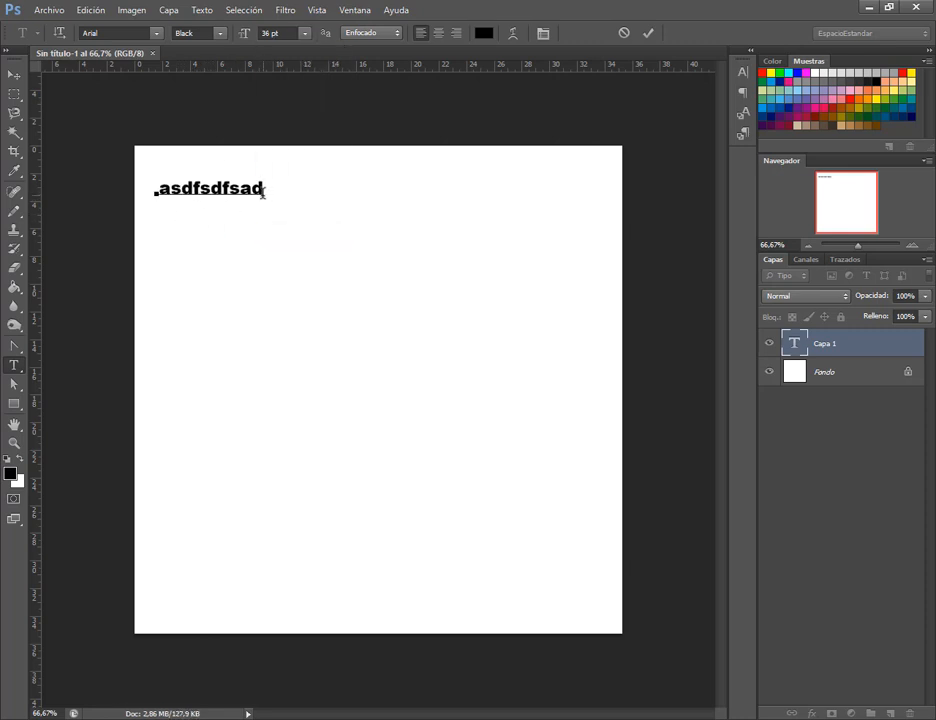
type(" fdf")
left_click(14, 74)
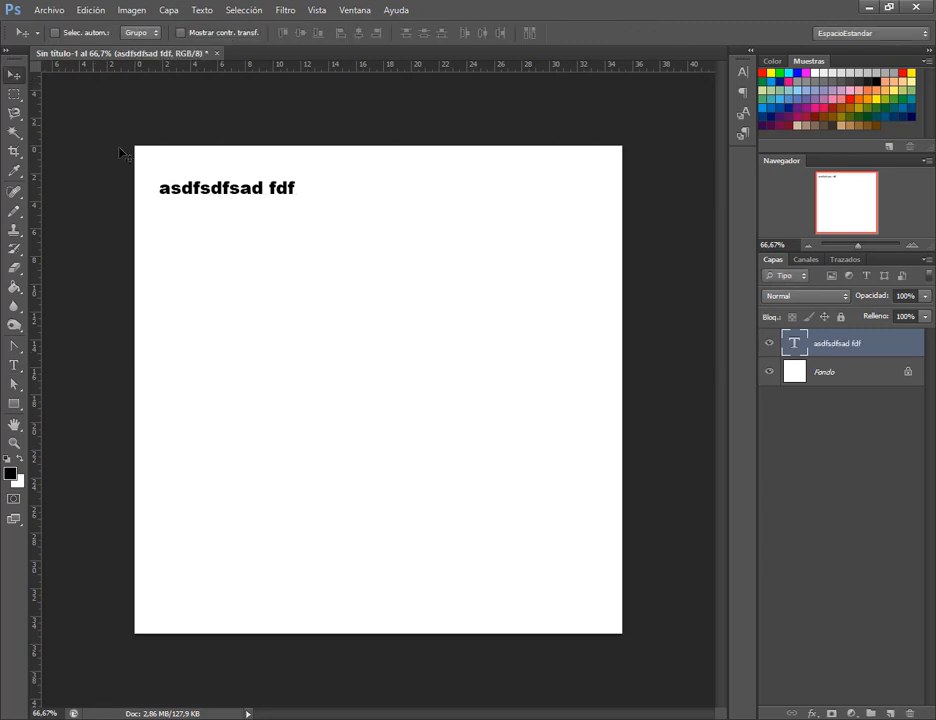
left_click_drag(194, 197, 198, 184)
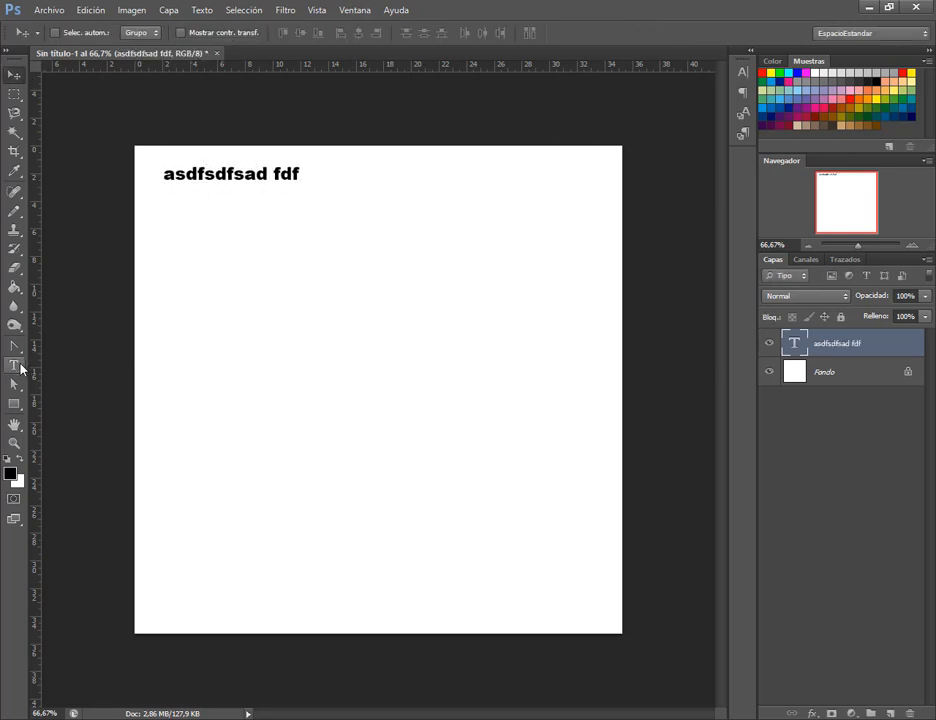
Draw a text box below the point text, enter "Esta es una caja de texto y este es un texto de ejemplo." and shift it slightly down.
left_click(14, 365)
left_click_drag(155, 212, 324, 380)
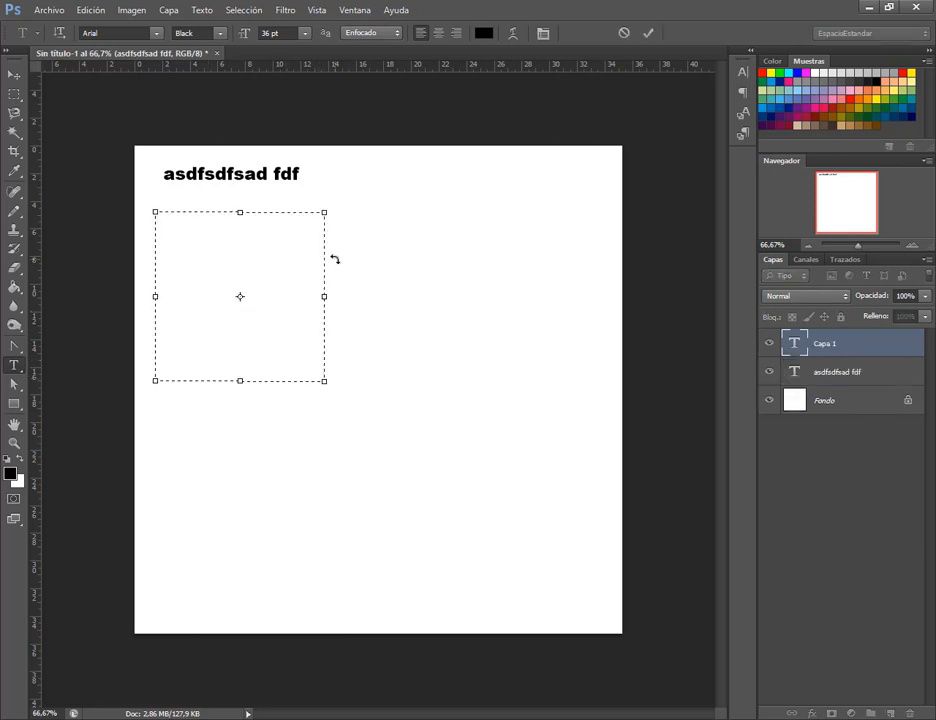
type("Esta es una caja de")
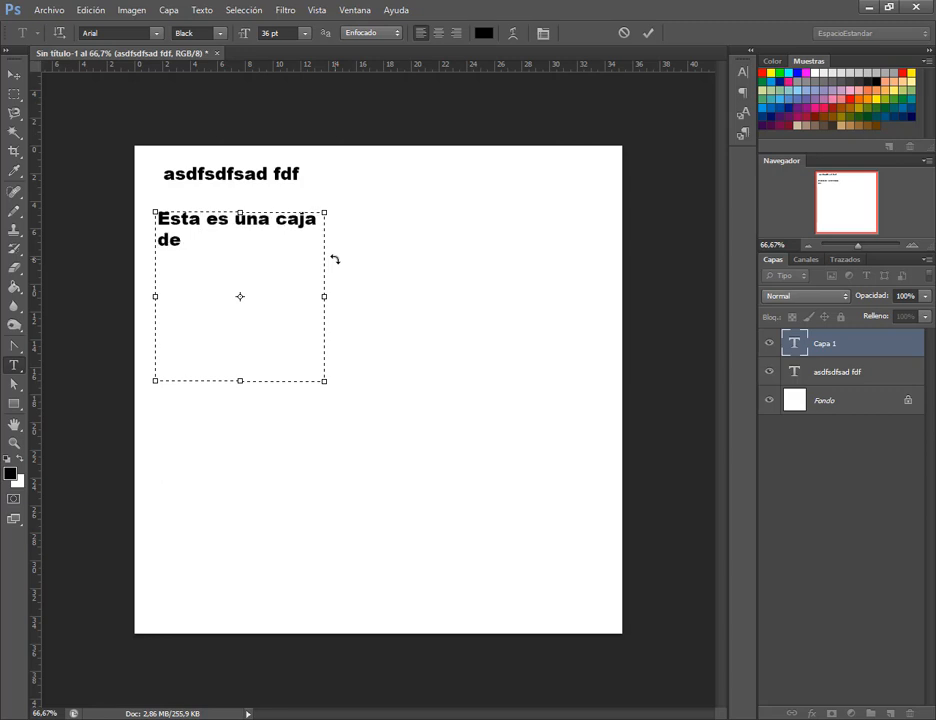
type(" texto")
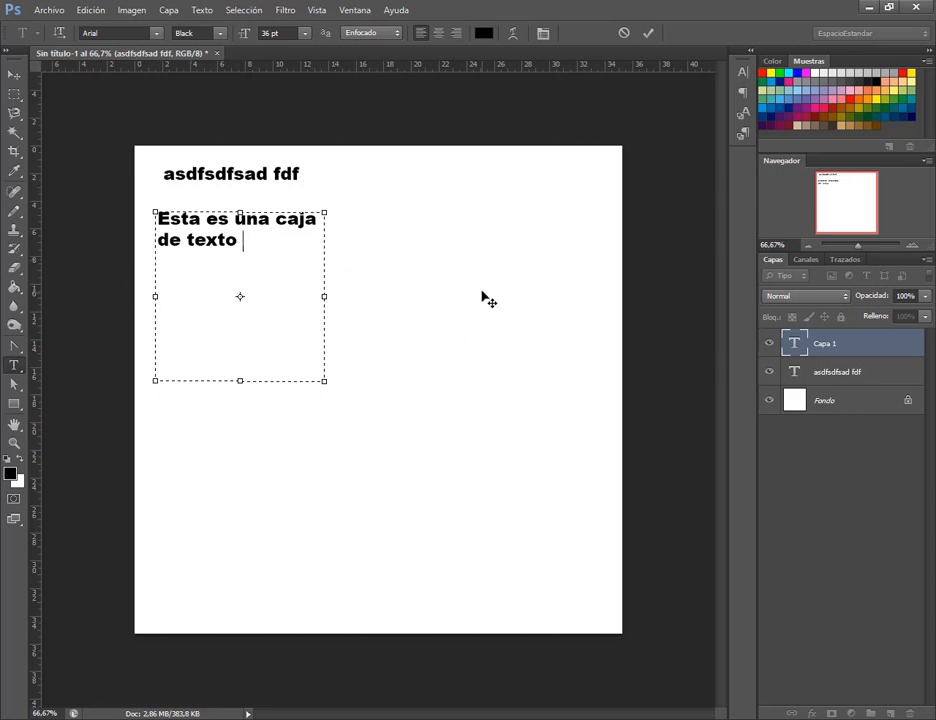
type("y este es un tex")
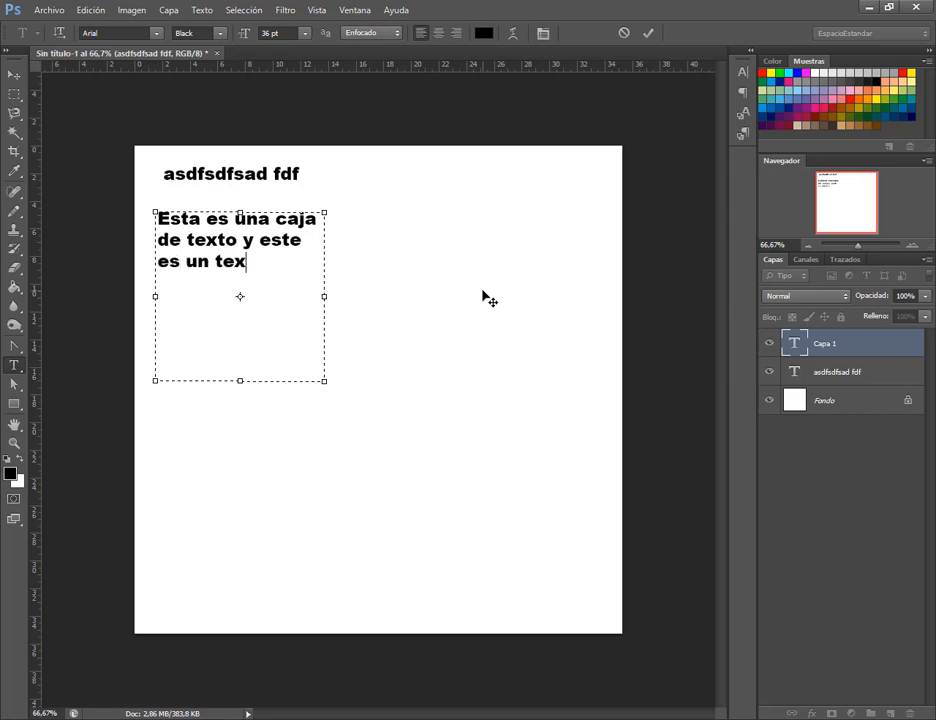
type("to de ejemplo")
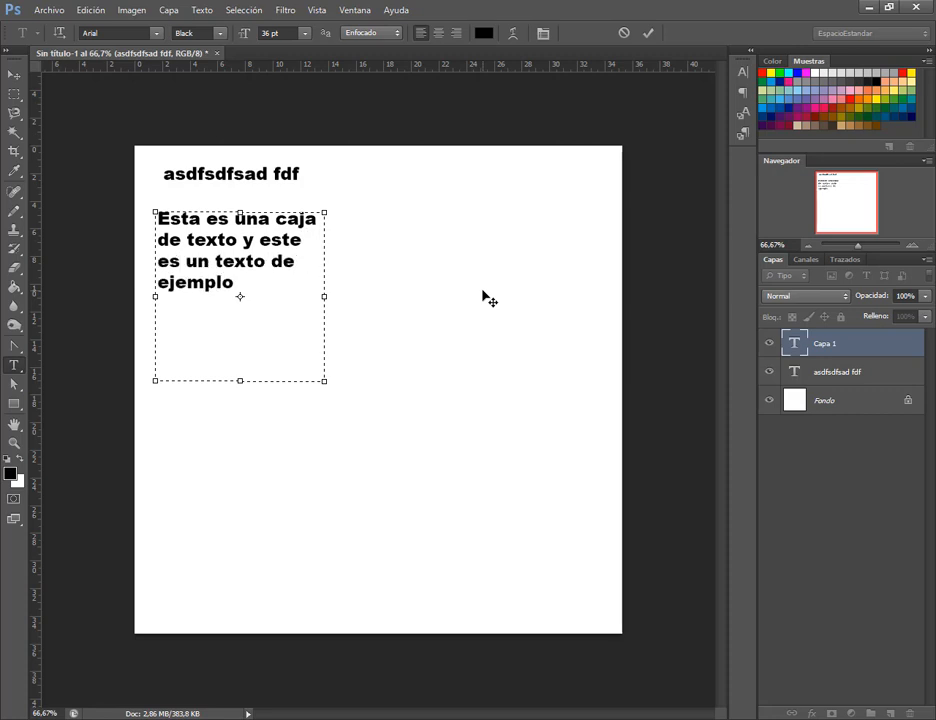
type(".")
left_click(14, 76)
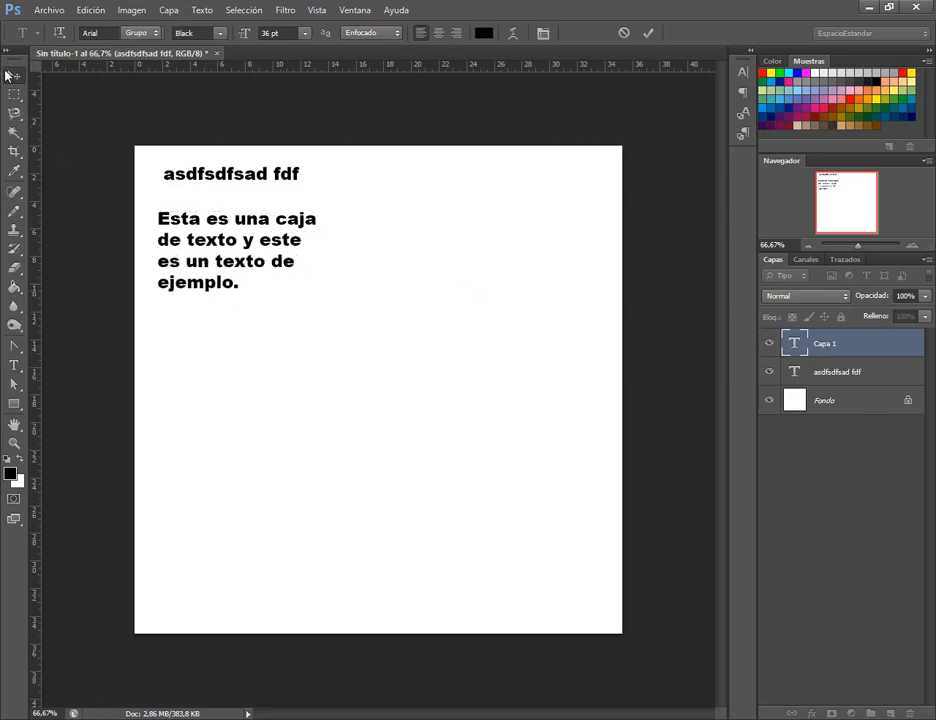
mouse_move(207, 272)
left_mouse_down()
mouse_move(395, 254)
mouse_move(206, 286)
left_mouse_up()
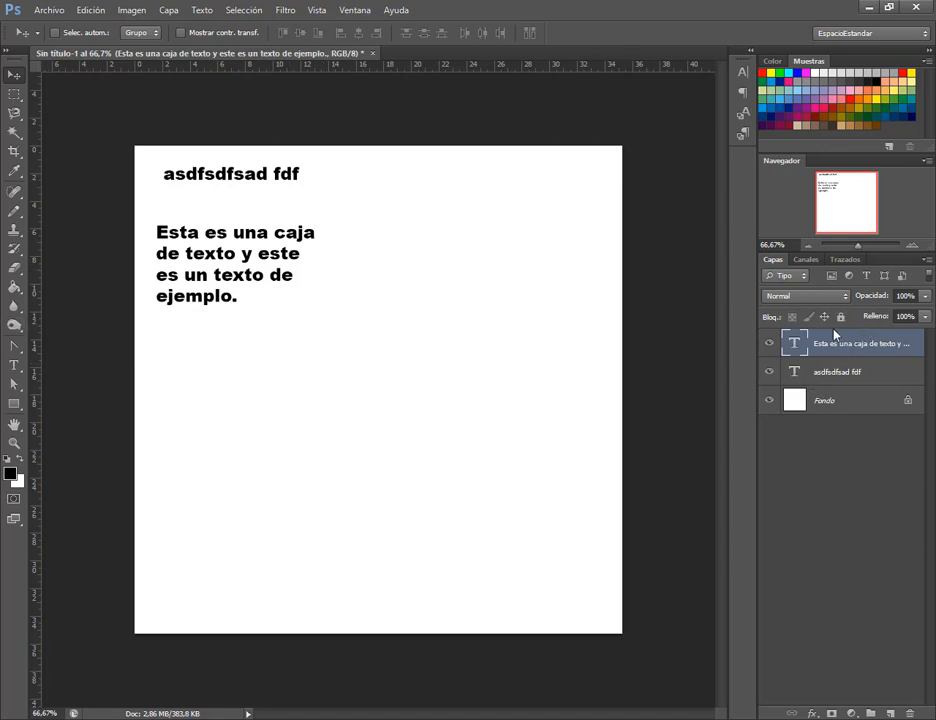
Delete the asdfsdfsad fdf text layer and move the sample paragraph up to the canvas's upper-left corner.
left_click(796, 373)
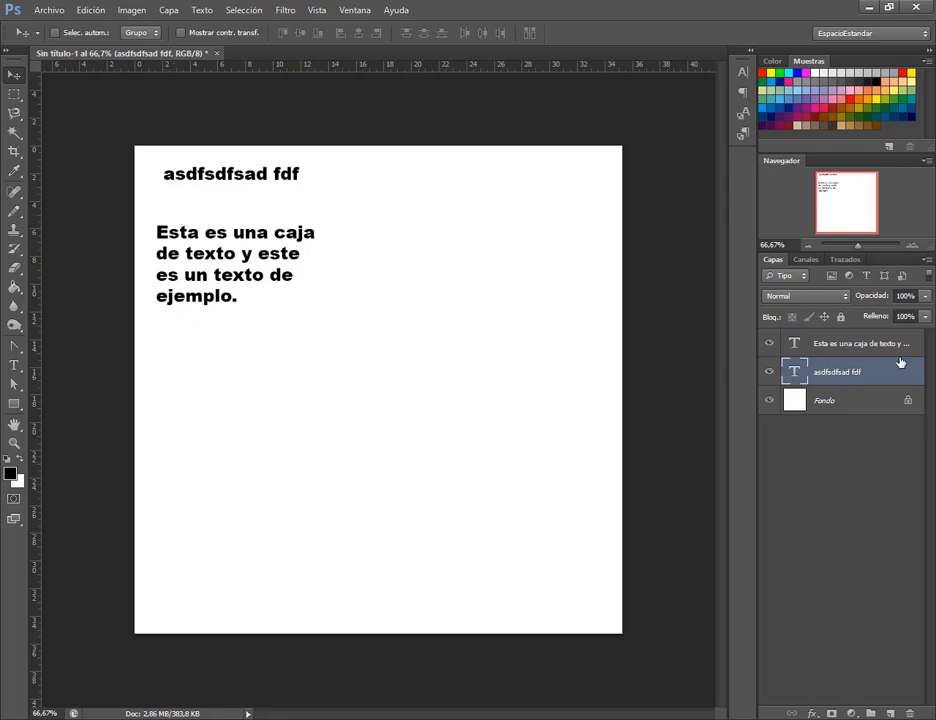
left_click(870, 348)
left_click_drag(249, 251, 259, 271)
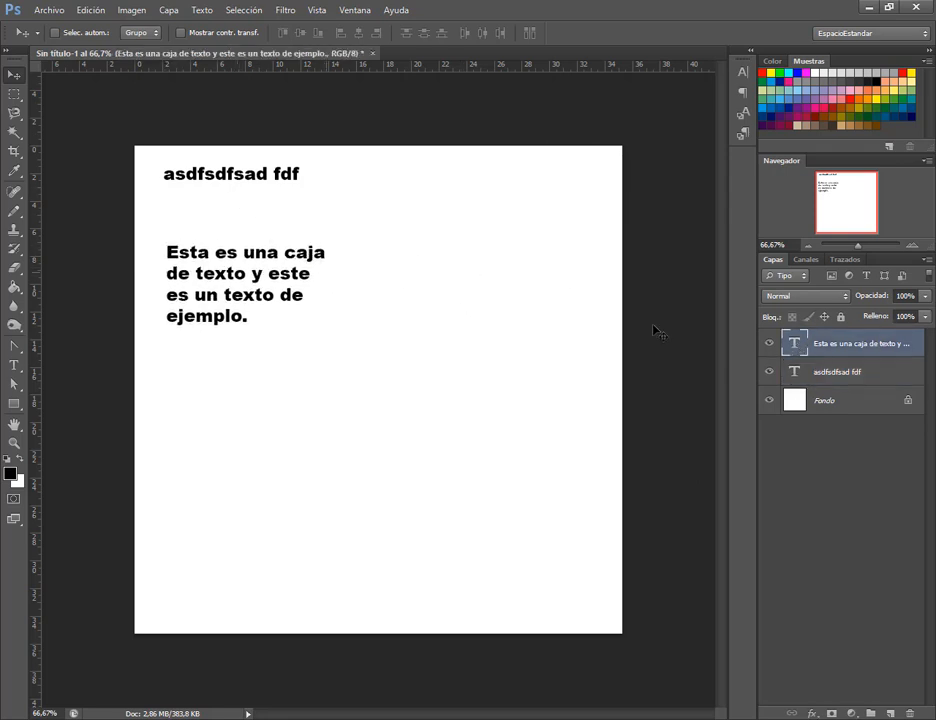
left_click_drag(849, 373, 909, 713)
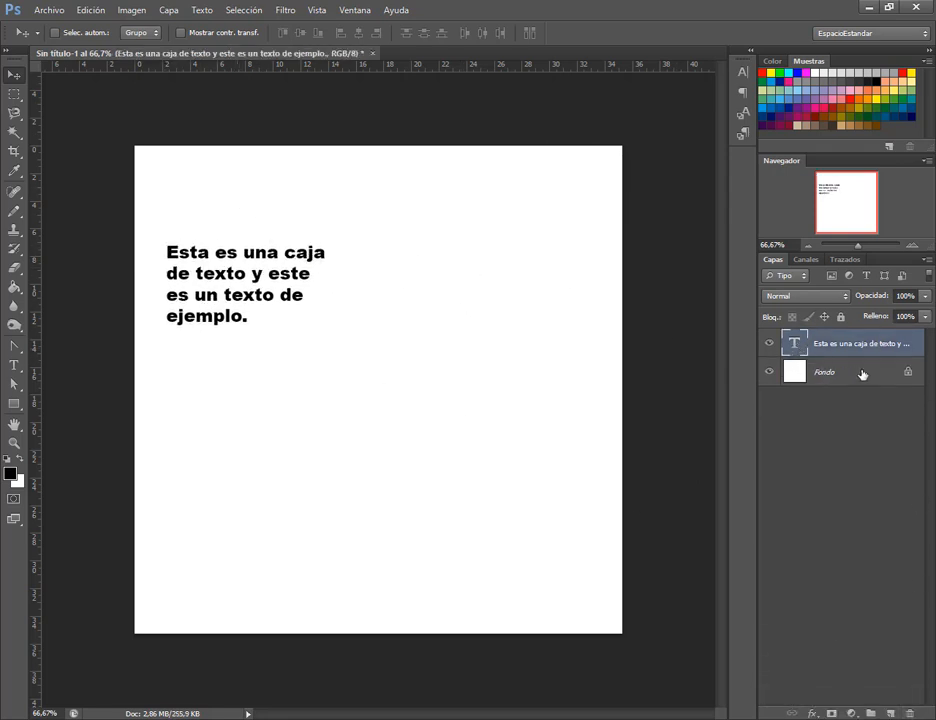
left_click_drag(220, 277, 210, 200)
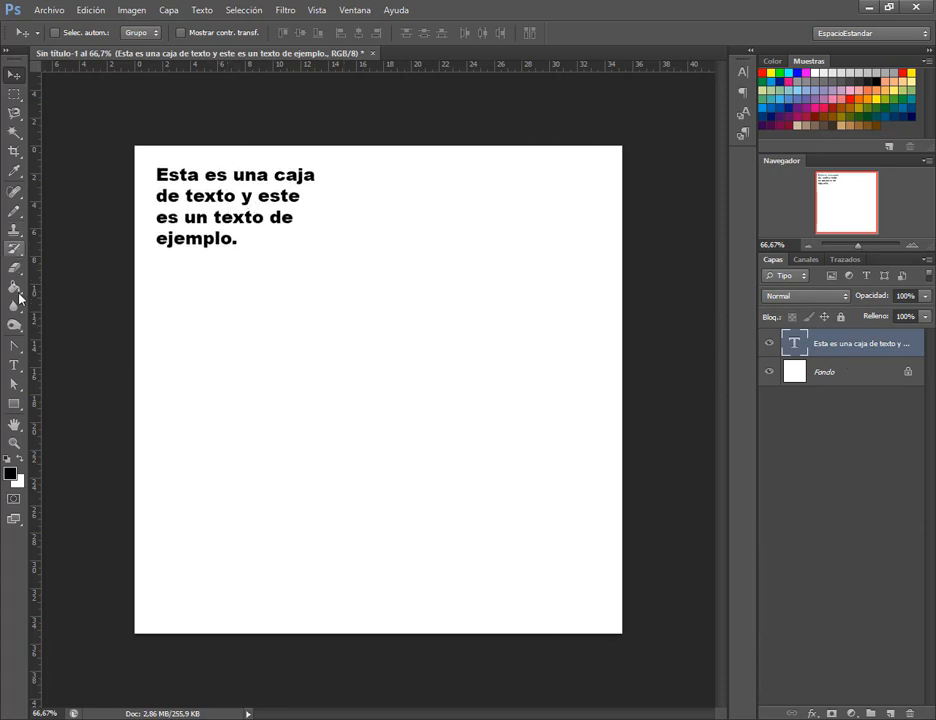
Select the Type tool, check foto2.pdf, the Drive folder and the Meet call messages, and return to Photoshop.
left_click(15, 365)
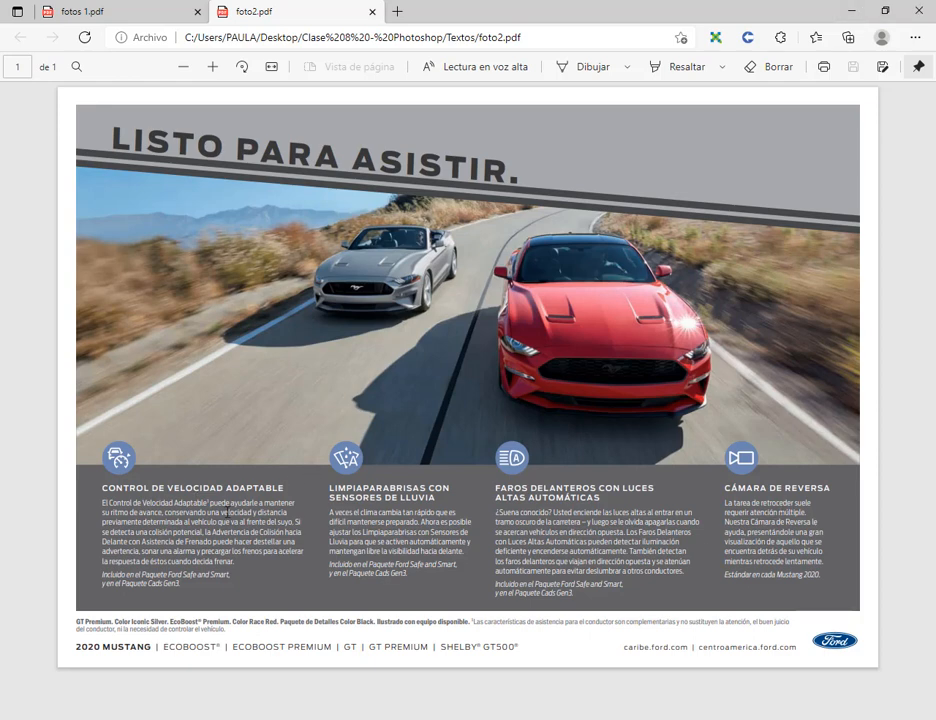
key("alt+Tab")
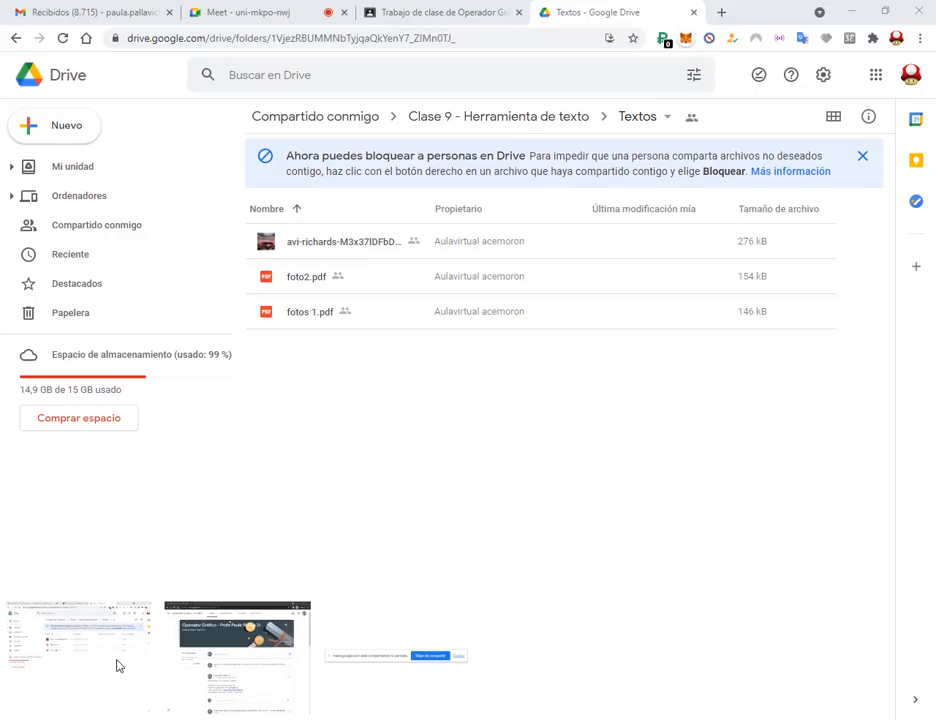
left_click(119, 666)
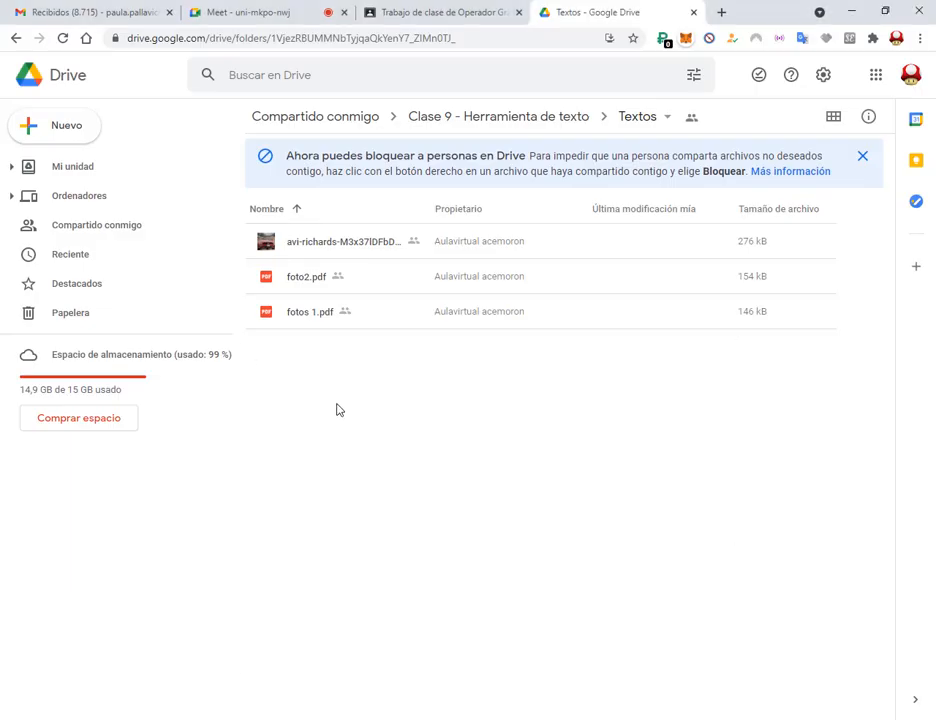
left_click(286, 10)
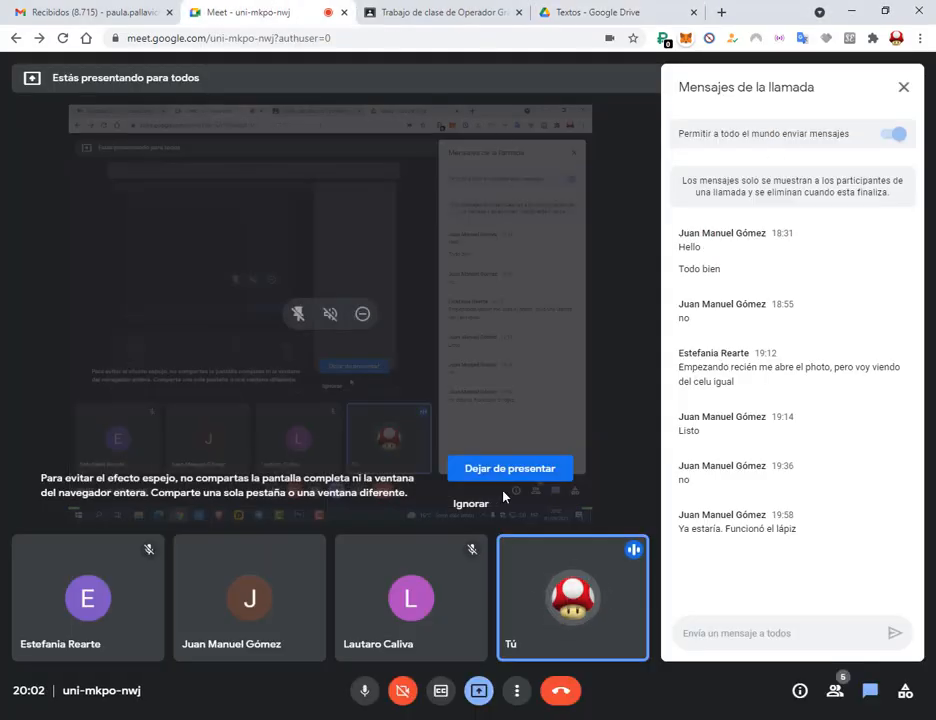
left_click(851, 10)
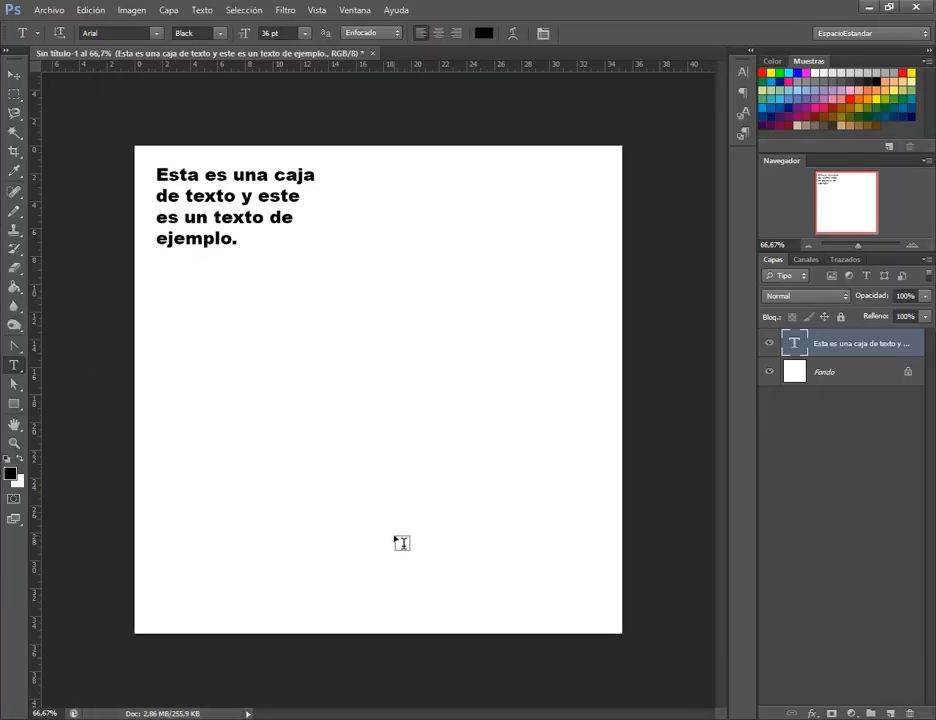
Draw a larger text box below the sample paragraph, fill it with Lorem Ipsum placeholder text, and reposition the block slightly up and right.
left_click_drag(155, 321, 379, 533)
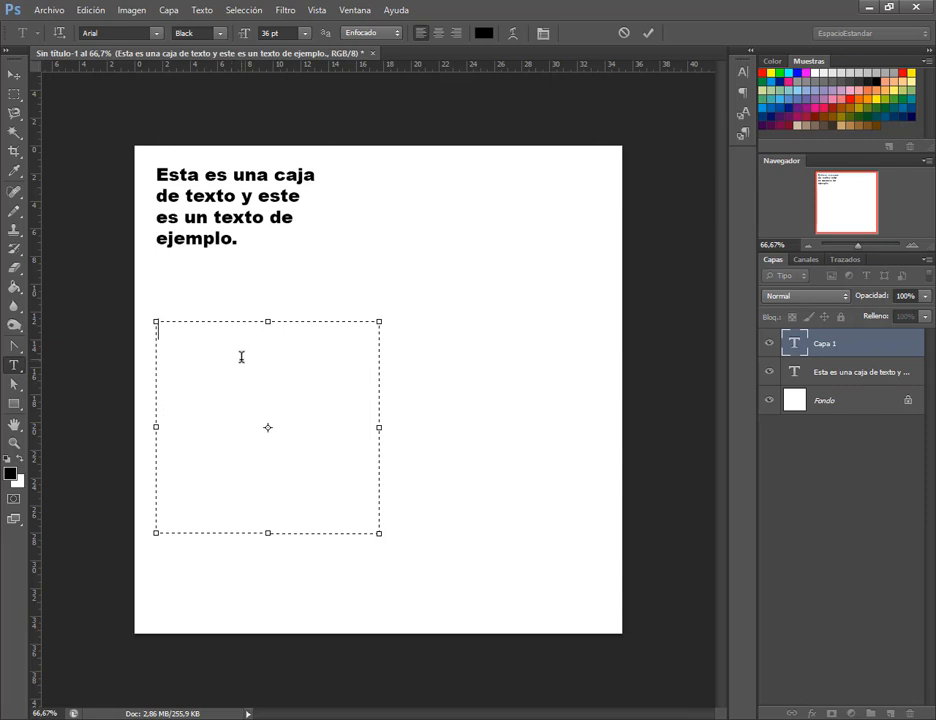
left_click(207, 12)
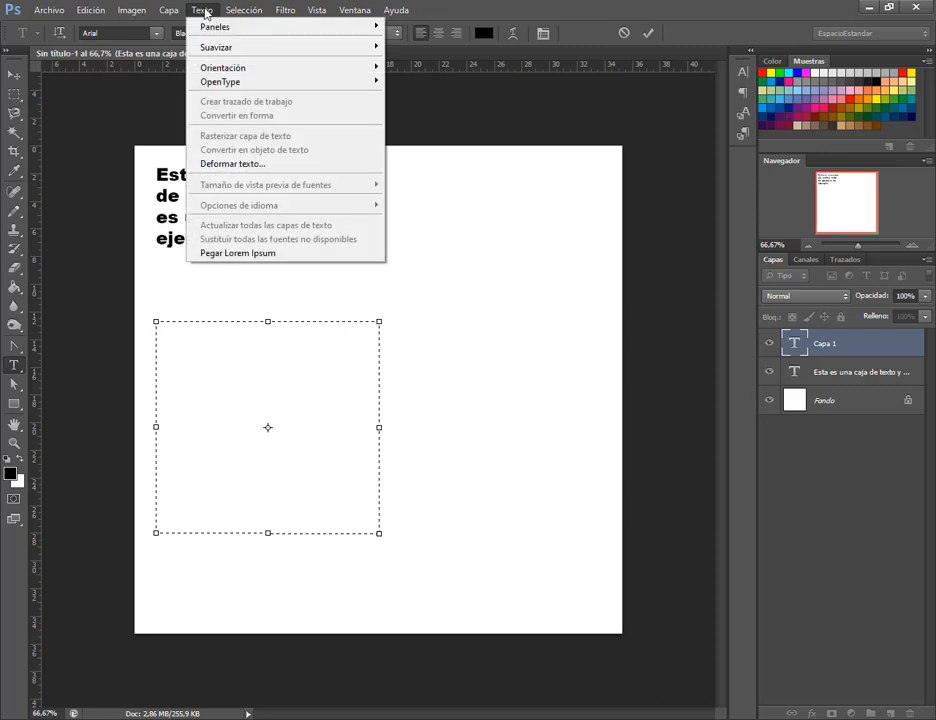
left_click(288, 259)
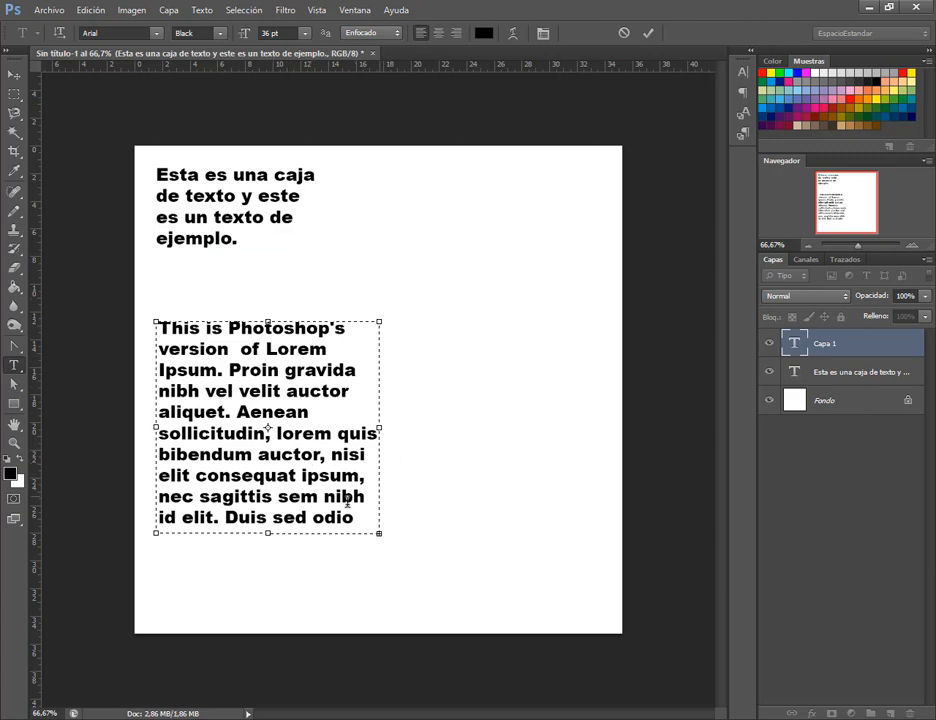
left_click(13, 75)
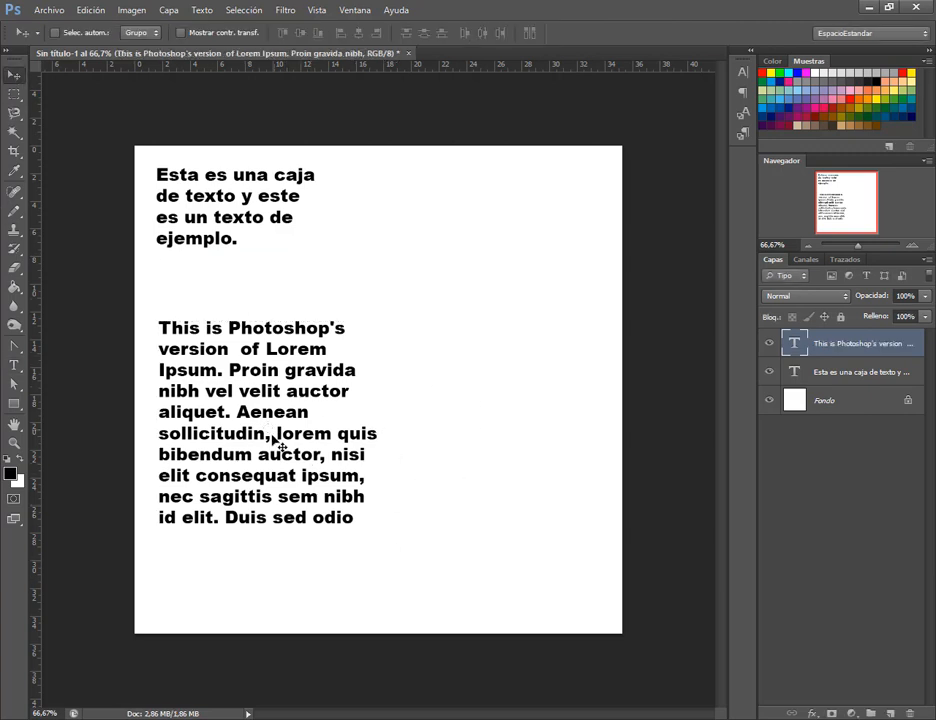
left_click_drag(278, 443, 293, 395)
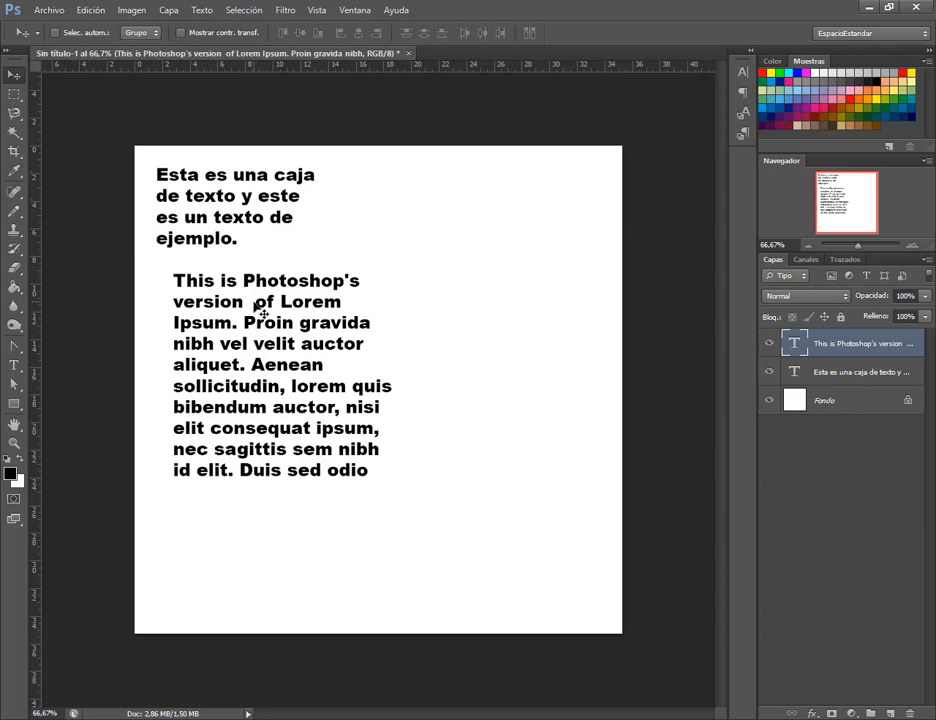
left_click_drag(257, 305, 257, 335)
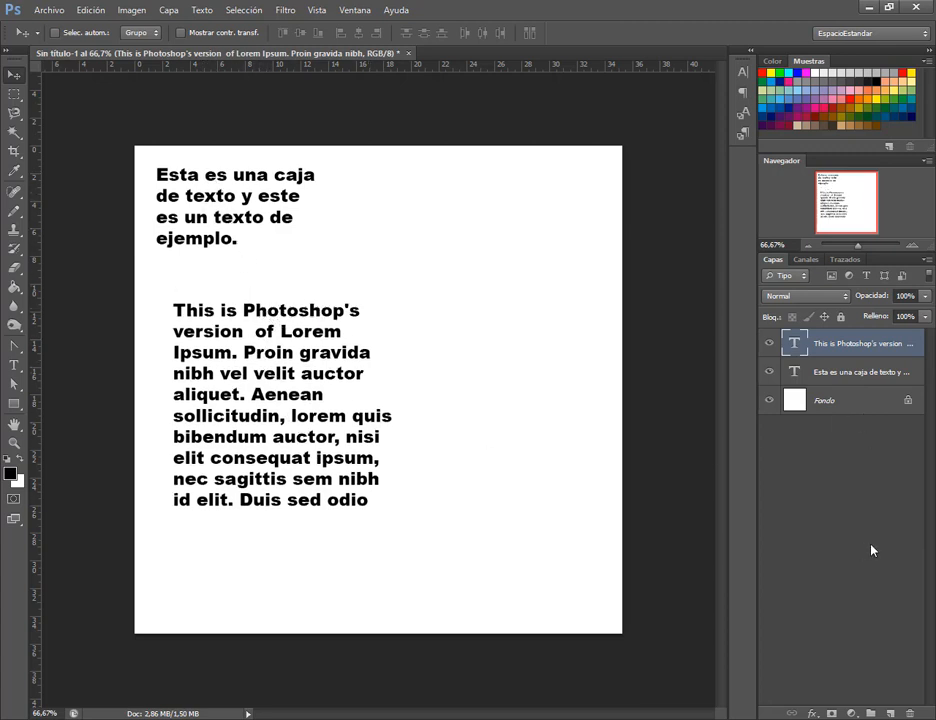
Open the Character panel and display the Character Styles grouped with it.
left_click(200, 10)
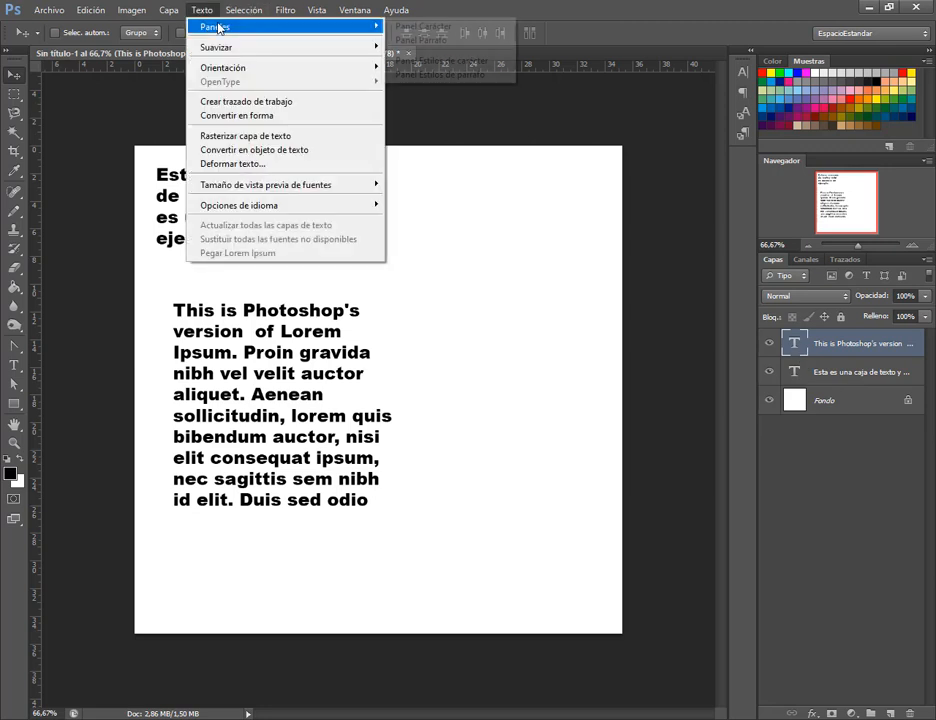
mouse_move(250, 26)
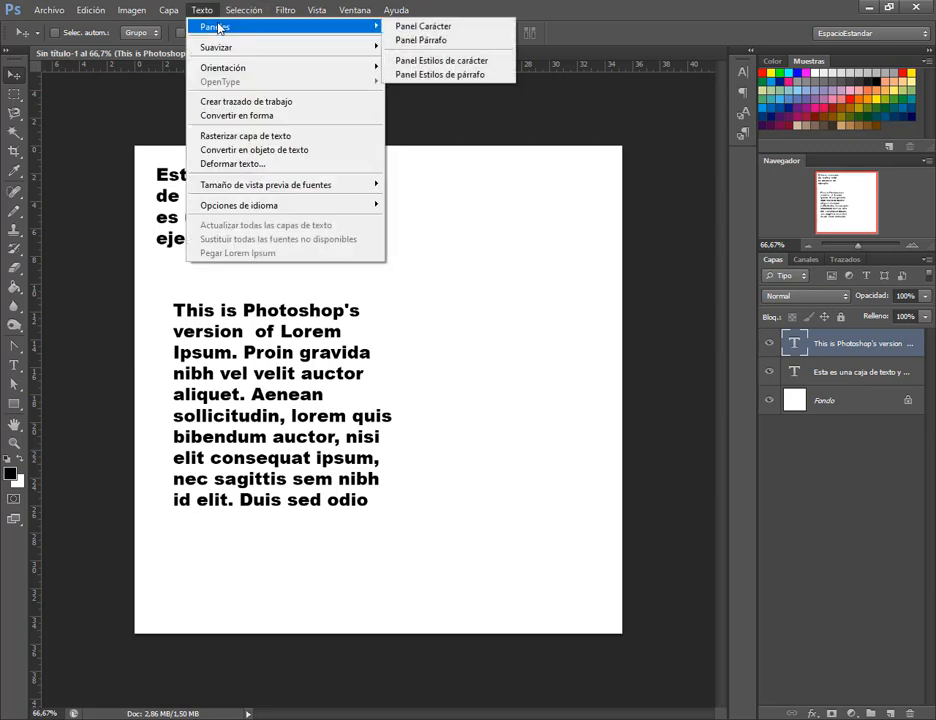
left_click(478, 30)
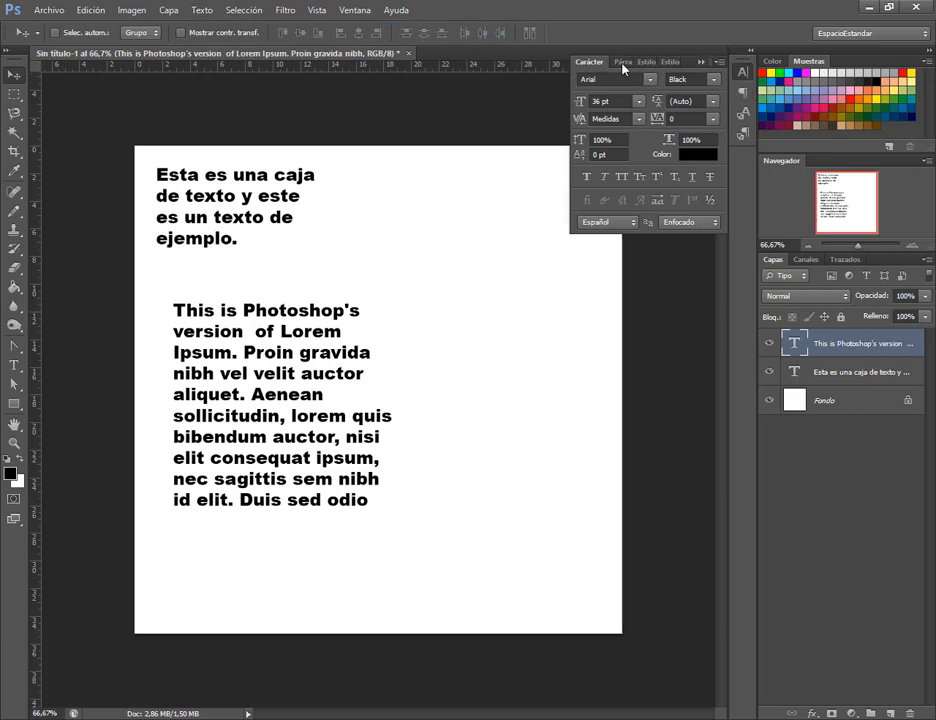
left_click(647, 64)
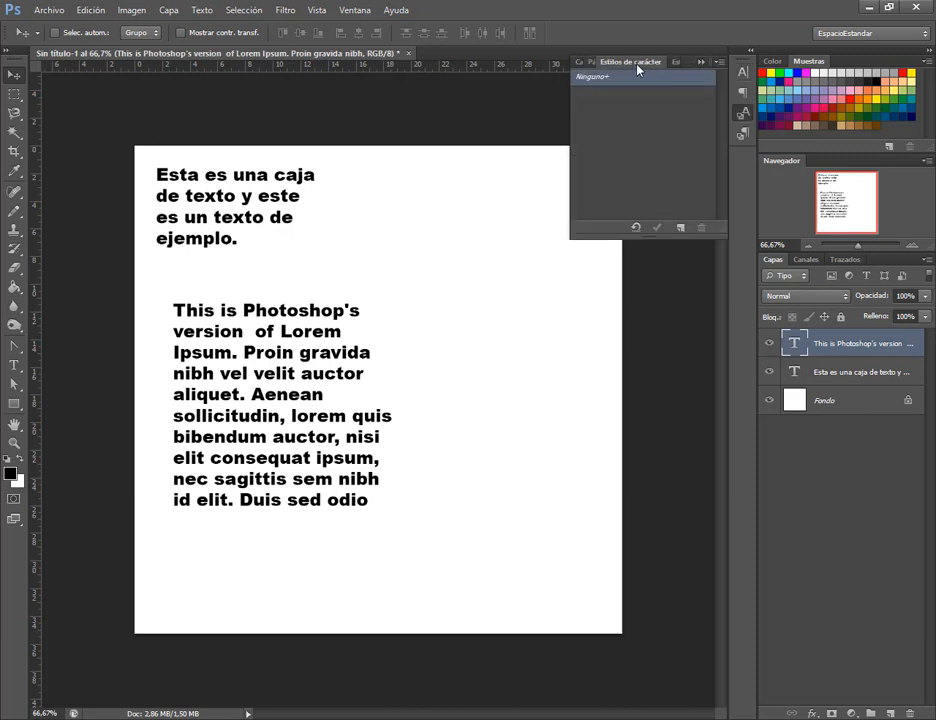
Detach Character Styles and Paragraph Styles from the text panel group and combine them as tabs in one floating group.
left_click_drag(637, 64, 485, 142)
left_click_drag(654, 66, 530, 296)
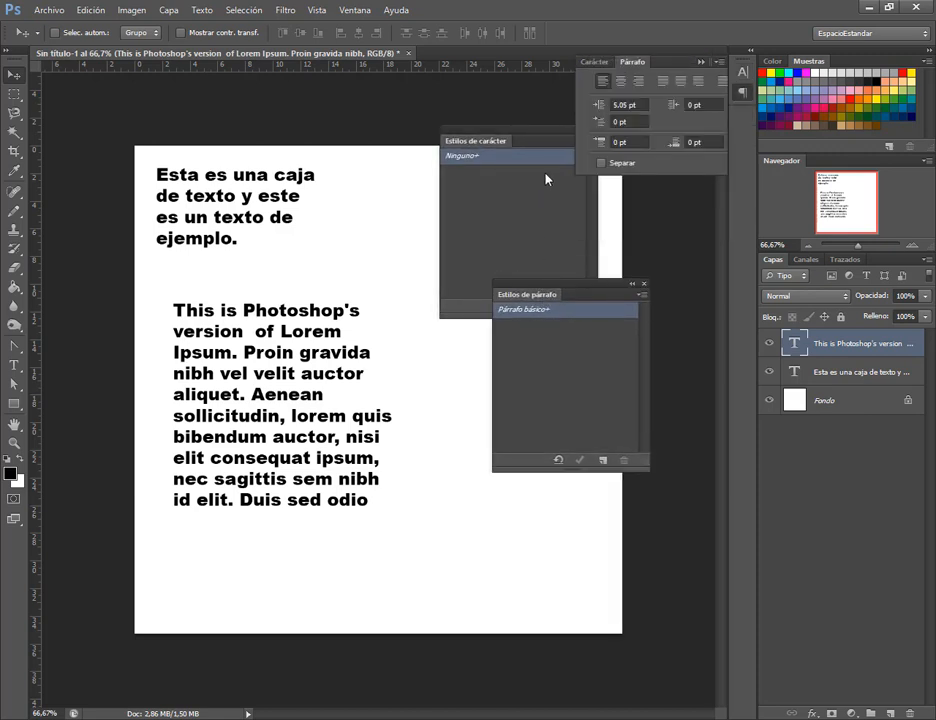
left_click_drag(543, 142, 437, 331)
left_click_drag(535, 295, 430, 330)
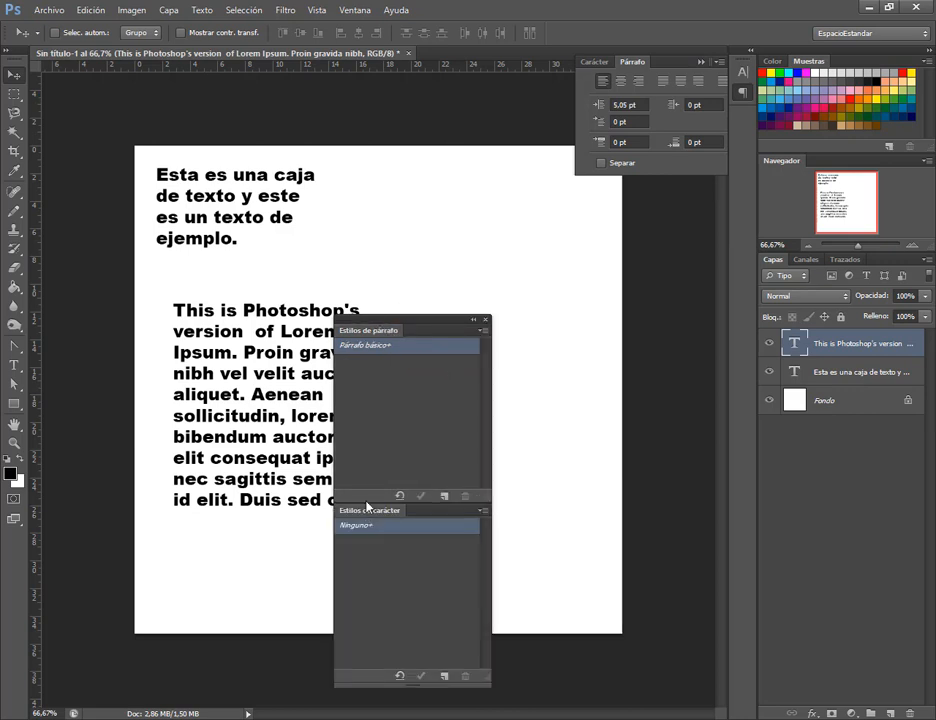
left_click_drag(368, 516, 414, 332)
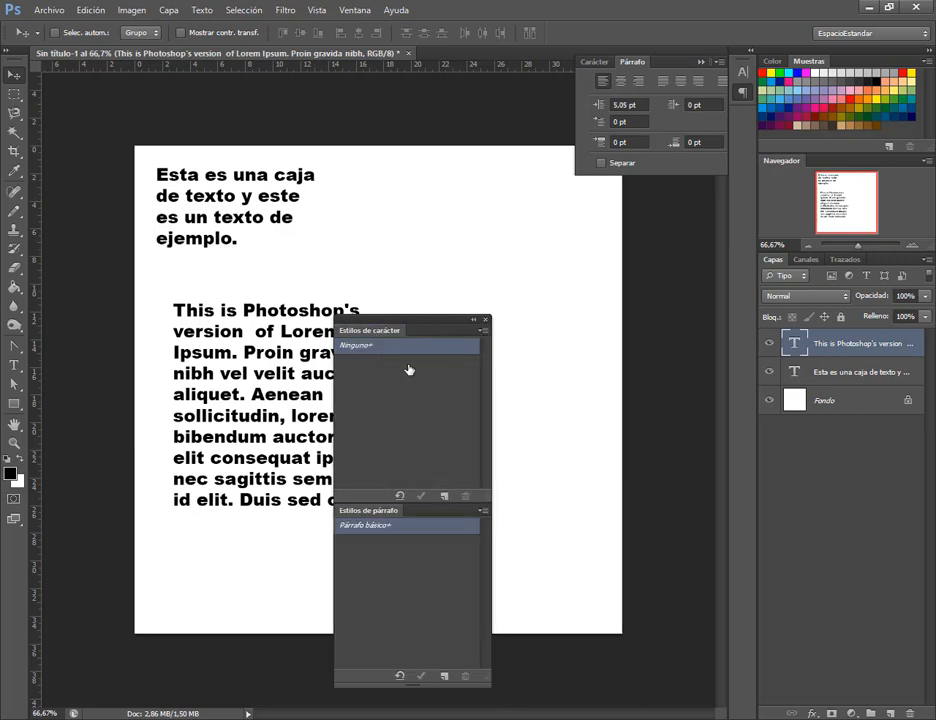
left_click_drag(365, 518, 572, 302)
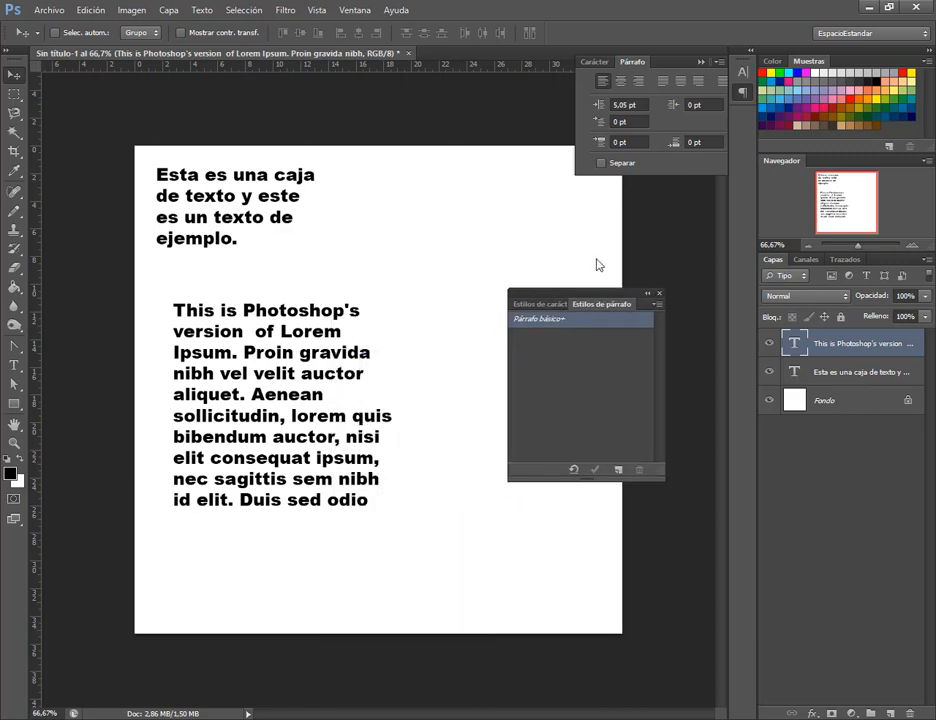
Collapse the floating styles group to icons, dock it below Character and Paragraph, and merge it back into their group.
left_click(701, 62)
left_click(716, 193)
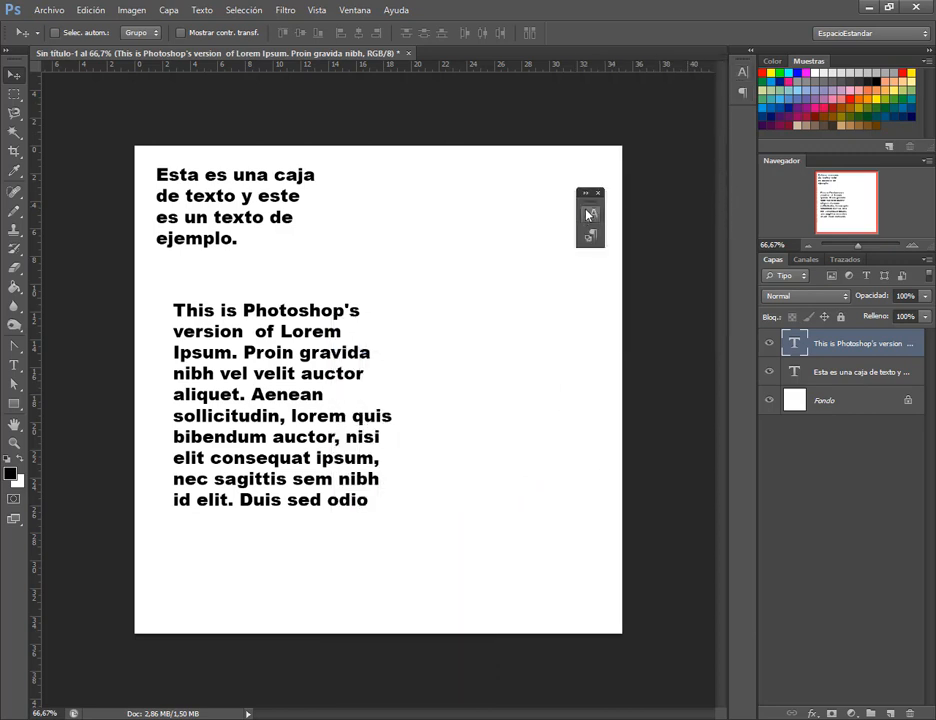
left_click_drag(587, 203, 742, 128)
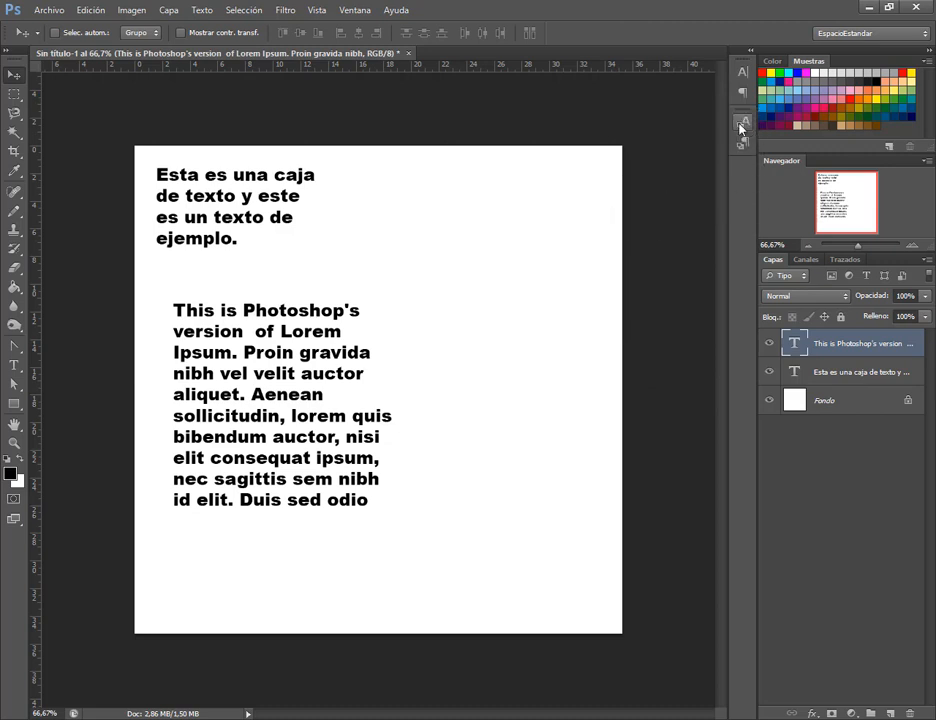
left_click(742, 72)
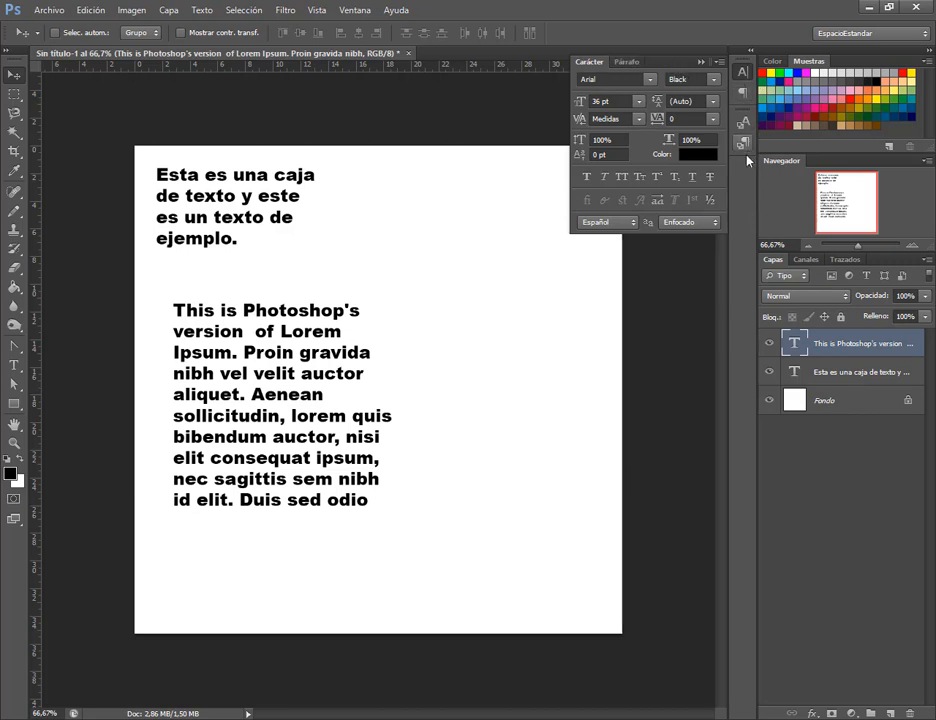
left_click(745, 76)
mouse_move(744, 62)
left_mouse_down()
mouse_move(577, 142)
mouse_move(749, 64)
left_mouse_up()
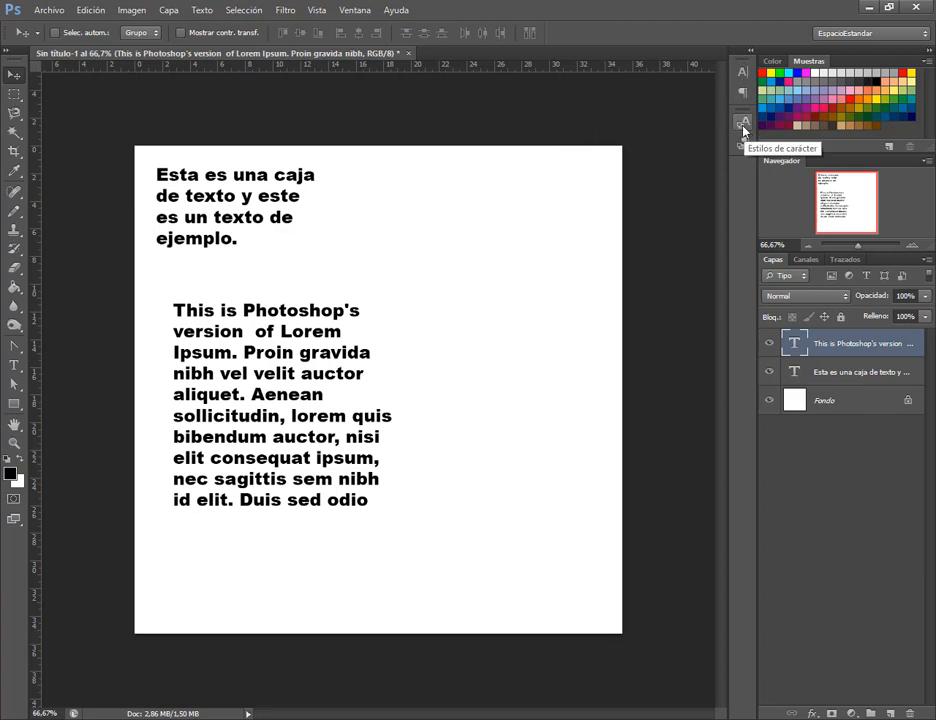
mouse_move(743, 127)
left_mouse_down()
mouse_move(749, 74)
mouse_move(747, 119)
left_mouse_up()
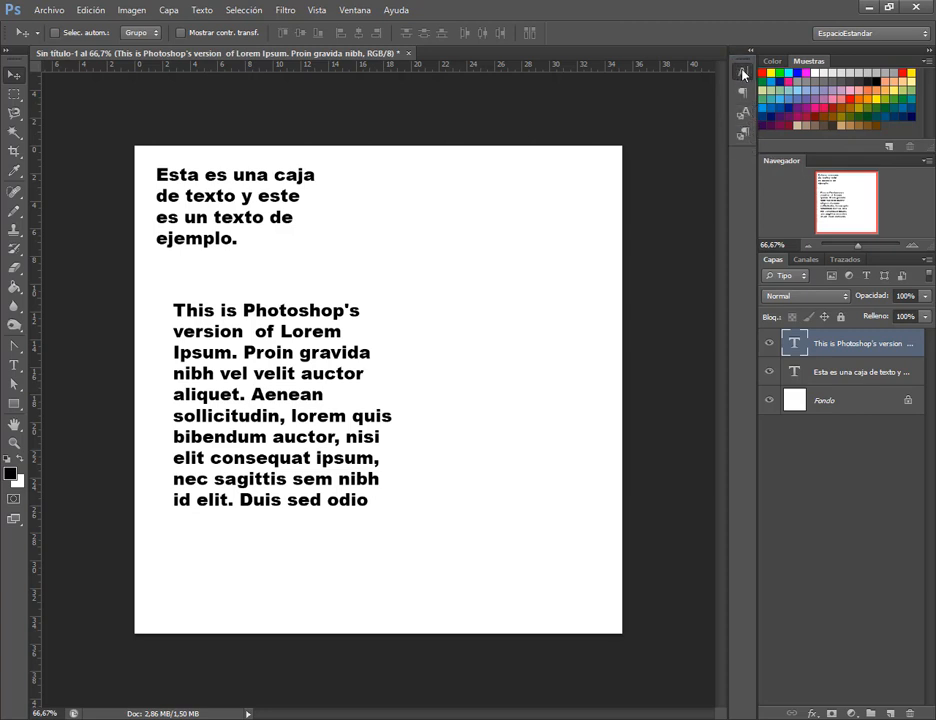
Look over the Character panel and move the Character Styles icon directly below Character in the collapsed group.
left_click(742, 72)
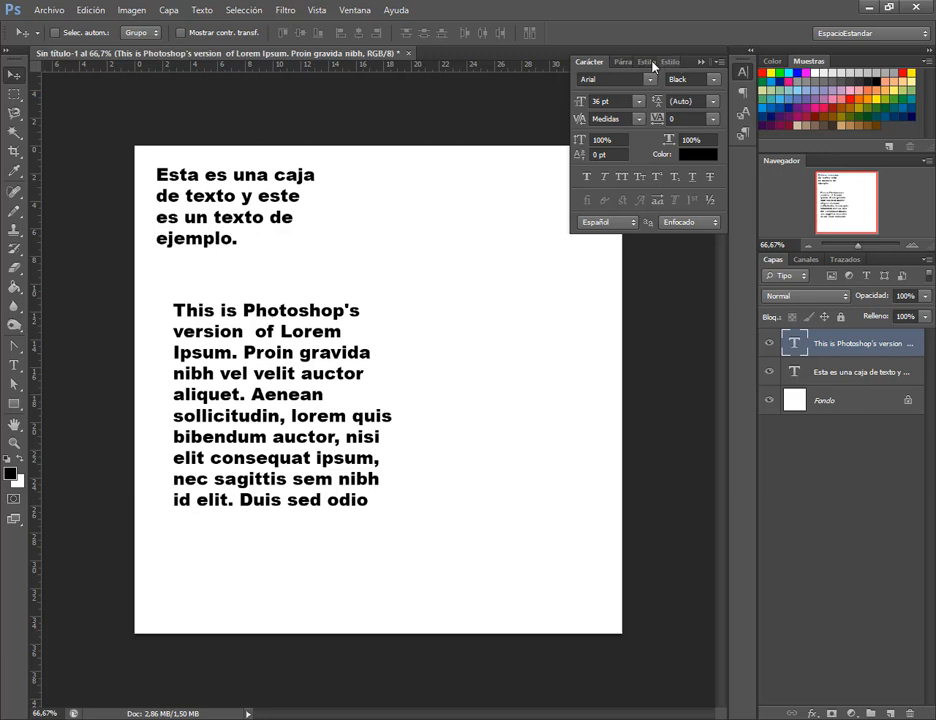
left_click(742, 73)
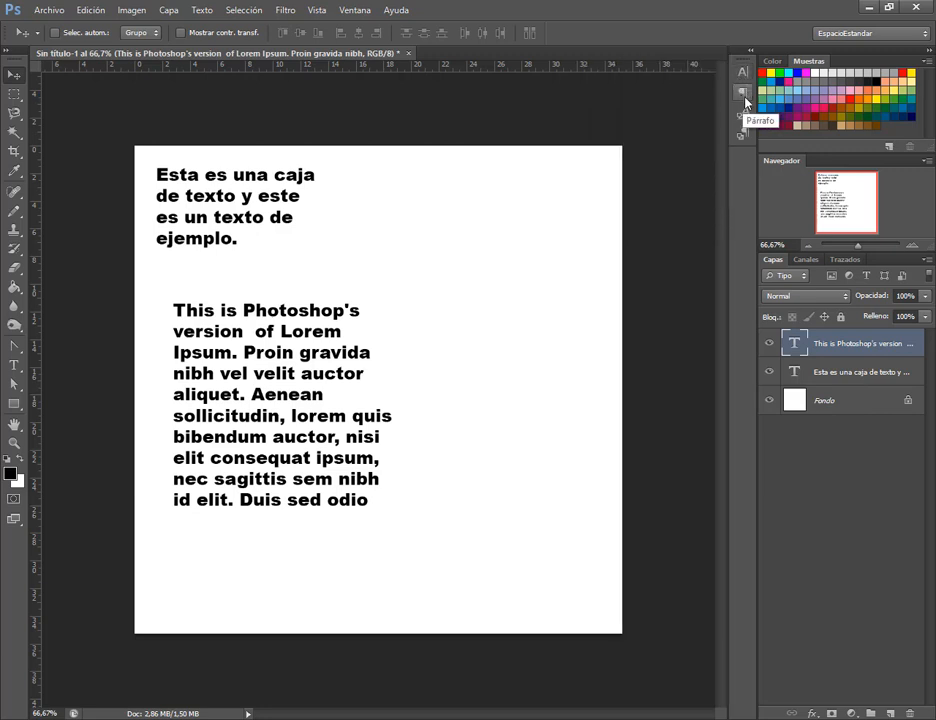
left_click(746, 73)
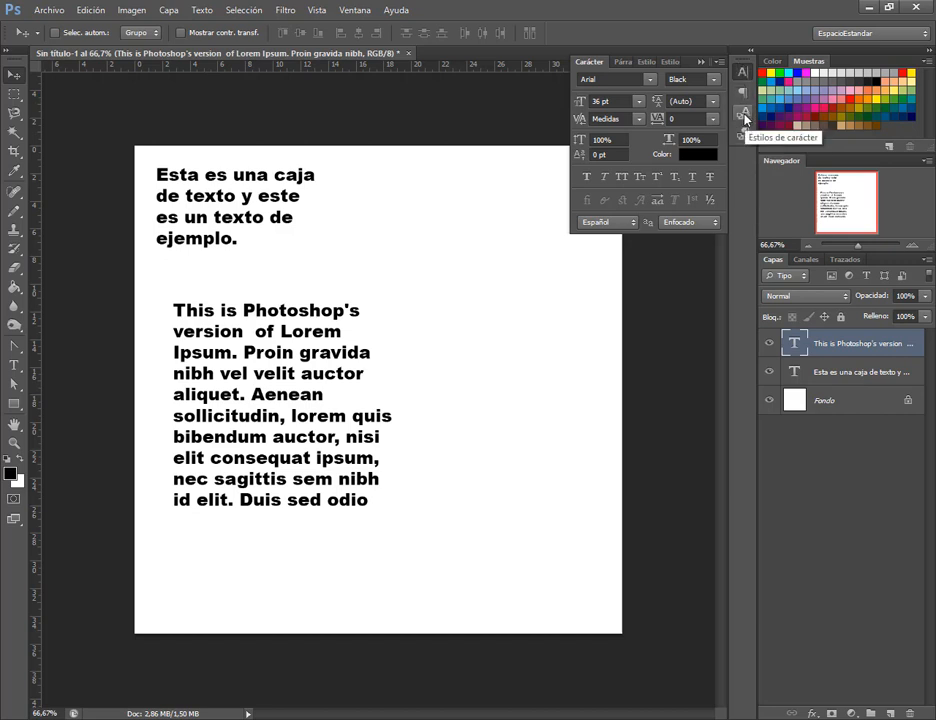
left_click(745, 112)
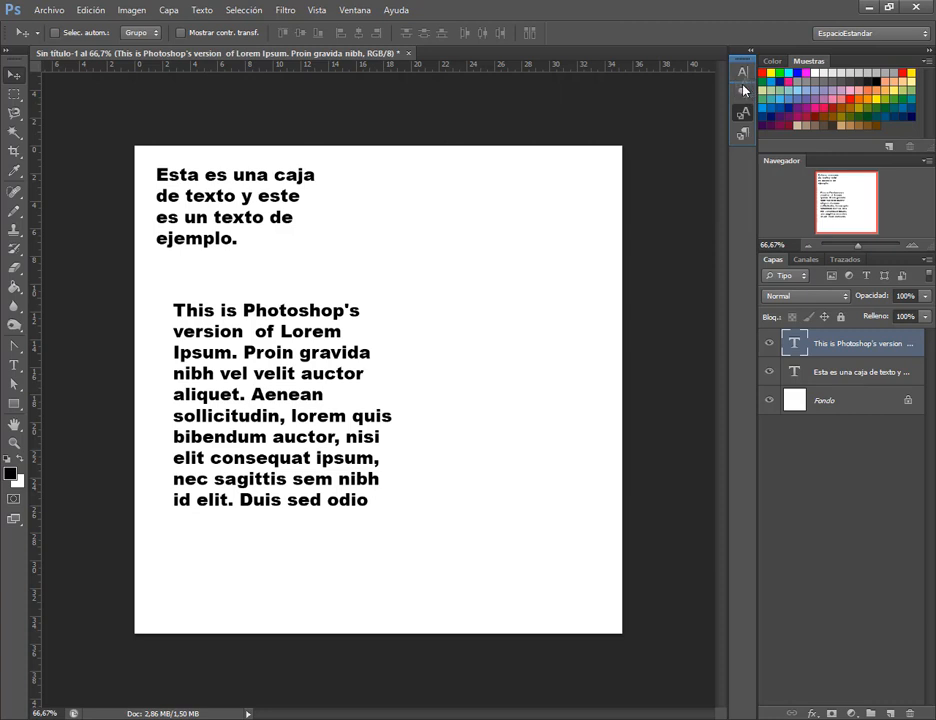
View Character and Character Styles, and reorder the collapsed group as Character, Paragraph, Paragraph Styles, Character Styles.
left_click(744, 73)
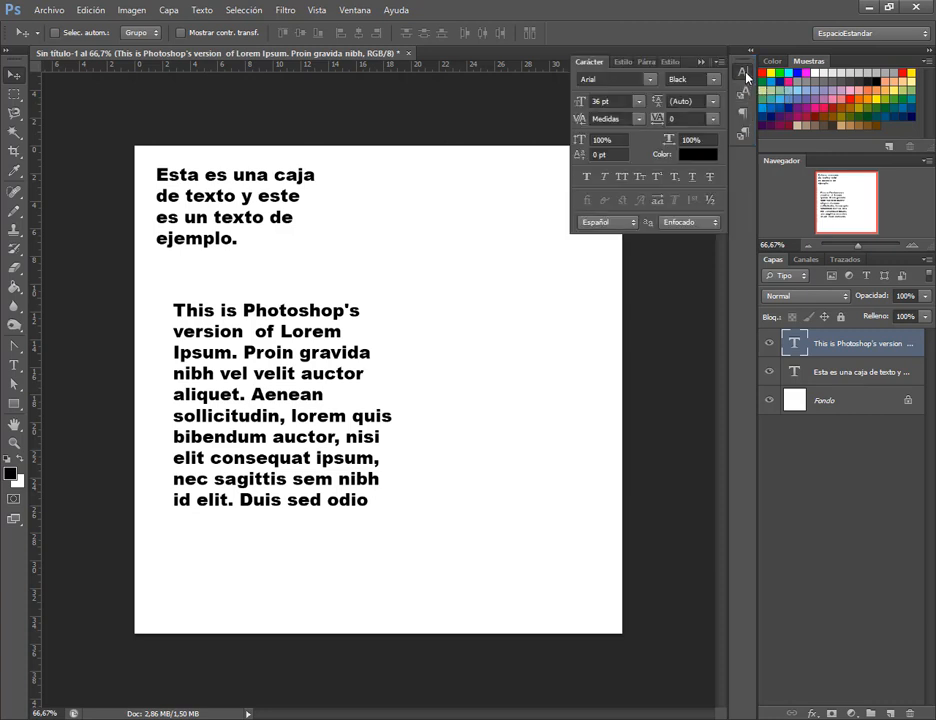
left_click(623, 62)
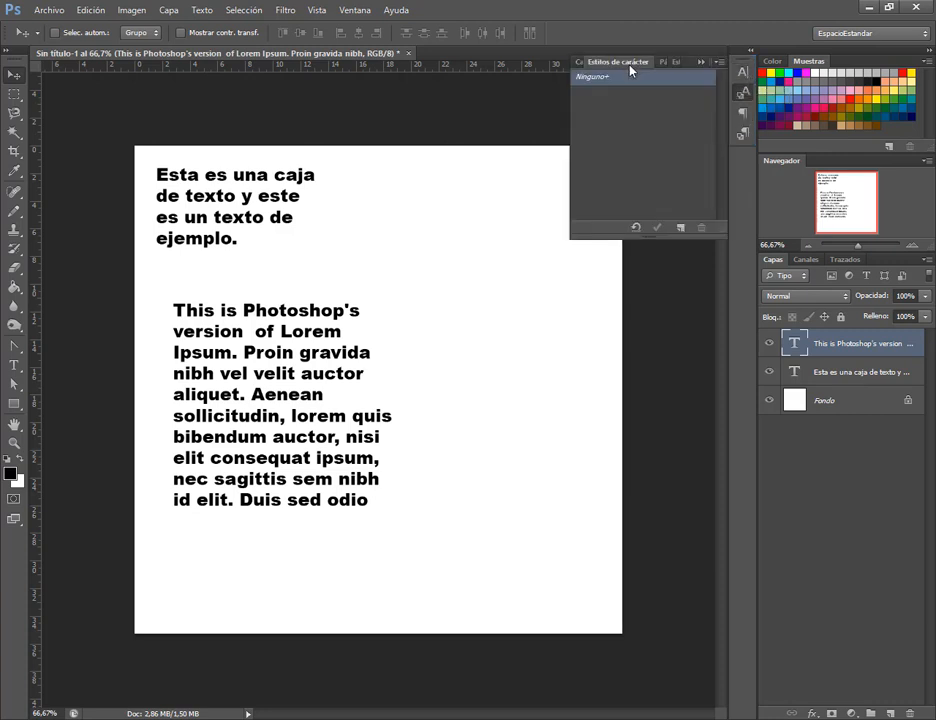
left_click(748, 95)
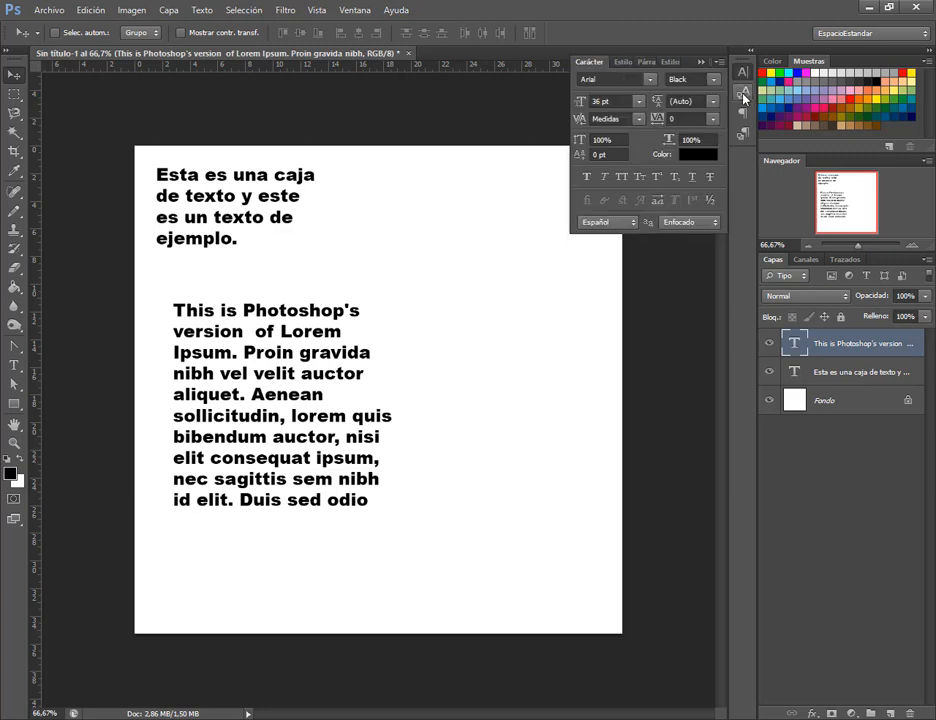
left_click(748, 95)
left_click_drag(747, 145, 744, 92)
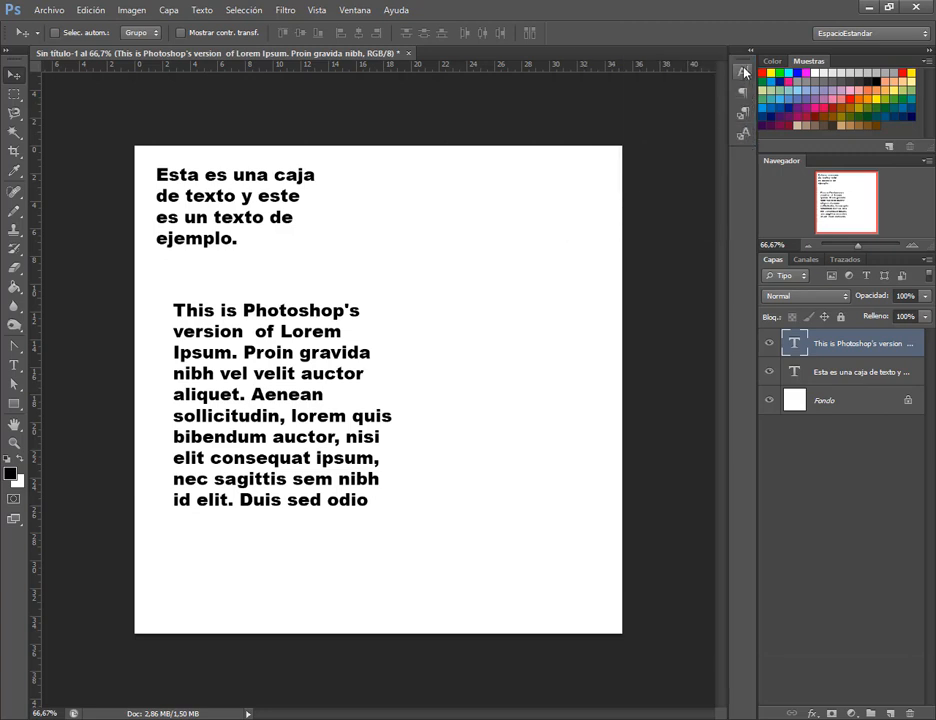
Change the Lorem Ipsum block's font to Arno Pro, review the font size and anti-aliasing options, and commit the text.
double_click(795, 343)
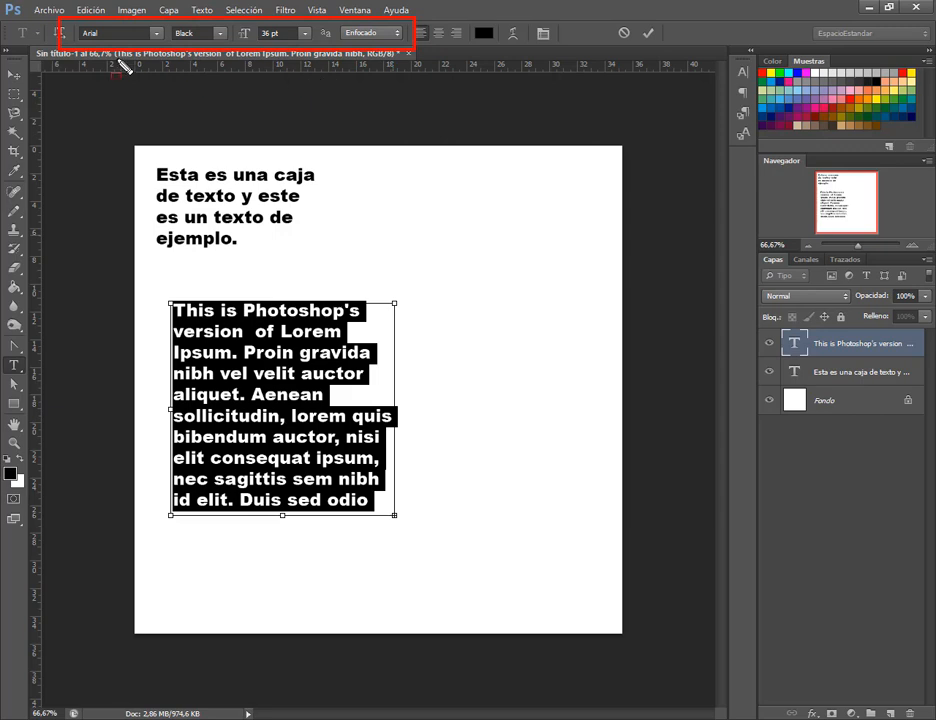
left_click(160, 34)
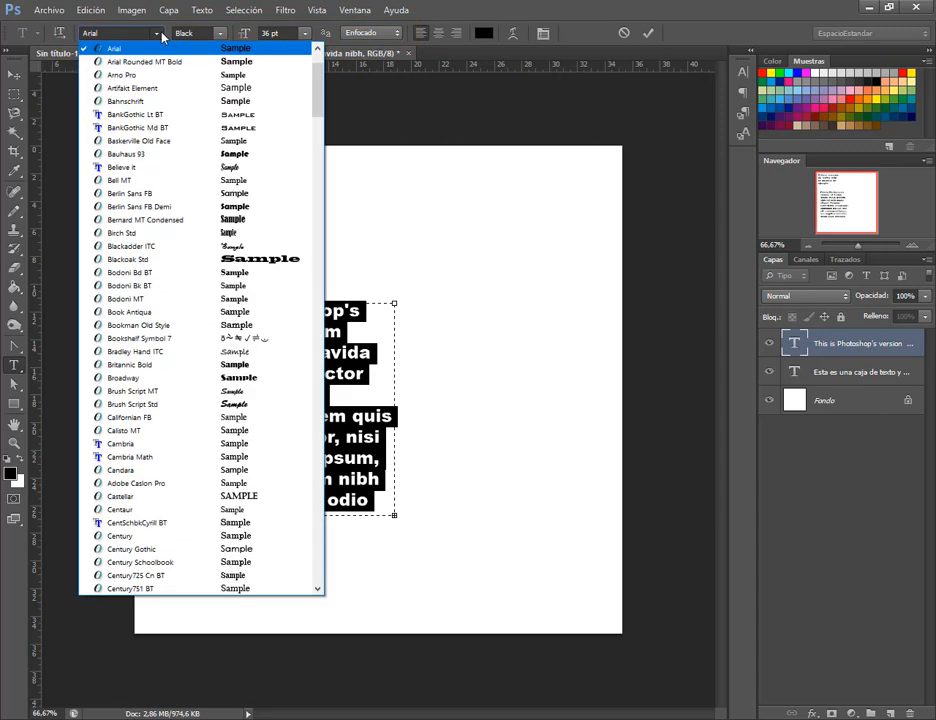
left_click(150, 74)
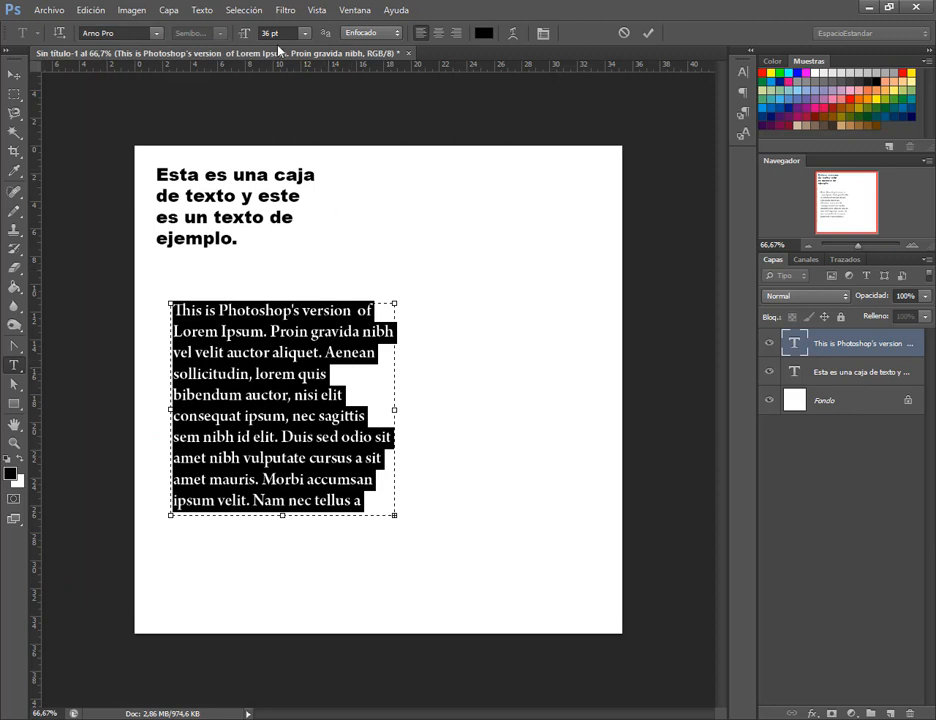
left_click(302, 34)
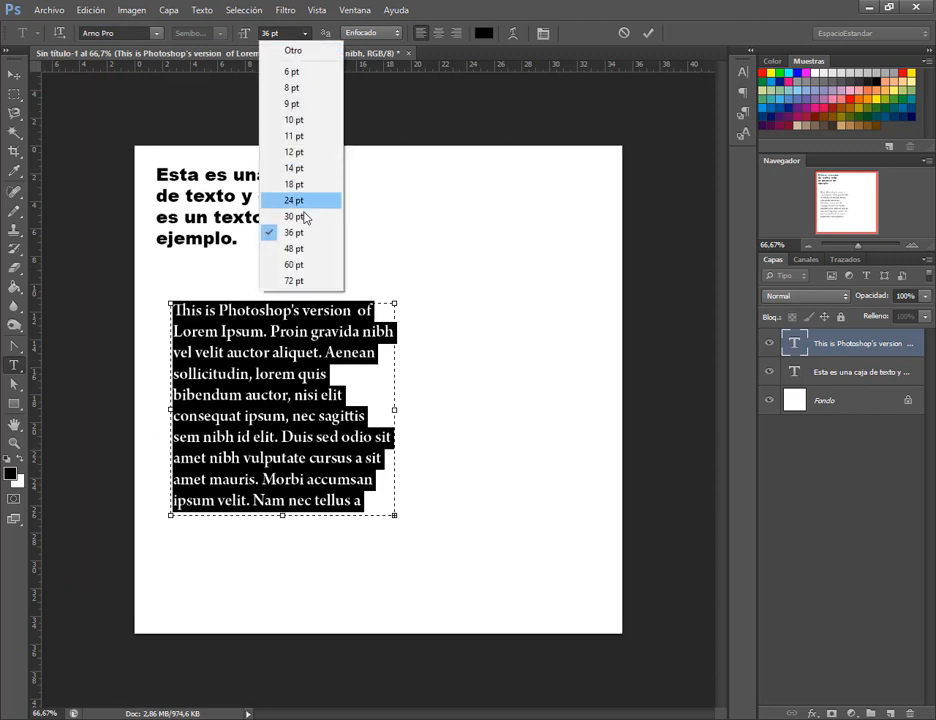
left_click(445, 6)
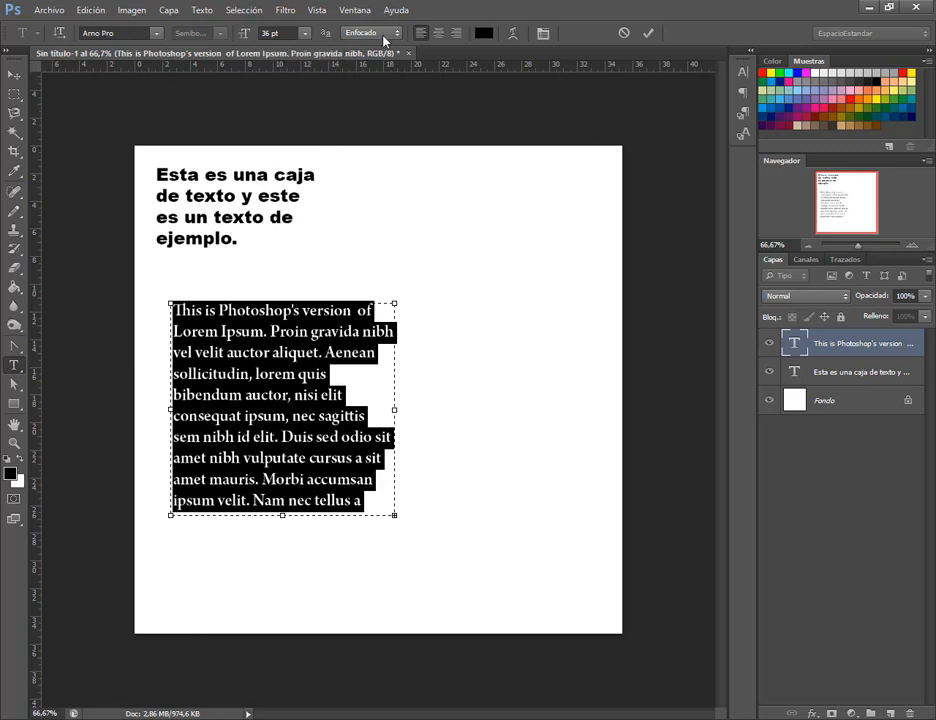
left_click(372, 34)
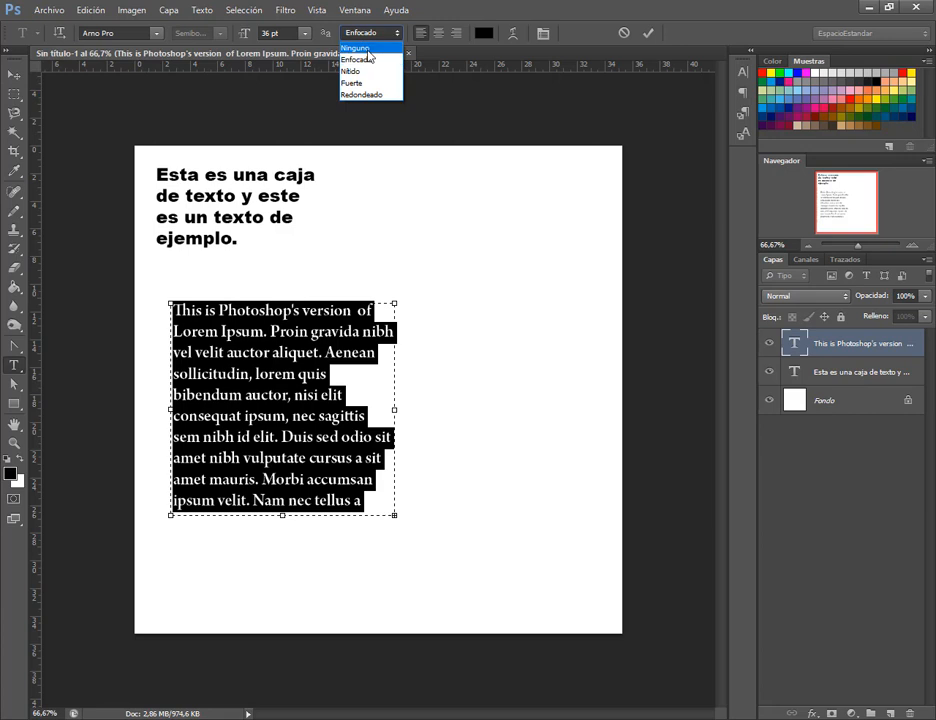
left_click(800, 347)
key("v")
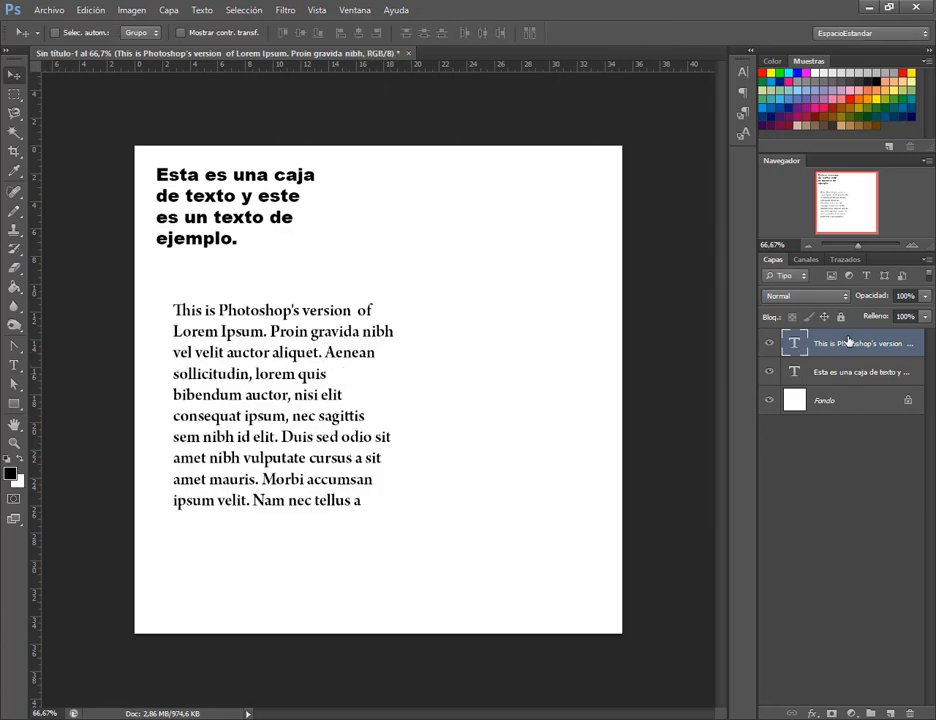
Set the Lorem Ipsum block's anti-aliasing to Ninguno and commit it to view the result.
double_click(792, 345)
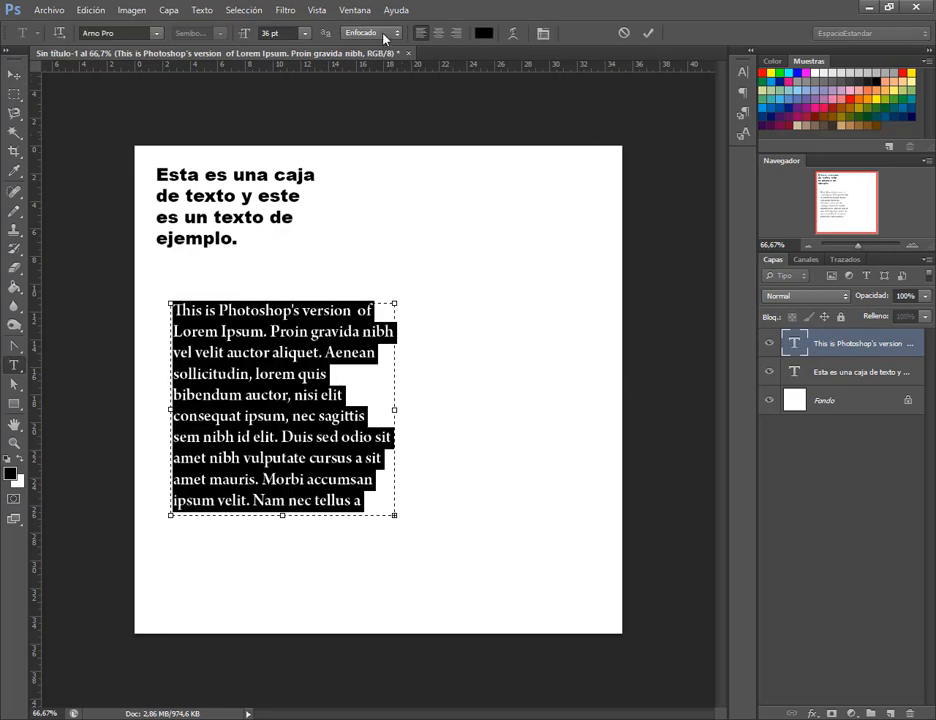
left_click(385, 34)
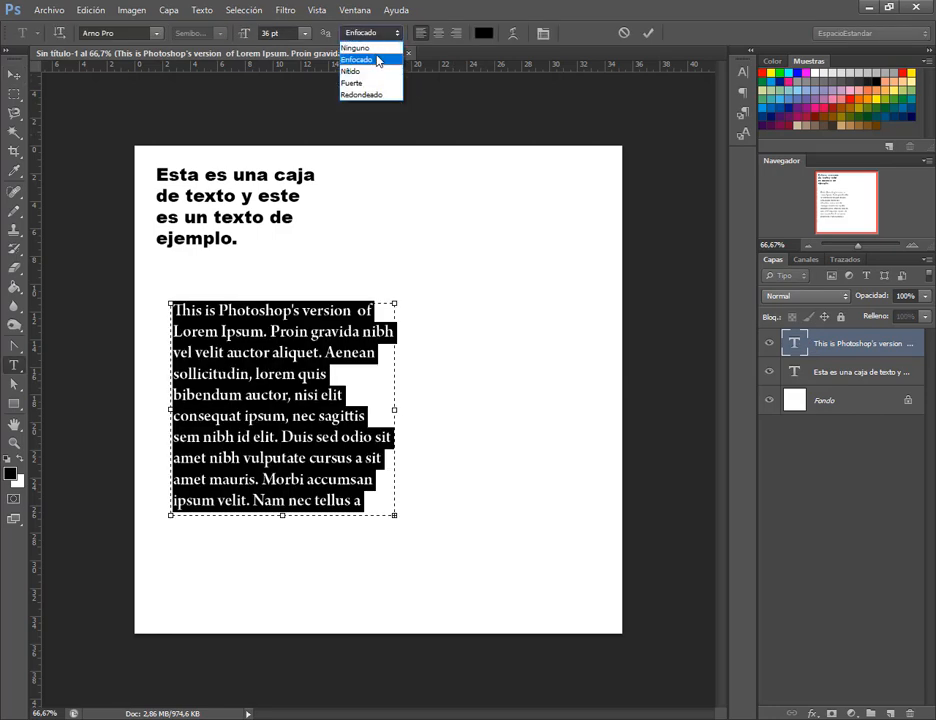
left_click(370, 48)
left_click(15, 80)
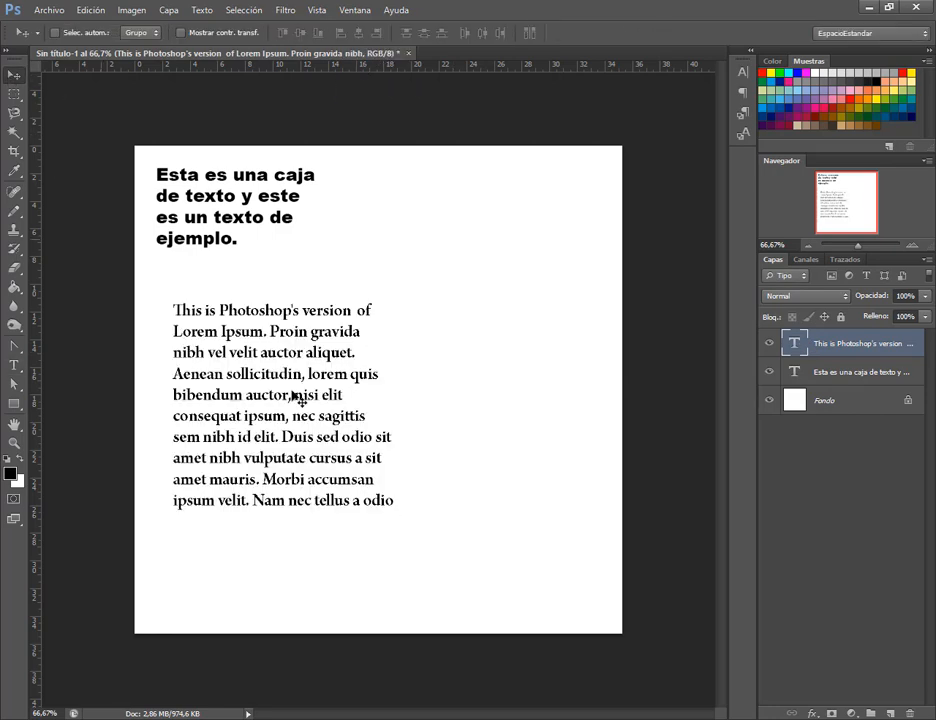
Try the Nítido anti-aliasing on the Lorem Ipsum block and replace it with Fuerte.
double_click(788, 345)
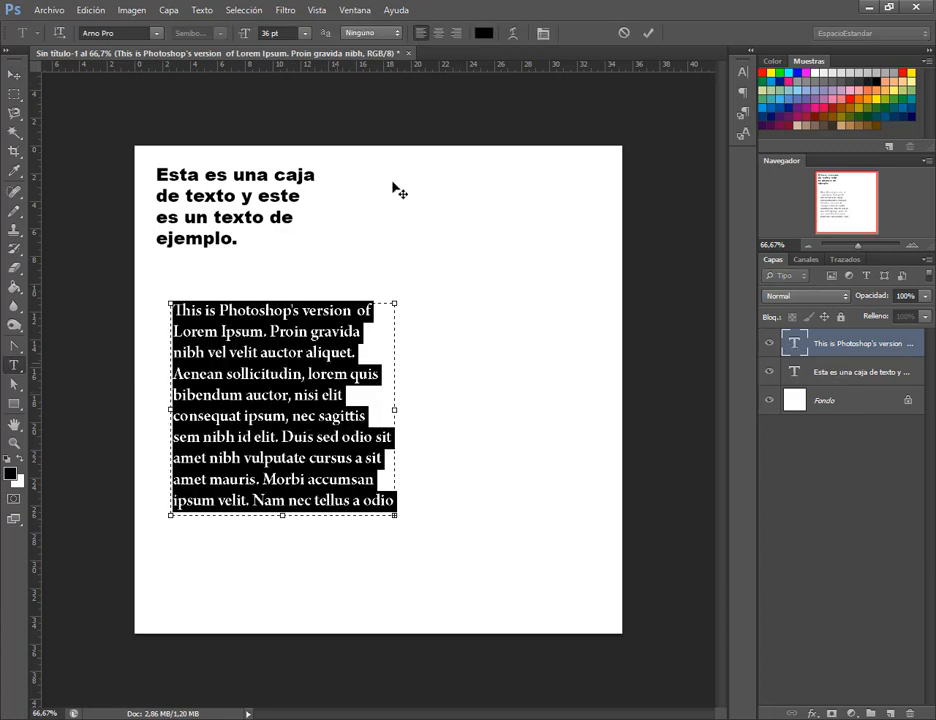
left_click(382, 36)
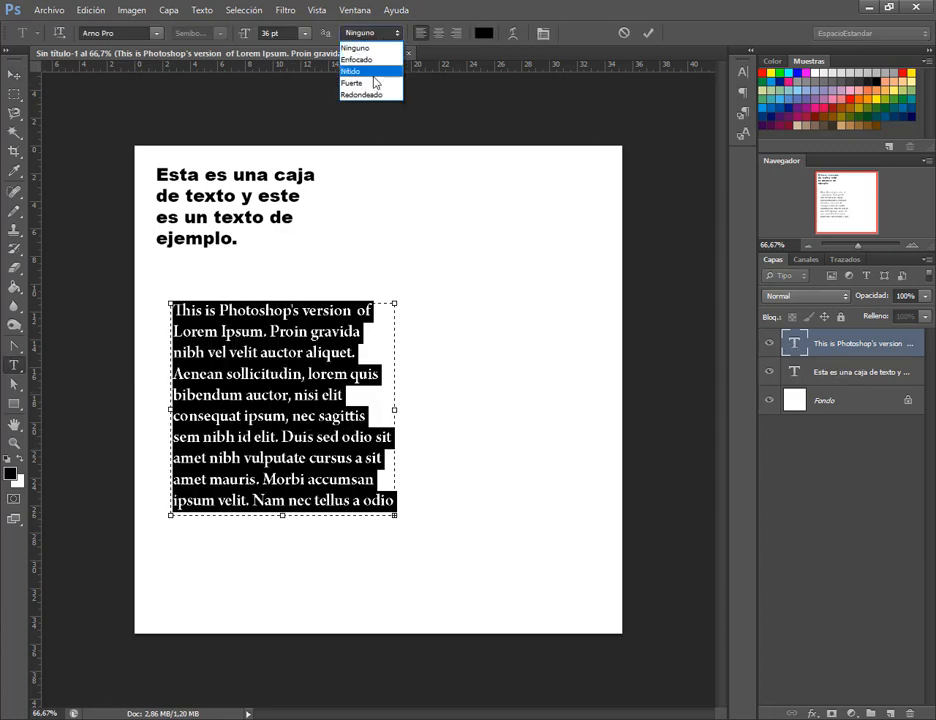
left_click(352, 72)
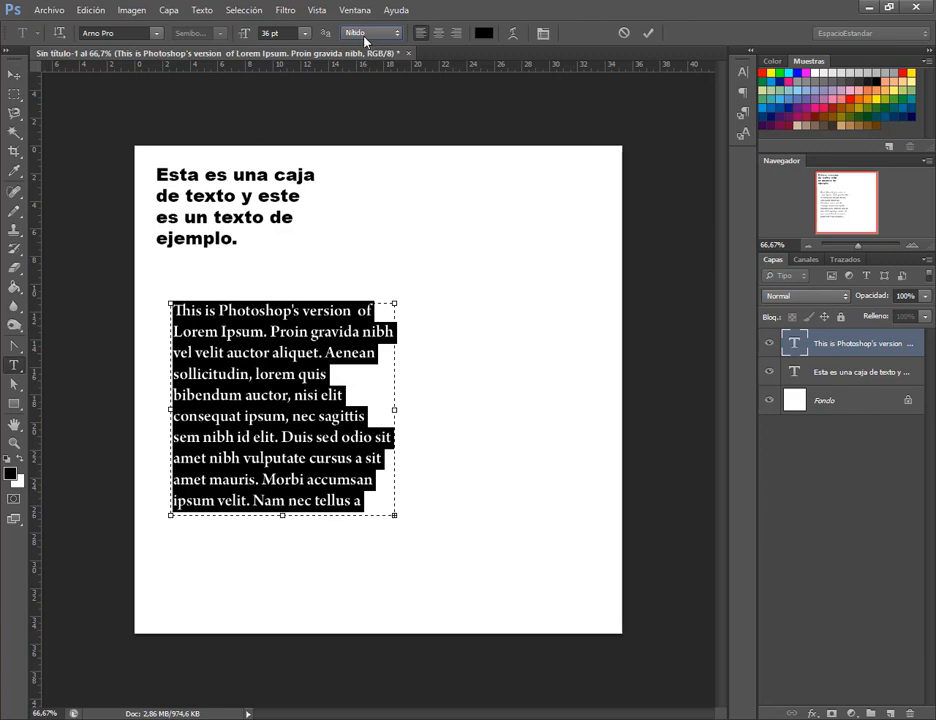
left_click(370, 33)
left_click(358, 83)
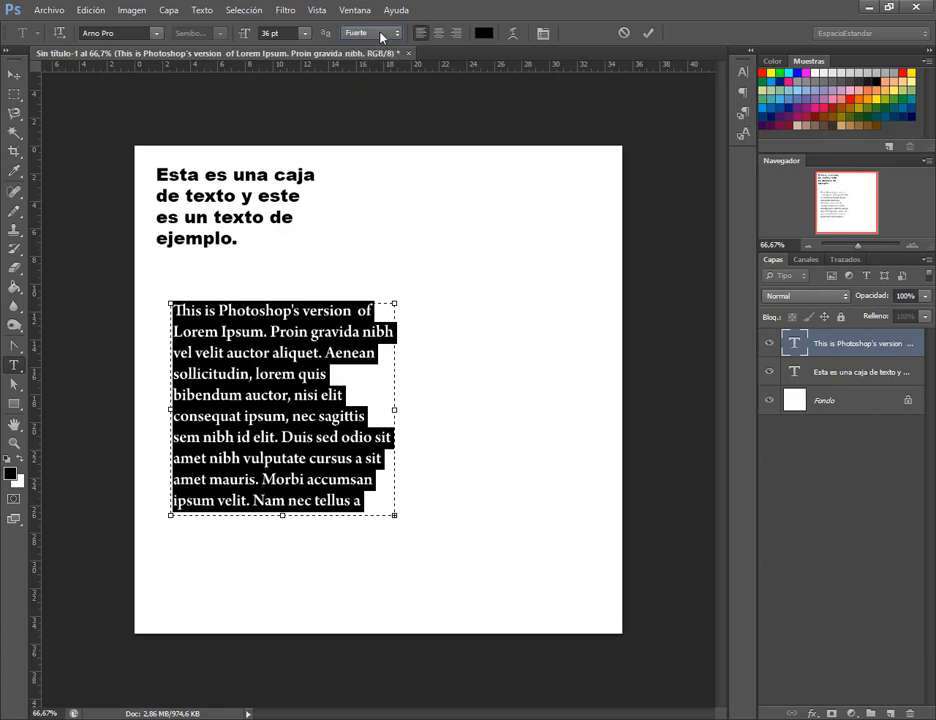
Set the Lorem Ipsum block's anti-aliasing to Redondeado, commit it, and examine the letter edges up close.
left_click(381, 33)
left_click(371, 96)
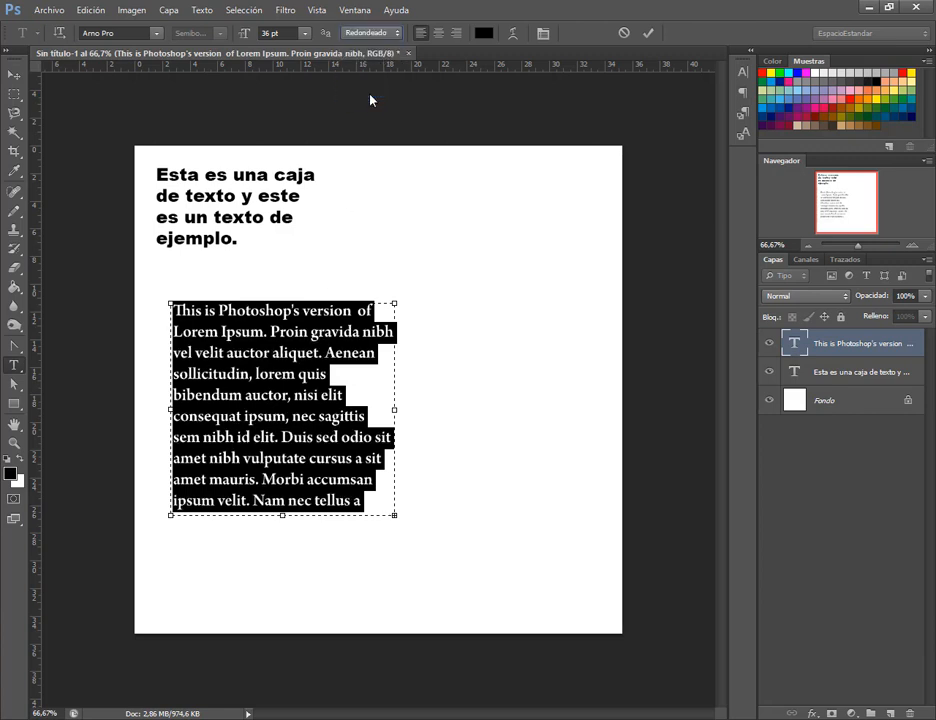
left_click(14, 77)
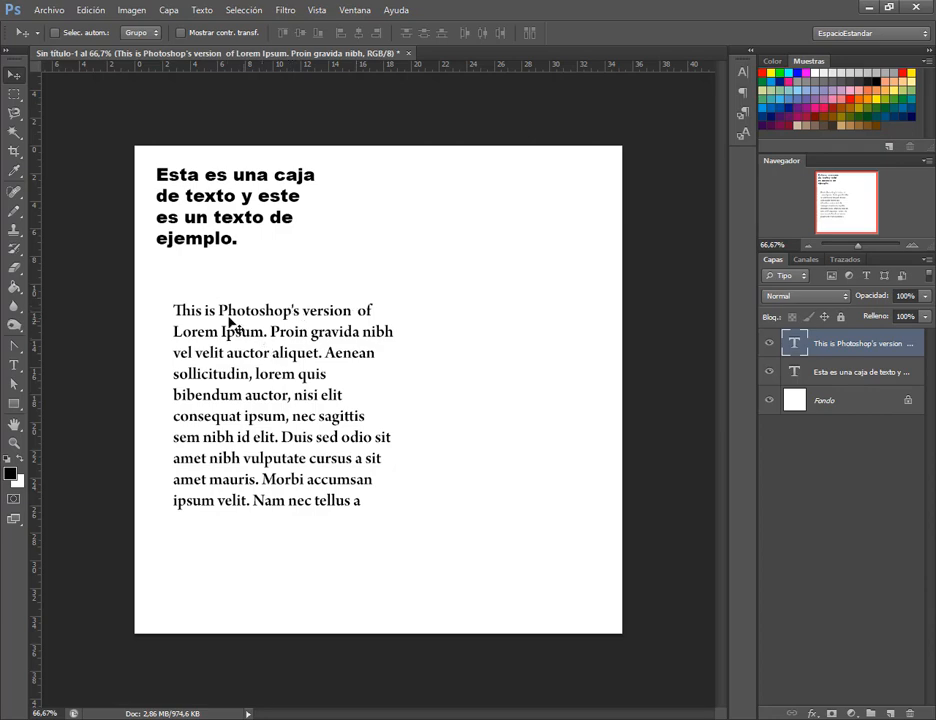
scroll(230, 322, "up", 5)
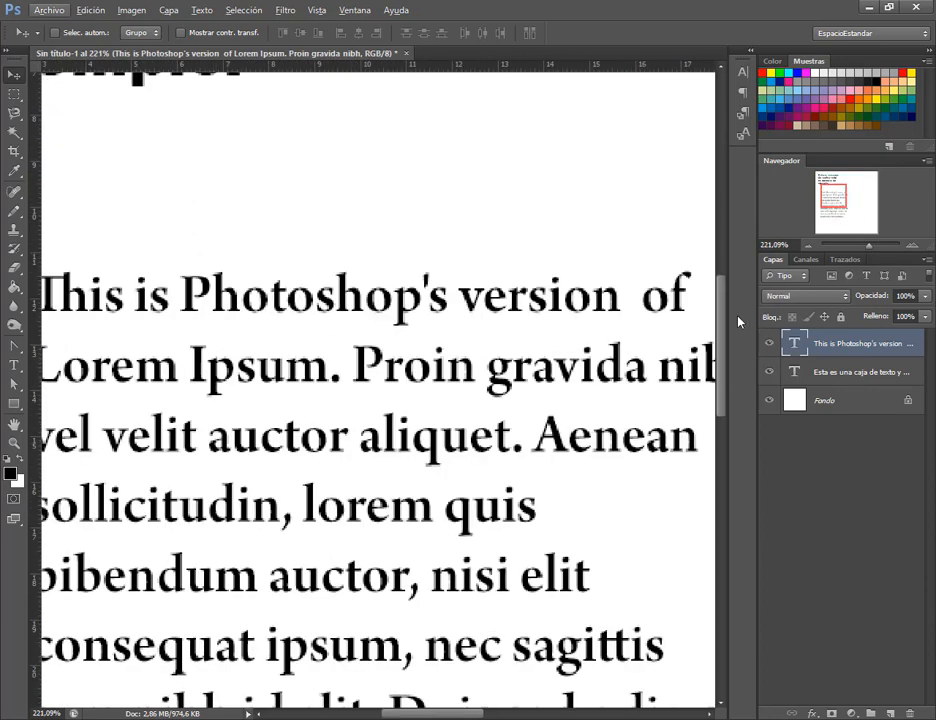
left_click_drag(836, 196, 829, 199)
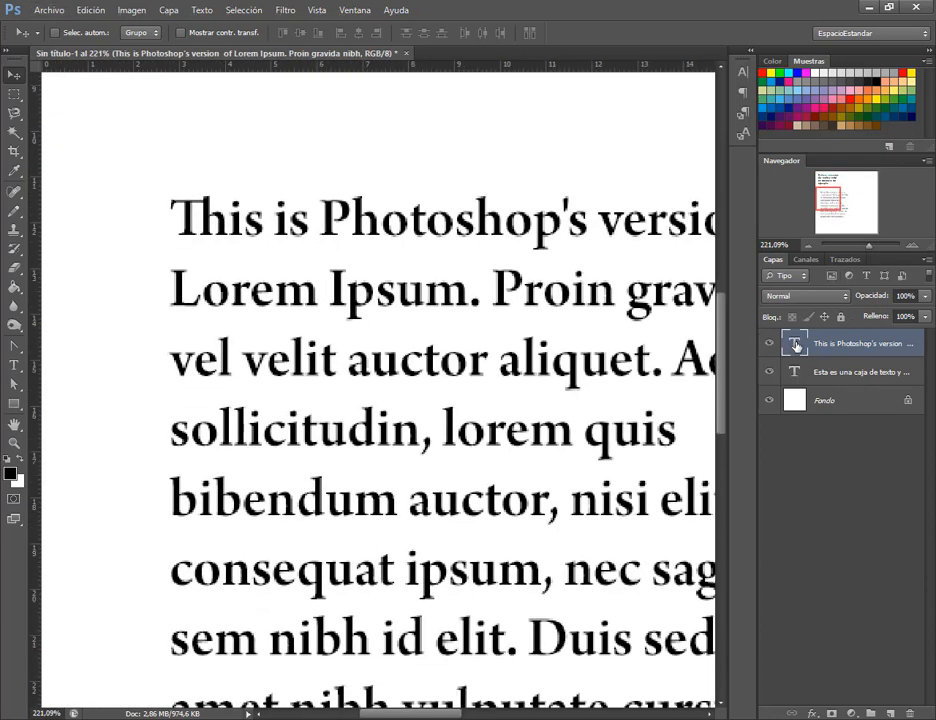
Set the Lorem Ipsum block's anti-aliasing to Ninguno, commit it, and shift the block slightly to the left.
double_click(797, 346)
left_click(372, 33)
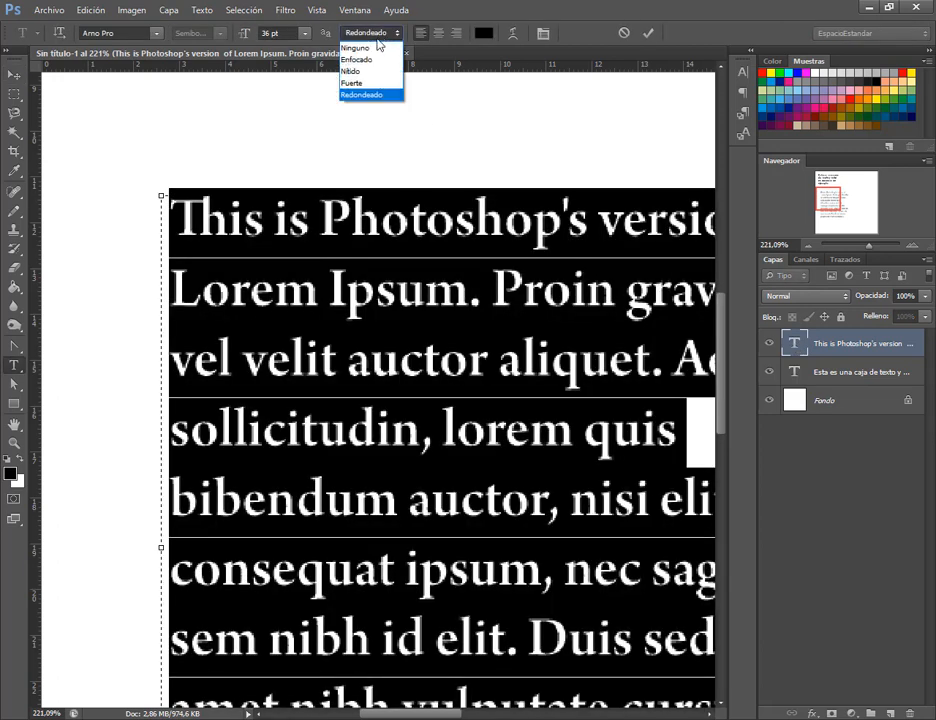
left_click(378, 48)
left_click(14, 75)
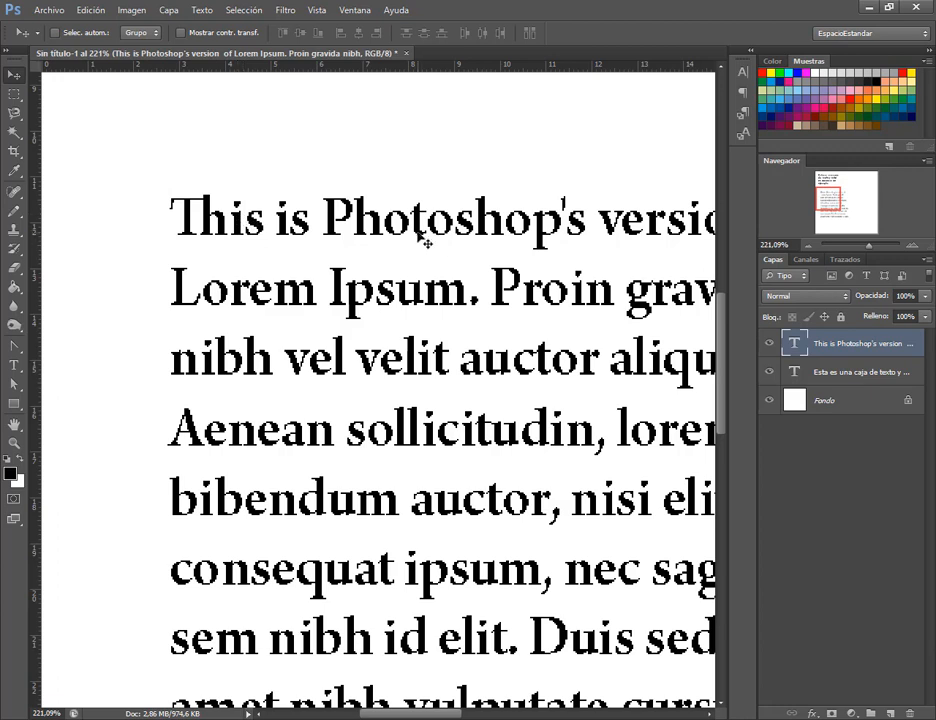
left_click_drag(566, 238, 537, 240)
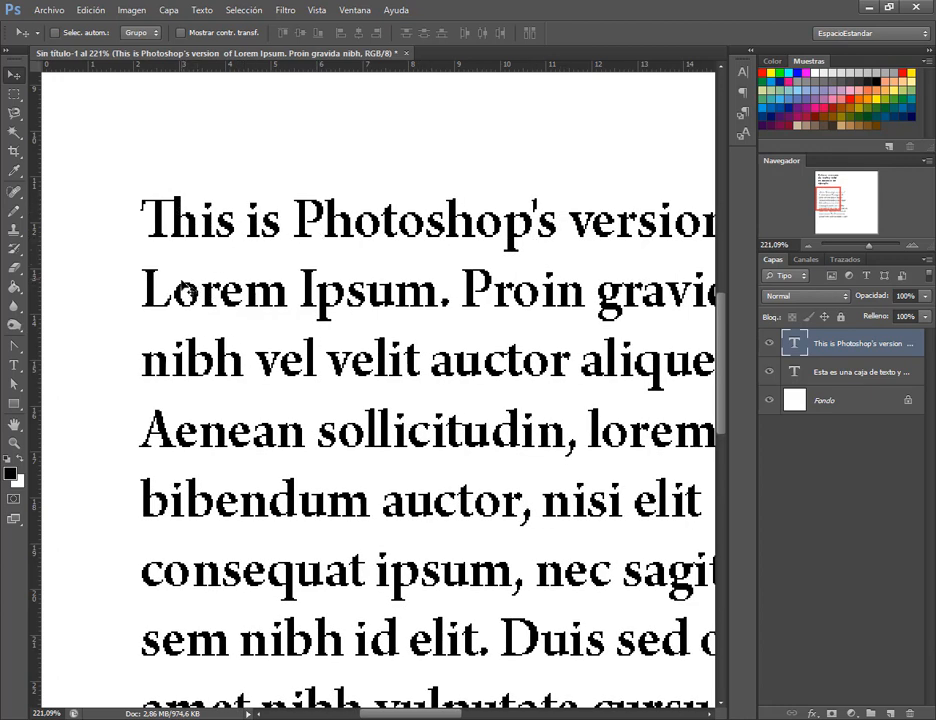
Switch the Lorem Ipsum block's anti-aliasing back to Redondeado and commit it to compare the letter edges.
key("t")
key("Return")
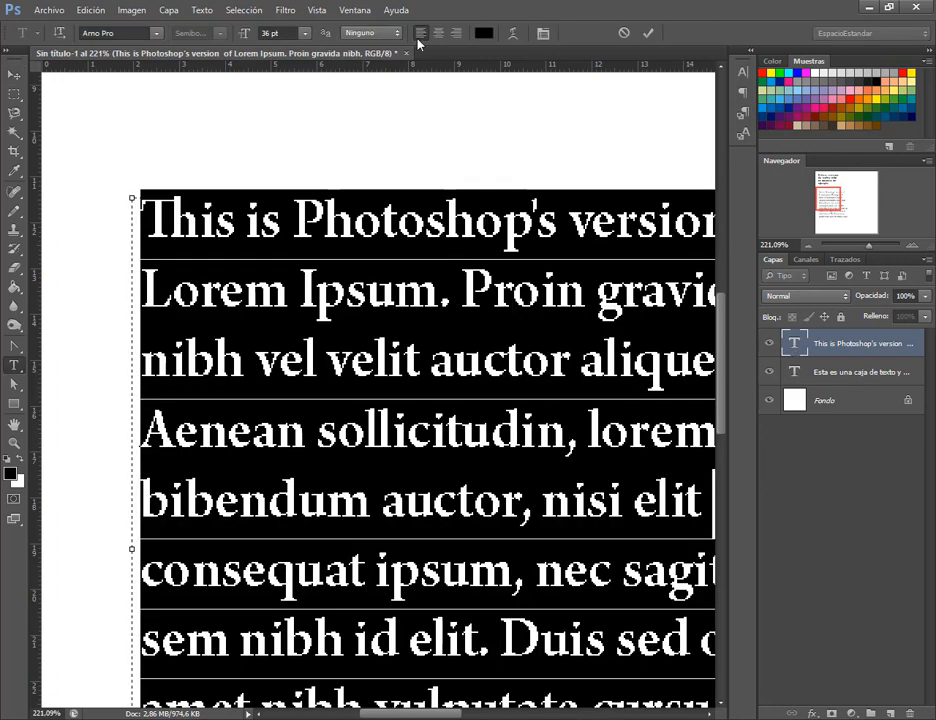
left_click(372, 34)
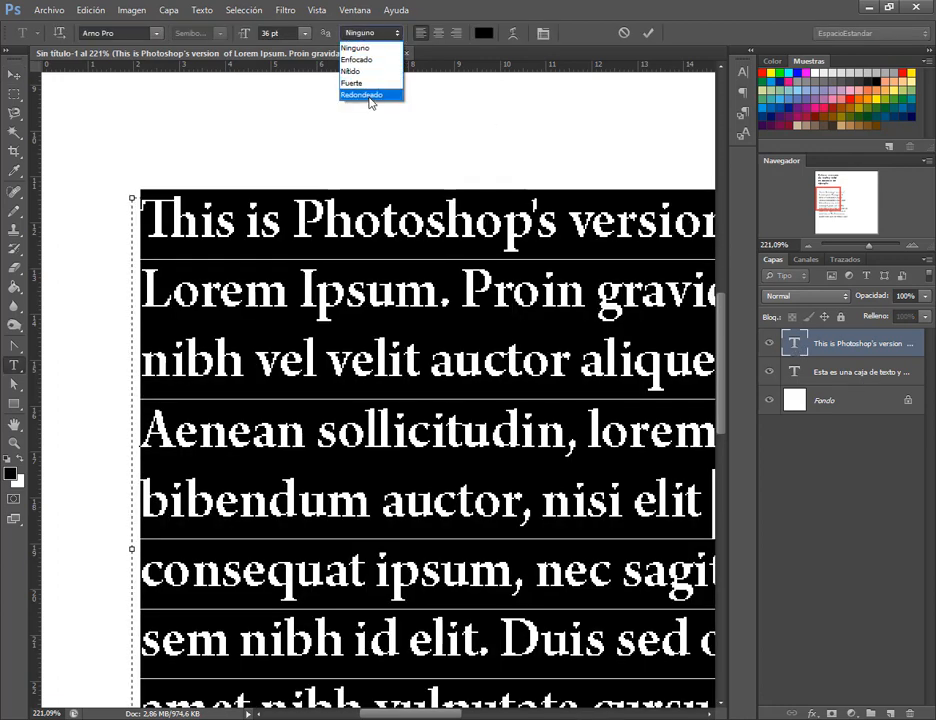
left_click(372, 96)
left_click(13, 75)
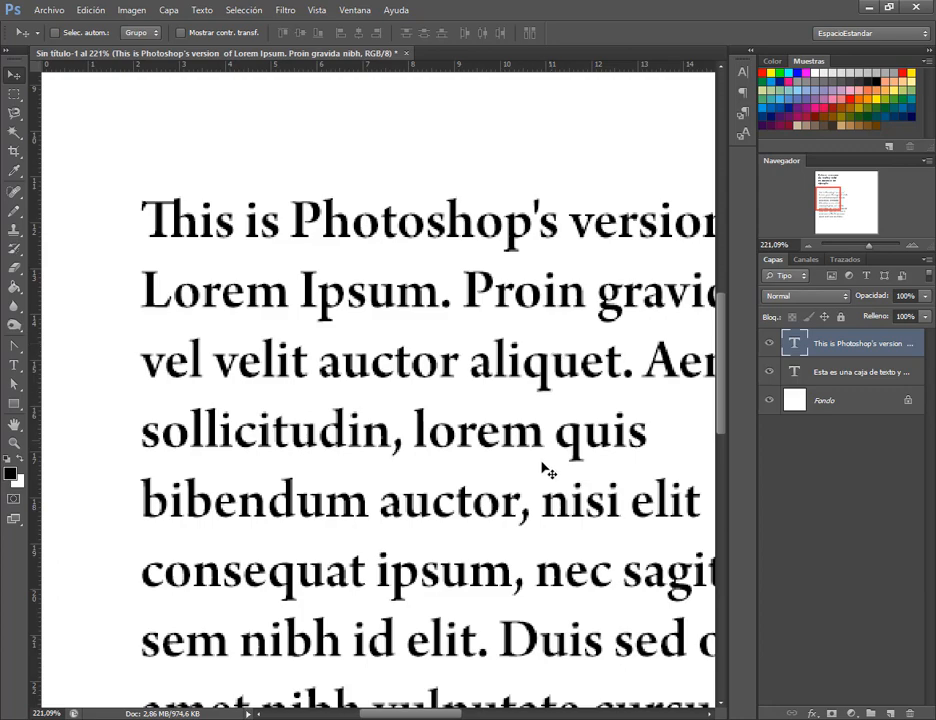
scroll(543, 467, "down", 3)
scroll(543, 467, "down", 2)
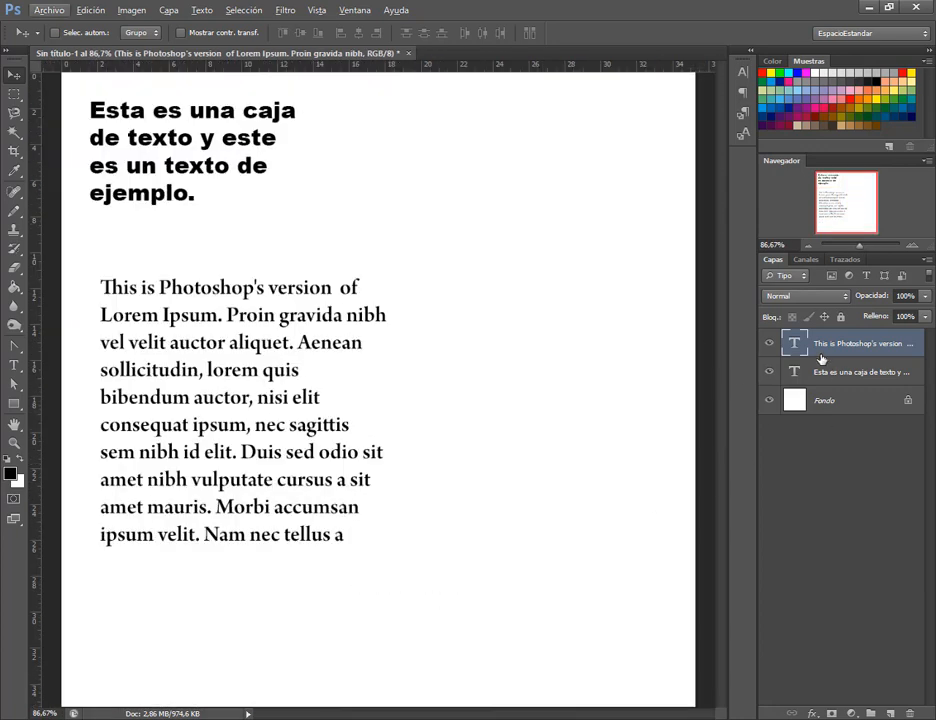
Reopen the Lorem Ipsum block for editing, try Nítido anti-aliasing, and replace it with Enfocado.
double_click(795, 345)
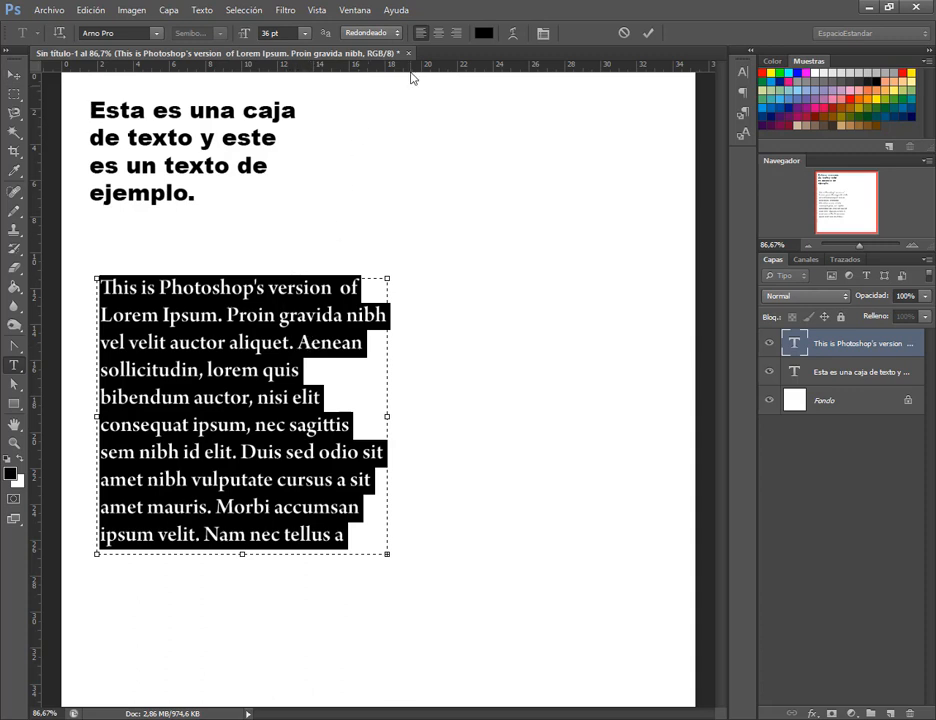
left_click(388, 37)
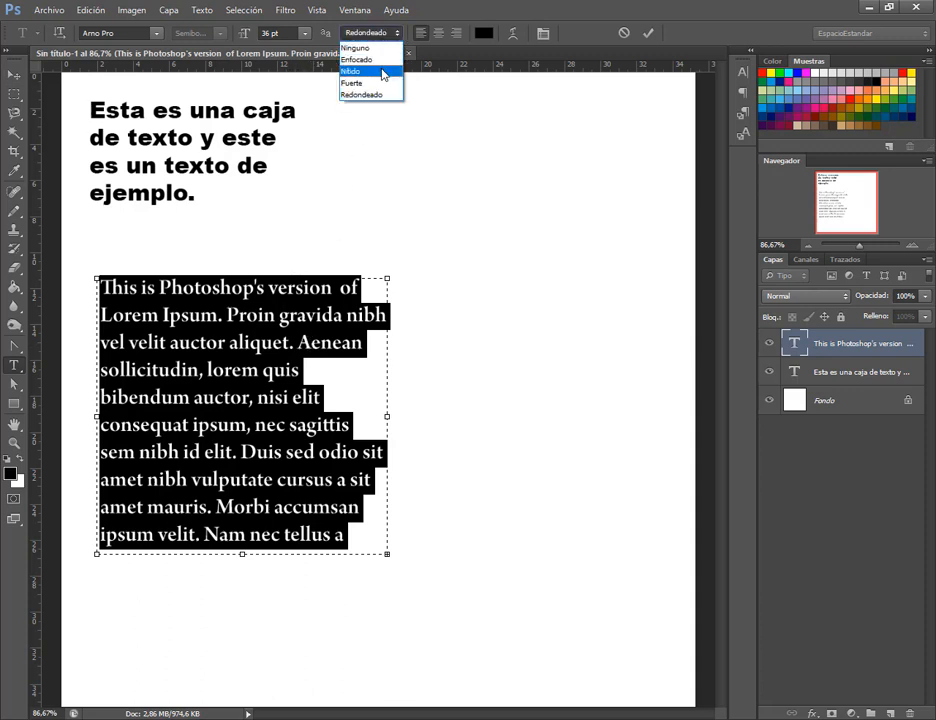
left_click(383, 73)
left_click(378, 33)
left_click(378, 42)
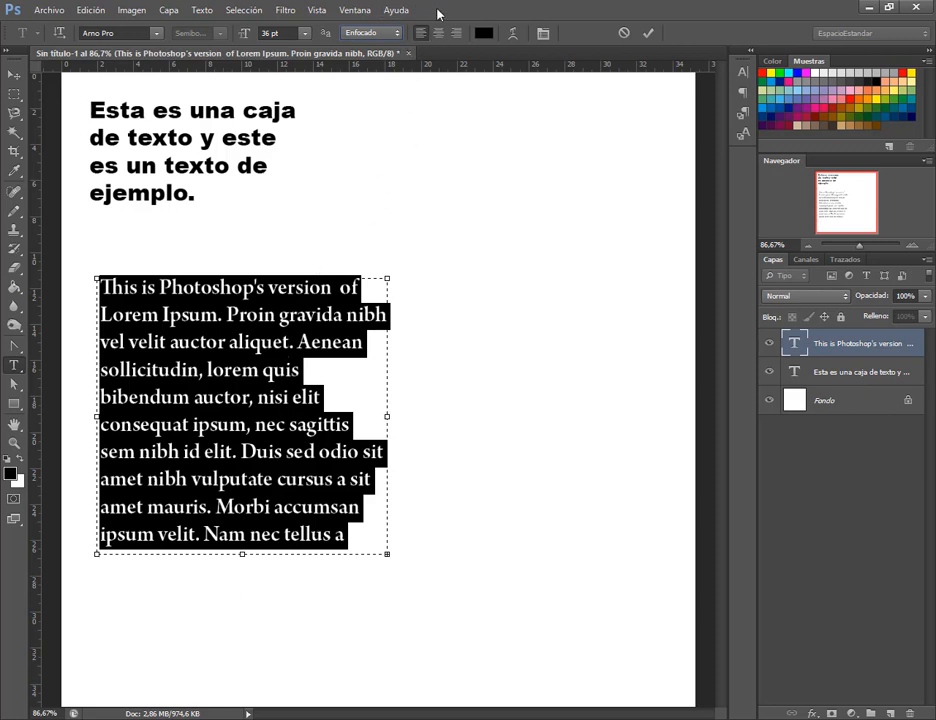
Try centre and right alignment on the Lorem Ipsum paragraph, and restore left alignment.
left_click(440, 36)
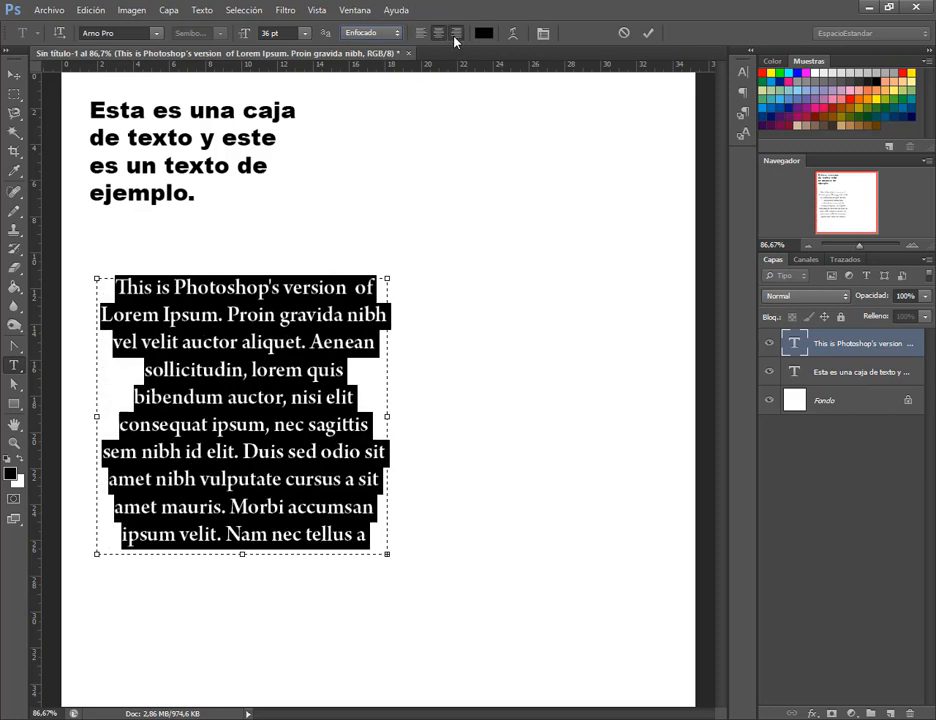
left_click(455, 34)
left_click(421, 34)
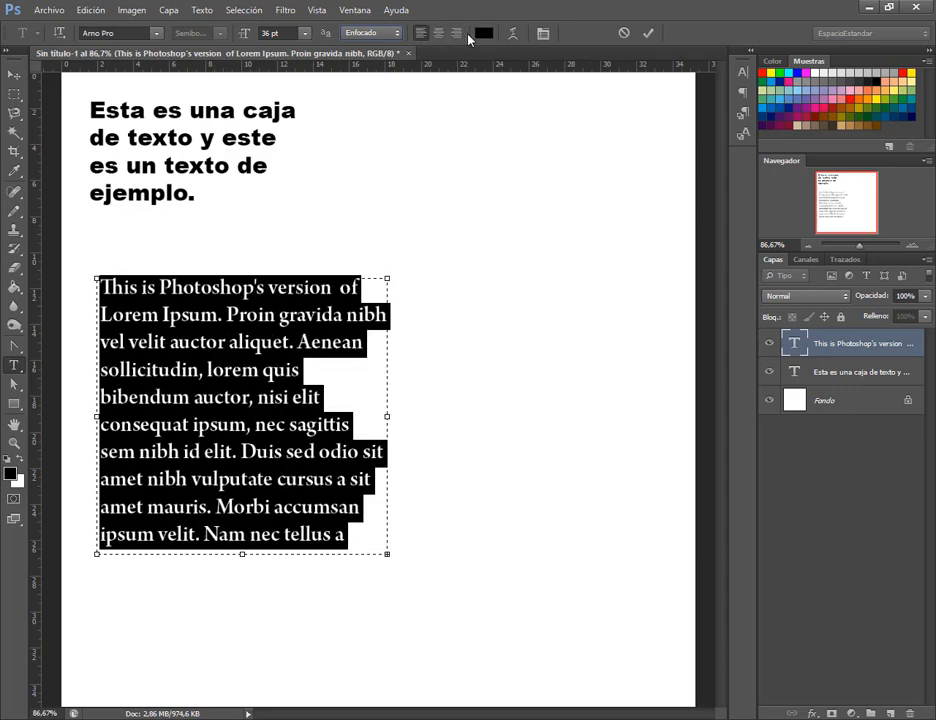
Change the selected Lorem Ipsum text's colour to red.
left_click(484, 33)
left_click_drag(685, 259, 686, 334)
left_click(827, 242)
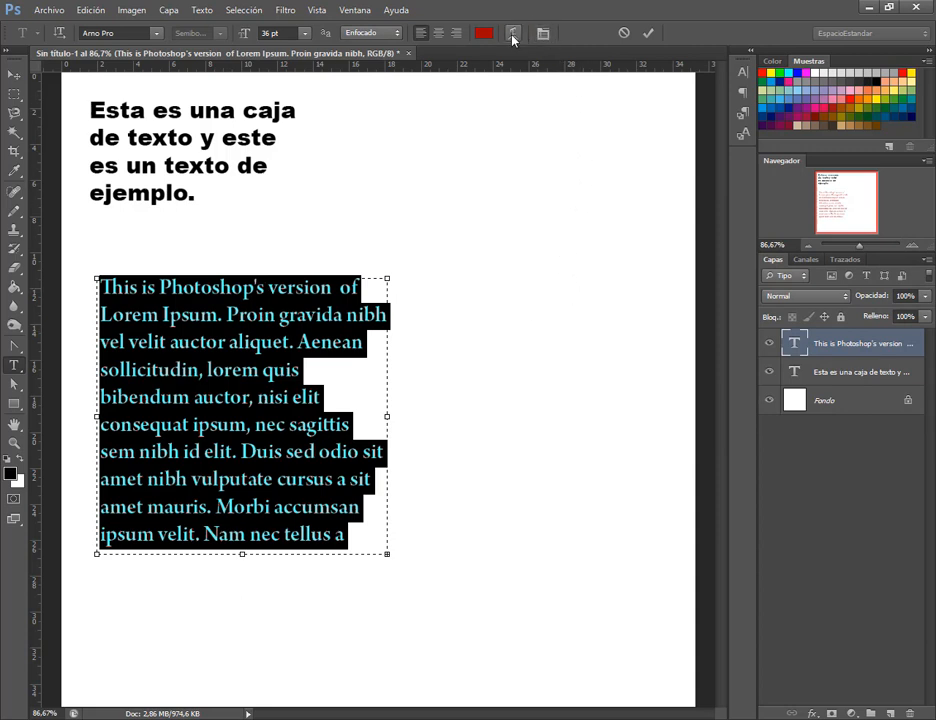
Inspect the Deformar texto dialog and the Character options for the Lorem Ipsum text, closing them without changes.
left_click(512, 35)
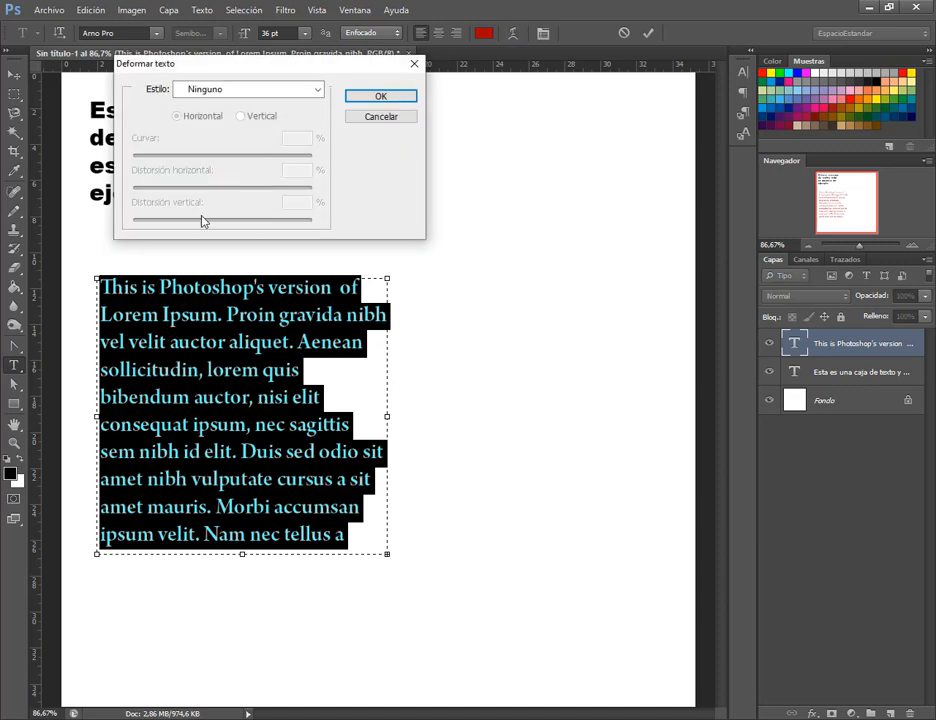
left_click(382, 118)
left_click(544, 35)
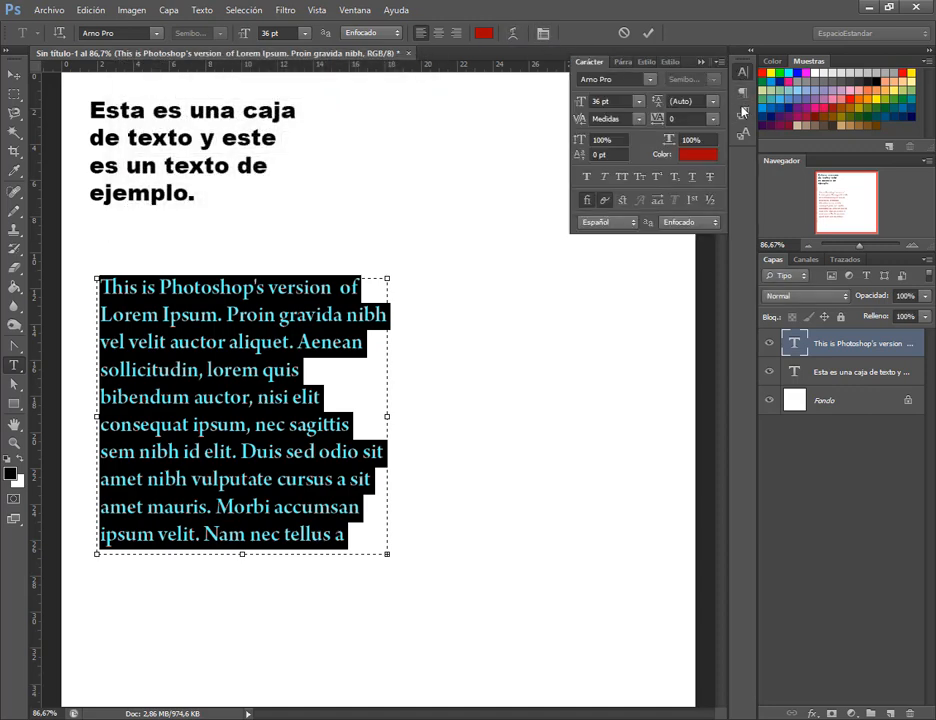
left_click(701, 63)
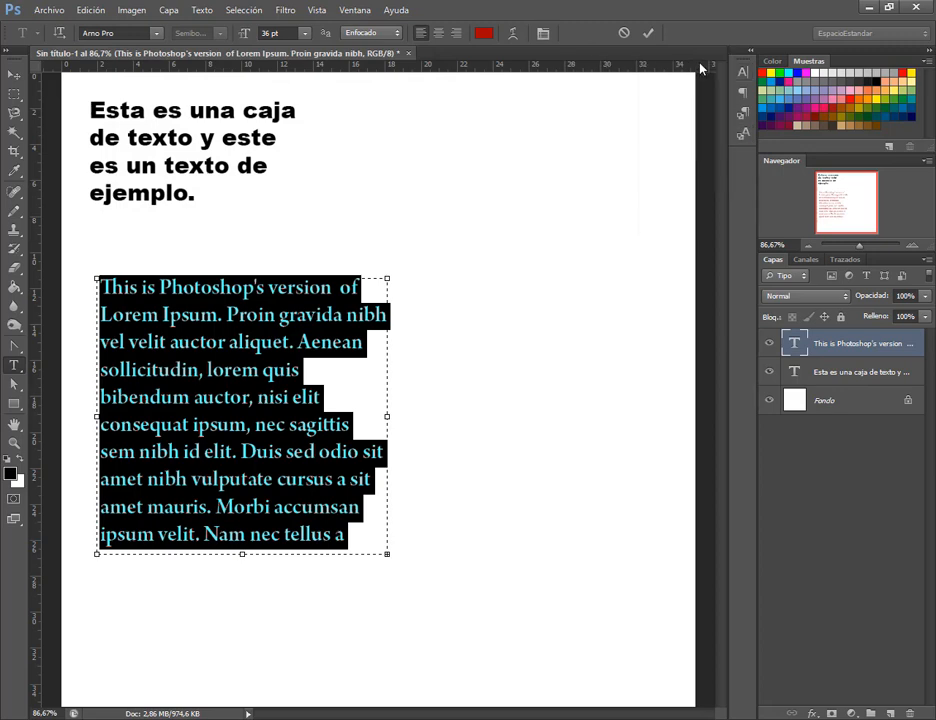
left_click(201, 10)
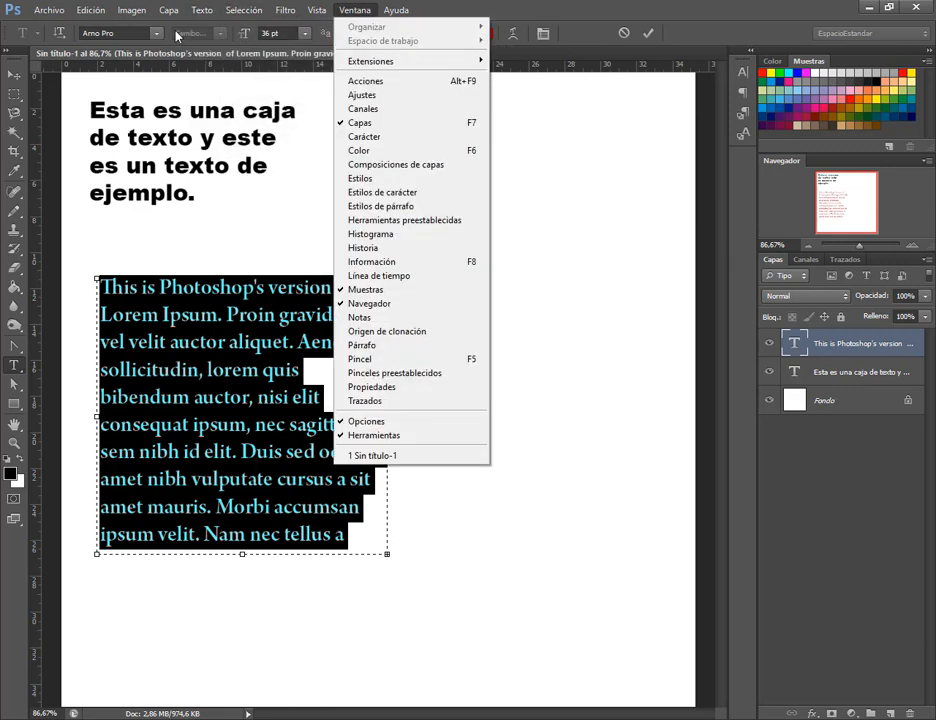
mouse_move(201, 10)
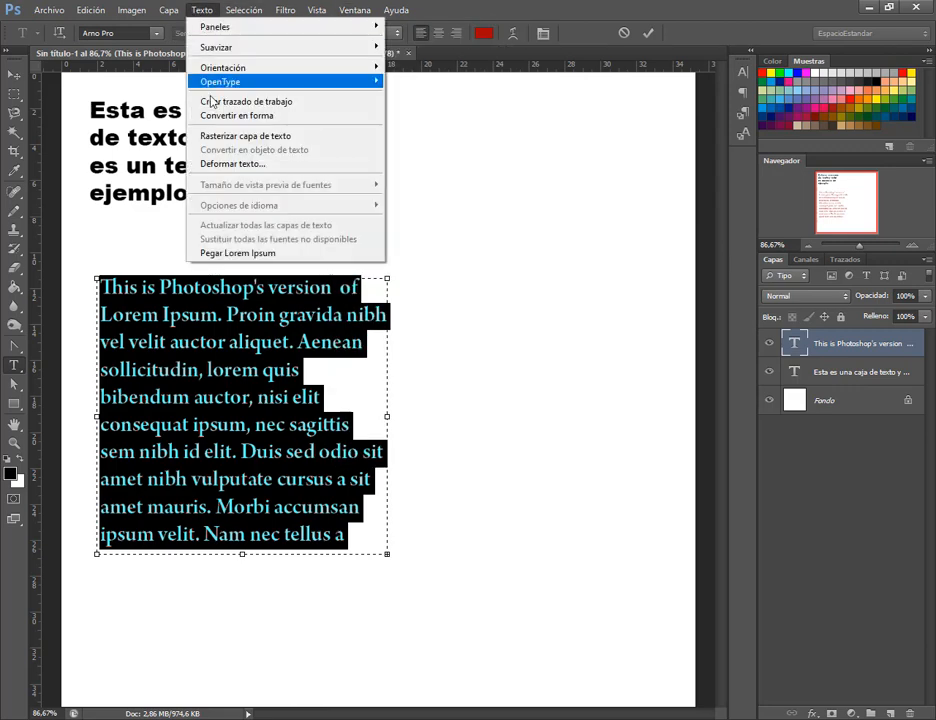
left_click(257, 166)
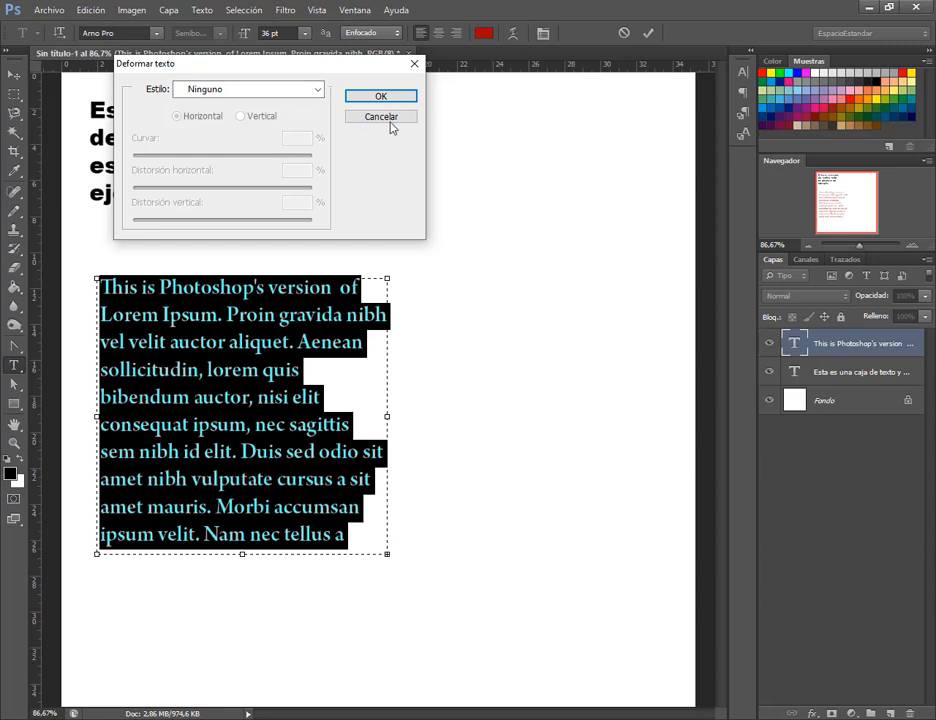
left_click(398, 119)
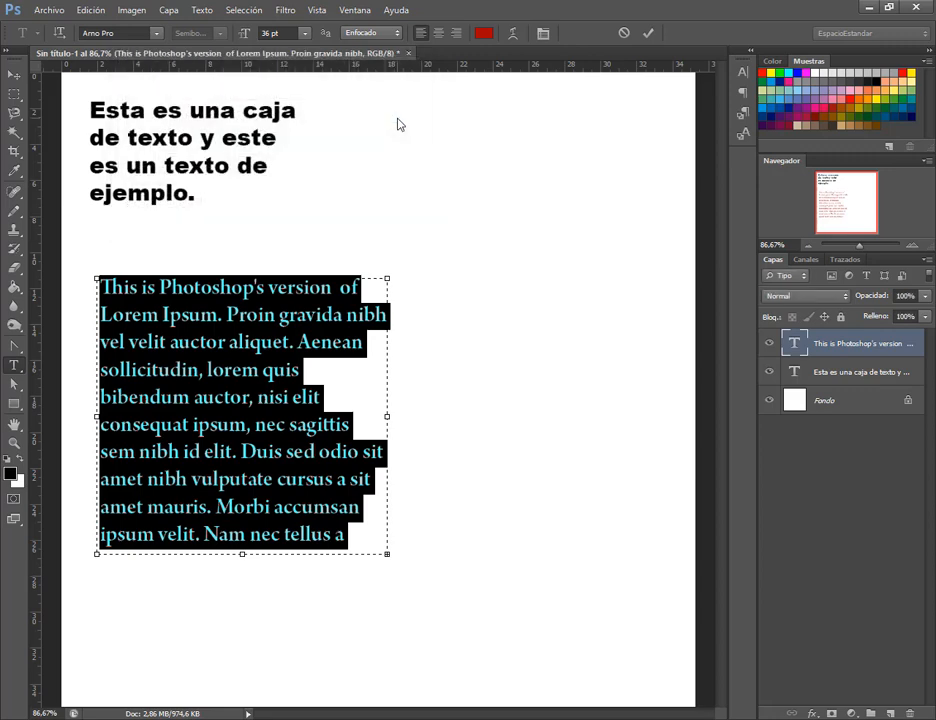
Commit the Lorem Ipsum text edits and switch between the two text layers, leaving the Lorem Ipsum layer selected.
left_click(13, 76)
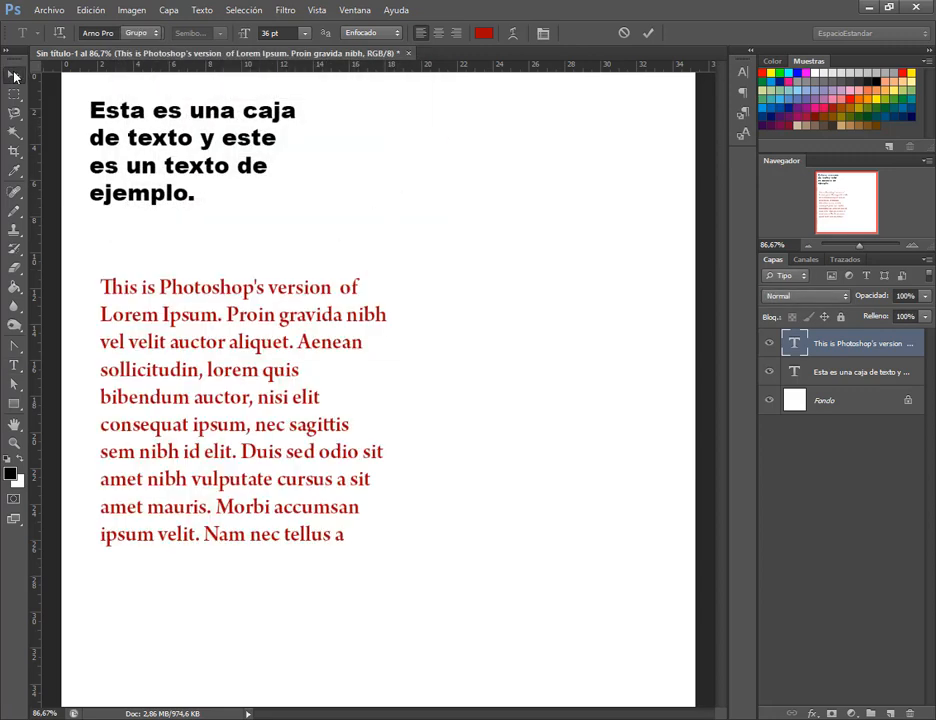
left_click(827, 372)
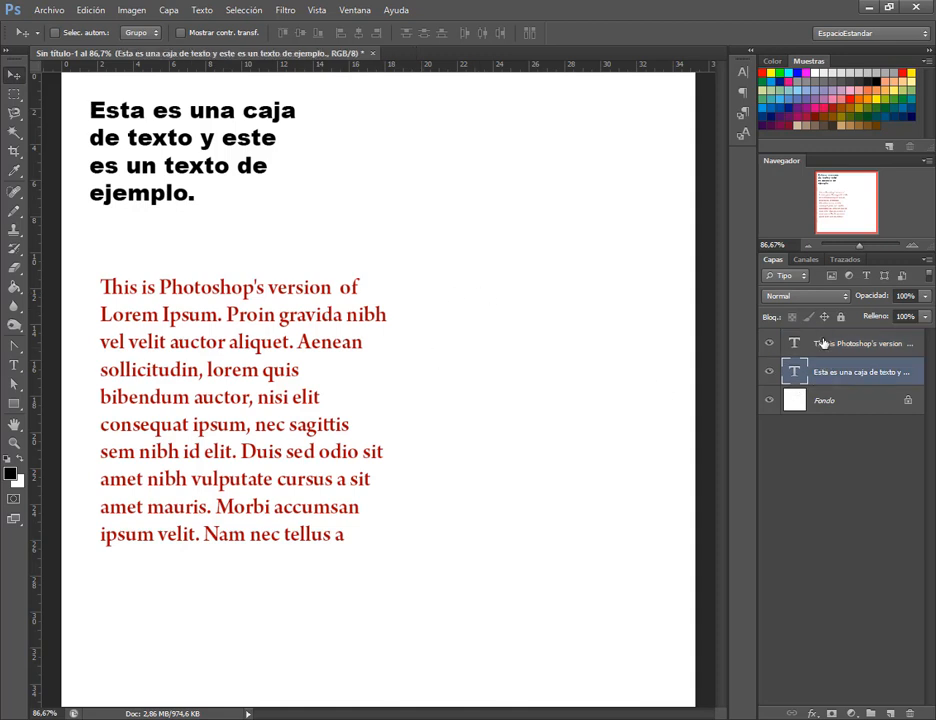
left_click(825, 343)
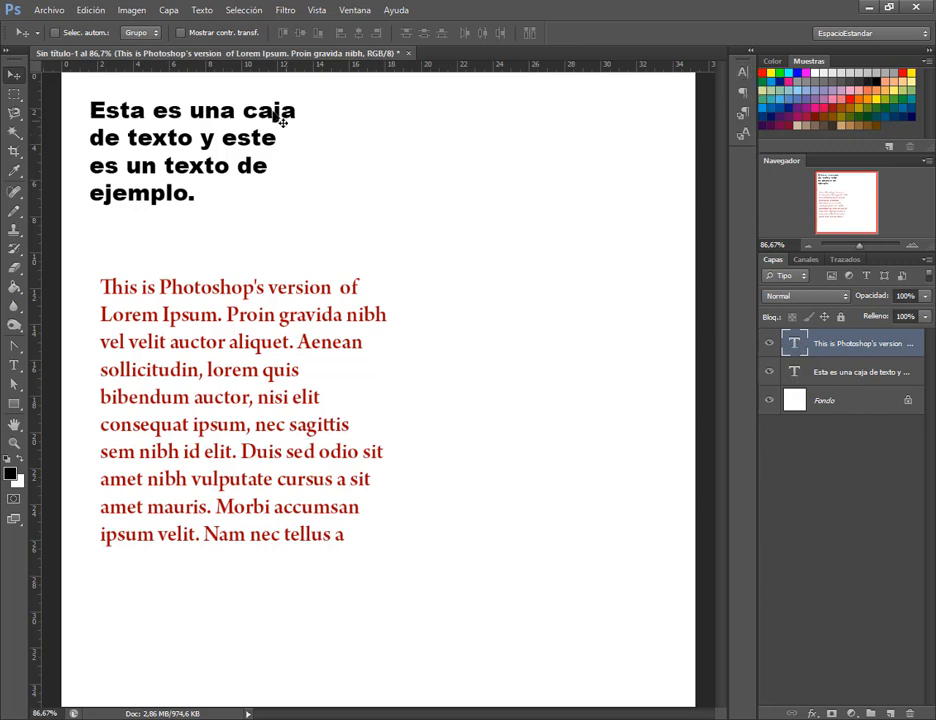
Show the Character options and set the whole Lorem Ipsum layer's text colour to dark red 370b0b.
left_click(203, 11)
mouse_move(230, 30)
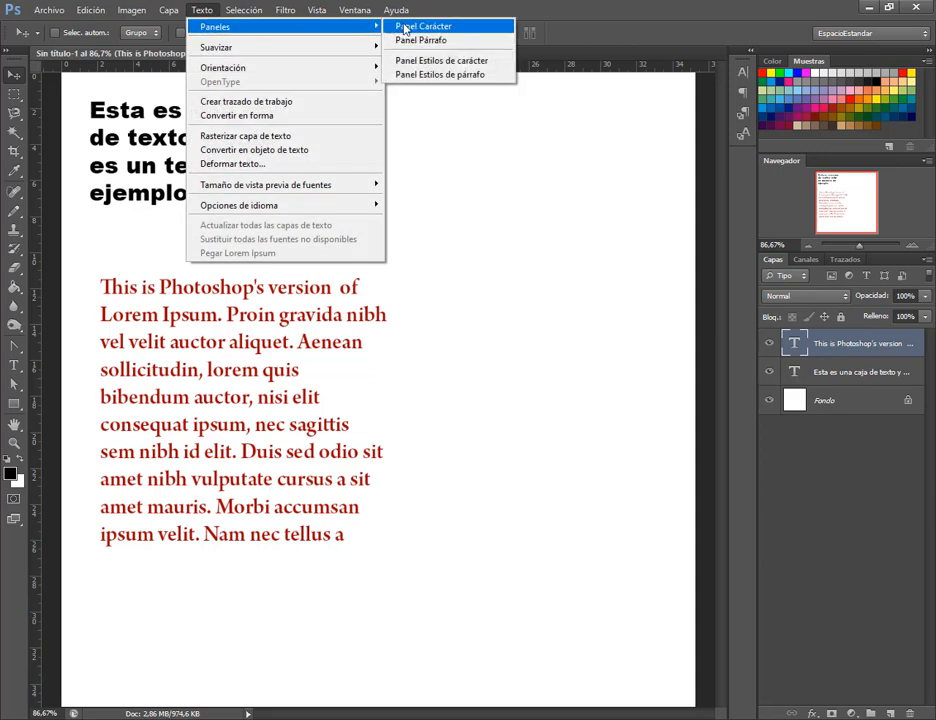
left_click(465, 26)
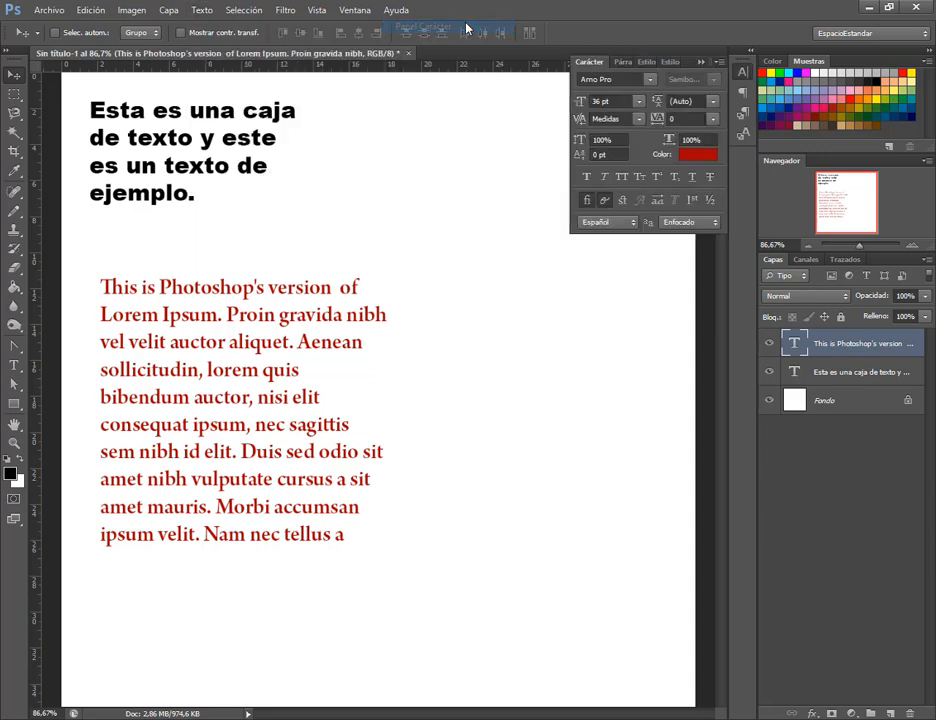
left_click(700, 155)
left_click_drag(685, 334, 580, 257)
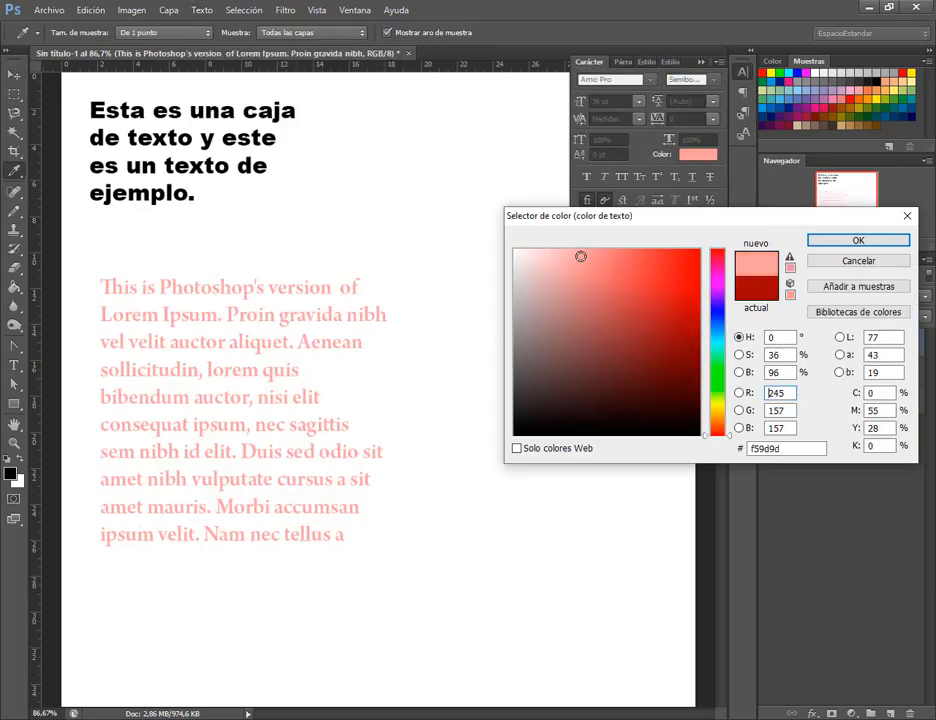
left_click(613, 351)
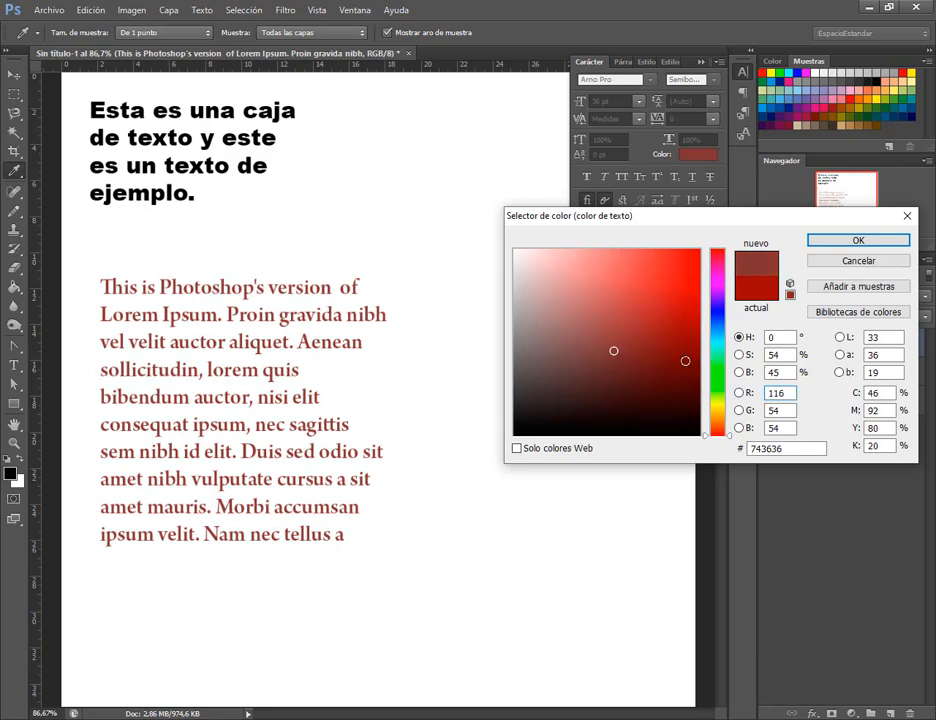
left_click_drag(685, 360, 663, 395)
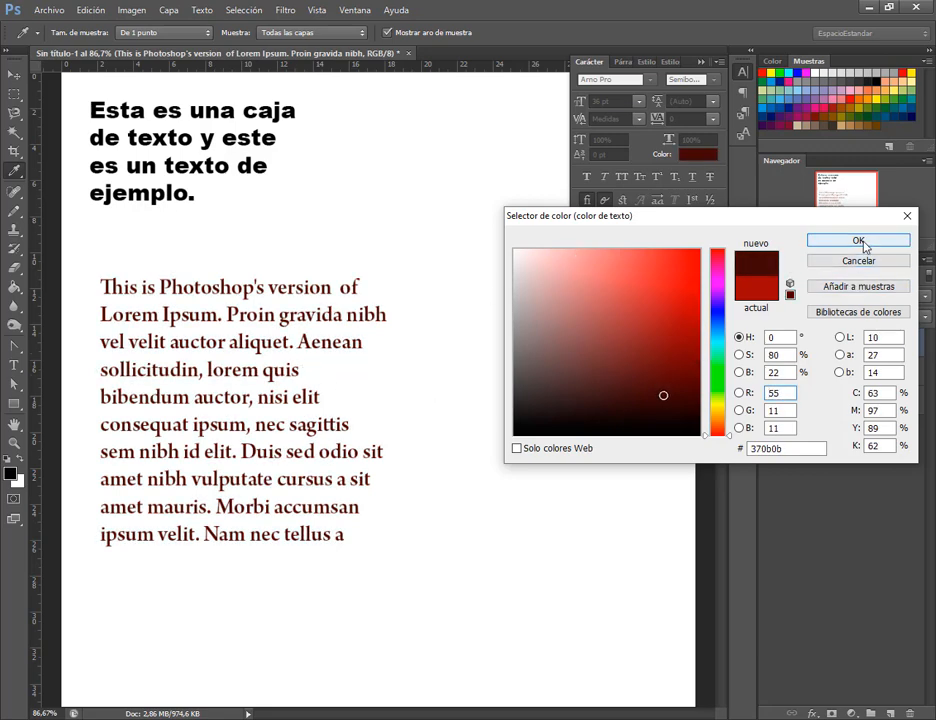
left_click(862, 245)
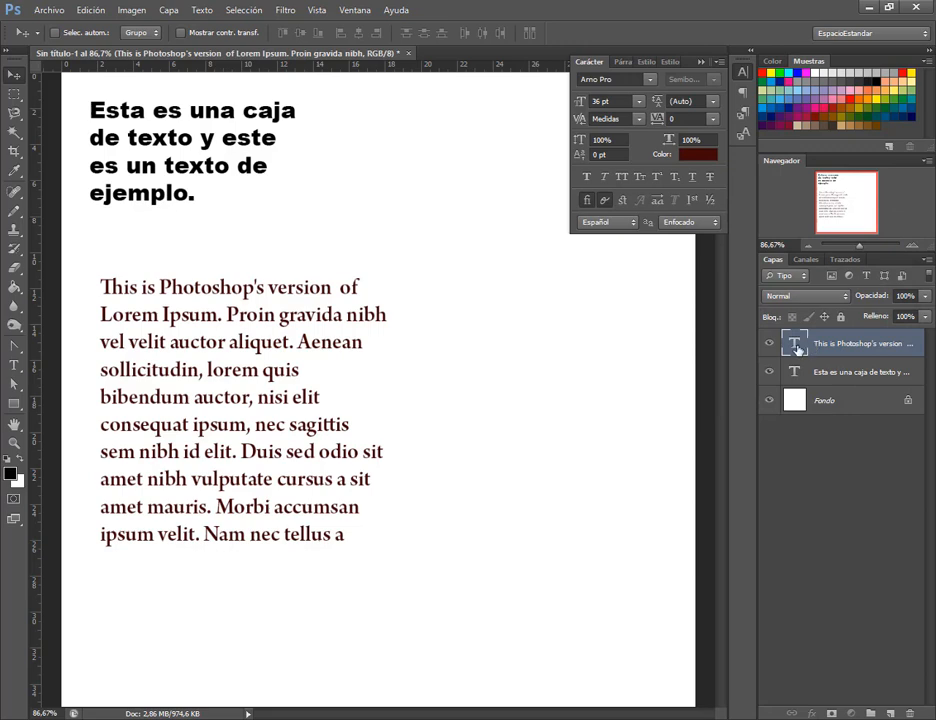
double_click(795, 344)
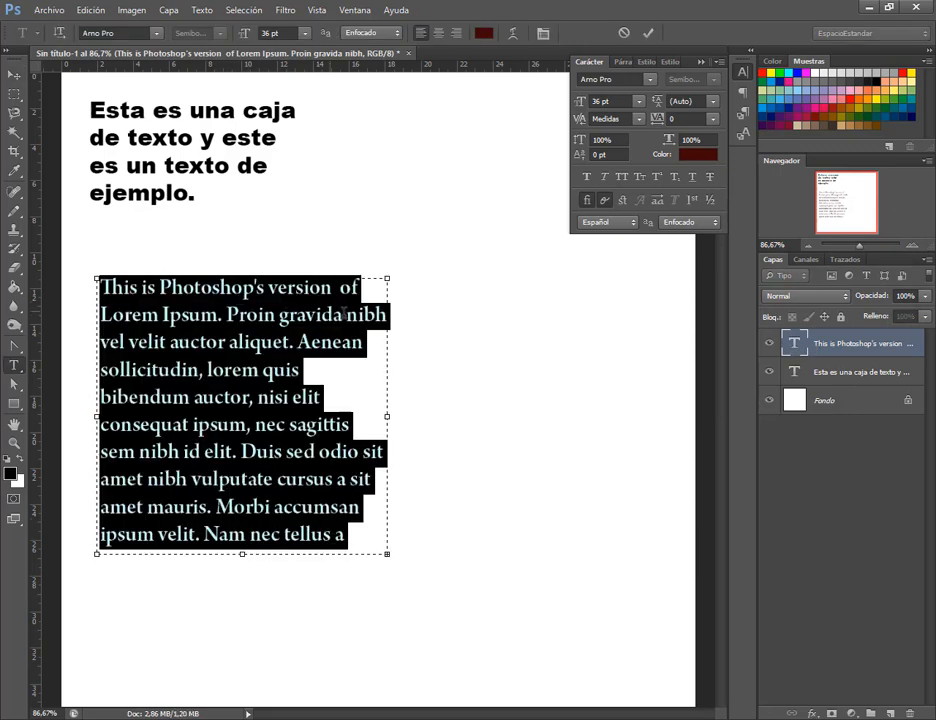
left_click(14, 75)
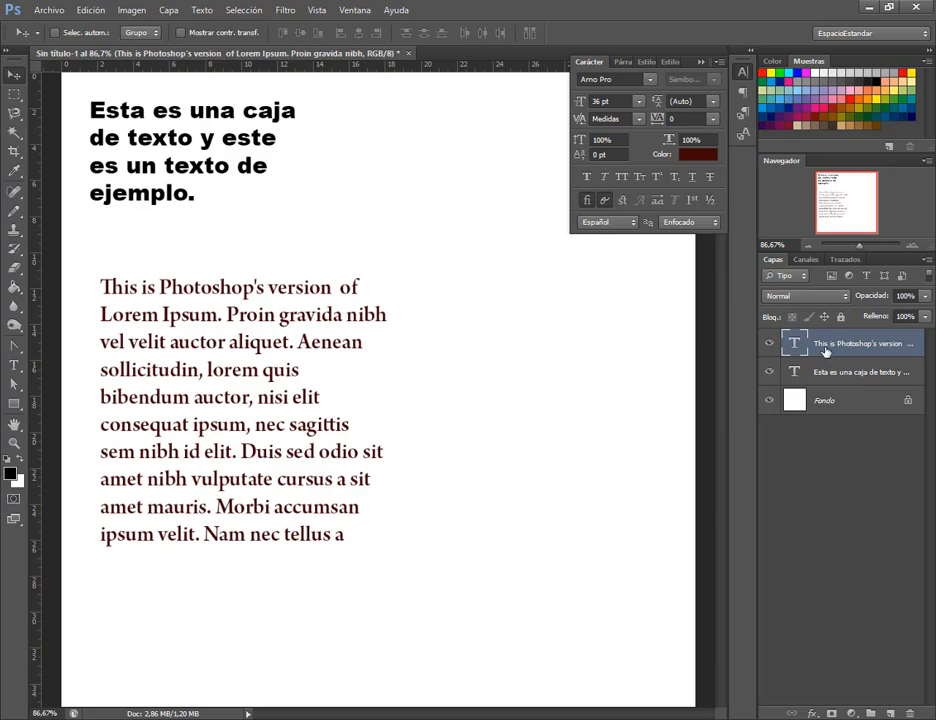
Set the Lorem Ipsum layer's text colour to blue 0f23e0.
left_click(696, 159)
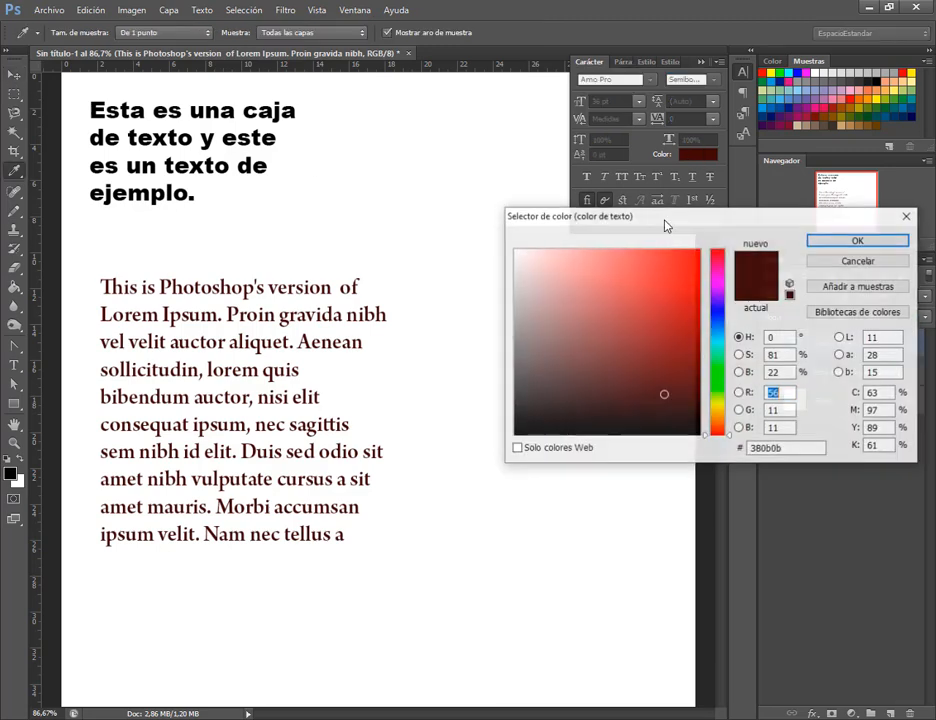
left_click(717, 315)
left_click(687, 271)
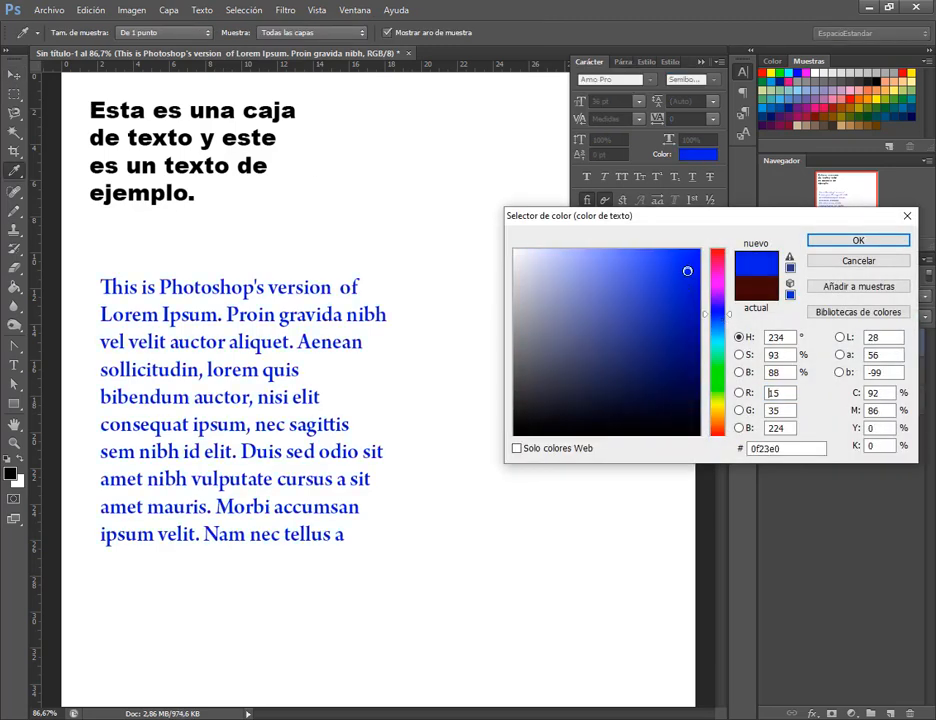
left_click(852, 242)
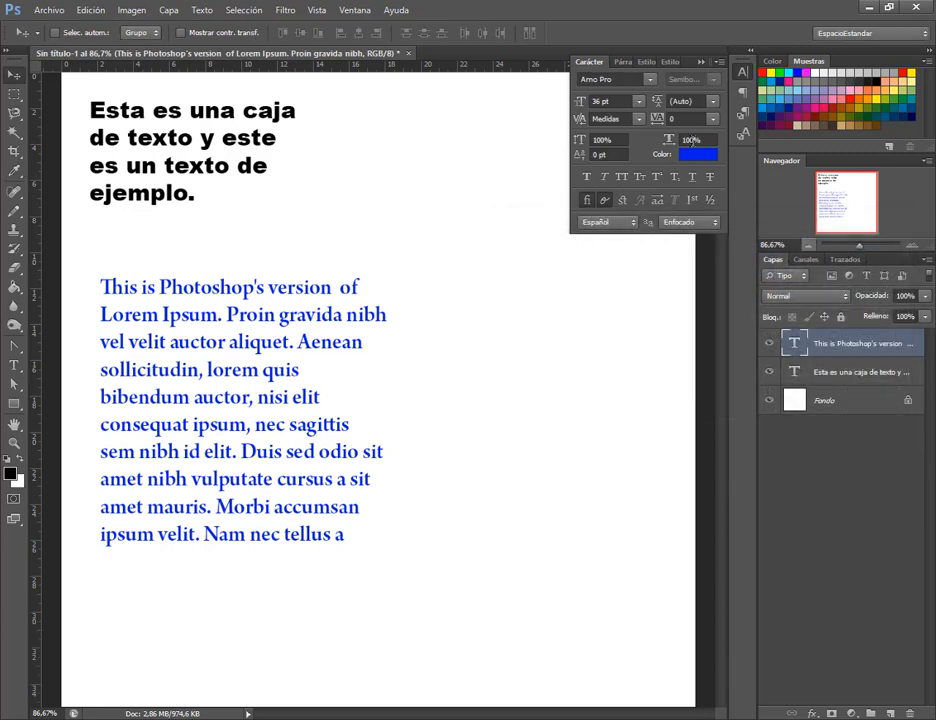
Try font sizes of 30, 18 and 48 pt on the whole Lorem Ipsum layer.
left_click(639, 101)
left_click(623, 285)
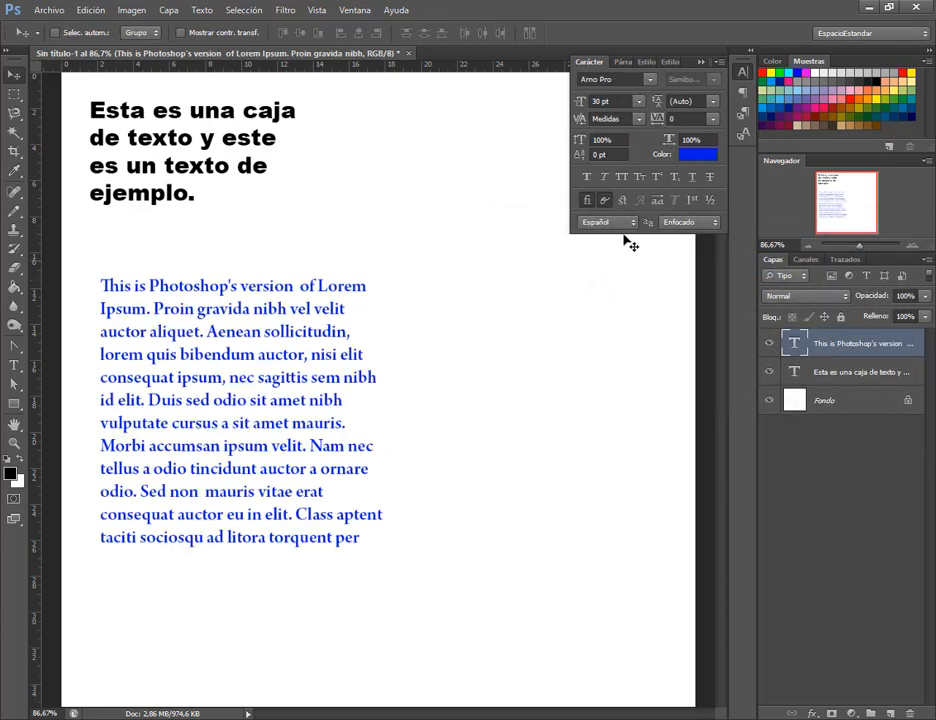
left_click(639, 103)
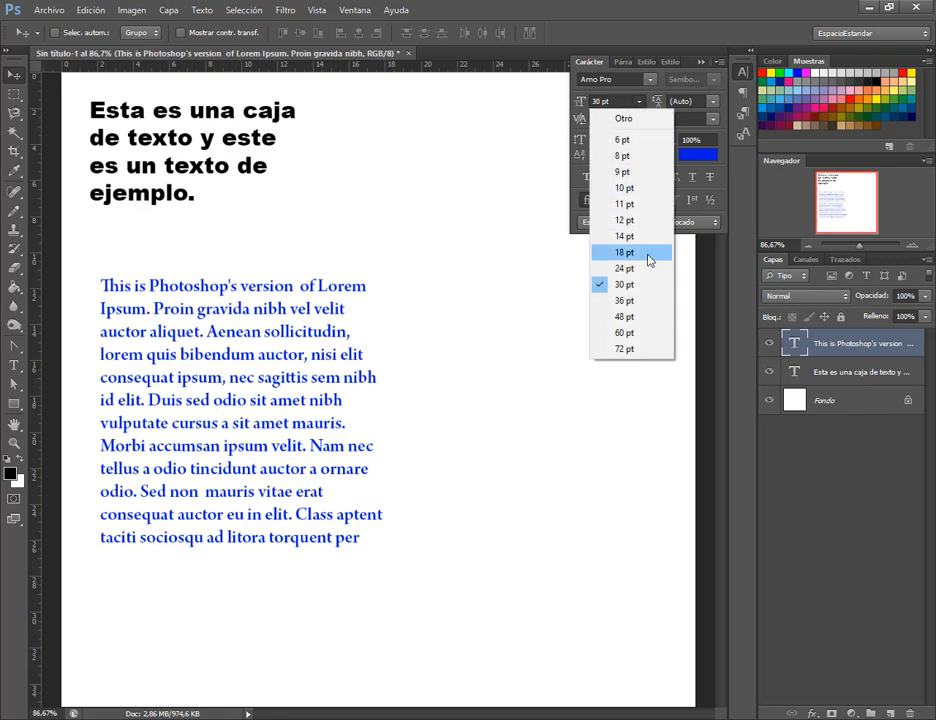
left_click(646, 252)
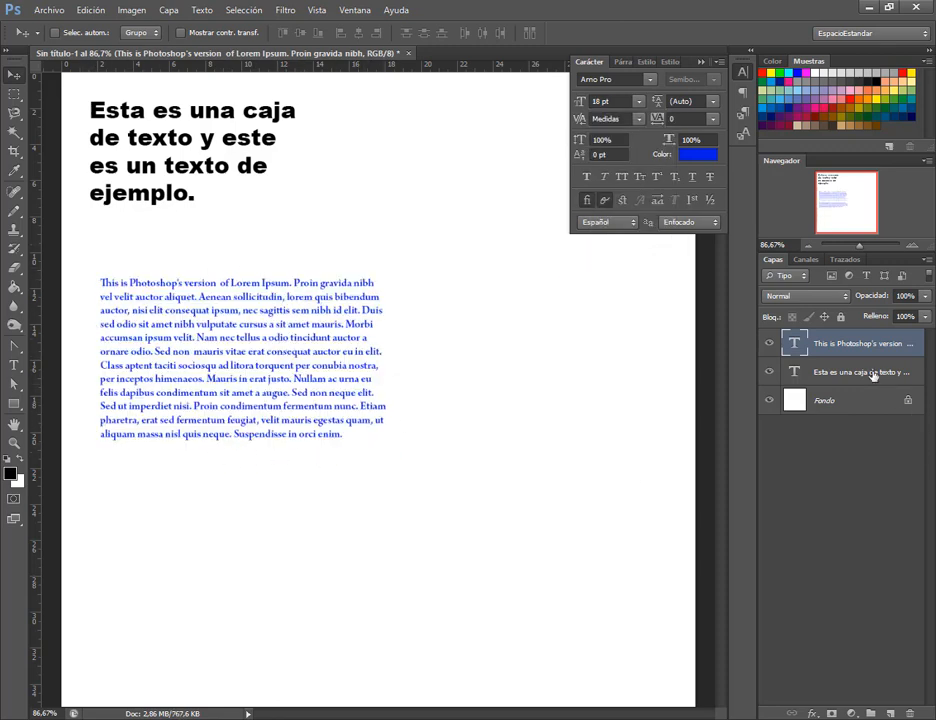
left_click(639, 101)
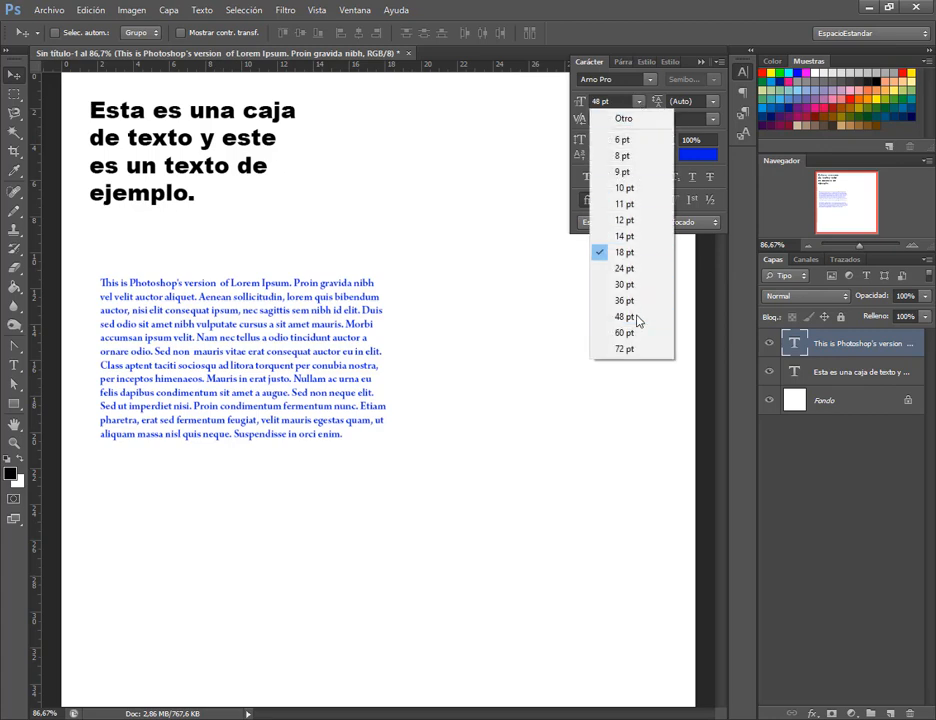
left_click(639, 377)
Set only the visible part of the Lorem Ipsum text, through "nisi elit", to 10 pt and commit the edit.
double_click(796, 344)
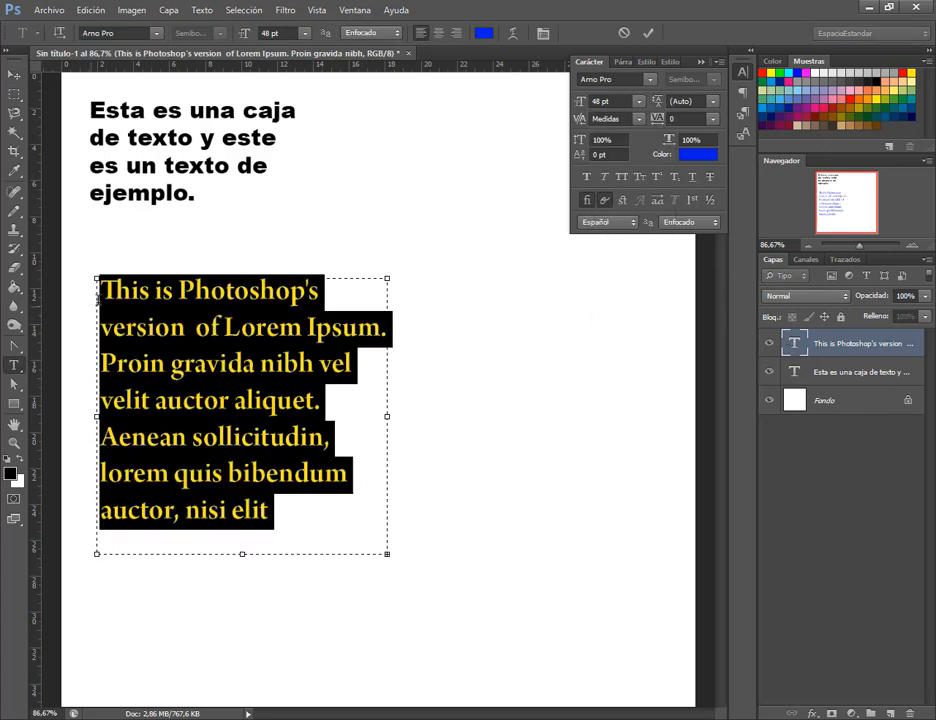
left_click(108, 295)
left_click_drag(108, 293, 275, 515)
left_click(645, 103)
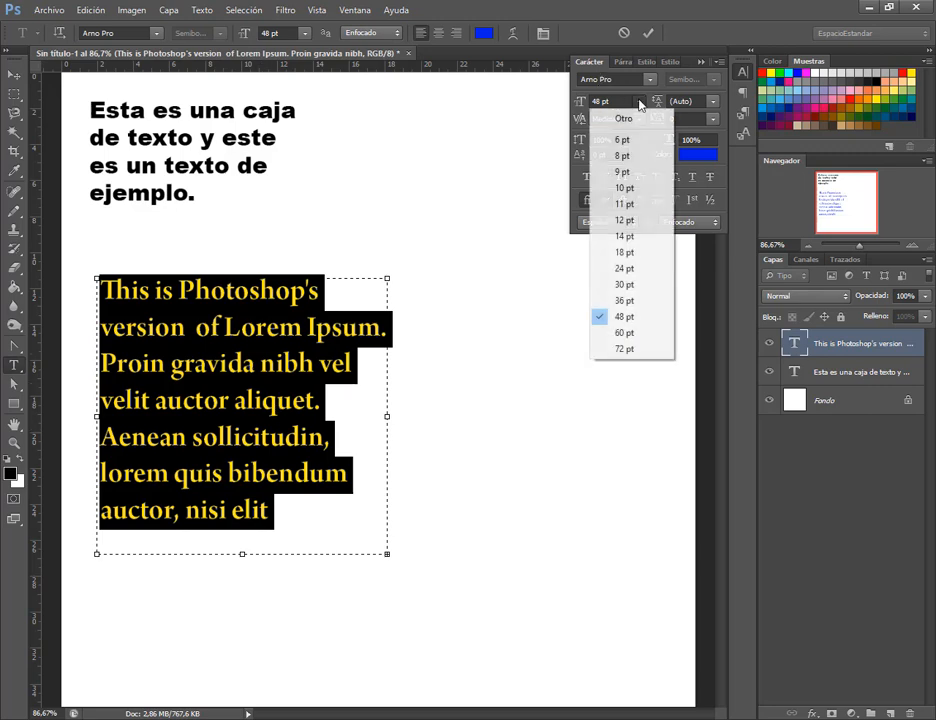
left_click(637, 186)
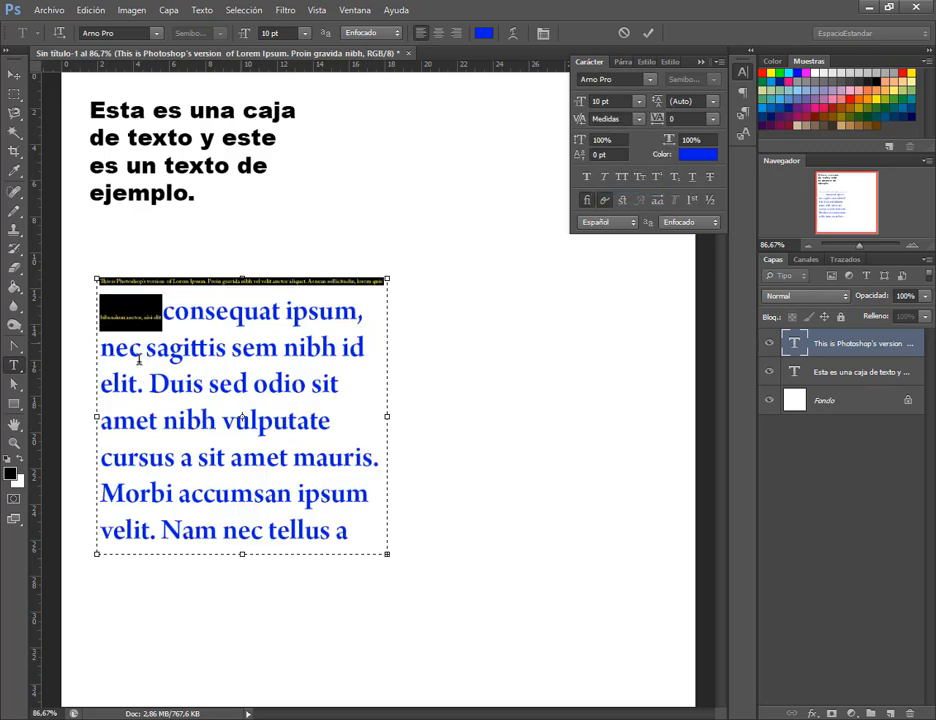
left_click(157, 307)
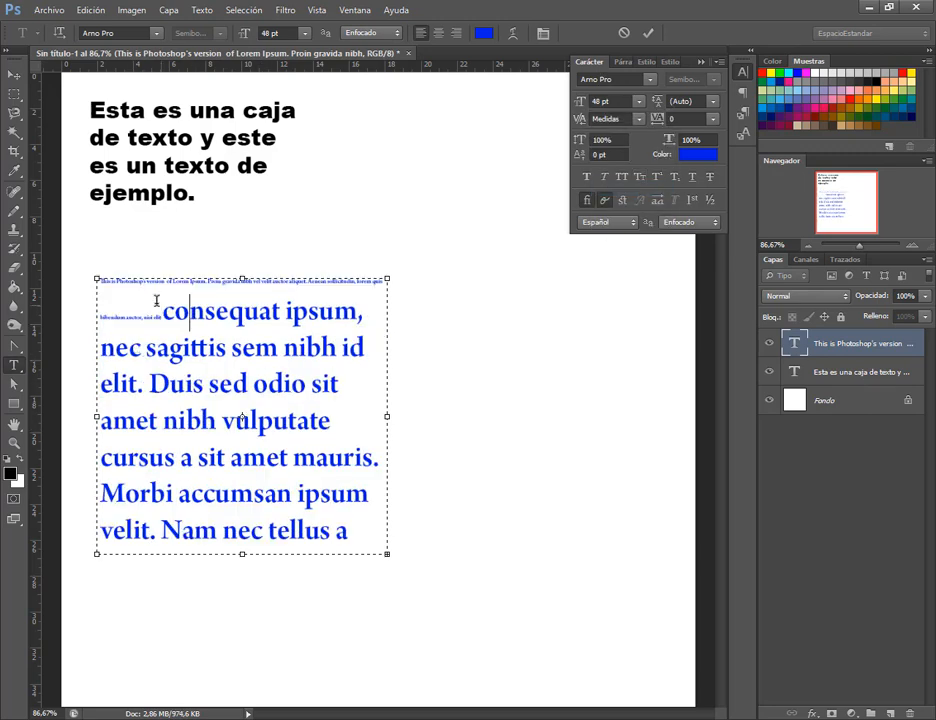
left_click(14, 78)
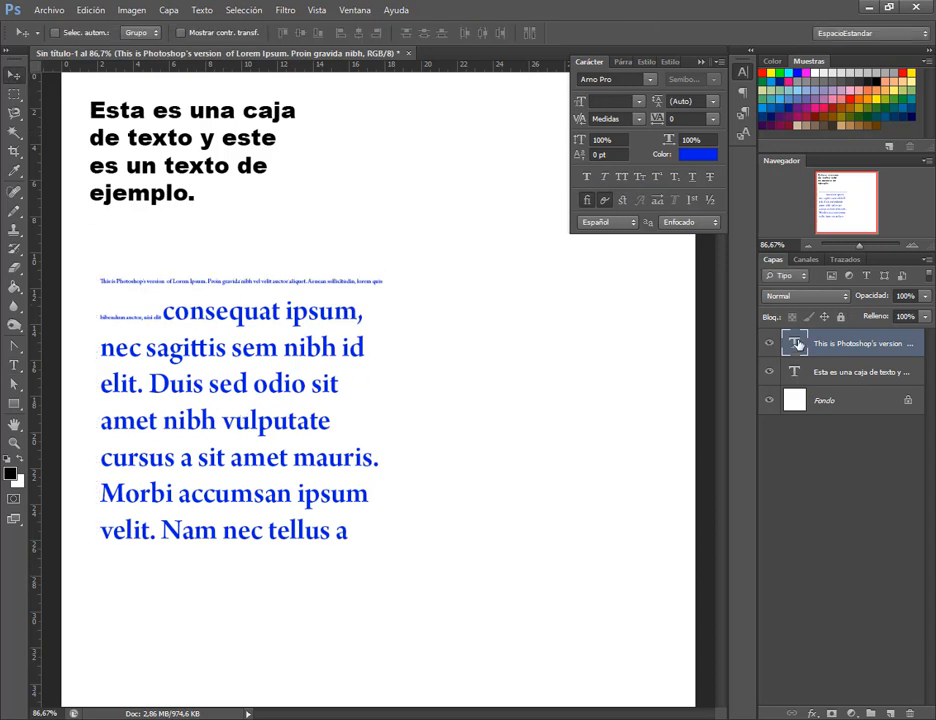
Reselect the Lorem Ipsum layer and set all its text to 10 pt, then to 30 pt.
left_click(845, 366)
left_click(846, 347)
left_click(638, 101)
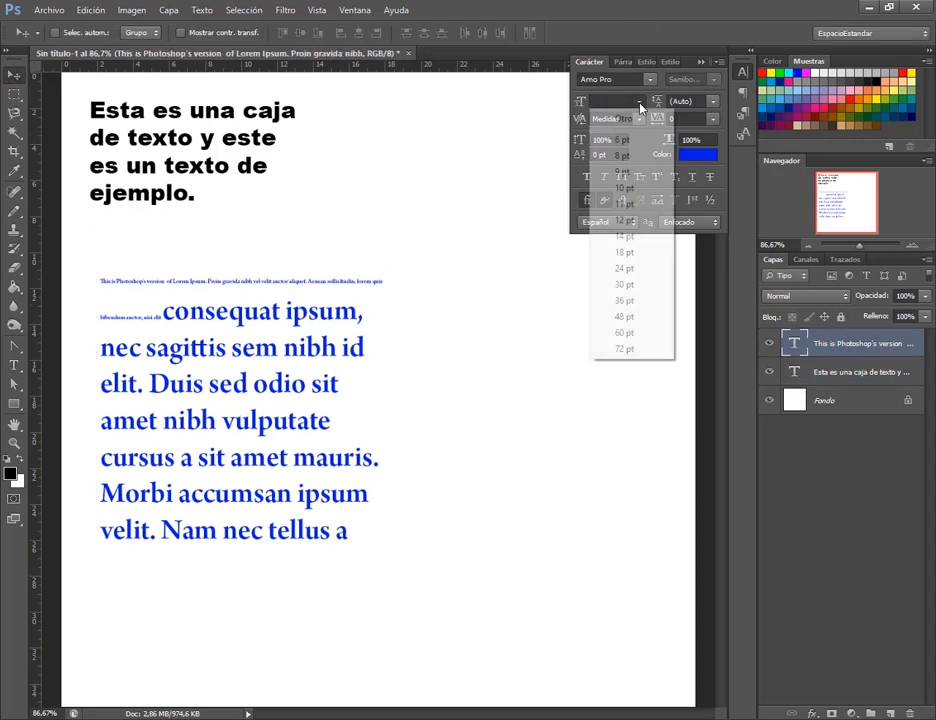
left_click(627, 186)
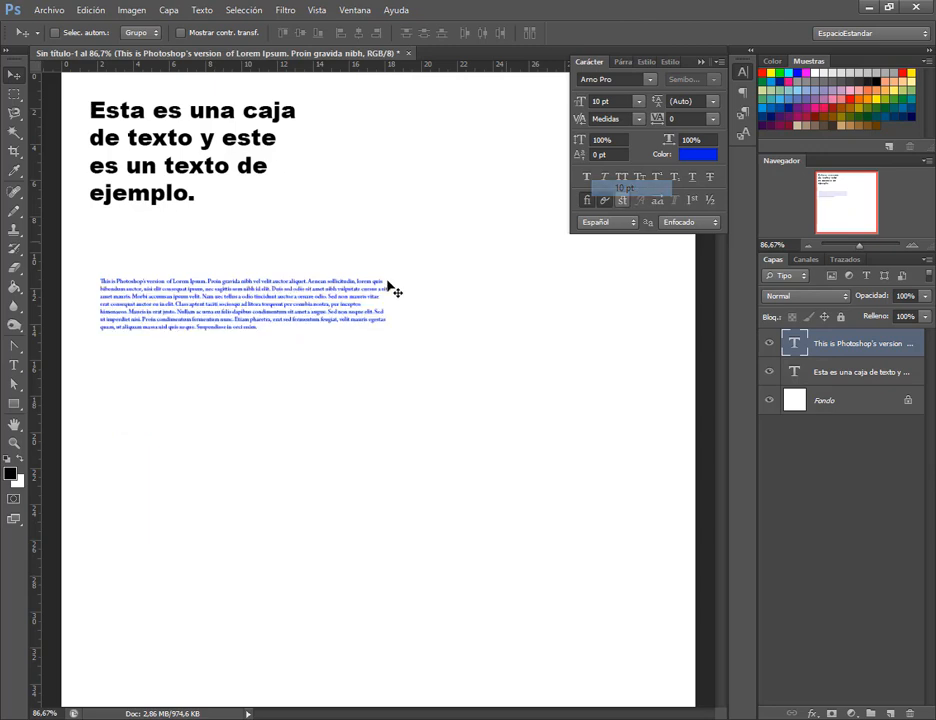
left_click(640, 102)
left_click(633, 286)
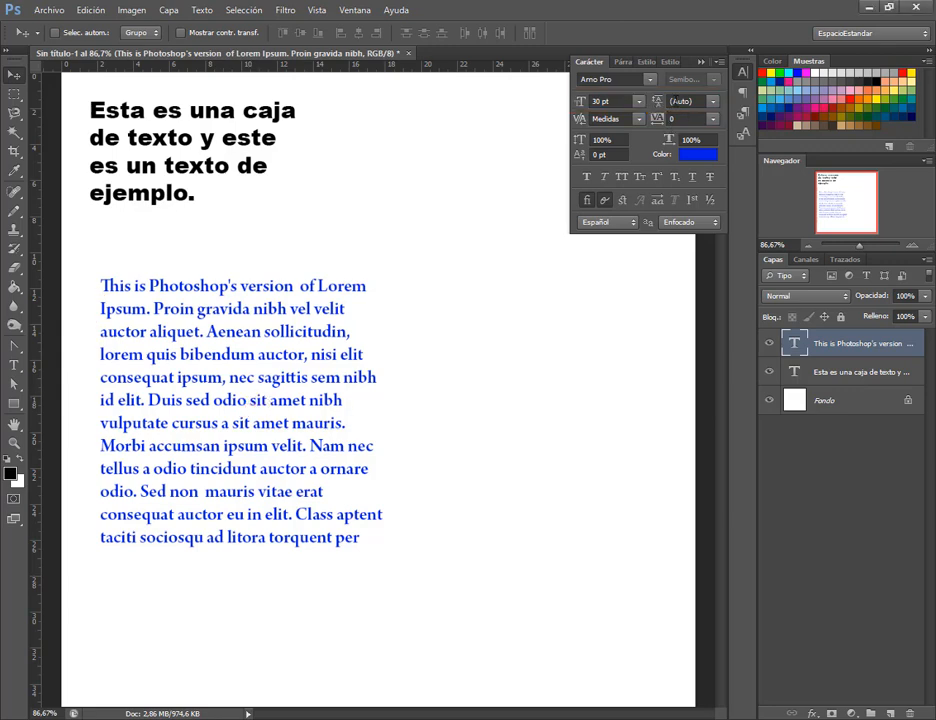
Try leading values of 12, 36, 10 and 89 pt on the Lorem Ipsum layer, then restore Auto leading.
left_click(713, 101)
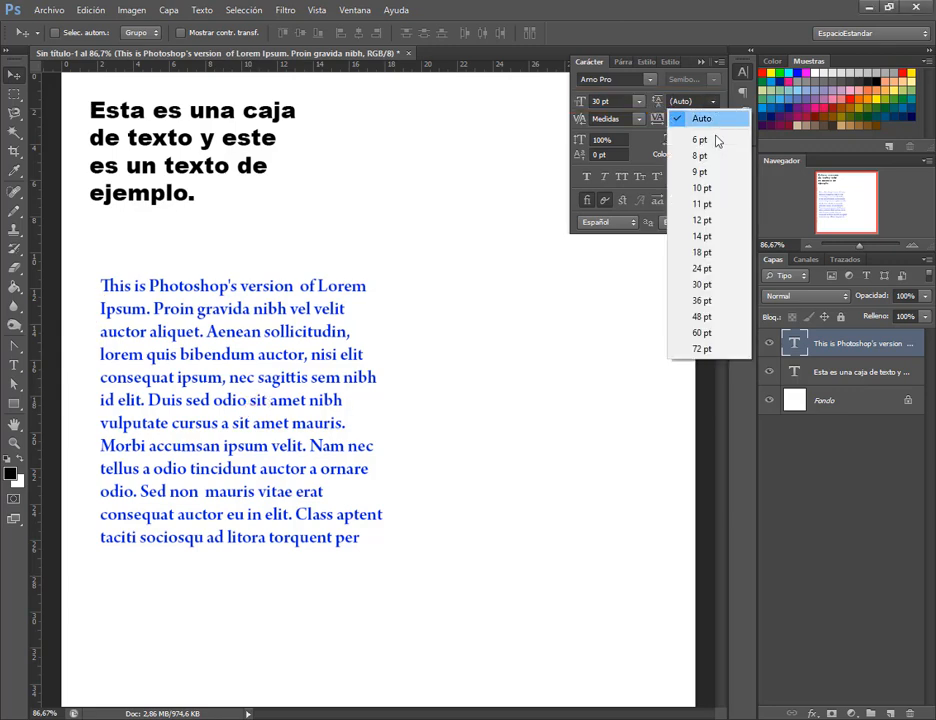
left_click(711, 222)
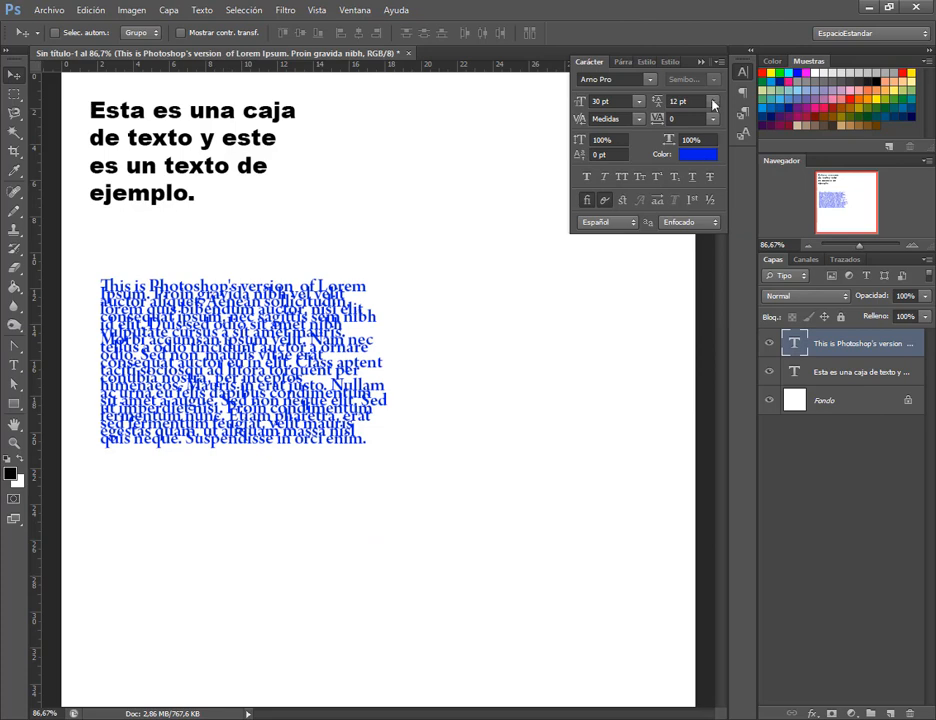
left_click(713, 101)
left_click(700, 300)
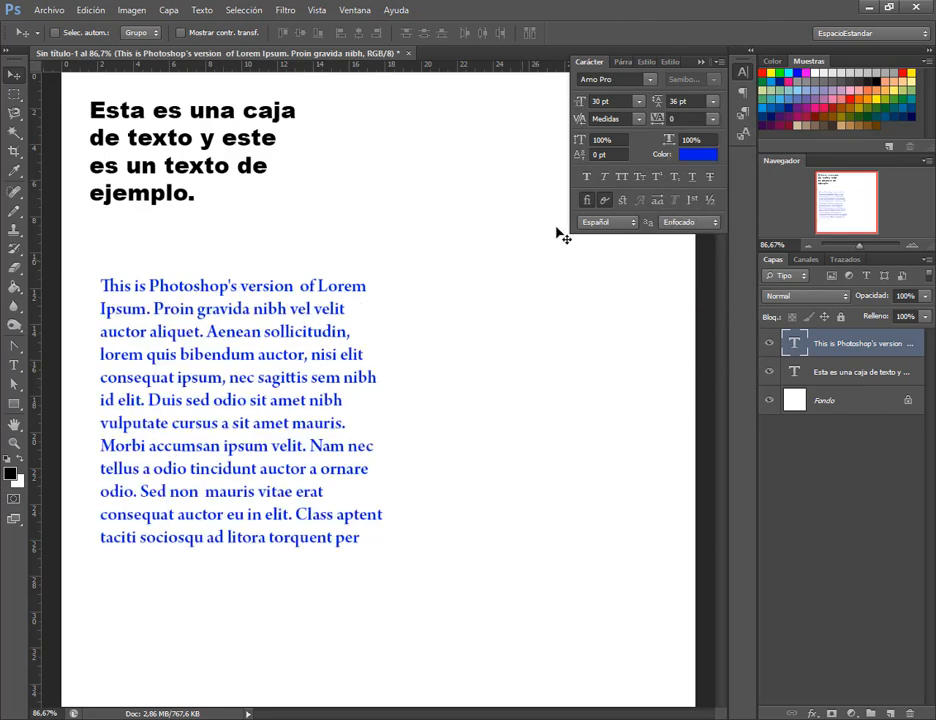
left_click_drag(657, 106, 643, 109)
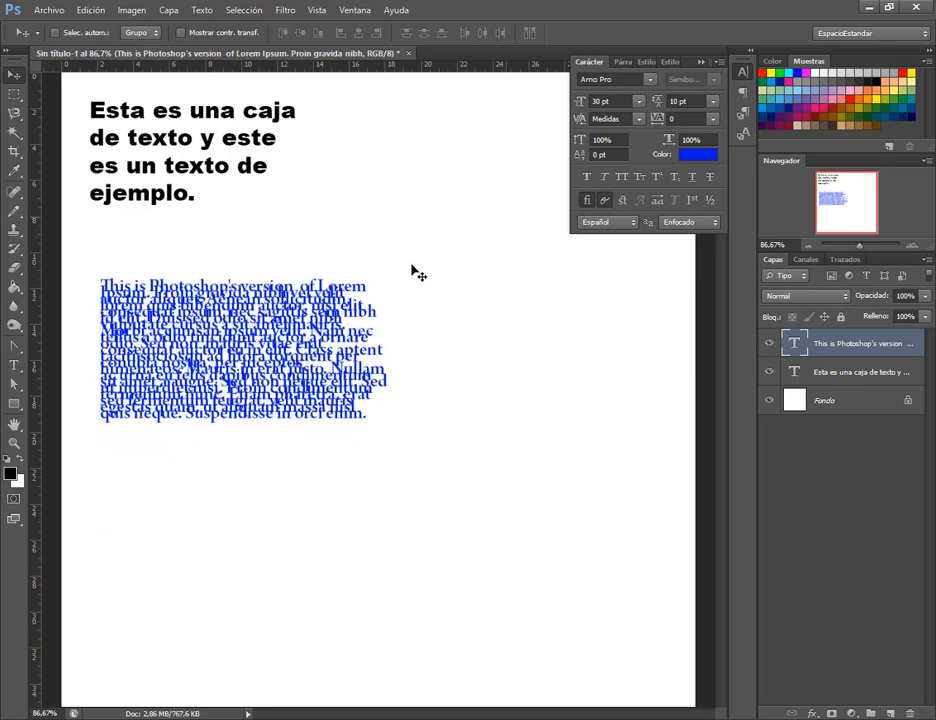
left_click_drag(656, 105, 714, 114)
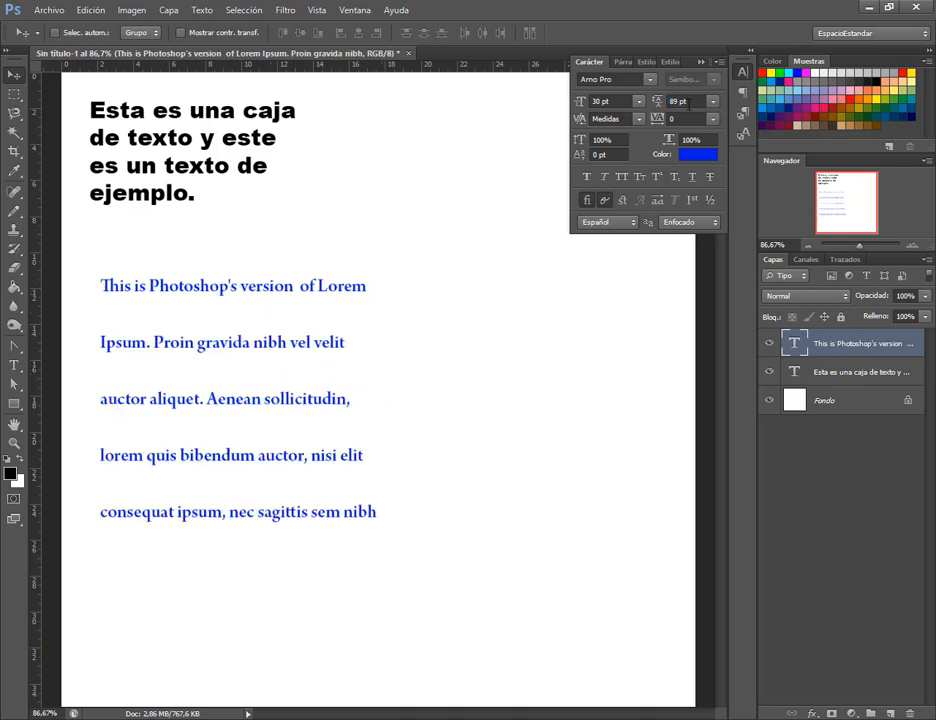
left_click(712, 102)
left_click(712, 120)
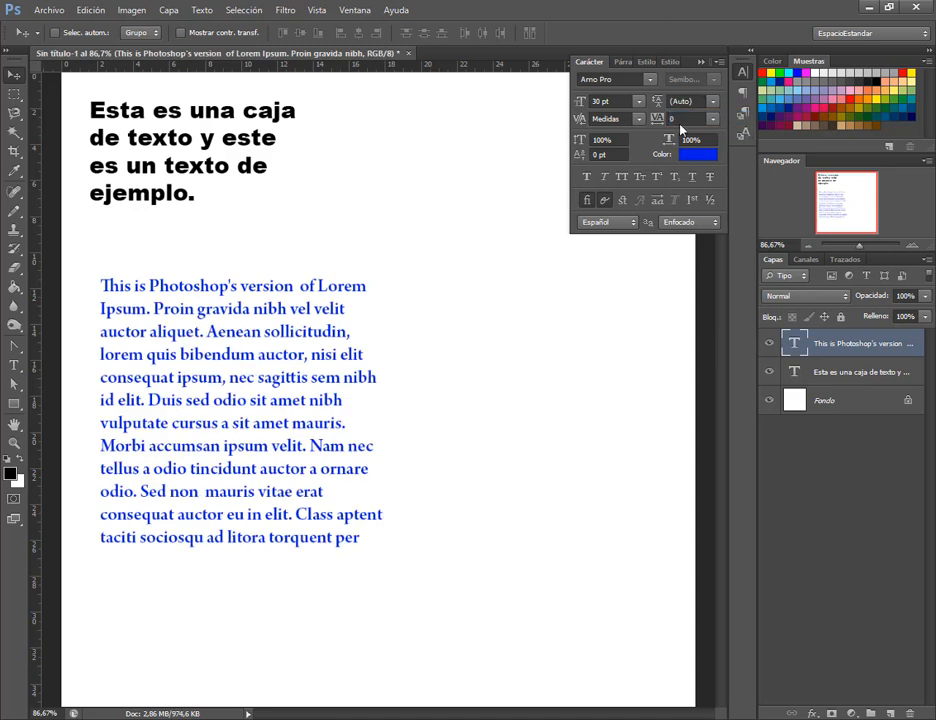
Try a tracking value of 540 on the Lorem Ipsum layer, then reset it to 0.
left_click(657, 122)
type("540")
key("Return")
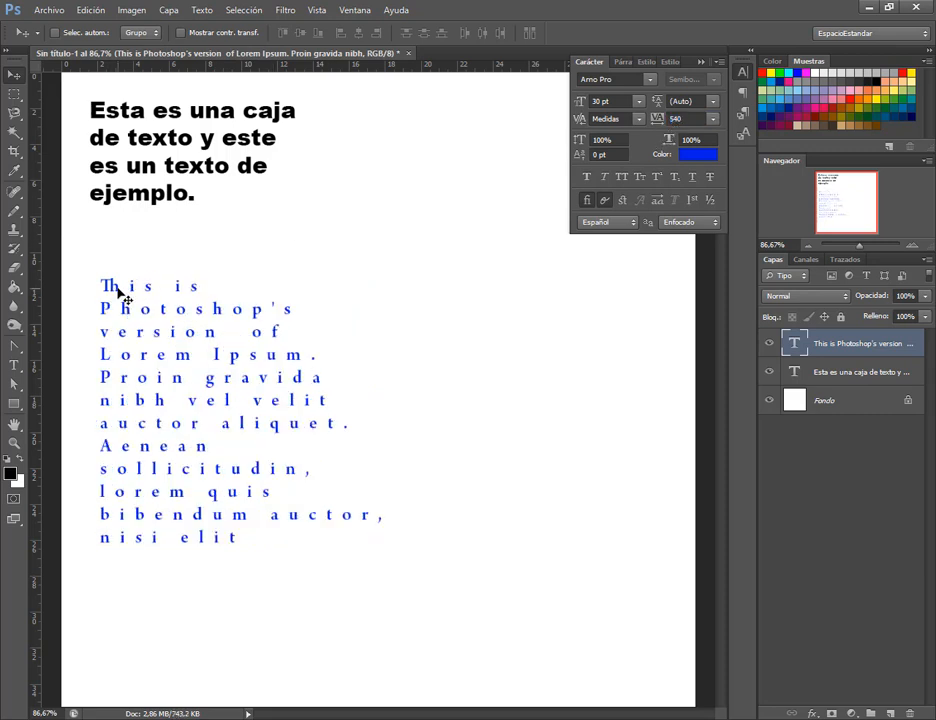
left_click(712, 119)
left_click(712, 240)
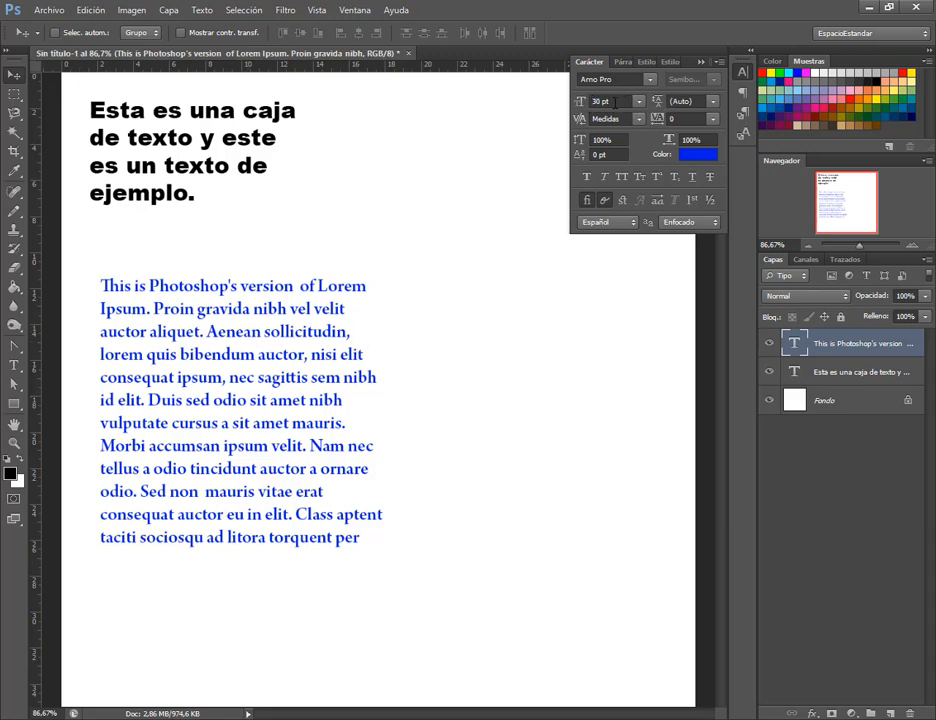
Move the Lorem Ipsum text slightly right and free-transform it proportionally to about 95.39% with linked width and height.
left_click_drag(332, 376, 352, 376)
key("ctrl+t")
left_click_drag(403, 277, 430, 253)
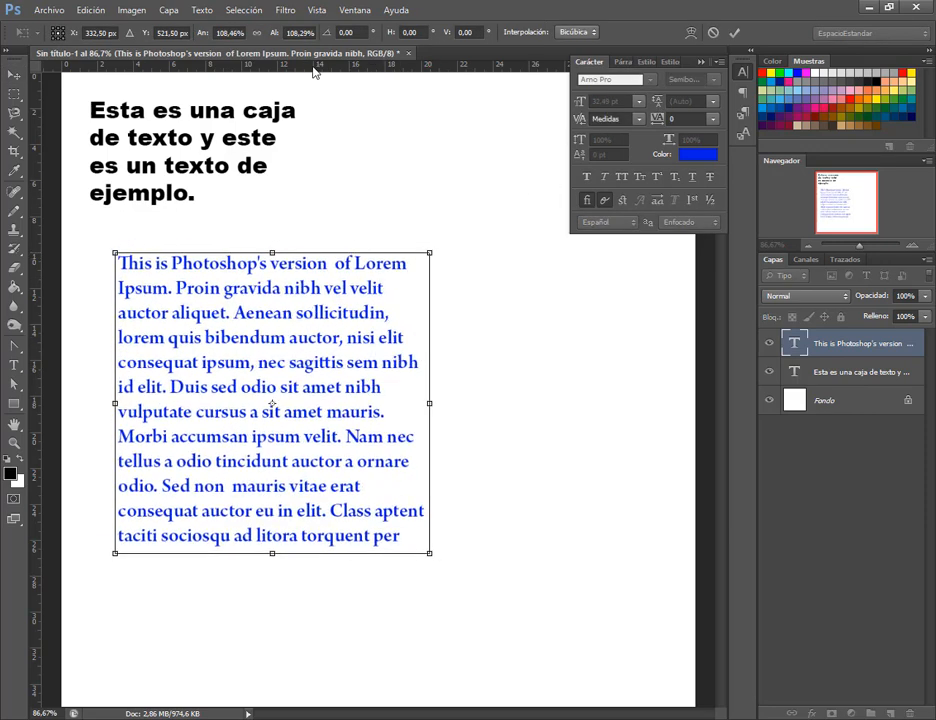
left_click(256, 34)
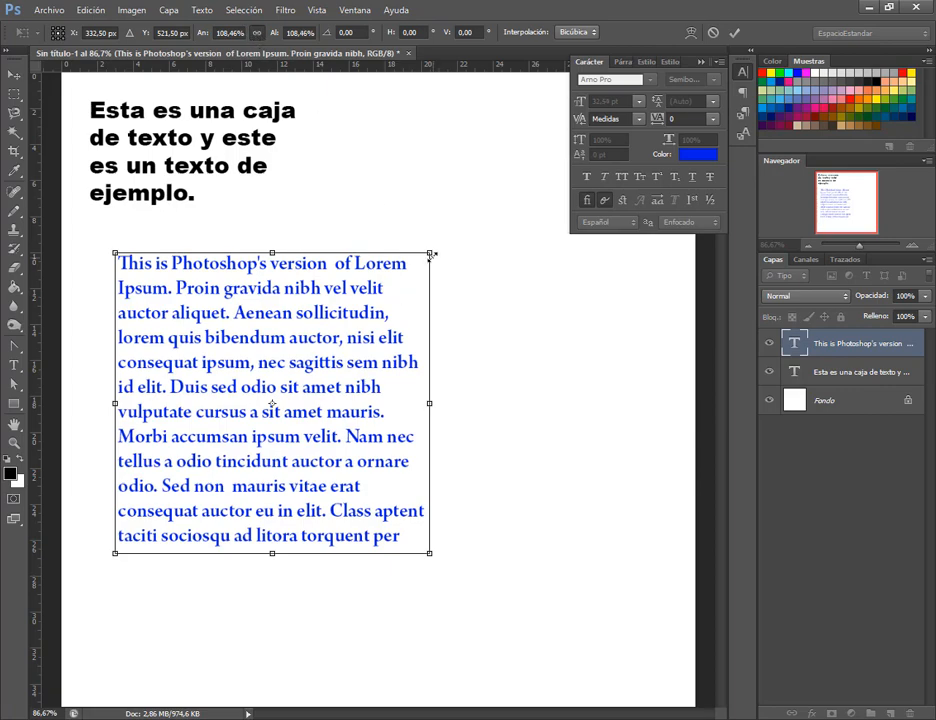
left_click_drag(430, 253, 414, 315)
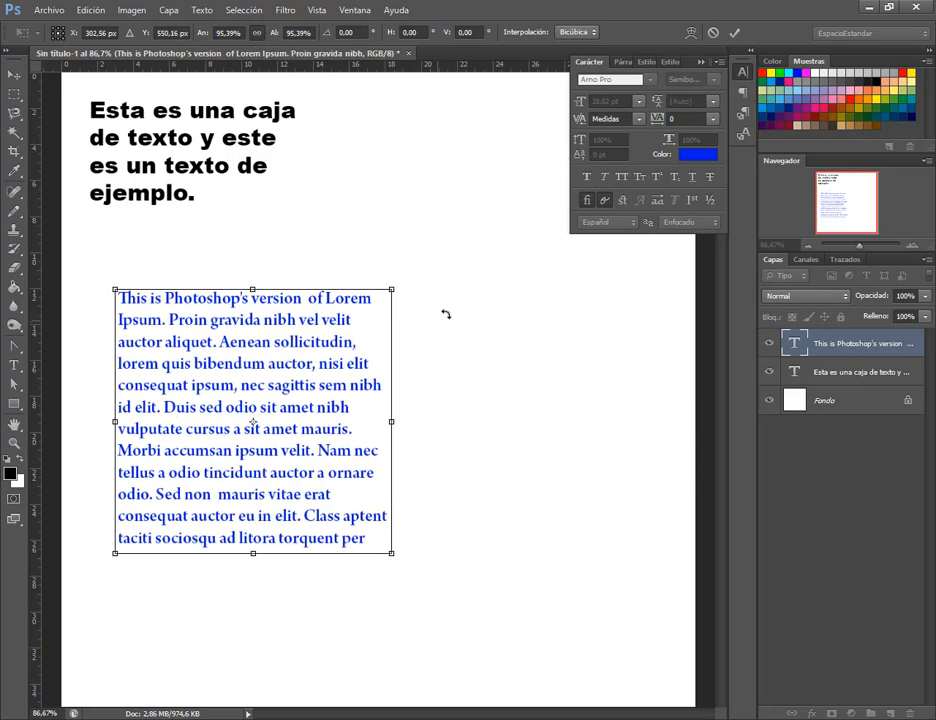
key("Return")
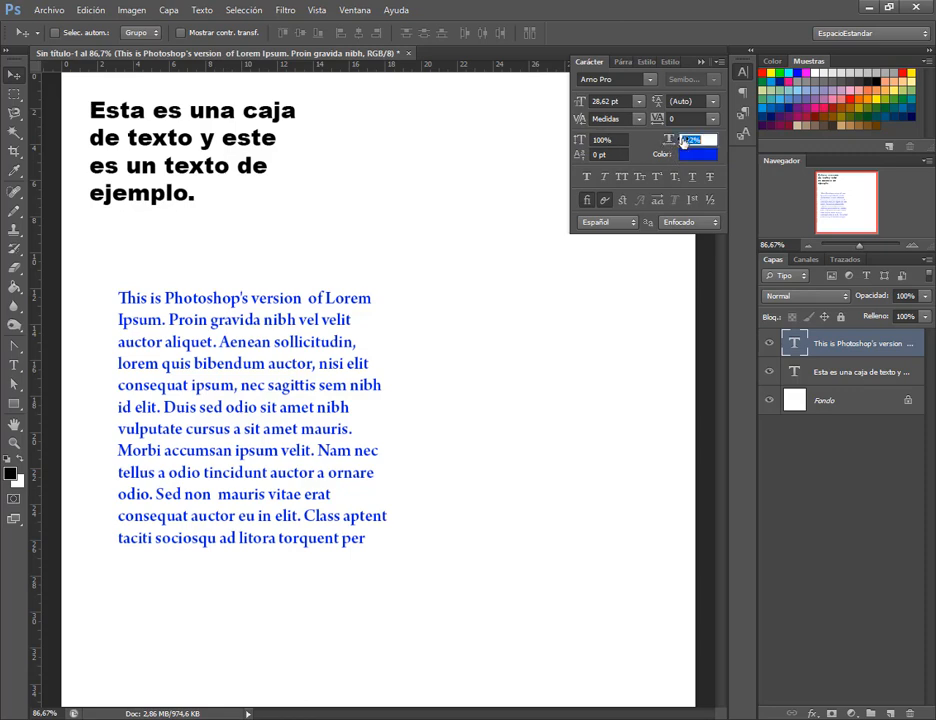
Set the Lorem Ipsum text's horizontal scale to 155% and its vertical scale to 175%.
type("155")
key("Return")
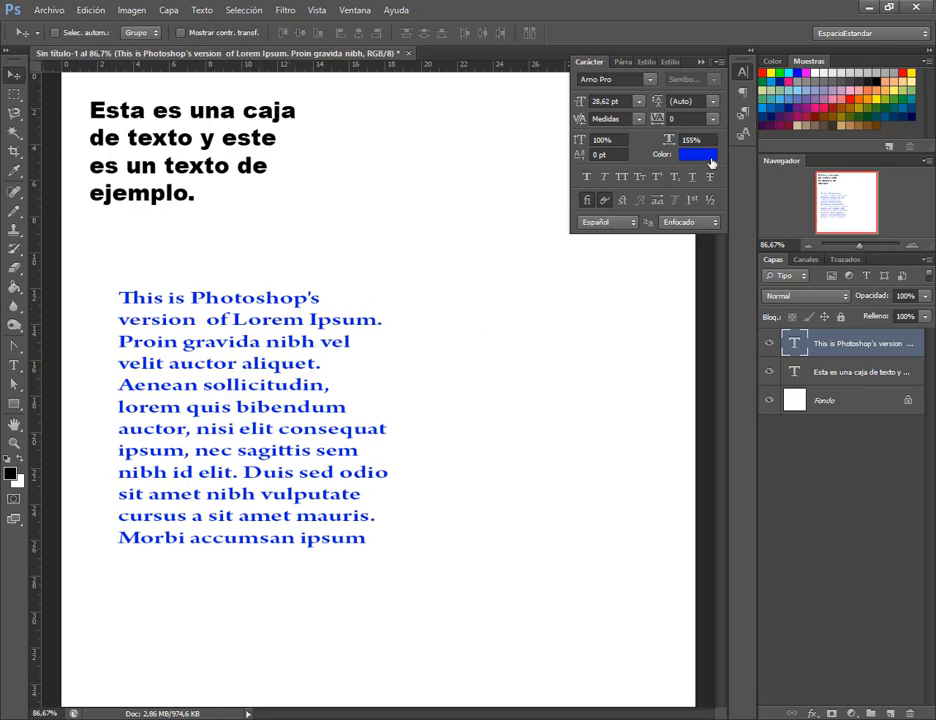
left_click(91, 11)
left_click(111, 57)
type("175")
key("Return")
Undo the vertical and horizontal scale changes on the Lorem Ipsum text by stepping back through the history.
left_click(91, 10)
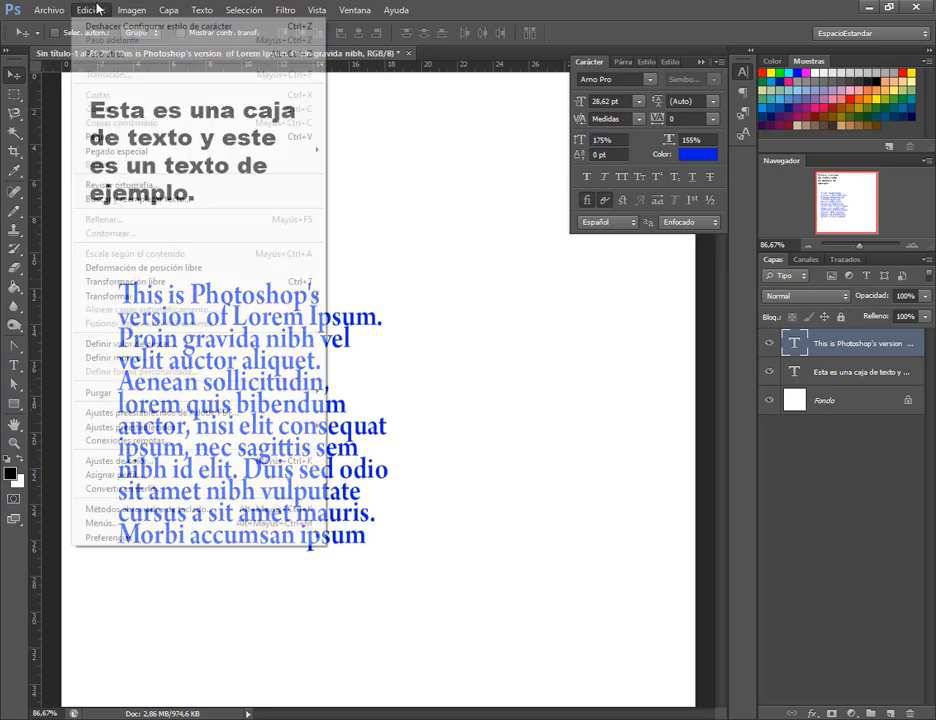
left_click(119, 59)
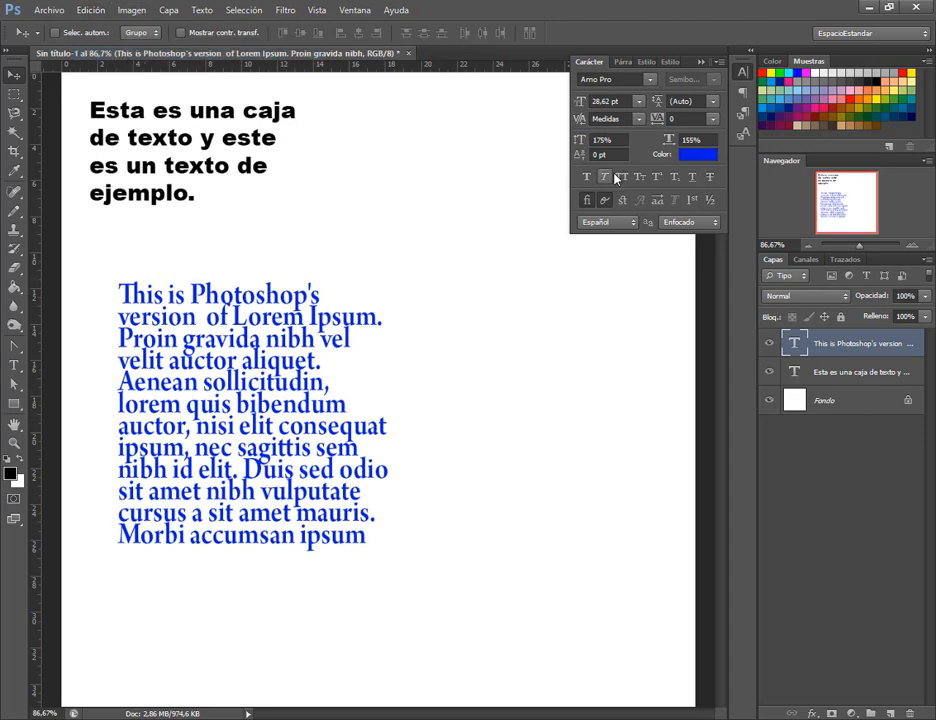
left_click(91, 10)
left_click(119, 59)
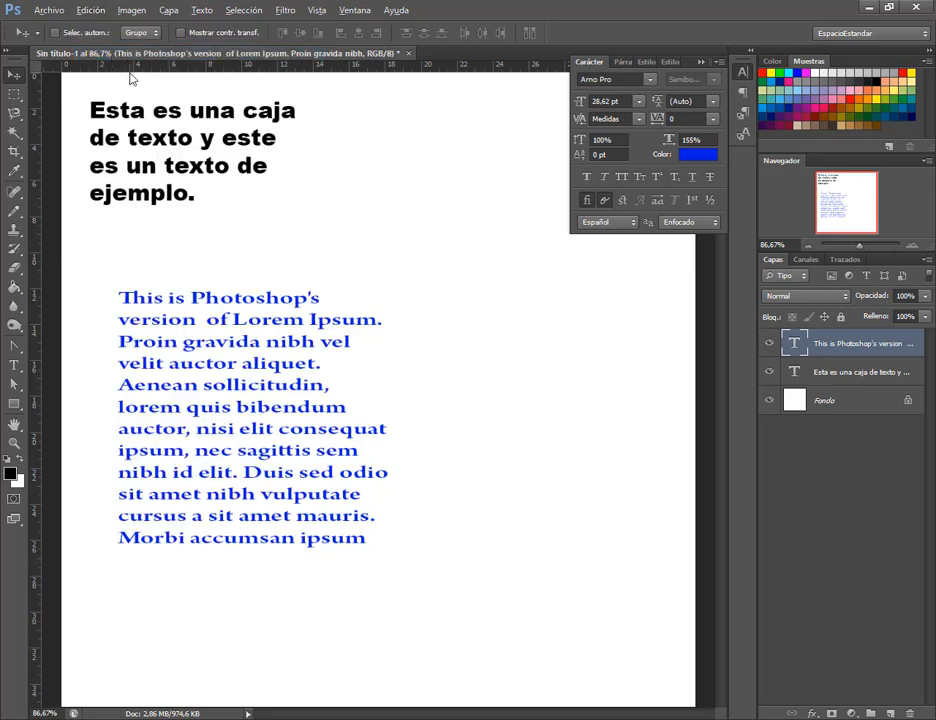
key("ctrl+alt+z")
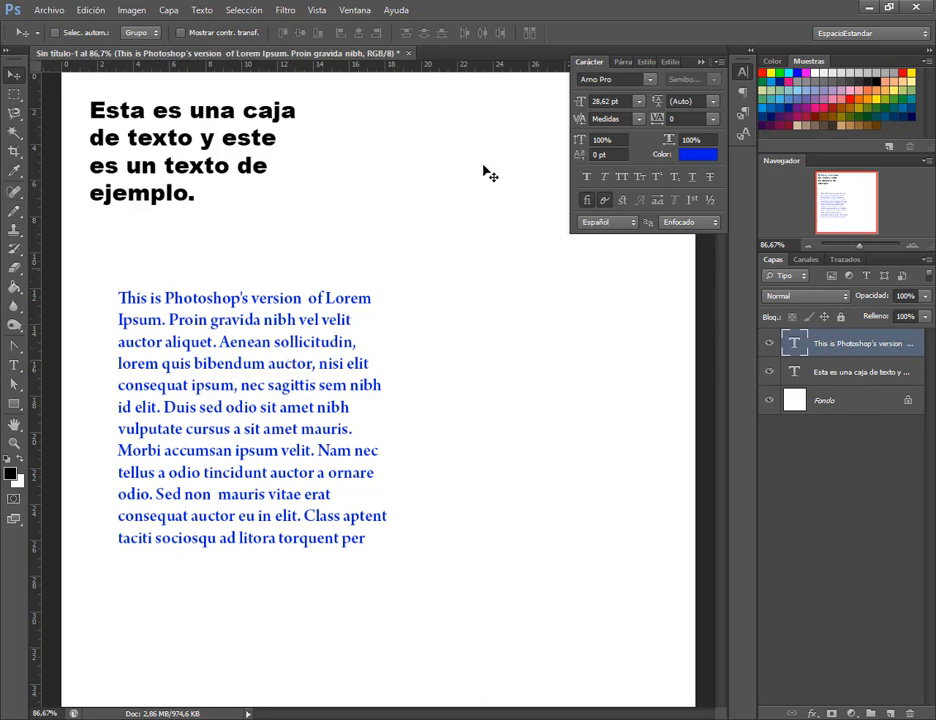
Select the first line of the Lorem Ipsum text and lower it with a negative baseline shift.
left_click(13, 366)
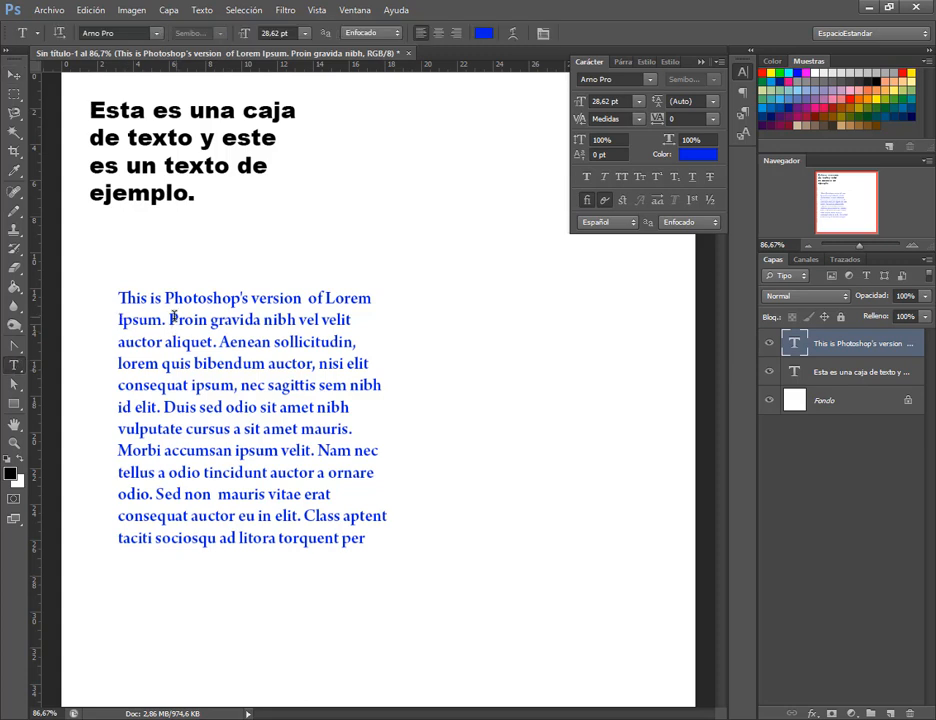
left_click_drag(117, 297, 376, 298)
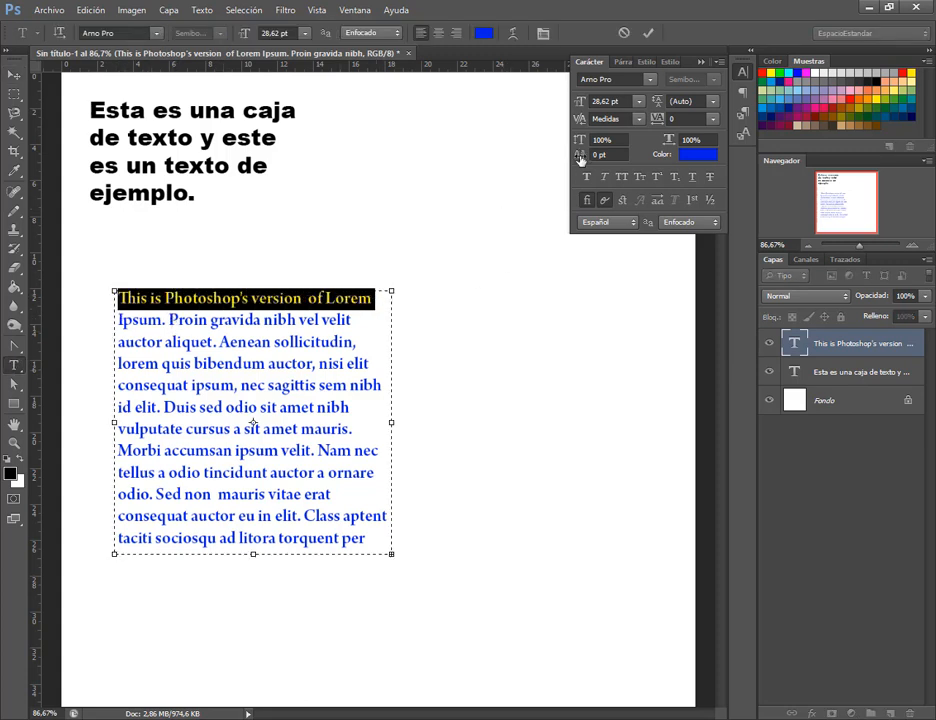
mouse_move(580, 160)
left_mouse_down()
mouse_move(598, 160)
mouse_move(565, 160)
left_mouse_up()
left_click(338, 341)
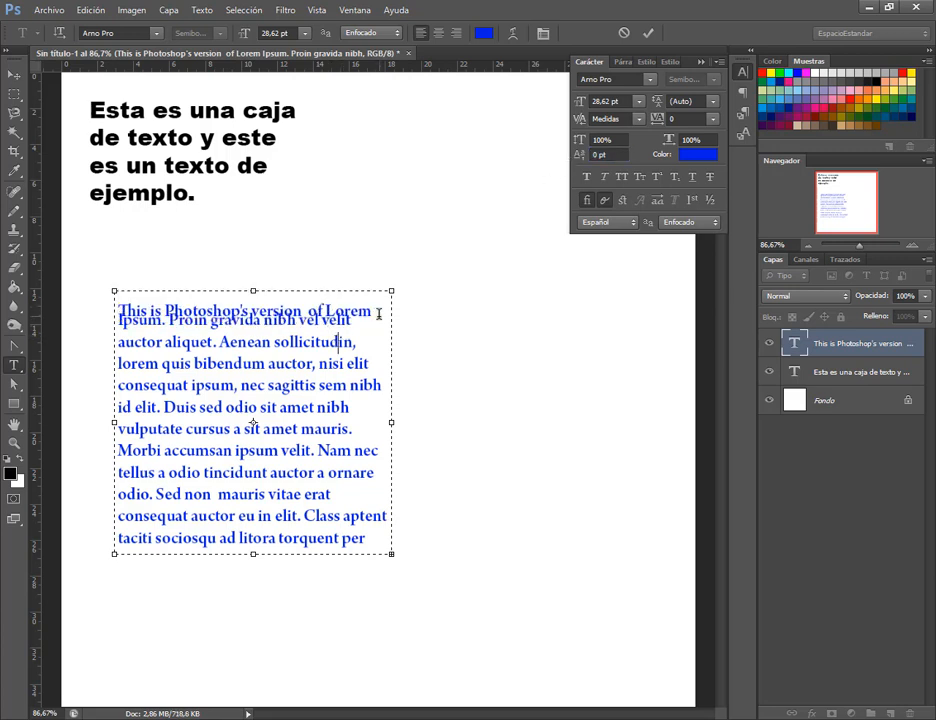
Undo the baseline shift on the first line of the Lorem Ipsum text and leave text editing.
left_click_drag(356, 322, 118, 322)
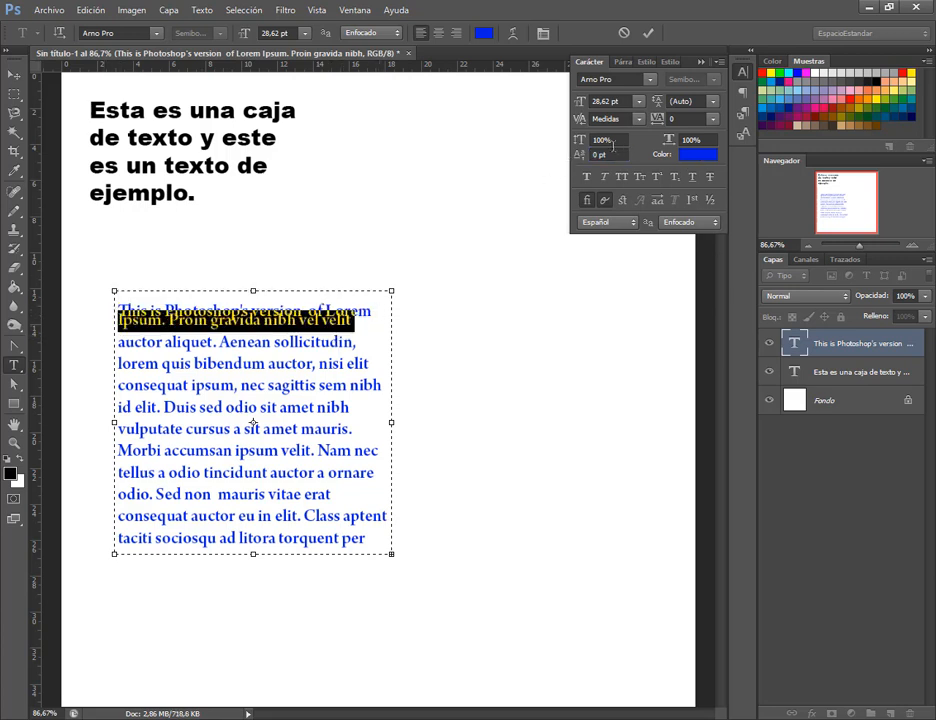
left_click(90, 10)
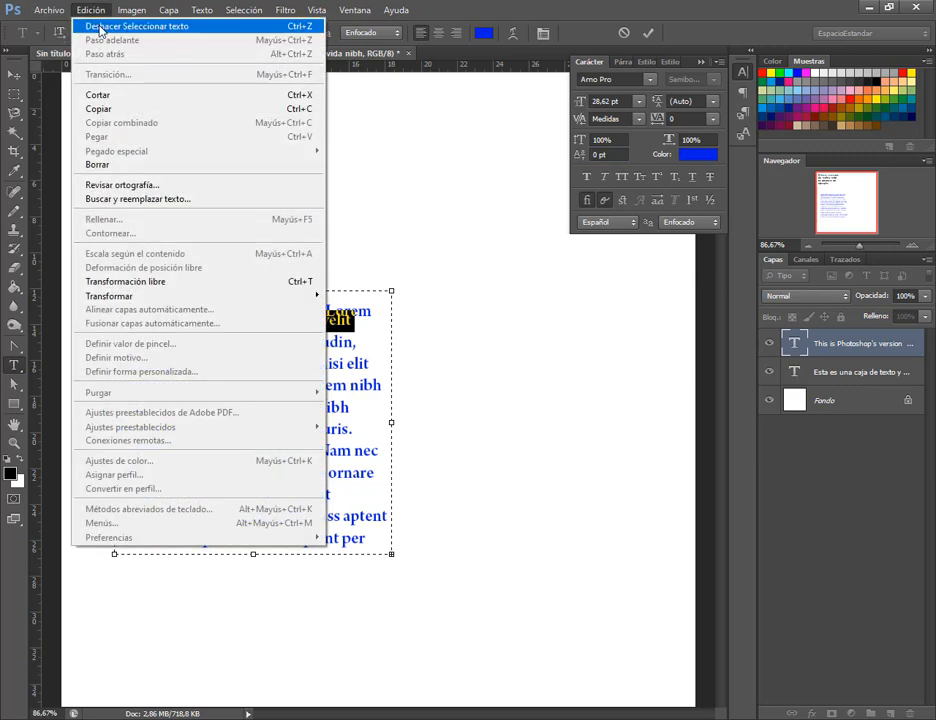
left_click(100, 30)
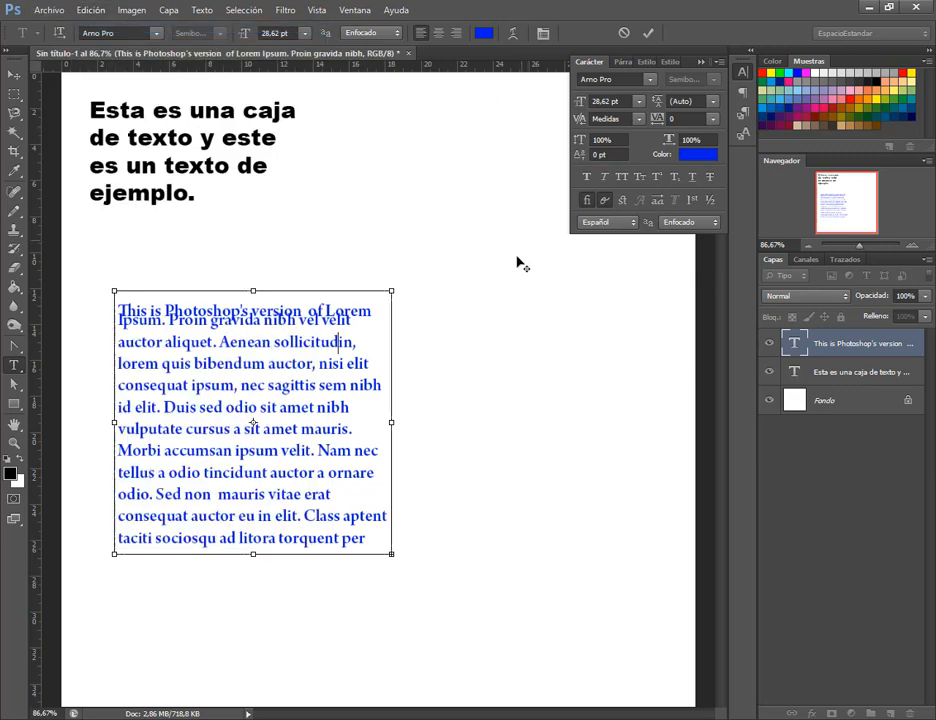
left_click(14, 75)
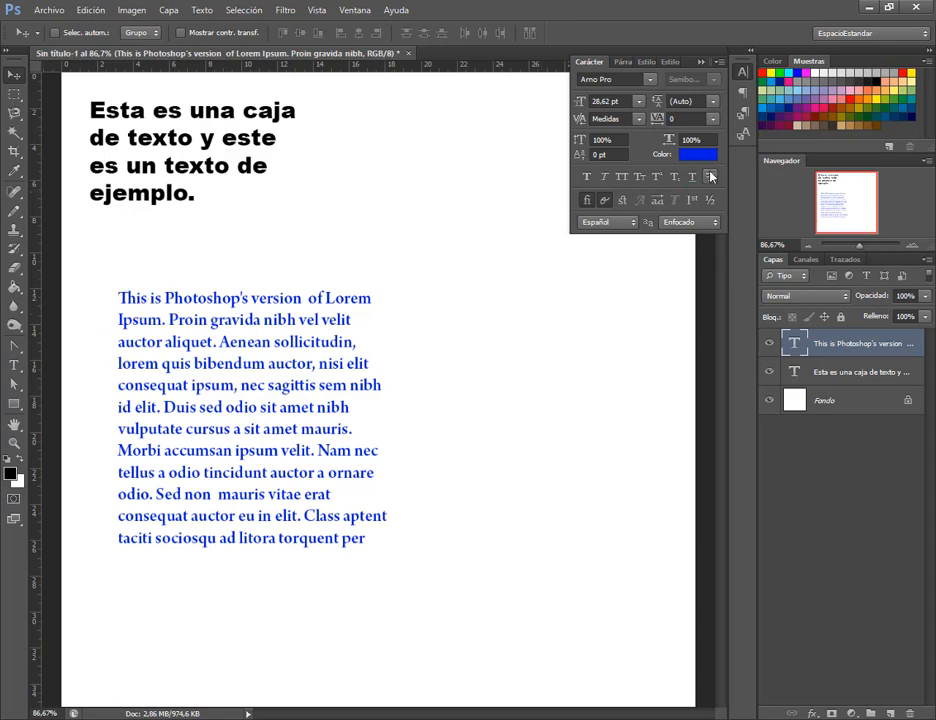
Try all caps and small caps on the Lorem Ipsum text, switching each one off again.
left_click(621, 178)
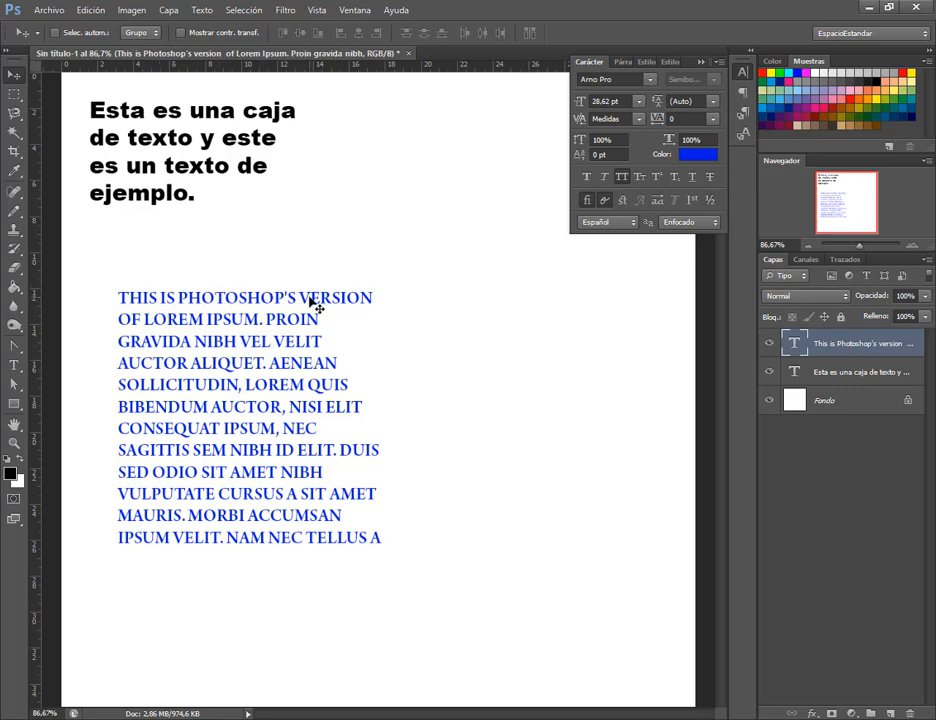
left_click(624, 178)
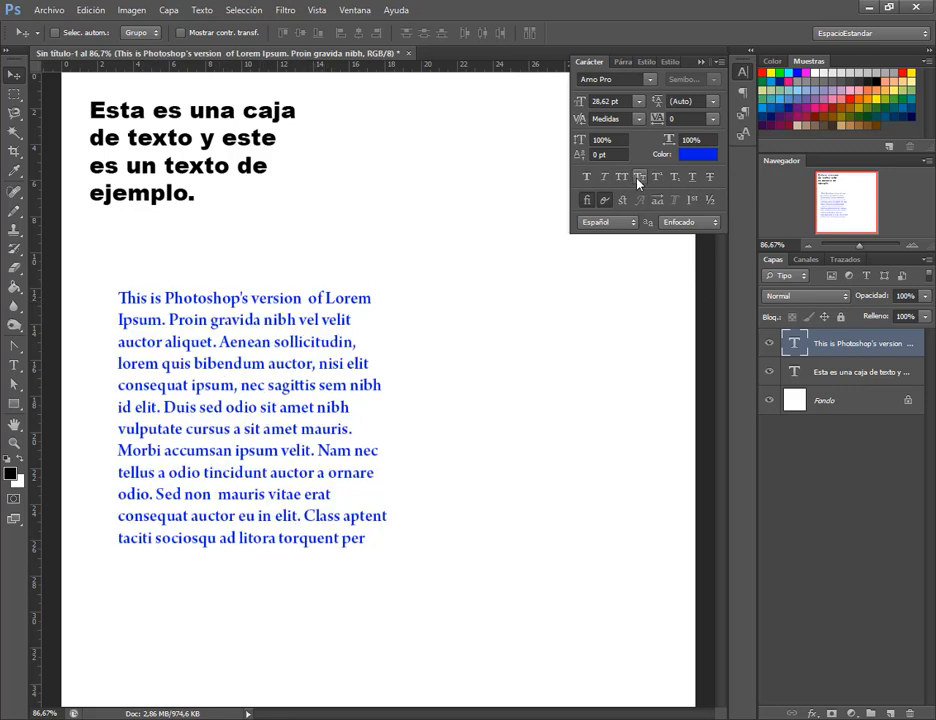
left_click(639, 178)
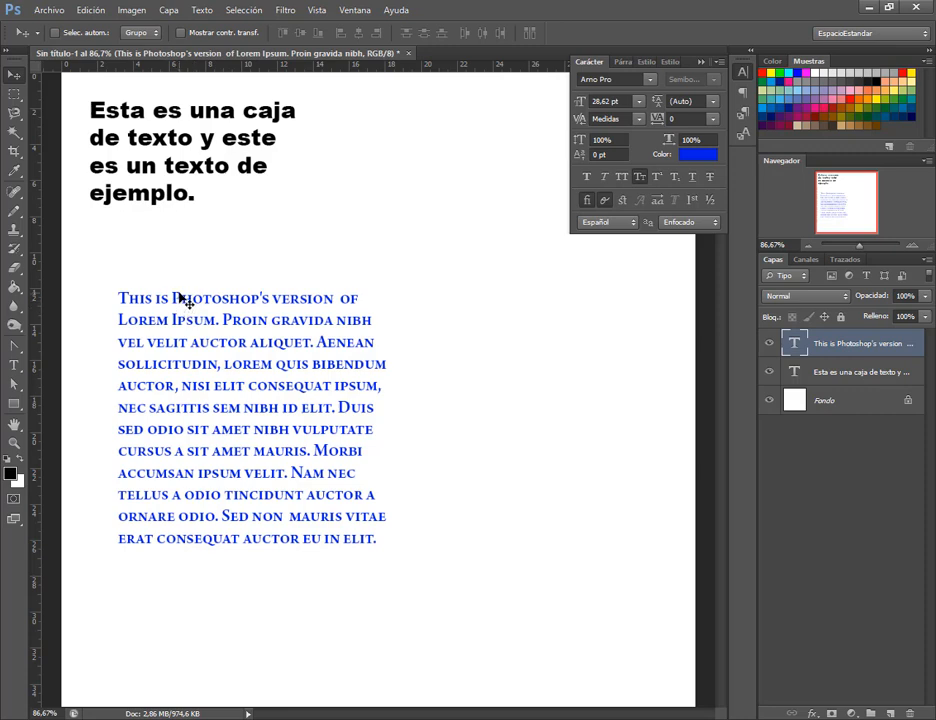
left_click(640, 178)
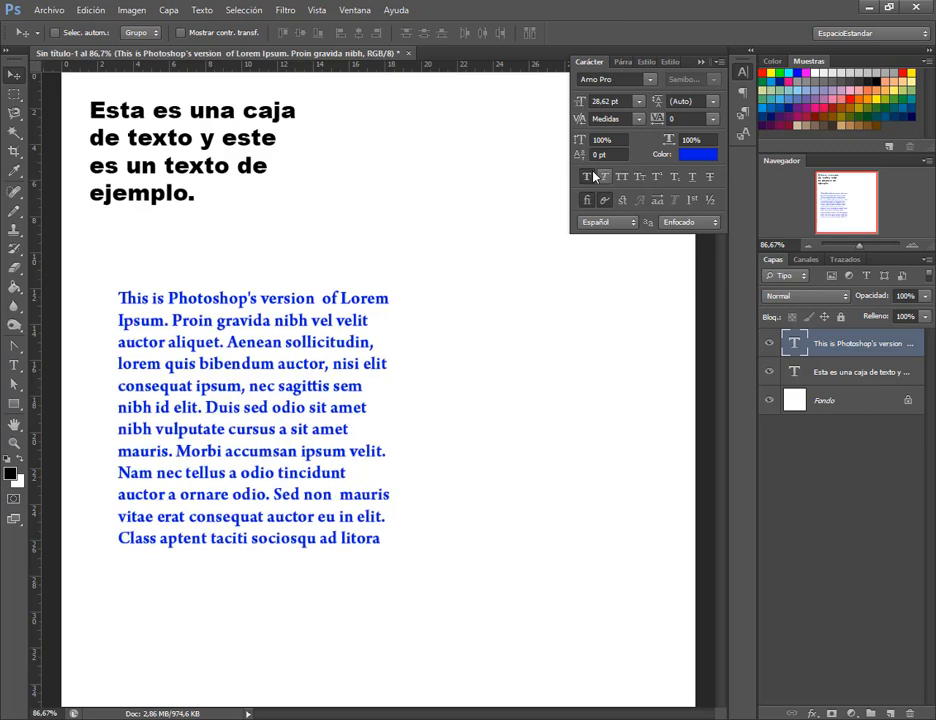
Try faux bold, faux italic, underline and strikethrough in turn on the Lorem Ipsum text, switching each one off again.
left_click(587, 178)
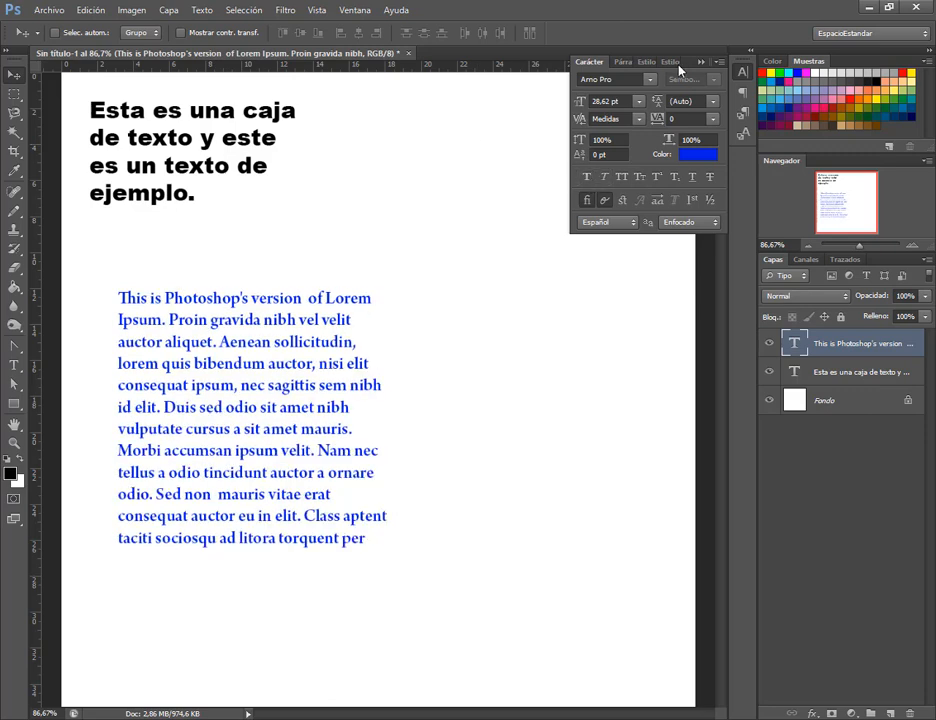
left_click(588, 178)
left_click(588, 178)
left_click(604, 180)
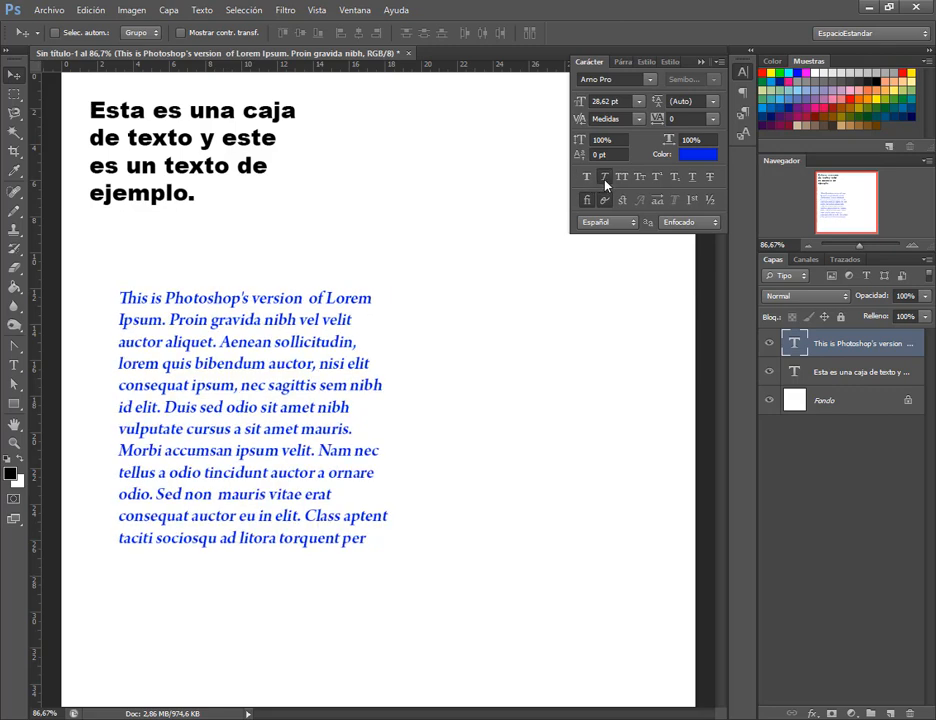
left_click(605, 182)
left_click(693, 183)
left_click(693, 183)
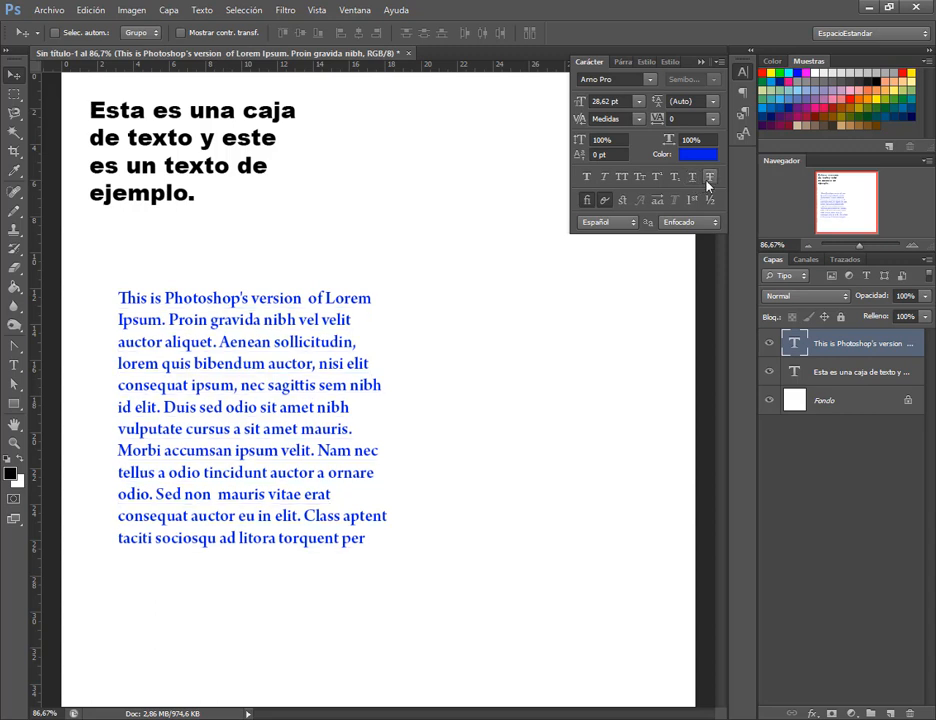
left_click(709, 182)
left_click(709, 182)
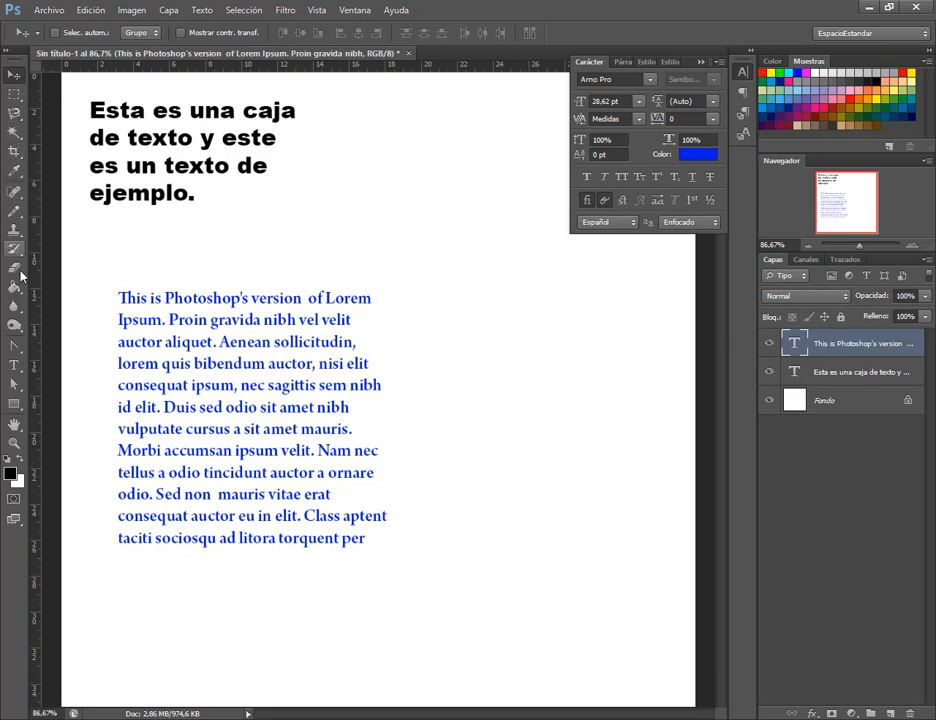
Add the point text "R2" to the right of the black sample text and move it slightly up and right.
left_click(14, 364)
left_click(361, 216)
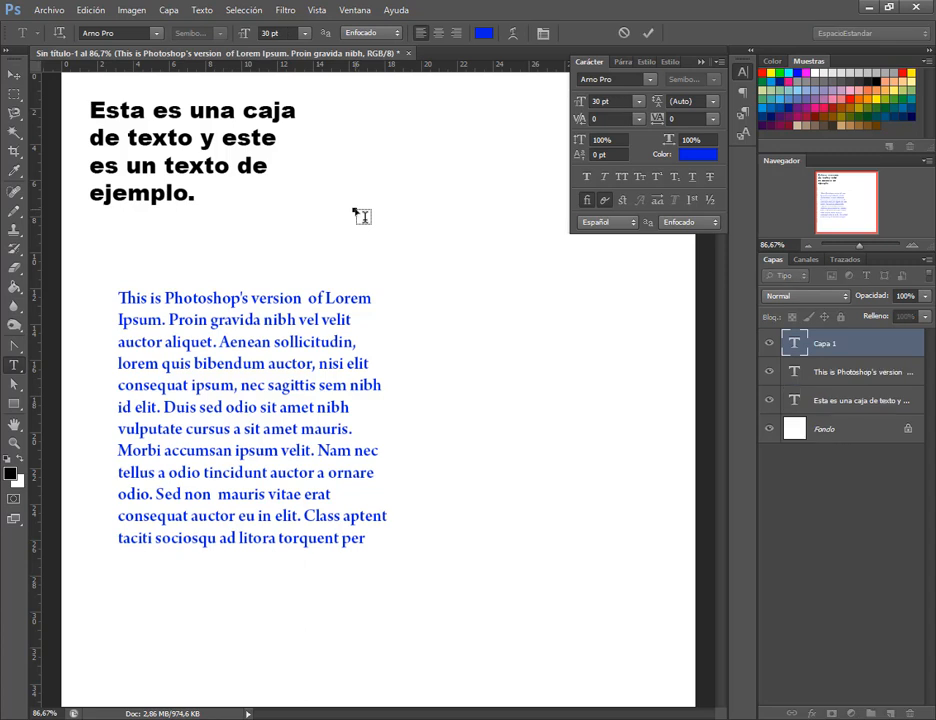
type("R2")
left_click(16, 76)
left_click_drag(374, 206, 394, 182)
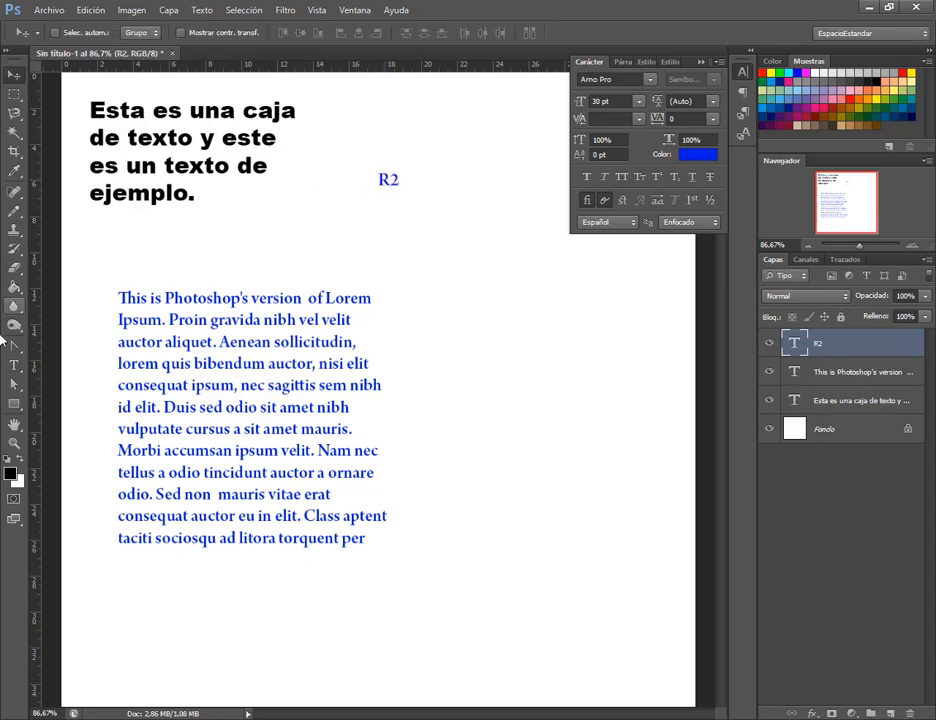
Add a second point text reading "H20" below R2.
left_click(14, 365)
left_click(378, 236)
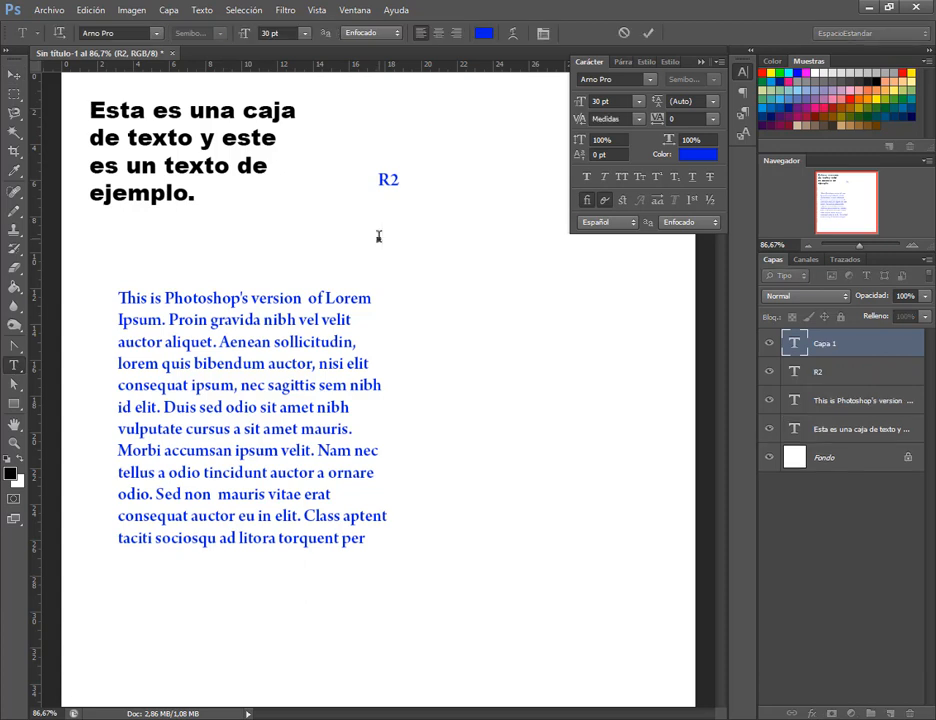
type("R20")
left_click_drag(390, 233, 376, 234)
type("H20")
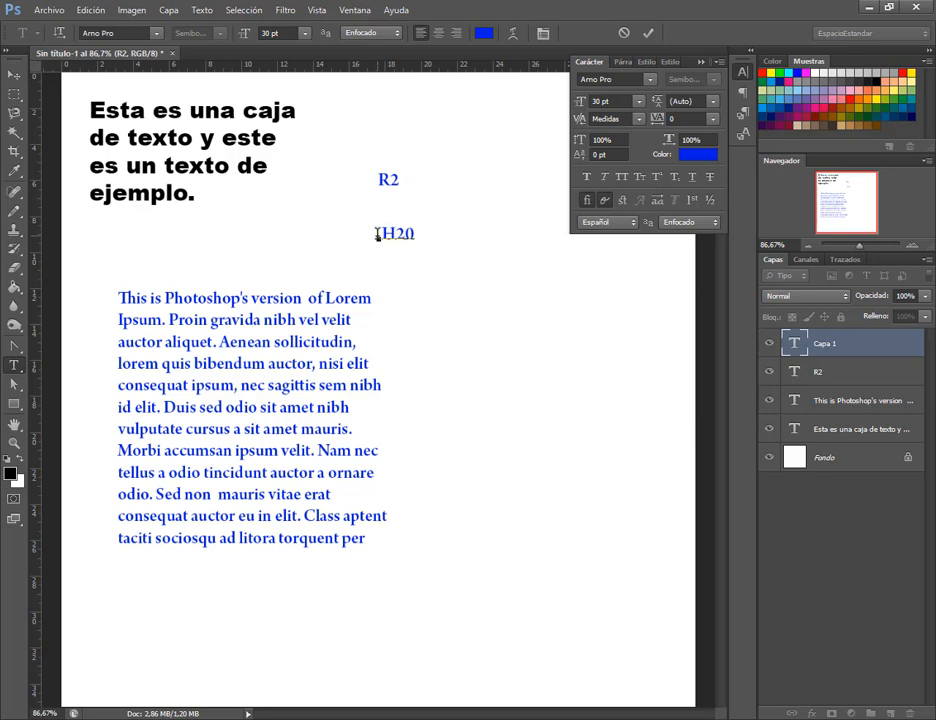
left_click(15, 77)
Format the 2 in the R2 text as superscript.
scroll(422, 190, "up", 3)
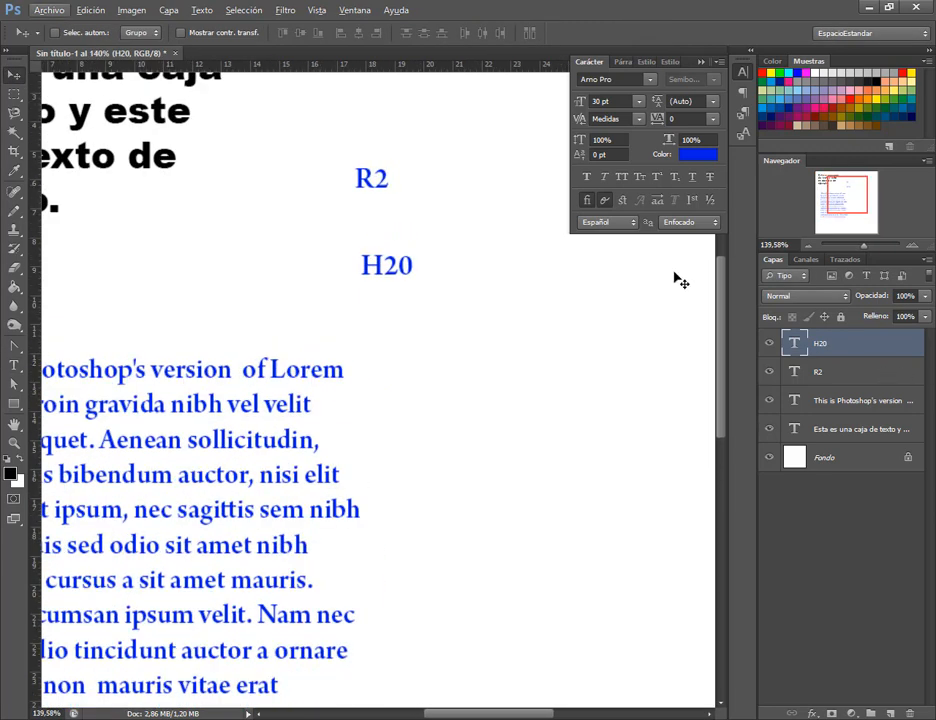
left_click(15, 365)
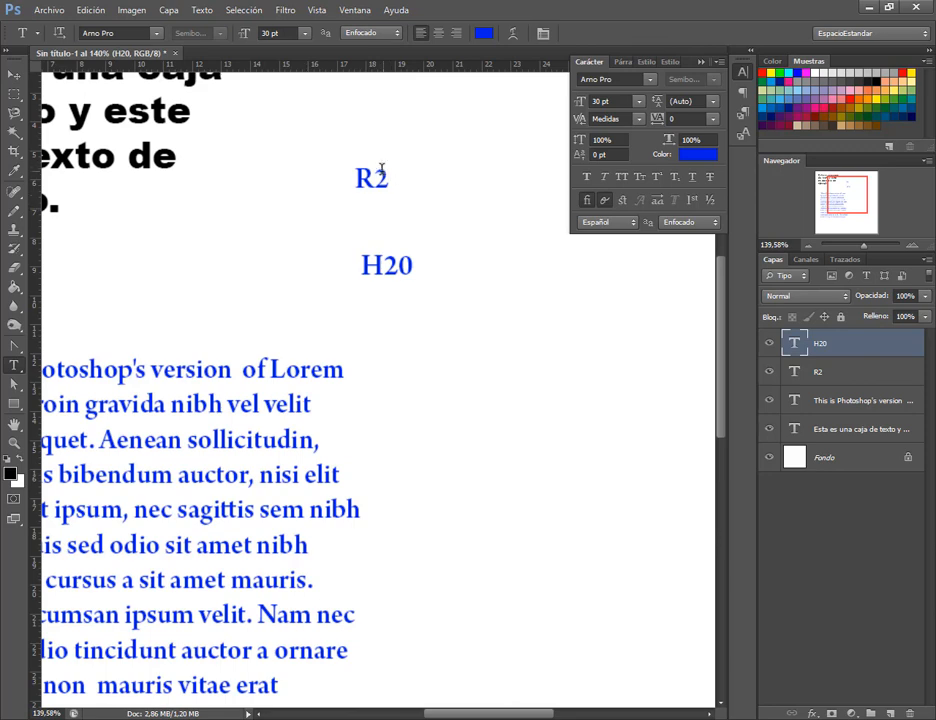
left_click_drag(375, 177, 389, 180)
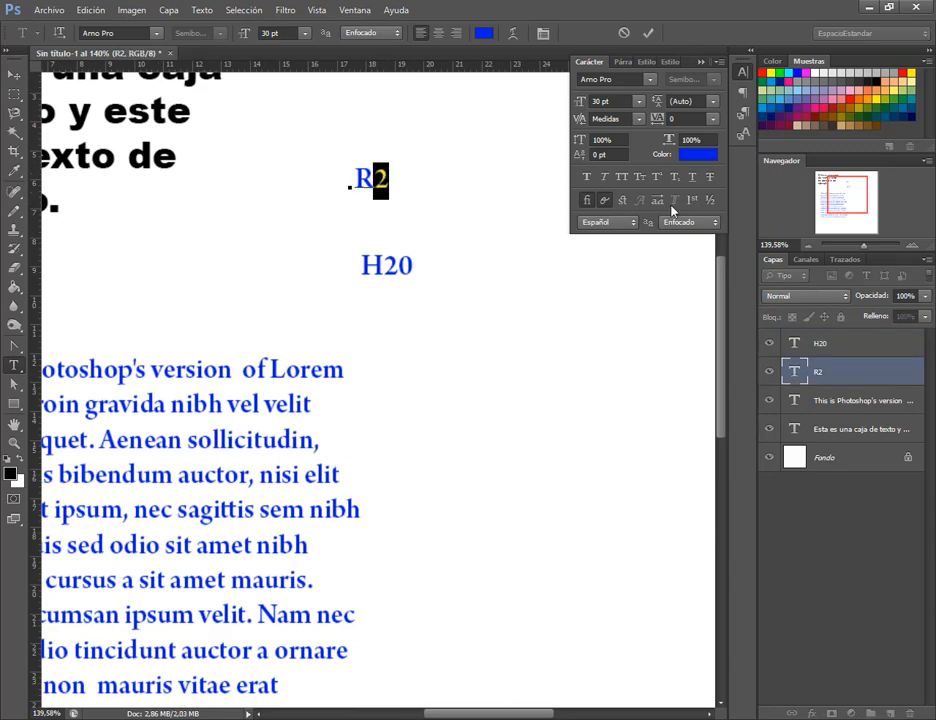
left_click(657, 178)
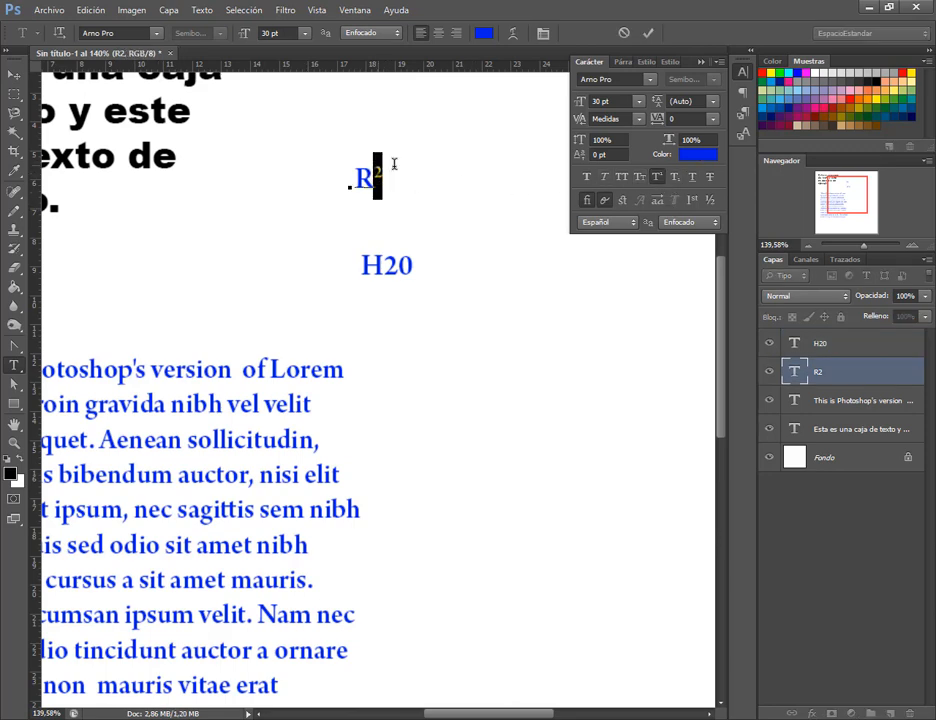
left_click(14, 76)
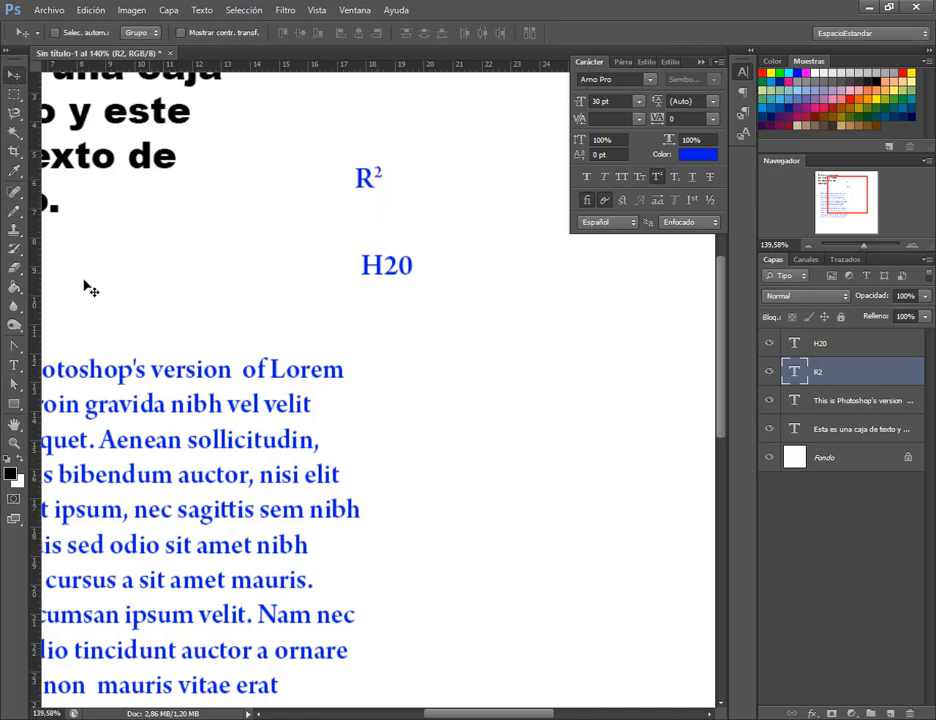
Format the 2 in the H20 text as subscript and move that text beside R2.
left_click(14, 364)
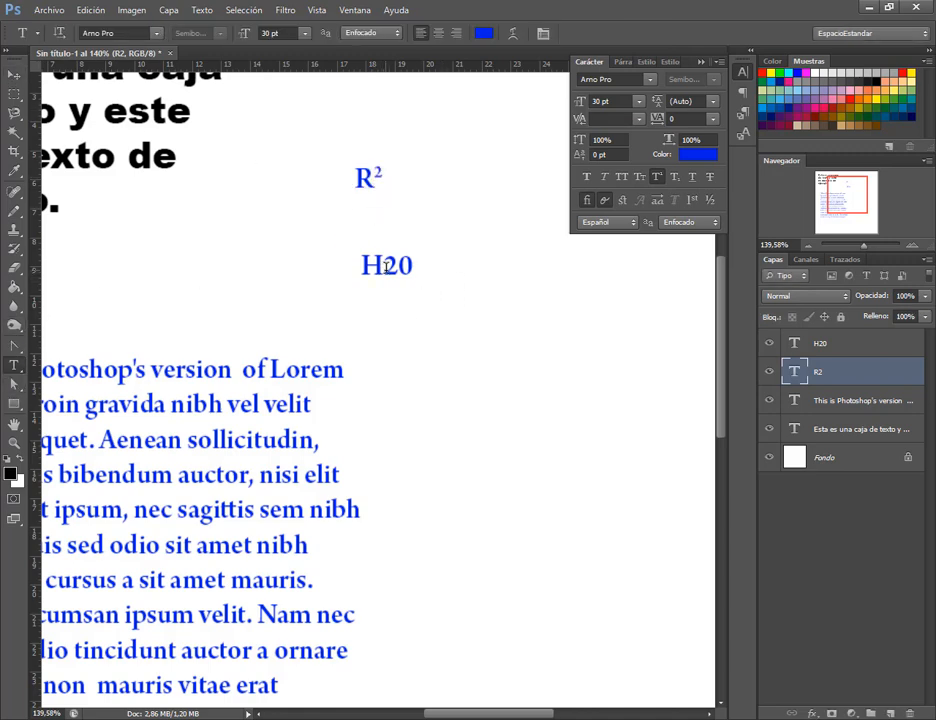
left_click_drag(384, 265, 398, 265)
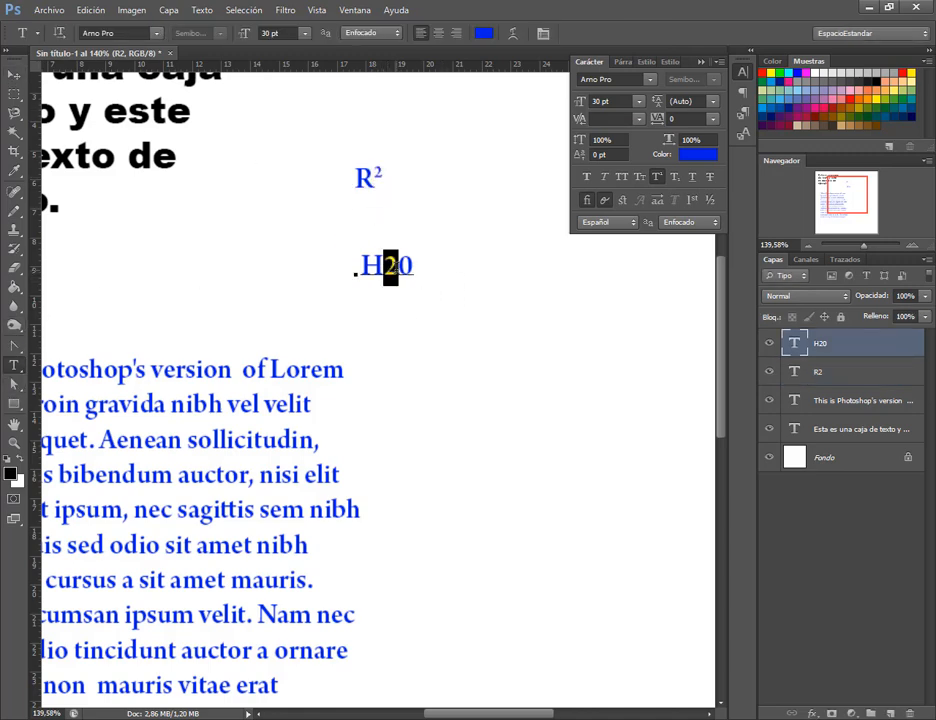
left_click(674, 184)
left_click(14, 76)
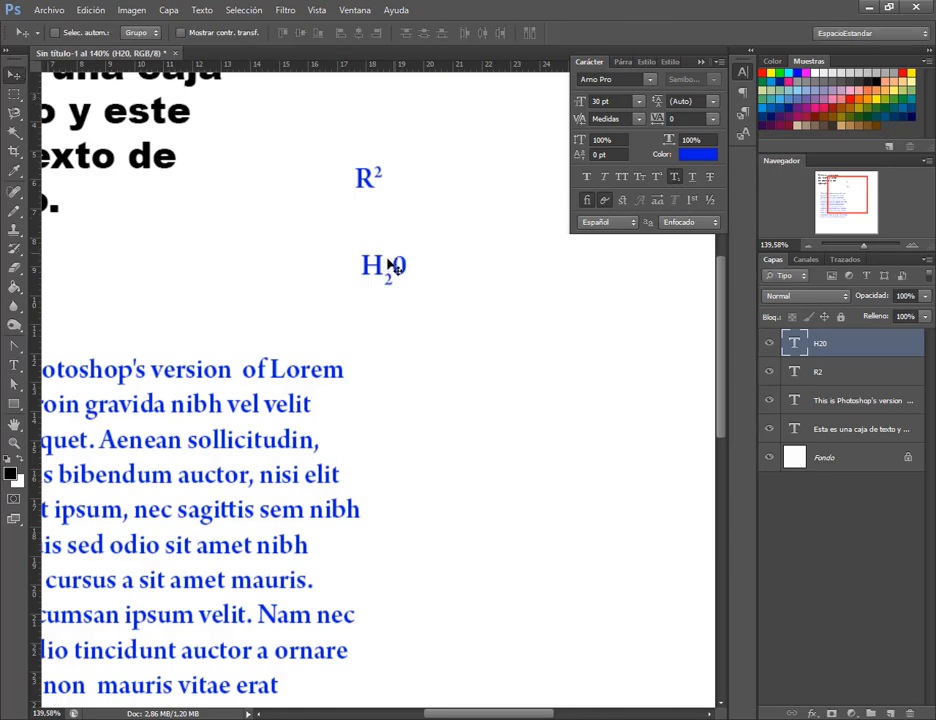
left_click_drag(392, 266, 446, 202)
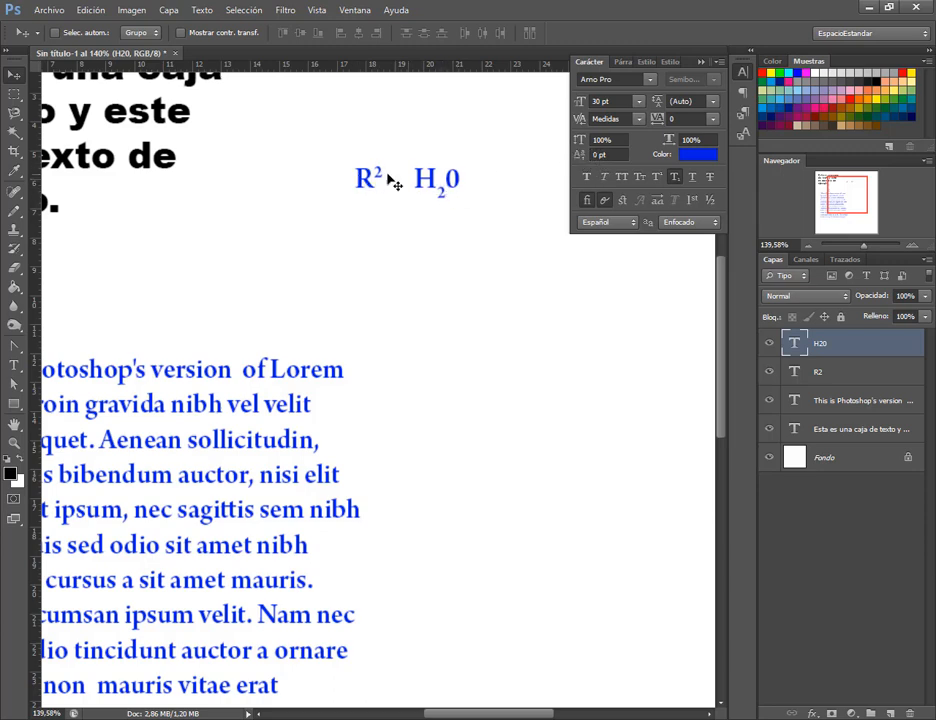
Imitate a superscript on the 2 of R2 by removing superscript, raising its baseline shift and choosing a smaller font size.
left_click(14, 365)
left_click_drag(372, 175, 382, 172)
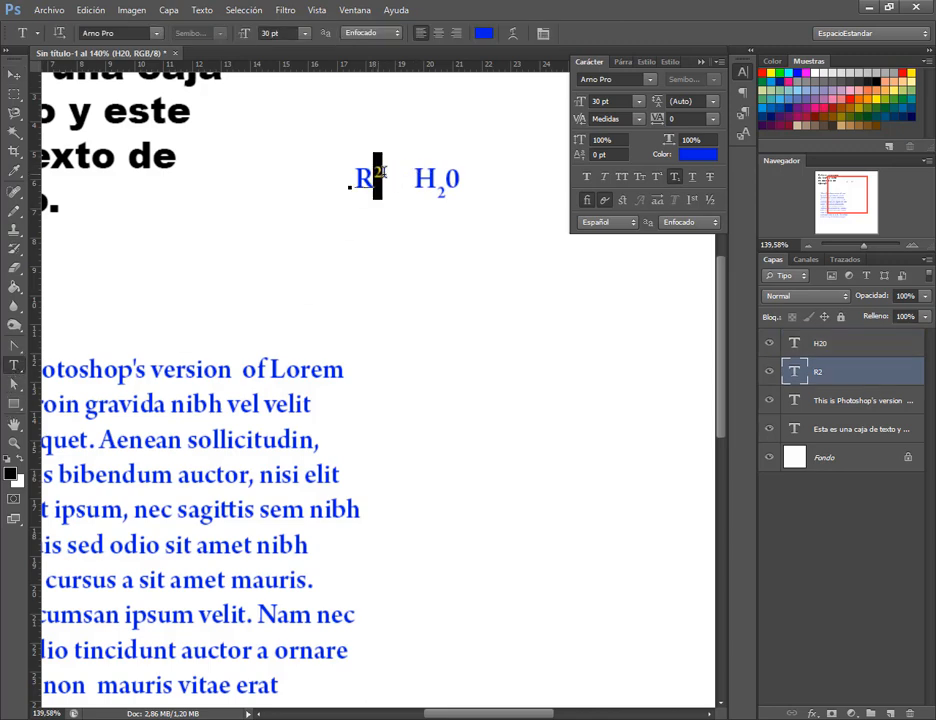
left_click(657, 178)
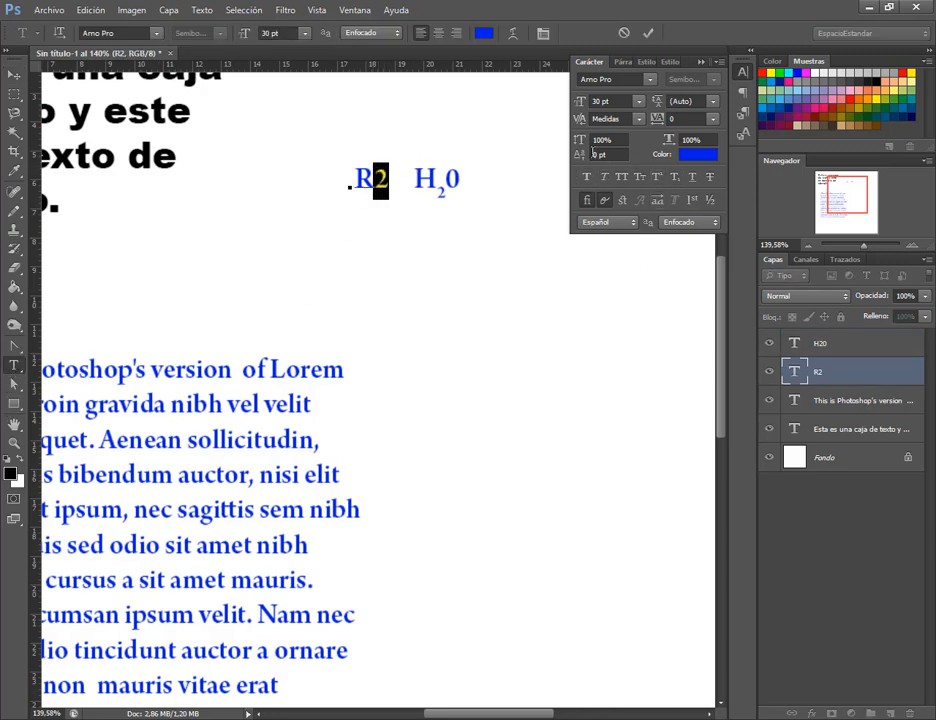
left_click_drag(579, 156, 591, 160)
left_click_drag(577, 160, 583, 160)
left_click(638, 101)
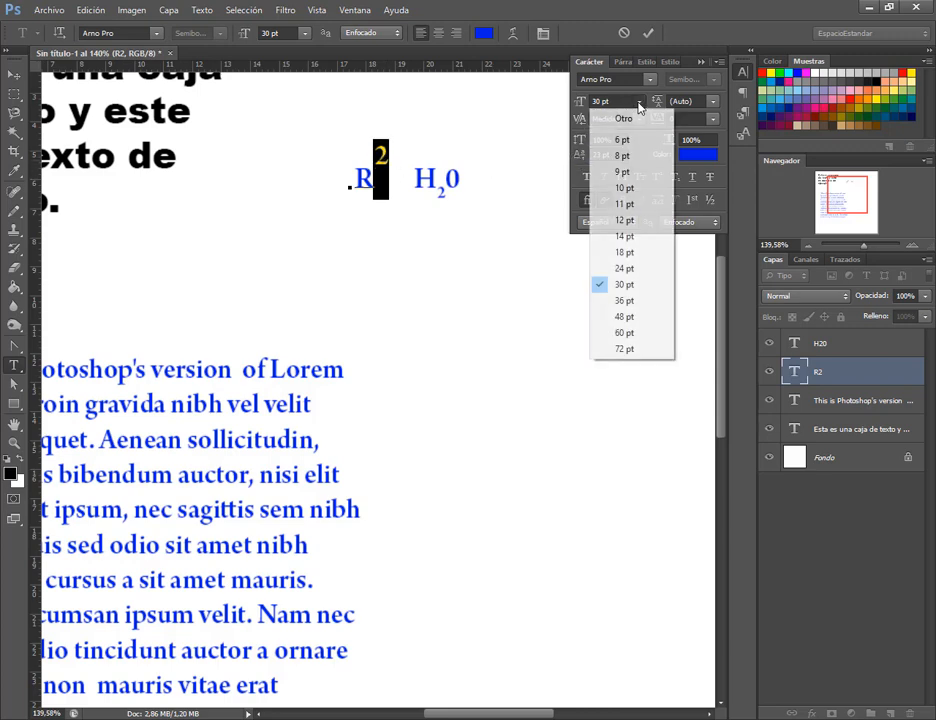
left_click(641, 242)
left_click(14, 74)
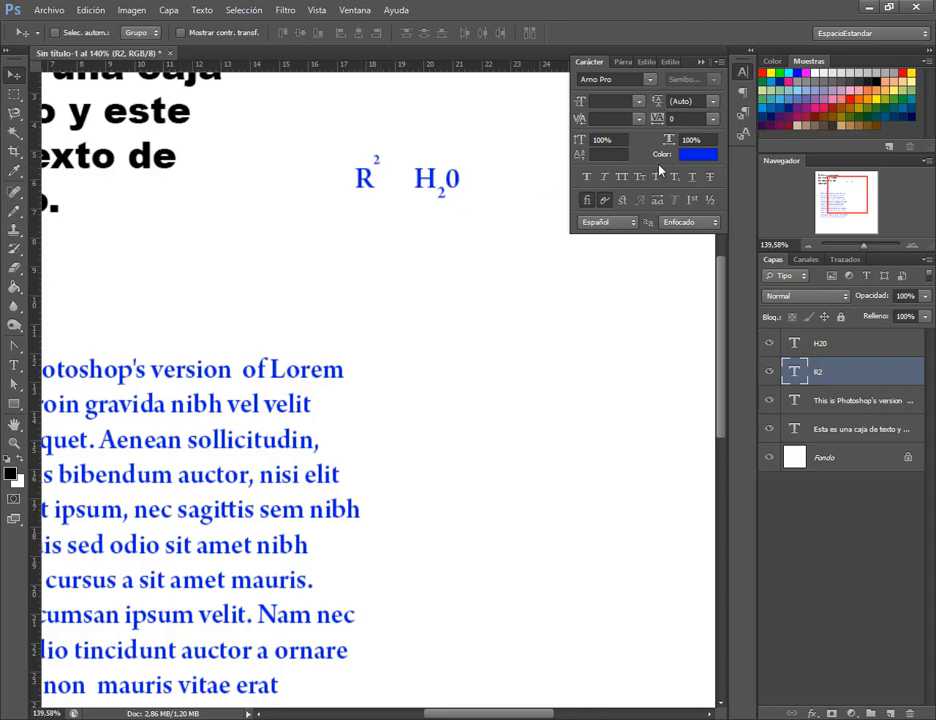
Step back through the latest R2 and H20 changes, then delete both text layers.
key("ctrl+alt+z")
key("ctrl+alt+z")
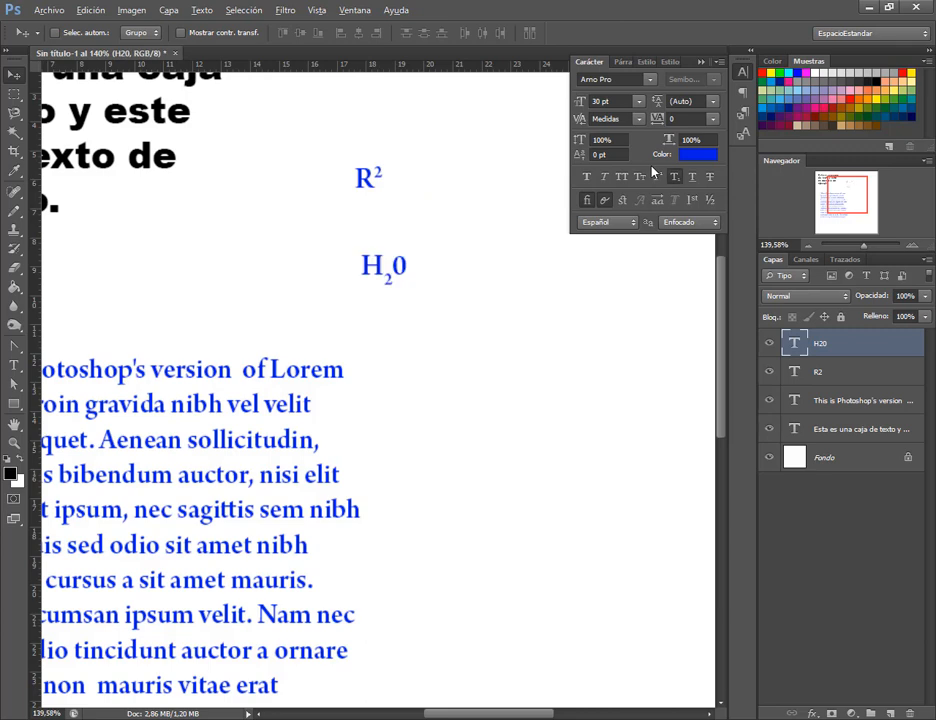
key("ctrl+alt+z")
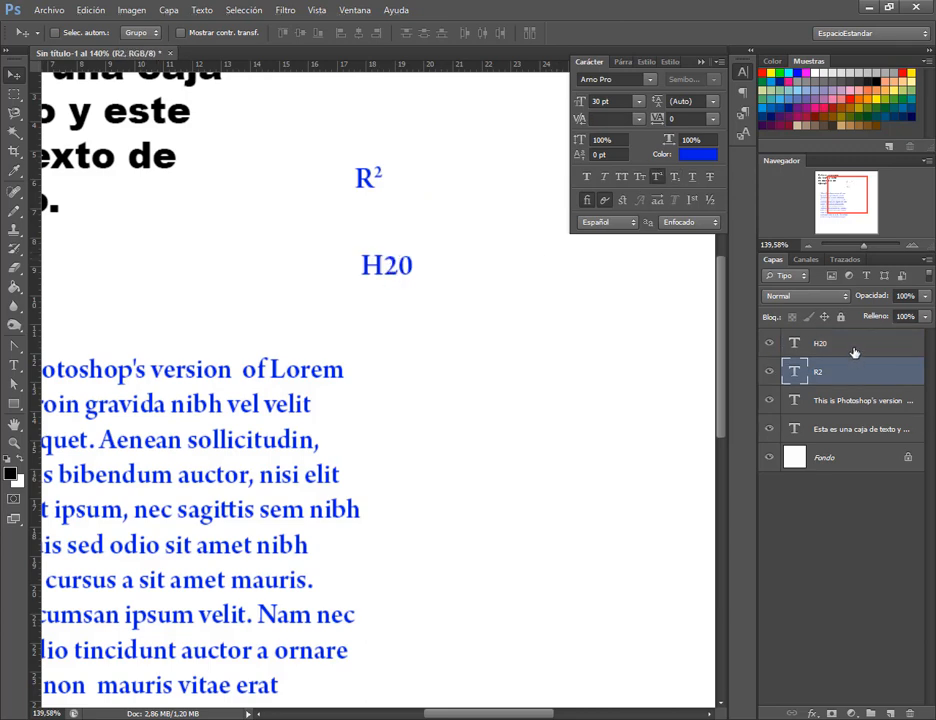
left_click(854, 345, "shift")
key("Delete")
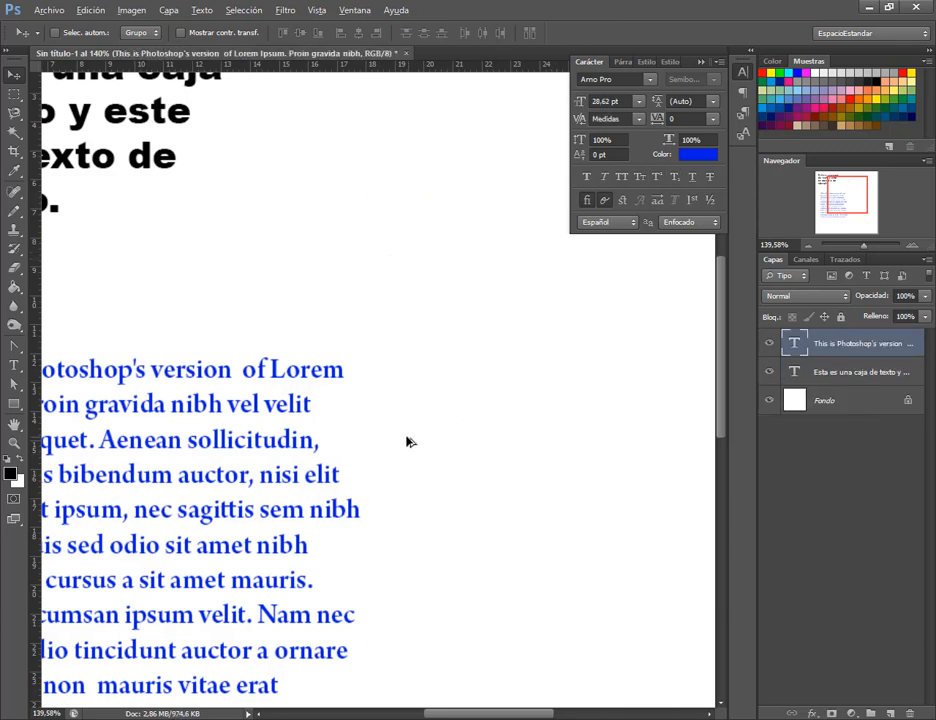
Move the Lorem Ipsum text right and slightly up, and display its paragraph settings.
key("ctrl+0")
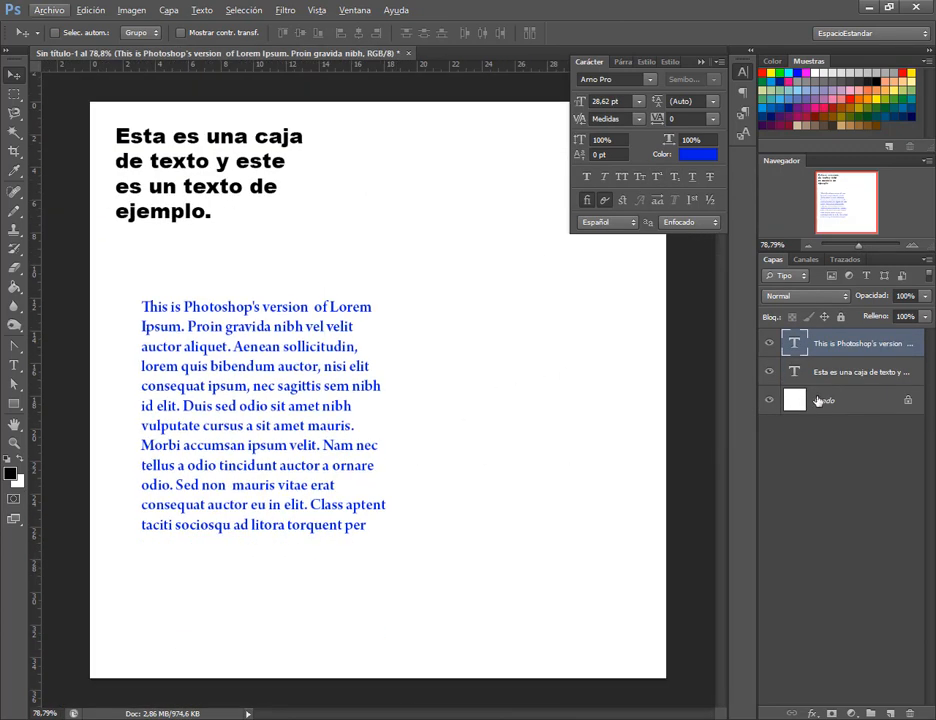
left_click(768, 344)
left_click(768, 344)
left_click_drag(278, 355, 396, 331)
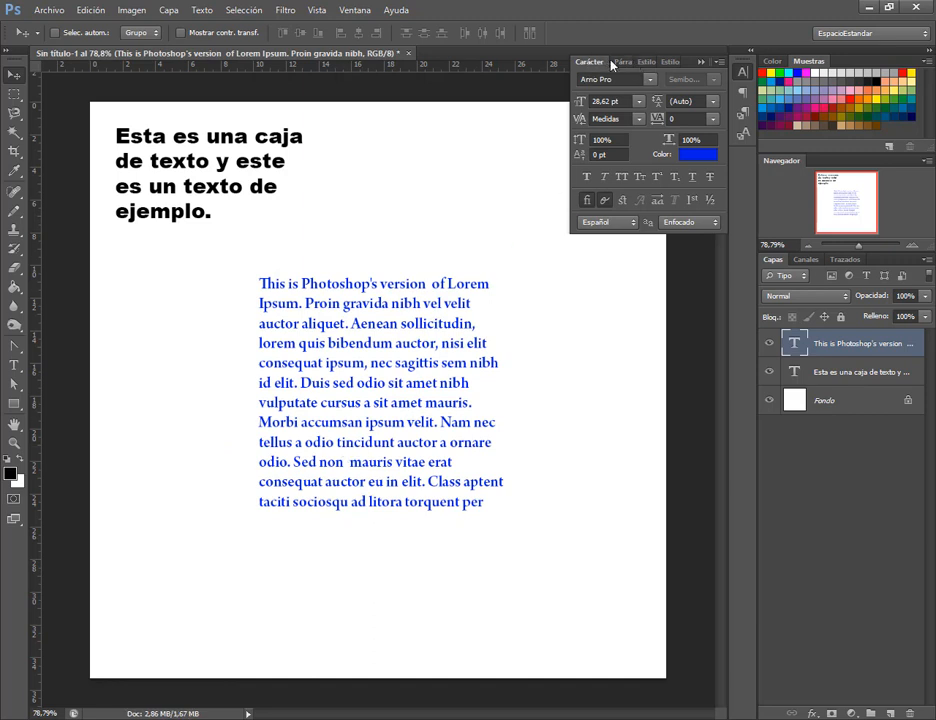
left_click(617, 62)
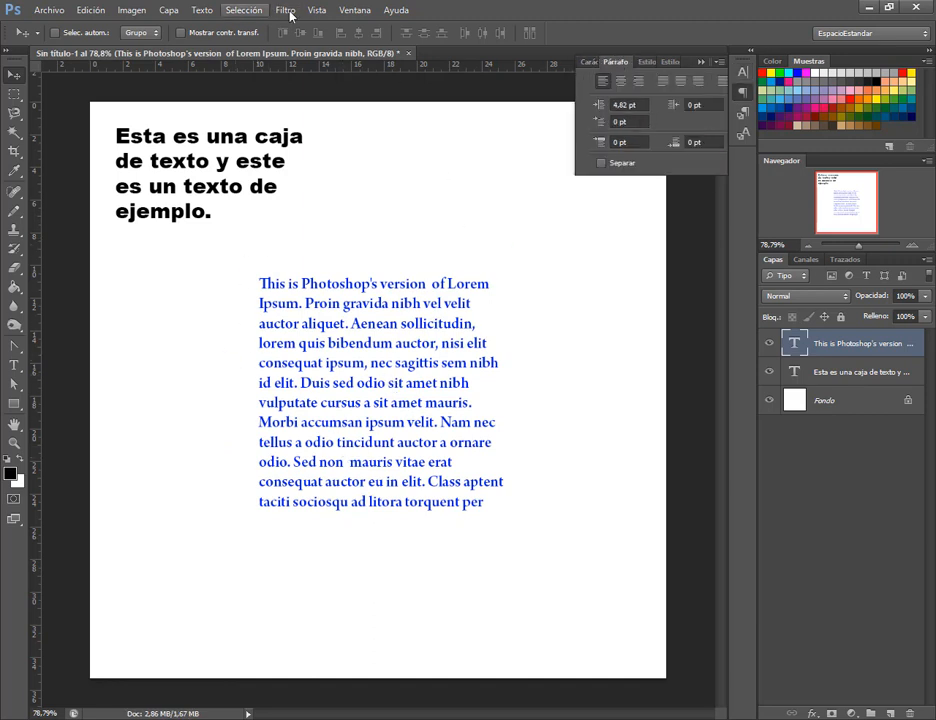
Try the justification and right-alignment options on the Lorem Ipsum text, settling on justified with the last line aligned left.
double_click(795, 343)
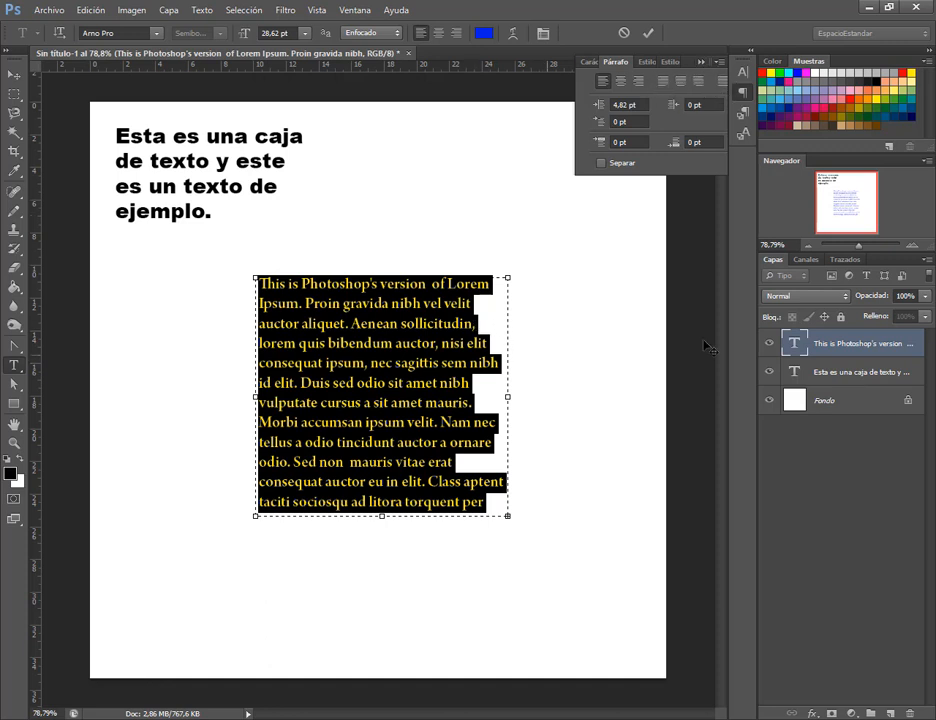
left_click(13, 74)
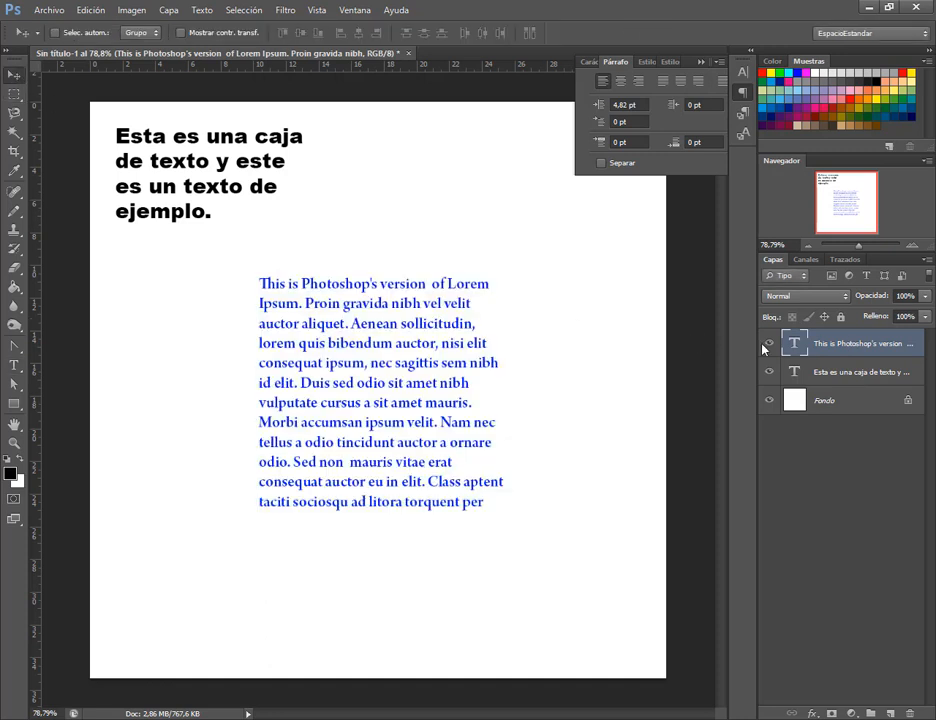
left_click(663, 88)
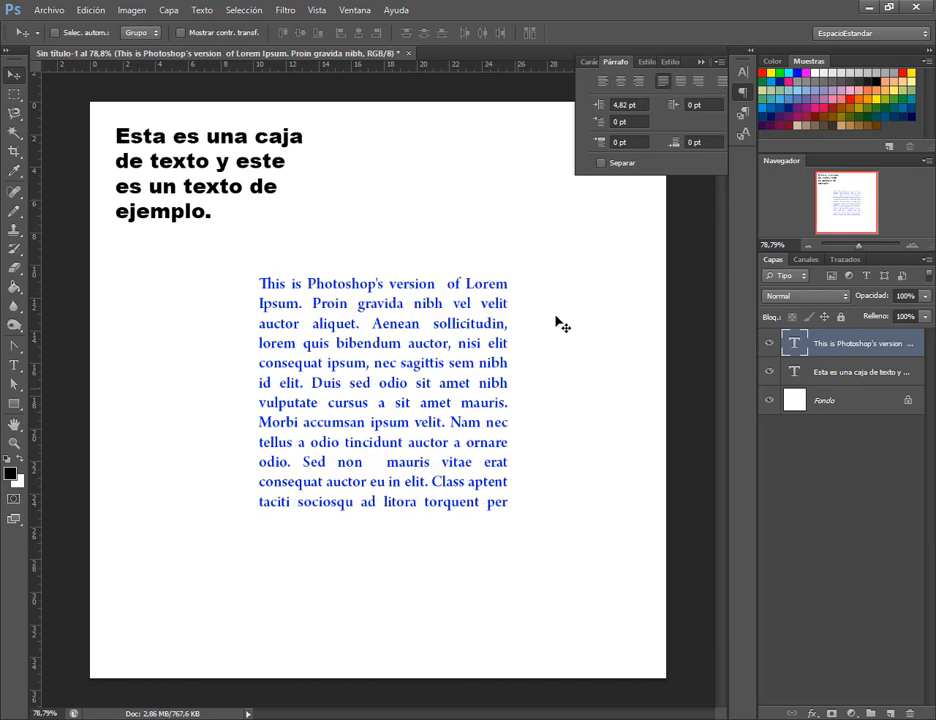
left_click(681, 83)
left_click(696, 82)
left_click(641, 86)
left_click(665, 84)
Move the Lorem Ipsum text up and to the right, and extend its text box downward to fit the full text.
left_click_drag(439, 355, 468, 260)
key("t")
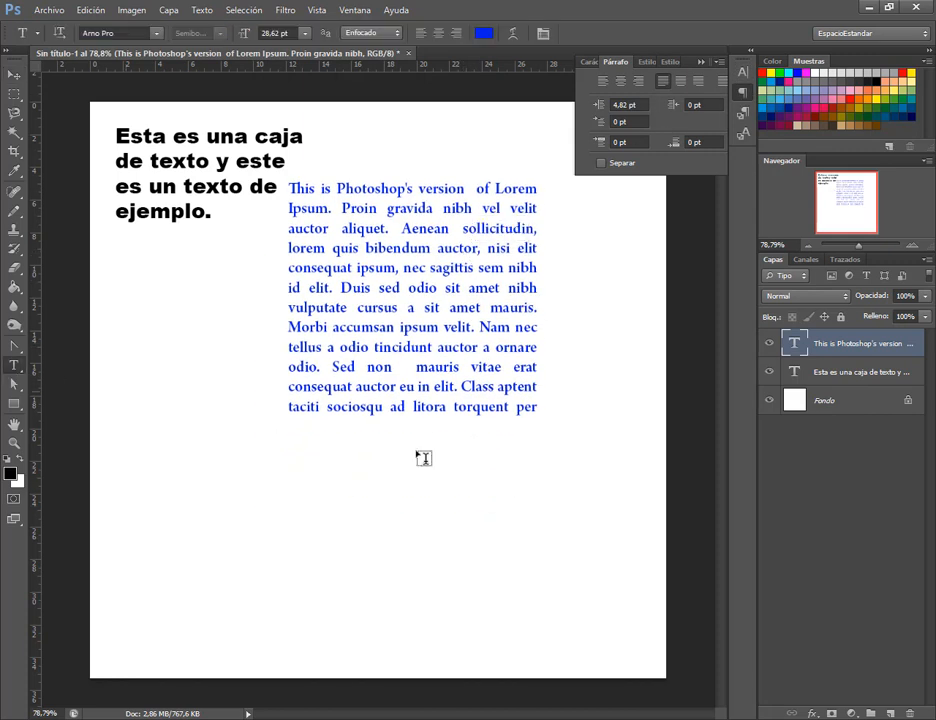
left_click(461, 386)
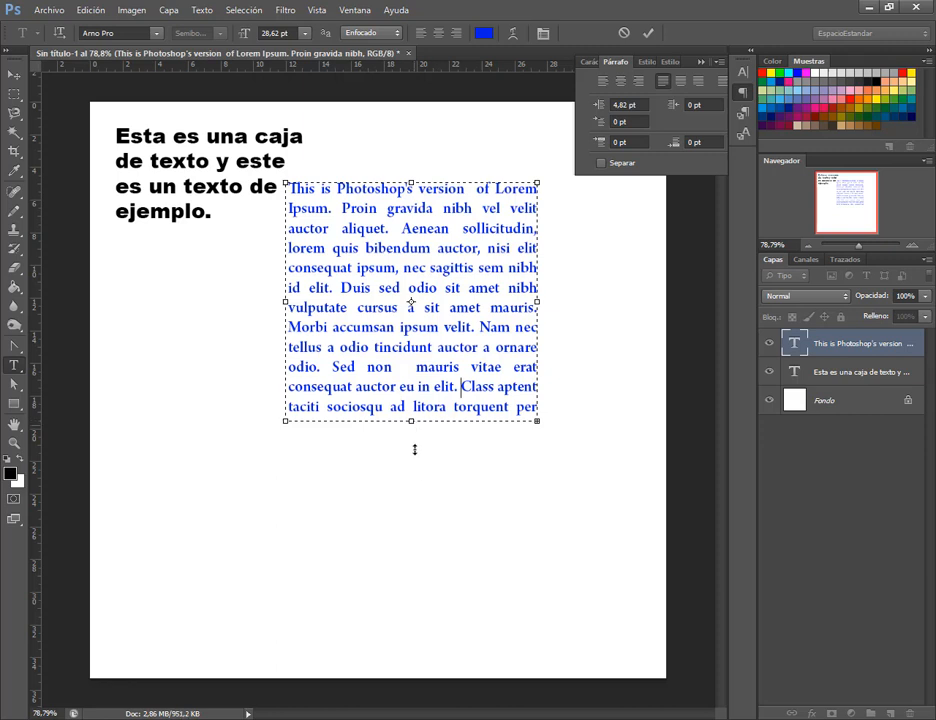
left_click_drag(414, 450, 425, 661)
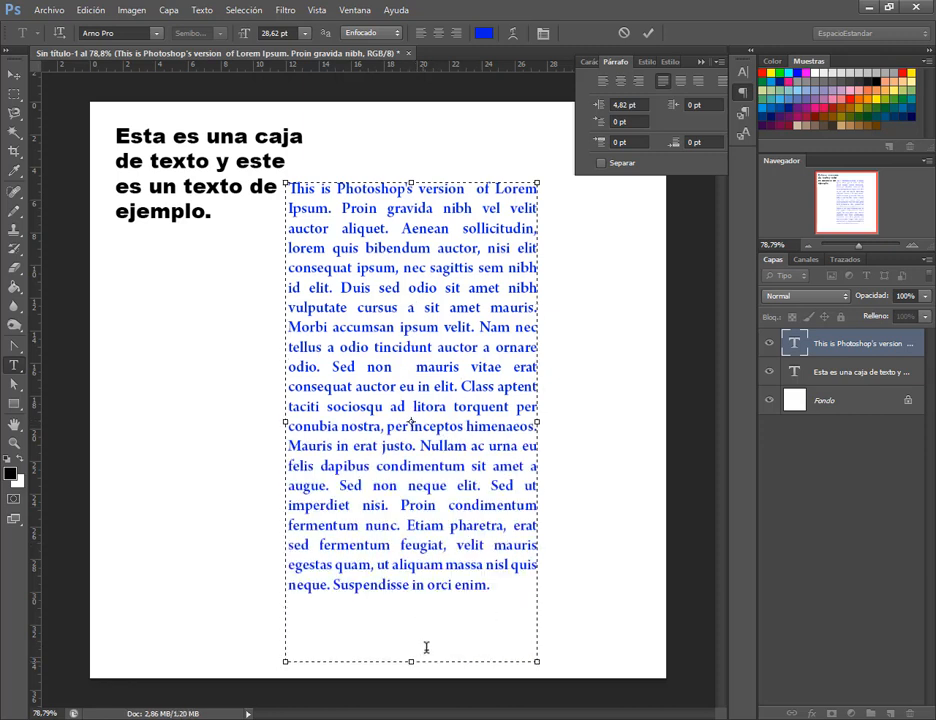
left_click(13, 73)
left_click_drag(372, 524, 387, 510)
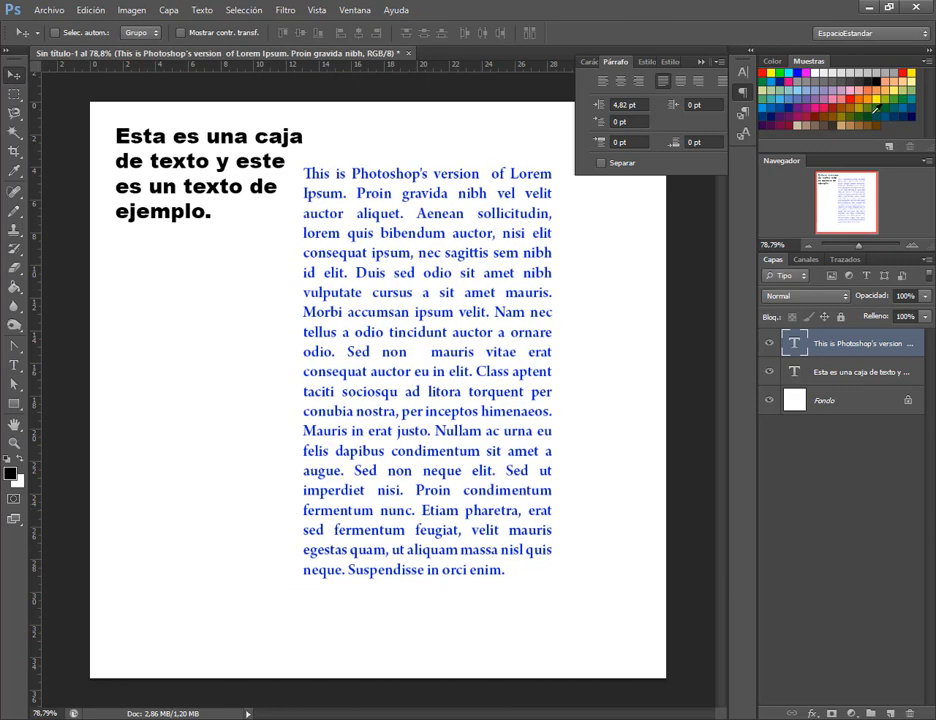
Try full justification on the Lorem Ipsum text, move it right and slightly down, and restore justification with the last line left.
left_click(723, 81)
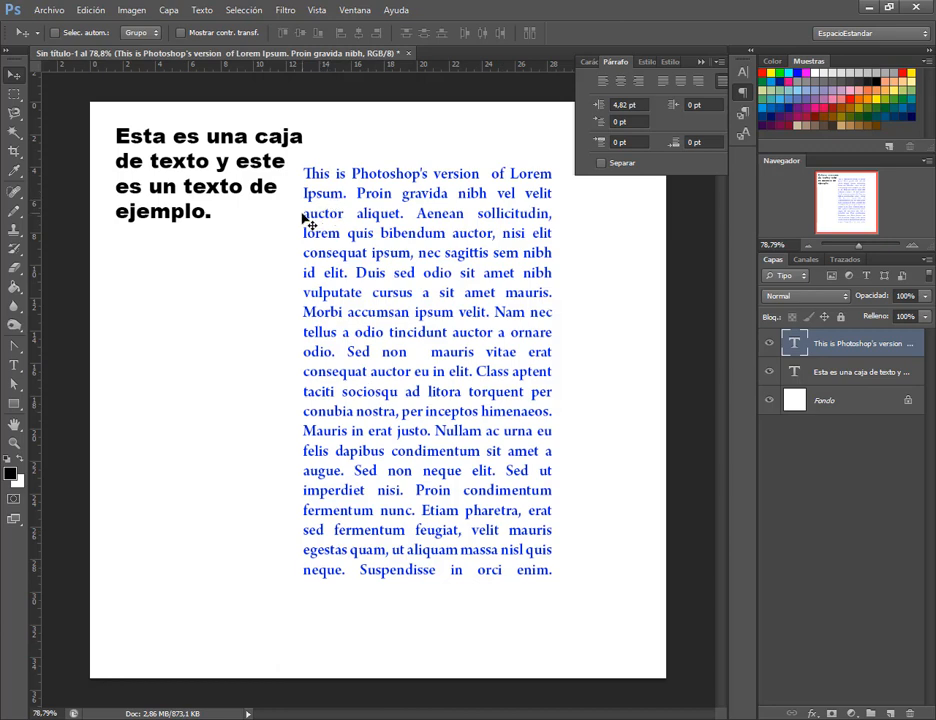
left_click_drag(310, 172, 341, 184)
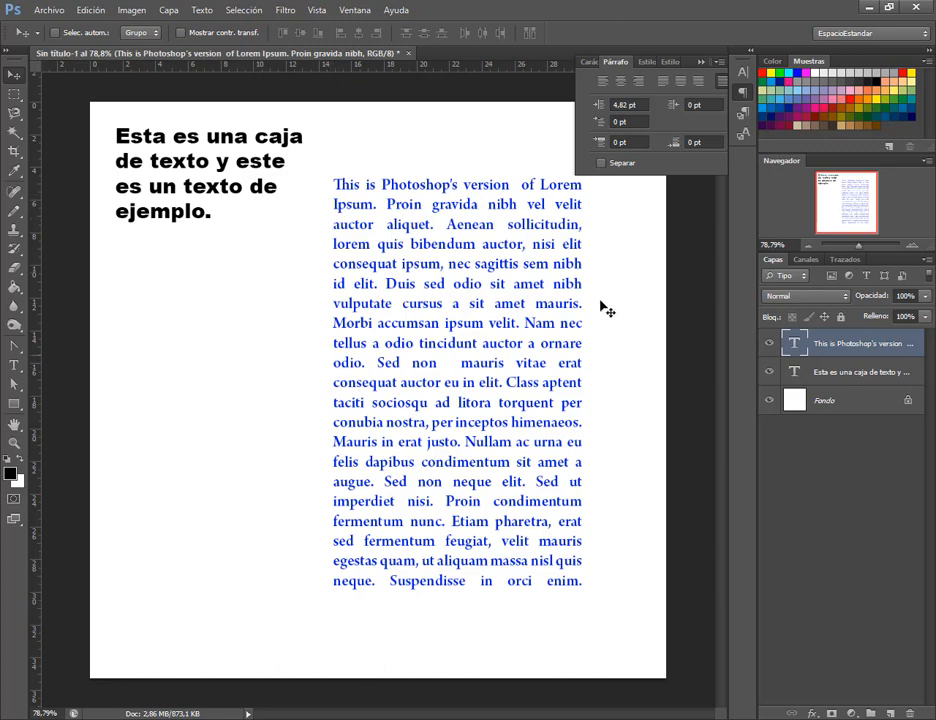
left_click(662, 86)
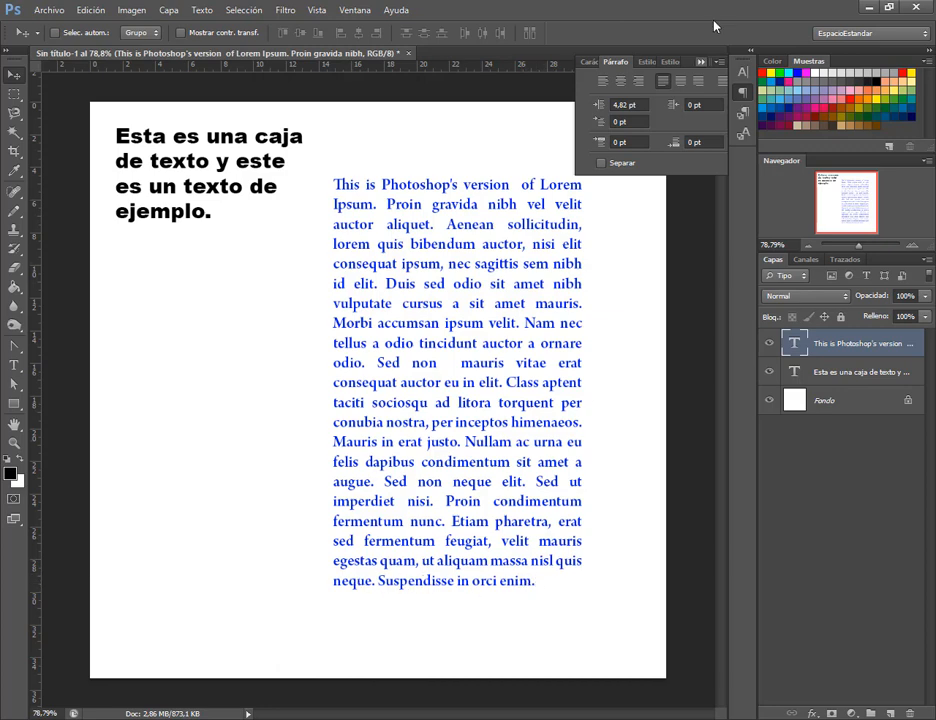
left_click(722, 84)
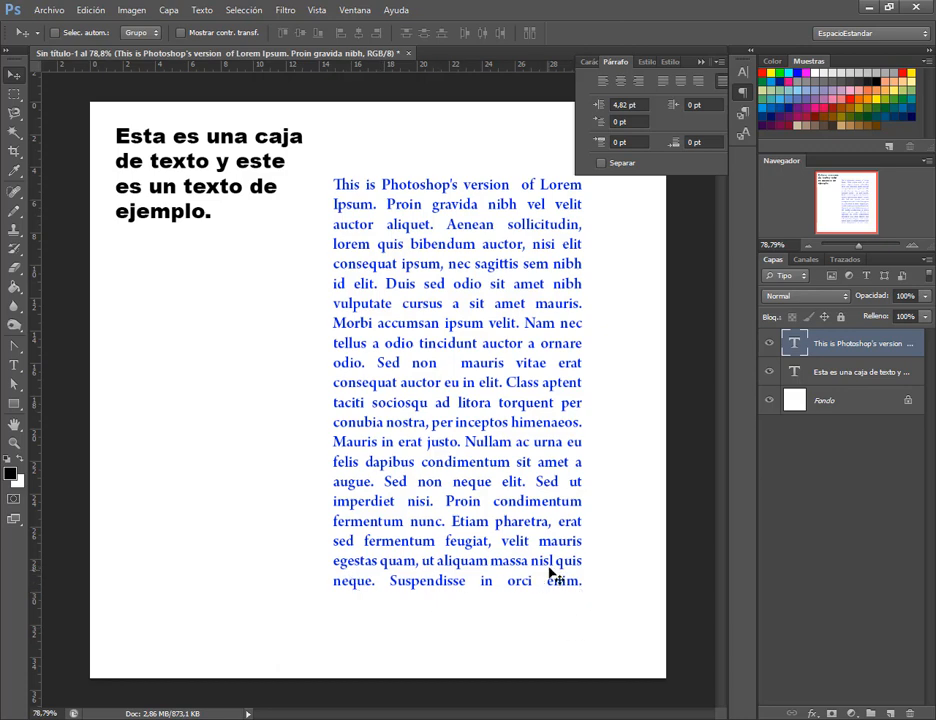
left_click(664, 84)
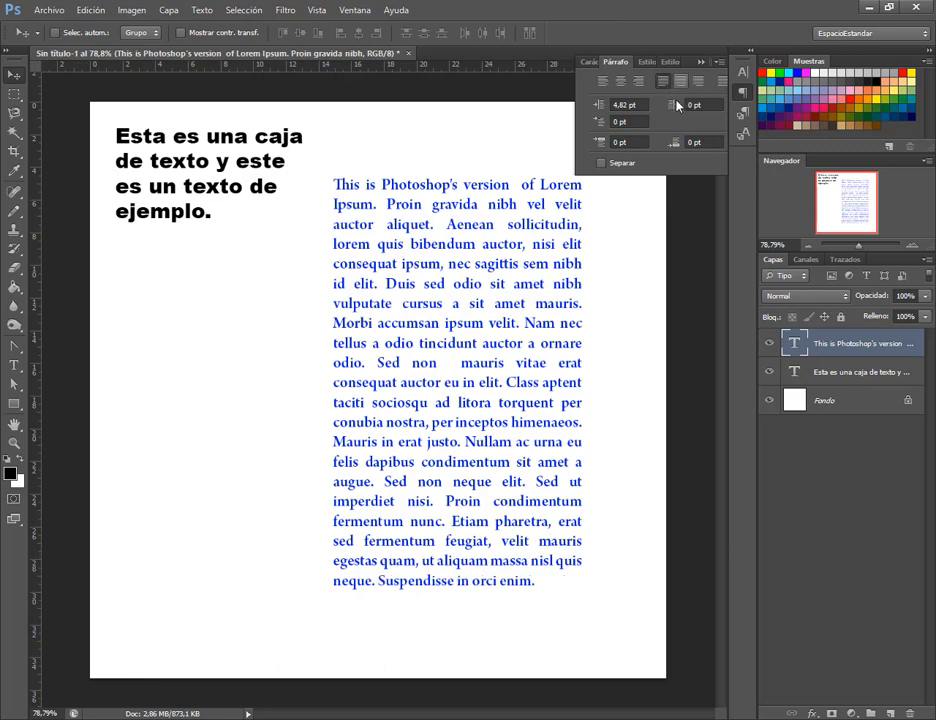
key("ctrl+shift+d")
left_click_drag(653, 70, 711, 93)
left_click_drag(587, 70, 641, 92)
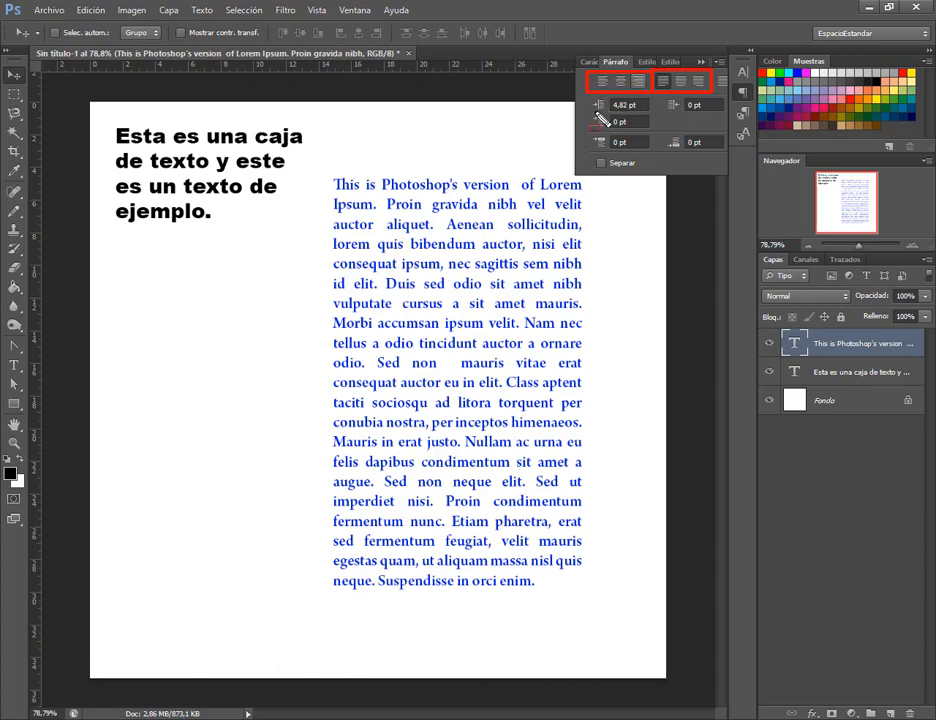
key("Escape")
Left-align the Lorem Ipsum text to compare its line endings, and return it to justified with the last line left.
left_click(605, 80)
key("a")
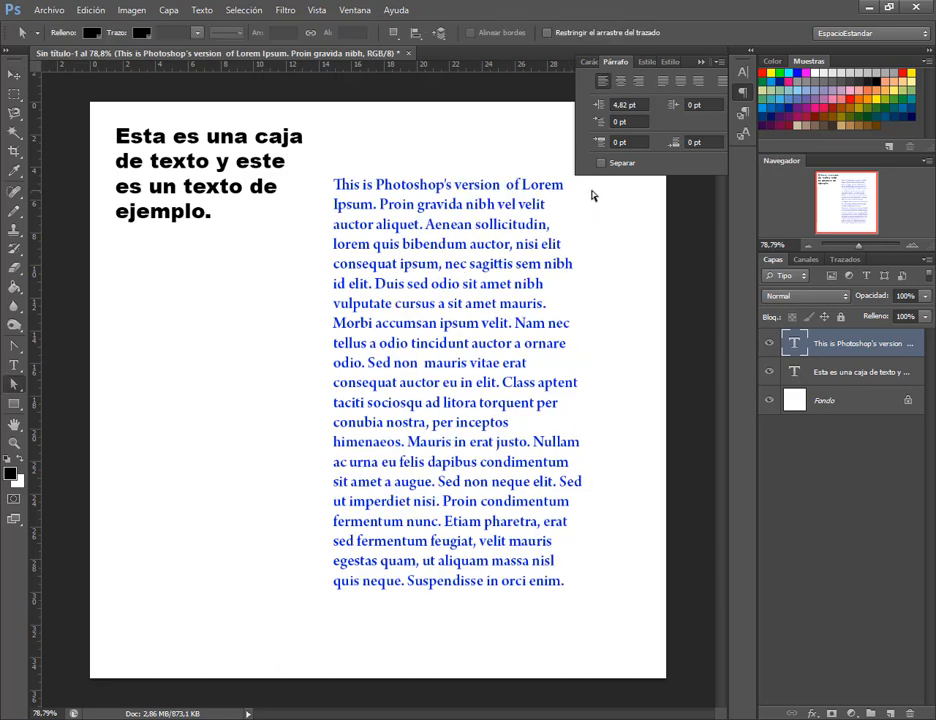
key("v")
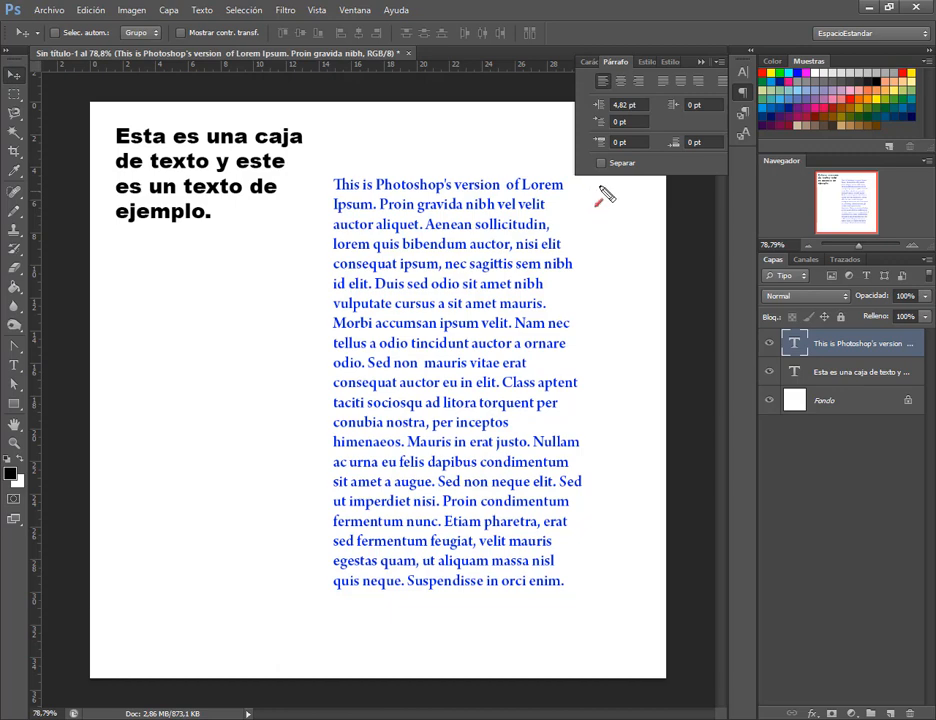
mouse_move(601, 185)
left_mouse_down()
mouse_move(570, 184)
mouse_move(552, 207)
mouse_move(578, 264)
mouse_move(553, 285)
mouse_move(549, 304)
left_mouse_up()
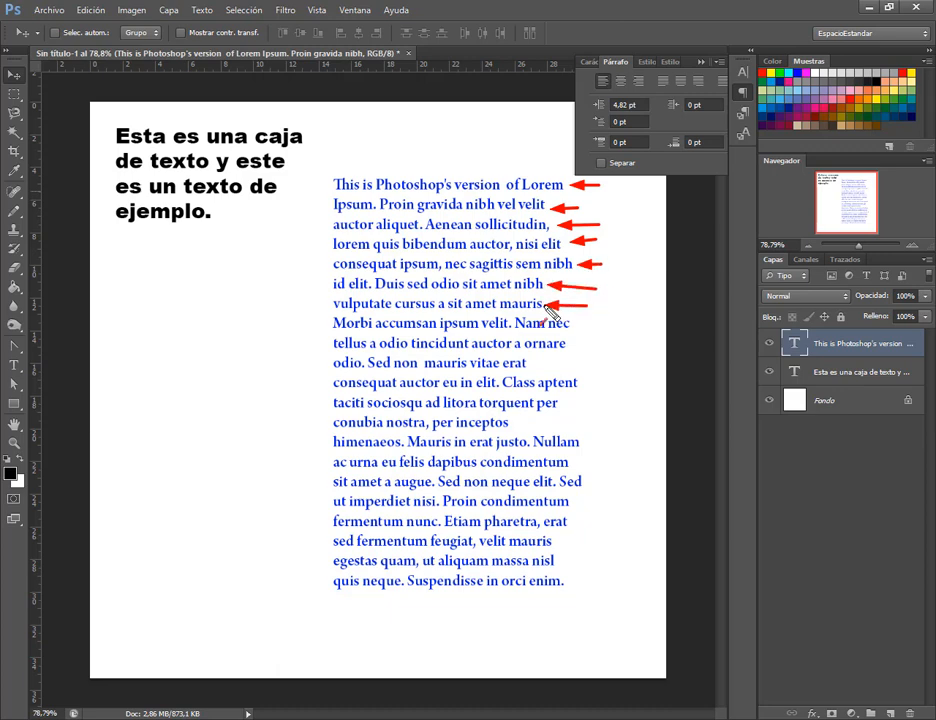
key("Escape")
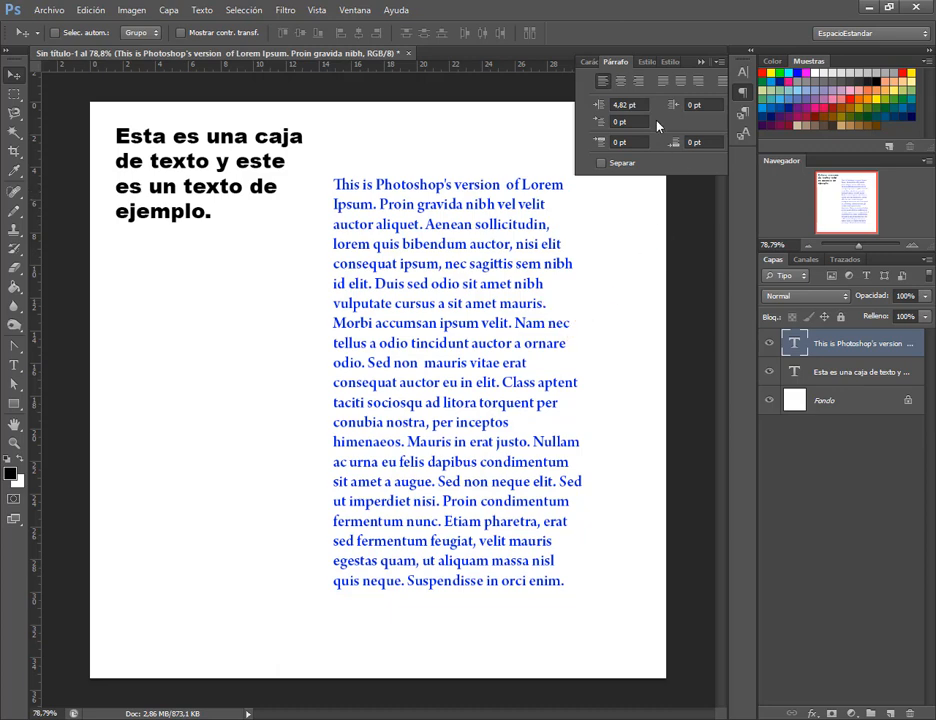
left_click(662, 81)
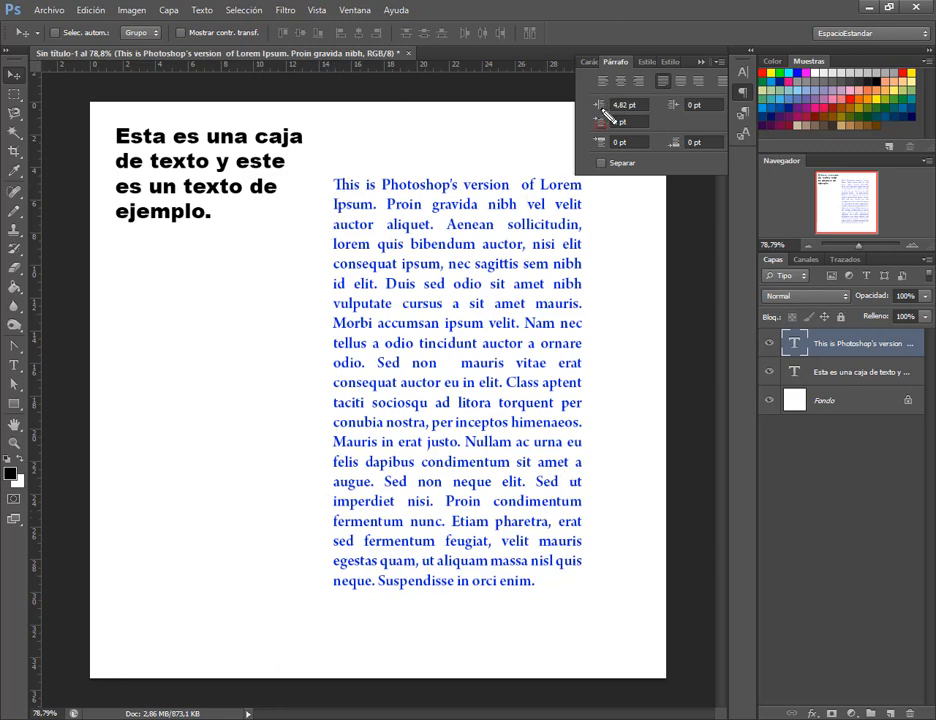
left_click_drag(587, 92, 727, 137)
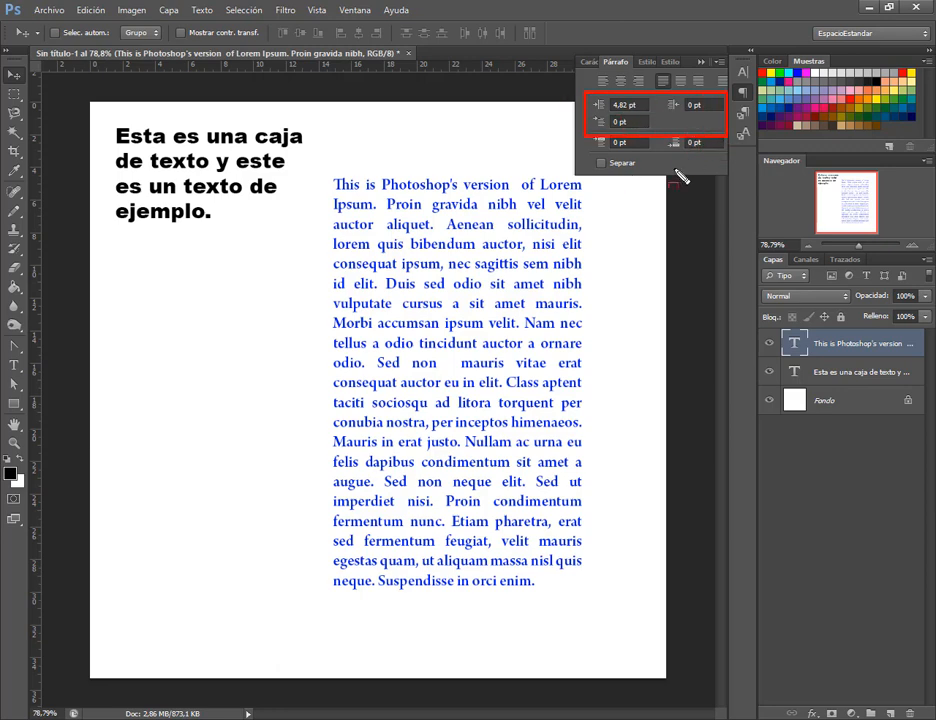
key("Escape")
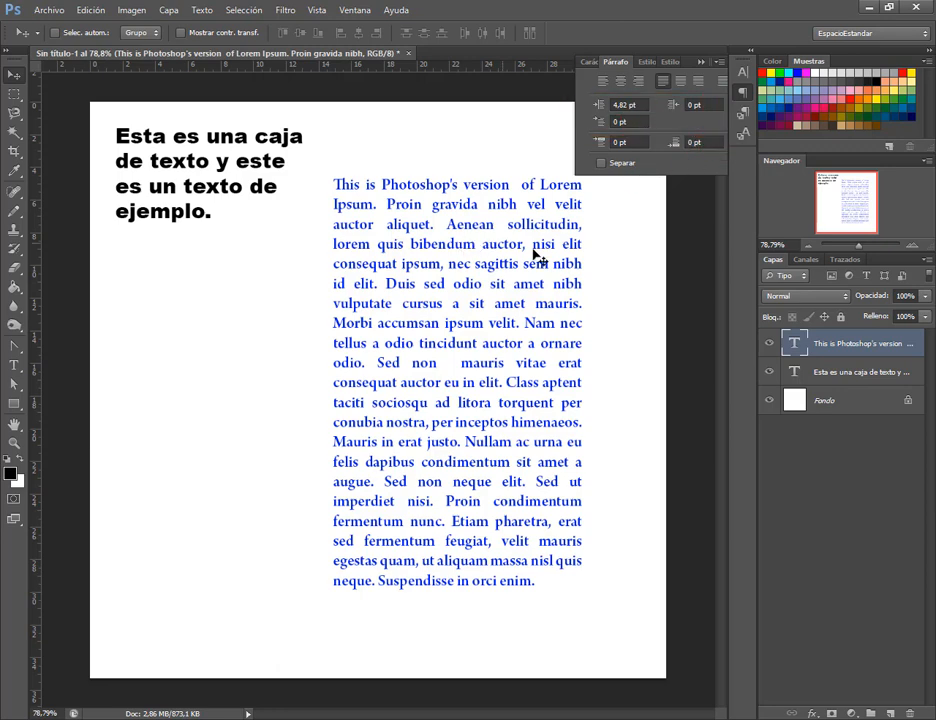
Select the opening lines of the Lorem Ipsum text and try a 0.65 pt first-line indent with a 20.77 pt left indent.
left_click(17, 364)
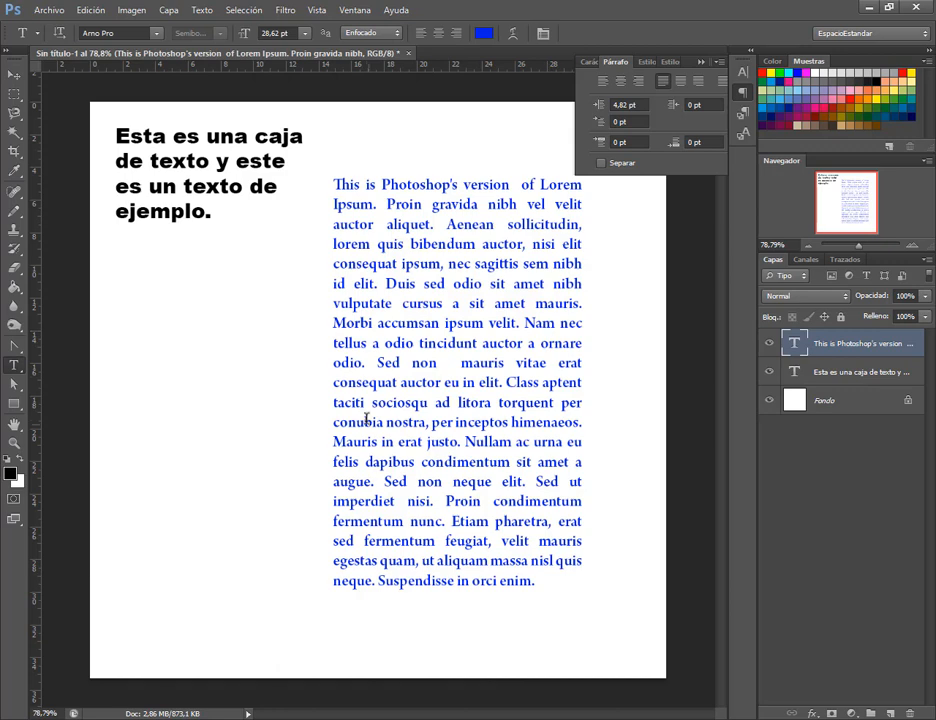
left_click_drag(334, 184, 596, 303)
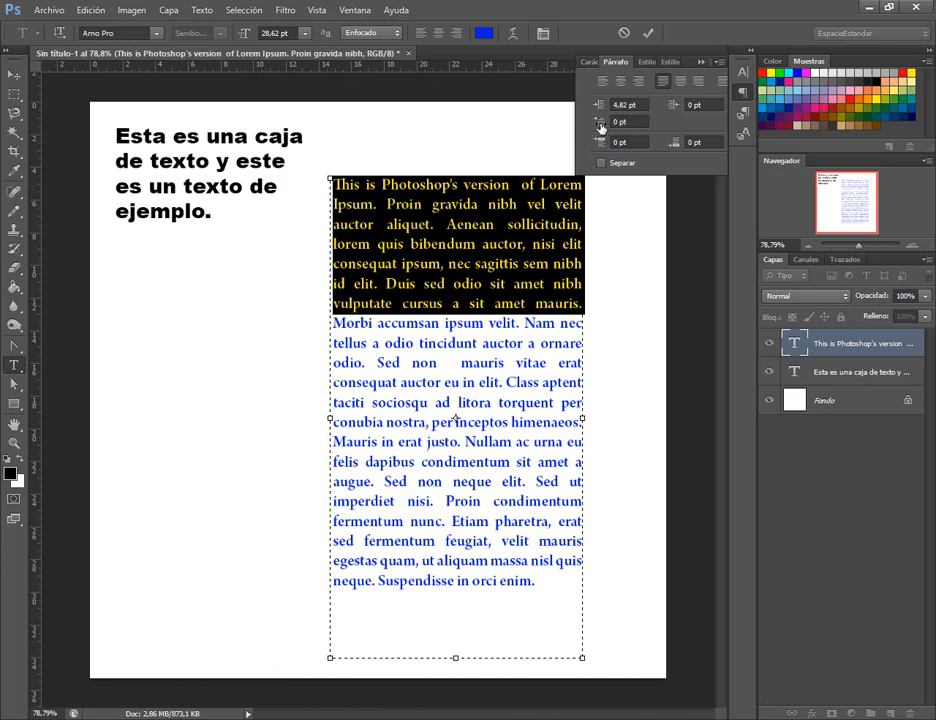
left_click_drag(601, 127, 750, 133)
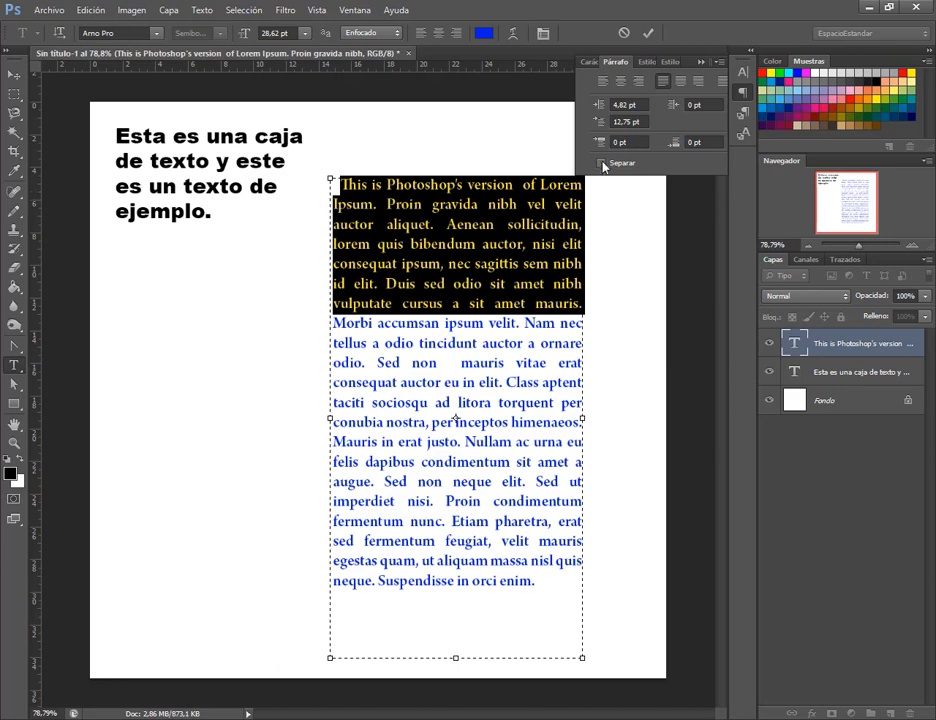
left_click_drag(601, 123, 429, 132)
left_click(622, 106)
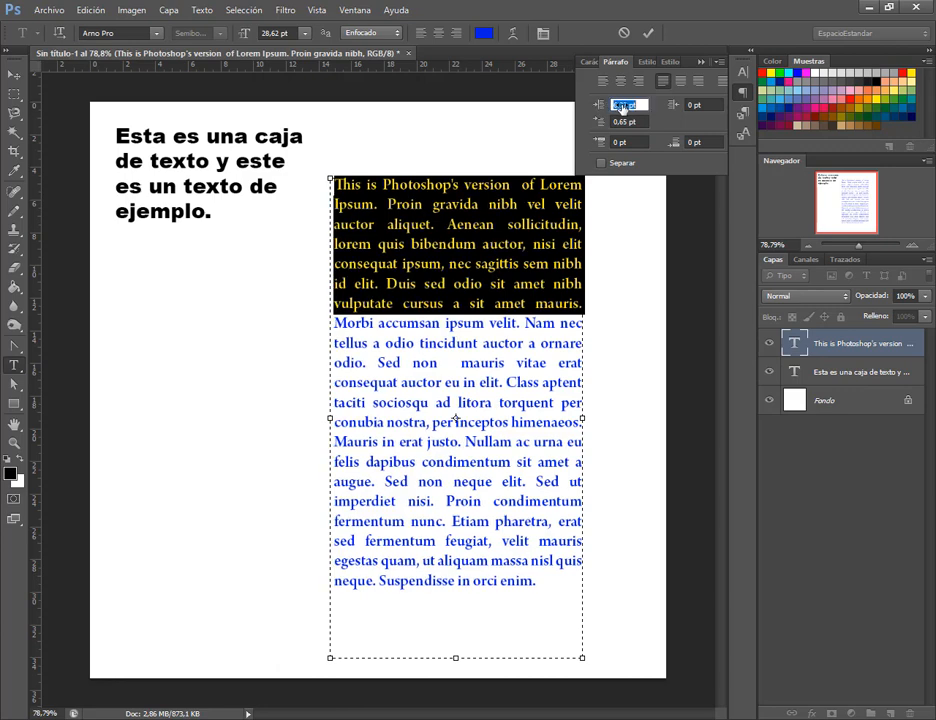
left_click_drag(622, 106, 833, 104)
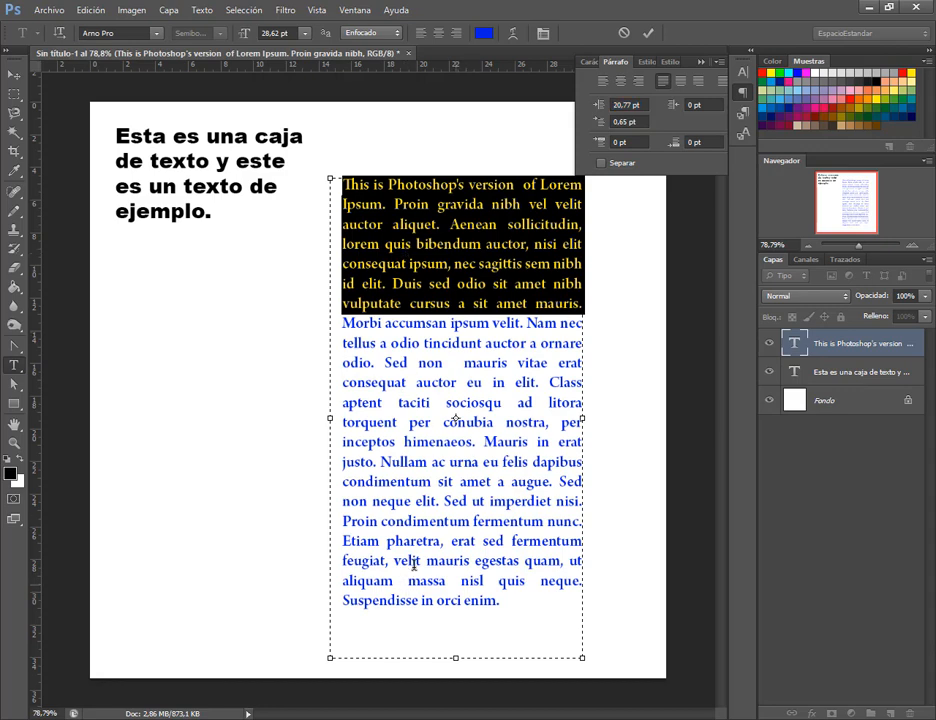
Set the first-line indent to 23.25 pt and split the Lorem Ipsum text into three paragraphs before "Morbi accumsan" and "Mauris in erat".
left_click(365, 467)
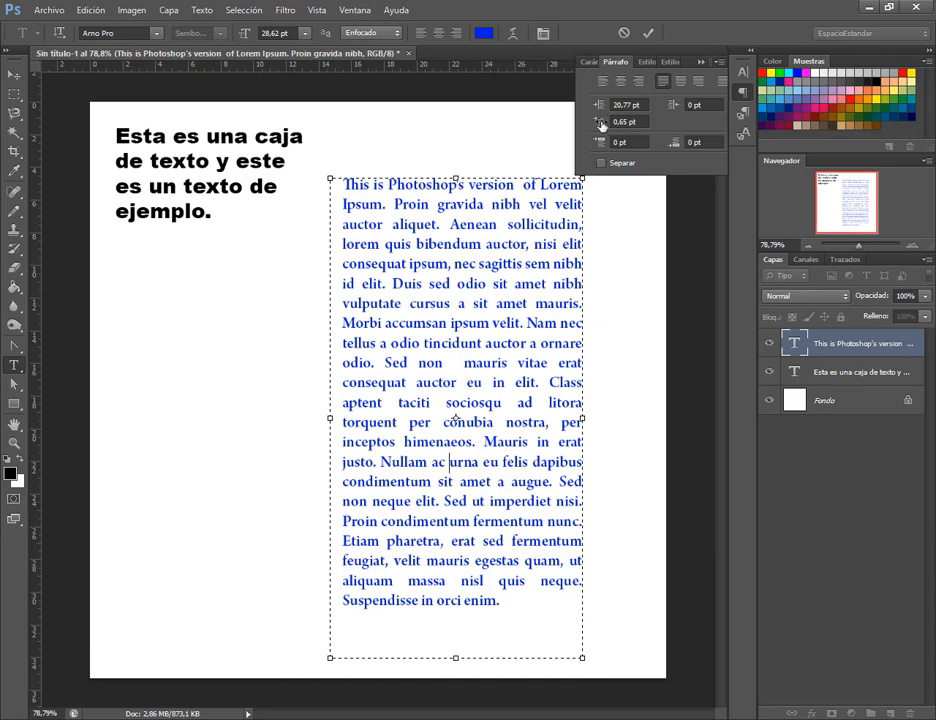
left_click_drag(602, 124, 929, 123)
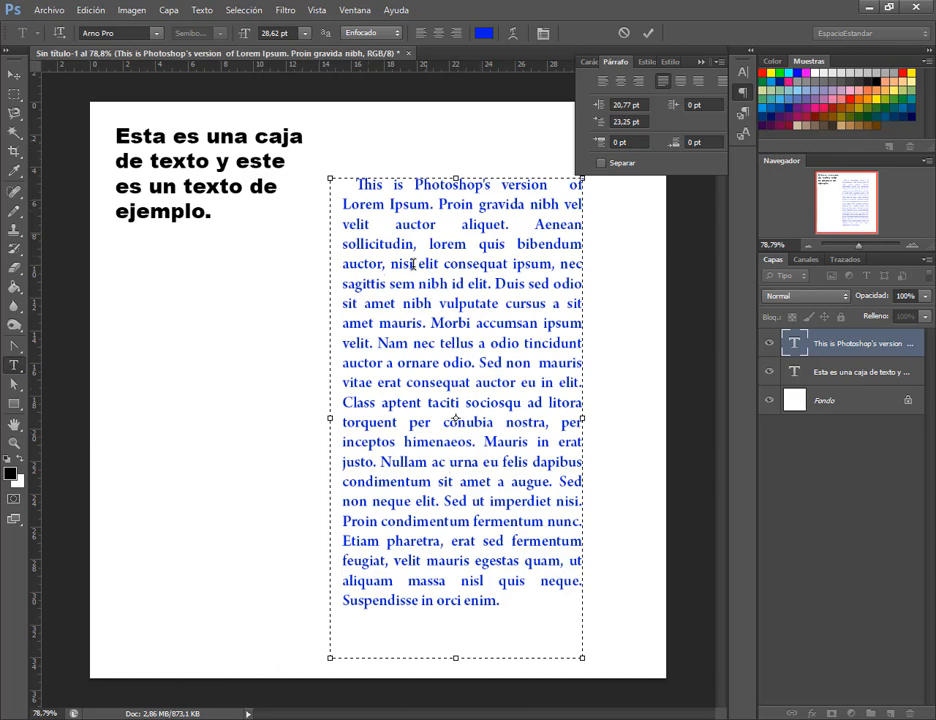
left_click(430, 323)
key("Return")
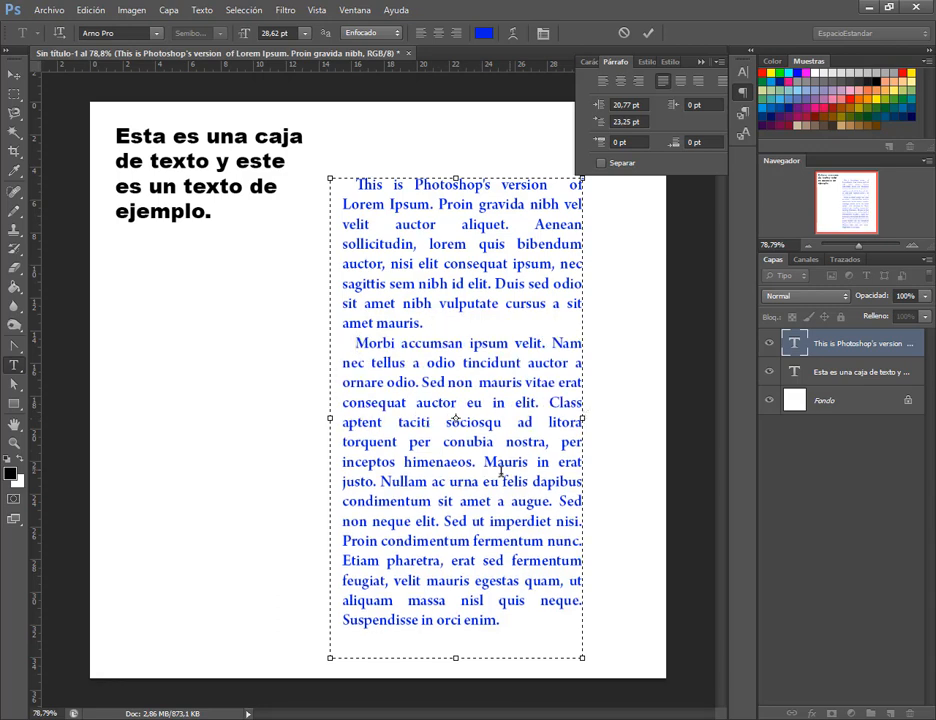
left_click(488, 461)
key("Return")
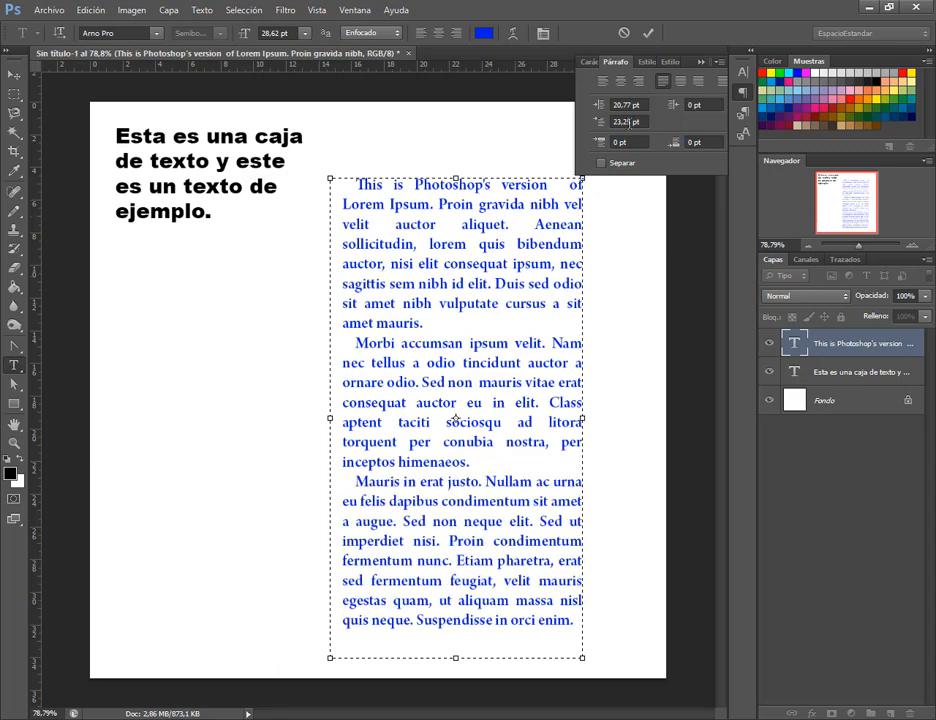
Set the right indent of the first Lorem Ipsum paragraph to 11.5 pt.
left_click(493, 317)
left_click_drag(674, 110, 843, 101)
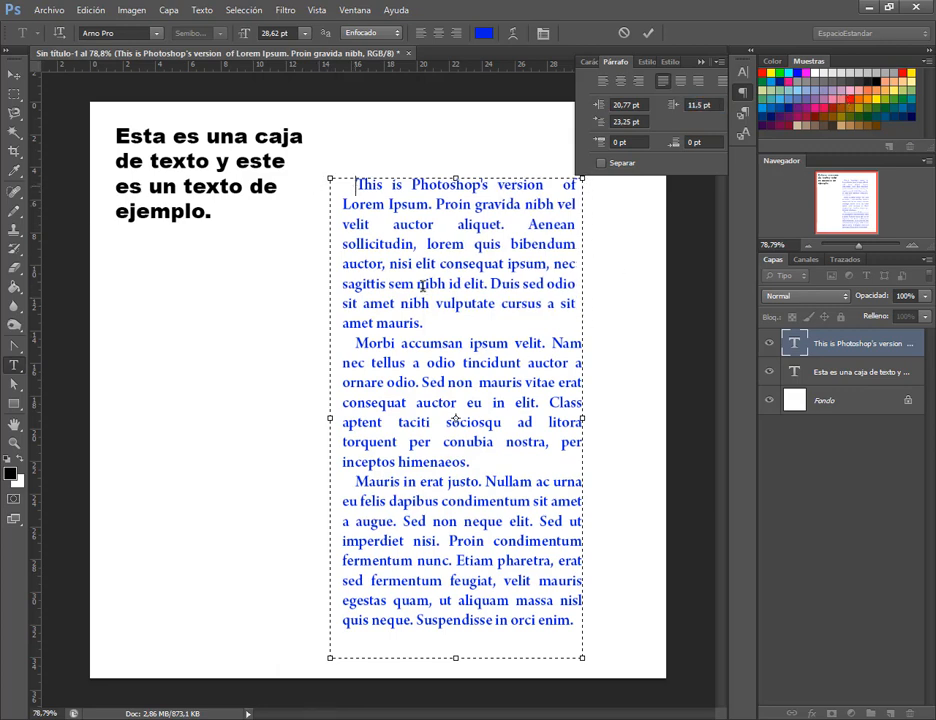
left_click_drag(422, 286, 566, 631)
left_click(13, 75)
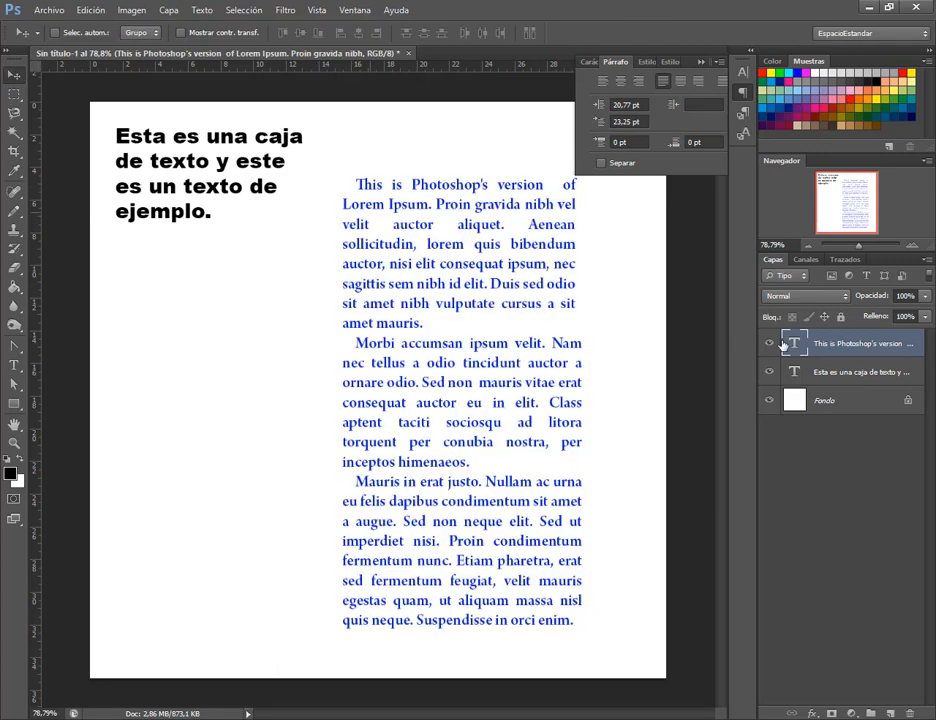
Select all the Lorem Ipsum text and set its left indent to 6.12 pt and right indent to 22 pt.
left_click(695, 105)
double_click(798, 346)
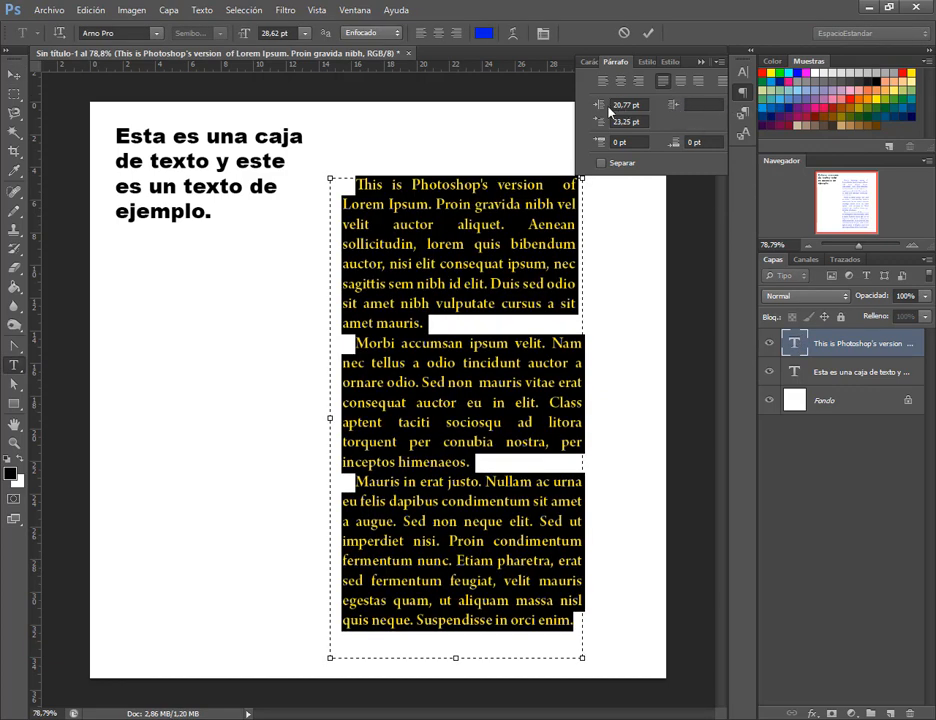
left_click_drag(597, 109, 396, 116)
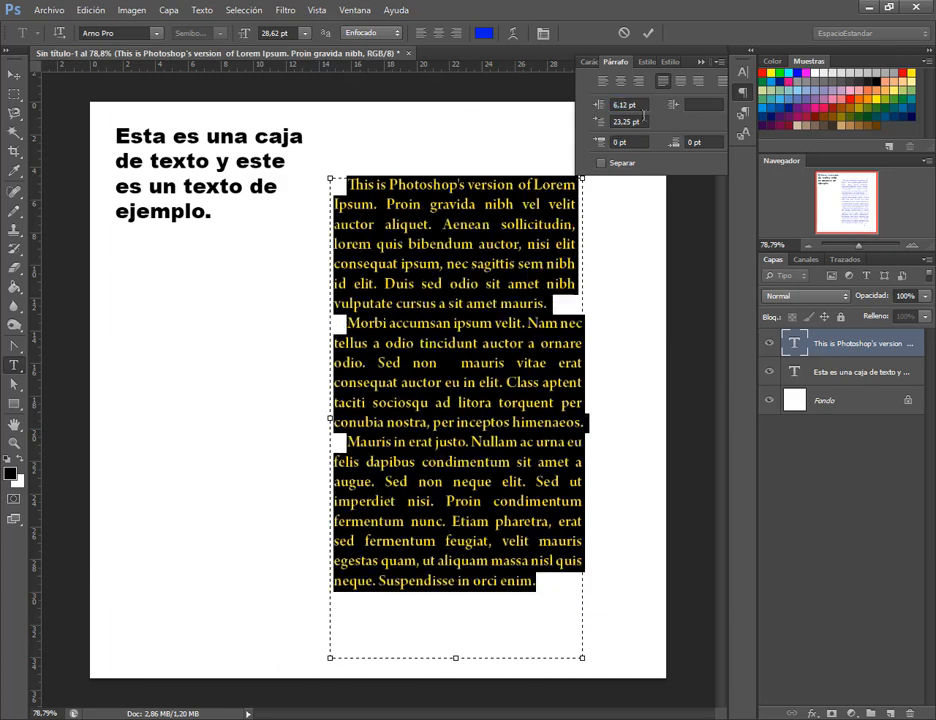
left_click(698, 103)
type("10,4")
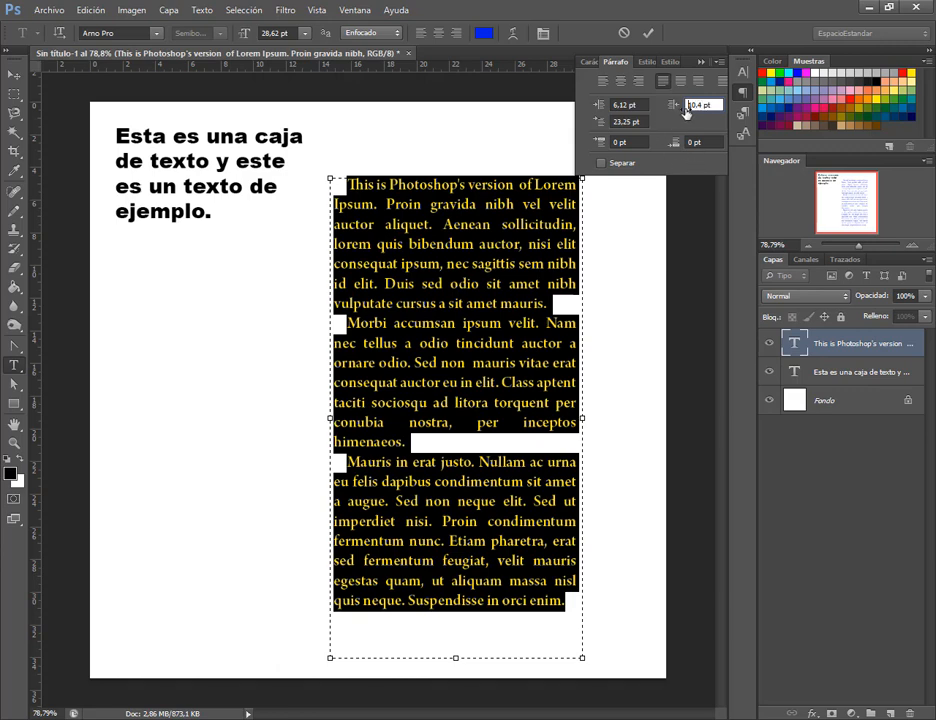
key("Return")
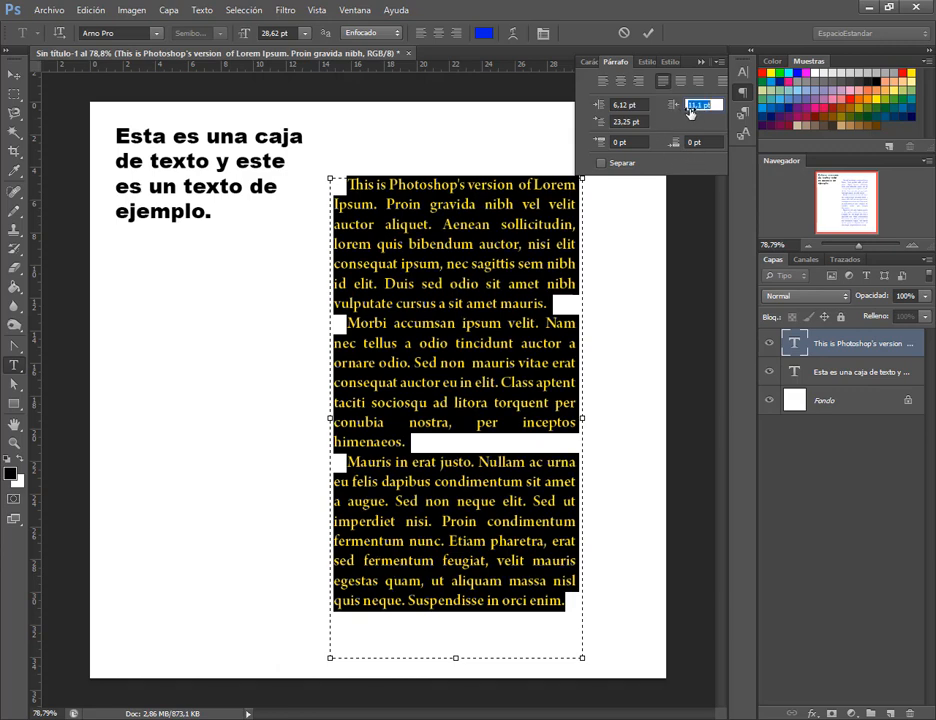
type("22")
key("Return")
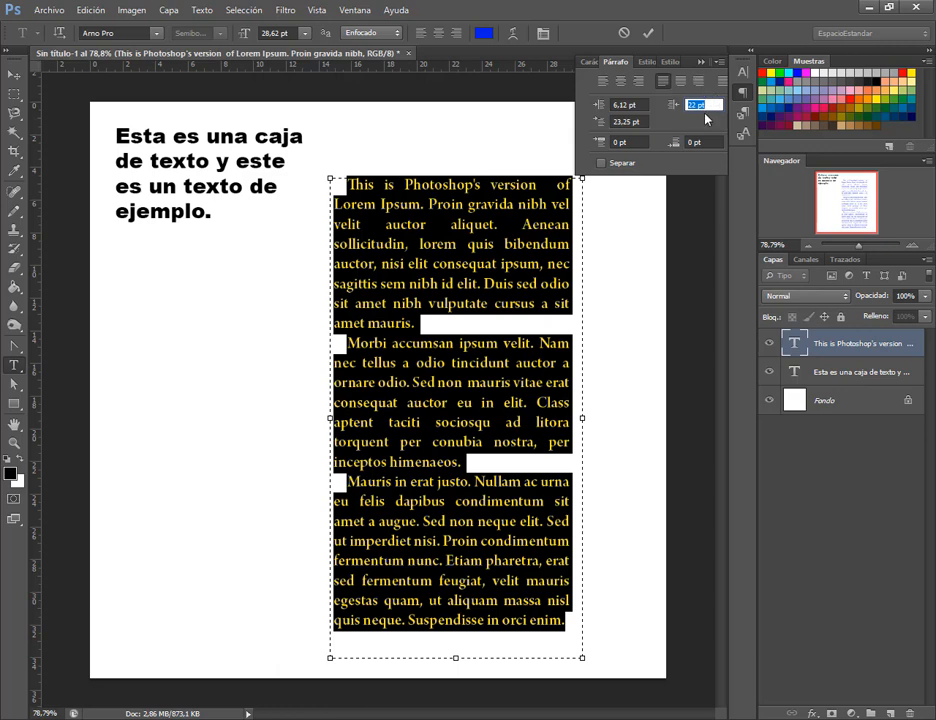
Reset the right, left and first-line indents of the entire Lorem Ipsum text to 0 pt.
type("0")
left_click_drag(645, 105, 577, 108)
type("0")
left_click_drag(643, 121, 588, 127)
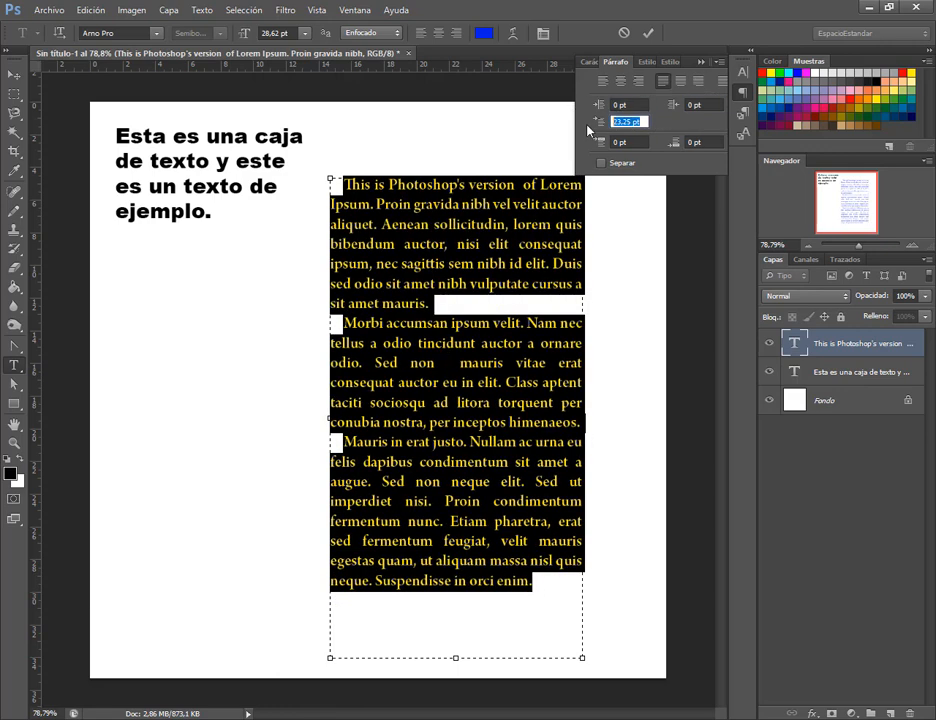
type("0")
left_click(619, 142)
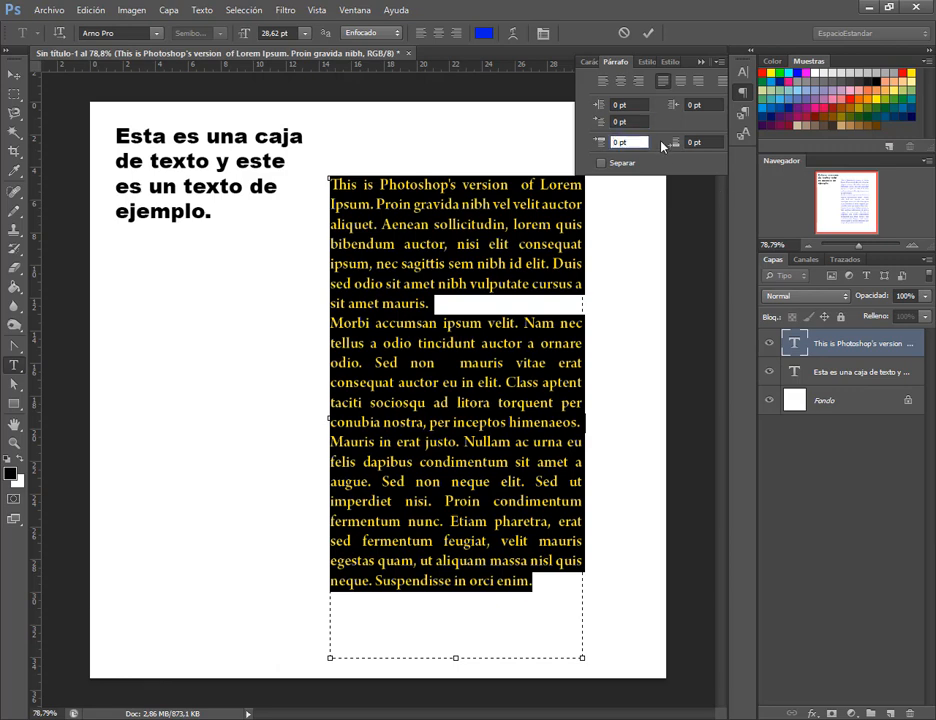
left_click(14, 76)
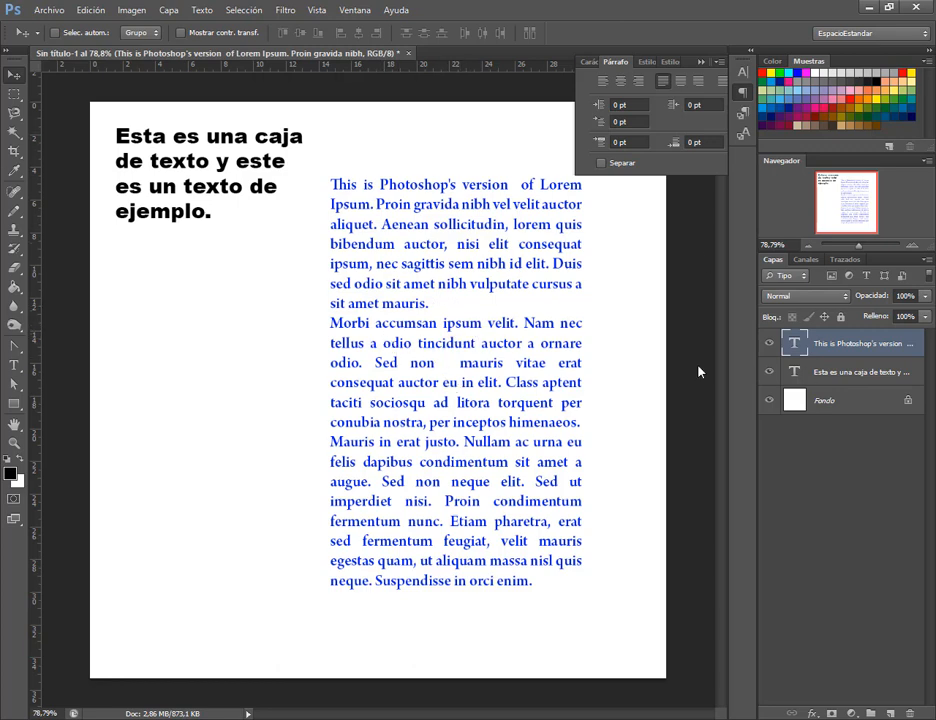
left_click(14, 365)
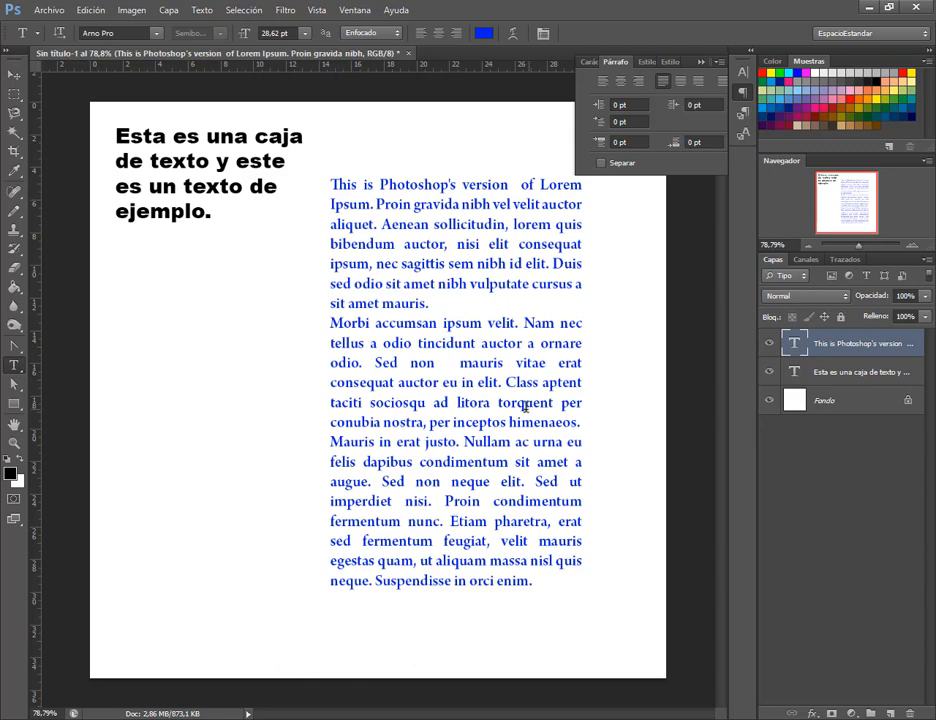
Start a new paragraph after "Mauris in erat justo." in the blue text block.
left_click(455, 446)
key("Return")
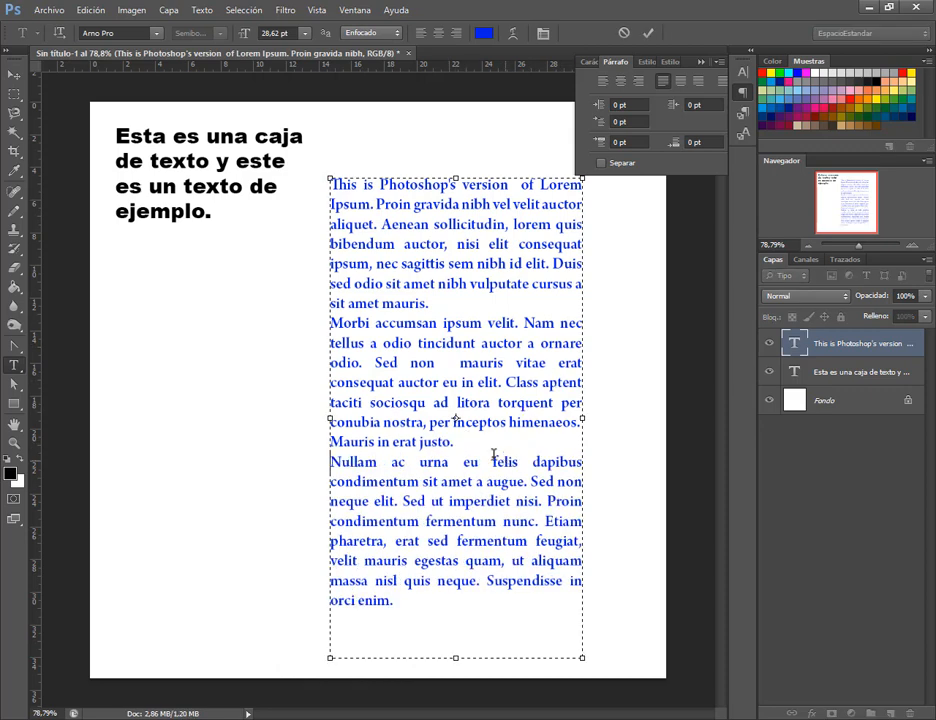
left_click_drag(466, 442, 299, 331)
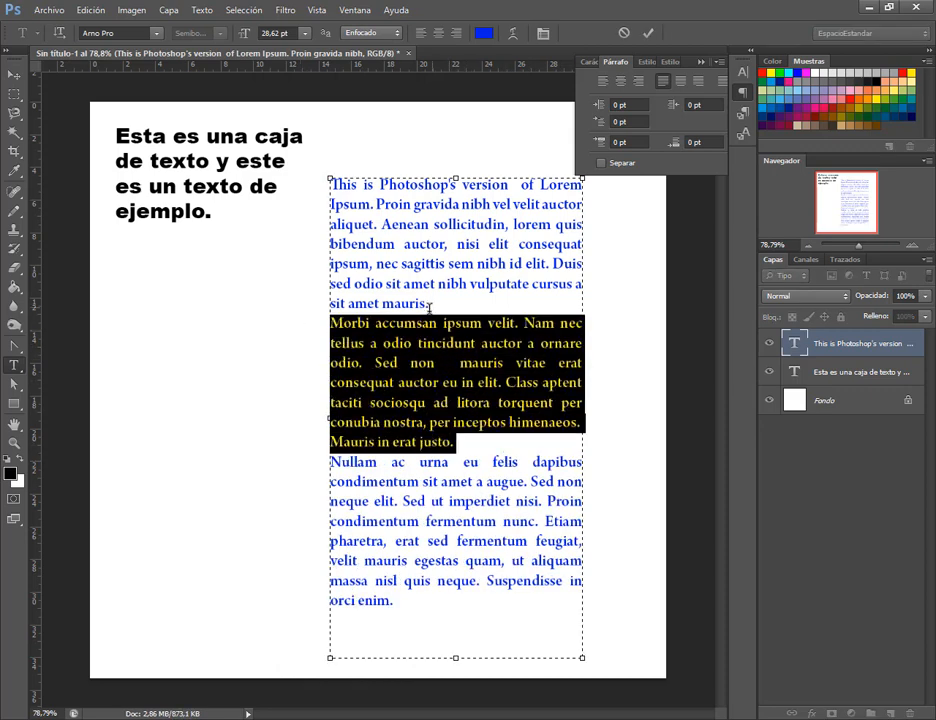
left_click(455, 326)
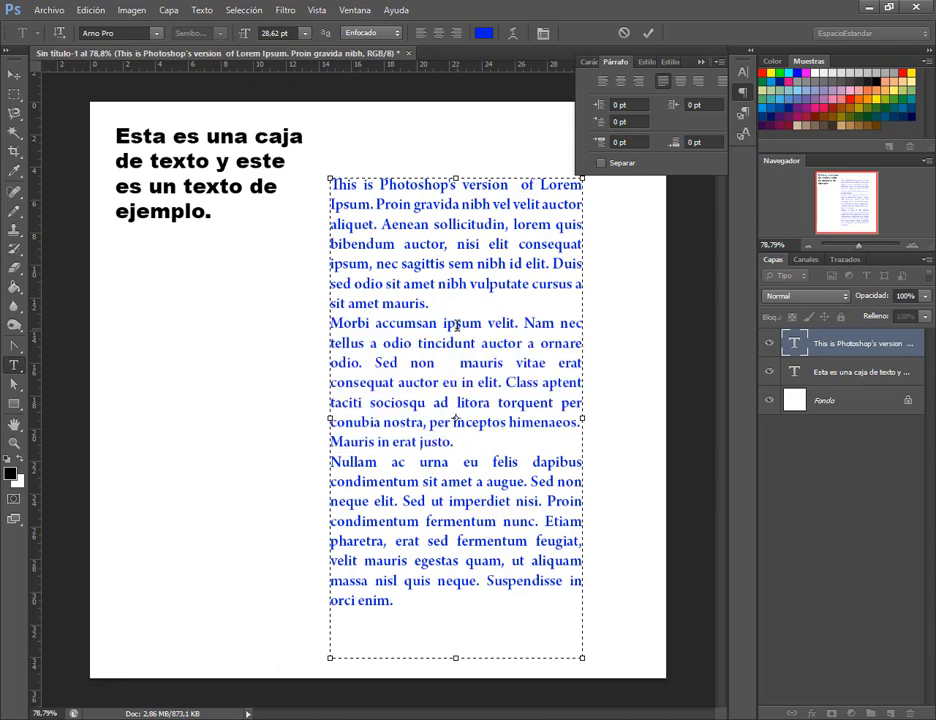
Try separating the "Morbi accumsan" paragraph from its neighbours with blank lines, and remove those lines again.
left_click(456, 305)
key("Return")
key("Return")
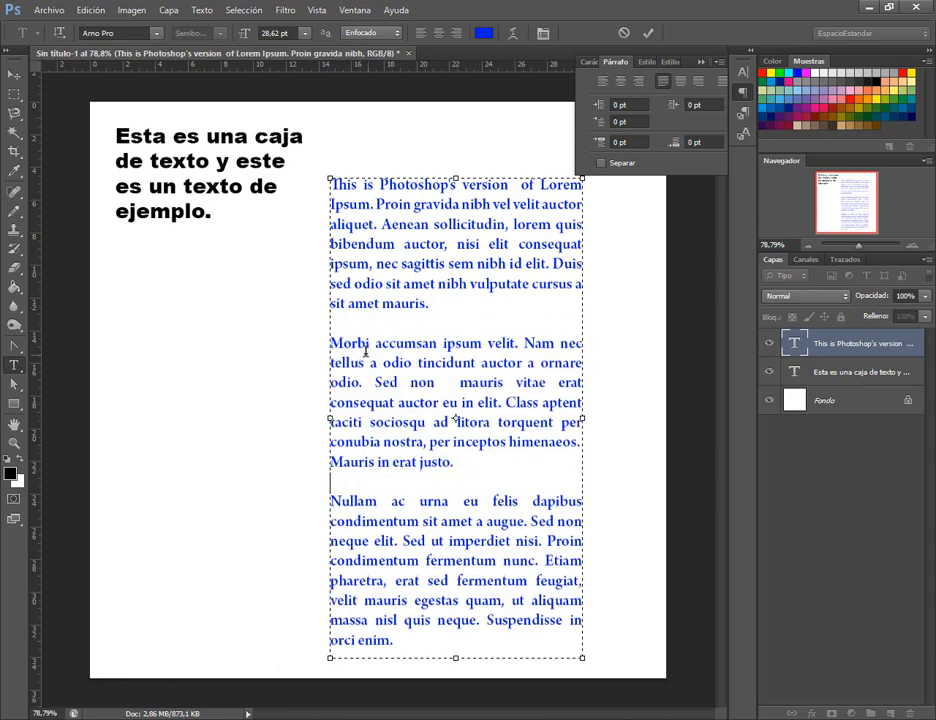
key("BackSpace")
left_click(451, 305)
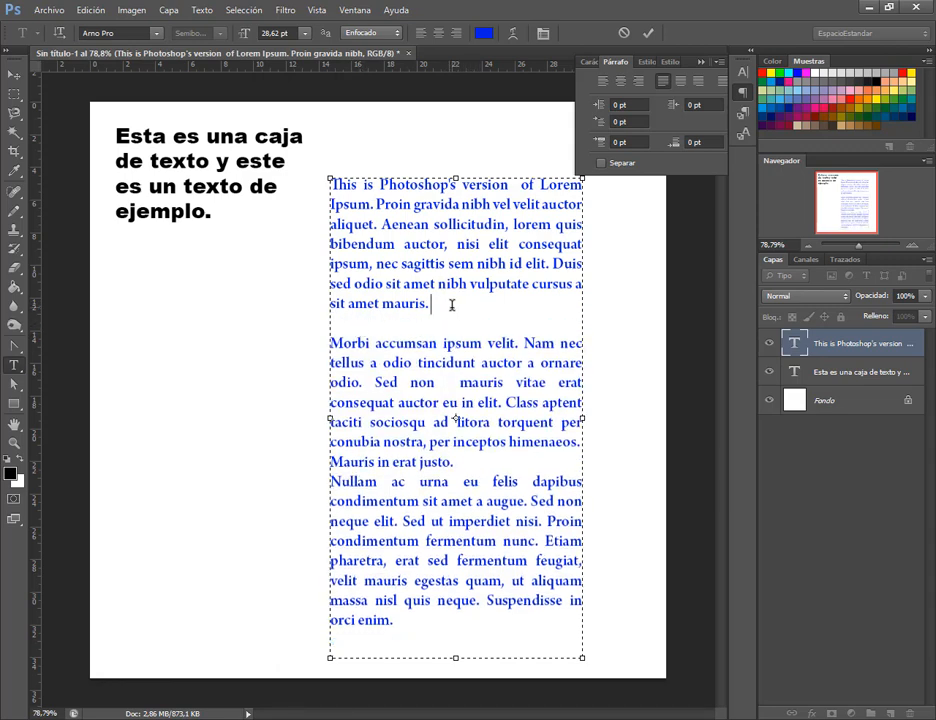
key("Delete")
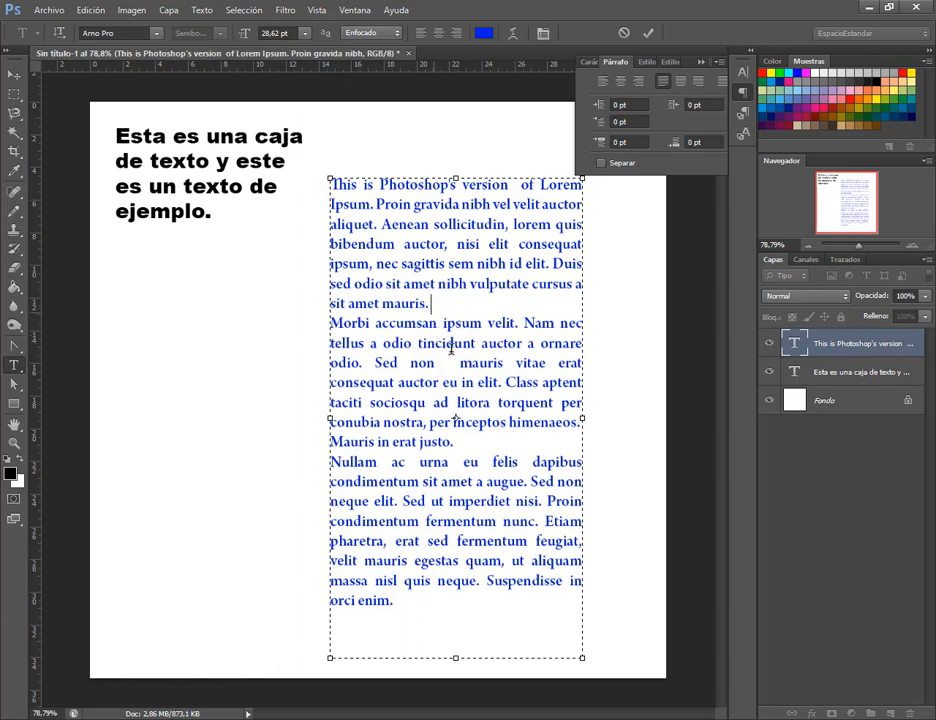
Set the space before the "Morbi accumsan" and "Mauris in erat justo." paragraphs to 2.75 pt.
left_click_drag(472, 443, 271, 315)
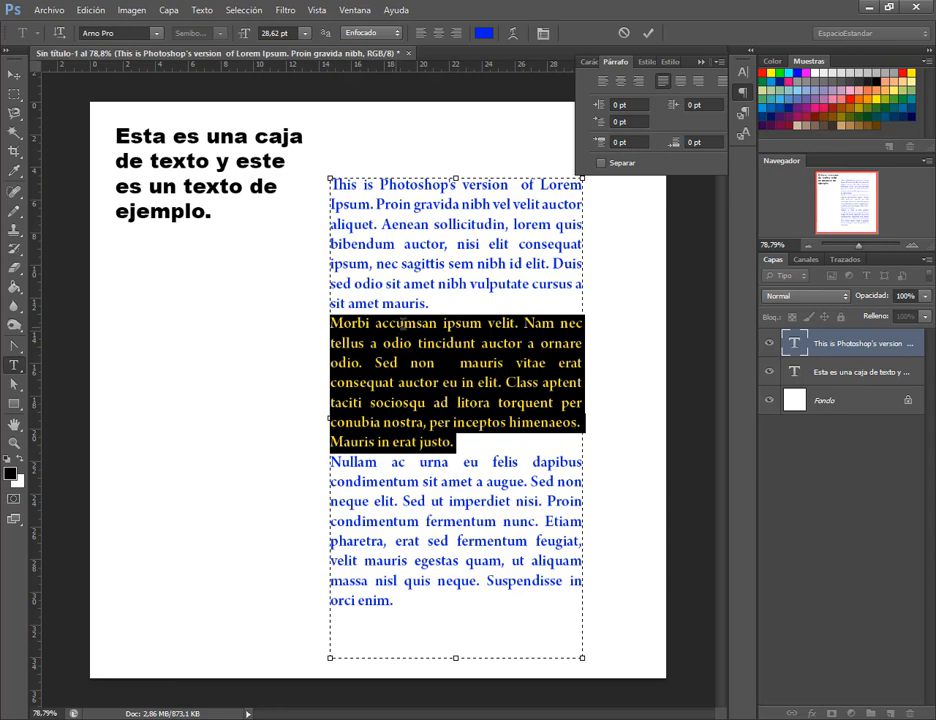
left_click_drag(599, 143, 673, 148)
left_click_drag(661, 151, 639, 153)
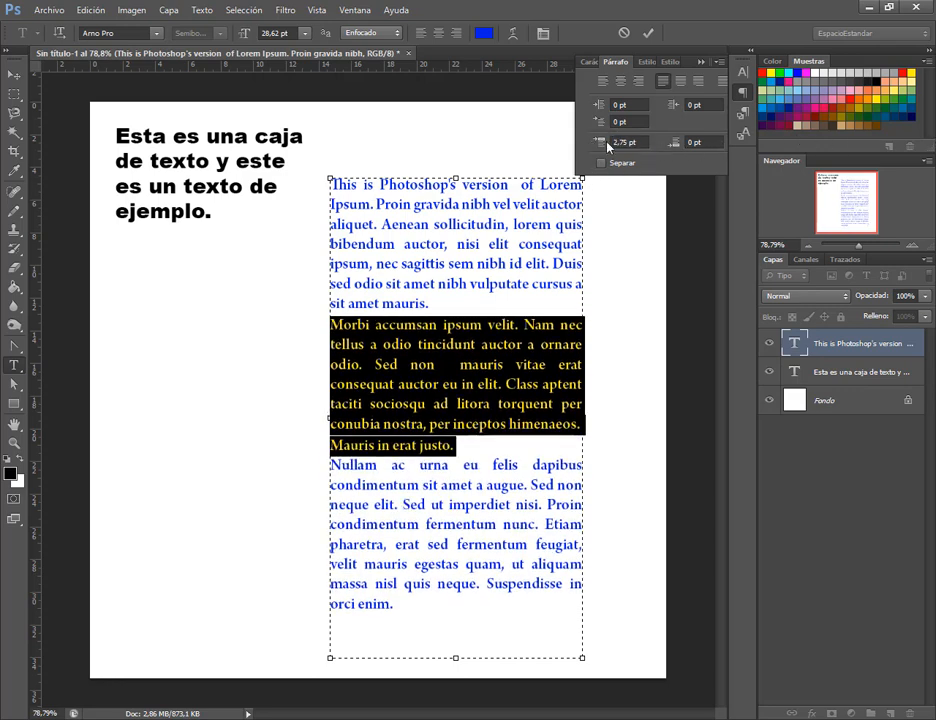
Set the baseline shift of the selected middle paragraphs to 16 pt.
left_click(588, 62)
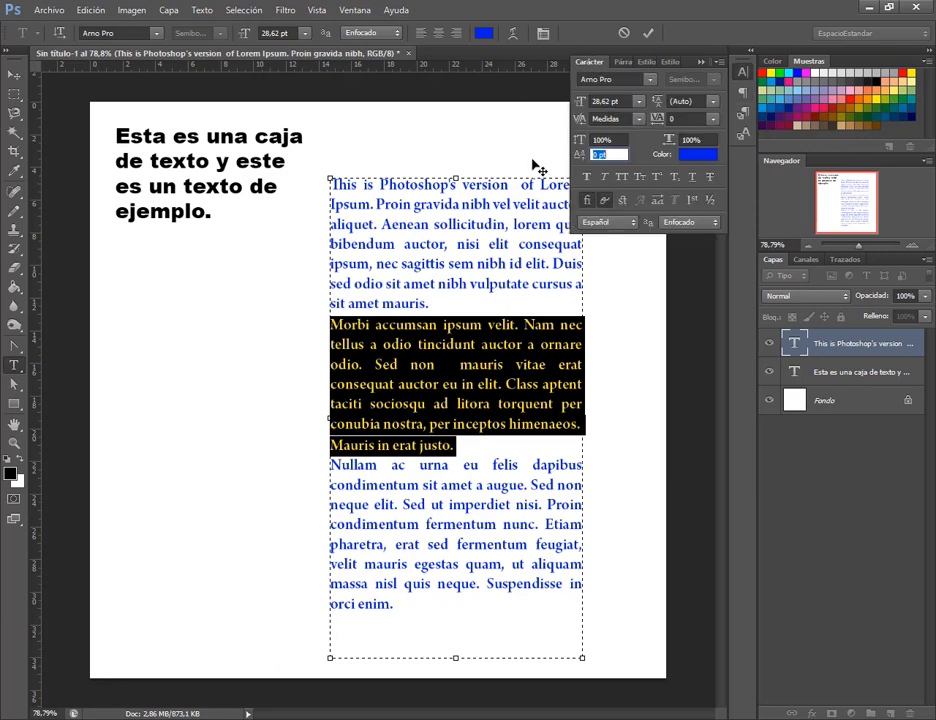
left_click(579, 156)
mouse_move(580, 156)
left_mouse_down()
mouse_move(638, 158)
mouse_move(596, 155)
left_mouse_up()
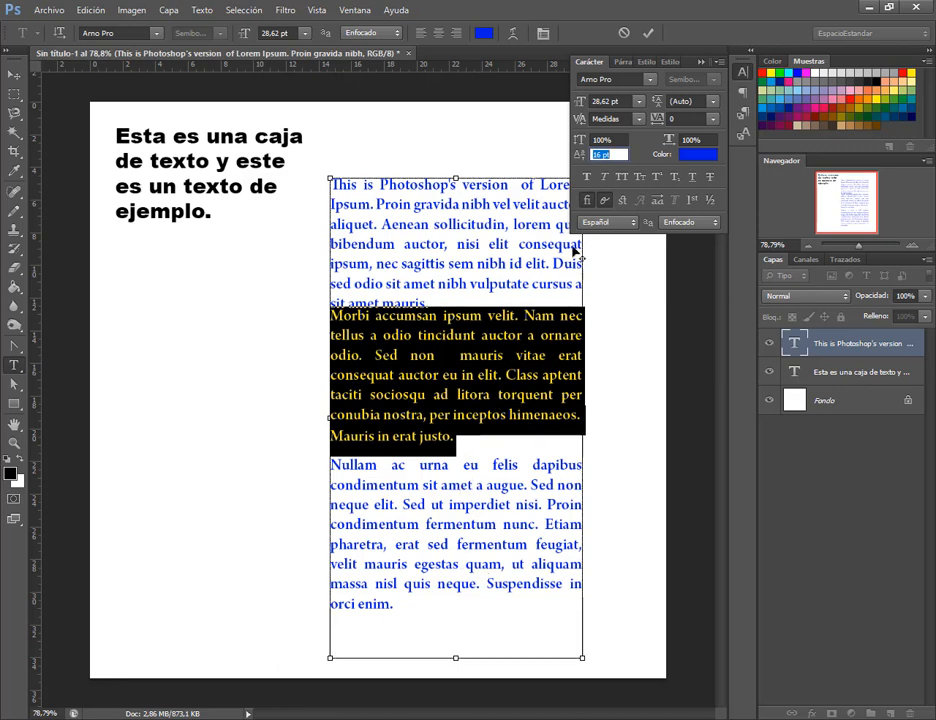
key("Return")
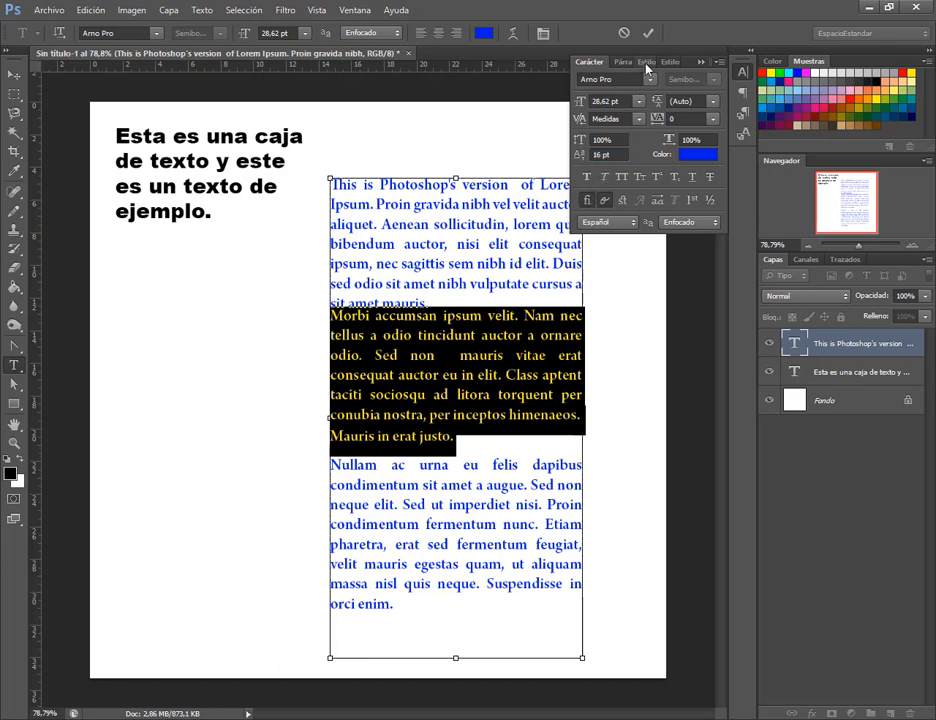
Increase the space before the selected middle paragraphs to 19.2 pt.
left_click(646, 62)
left_click(592, 63)
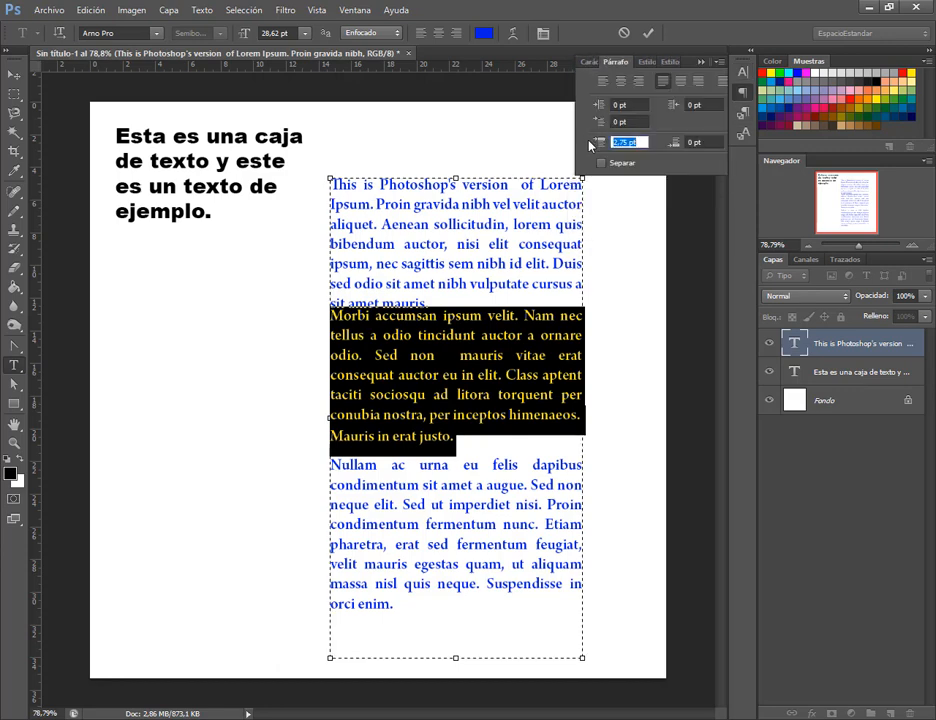
left_click_drag(601, 142, 770, 146)
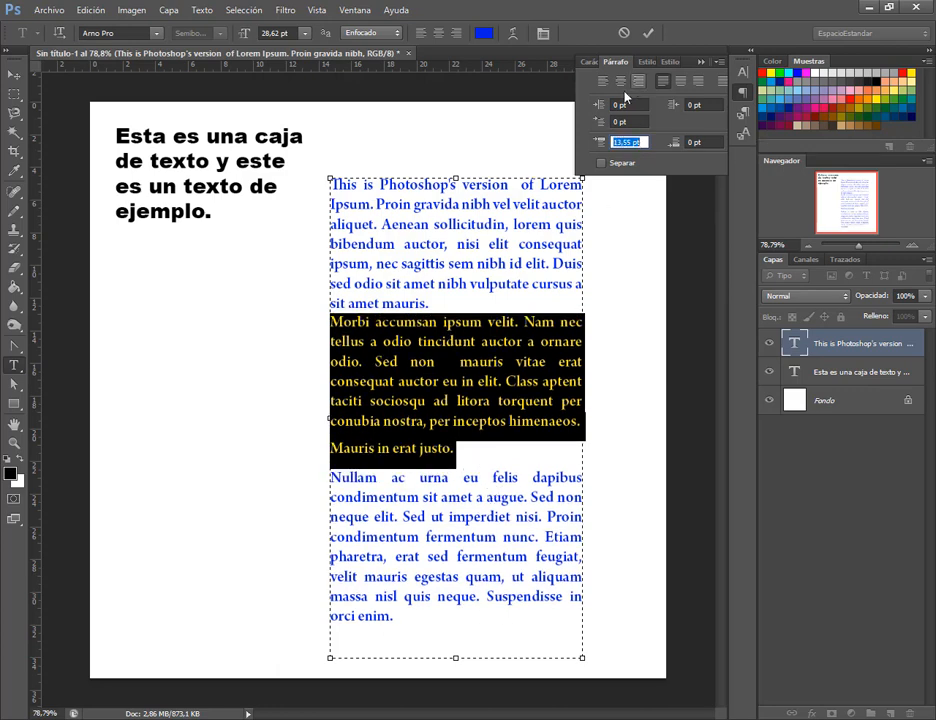
left_click_drag(601, 142, 681, 144)
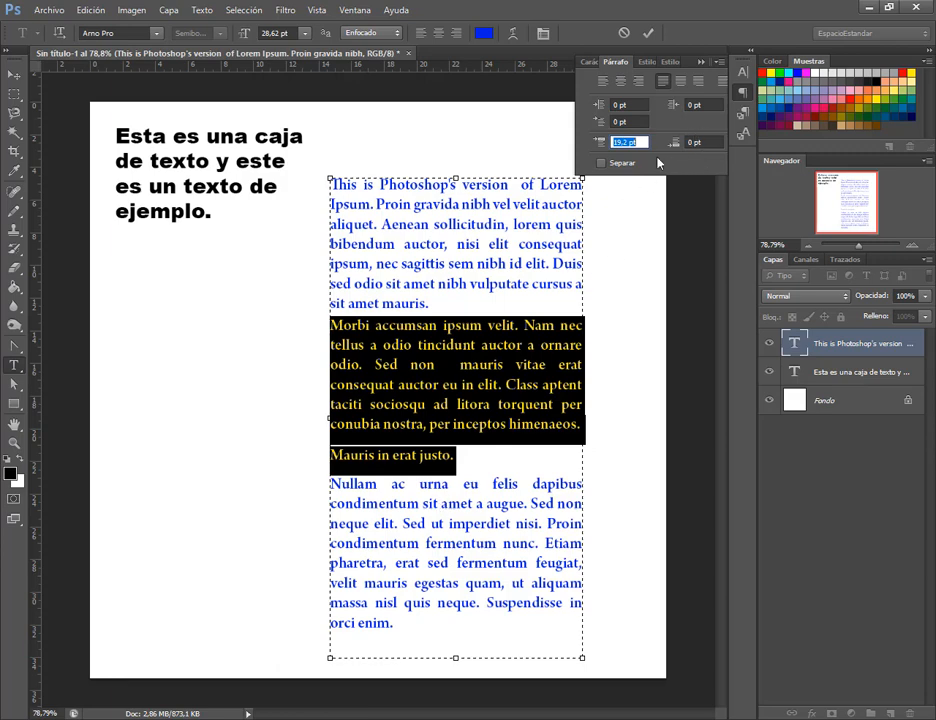
Set the space after the selected middle paragraphs to 20.95 pt.
left_click_drag(681, 145, 722, 146)
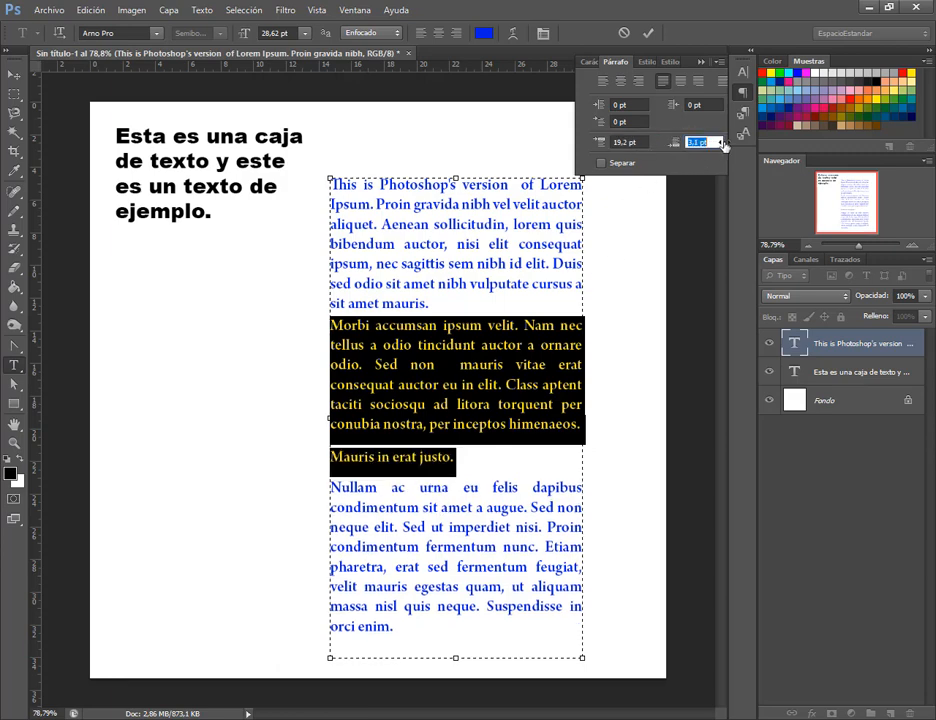
key("shift+Tab")
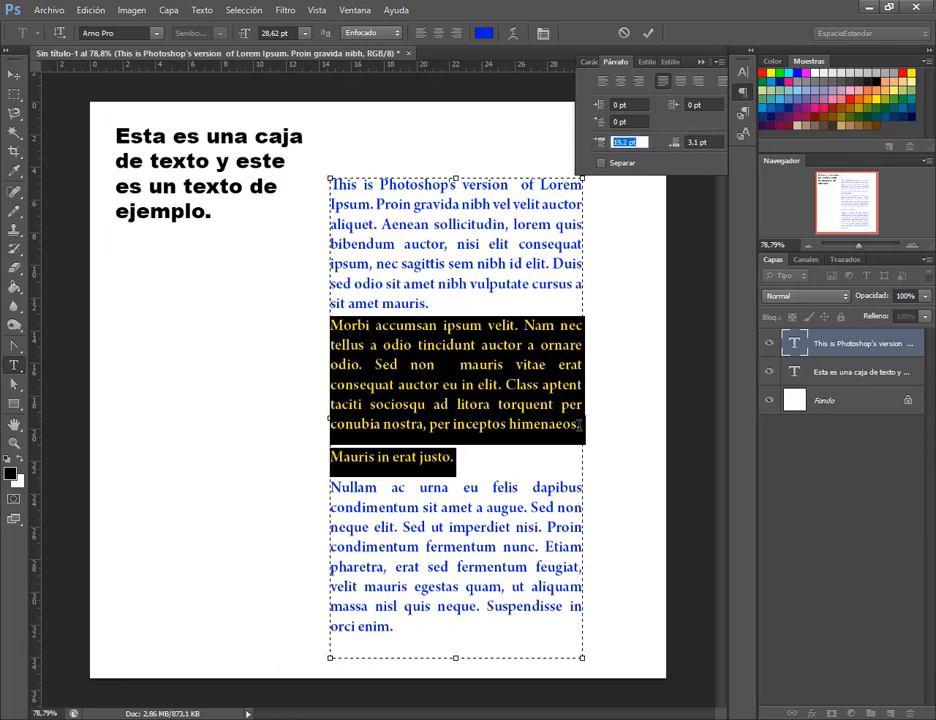
left_click_drag(677, 143, 931, 152)
key("shift+Tab")
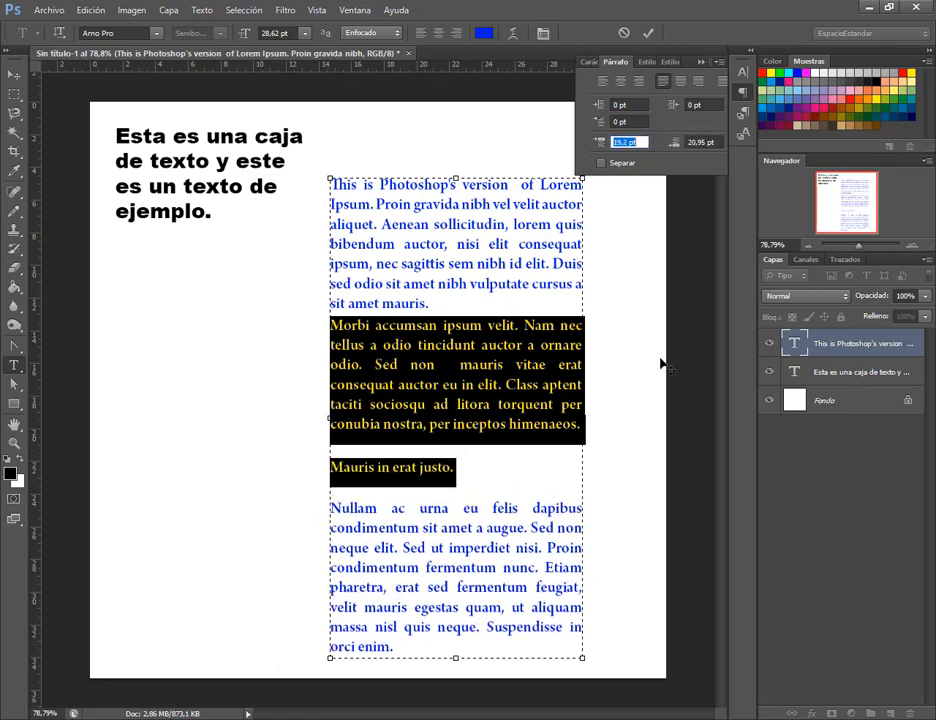
Delete the separate line "Mauris in erat justo." and its leftover empty line from the text block.
left_click(432, 452)
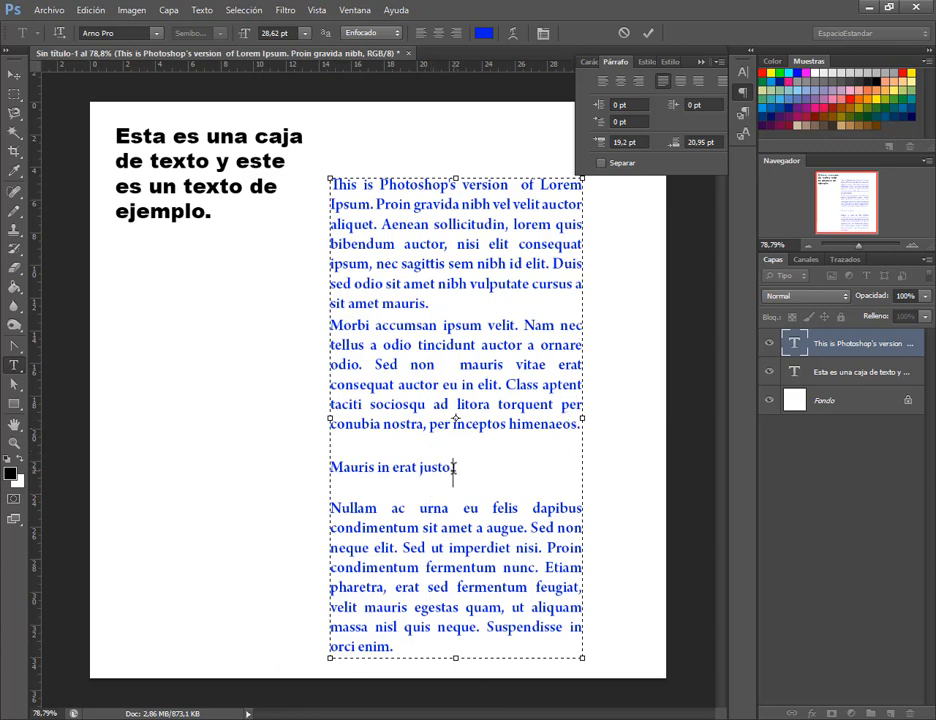
left_click_drag(455, 467, 311, 467)
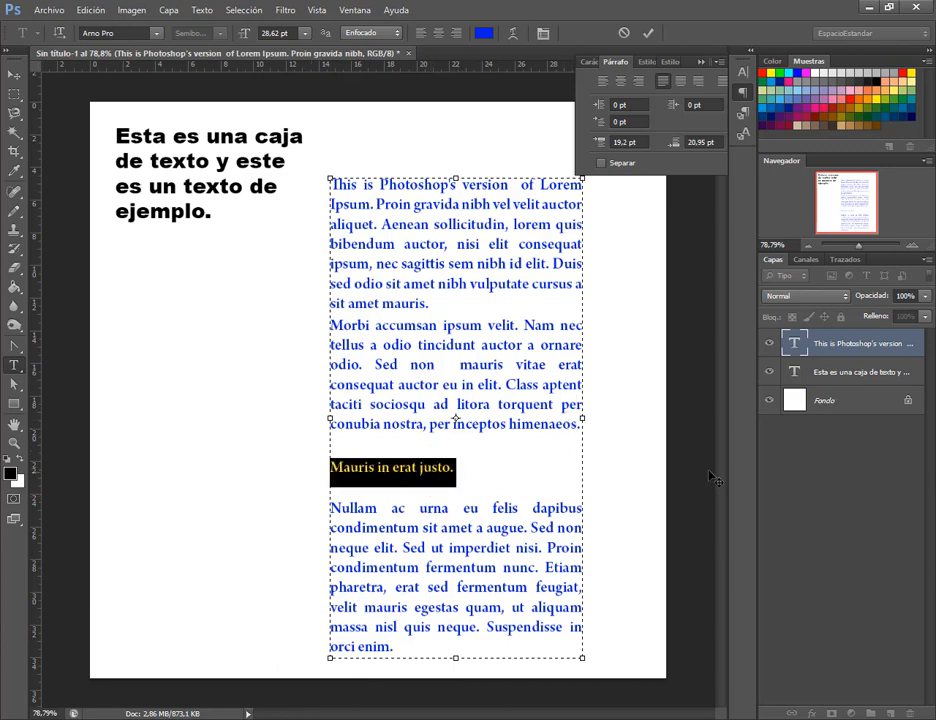
key("BackSpace")
key("BackSpace")
key("BackSpace")
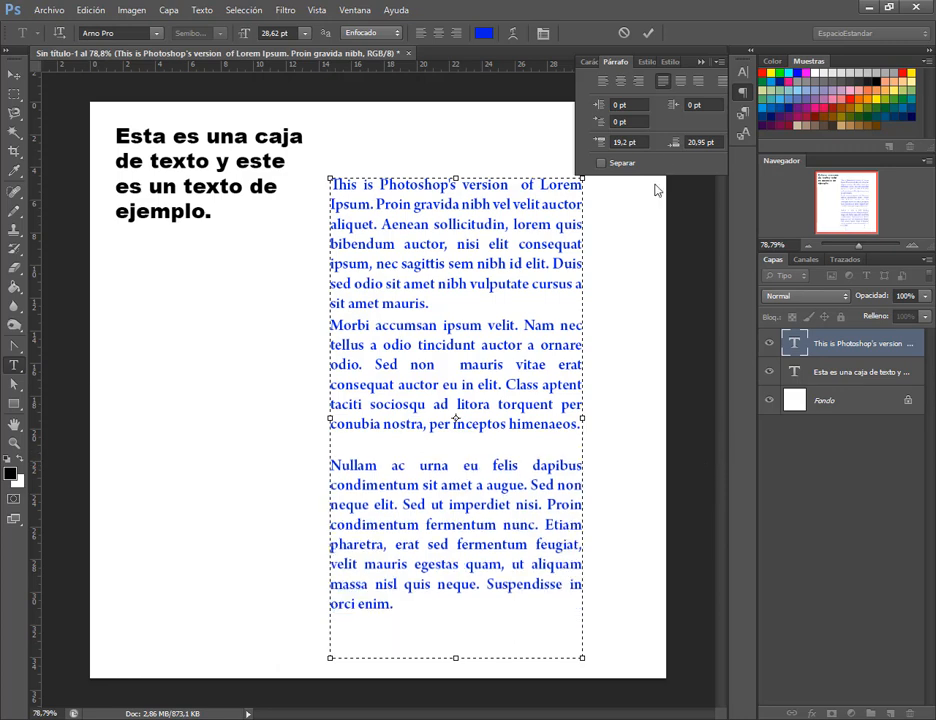
Reset the space before and after the "Morbi accumsan" paragraph to 0 pt.
left_click_drag(331, 303, 318, 324)
left_click(595, 430)
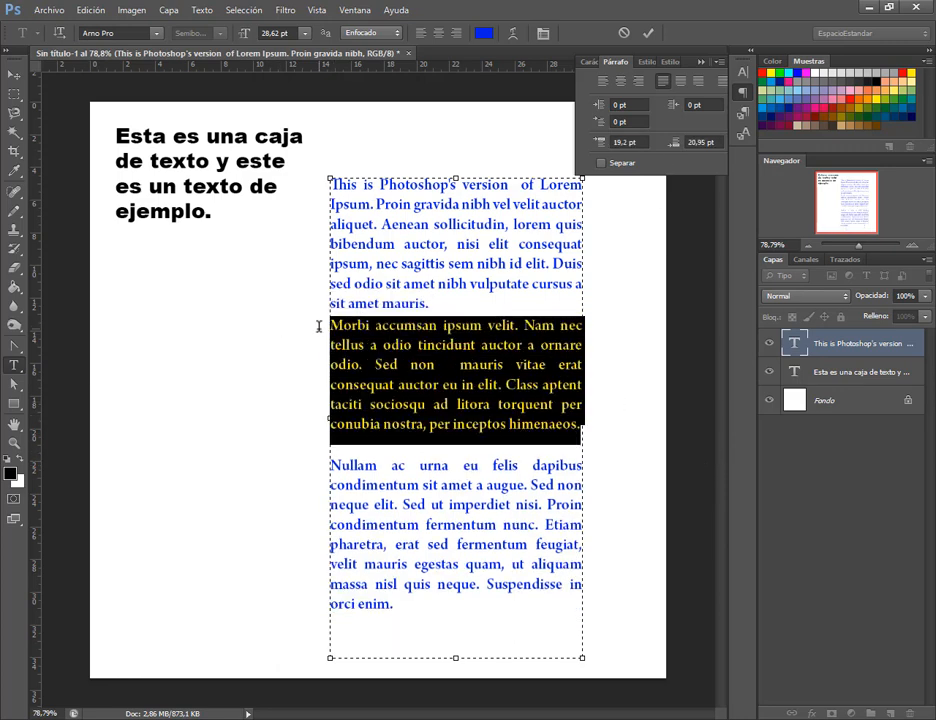
left_click_drag(674, 148, 364, 147)
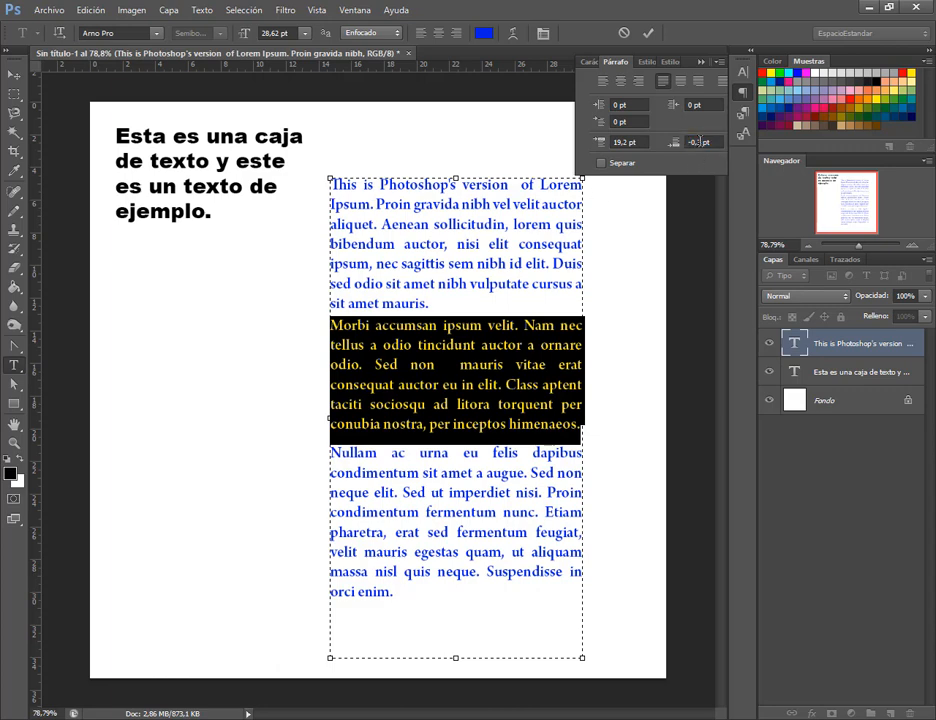
double_click(700, 142)
type("0")
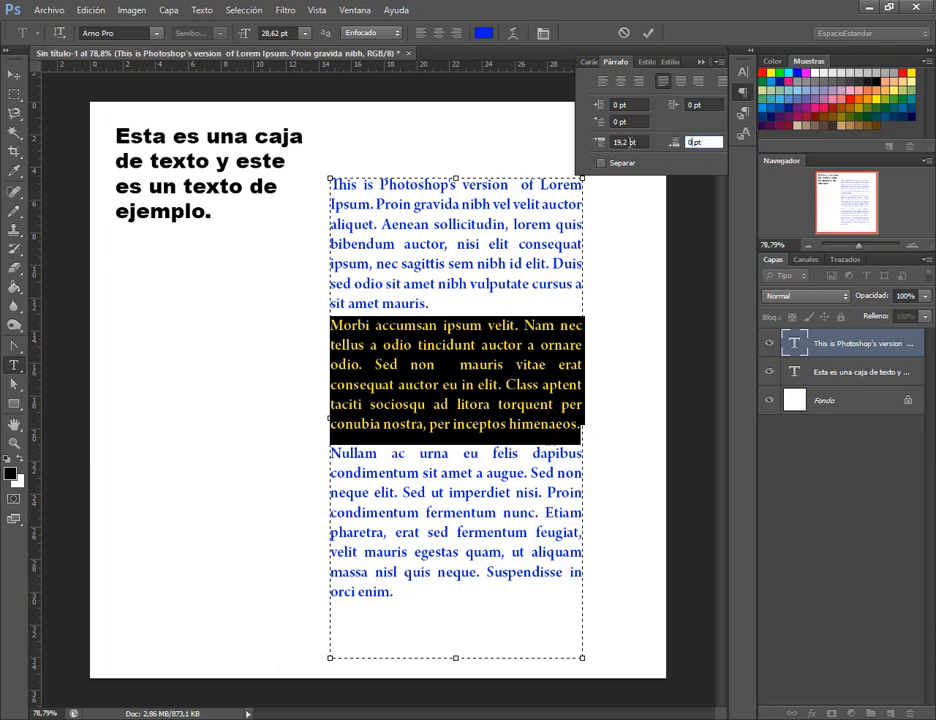
double_click(618, 142)
type("0")
key("Return")
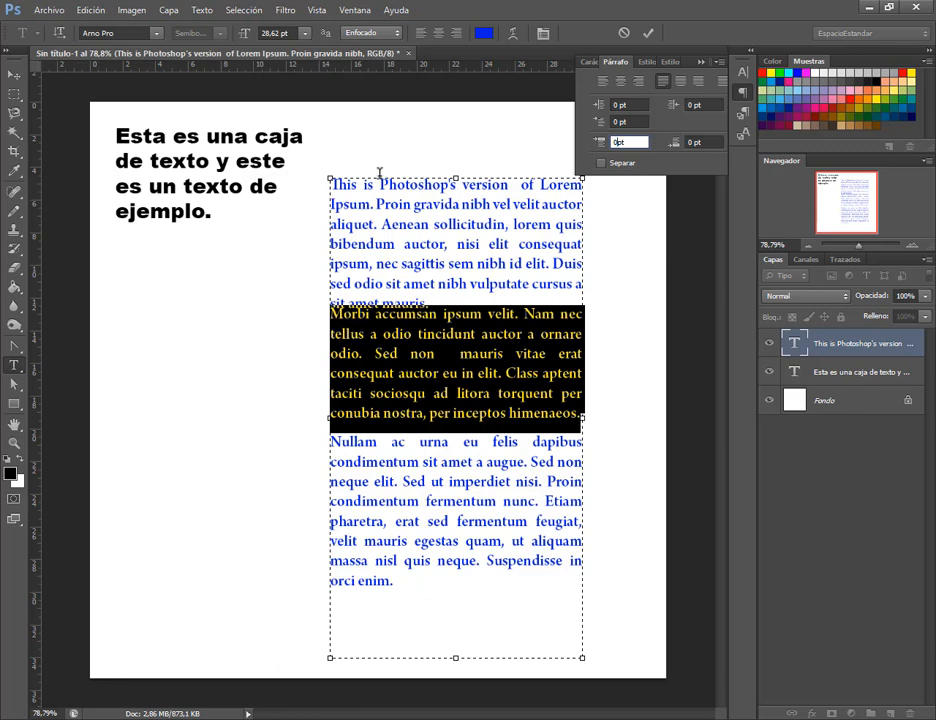
Delete both text layers so that only the Fondo background layer is left.
left_click(14, 76)
left_click_drag(444, 310, 293, 390)
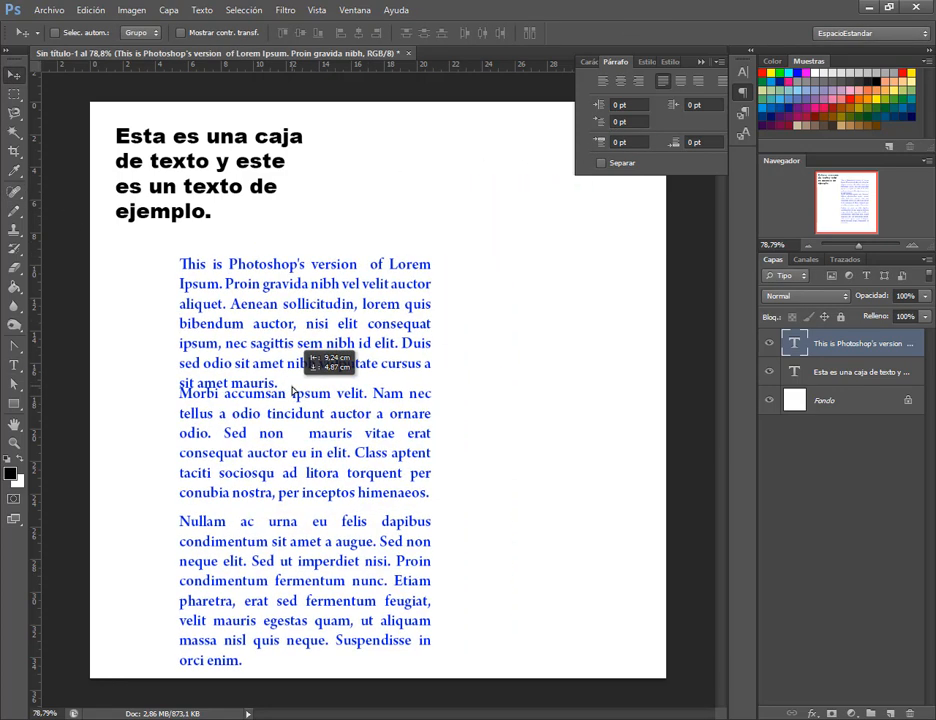
left_click_drag(780, 350, 909, 713)
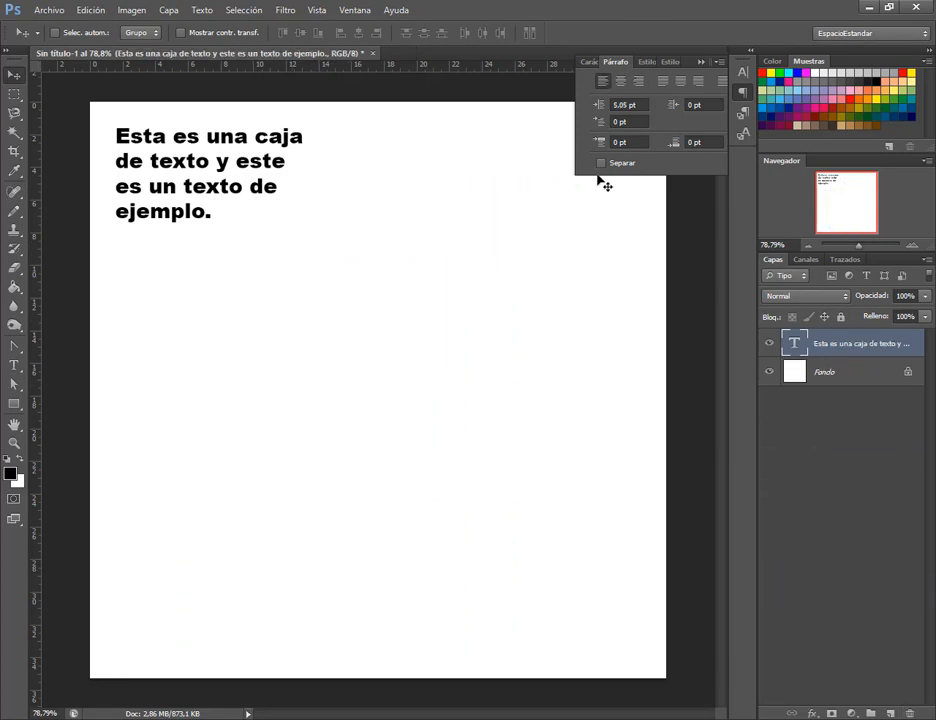
left_click_drag(866, 345, 909, 713)
left_click(593, 64)
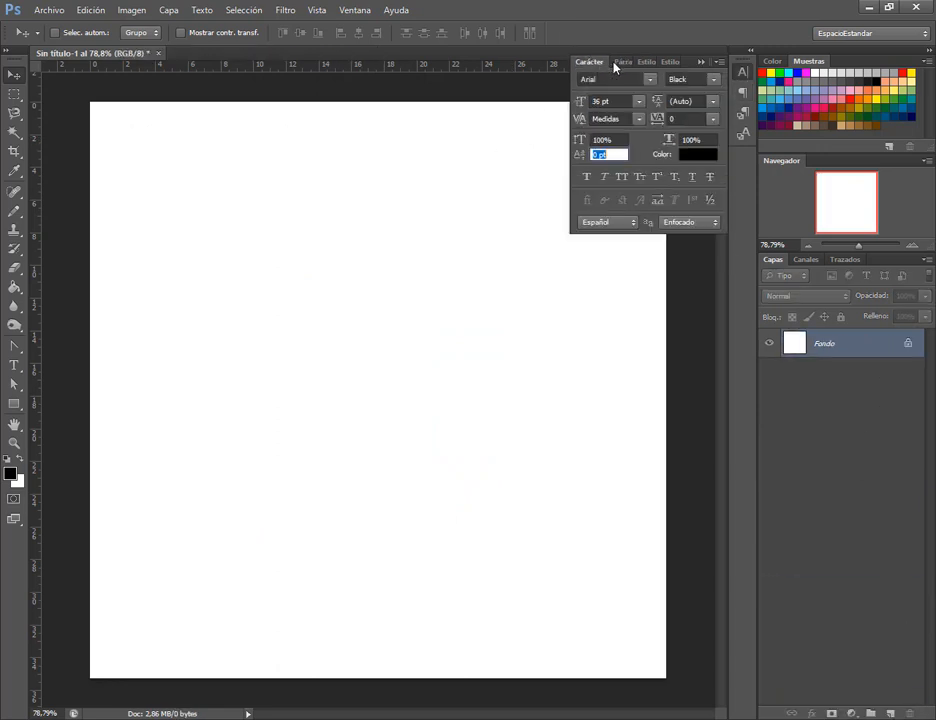
left_click(624, 63)
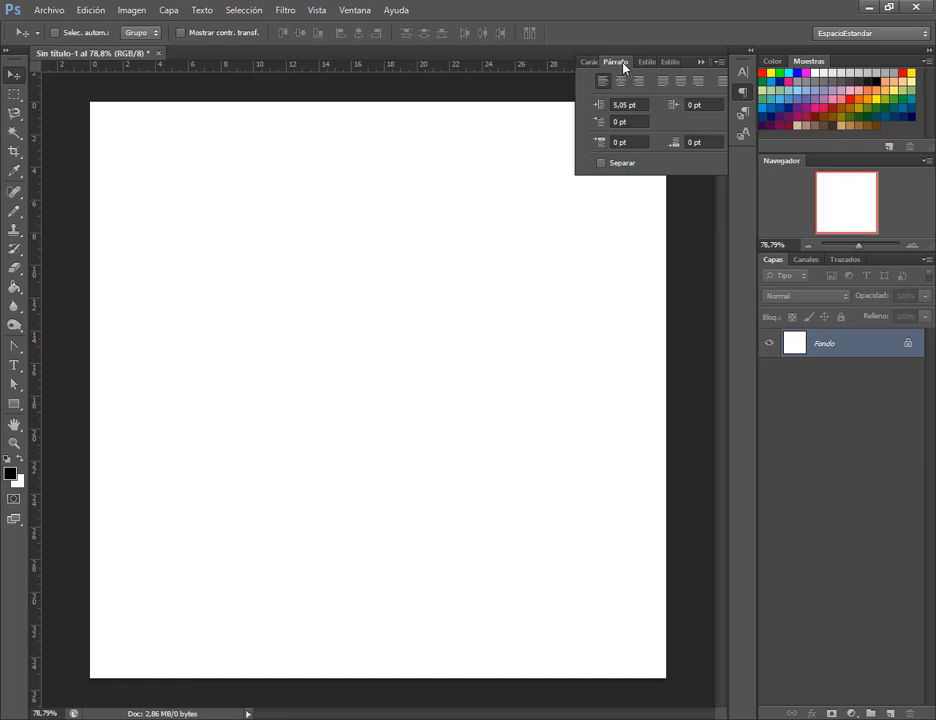
Create the horizontal point text "Texto artistico" in 36 pt Arial Black and move it into the upper part of the canvas.
left_click(15, 366)
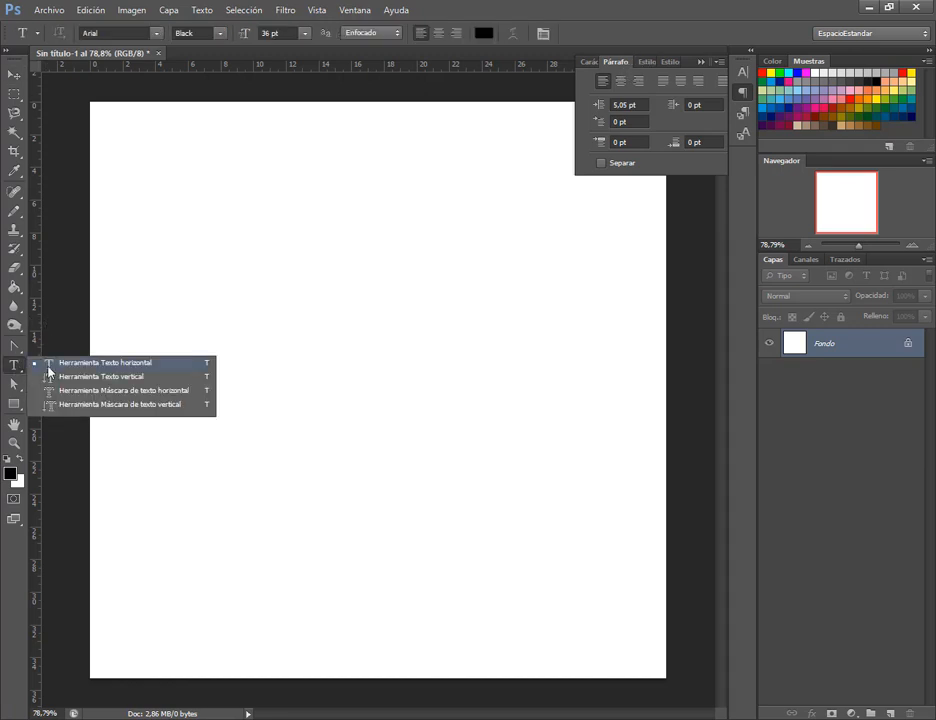
left_click(49, 364)
left_click(244, 305)
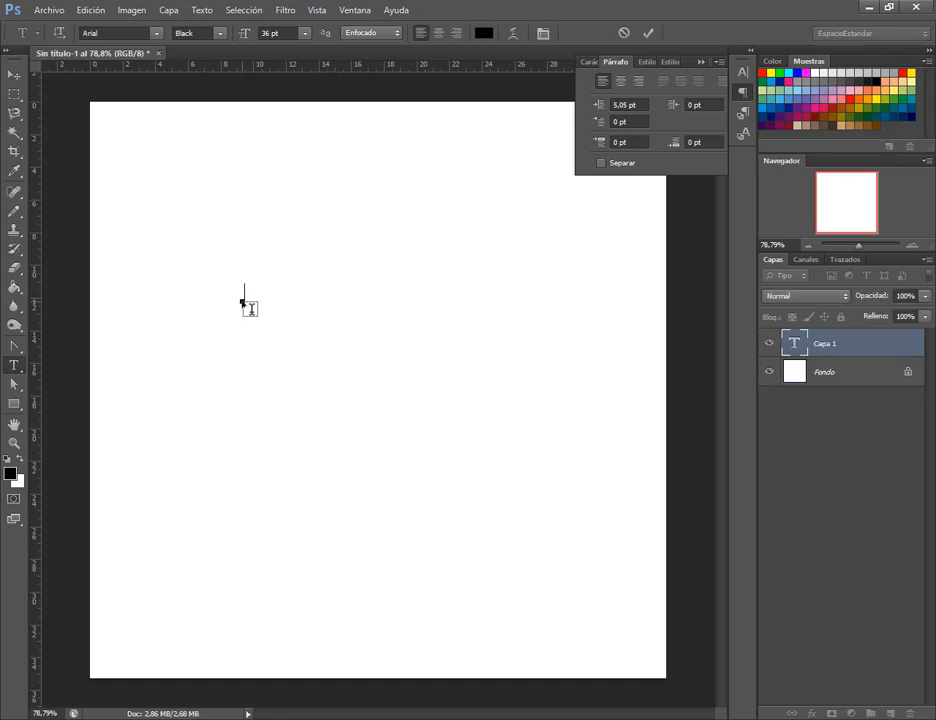
type("Texto artistic ")
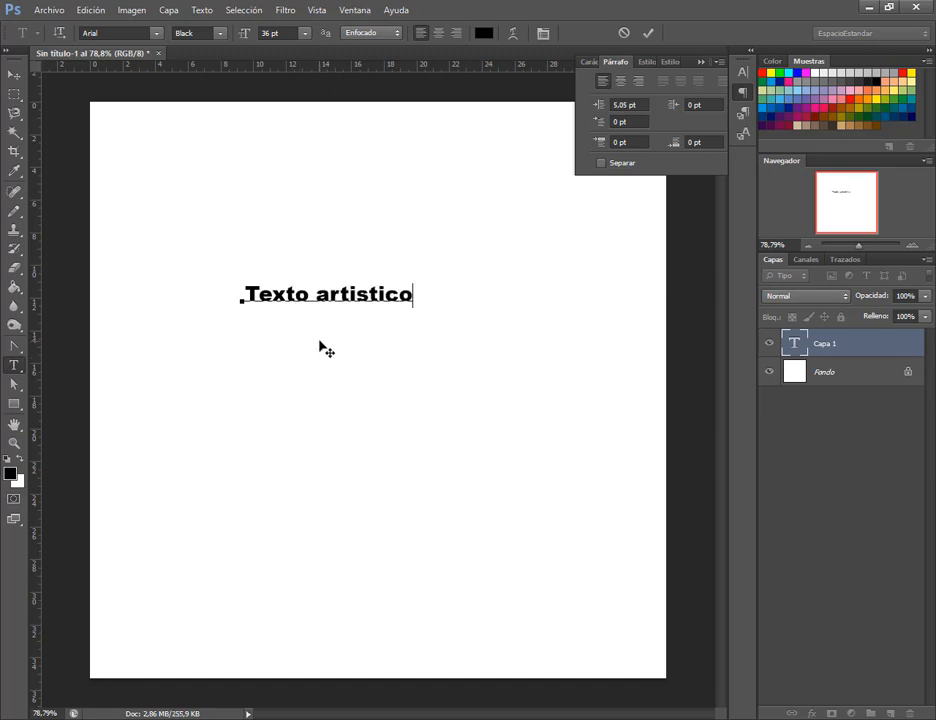
type("o")
left_click(14, 74)
left_click_drag(259, 295, 271, 232)
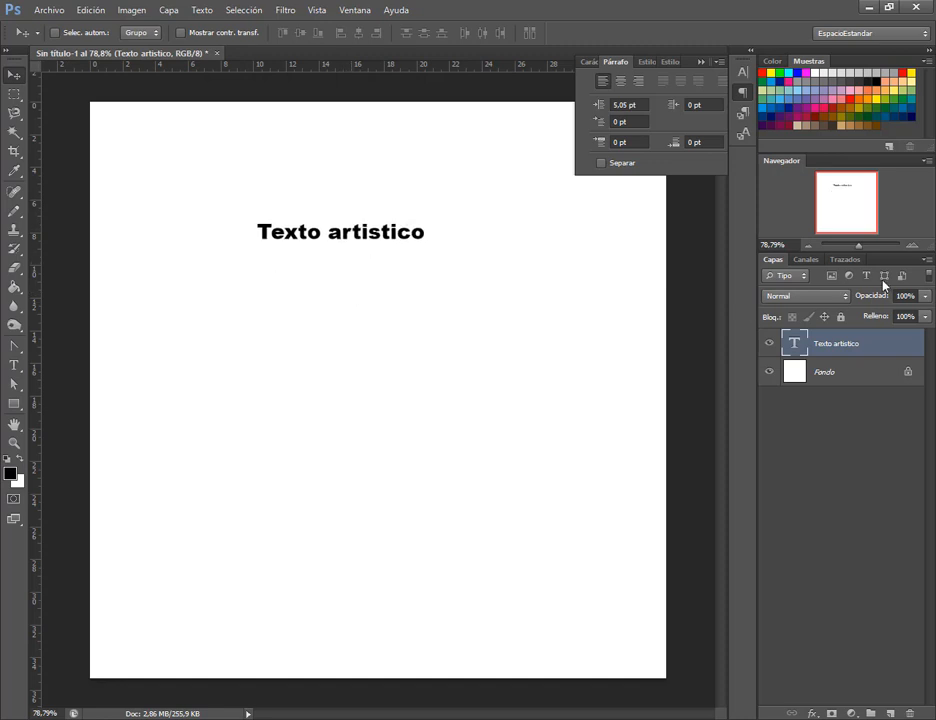
Apply the Arco warp style to the "Texto artistico" layer in the Deformar texto settings.
left_click(202, 10)
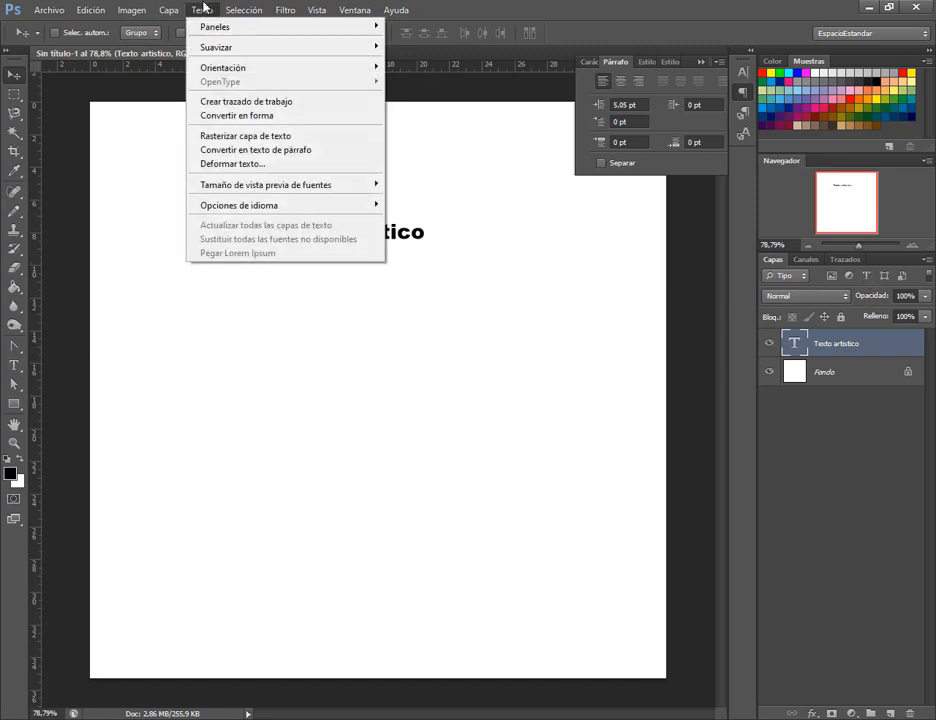
mouse_move(243, 10)
mouse_move(207, 10)
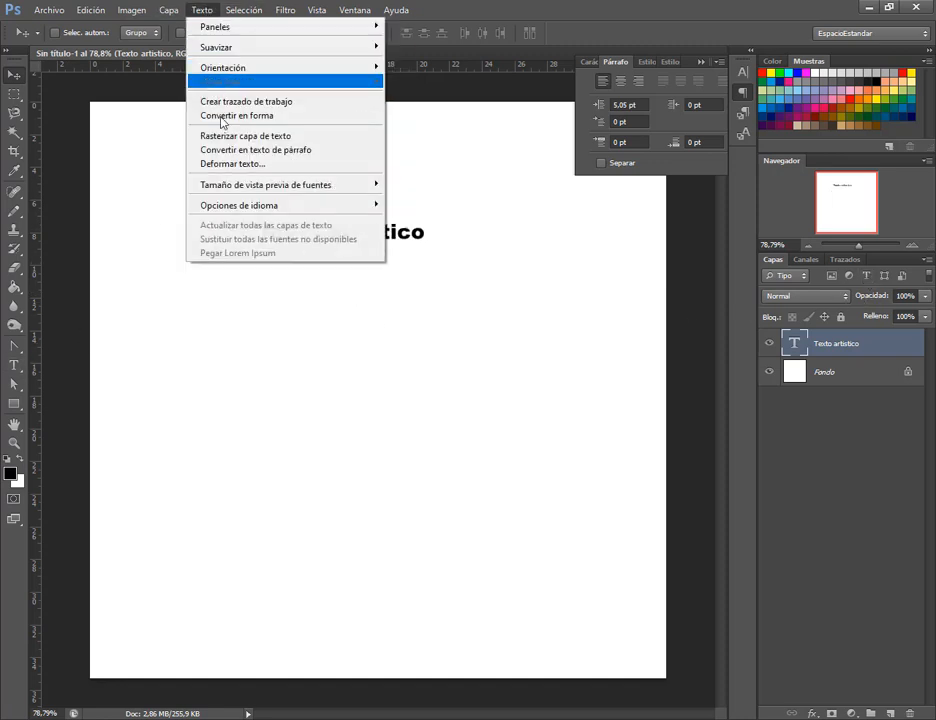
left_click(241, 165)
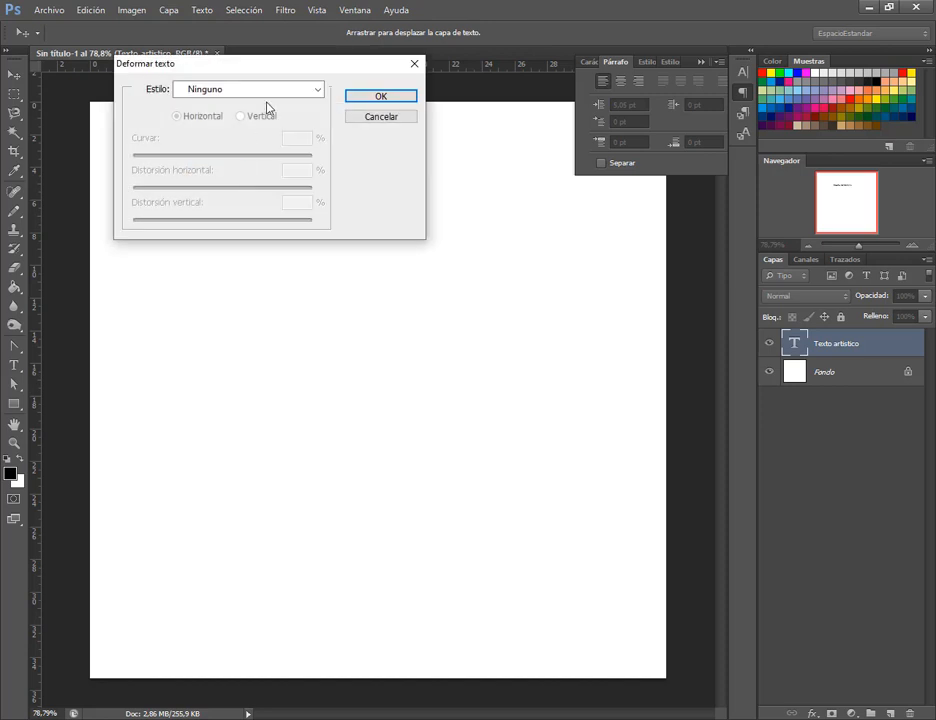
left_click_drag(279, 74, 387, 384)
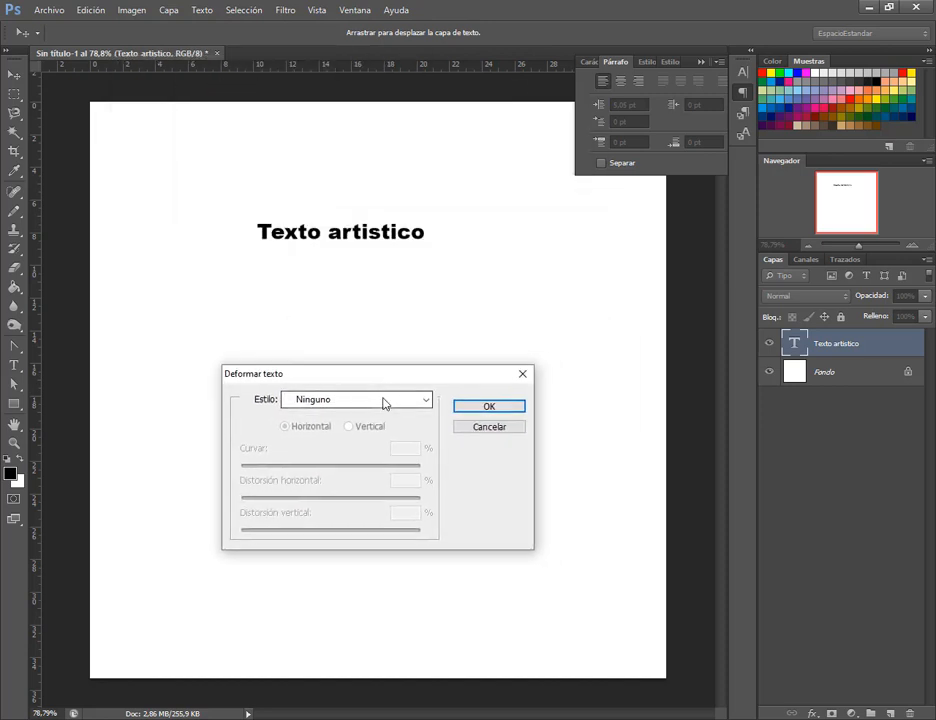
left_click(383, 401)
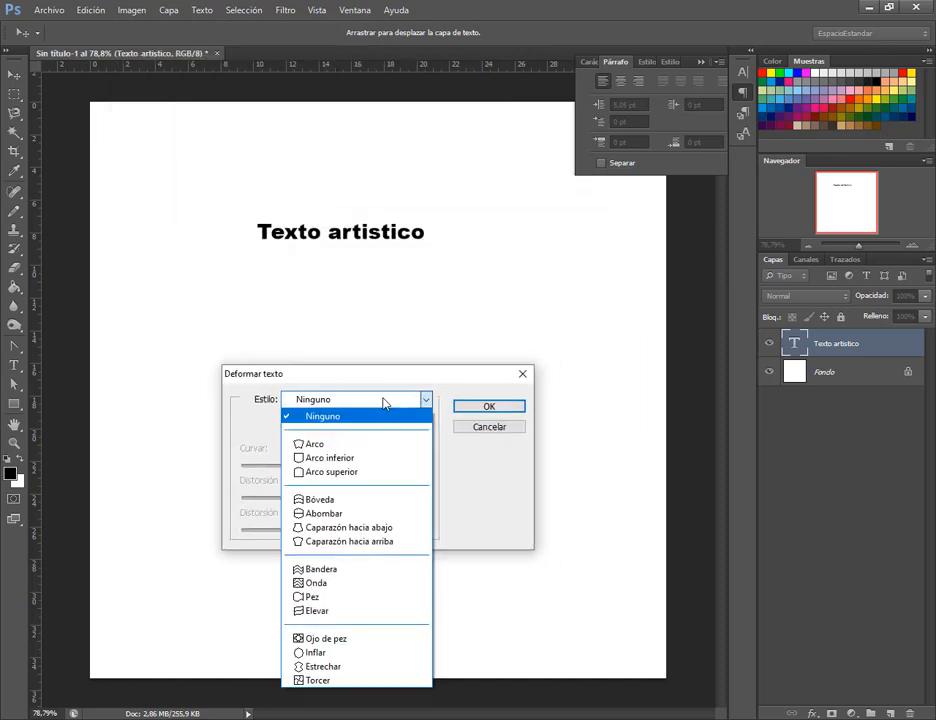
left_click(336, 443)
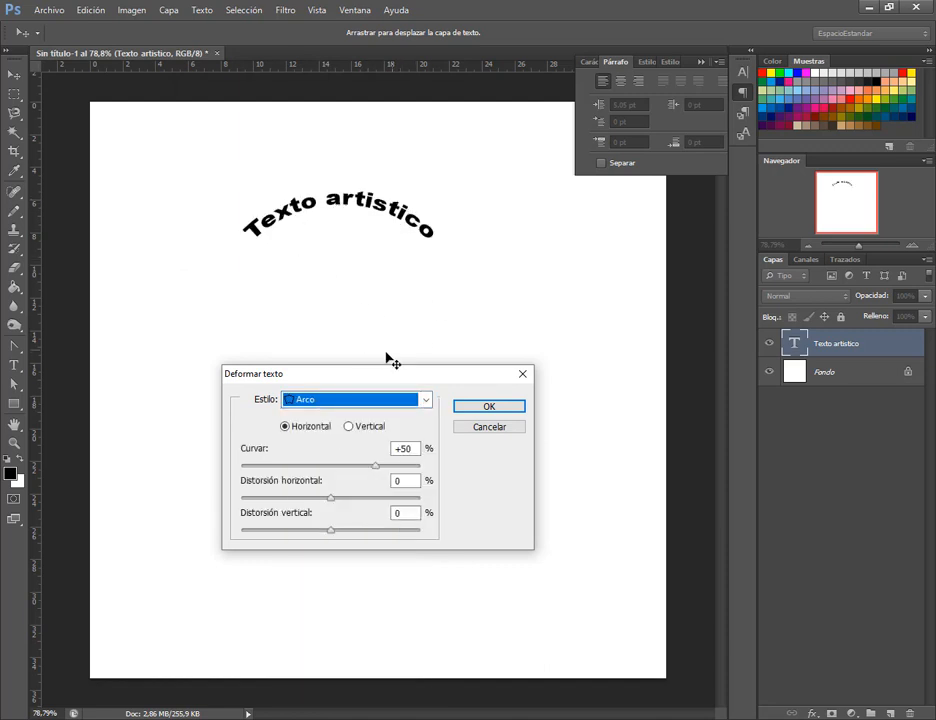
Preview the Bandera, Pez, Elevar and Inflar warp styles on the text and return to Arco.
left_click(349, 401)
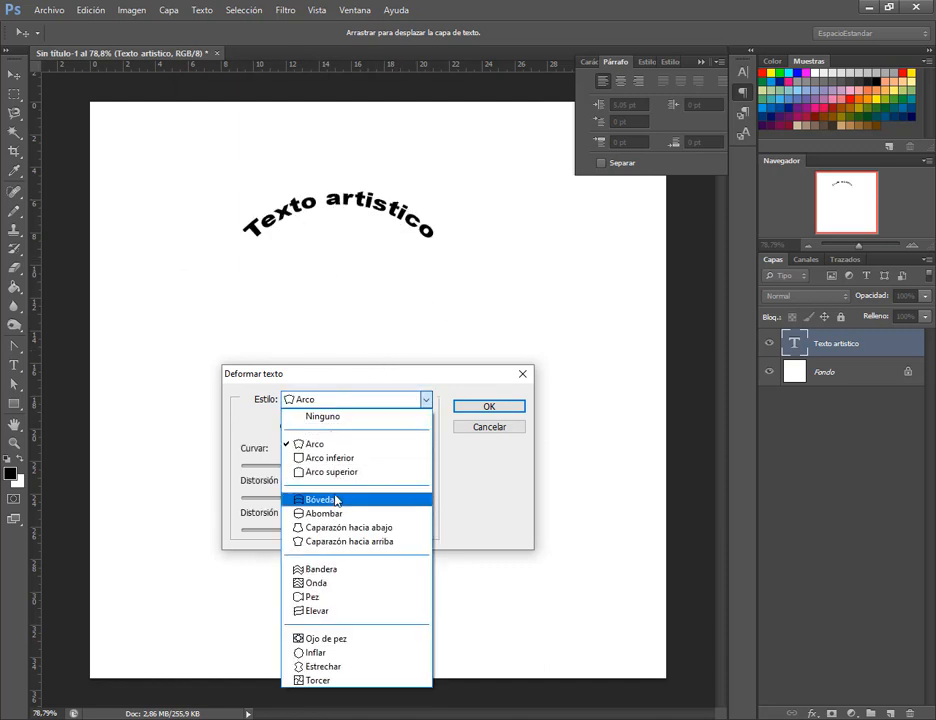
left_click(320, 569)
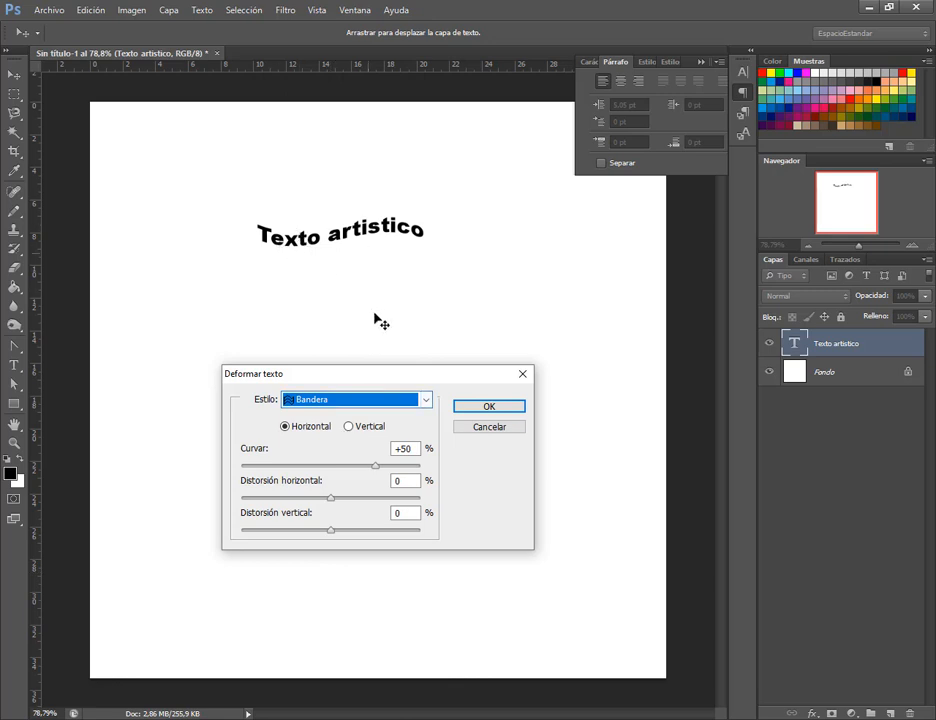
left_click(367, 406)
left_click(327, 598)
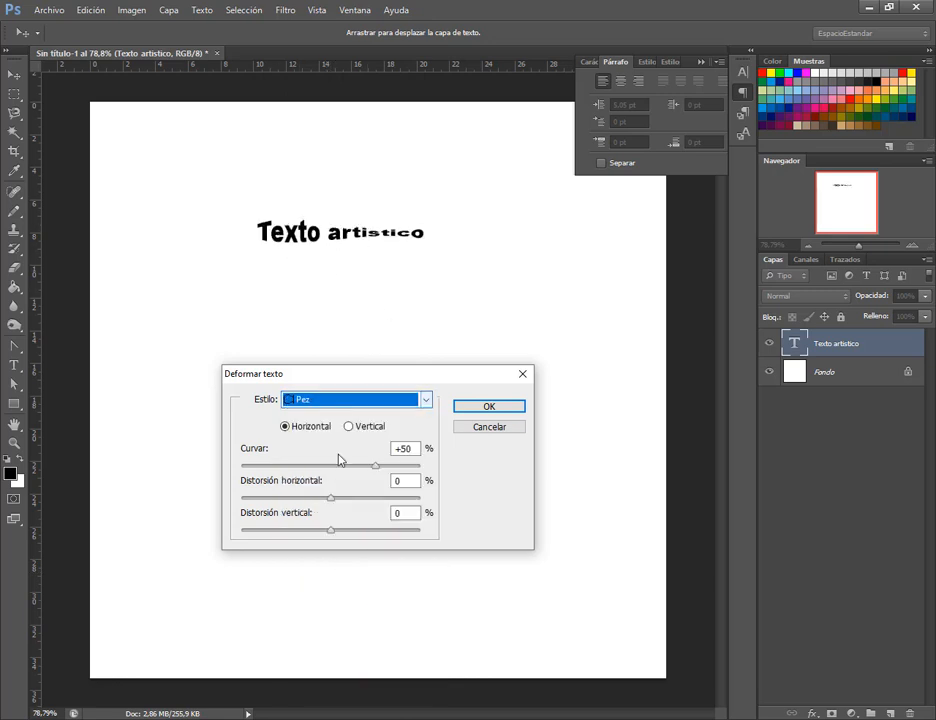
left_click(348, 406)
left_click(359, 612)
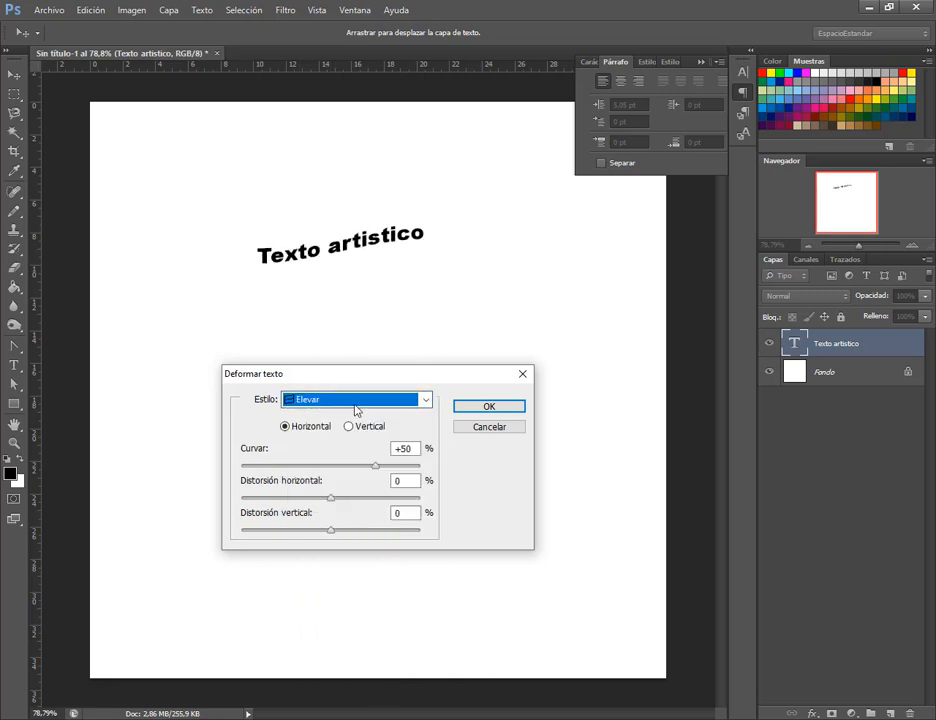
left_click(355, 409)
left_click(314, 653)
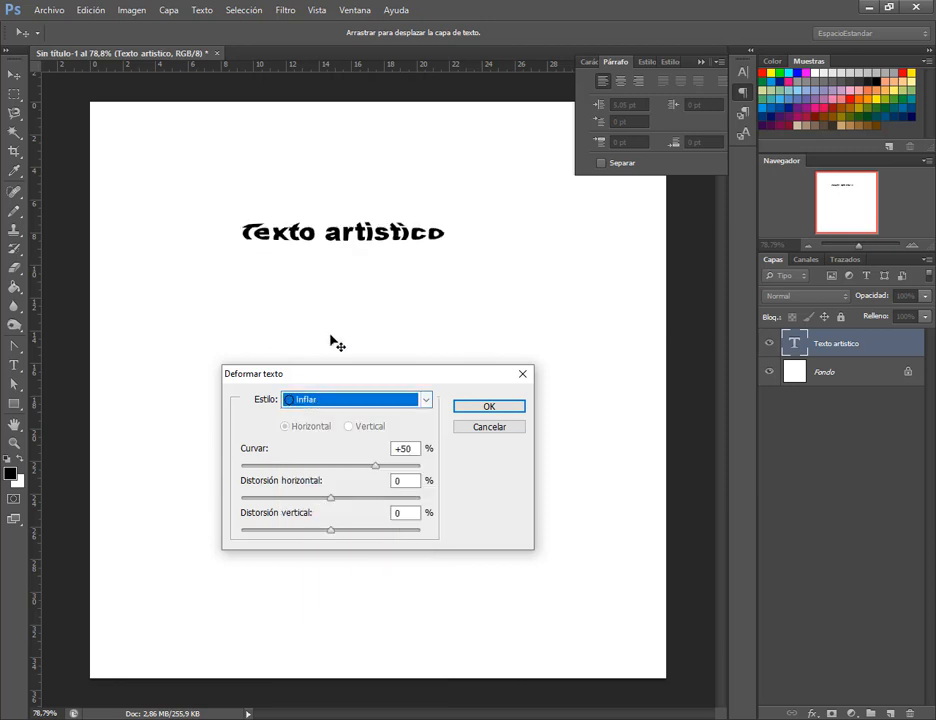
left_click(338, 406)
left_click(316, 444)
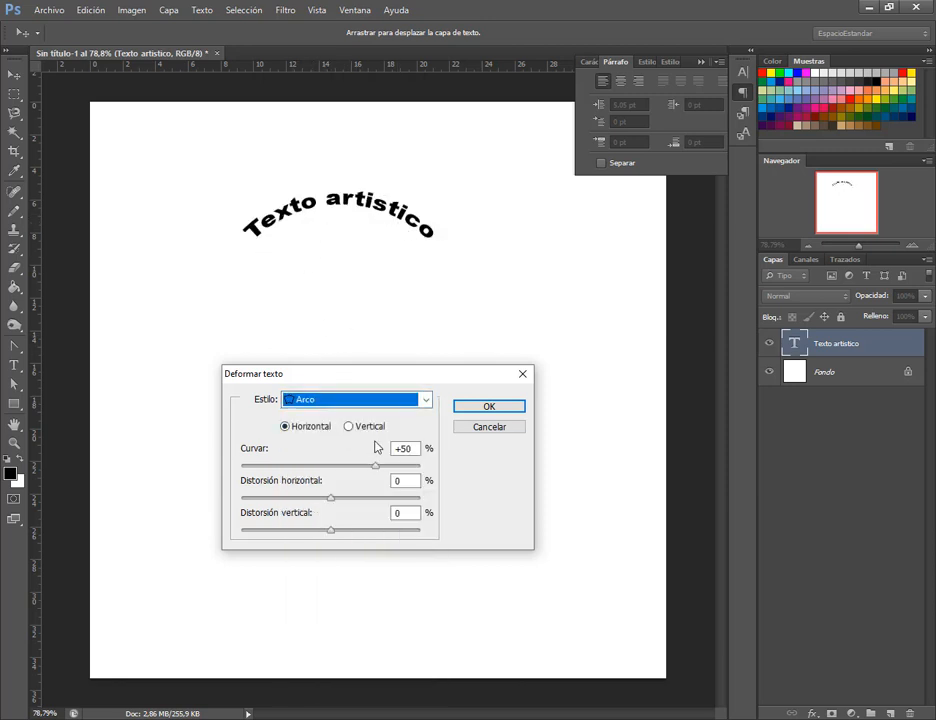
Try a bend of +59% on the Arco warp and reduce it to +31%.
left_click_drag(234, 436, 436, 542)
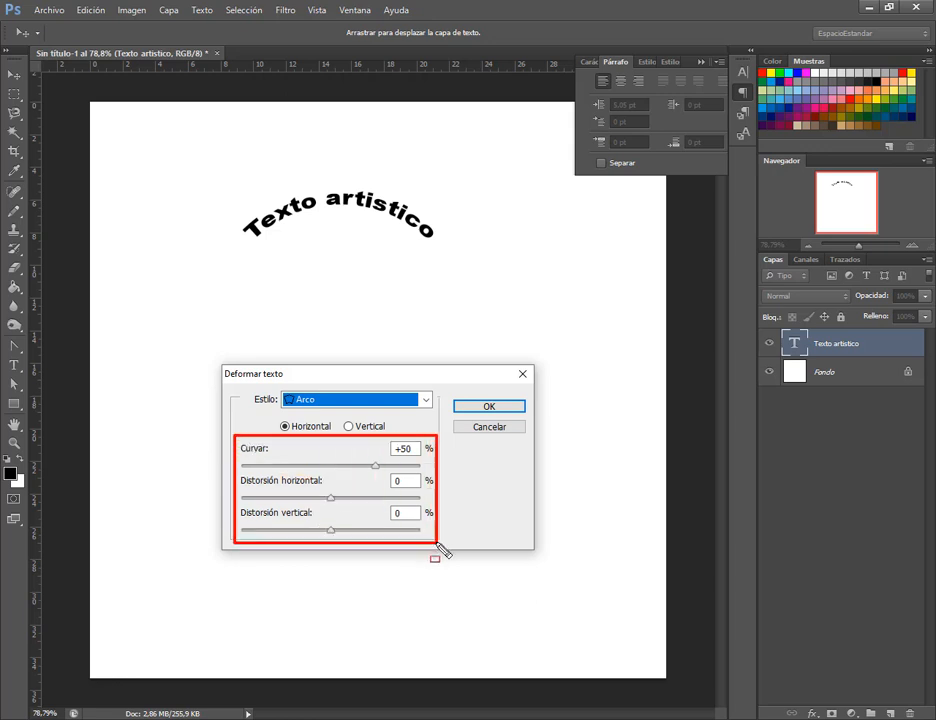
key("Escape")
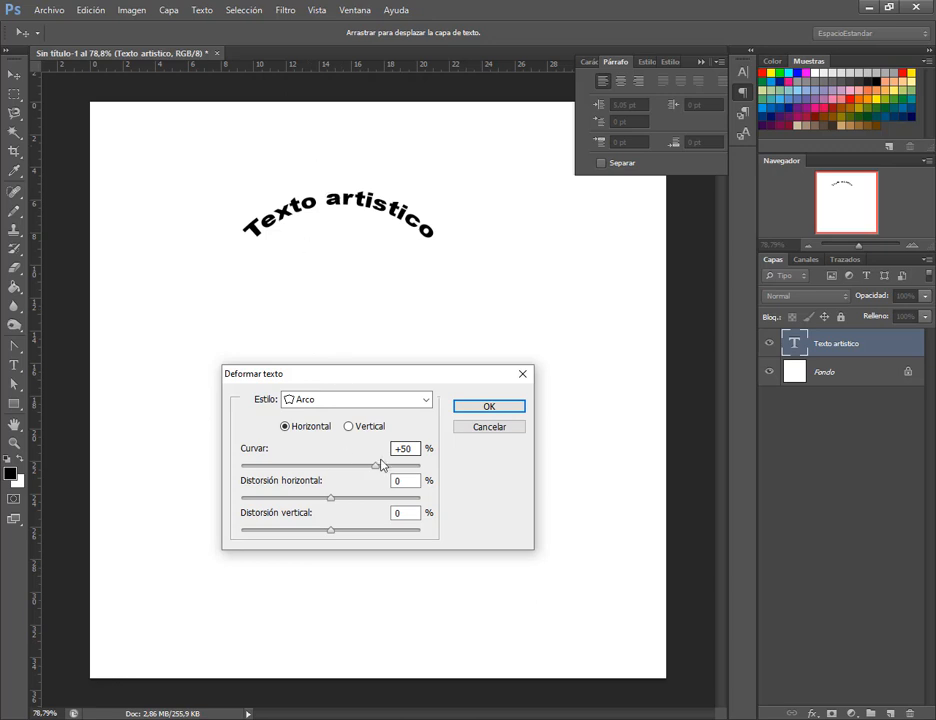
left_click_drag(376, 470, 384, 468)
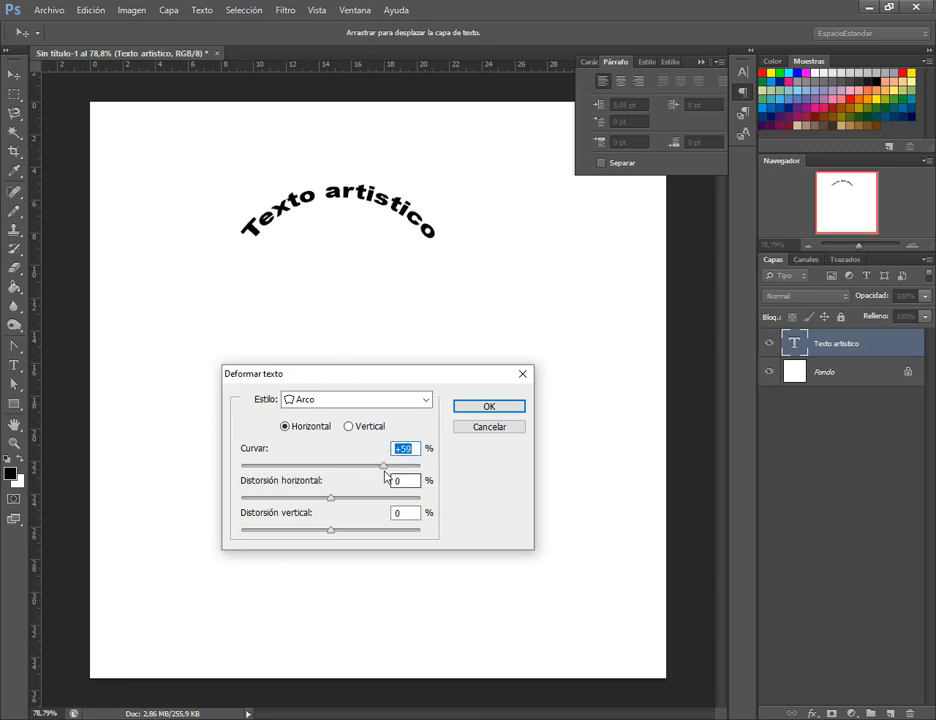
left_click_drag(386, 470, 360, 474)
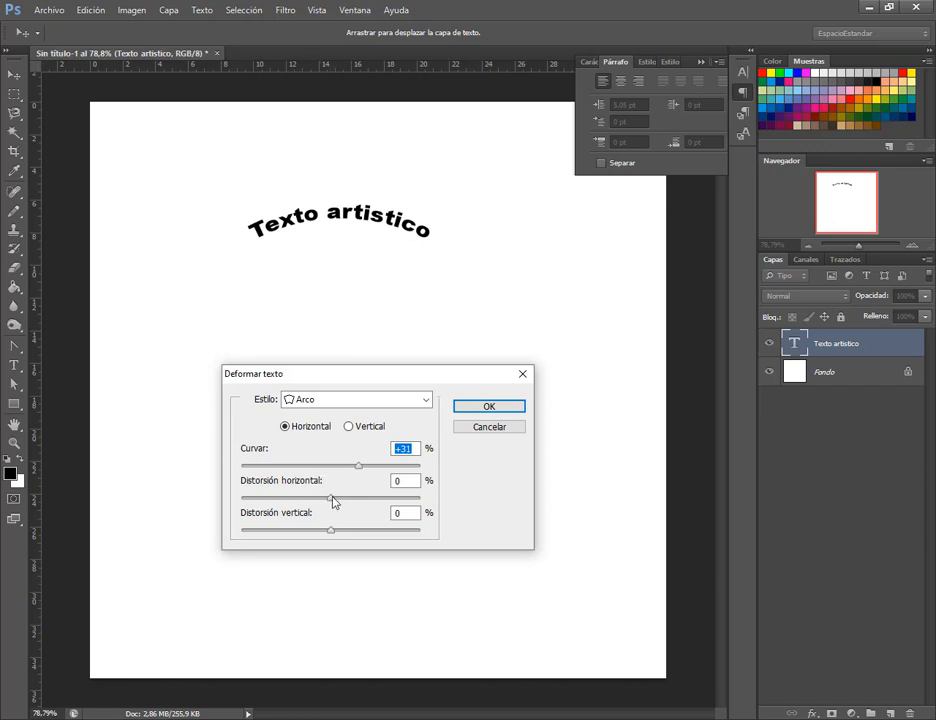
Try a horizontal distortion of -82% and vertical distortions of -71% and +30%, bringing them back to 0% and -2%.
left_click_drag(331, 500, 258, 501)
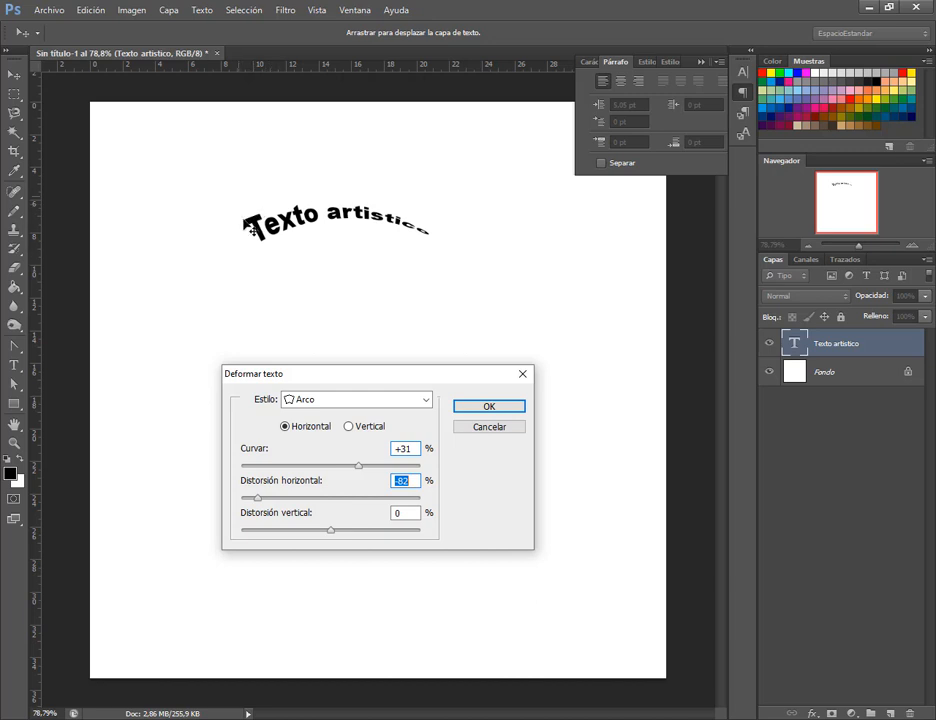
left_click_drag(259, 499, 282, 540)
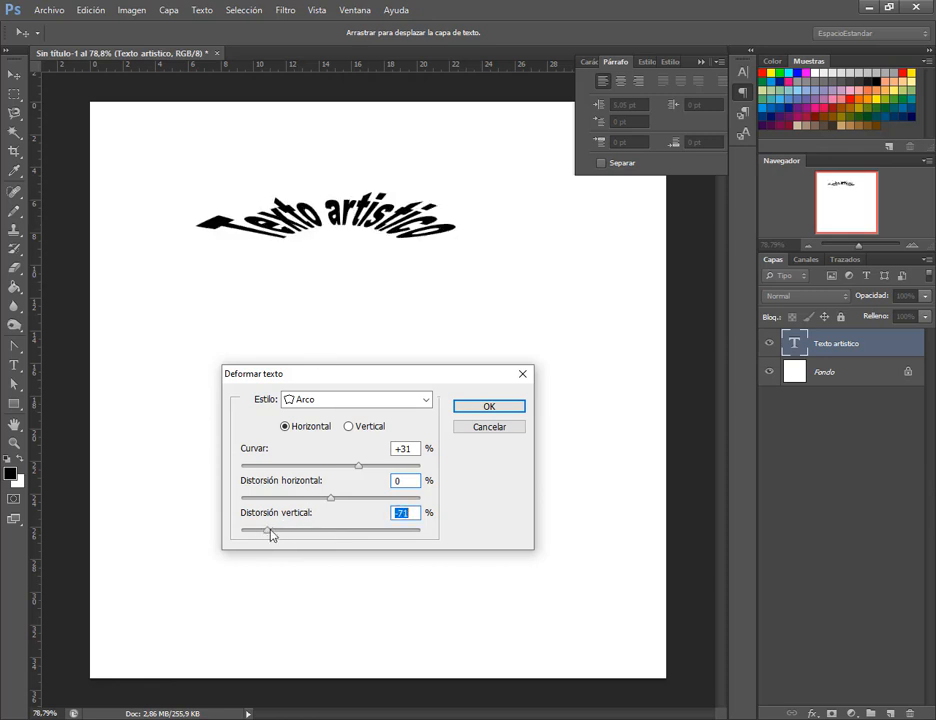
left_click_drag(271, 536, 359, 537)
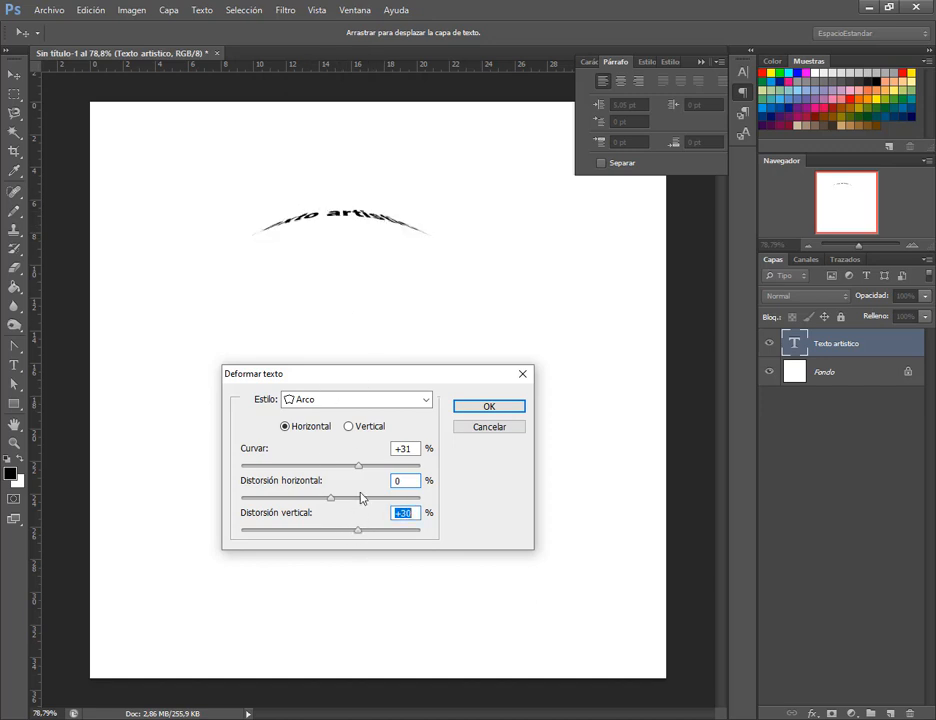
left_click_drag(359, 537, 328, 539)
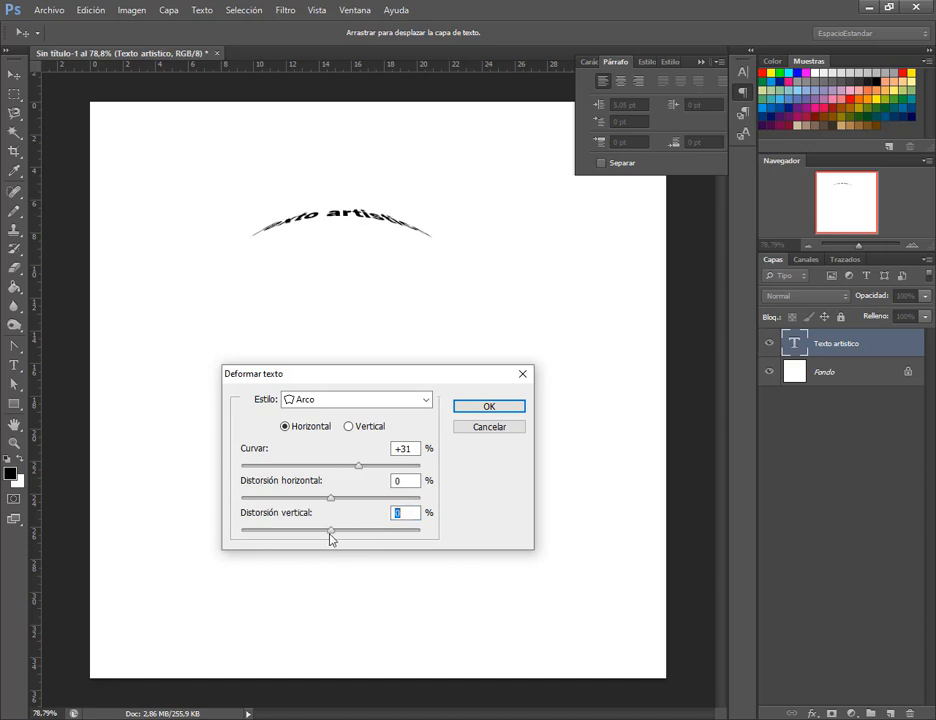
Try the vertical warp orientation with -1% bend, -1% horizontal distortion and -51% vertical distortion.
left_click(296, 430)
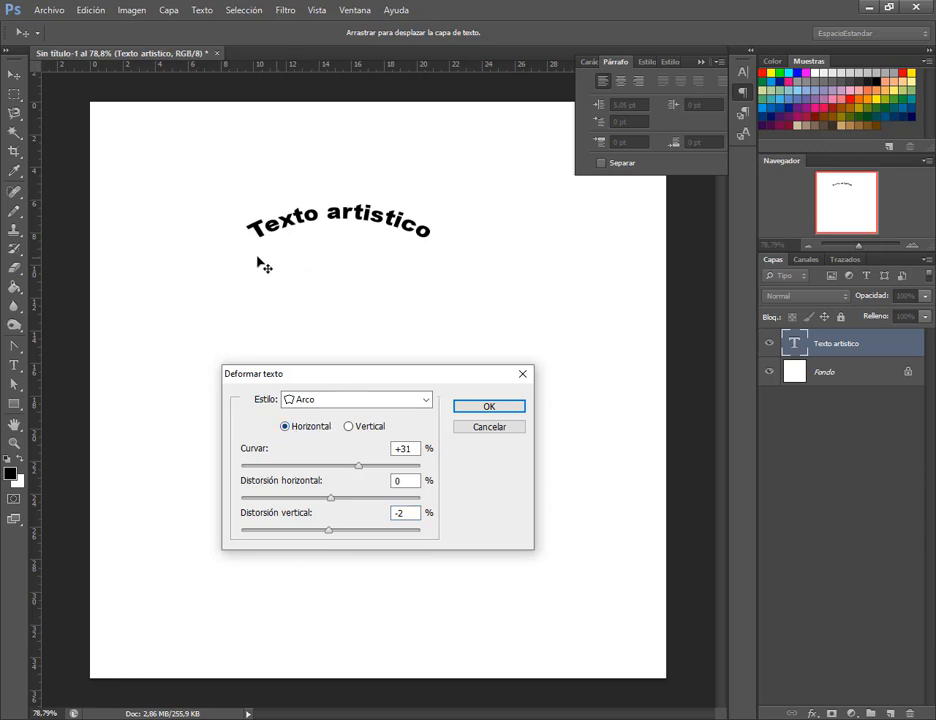
left_click(374, 429)
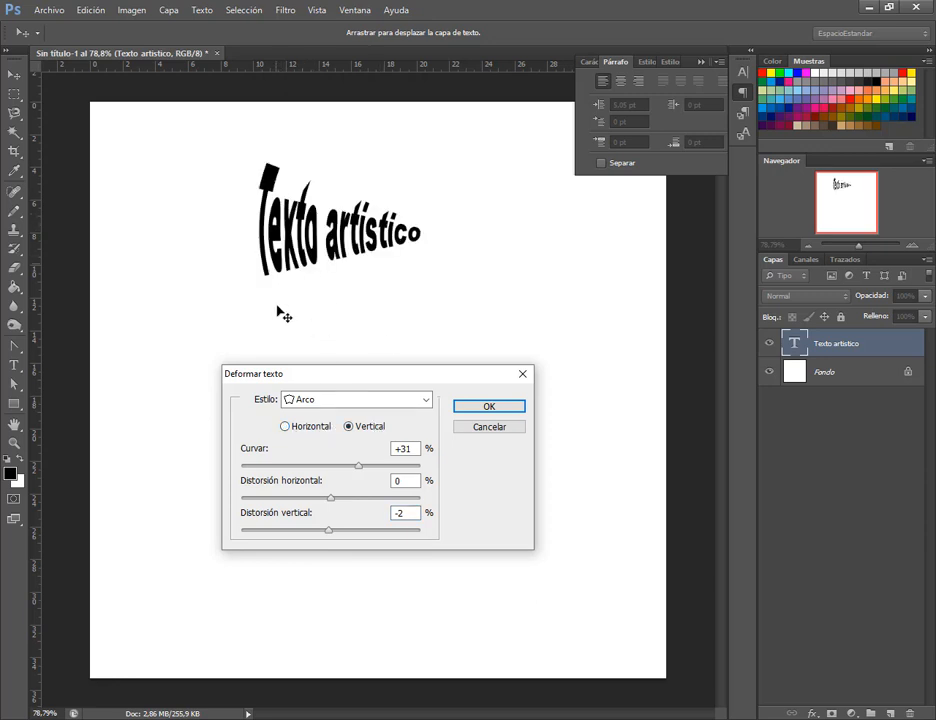
left_click_drag(363, 474, 286, 533)
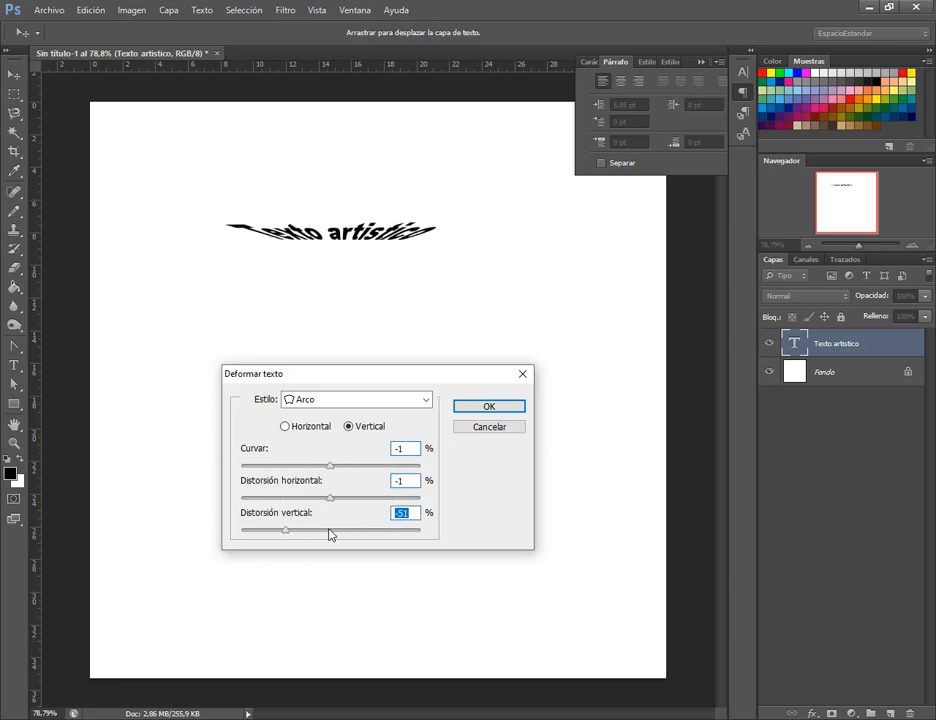
Apply the Arco warp in horizontal orientation with +43% bend and -2% vertical distortion.
left_click(330, 531)
left_click(298, 427)
left_click_drag(326, 470, 370, 472)
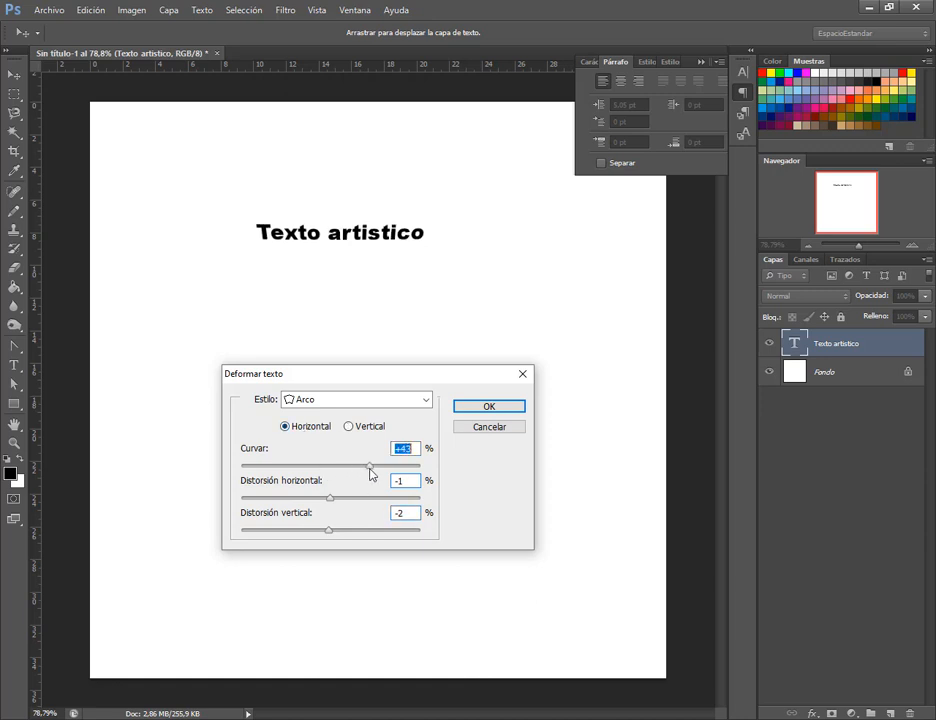
left_click(492, 408)
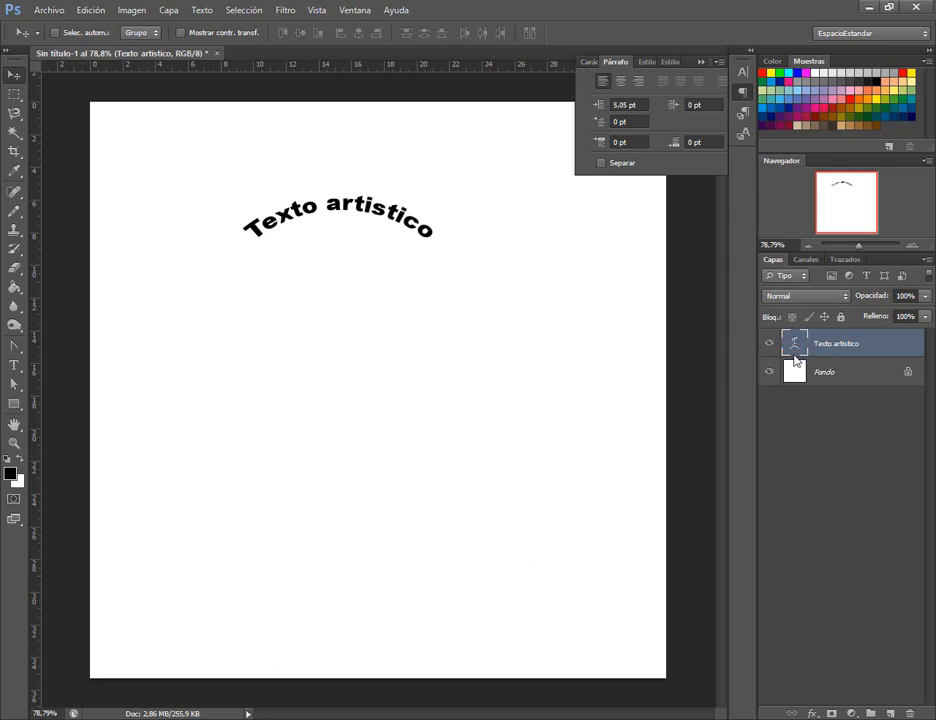
Remove the warp from the text by setting its style to Ninguno, and delete the "Texto artistico" layer.
left_click(197, 10)
left_click(268, 166)
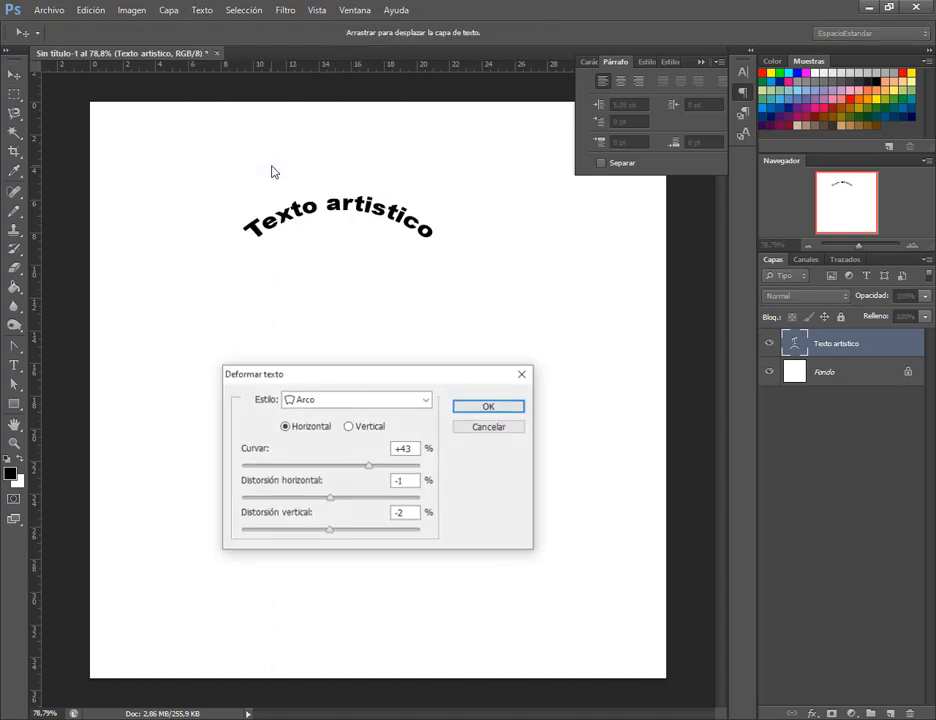
left_click(366, 401)
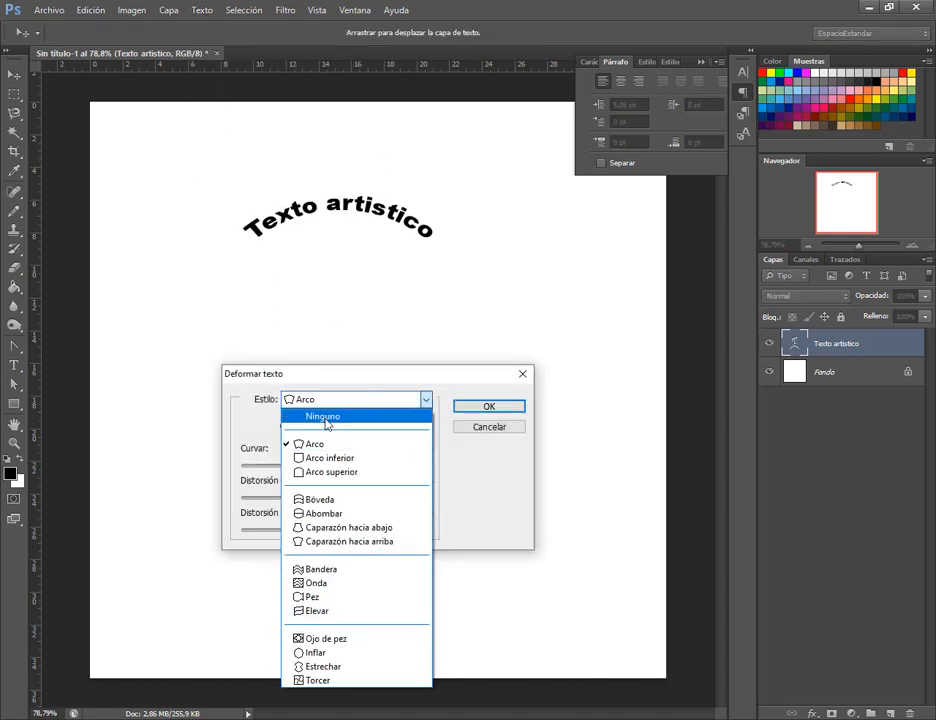
left_click(345, 420)
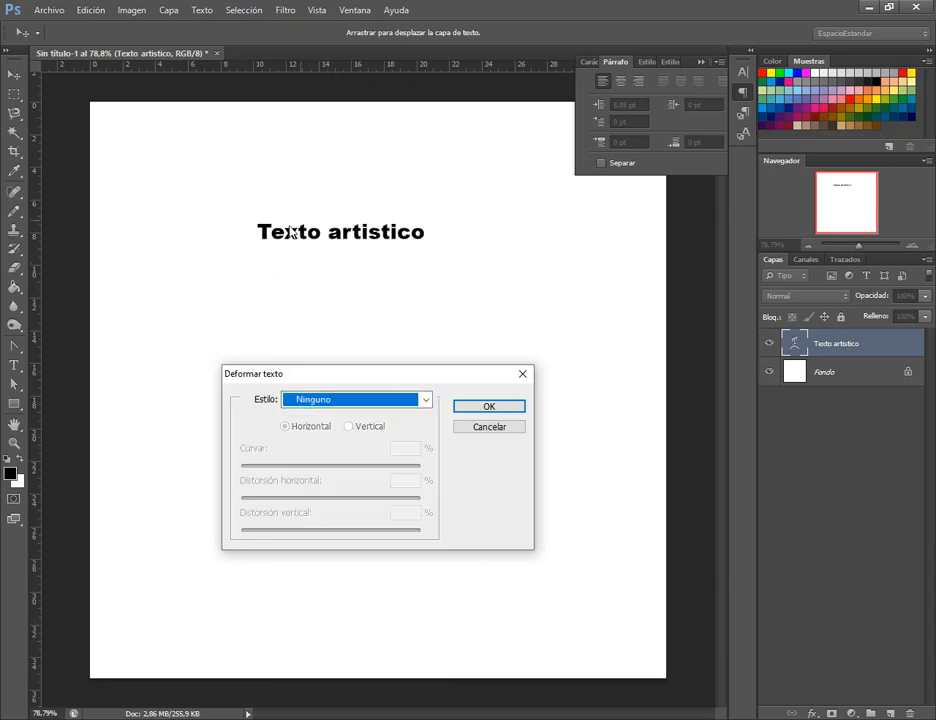
left_click(484, 409)
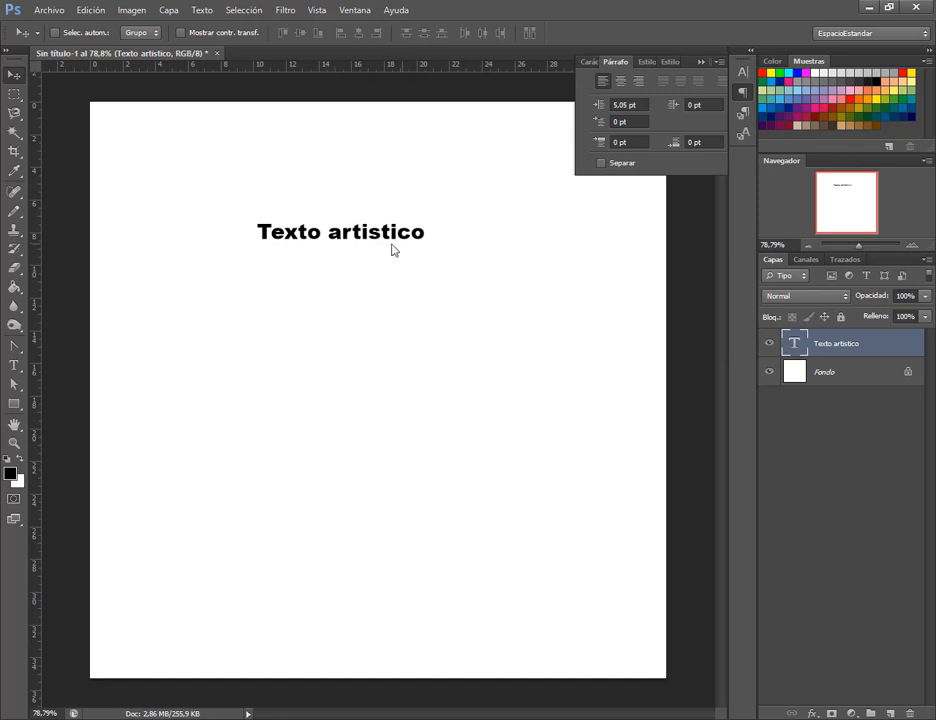
left_click_drag(345, 233, 376, 198)
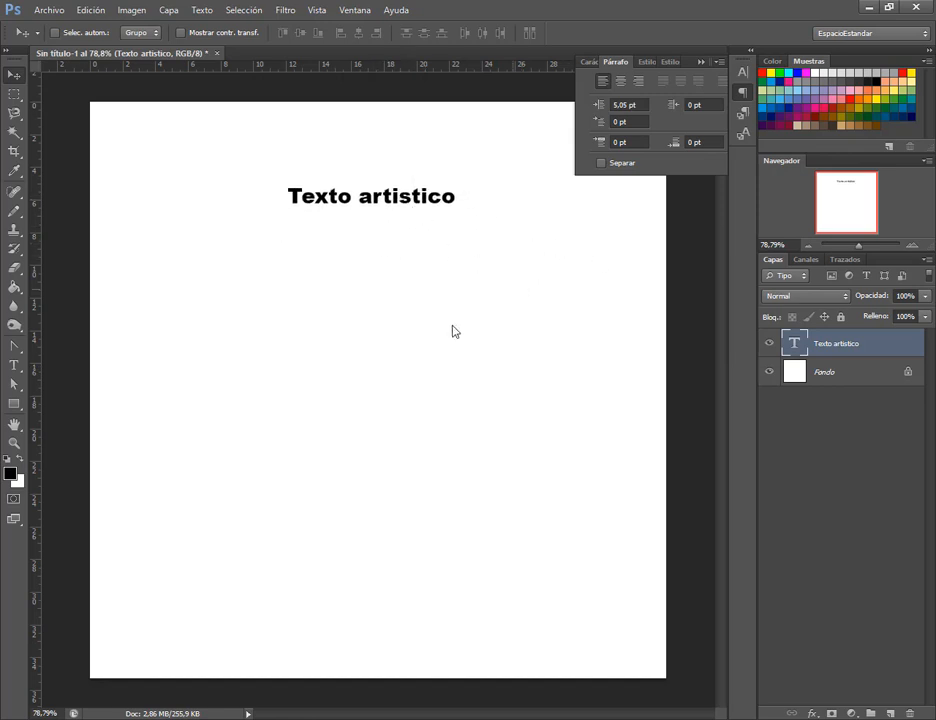
key("Delete")
Create the vertical point text "texto vertical" in 36 pt Arial Black near the canvas's upper-left corner.
left_click(13, 371)
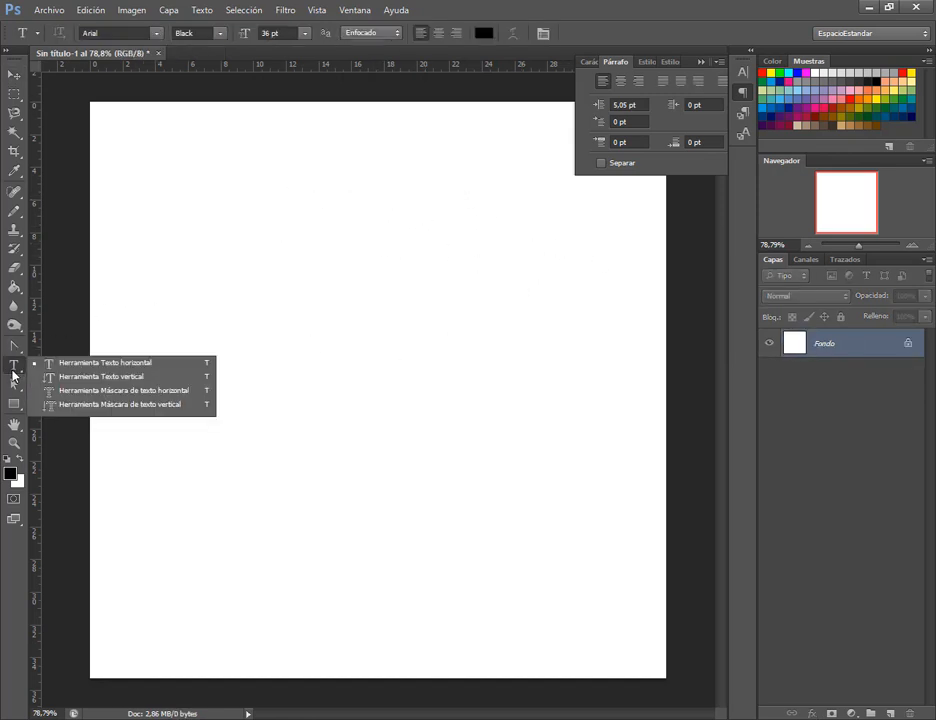
left_click(86, 377)
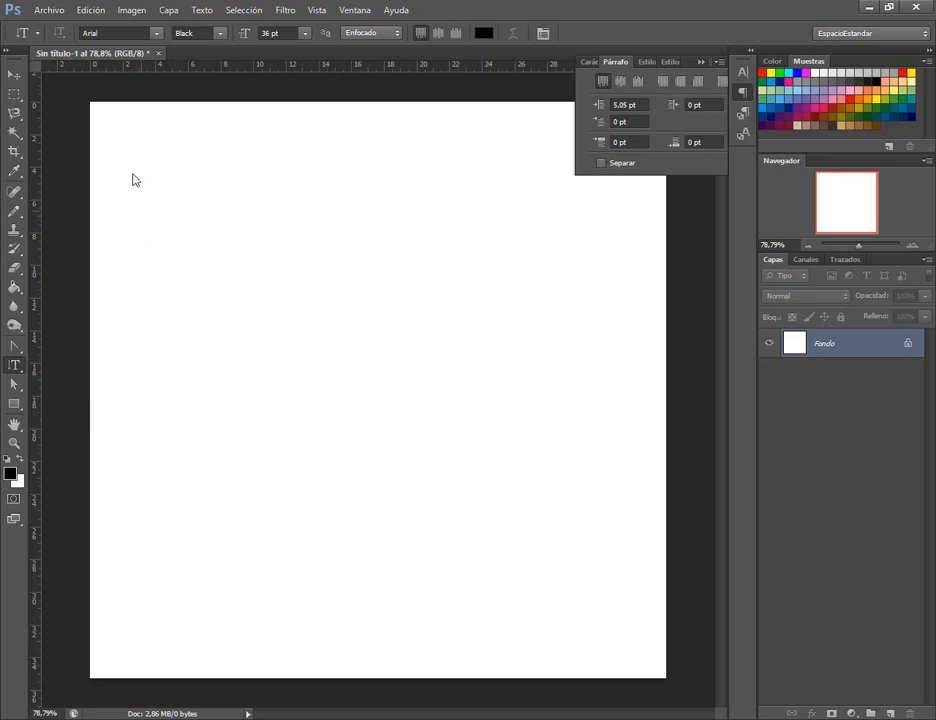
left_click(150, 180)
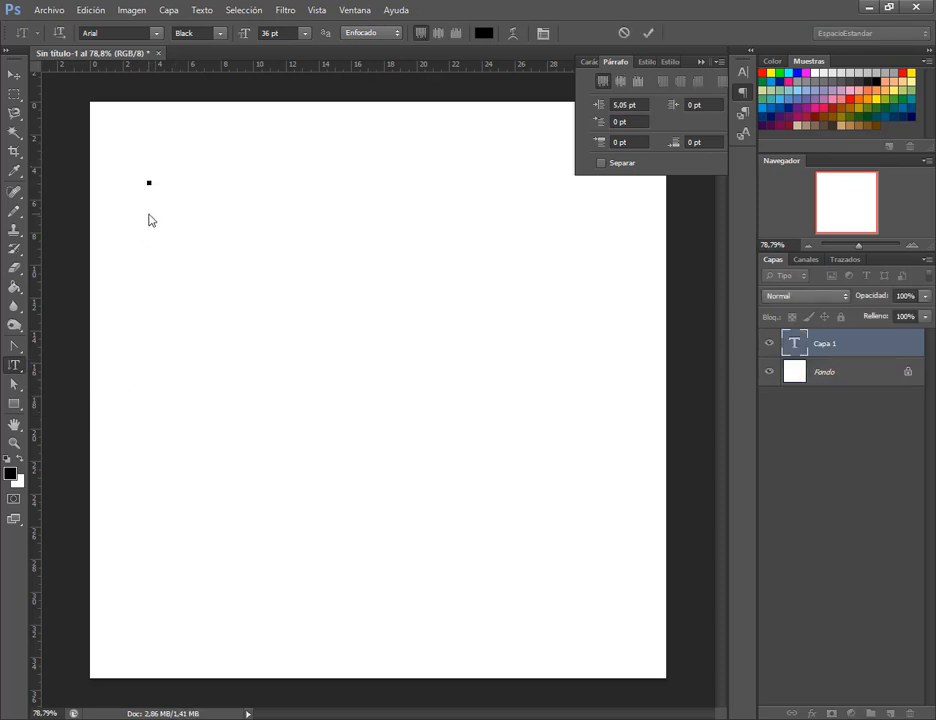
type("texto vert")
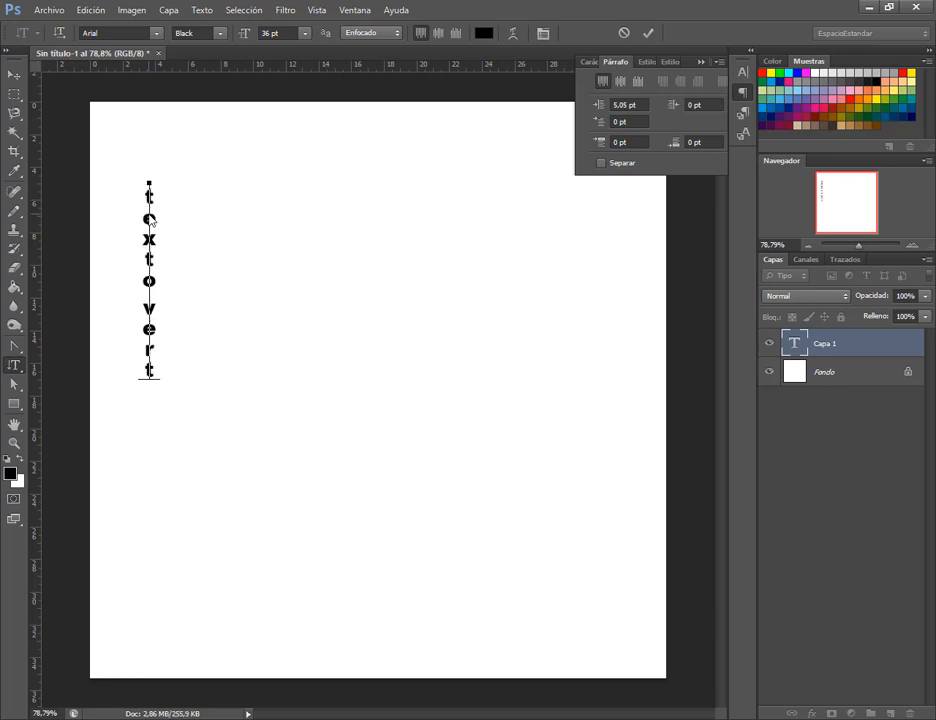
type("ical")
left_click(12, 70)
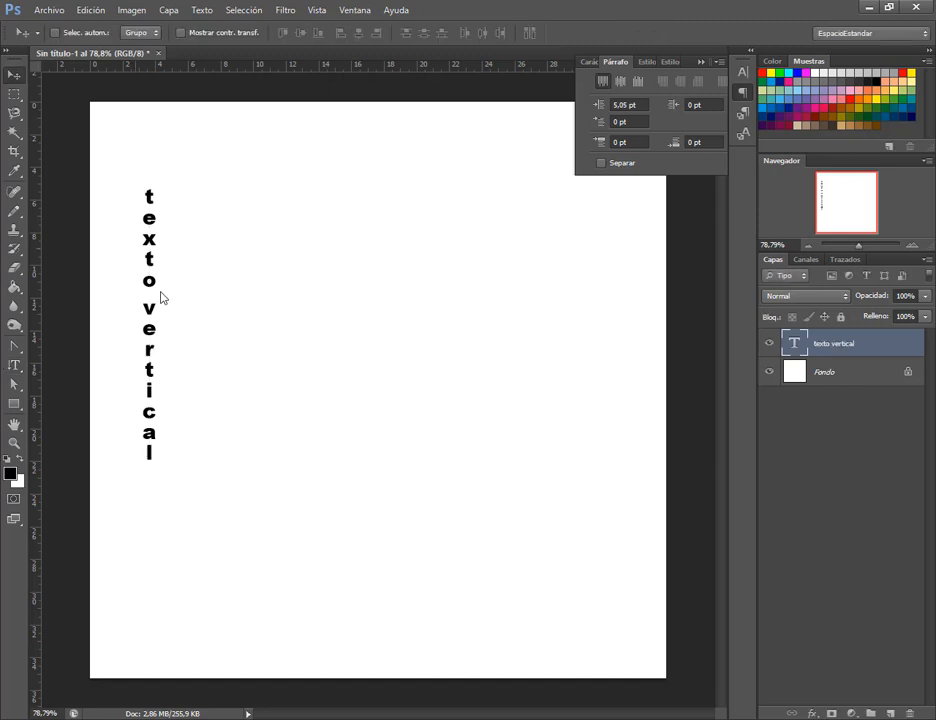
Shift the "texto vertical" text slightly, and try toggling its orientation between horizontal and vertical, leaving it vertical.
mouse_move(145, 297)
left_mouse_down()
mouse_move(522, 313)
mouse_move(139, 305)
left_mouse_up()
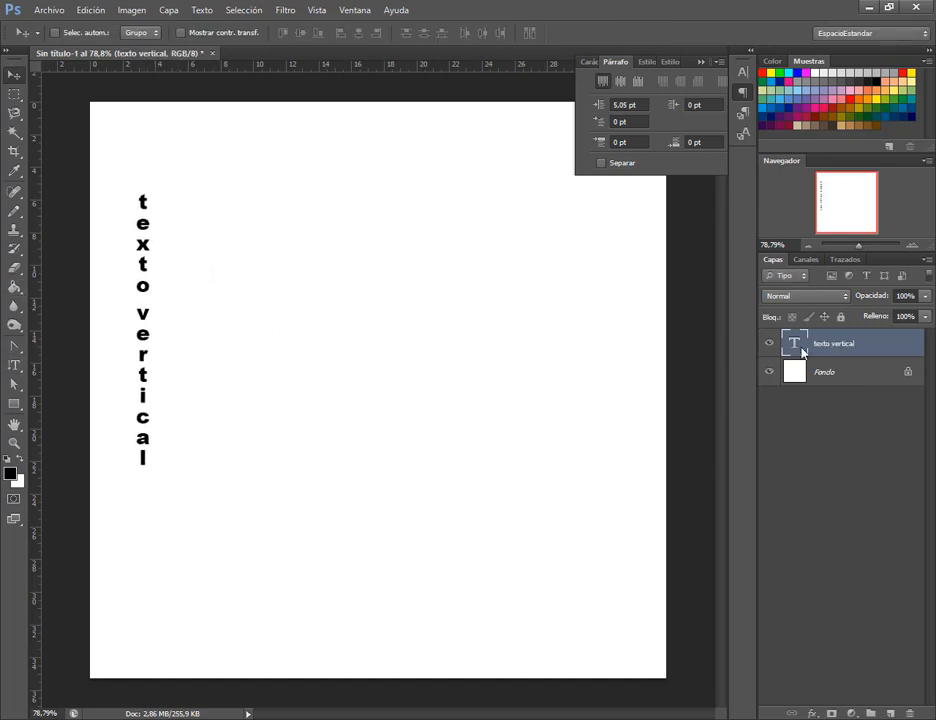
double_click(802, 351)
left_click(59, 36)
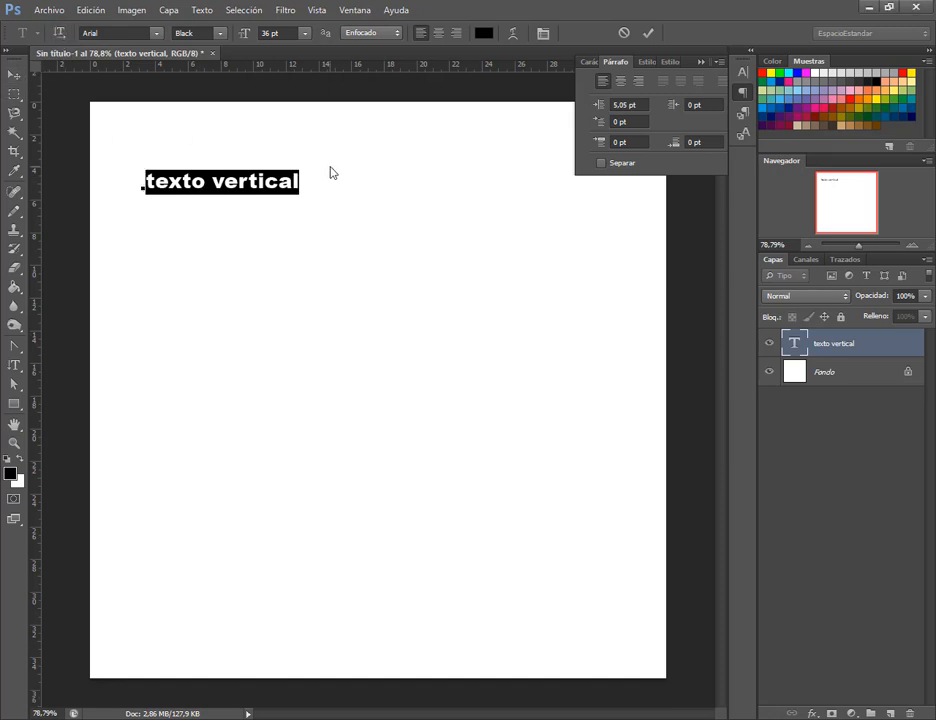
left_click(62, 37)
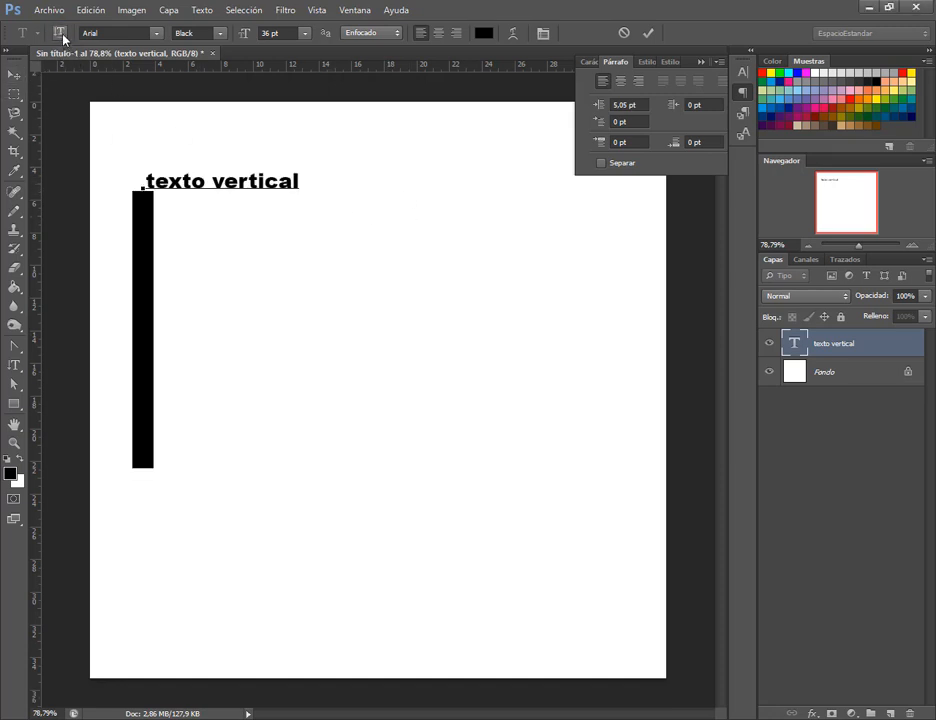
left_click(66, 38)
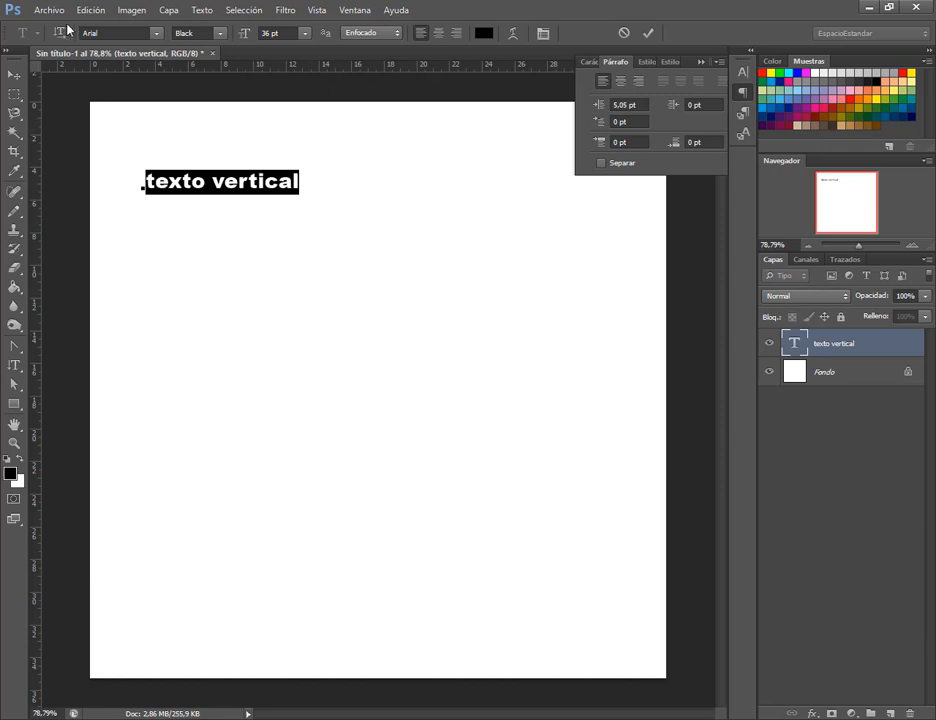
left_click(62, 37)
left_click(14, 75)
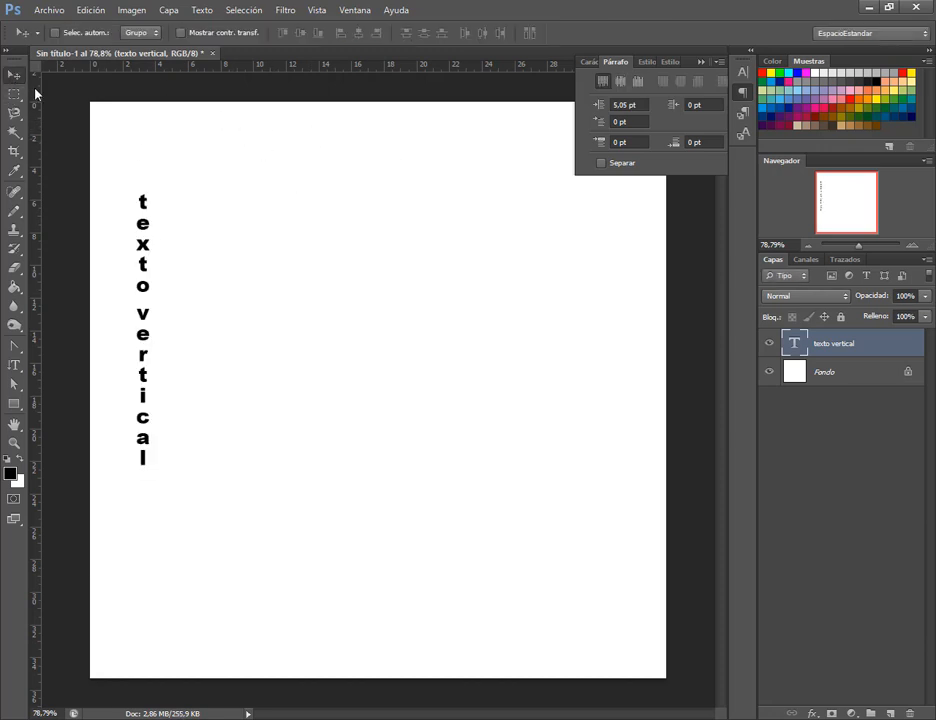
Delete the "texto vertical" layer and switch the type tool back to its horizontal variant.
left_click_drag(143, 283, 156, 240)
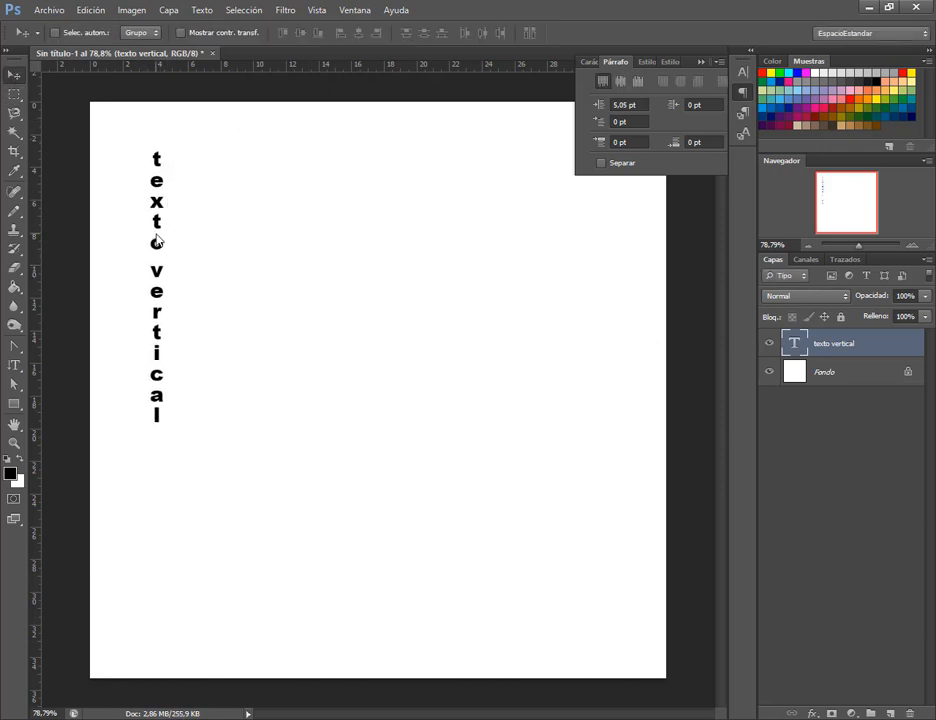
key("Delete")
left_click(14, 366)
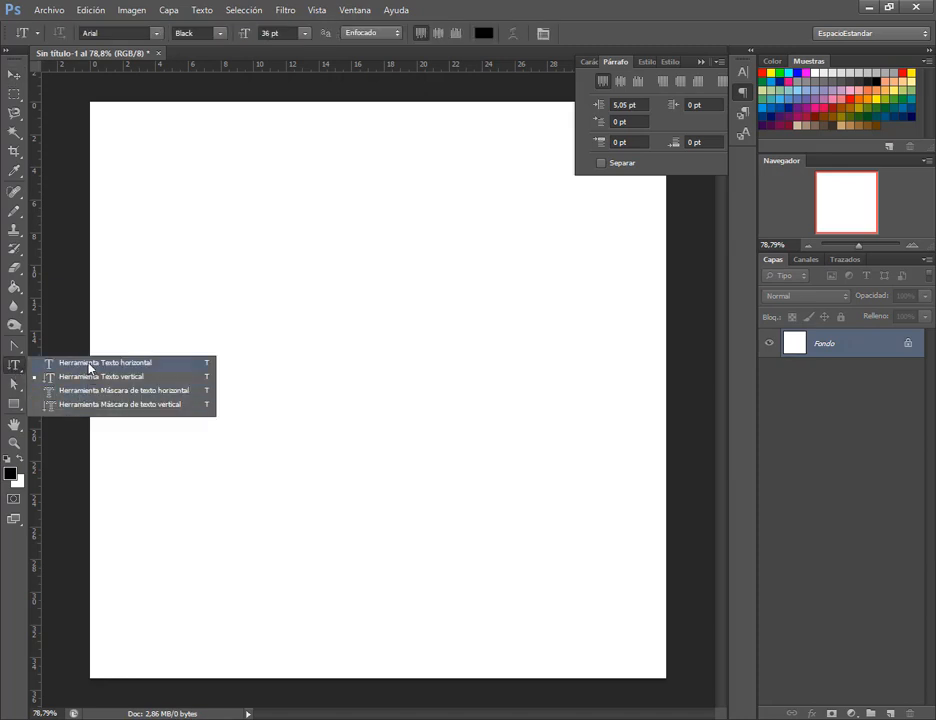
left_click(89, 366)
left_click(9, 371)
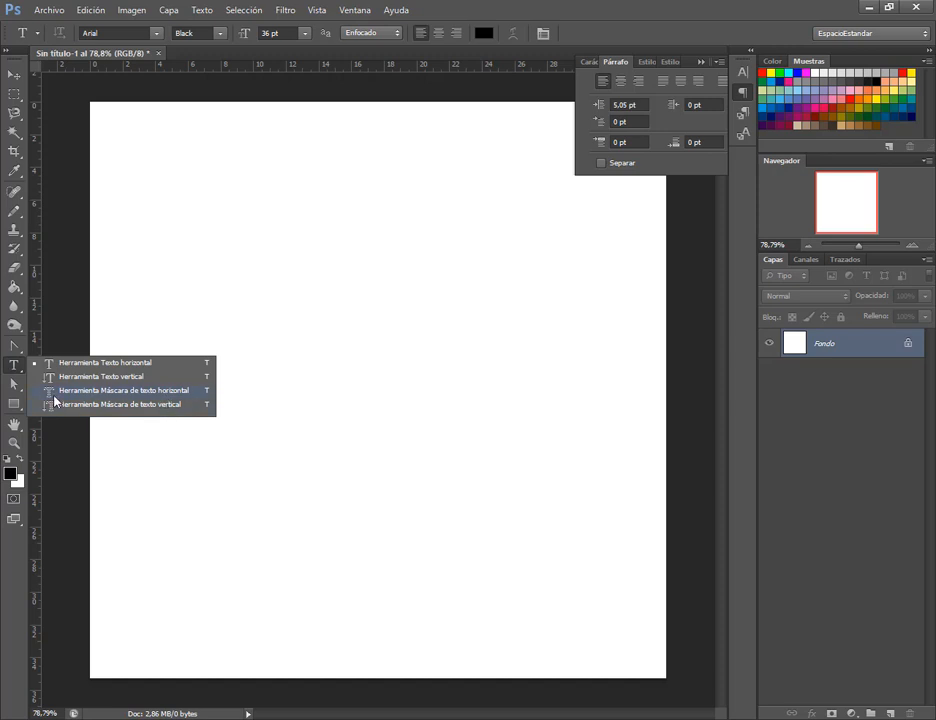
left_click(12, 78)
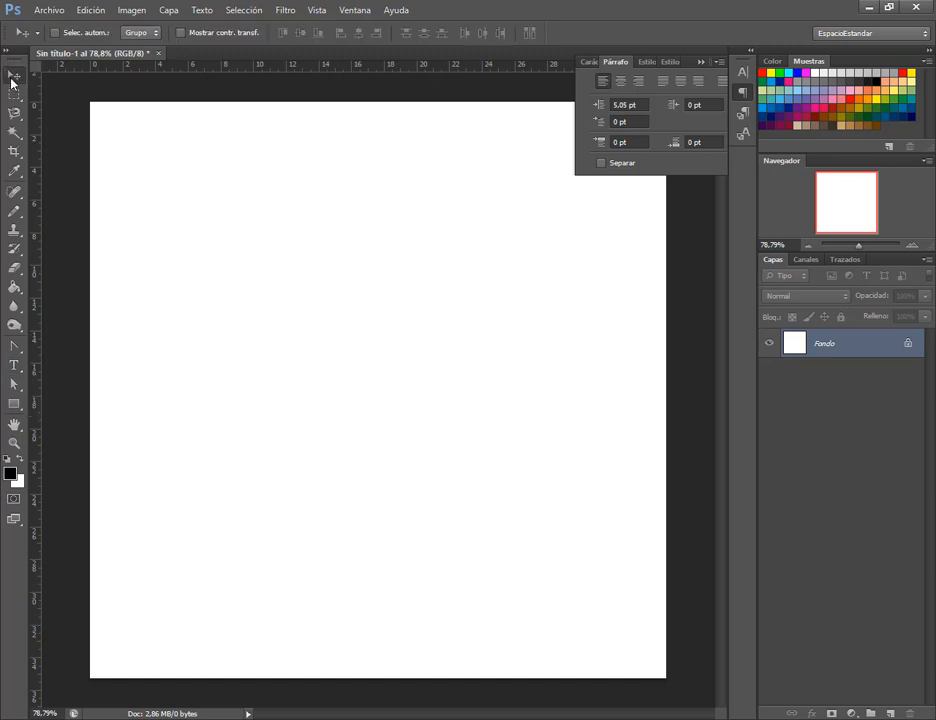
Switch to File Explorer and open the "SobreExponer - SubExponer - Esponja" folder inside "Clase 8 - Photoshop".
key("alt+Tab")
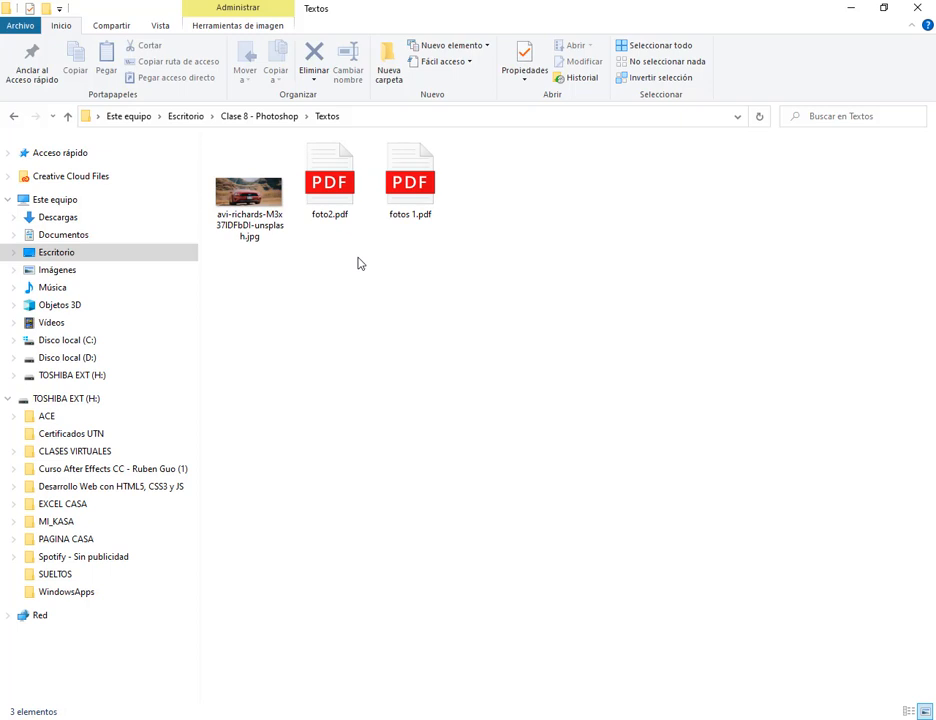
left_click(260, 114)
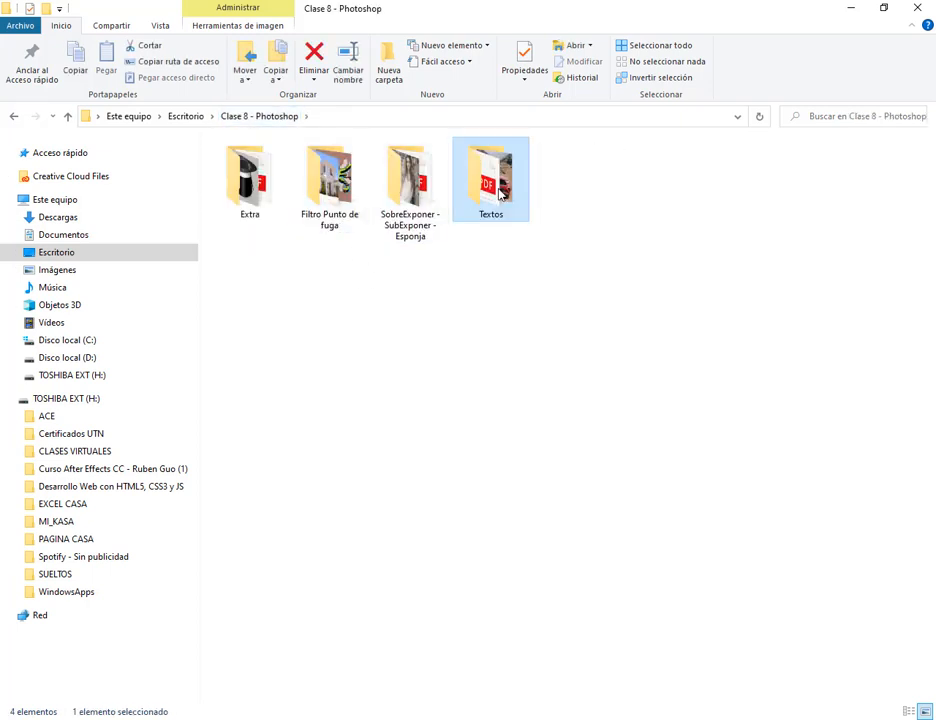
double_click(412, 181)
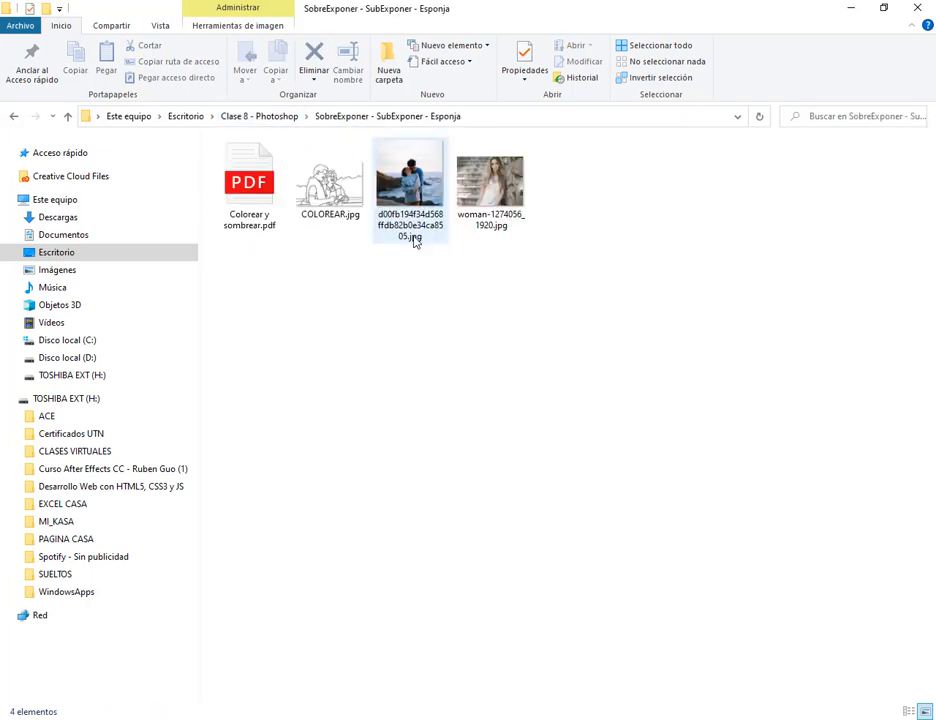
Open the couple photo d00fb194f34d568ffdb82b0e34ca8505.jpg in Photoshop as its own document rather than placed in Sin título-1.
left_click_drag(407, 191, 325, 466)
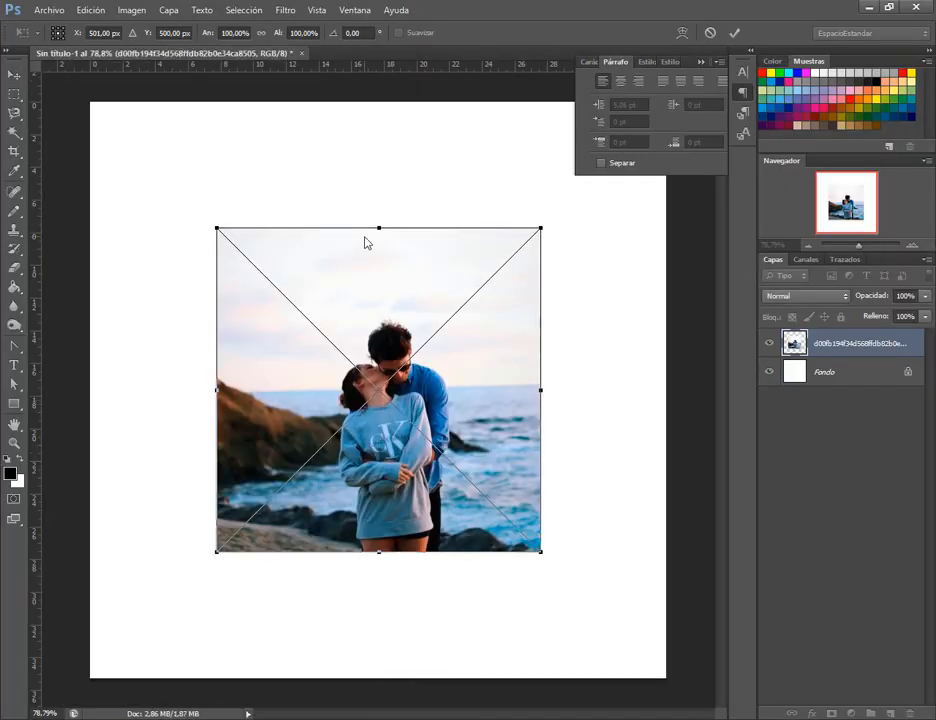
key("Return")
key("alt+Tab")
left_click_drag(410, 182, 386, 68)
left_click(522, 355)
Open woman-1274056_1920.jpg from the same folder as another Photoshop document, without modifying its missing colour profile.
key("alt+Tab")
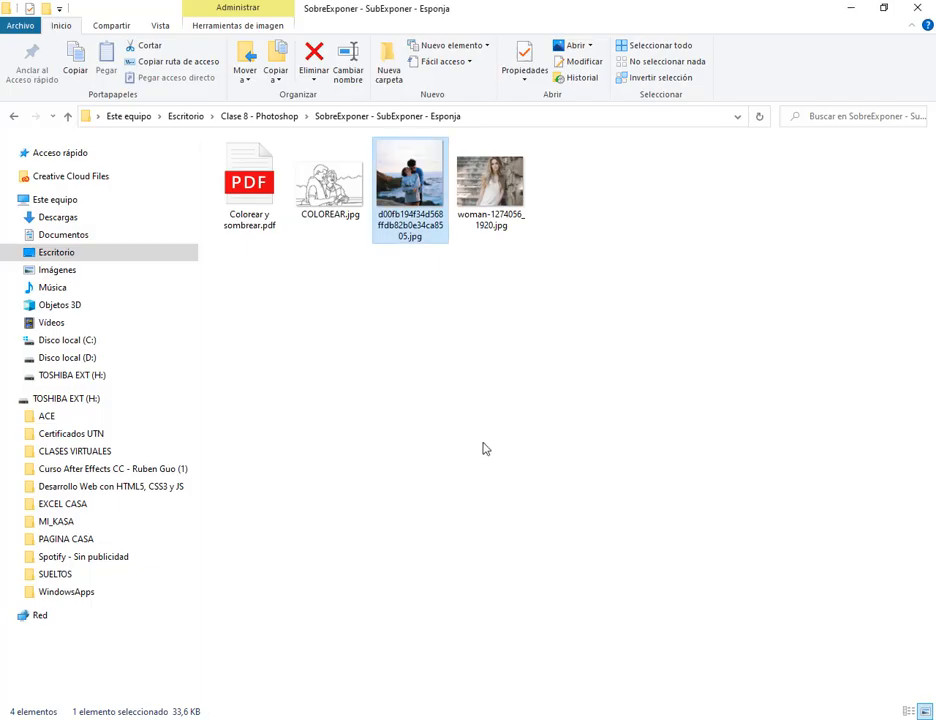
left_click_drag(490, 185, 428, 58)
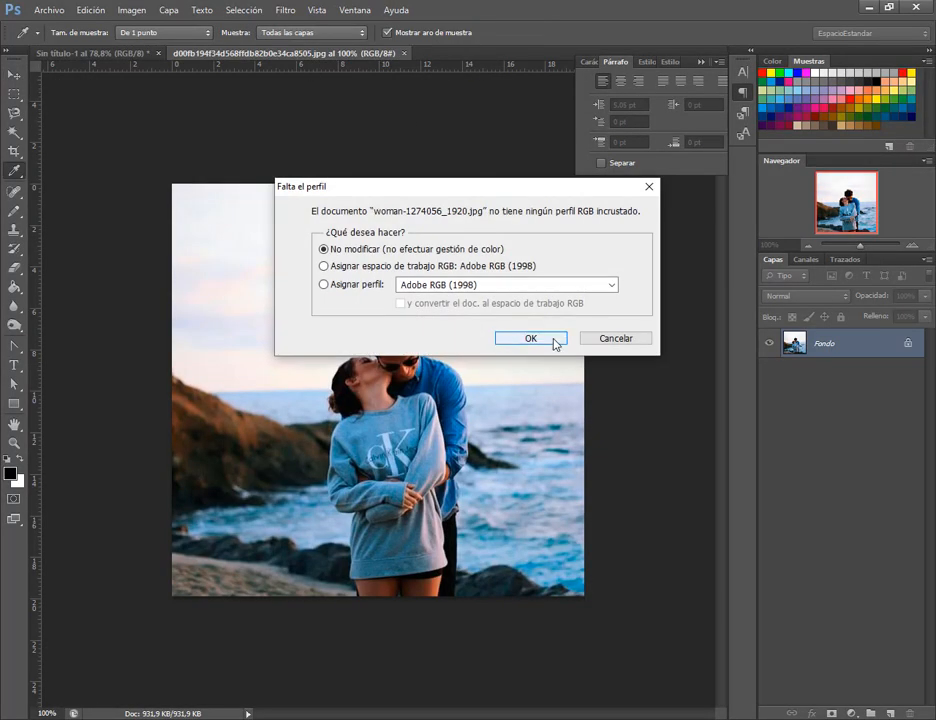
left_click(530, 338)
In the couple photo, create a "TEXTO" selection near the lower-left rocks using the Horizontal Type Mask tool in 36 pt Arial Black.
left_click(265, 53)
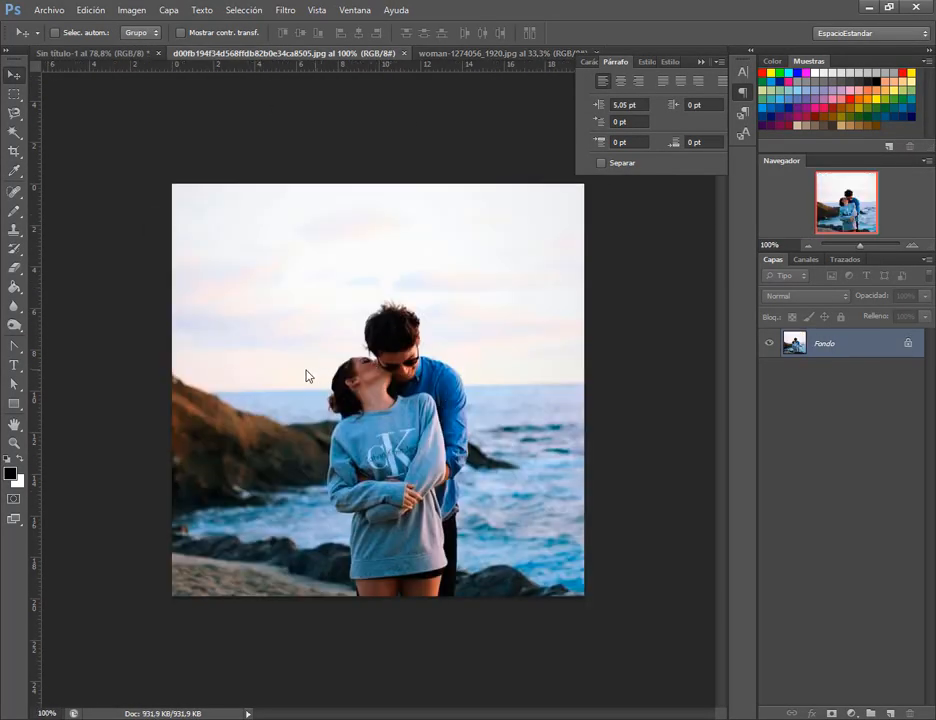
left_click_drag(14, 366, 43, 383)
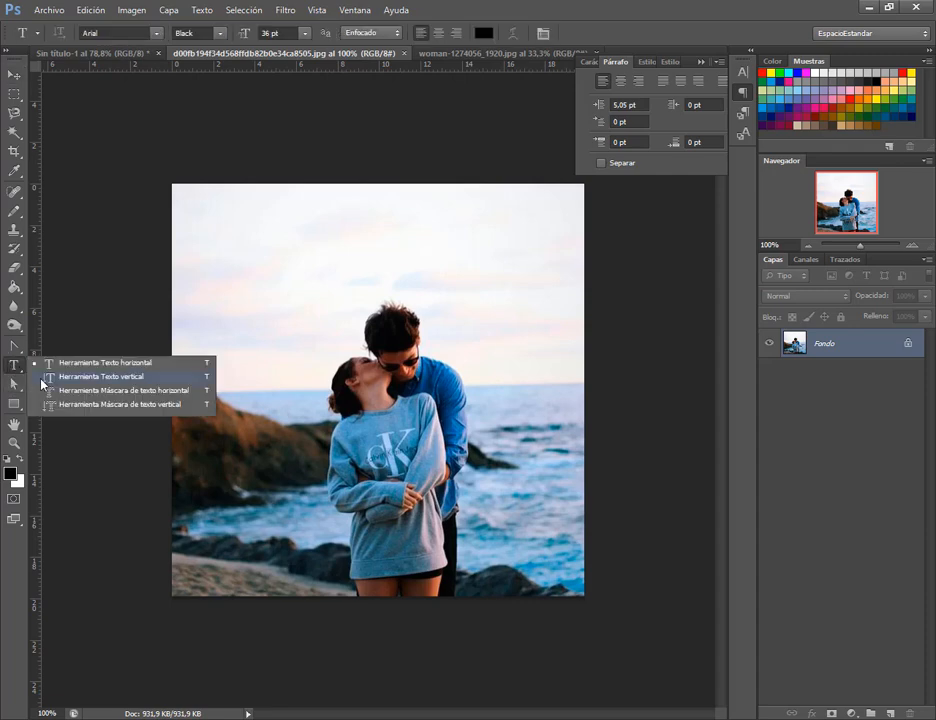
left_click(50, 392)
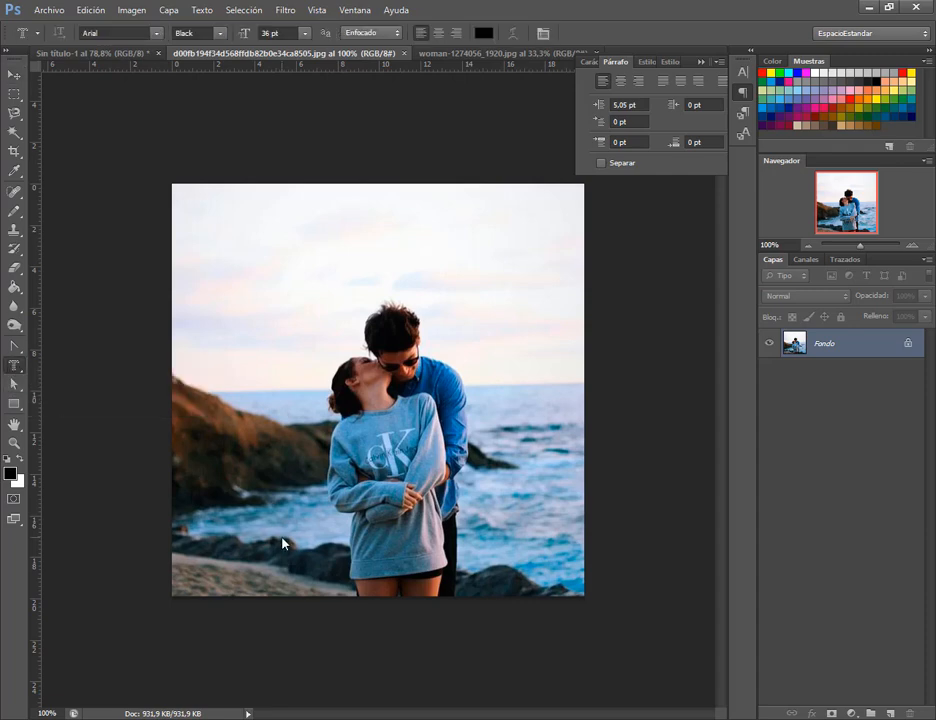
left_click(197, 511)
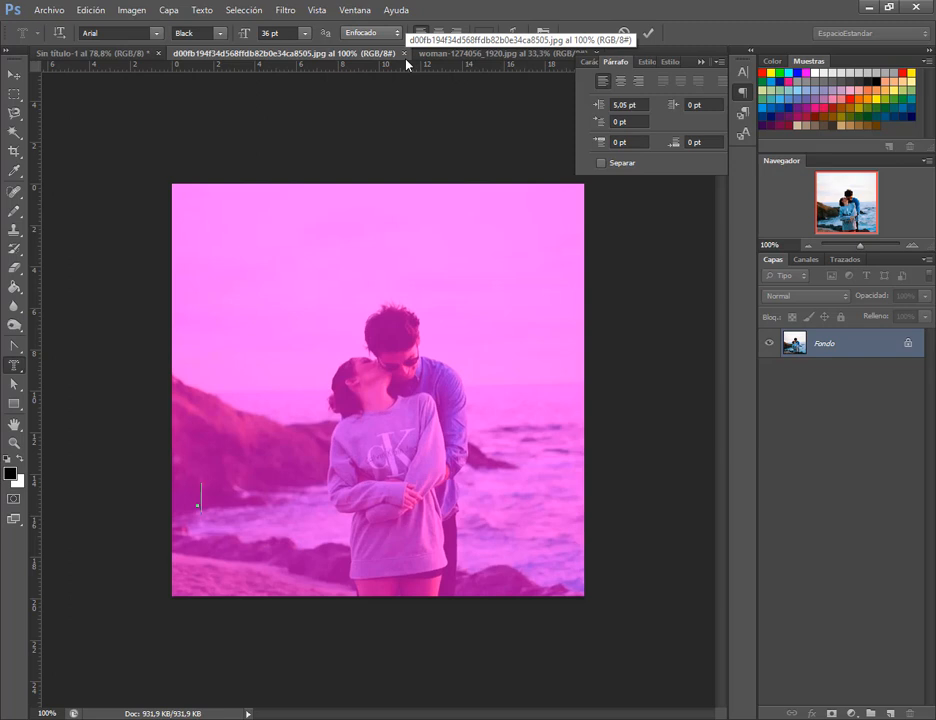
type("TEXTO")
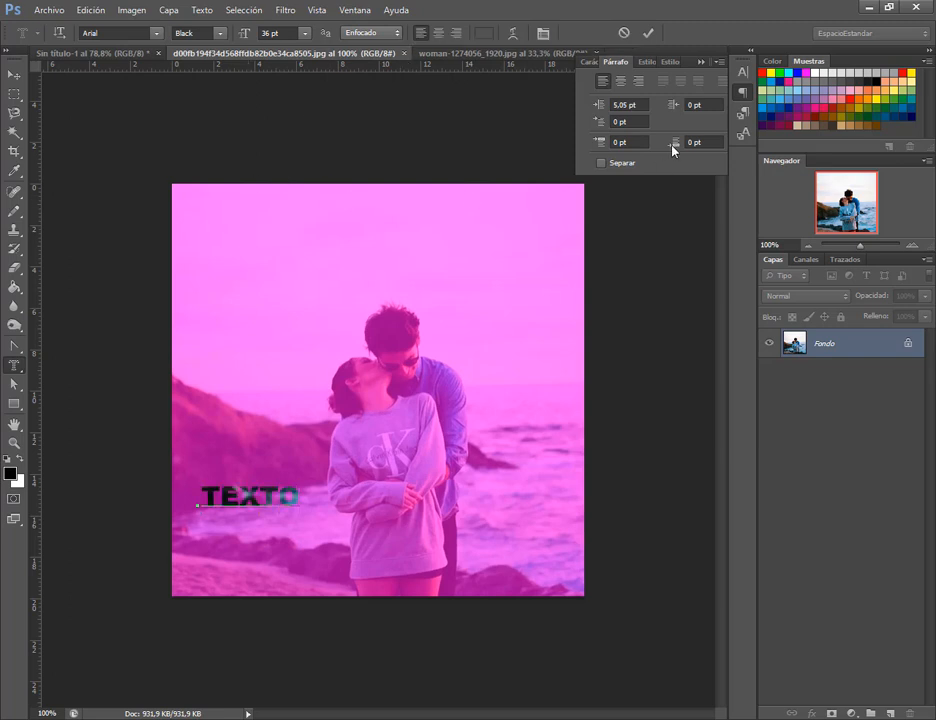
key("ctrl+a")
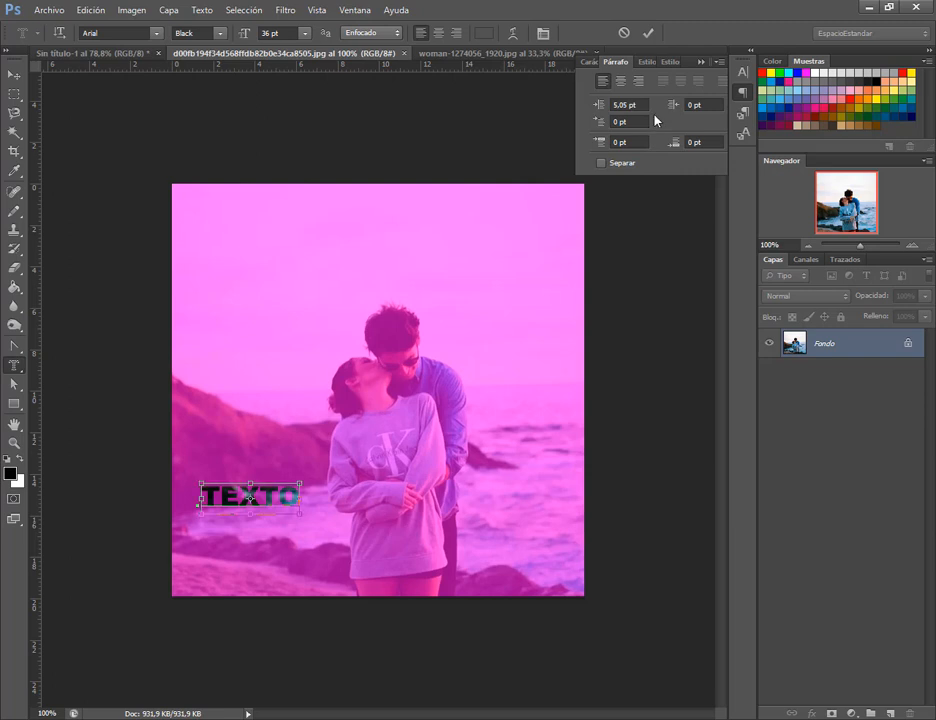
left_click(649, 33)
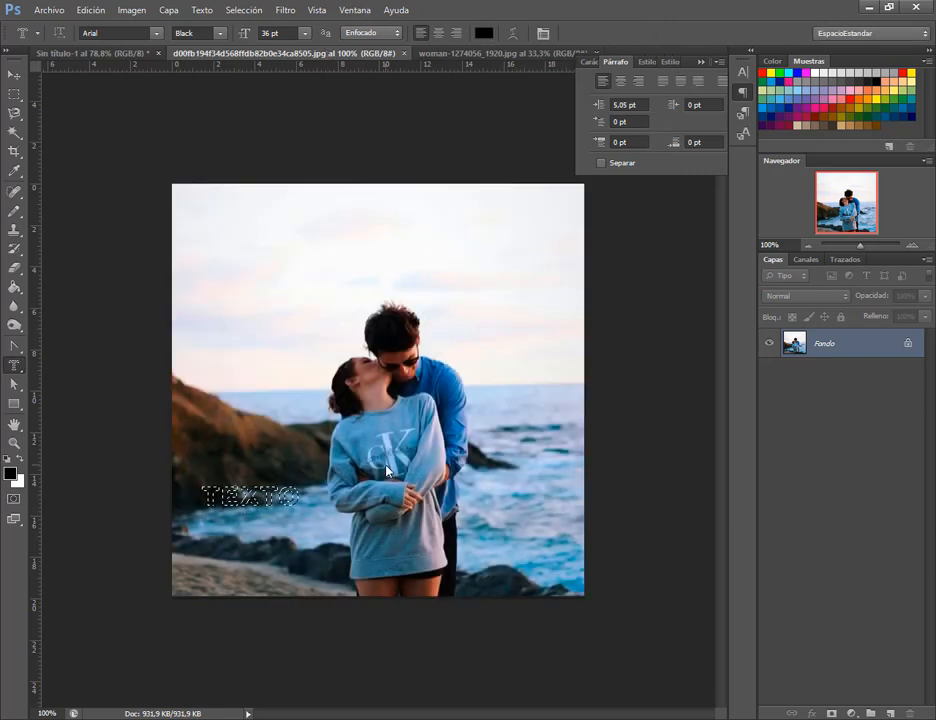
Try restyling the committed "TEXTO" selection with the Believe it and Century Schoolbook fonts and sizes of 72 pt and 6 pt.
left_click(156, 33)
left_click(130, 160)
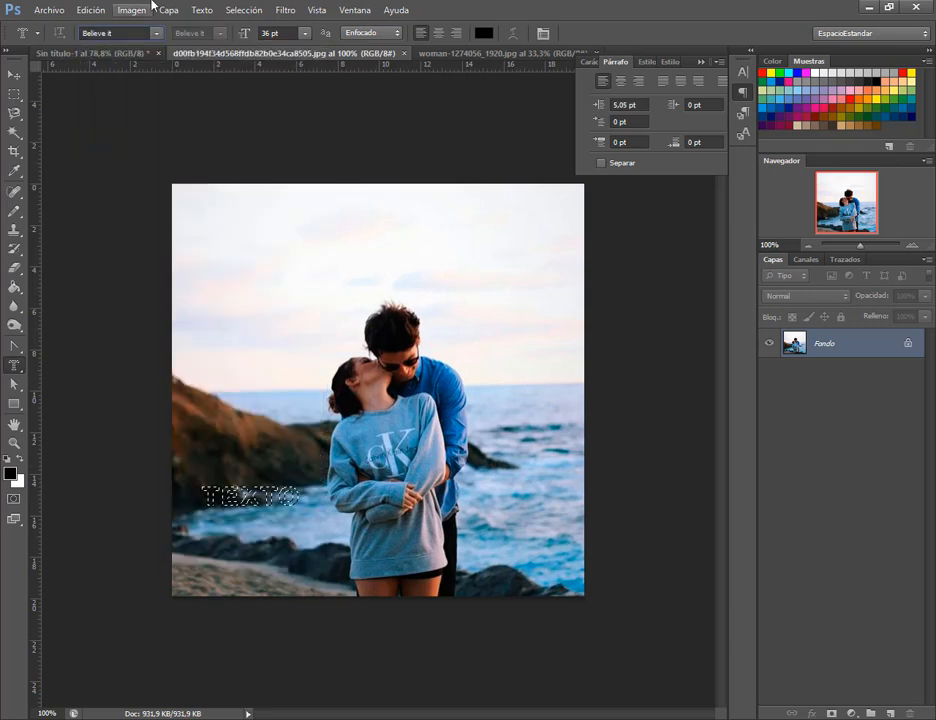
left_click(156, 33)
left_click(166, 444)
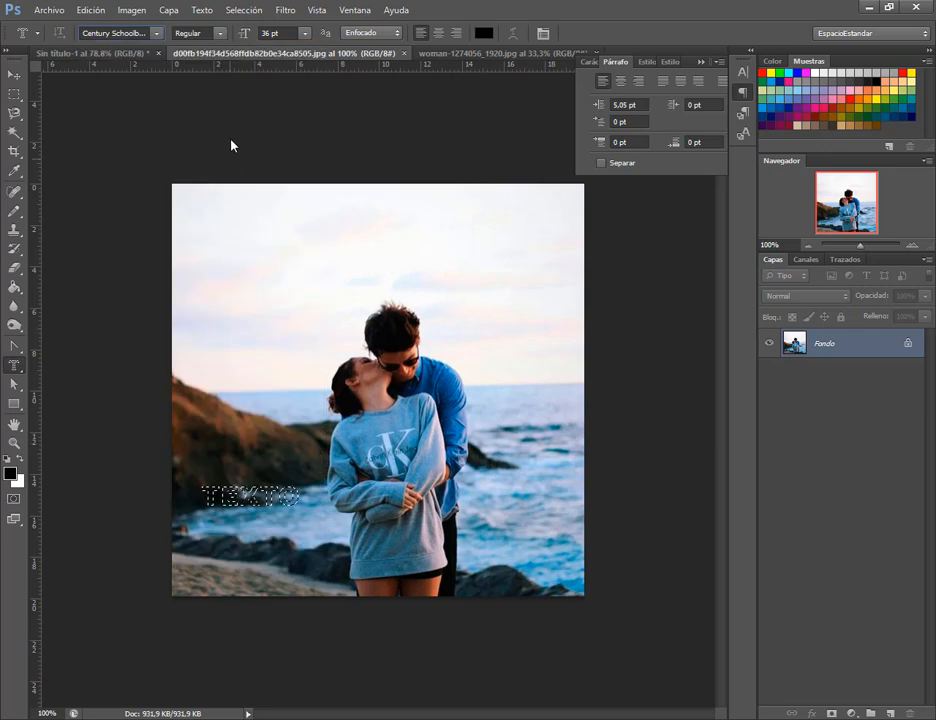
left_click(305, 34)
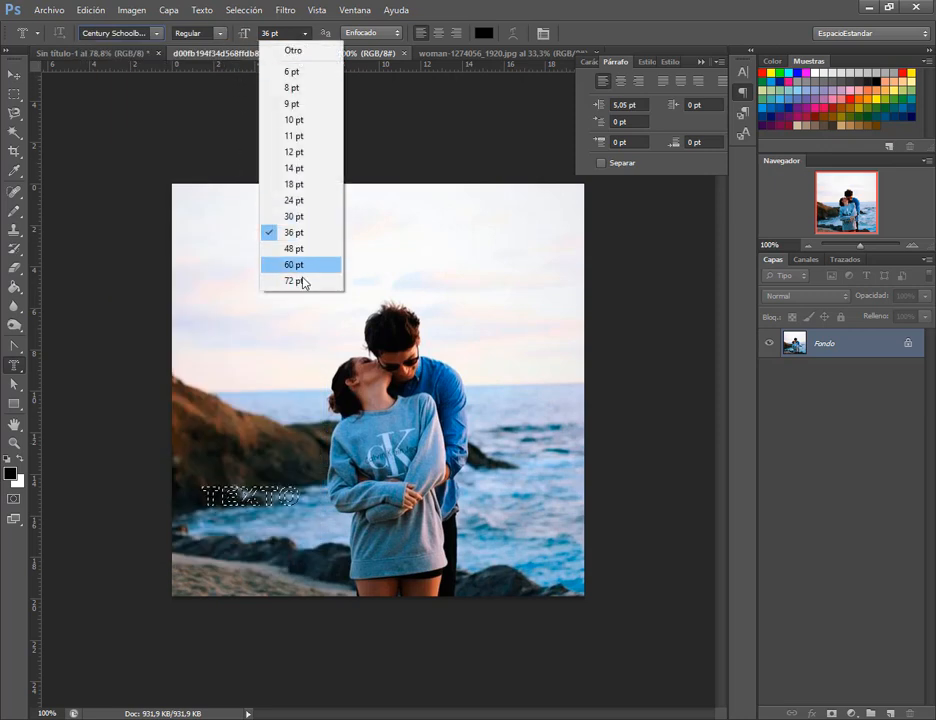
left_click(309, 283)
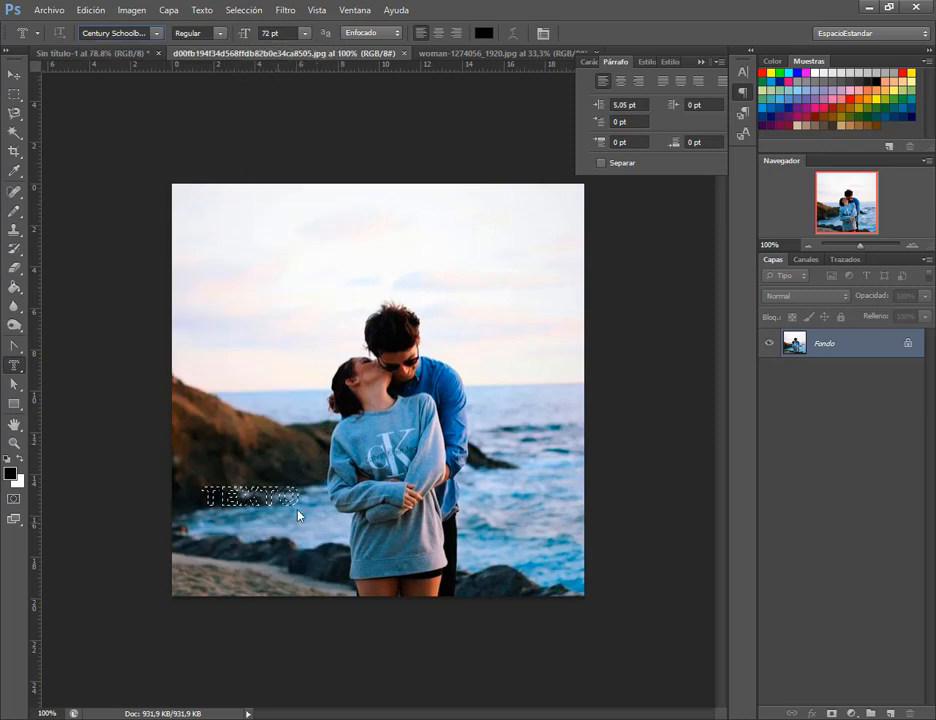
left_click(305, 34)
left_click(293, 70)
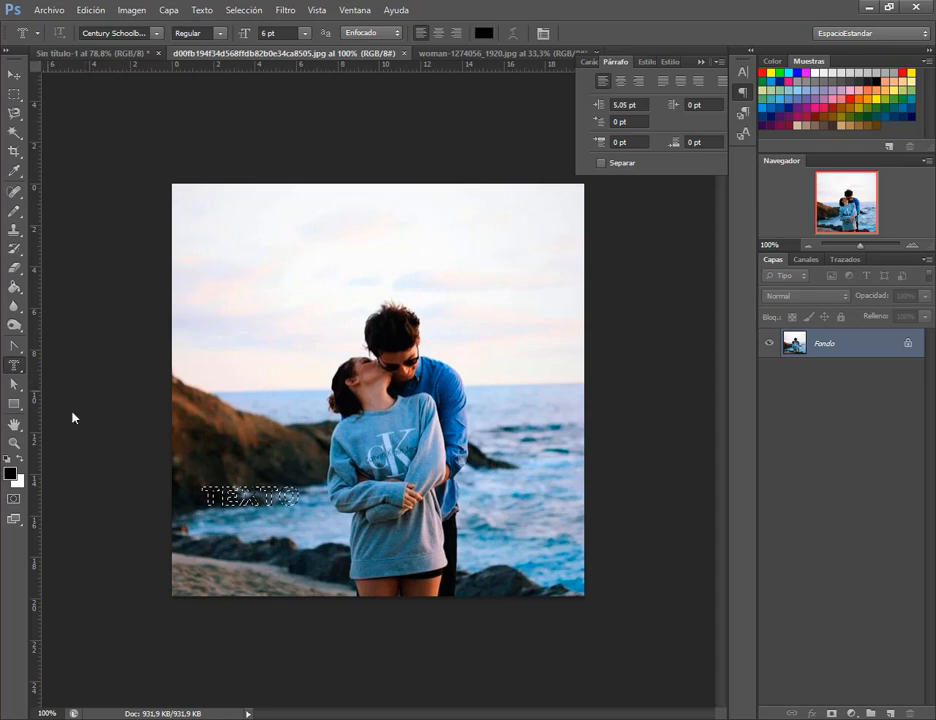
Deselect the "TEXTO" outline and start new mask text near the photo's lower-left, set to 48 pt Clarendon Blk BT.
key("ctrl+d")
left_click(215, 514)
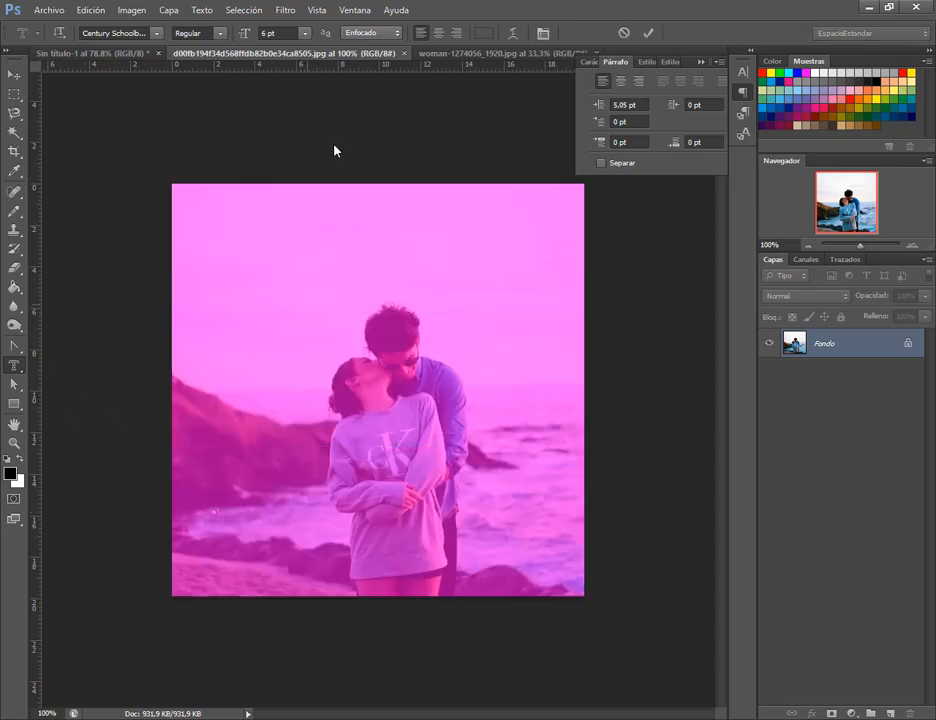
left_click(306, 33)
left_click(293, 232)
left_click(306, 33)
left_click(296, 247)
left_click(157, 33)
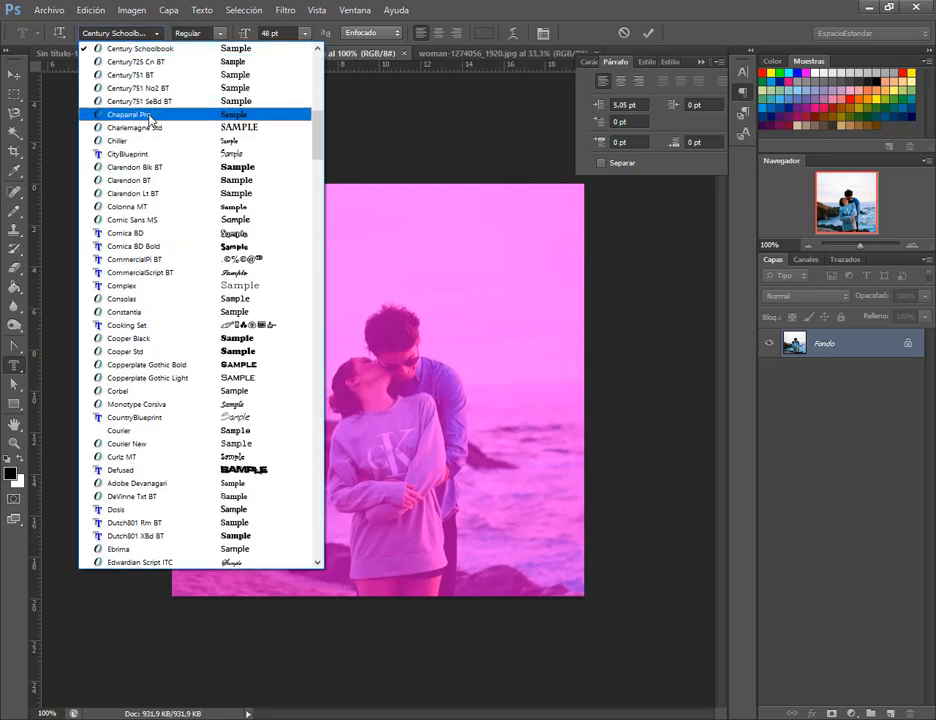
left_click(274, 170)
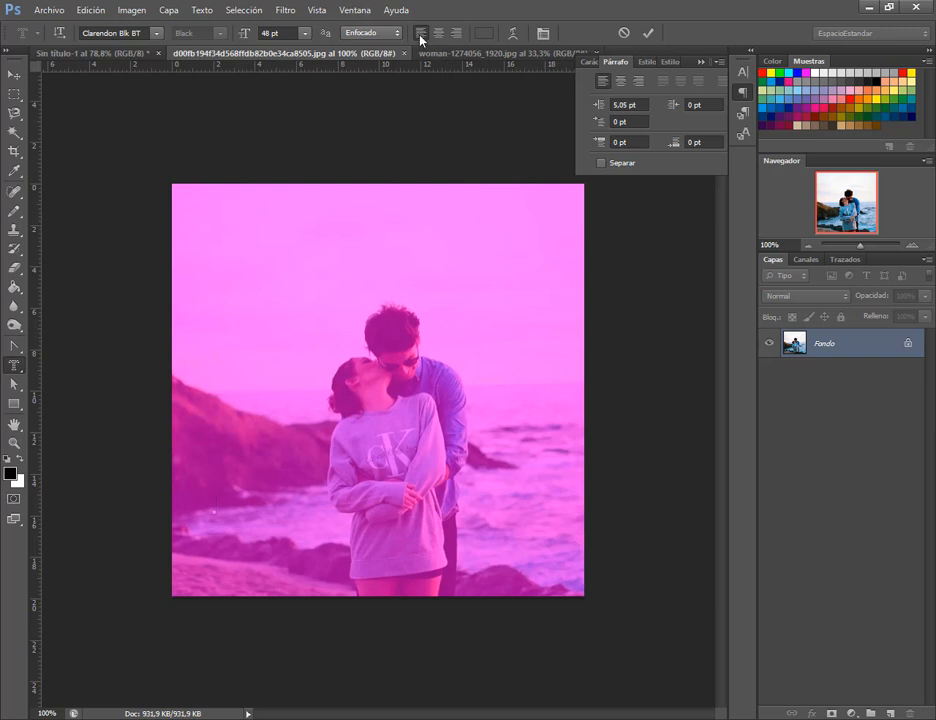
Enter "Texto" as the mask text and commit it as a selection.
type("t")
key("BackSpace")
type("Texto")
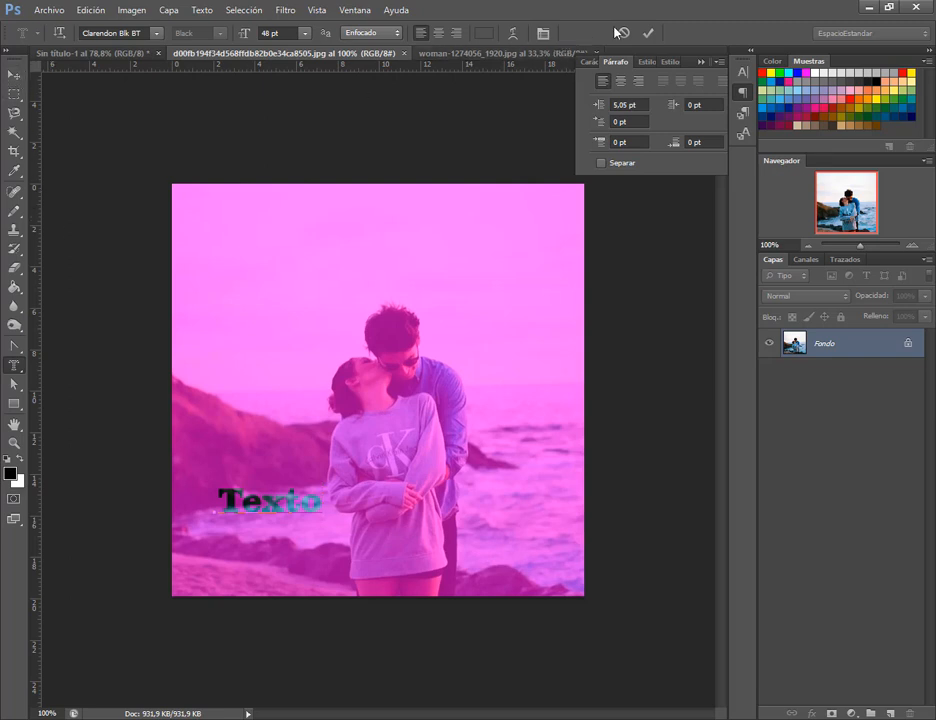
left_click(650, 33)
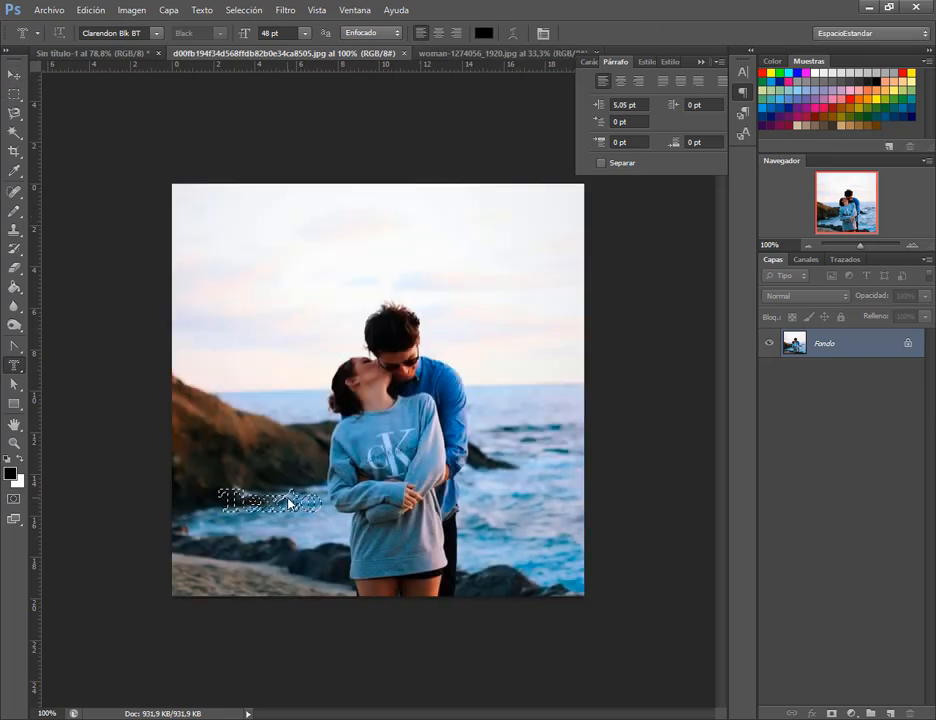
left_click(92, 10)
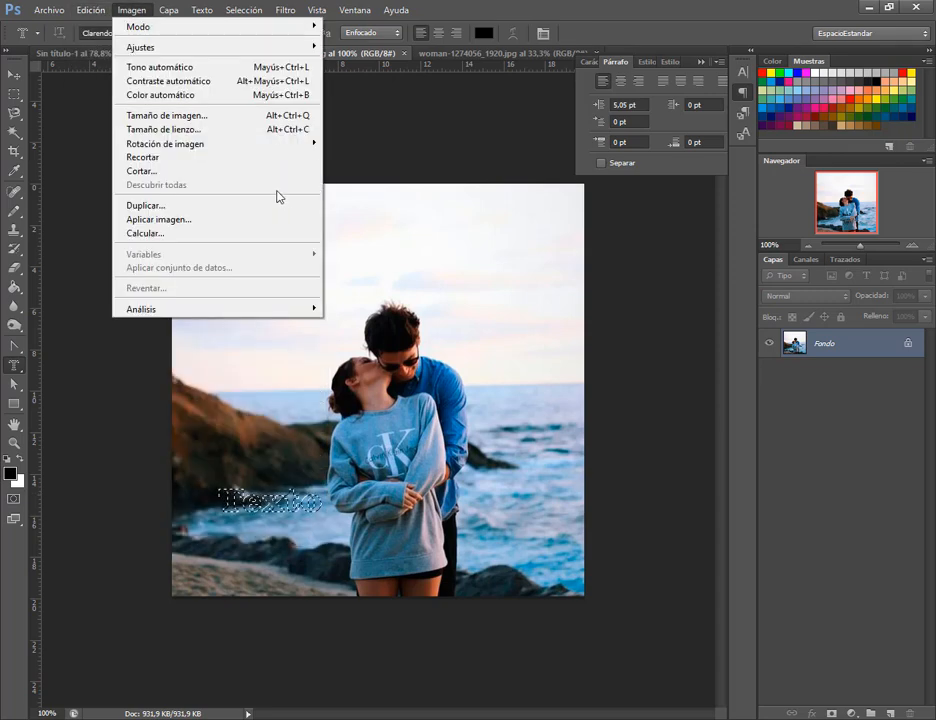
left_click(160, 287)
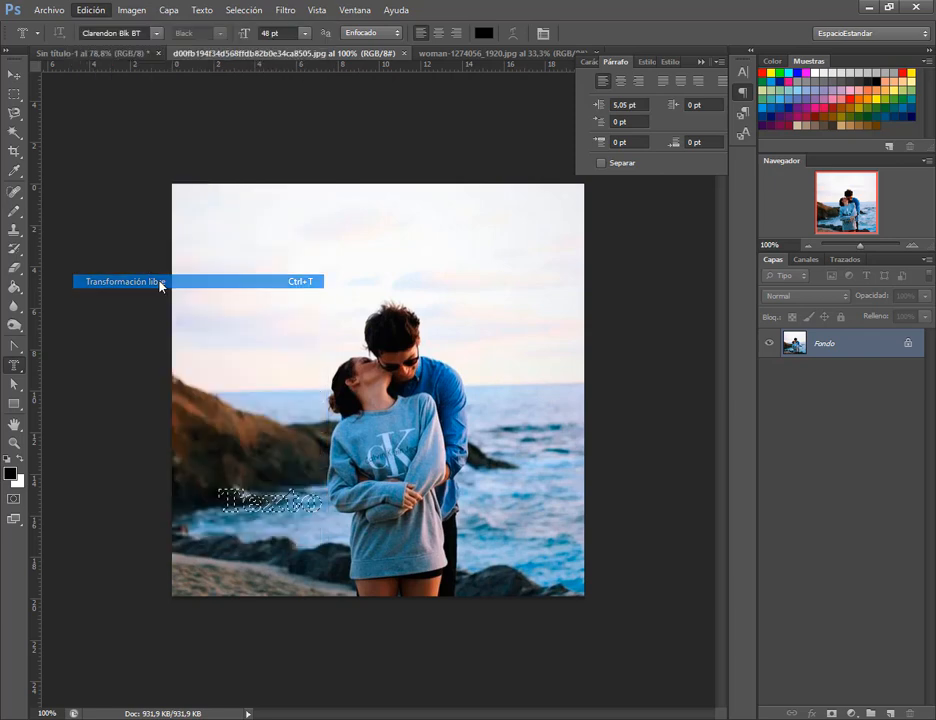
left_click_drag(323, 492, 482, 386)
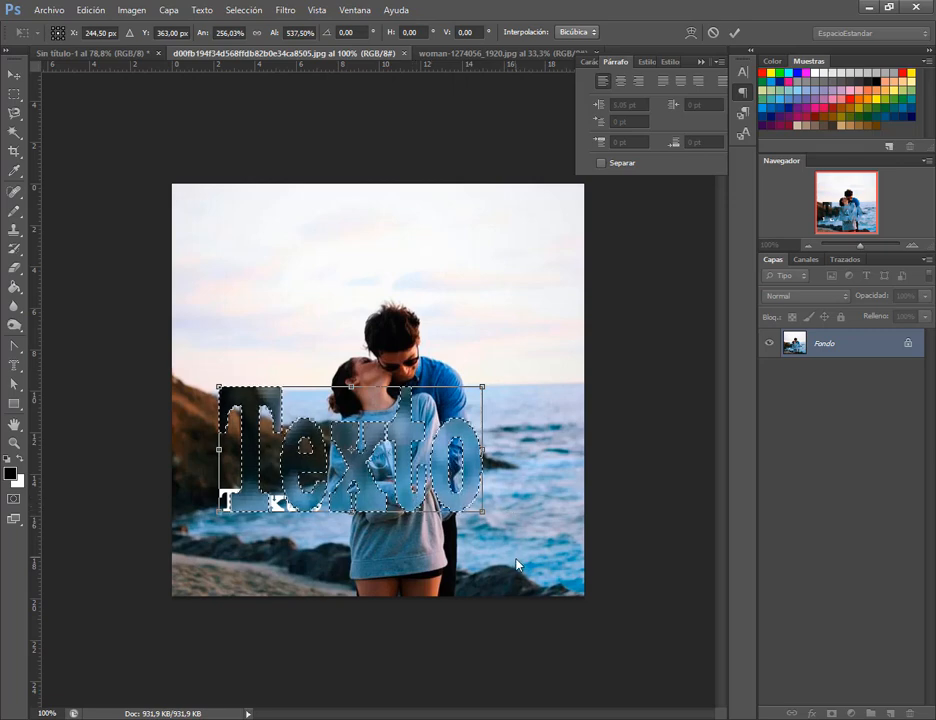
key("Escape")
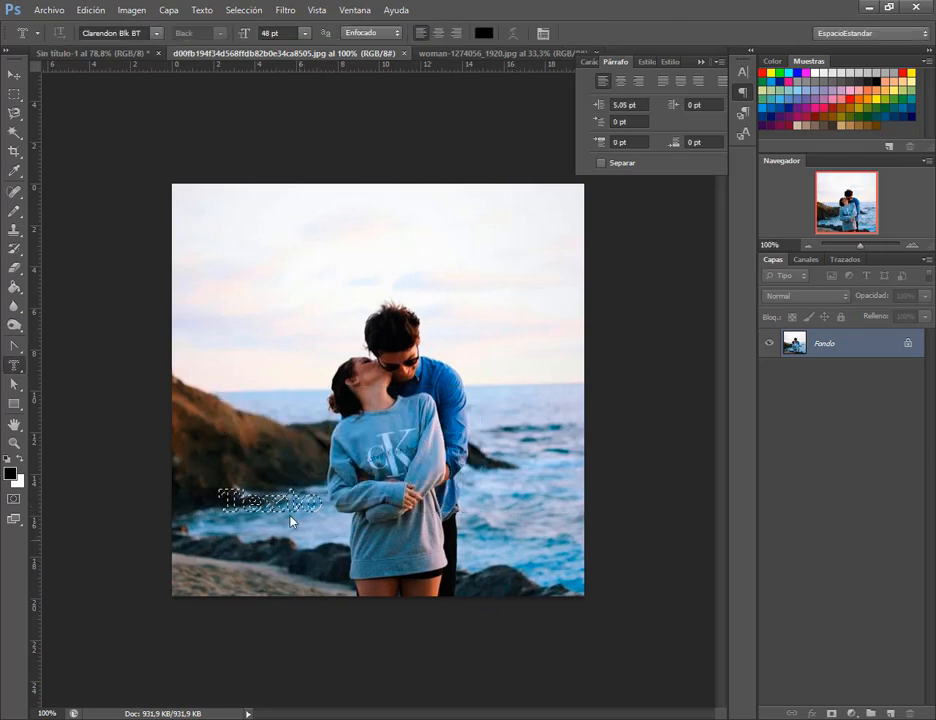
Transform the "Texto" selection outline, enlarging it and moving it down over the photo's lower-left rocks.
left_click(244, 11)
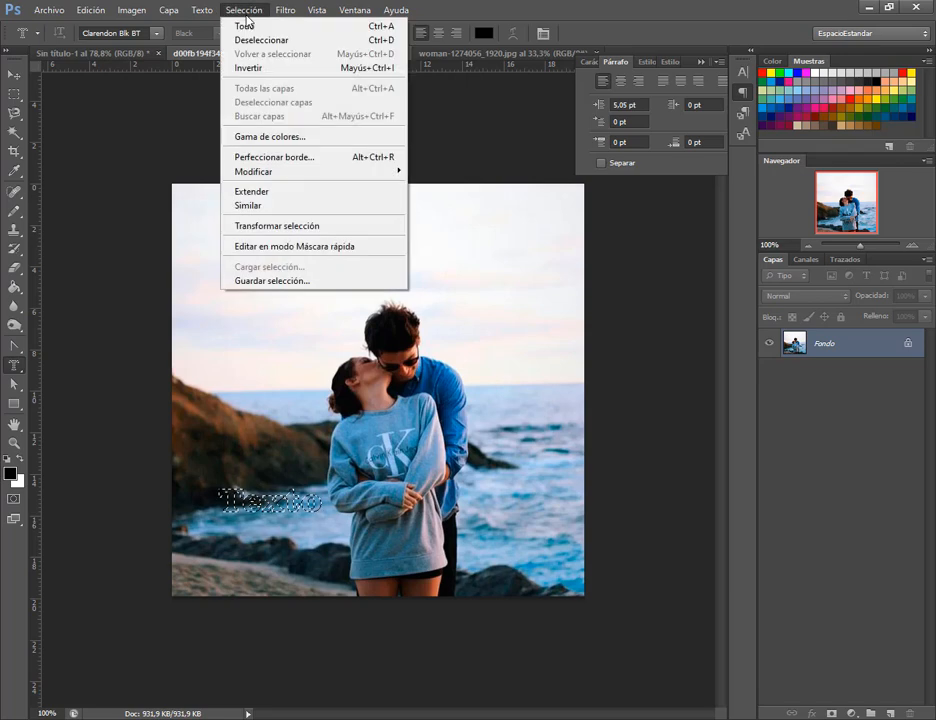
left_click(305, 228)
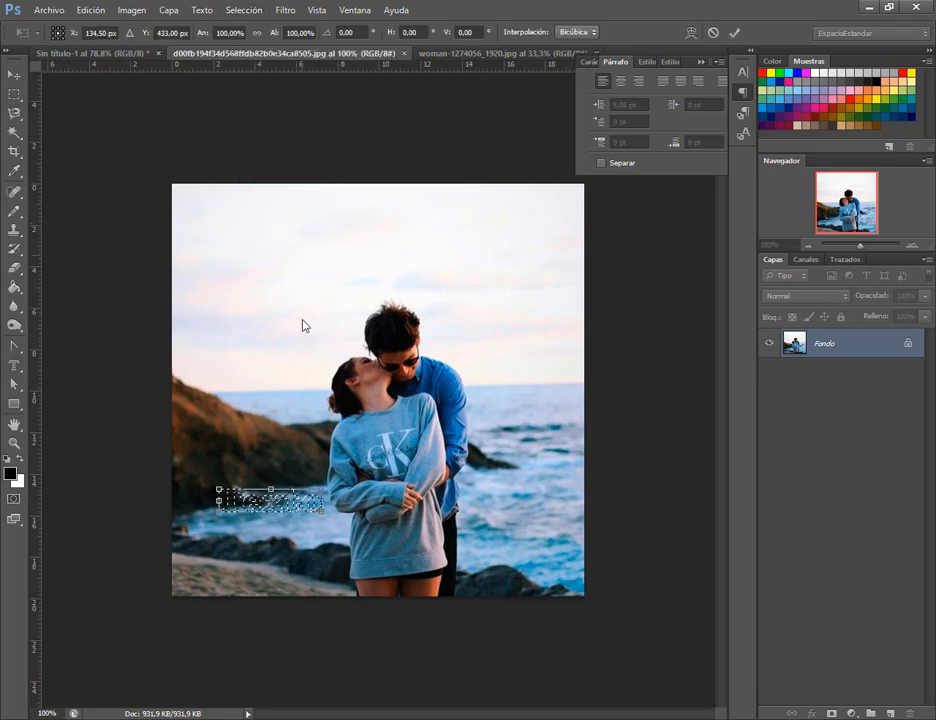
left_click_drag(220, 513, 185, 535)
left_click_drag(278, 506, 289, 538)
key("Return")
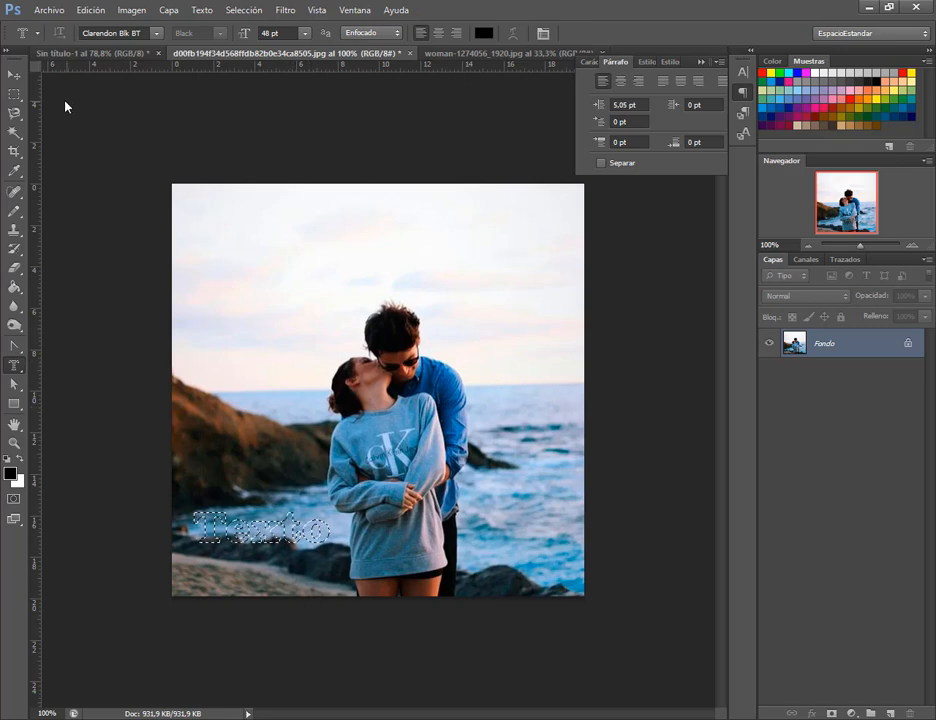
Copy the "Texto" selection to a new layer and move the cut-out text to the photo's upper-left sky.
left_click(14, 74)
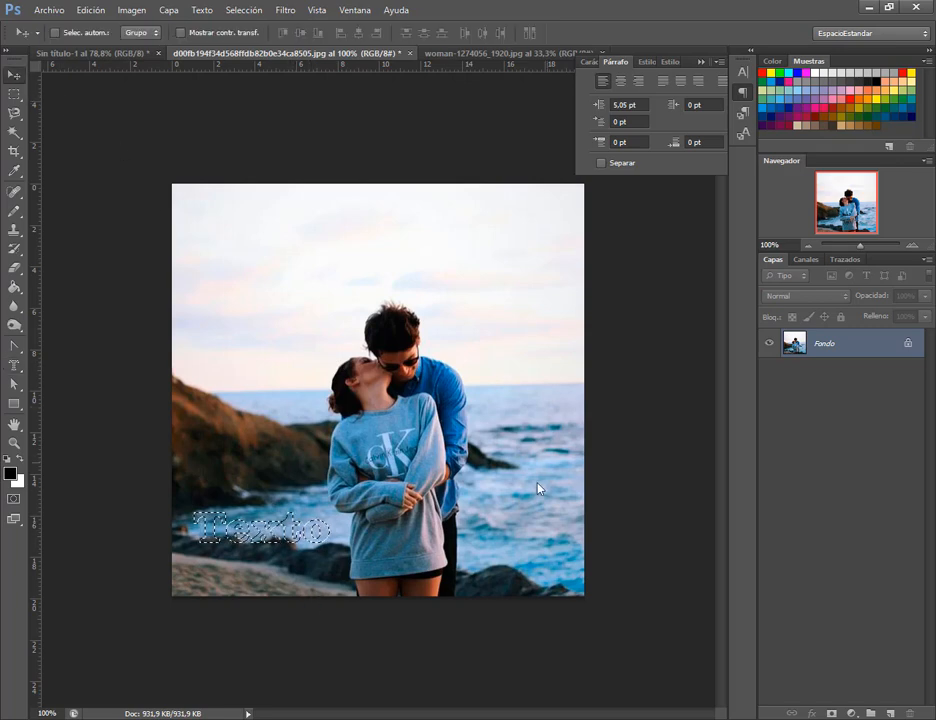
left_click(169, 11)
mouse_move(178, 26)
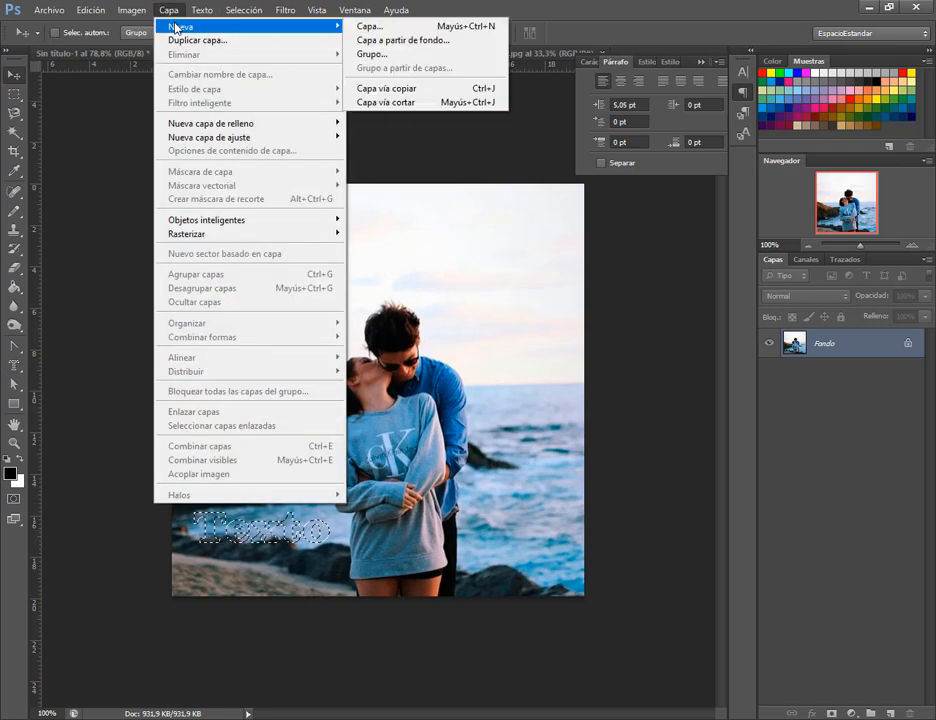
left_click(497, 89)
left_click_drag(271, 538, 261, 227)
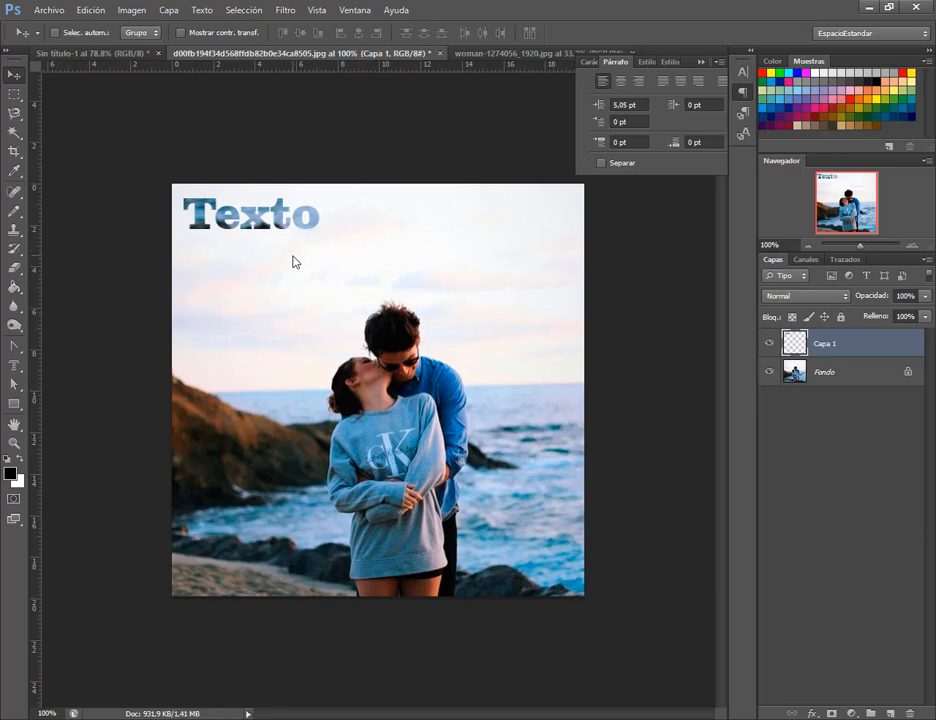
Enlarge the cut-out "Texto" layer to about 129% and move it to the photo's upper-right corner.
key("ctrl+t")
left_click_drag(320, 236, 362, 251)
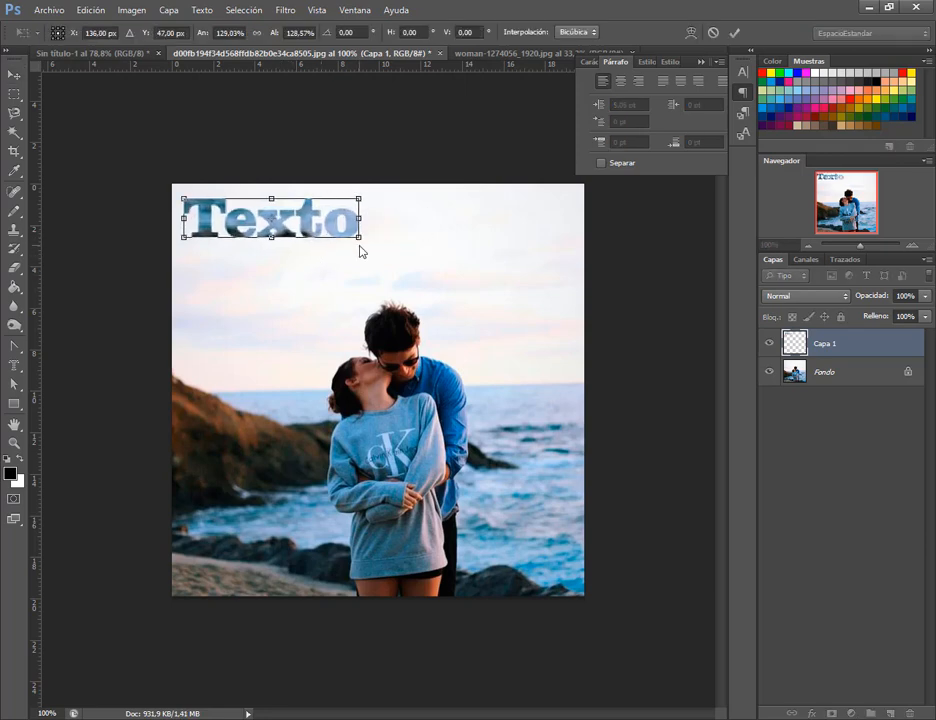
key("Return")
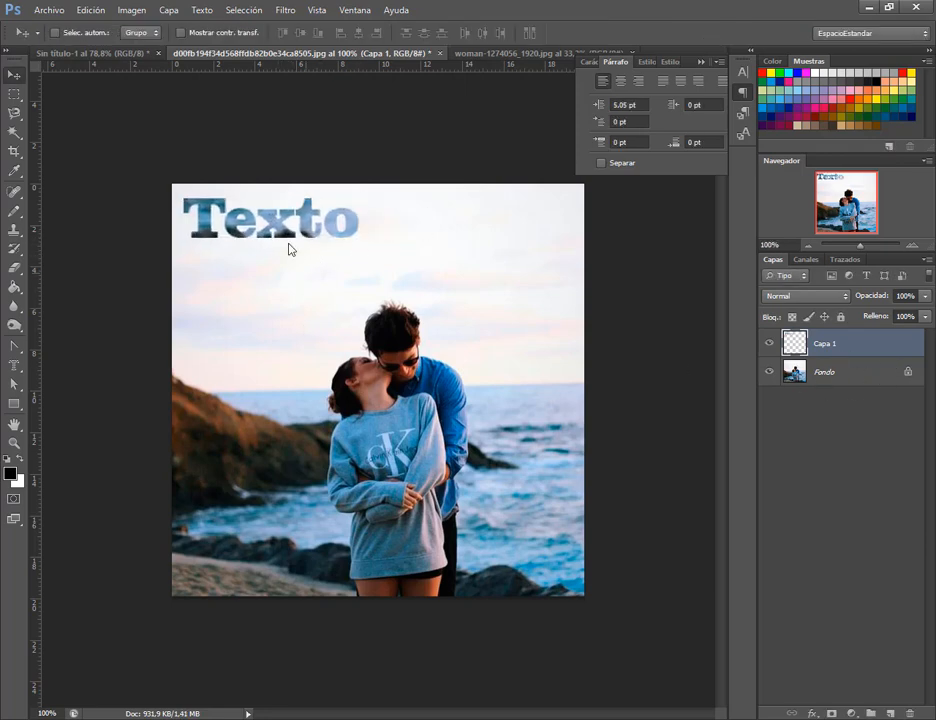
left_click_drag(275, 215, 484, 212)
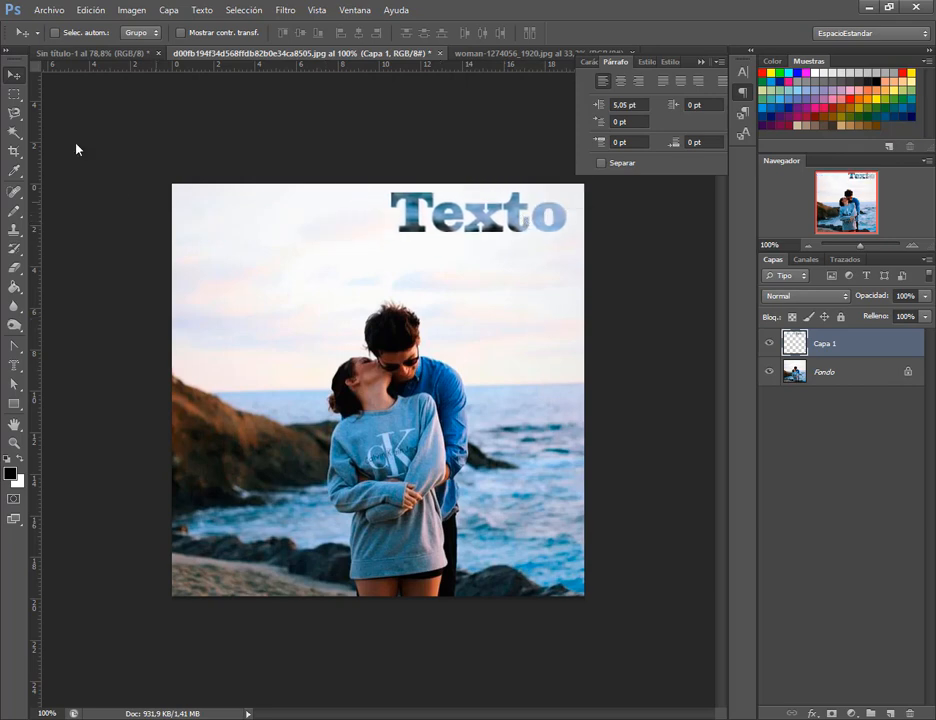
left_click(14, 365)
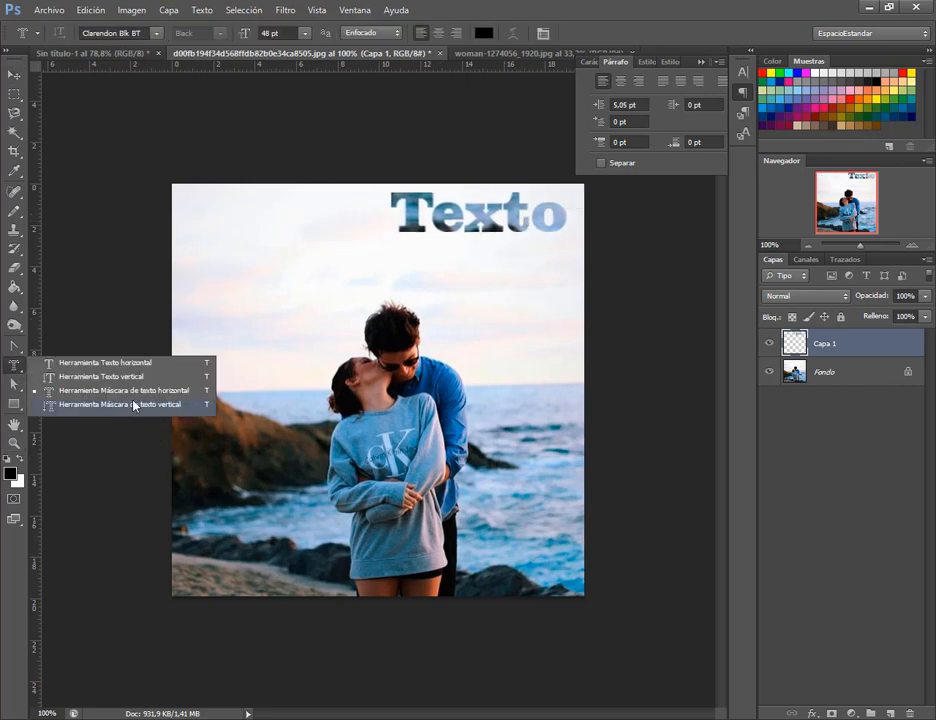
left_click(183, 404)
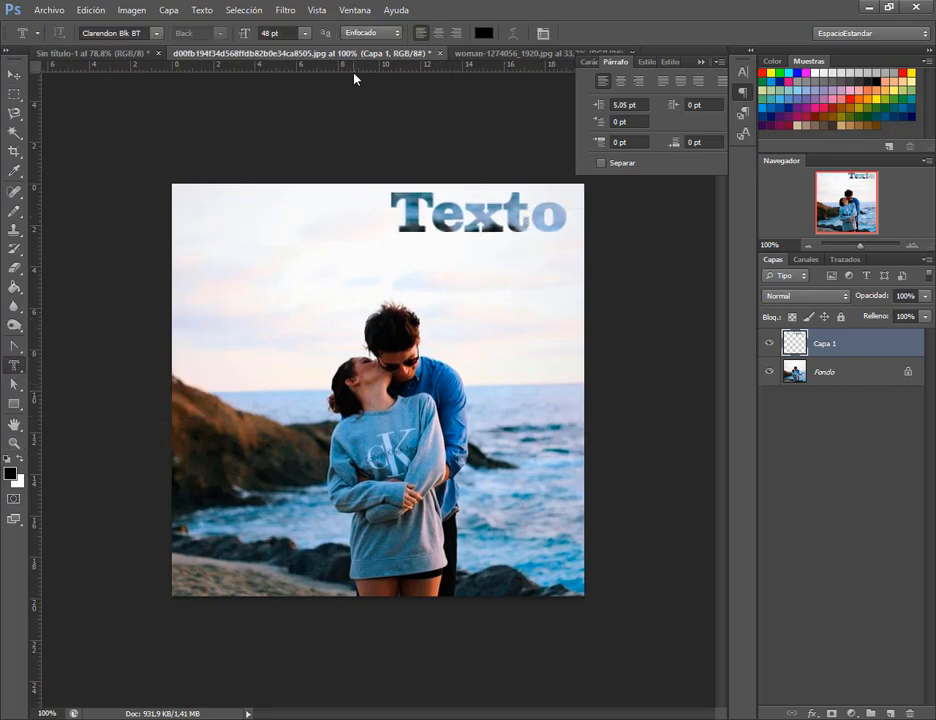
left_click(14, 74)
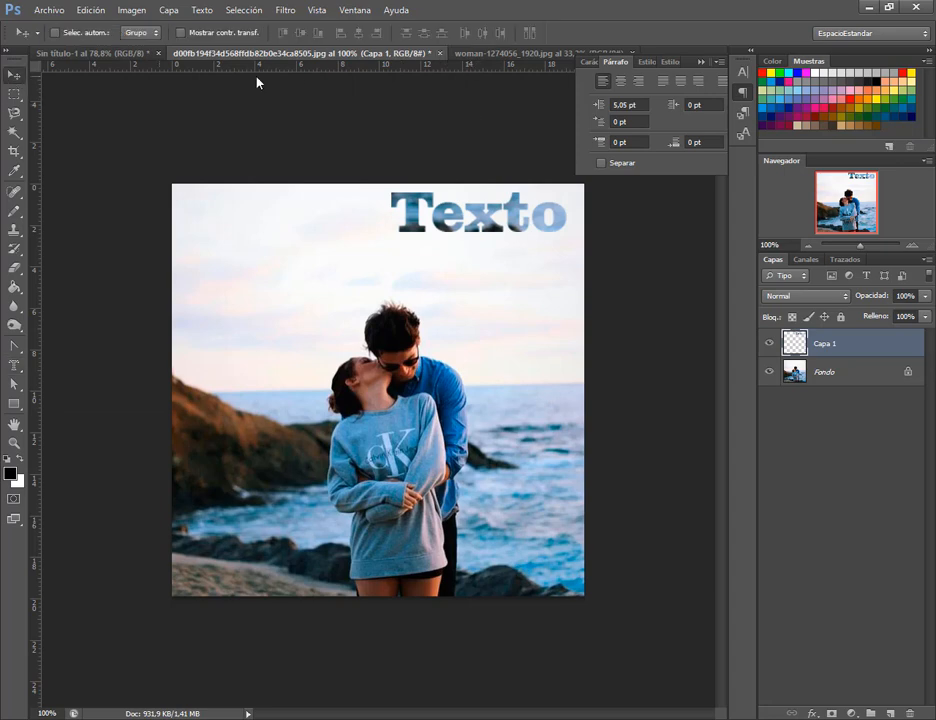
Close the couple photo without saving changes and also close the woman photo.
left_click(440, 54)
left_click(495, 278)
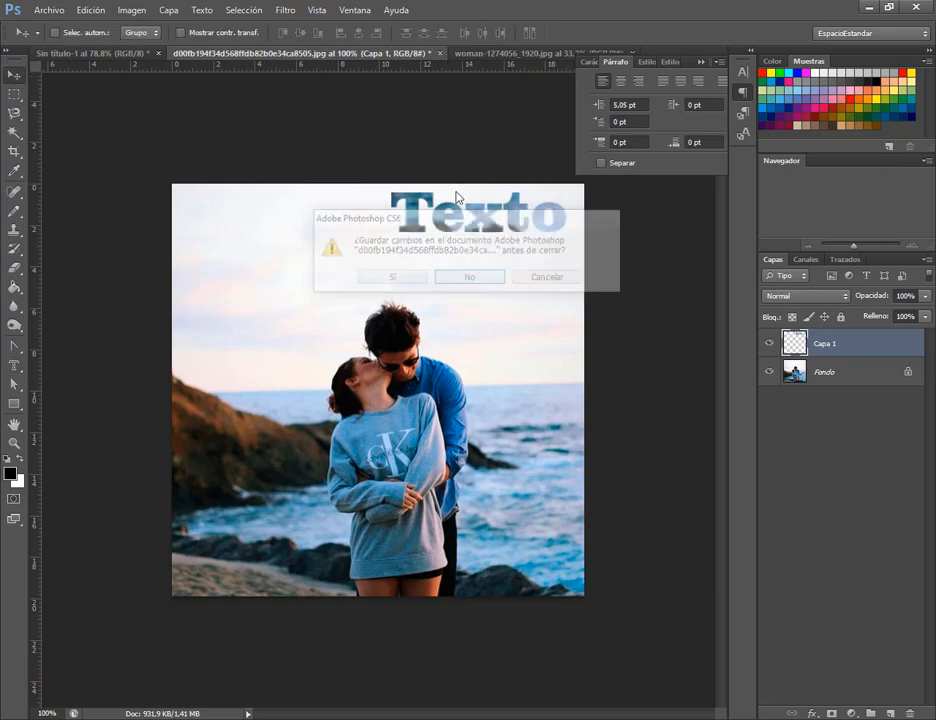
left_click(350, 53)
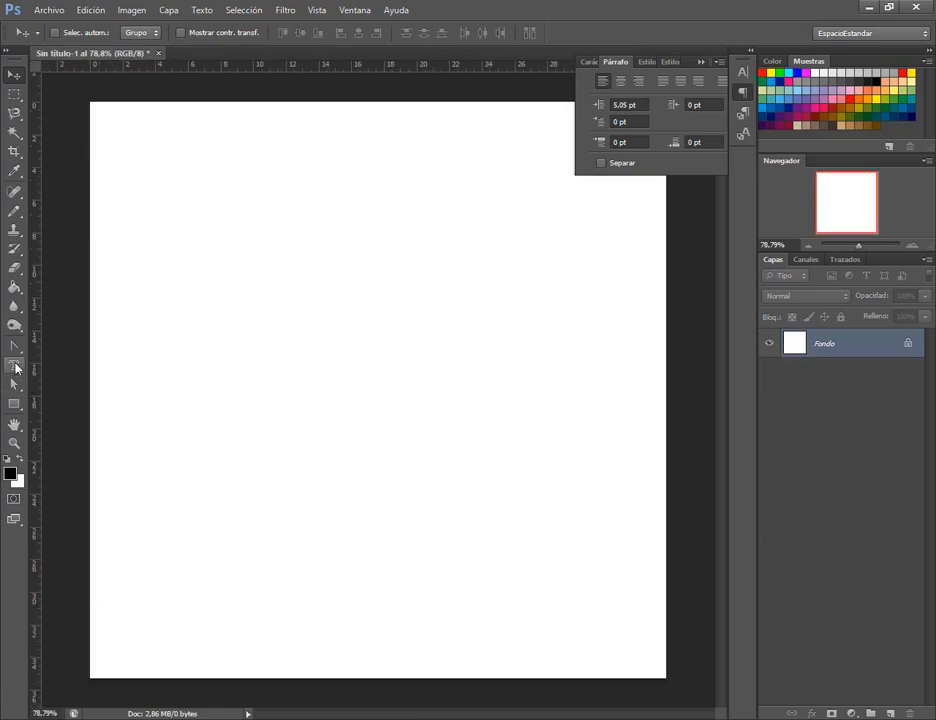
Draw an unfilled ellipse of about 555 × 631 px with a 3 pt black stroke and move it toward the canvas's lower right.
left_click_drag(14, 365, 80, 364)
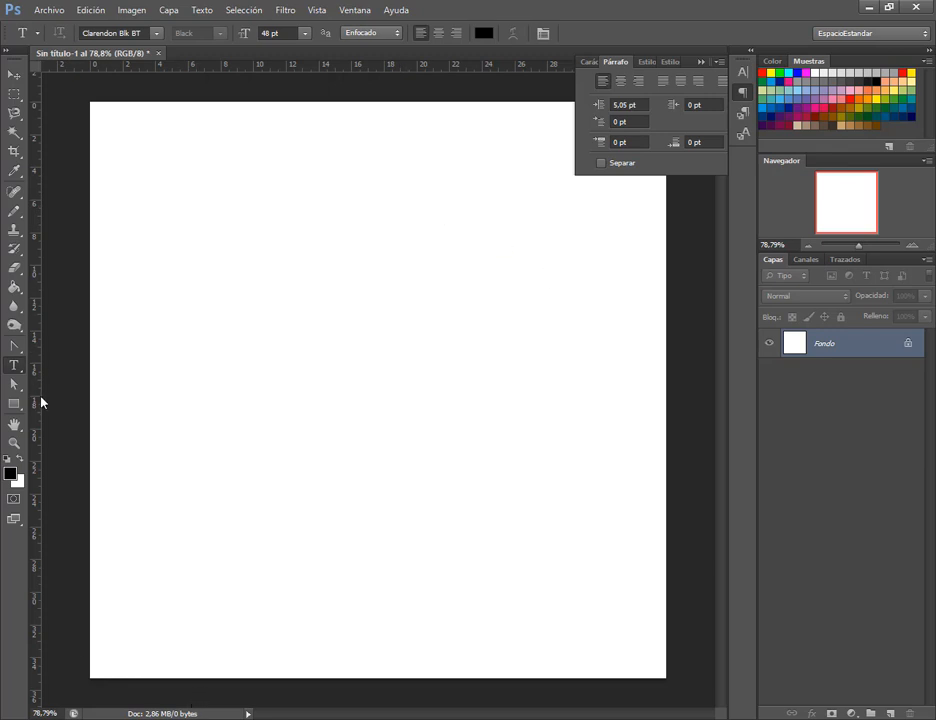
left_click(15, 403)
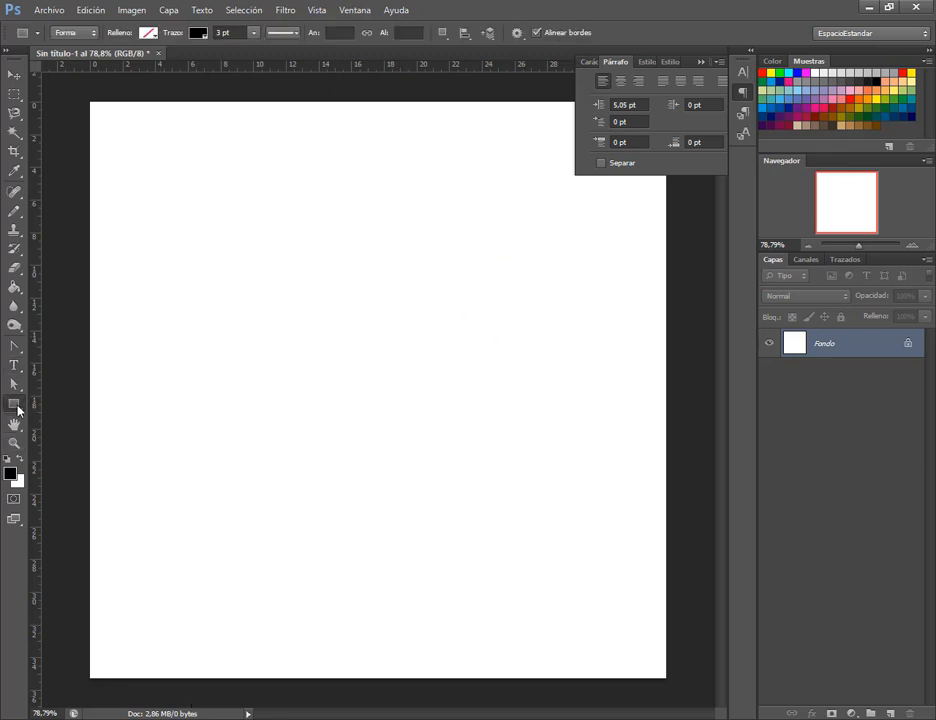
left_click(15, 405)
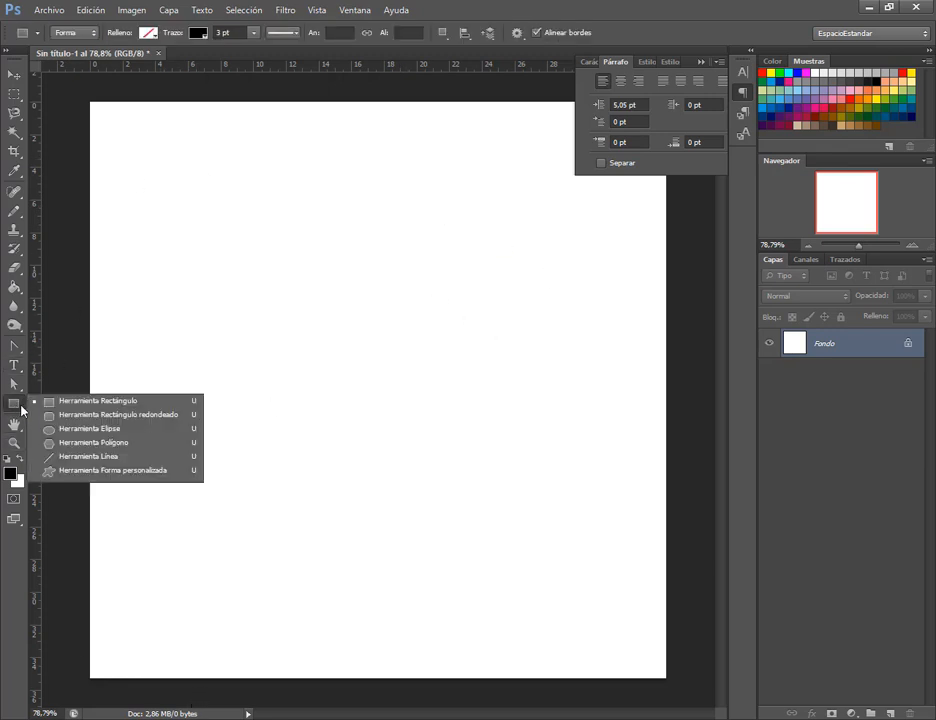
left_click(88, 428)
mouse_move(130, 152)
left_mouse_down()
mouse_move(391, 405)
mouse_move(423, 511)
mouse_move(447, 516)
left_mouse_up()
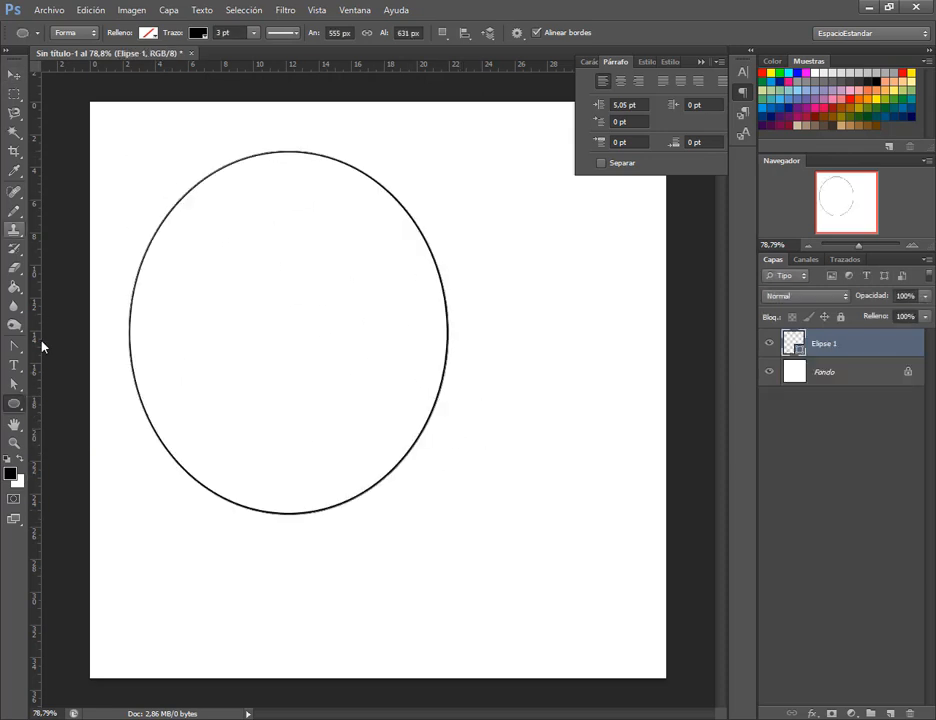
left_click(14, 75)
left_click_drag(279, 371, 427, 493)
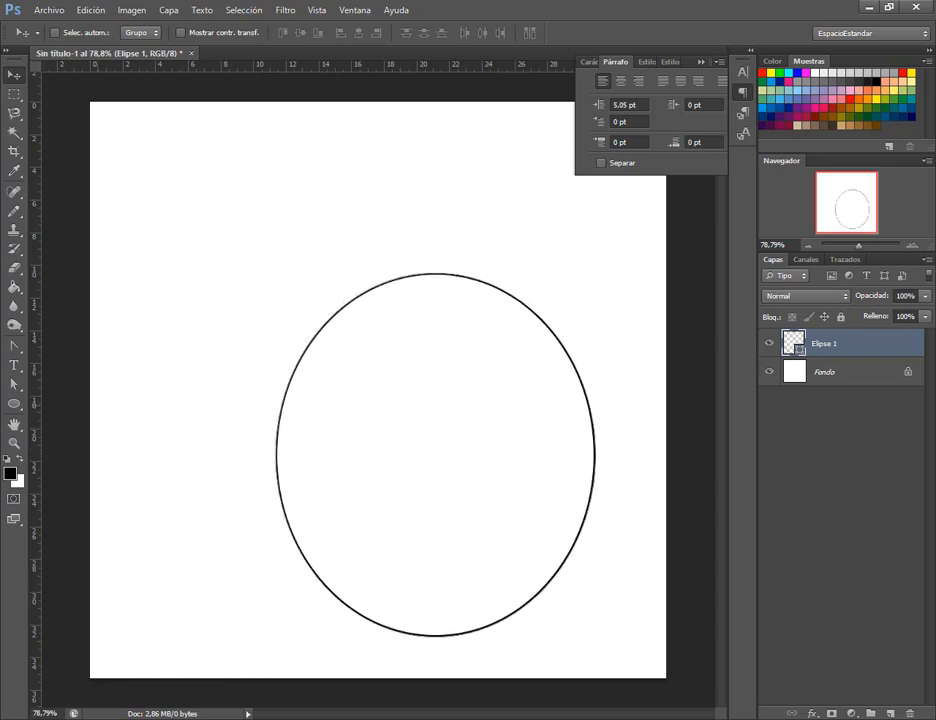
Add "Texto de ejemplo" as horizontal type along the ellipse's path, starting on its upper-left curve, in 48 pt Clarendon Blk BT.
key("t")
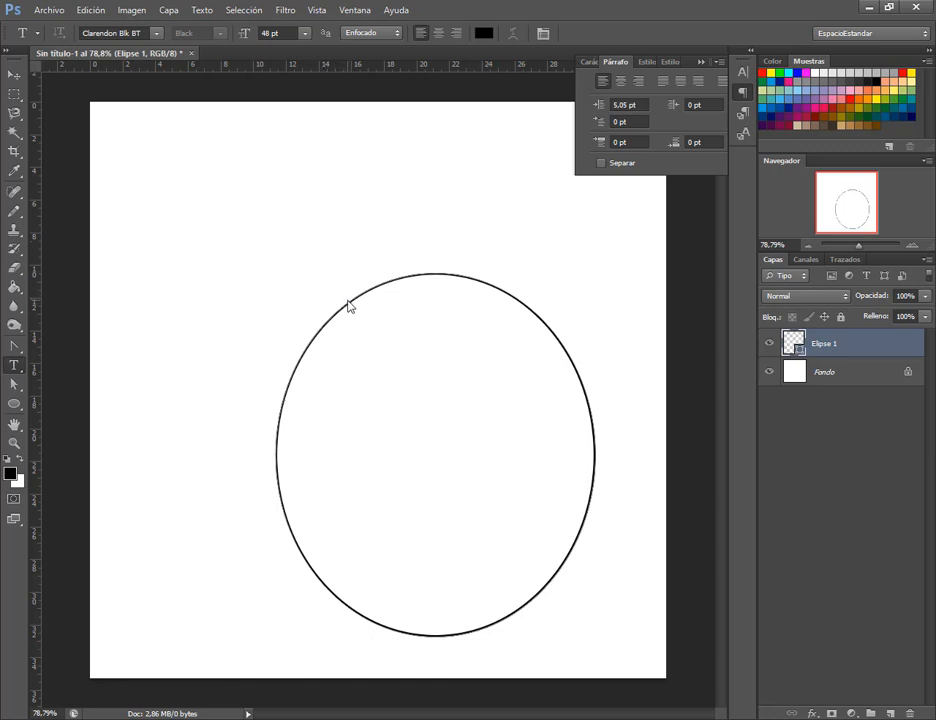
left_click(303, 357)
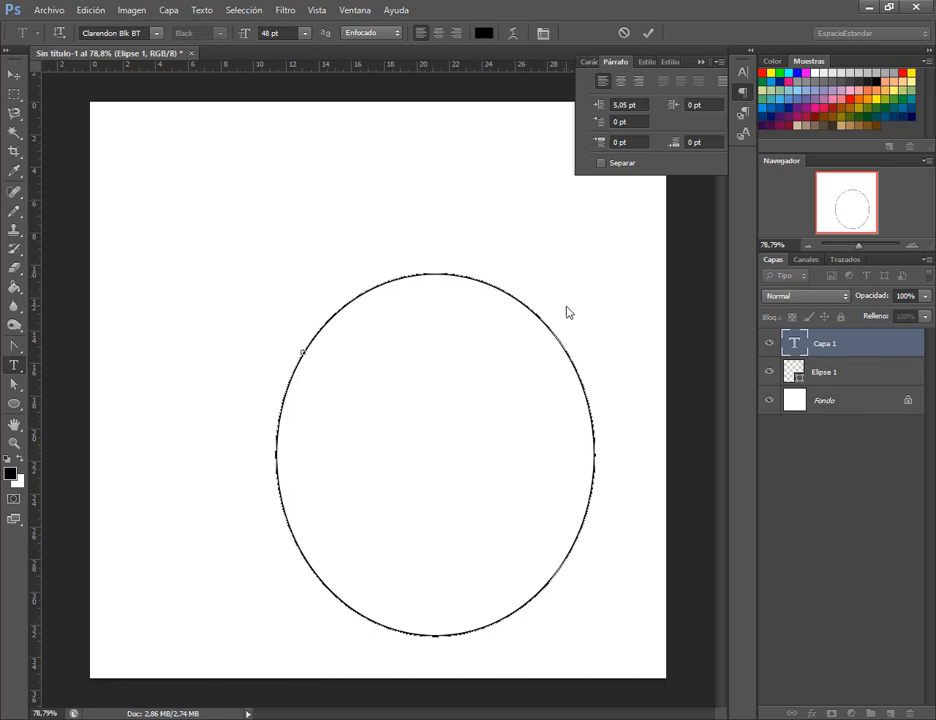
type("Texto")
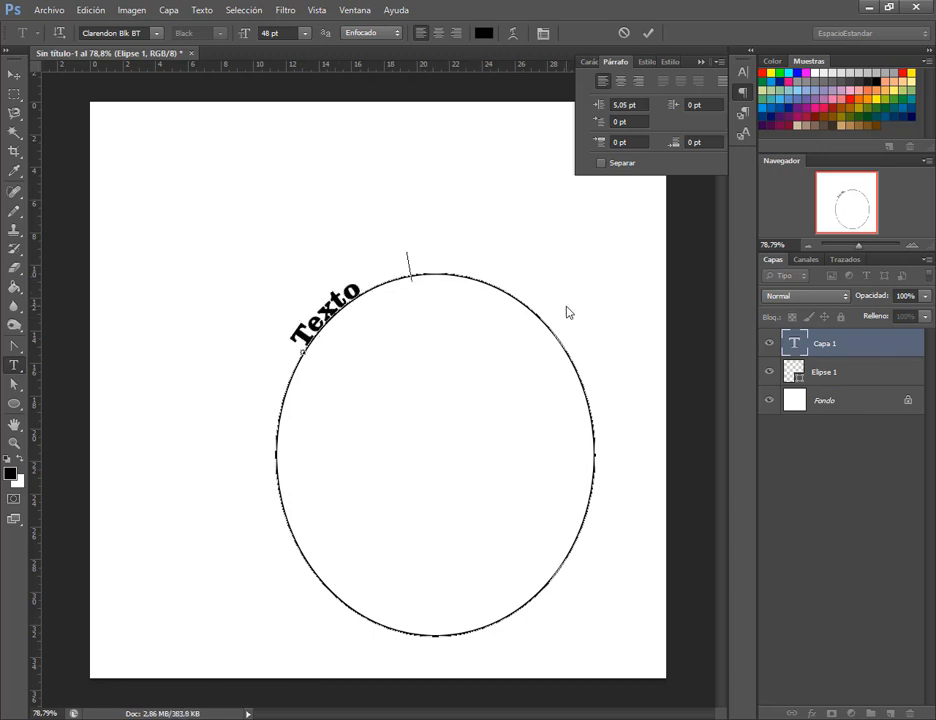
type(" de ejemplo")
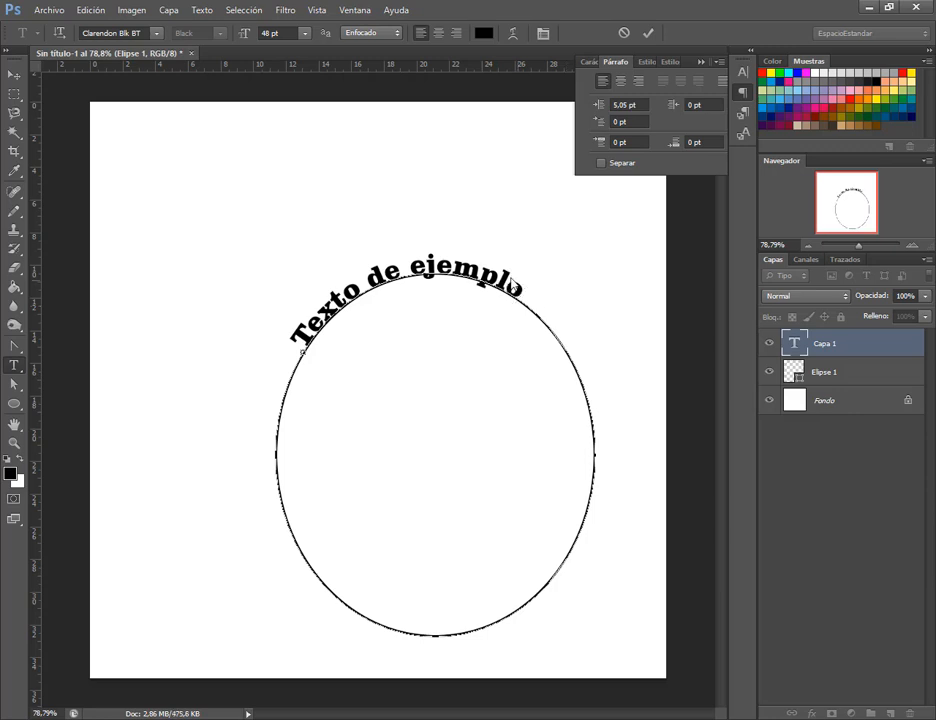
left_click(13, 76)
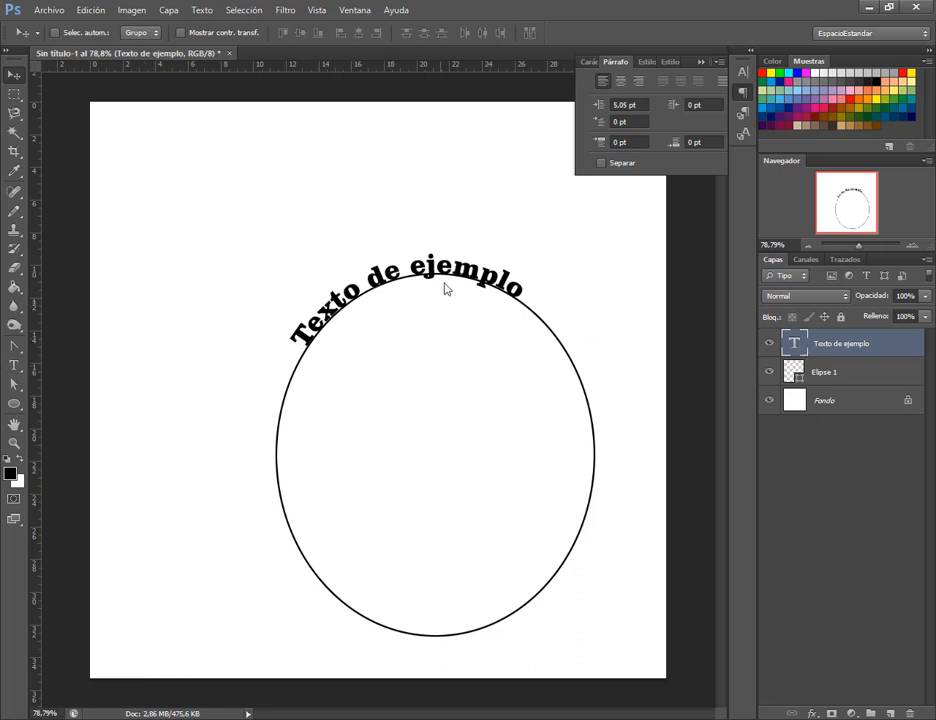
Try the Colonna MT font on the path text and set its font to Cooper Black.
left_click(590, 62)
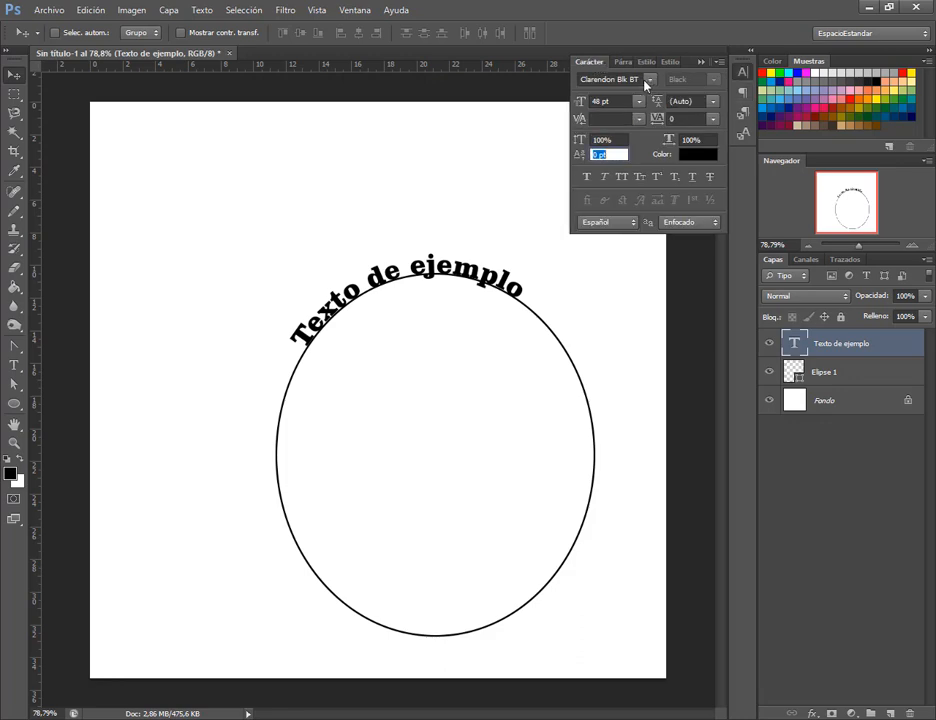
left_click(649, 79)
left_click(654, 140)
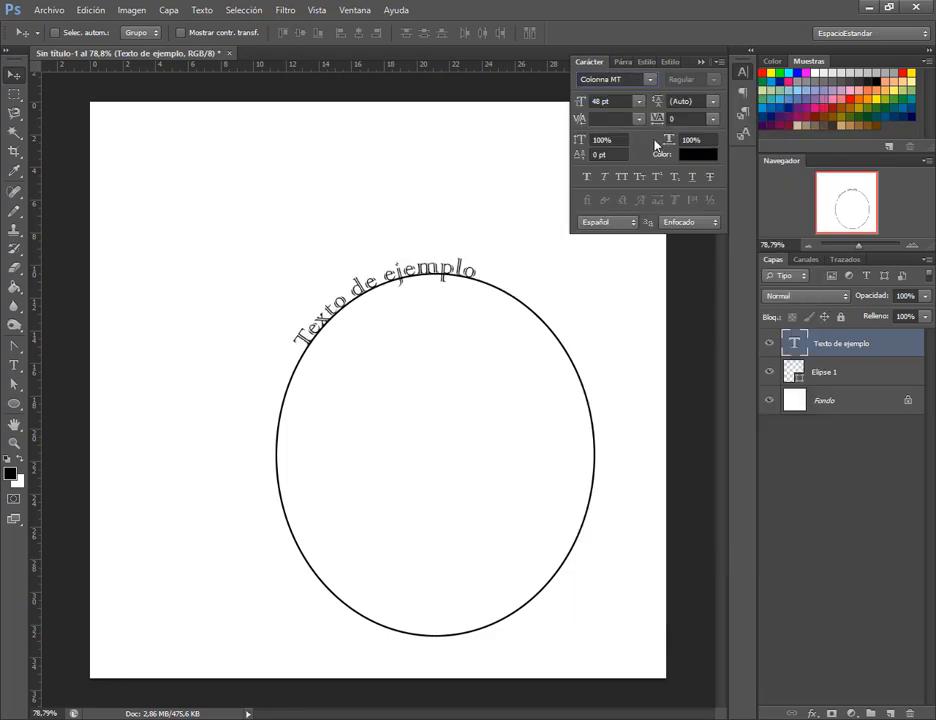
left_click(652, 82)
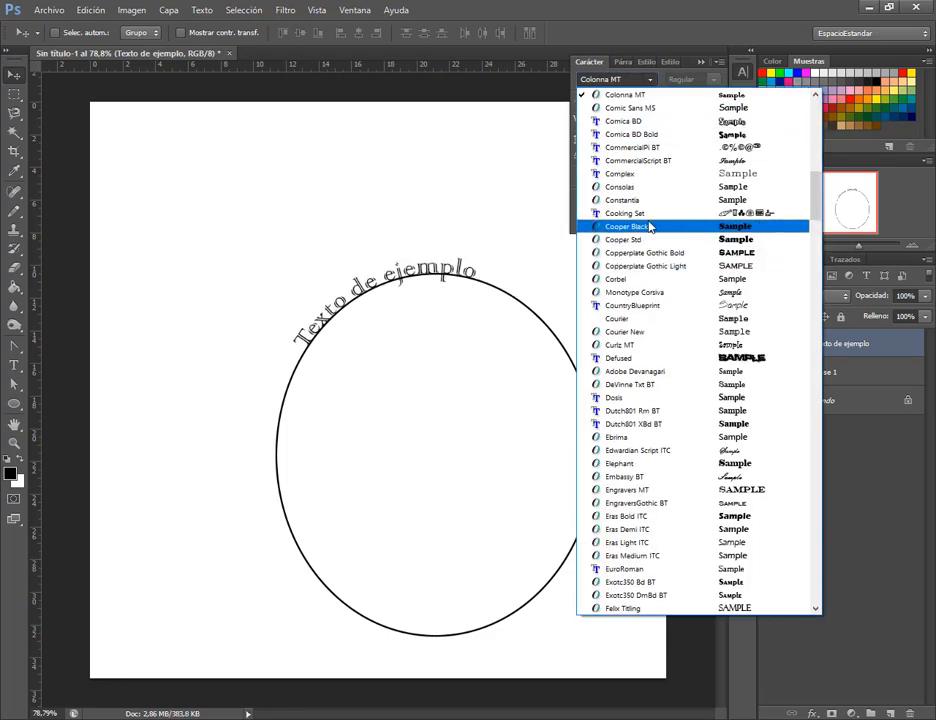
left_click(652, 281)
Try an 8 pt size on the path text, set it to 36 pt, and collapse the character settings.
left_click(640, 101)
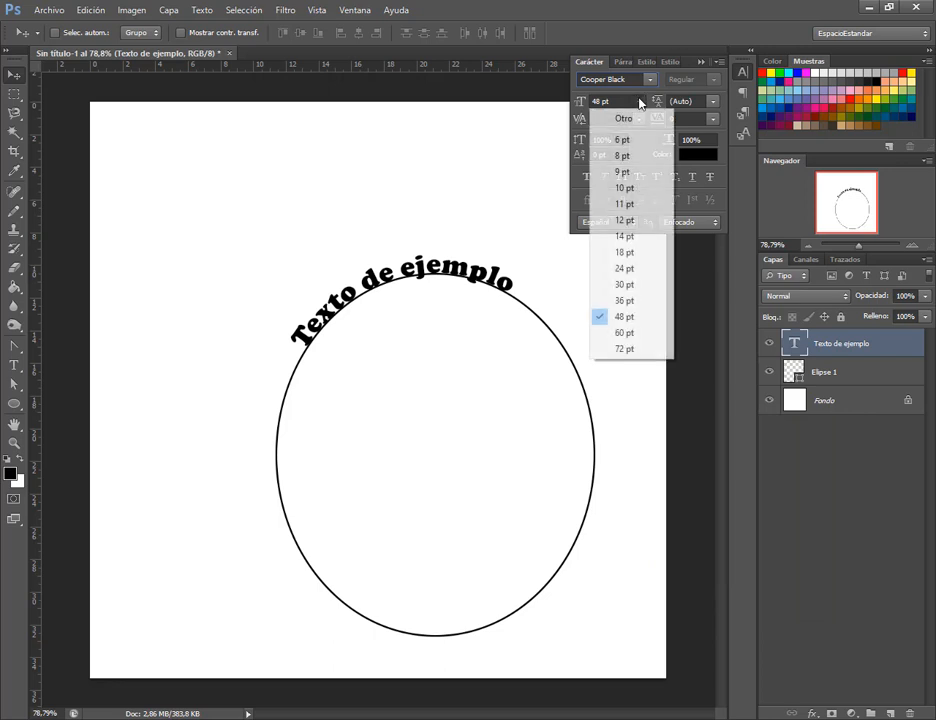
left_click(607, 159)
left_click(640, 101)
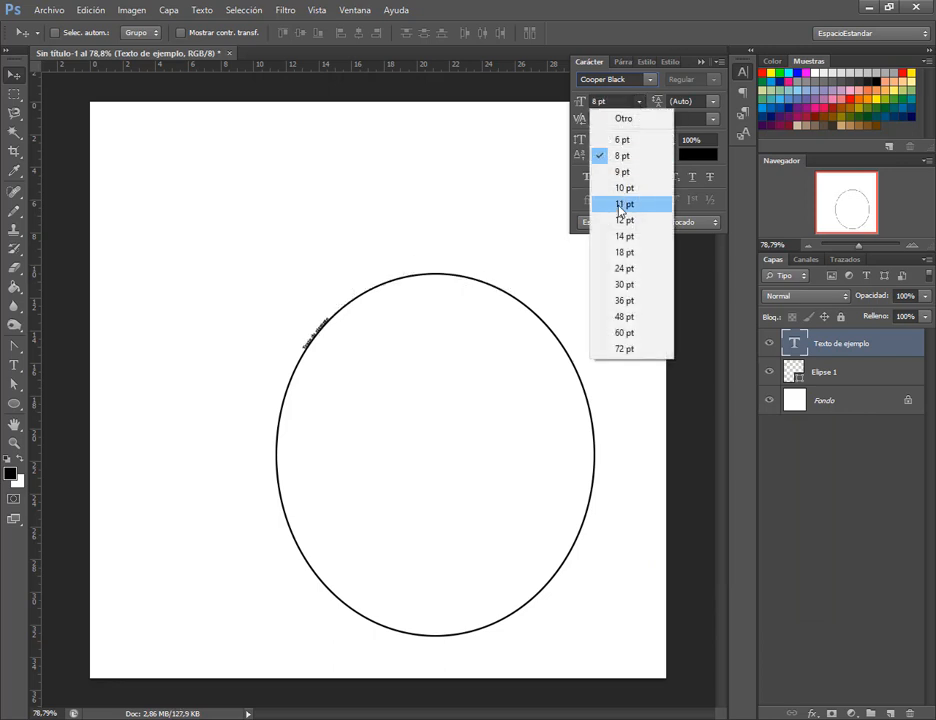
left_click(633, 300)
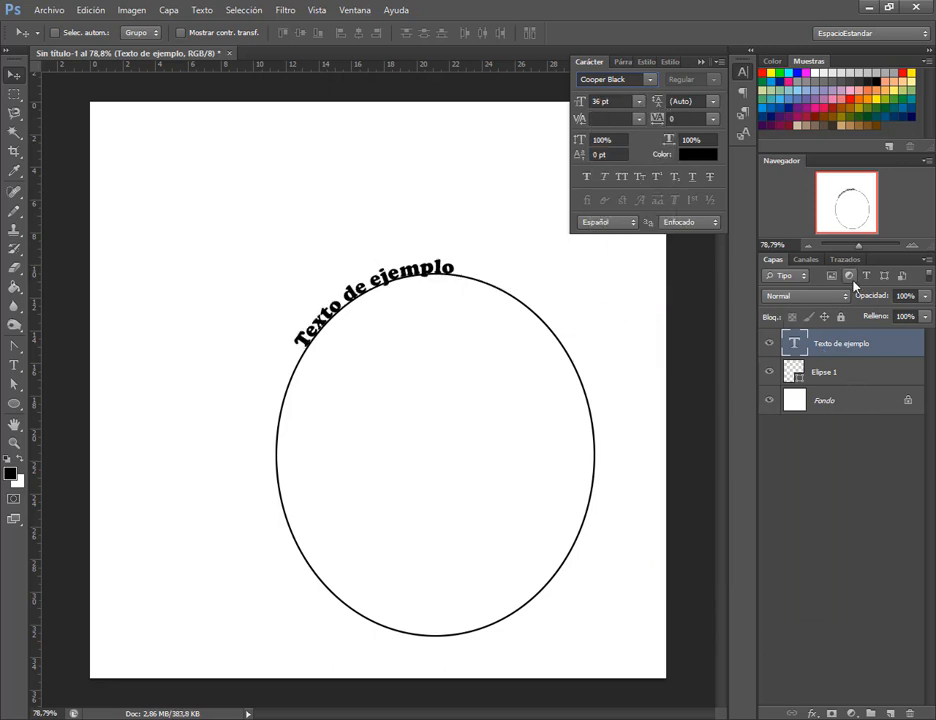
left_click(704, 66)
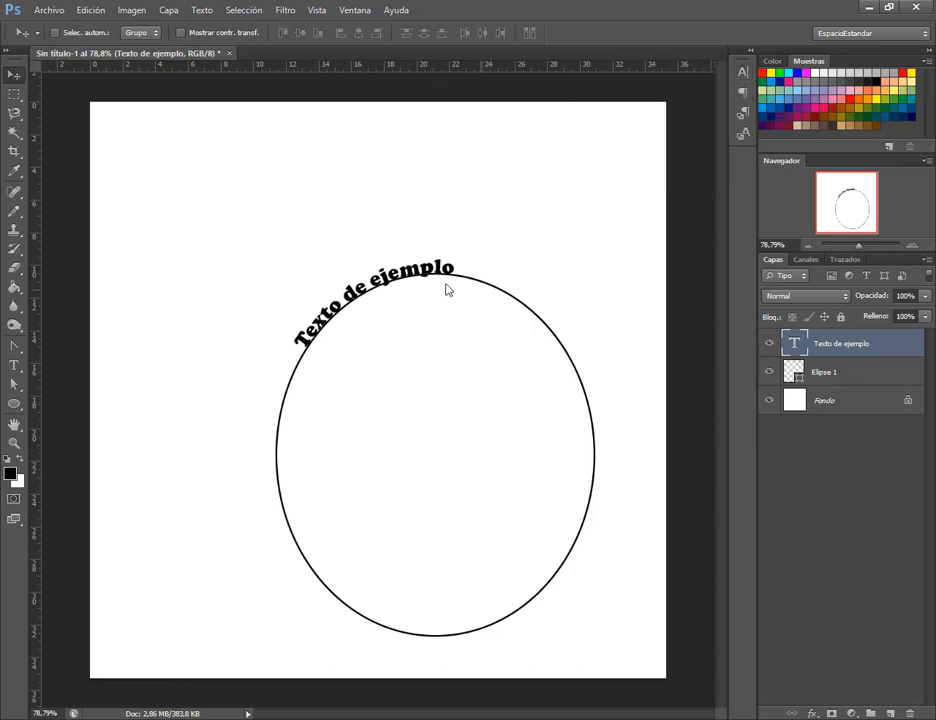
Try moving the path text off the ellipse to the canvas's upper left, and undo the move.
left_click_drag(447, 288, 231, 167)
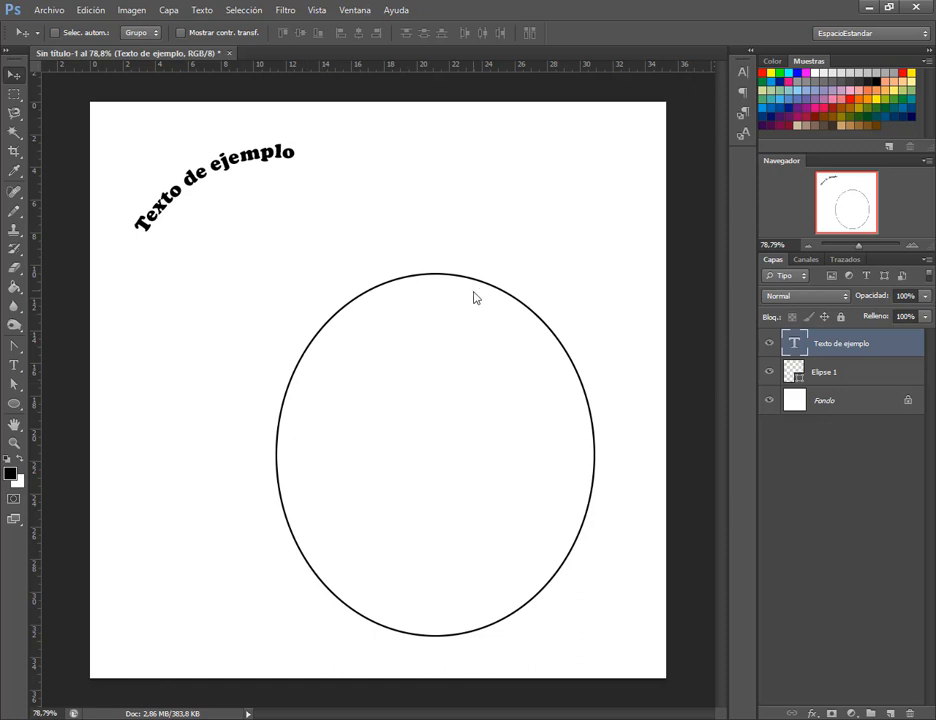
key("ctrl+alt+z")
key("ctrl+alt+z")
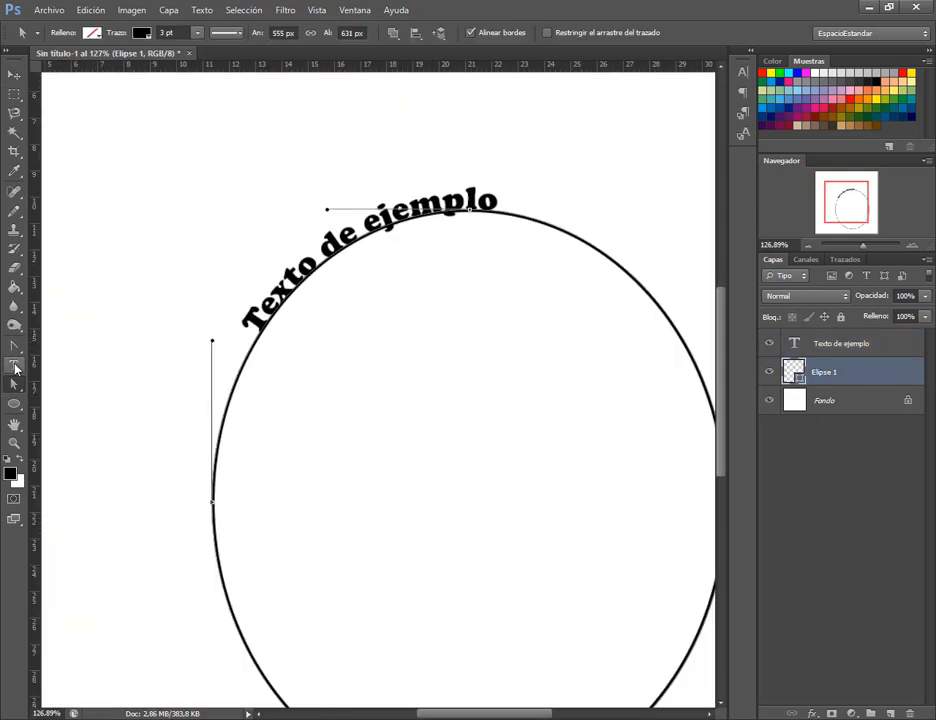
left_click(20, 72)
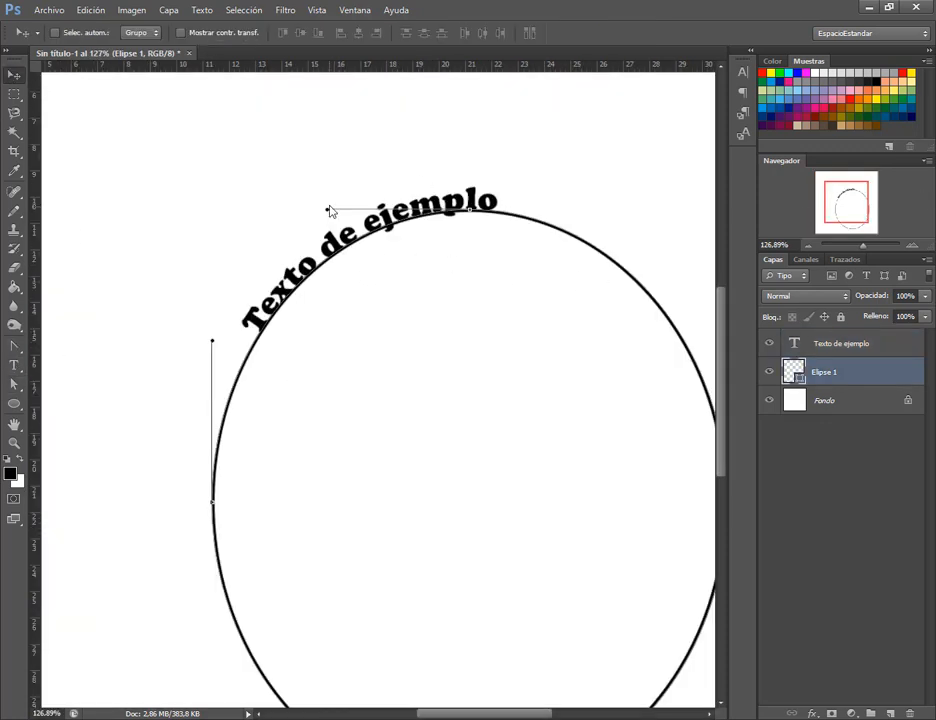
scroll(389, 278, "down", 4)
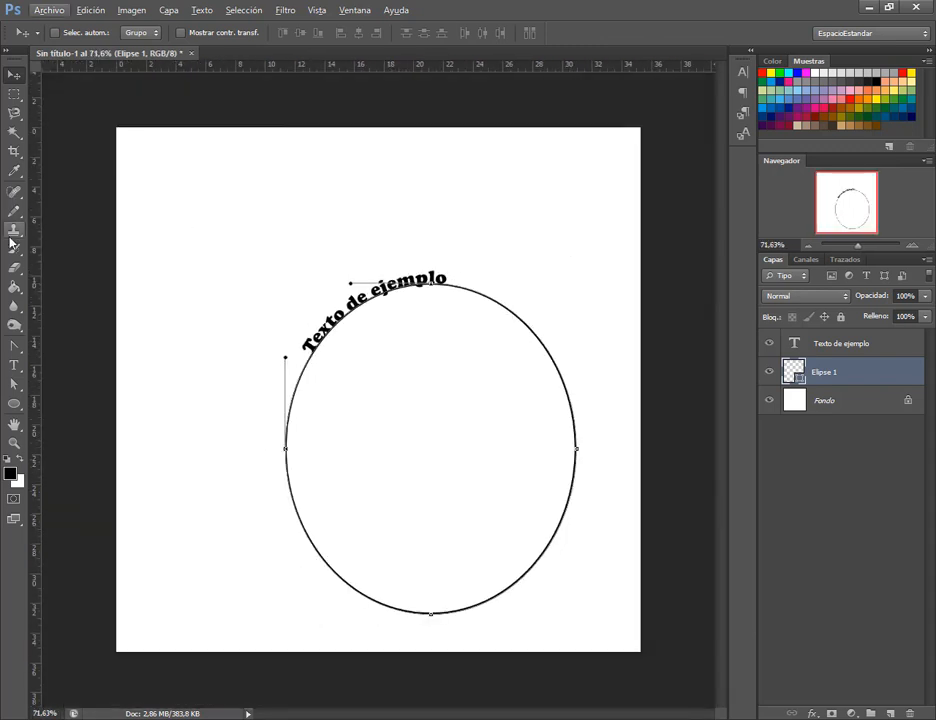
Draw an unfilled wavy shape of about 811 × 106 px with the Pen tool above the ellipse, using a 3 pt black stroke.
left_click(15, 346)
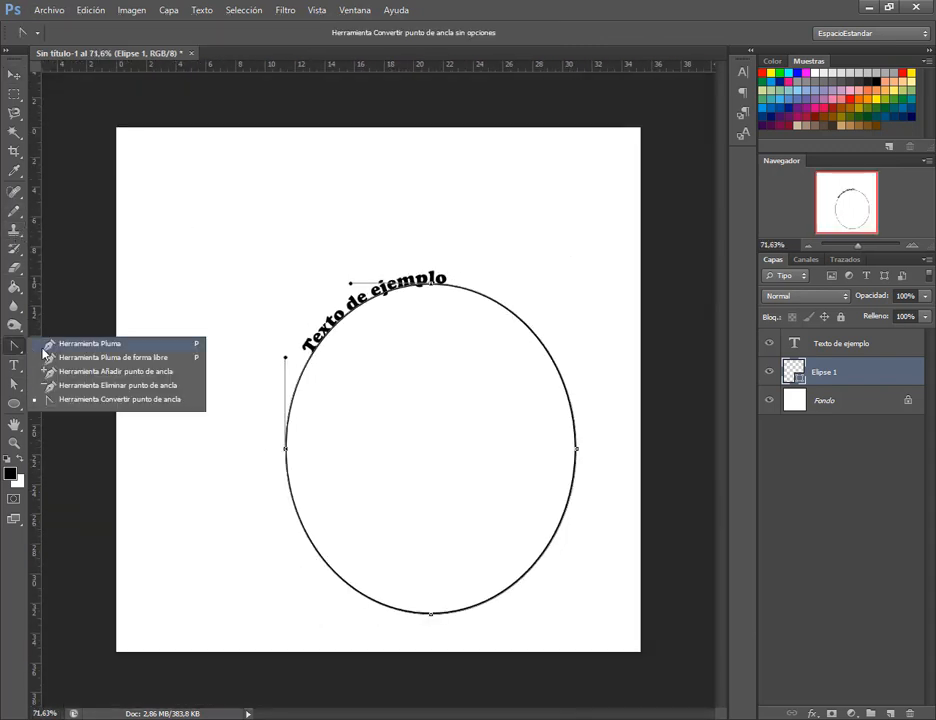
left_click(43, 347)
left_click(157, 166)
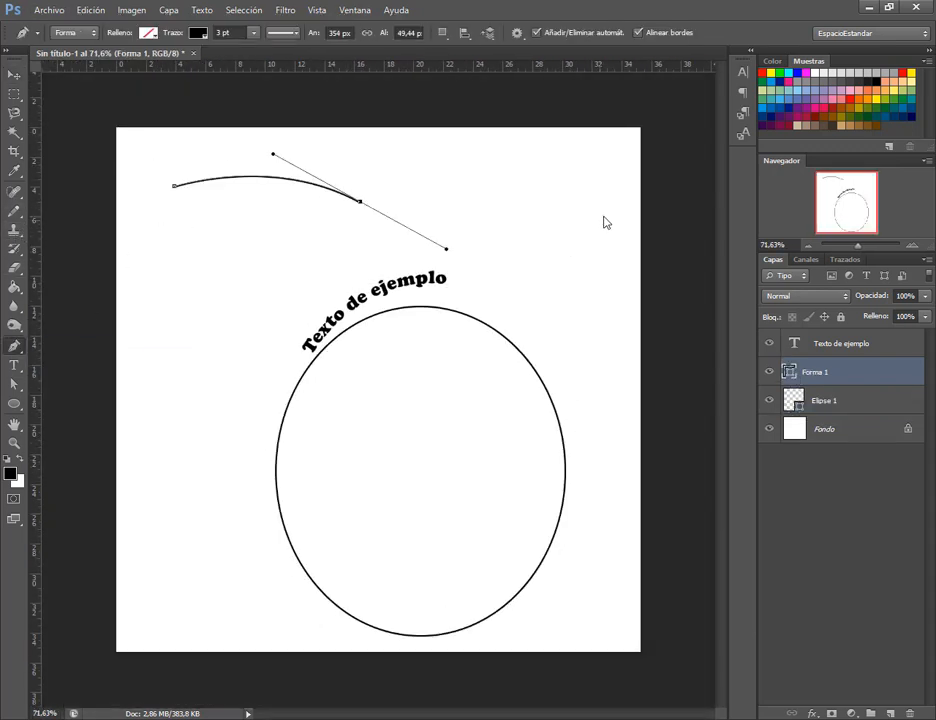
left_click_drag(598, 208, 637, 186)
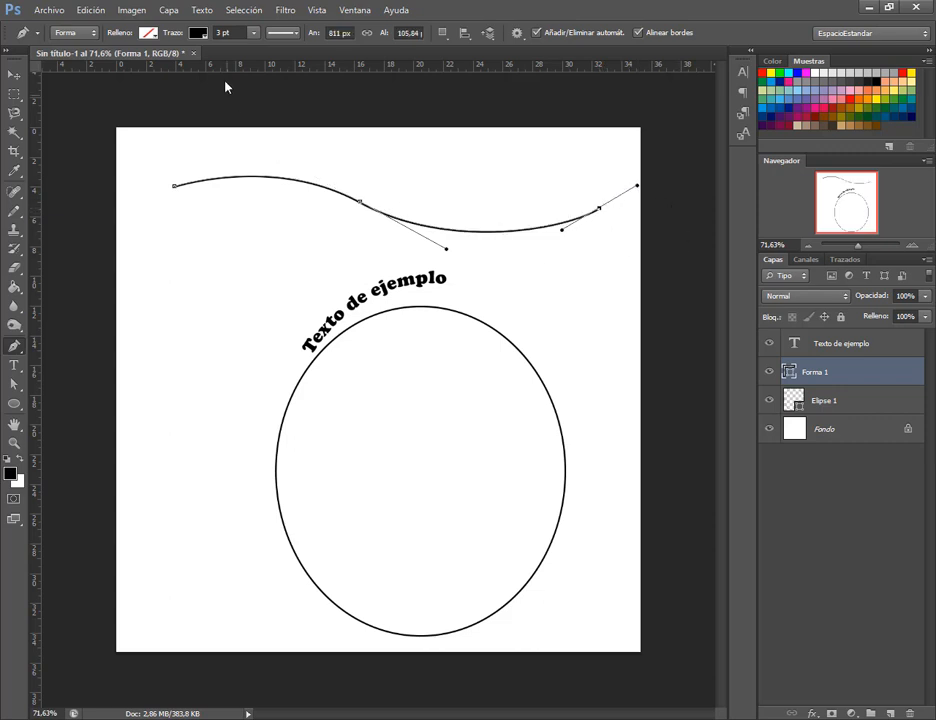
left_click(57, 37)
left_click(68, 58)
Add "TEXTO DE EJEMPLO EN TRAYECTO" along the wavy line from near its left end, in 36 pt Cooper Black.
key("t")
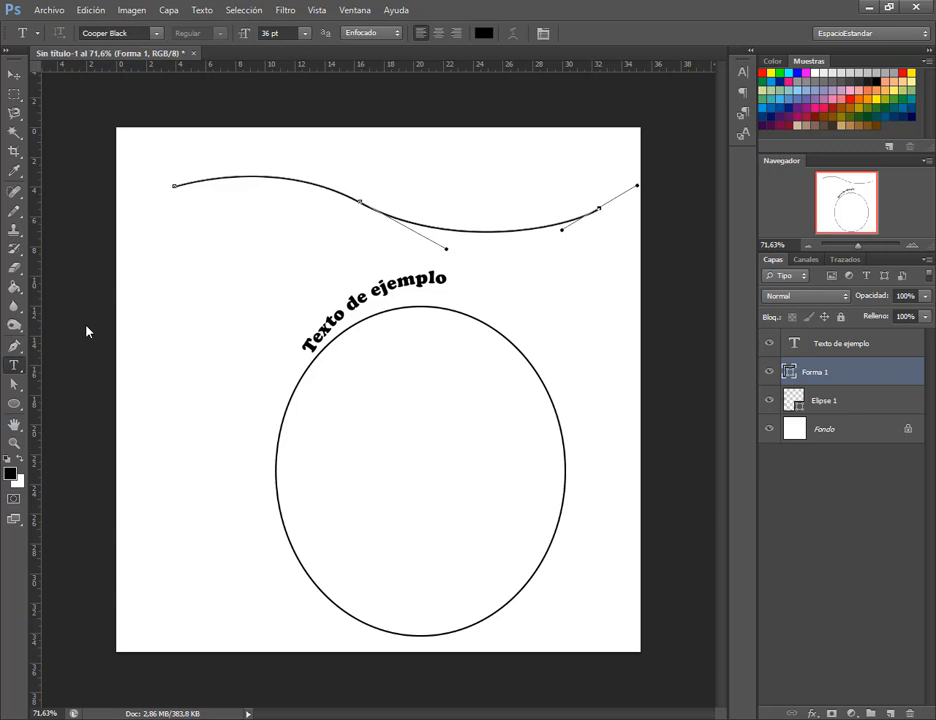
left_click(193, 185)
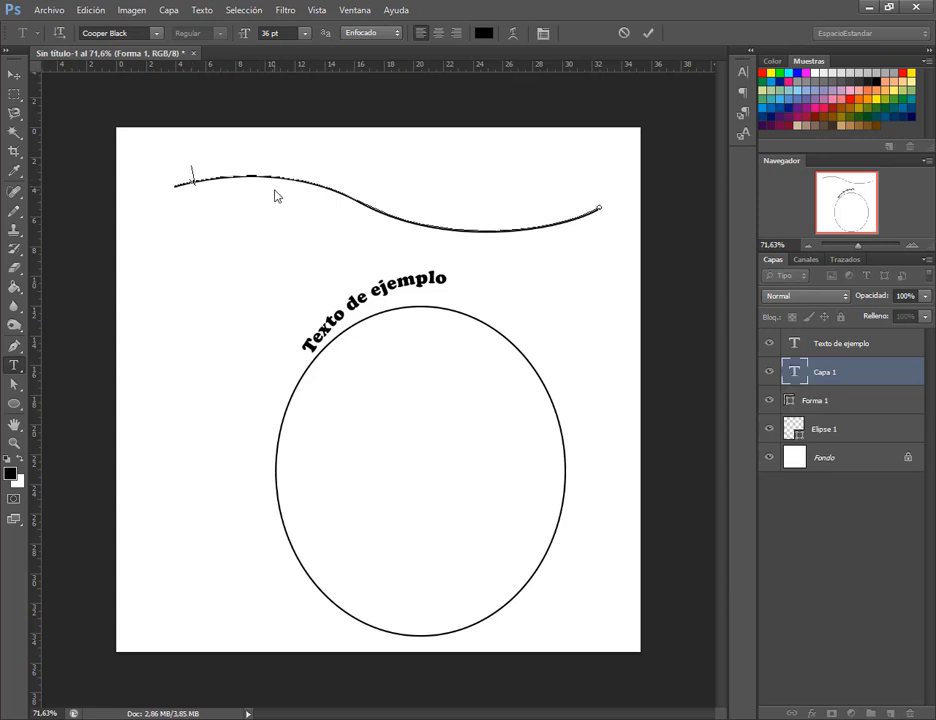
type("TEXTO DE ")
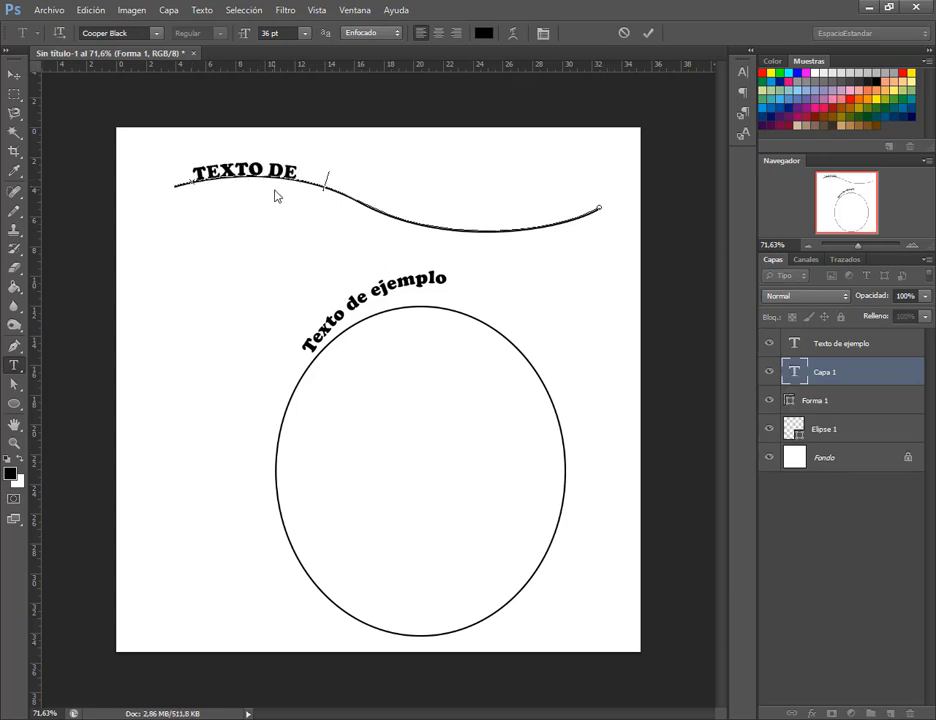
type("EJEMPLO EN T")
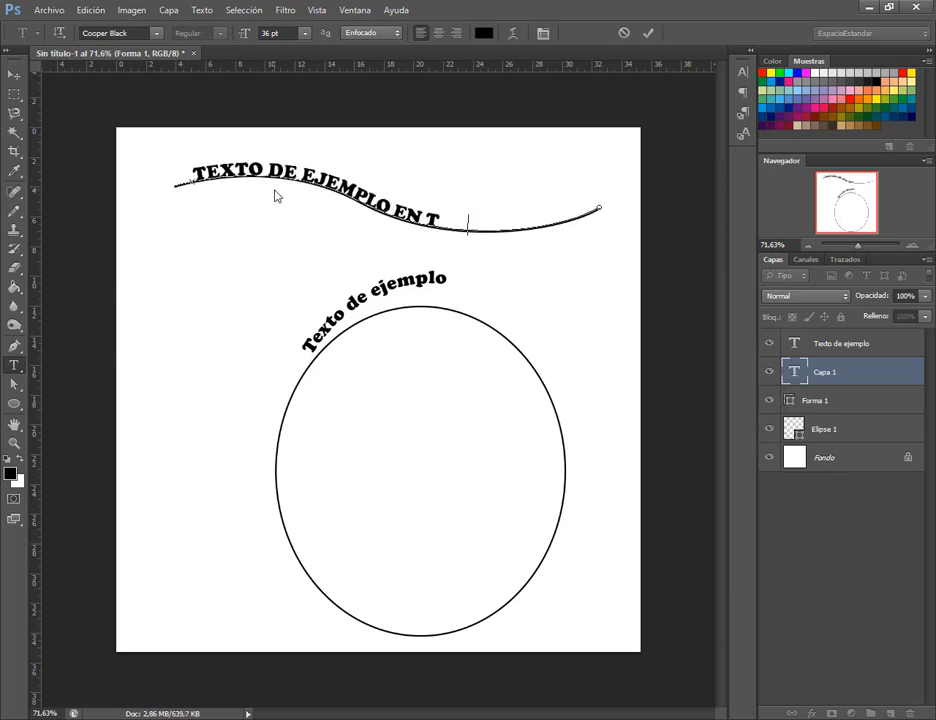
type("RAYECTO")
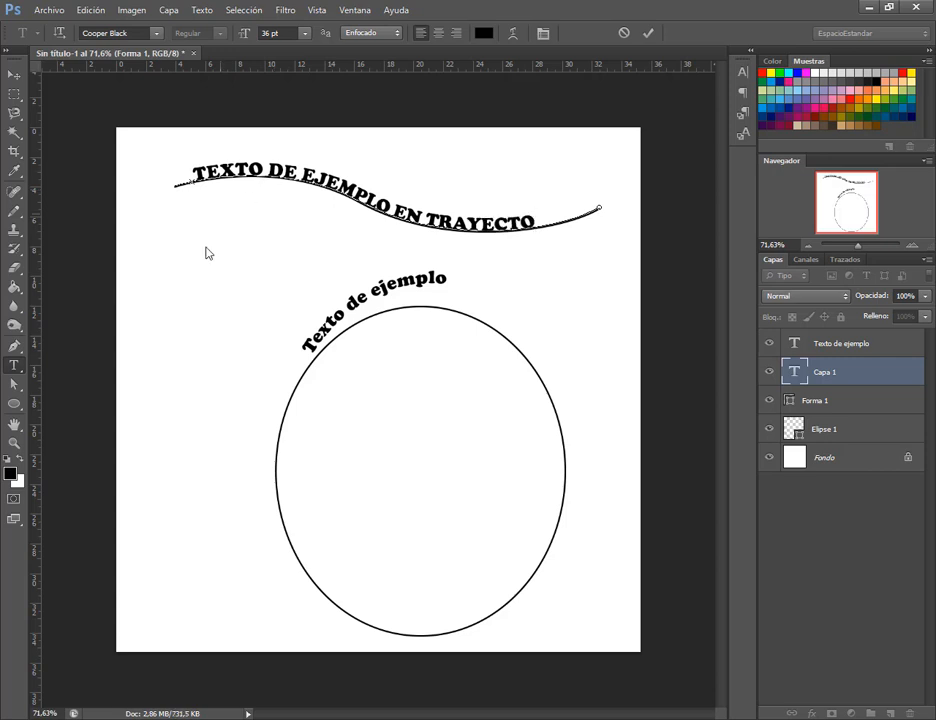
left_click(14, 383)
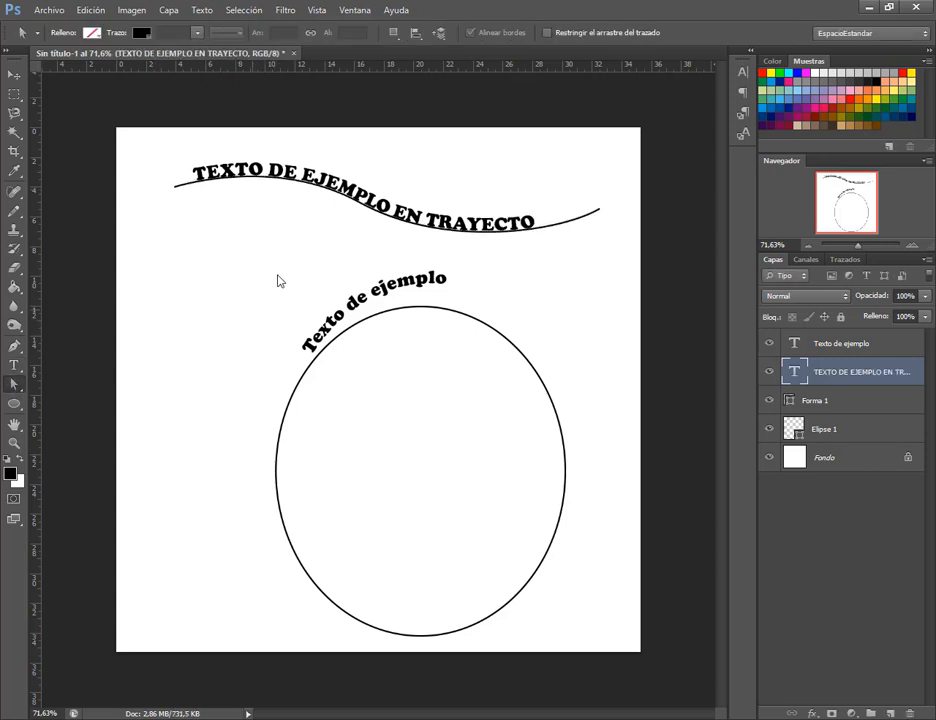
Slide the starting point of the wavy text back toward the line's left end and forward along the curve with Path Selection.
left_click(14, 365)
left_click(211, 183)
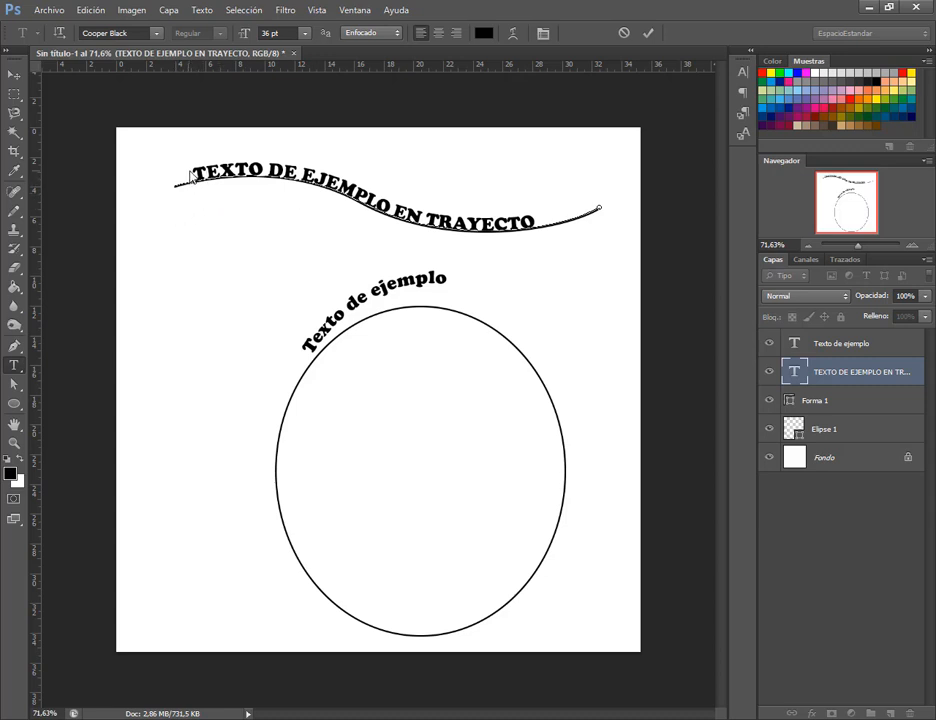
left_click(14, 384)
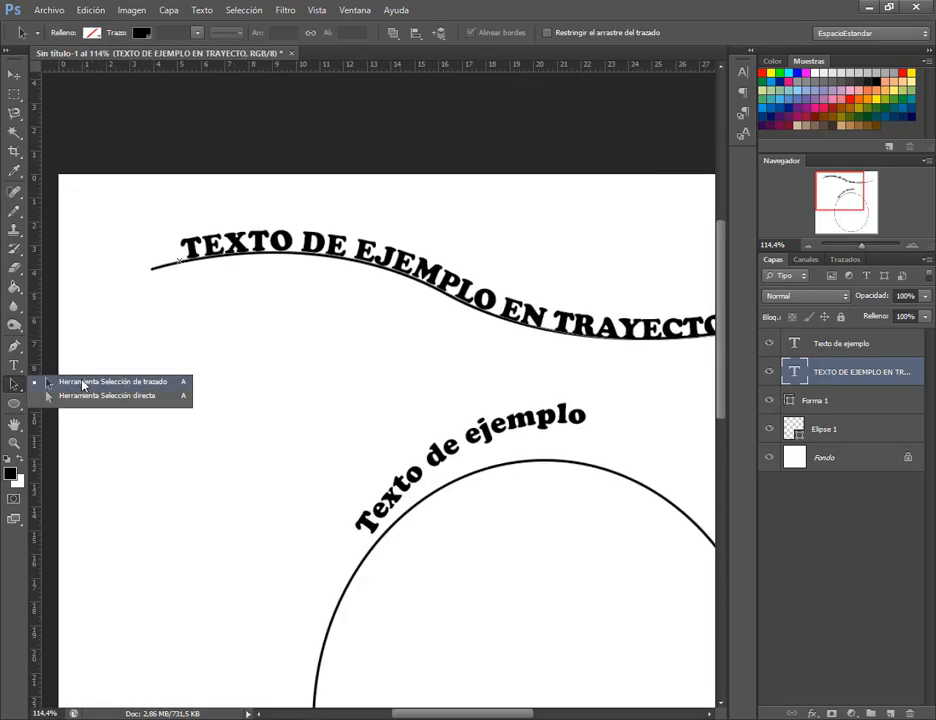
left_click(83, 384)
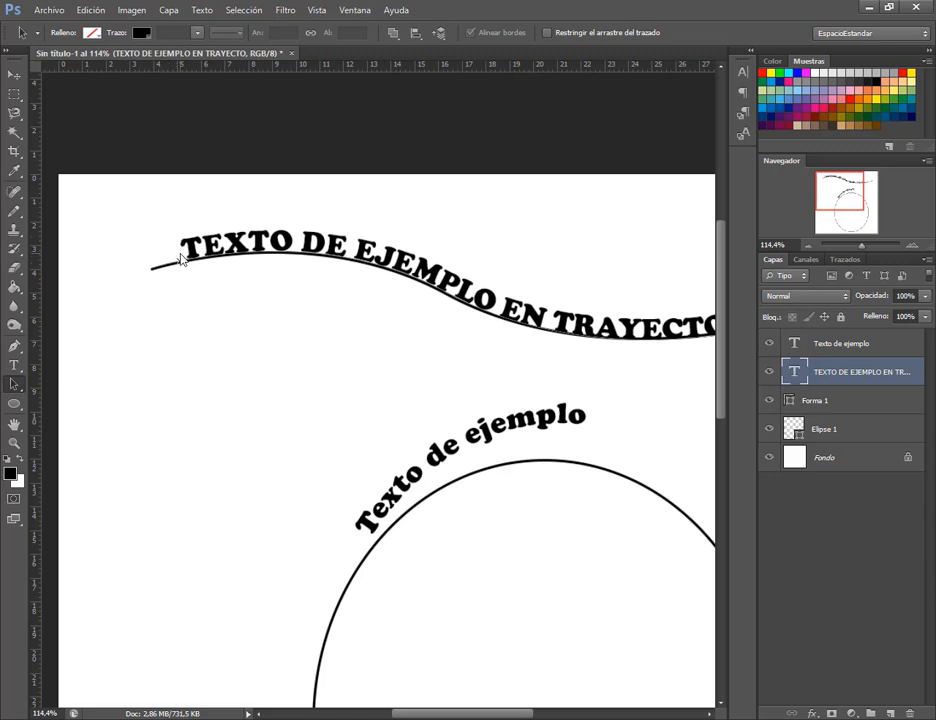
left_click_drag(181, 260, 155, 263)
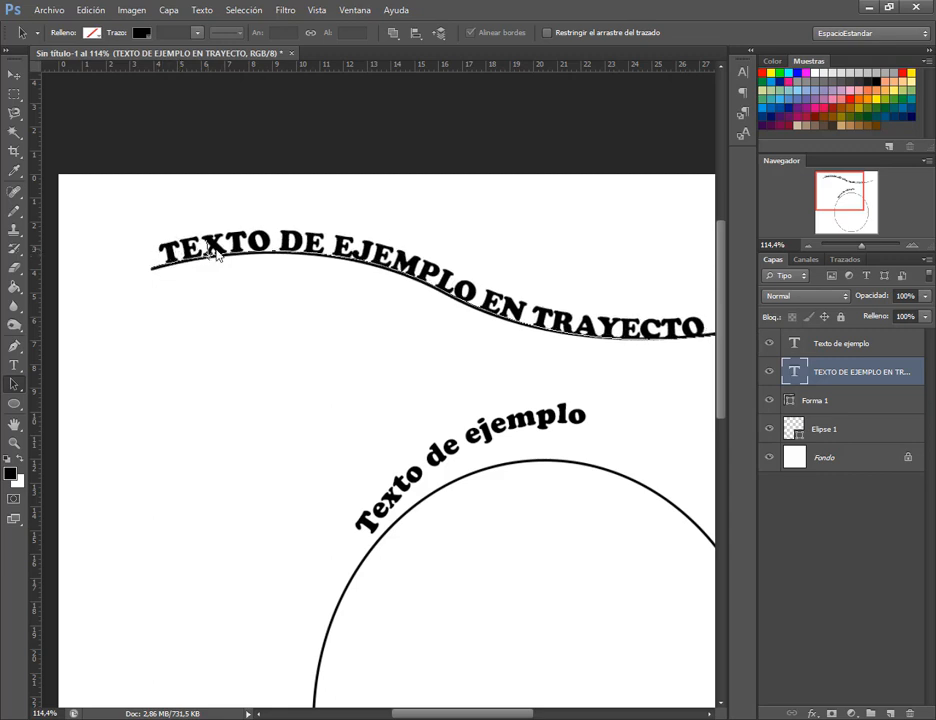
left_click_drag(215, 252, 231, 253)
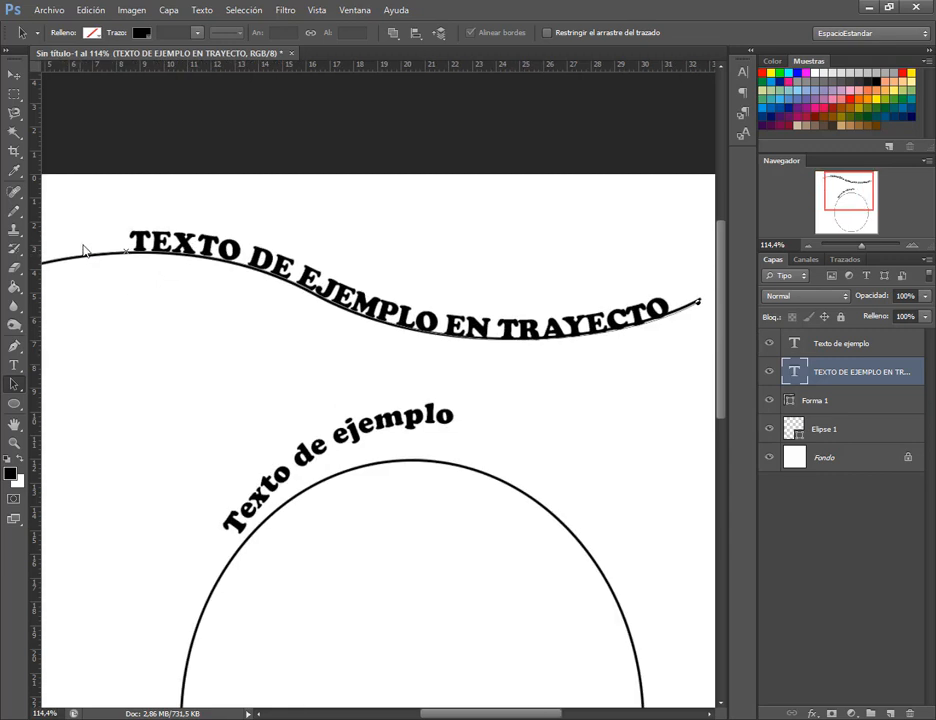
Flip the wavy text below the line and back above it, and shorten its range by shifting its start and end points inward.
left_click_drag(128, 258, 66, 289)
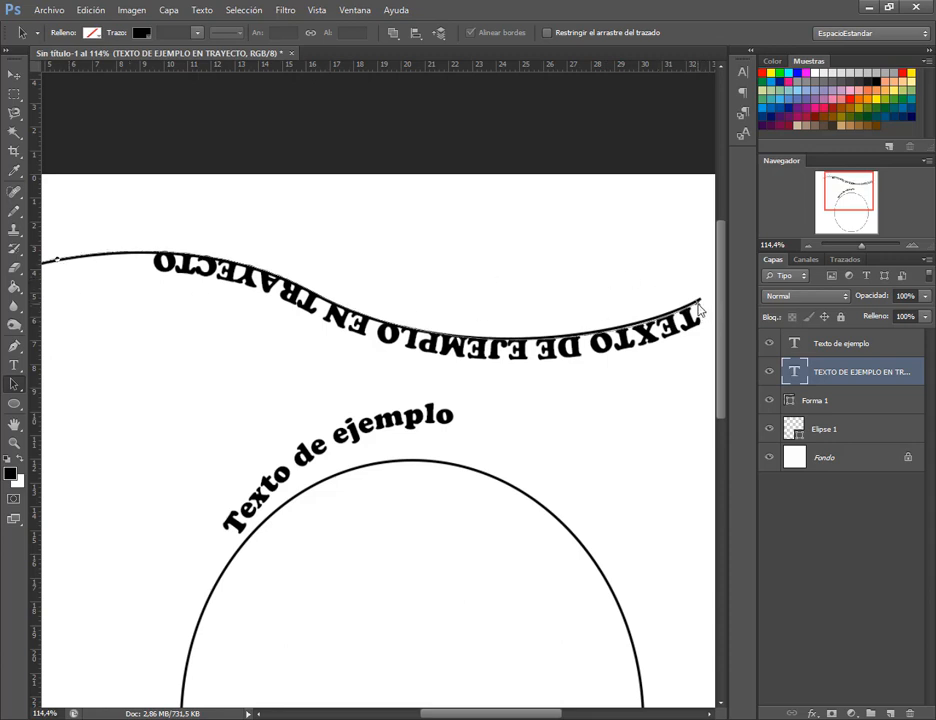
mouse_move(700, 310)
left_mouse_down()
mouse_move(684, 300)
mouse_move(627, 314)
mouse_move(630, 336)
mouse_move(619, 288)
left_mouse_up()
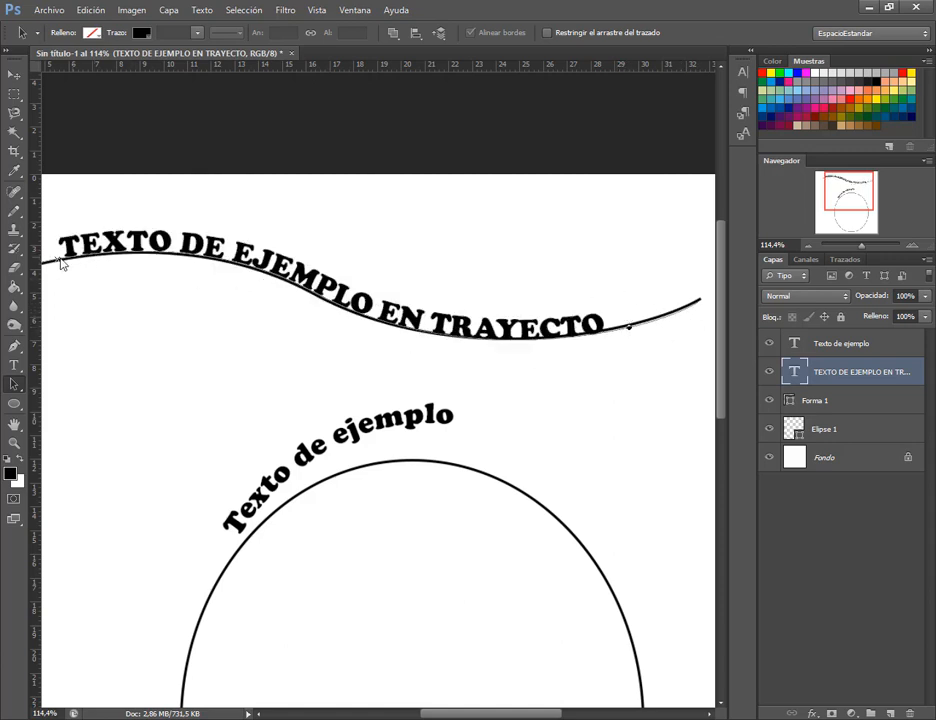
mouse_move(61, 265)
left_mouse_down()
mouse_move(144, 263)
mouse_move(145, 252)
left_mouse_up()
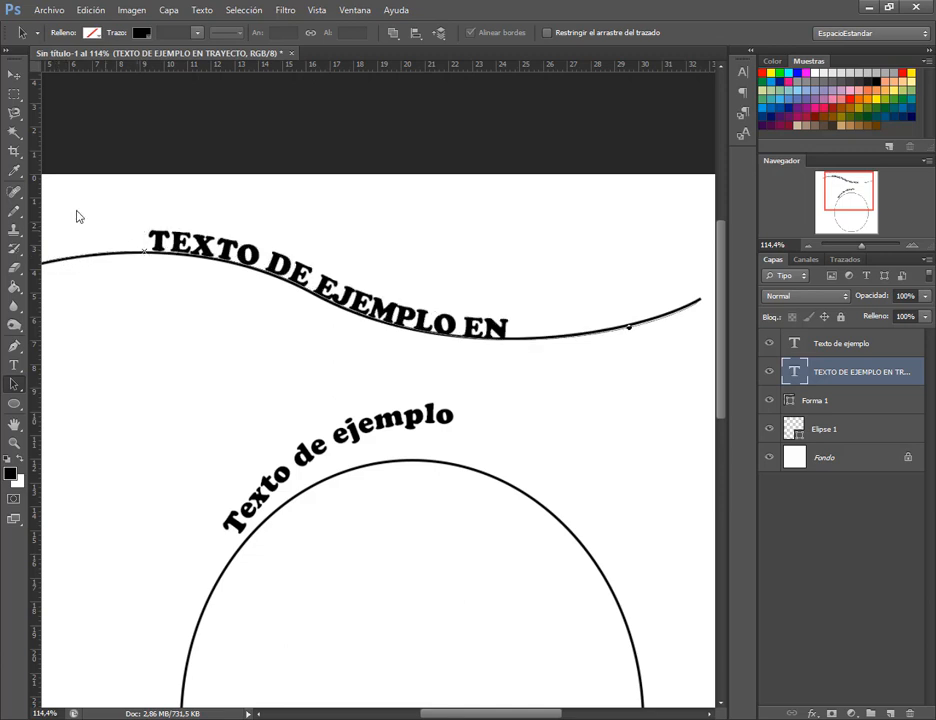
left_click(15, 76)
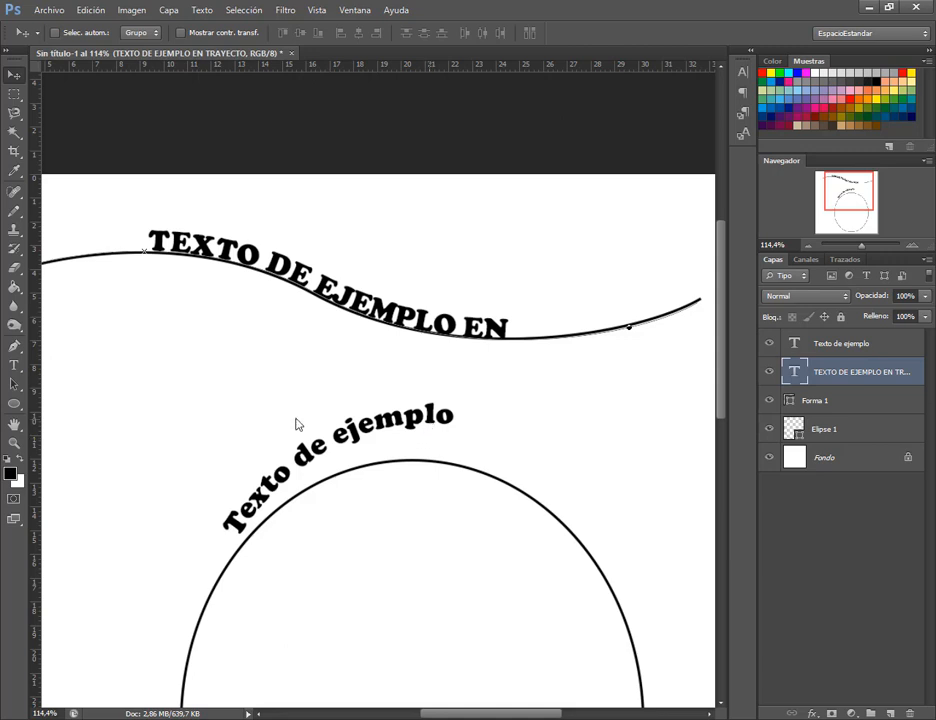
Delete the "Texto de ejemplo" text layer above the ellipse.
left_click(381, 432)
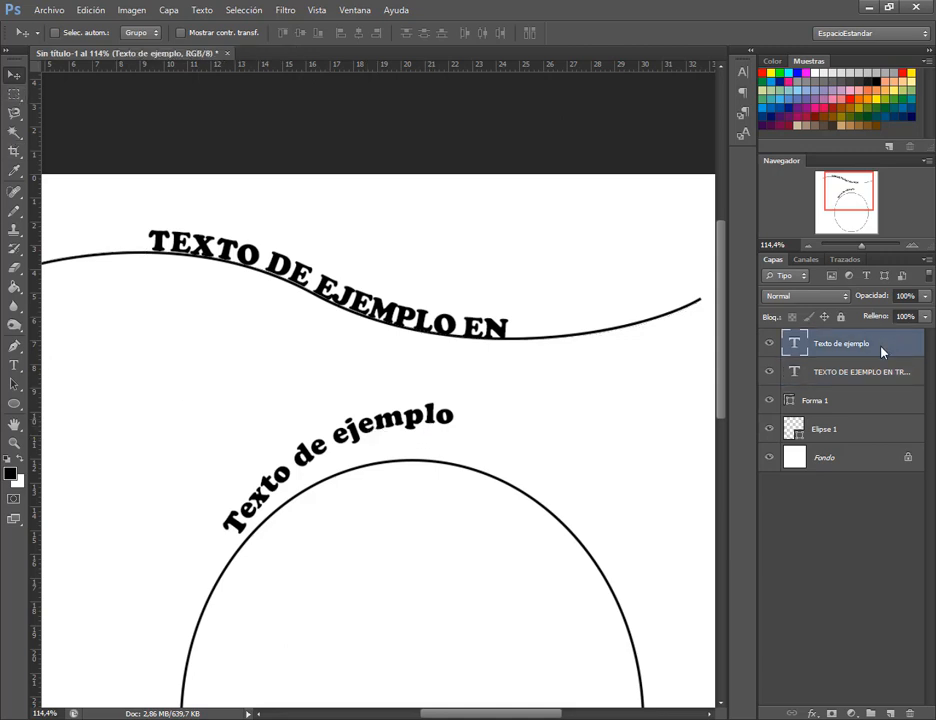
left_click_drag(881, 350, 909, 713)
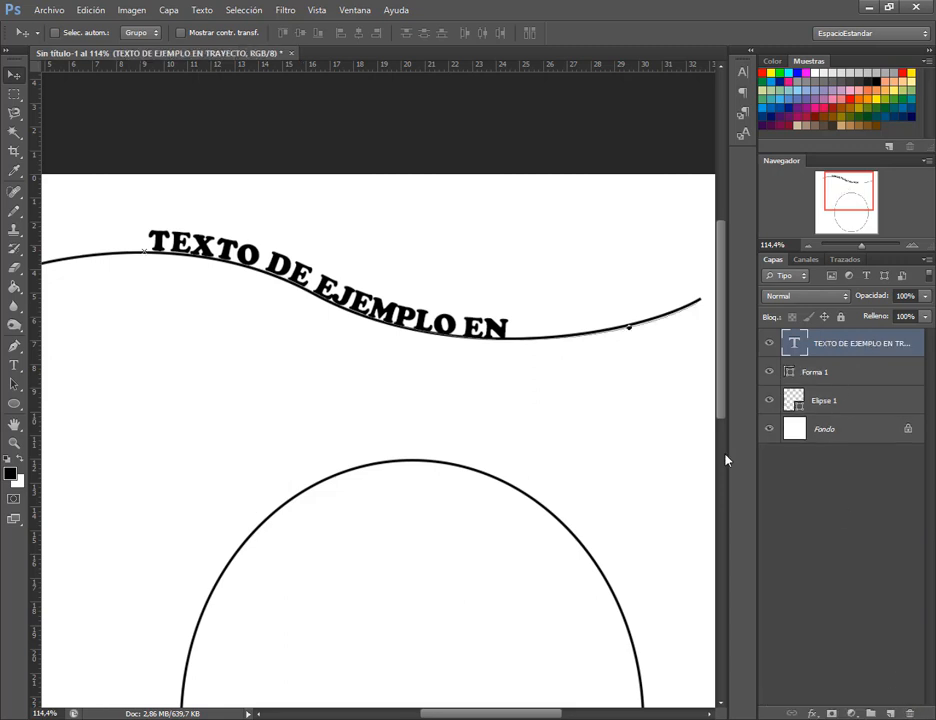
scroll(512, 421, "down", 4)
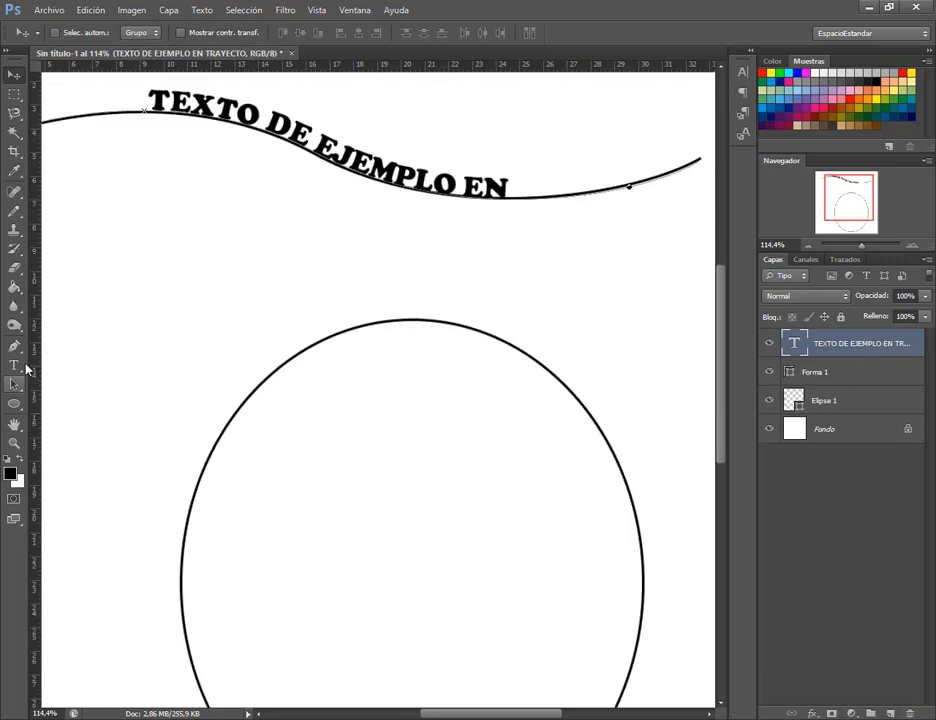
left_click(16, 366)
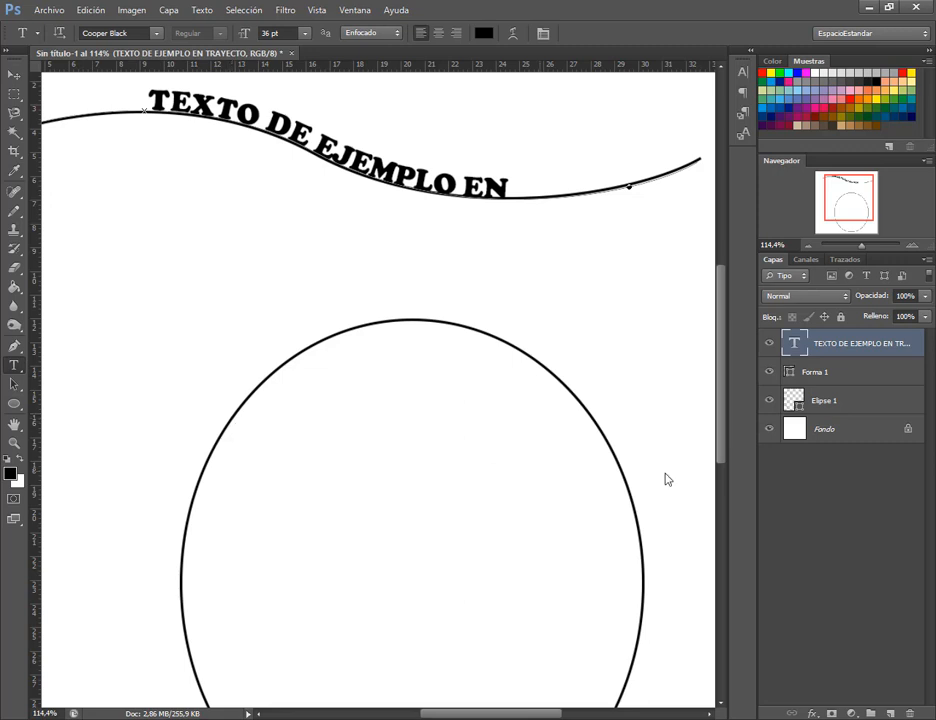
left_click(14, 75)
left_click(12, 370)
left_click(16, 74)
Move the Elipse 1 shape up and left, closer to the canvas's center.
scroll(497, 367, "down", 3)
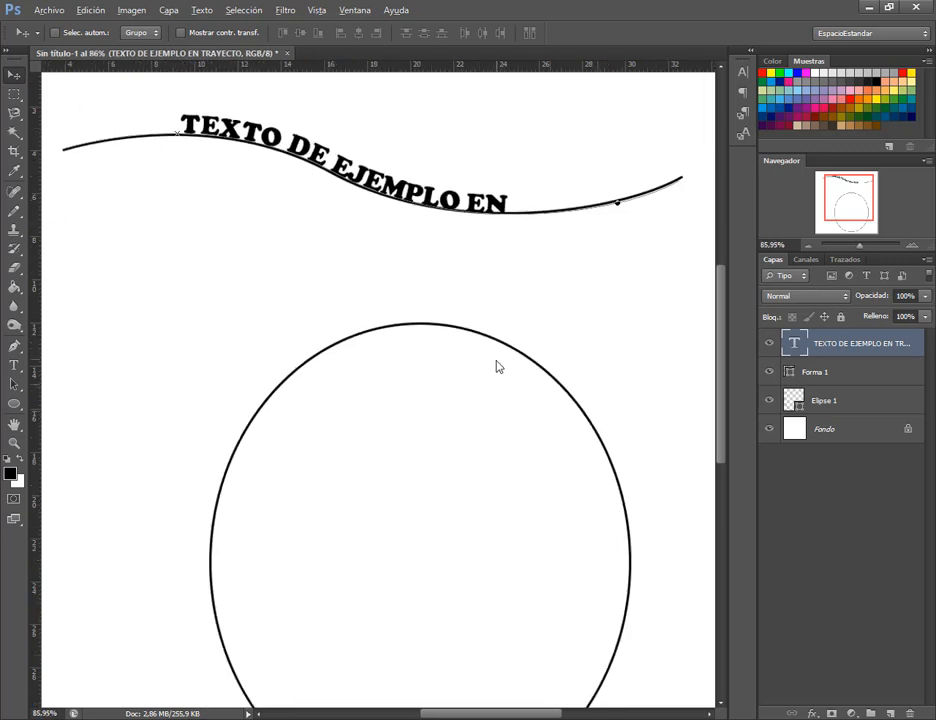
left_click(848, 398)
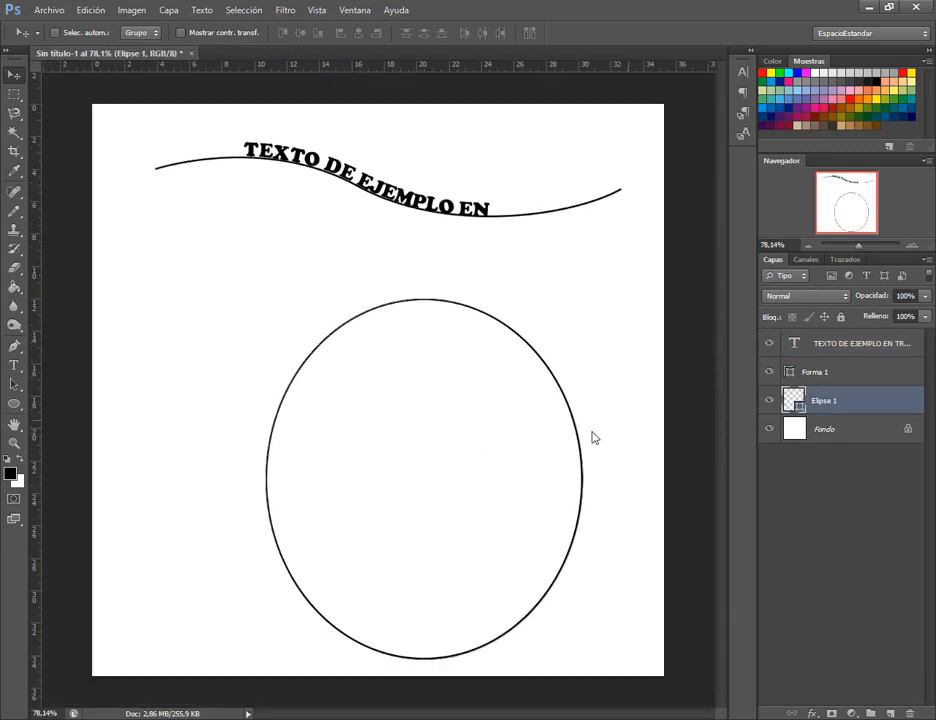
left_click_drag(491, 432, 435, 409)
Write "Este es un texto que se encuentra encerrado dentro de una figura circular. Por lo tanto se adapta a su forma." inside the ellipse.
left_click(14, 365)
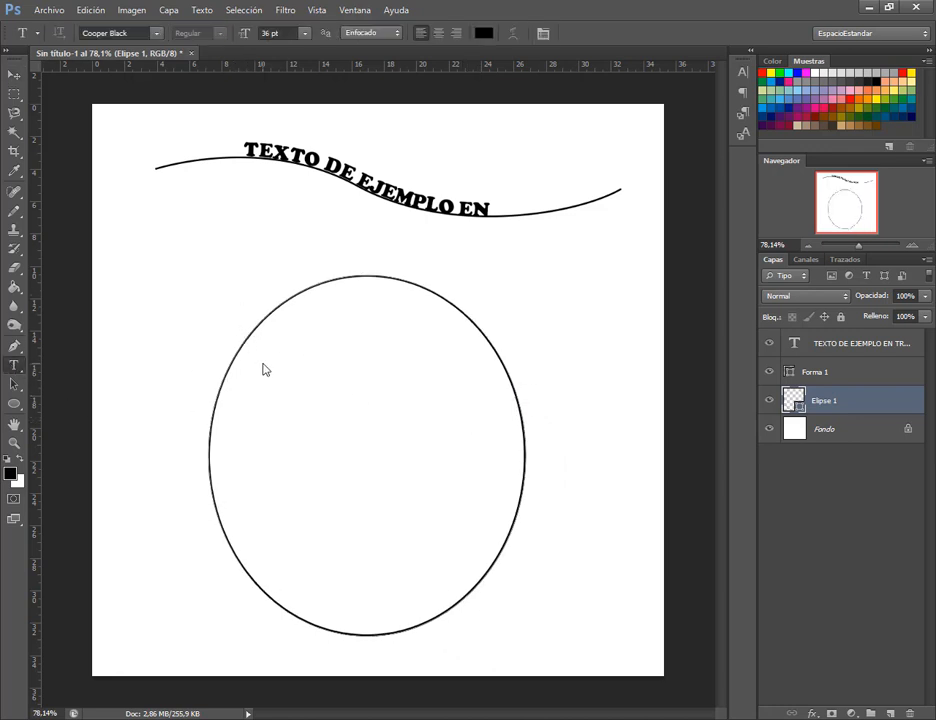
left_click(290, 378)
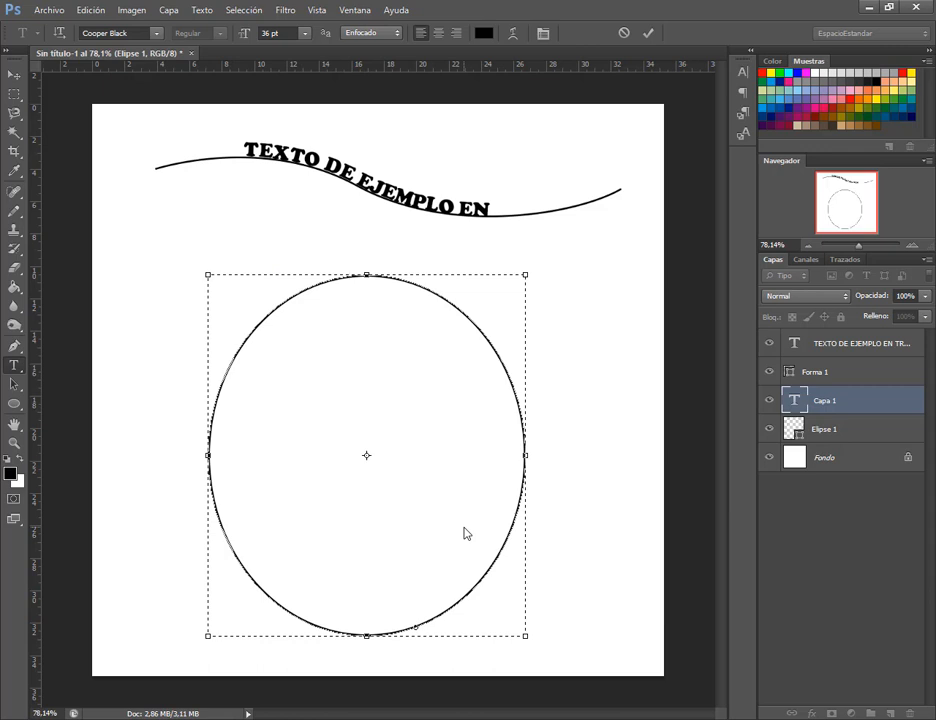
type("eSTE ES")
key("ctrl+a")
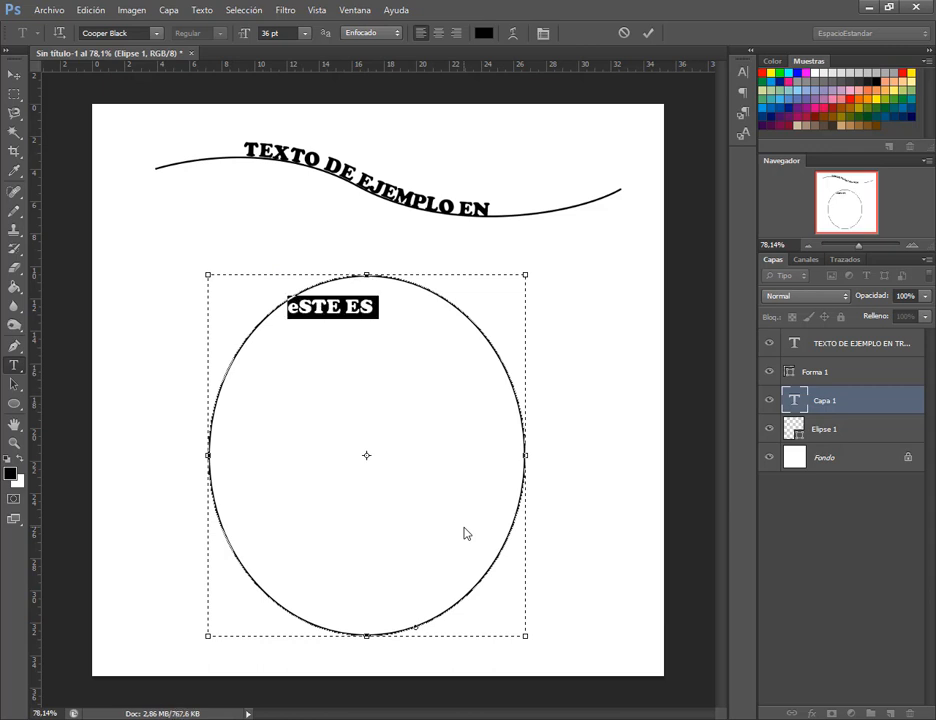
type("E")
key("BackSpace")
type("Este es un t")
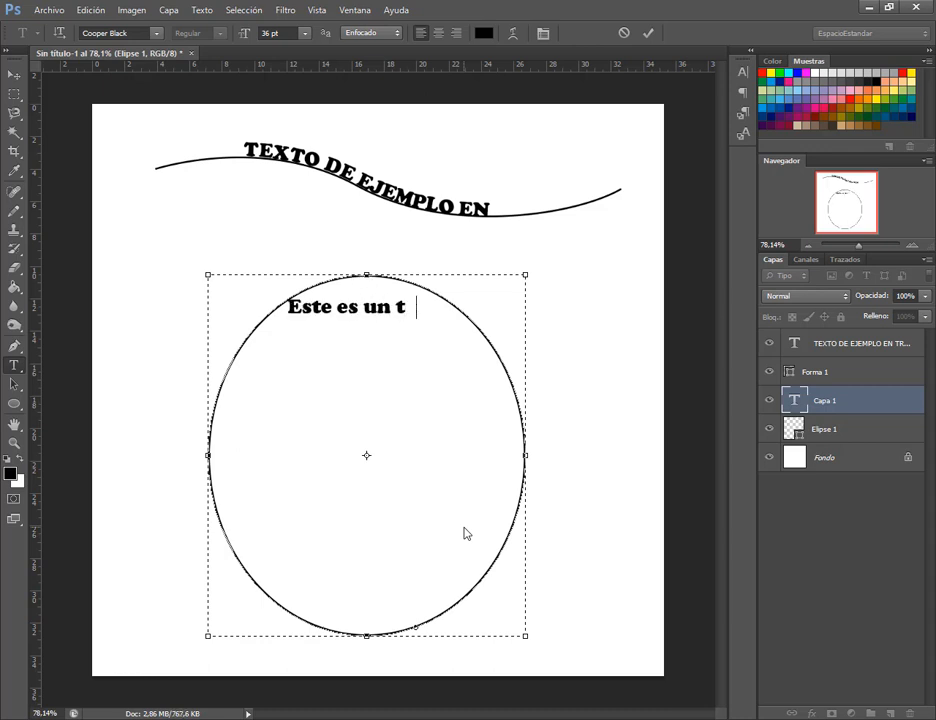
type("exto que")
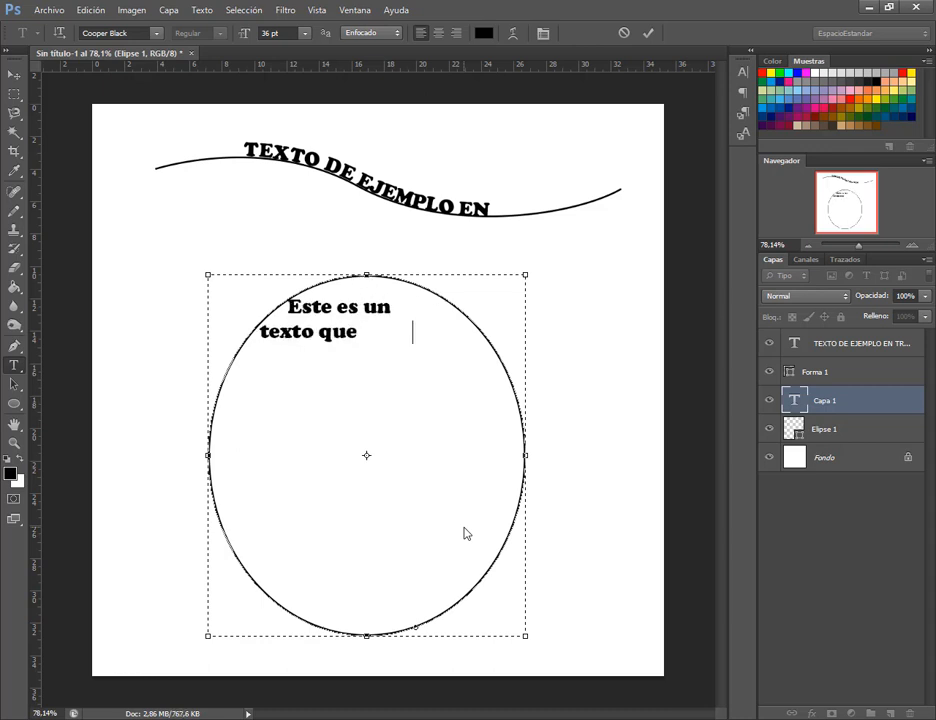
type(" se encuentra encerr")
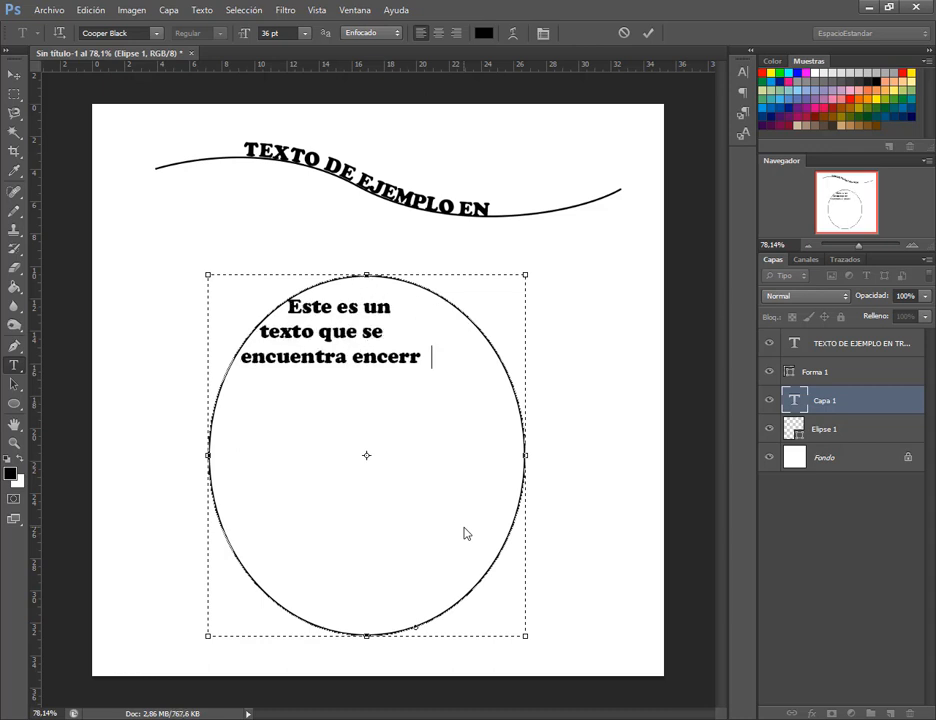
type("ado ")
type("dentro de una figu")
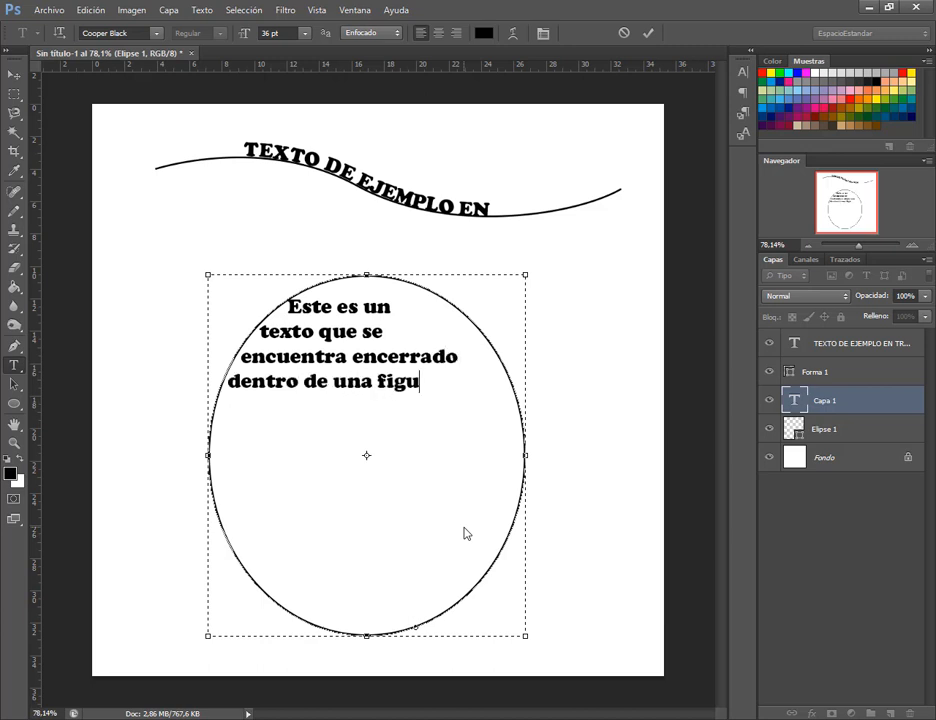
type("ra circul")
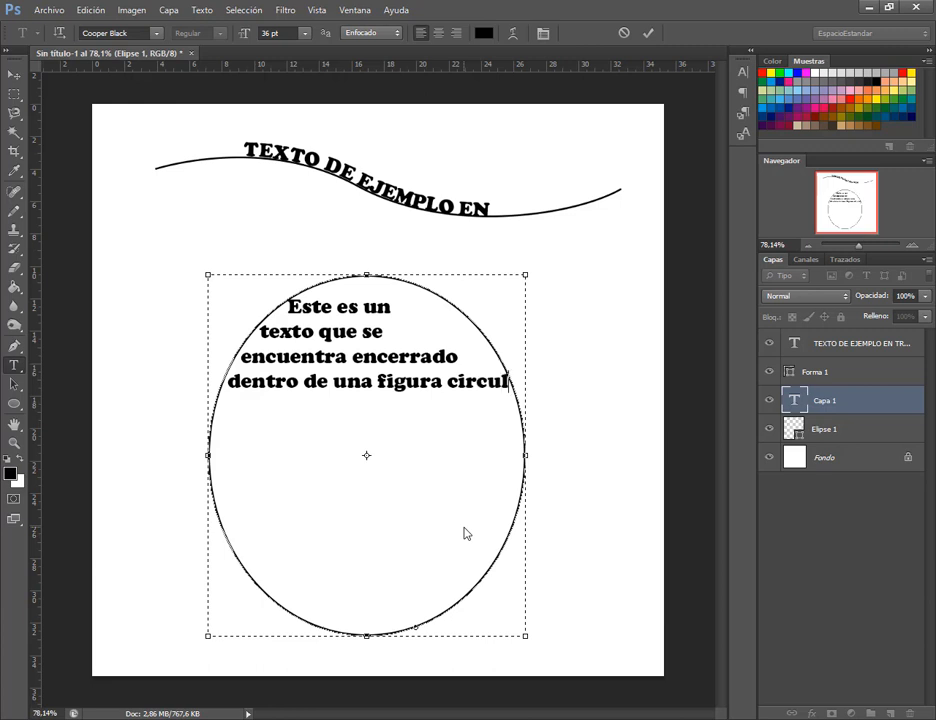
type("ar. Por lo tanto se a")
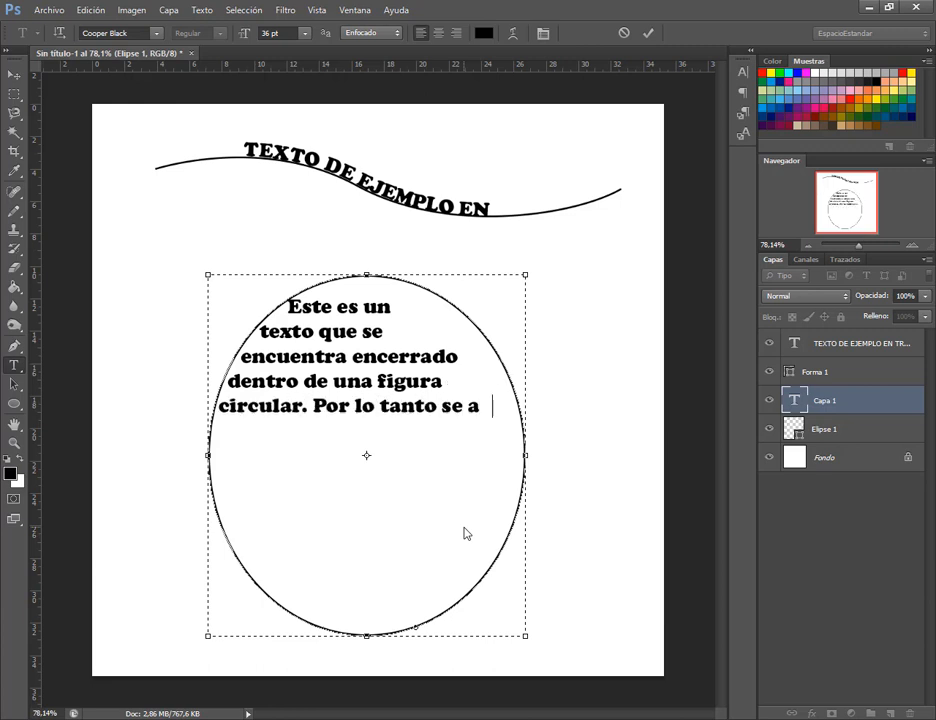
key("BackSpace")
type("dapta")
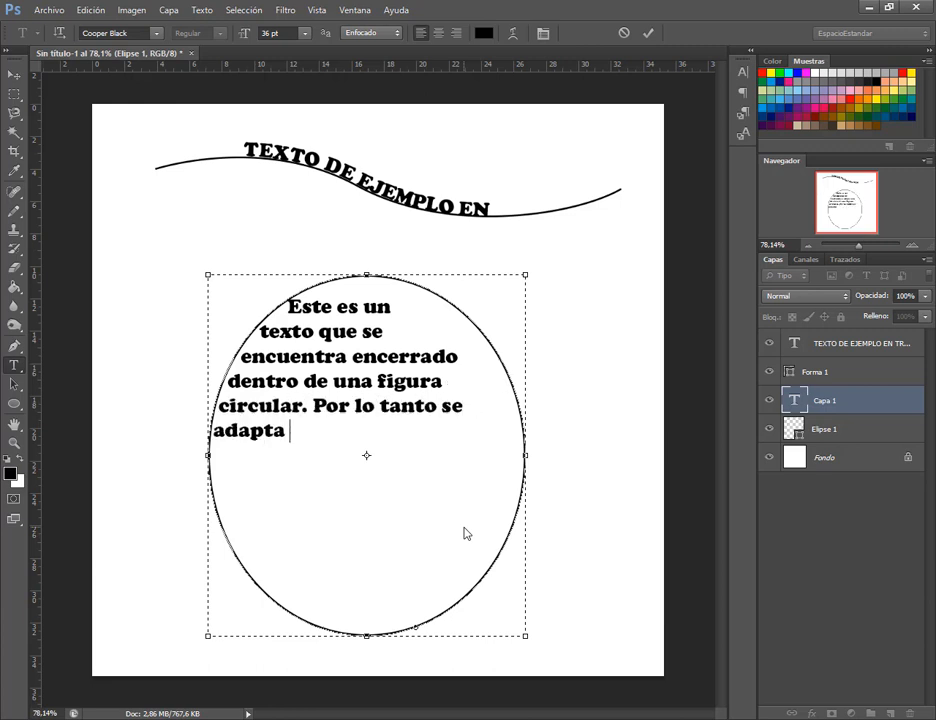
type(" a su forma.")
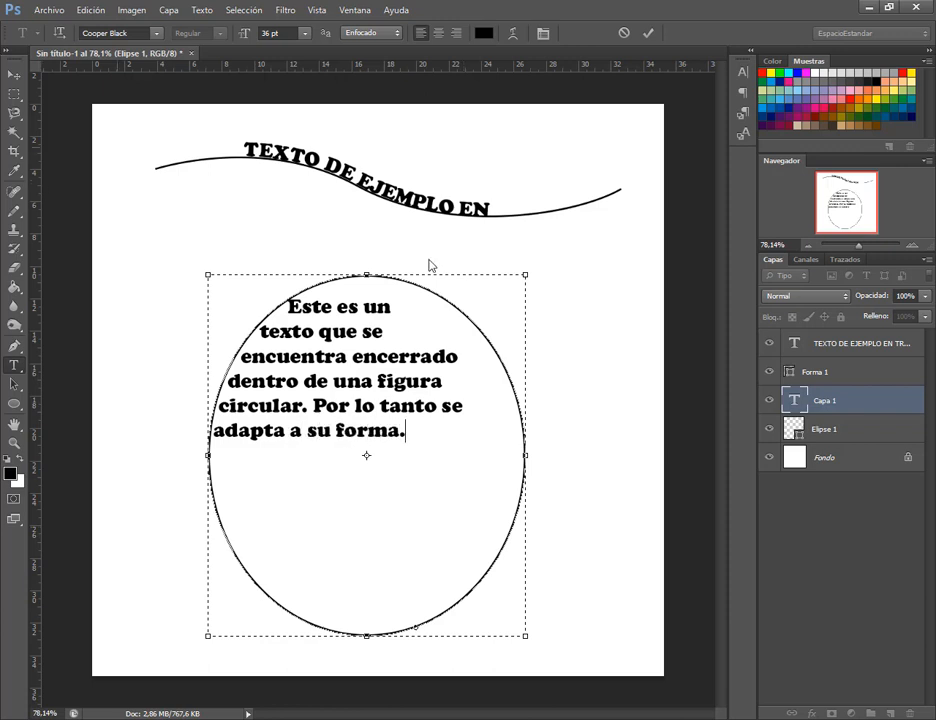
left_click(15, 82)
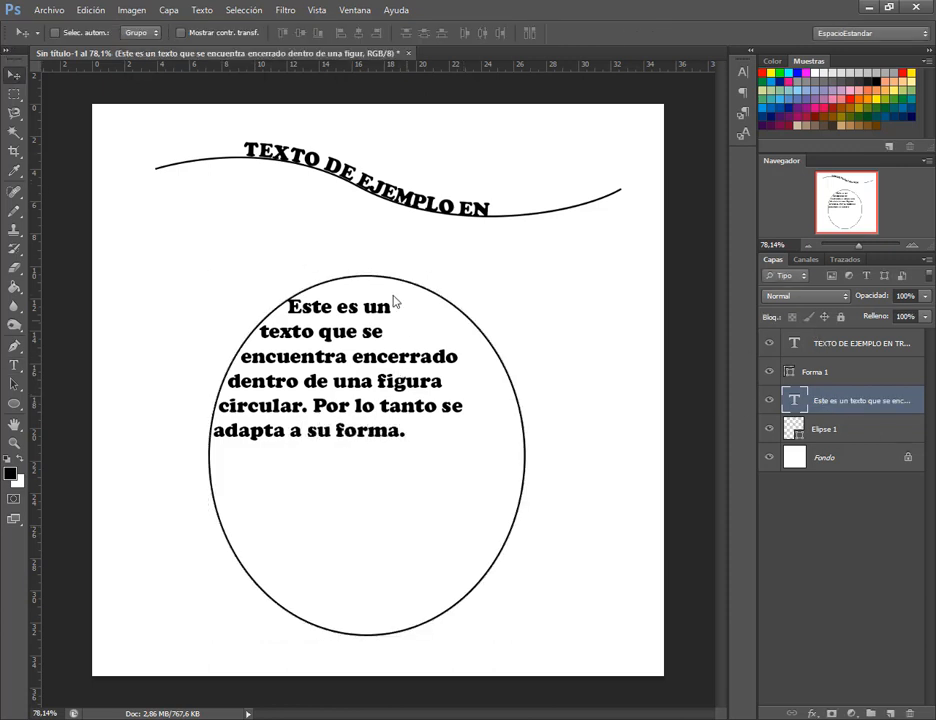
Try centered and partly justified alignments on the ellipse text, ending with all its lines fully justified.
left_click(745, 93)
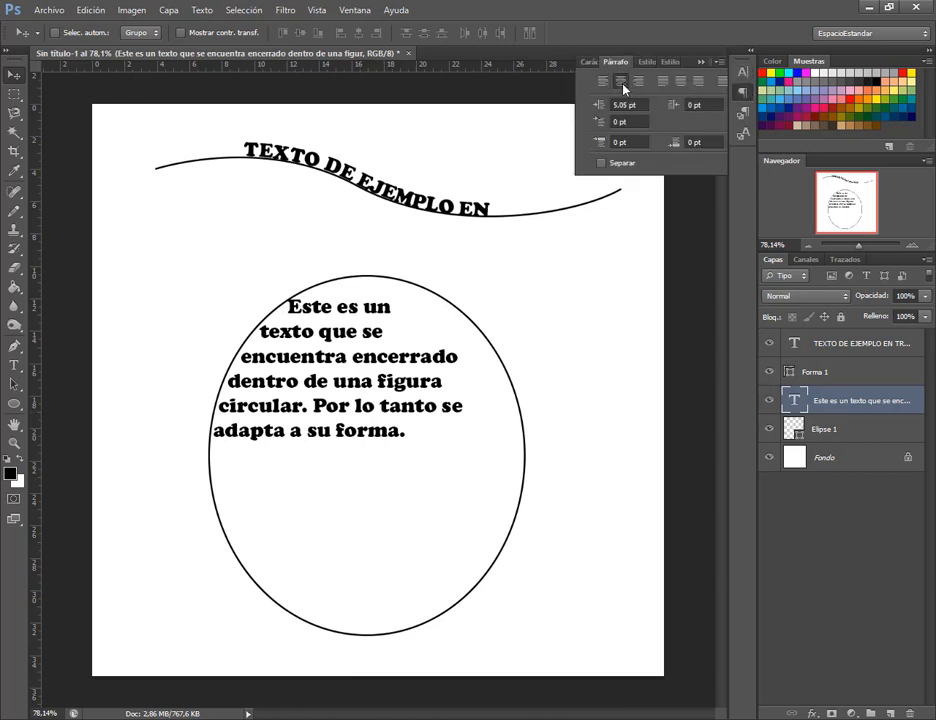
left_click(622, 85)
left_click(665, 84)
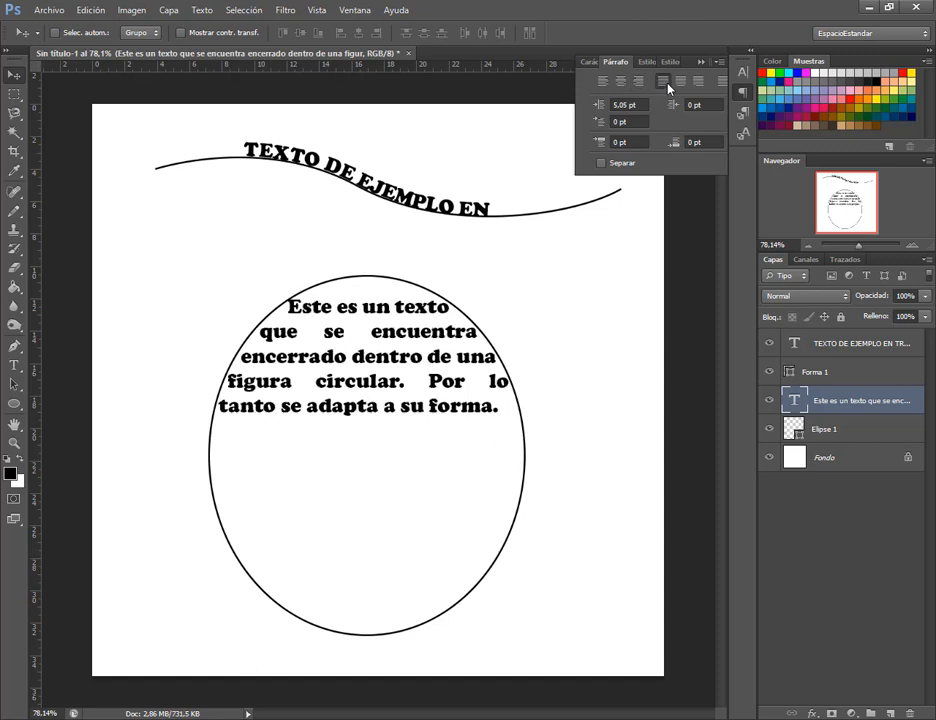
left_click(698, 81)
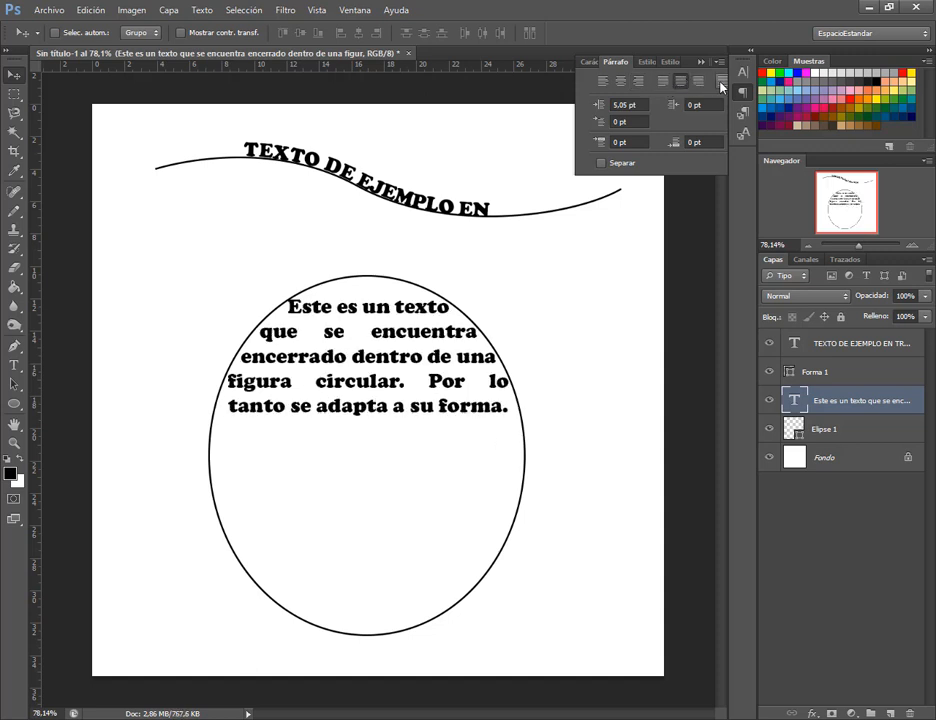
left_click(720, 82)
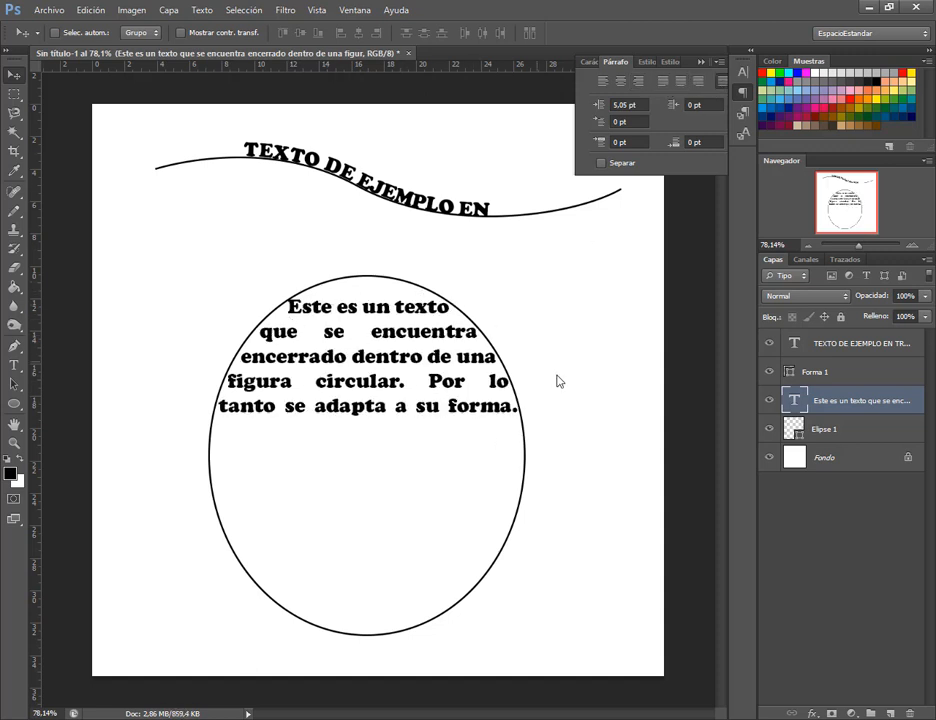
Hide and show again the Elipse 1 and Forma 1 shapes to examine the text without its guide outlines.
left_click(825, 432)
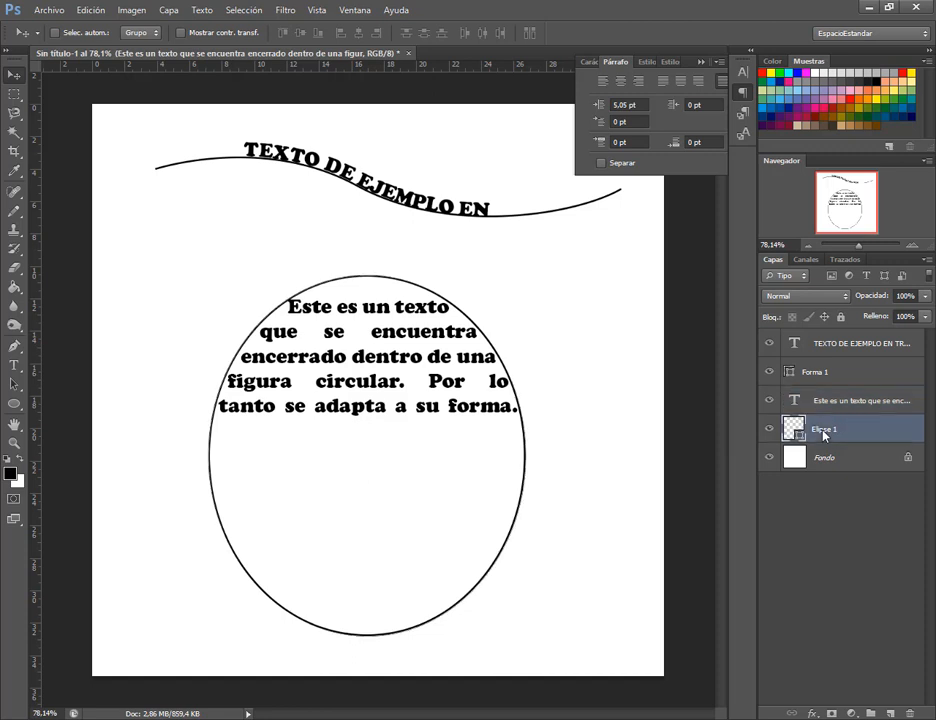
left_click(771, 429)
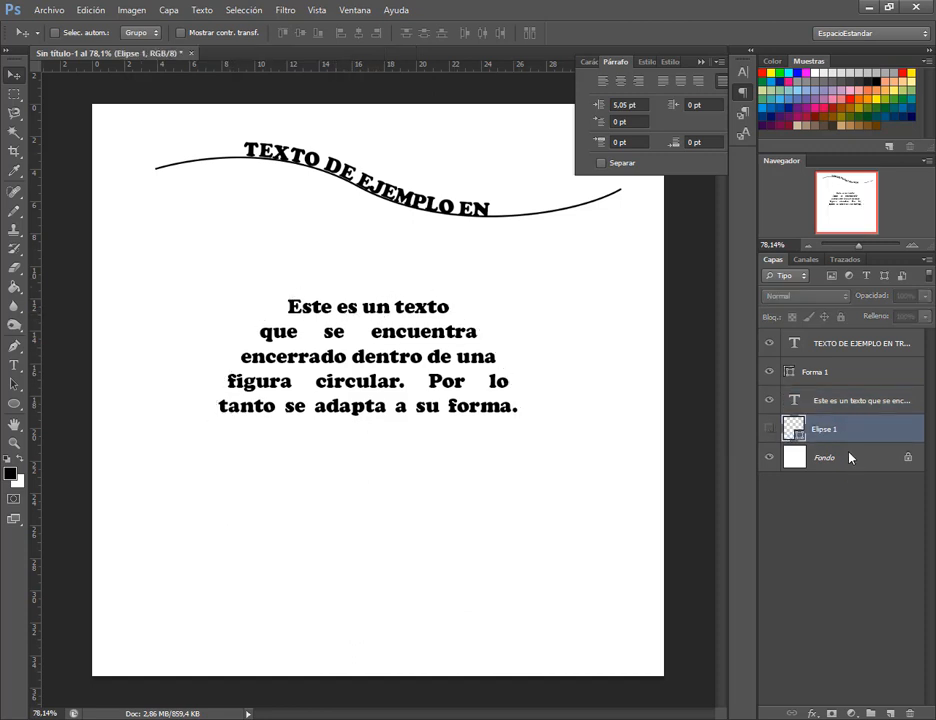
left_click(771, 429)
left_click(769, 372)
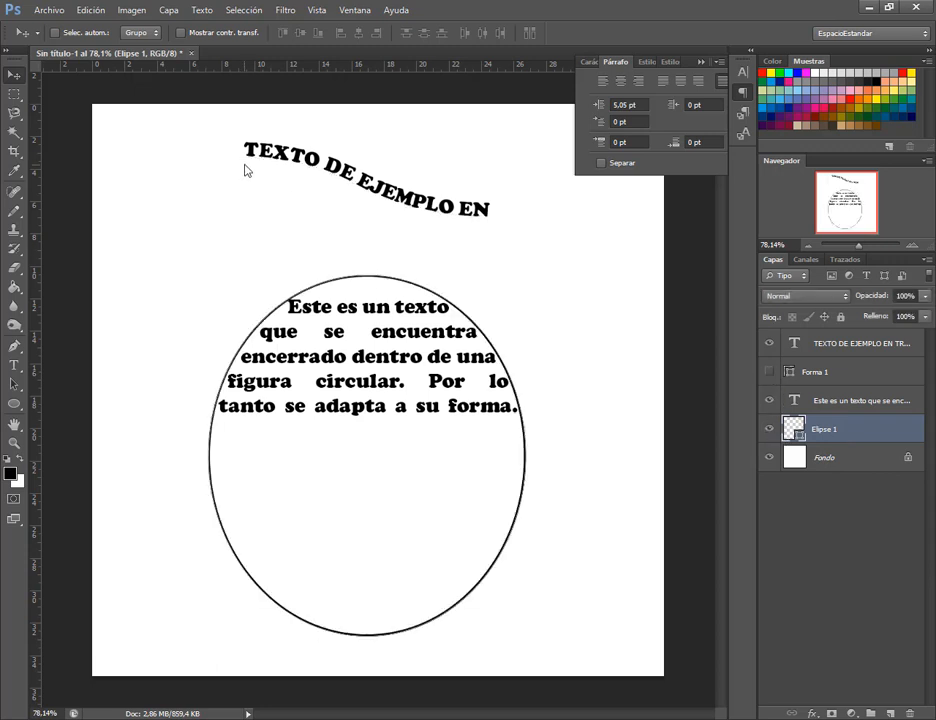
left_click(770, 373)
Put away the paragraph settings and close the untitled document without saving its changes.
left_click(797, 372)
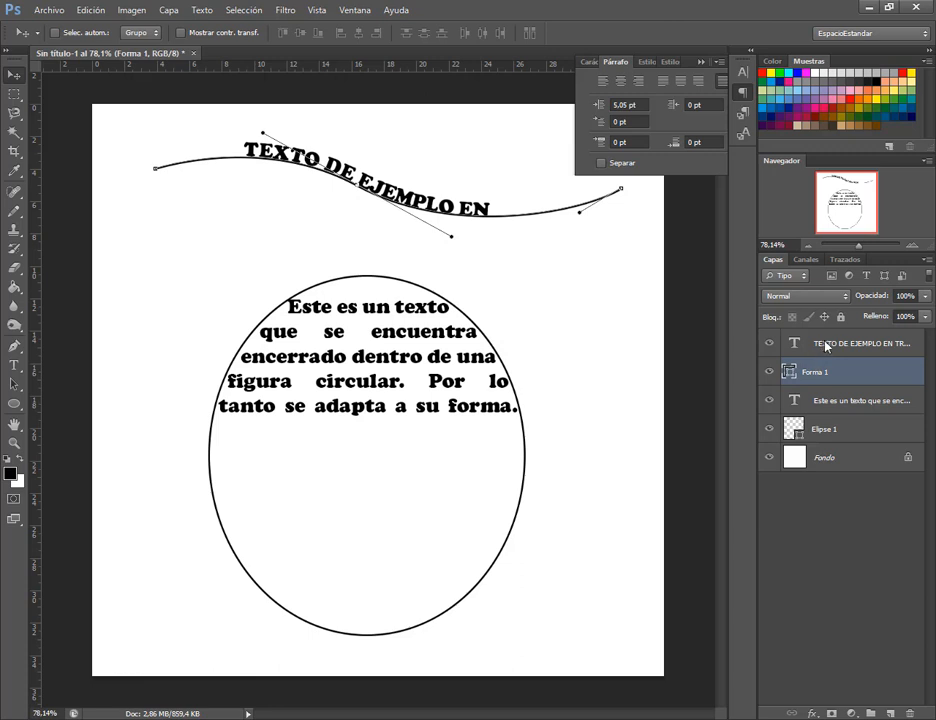
left_click(837, 347)
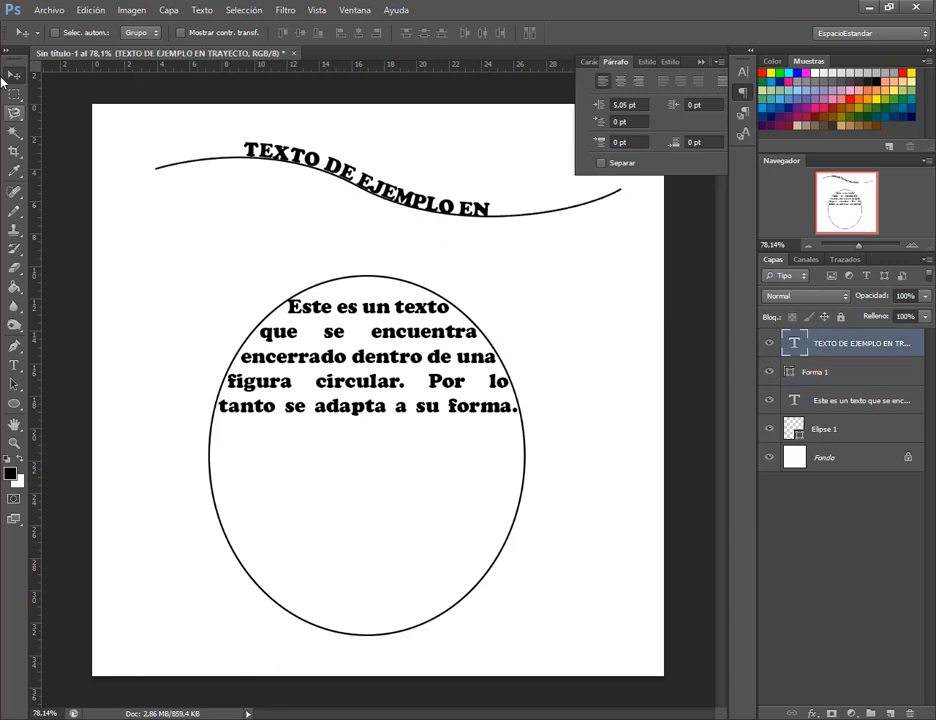
left_click(701, 63)
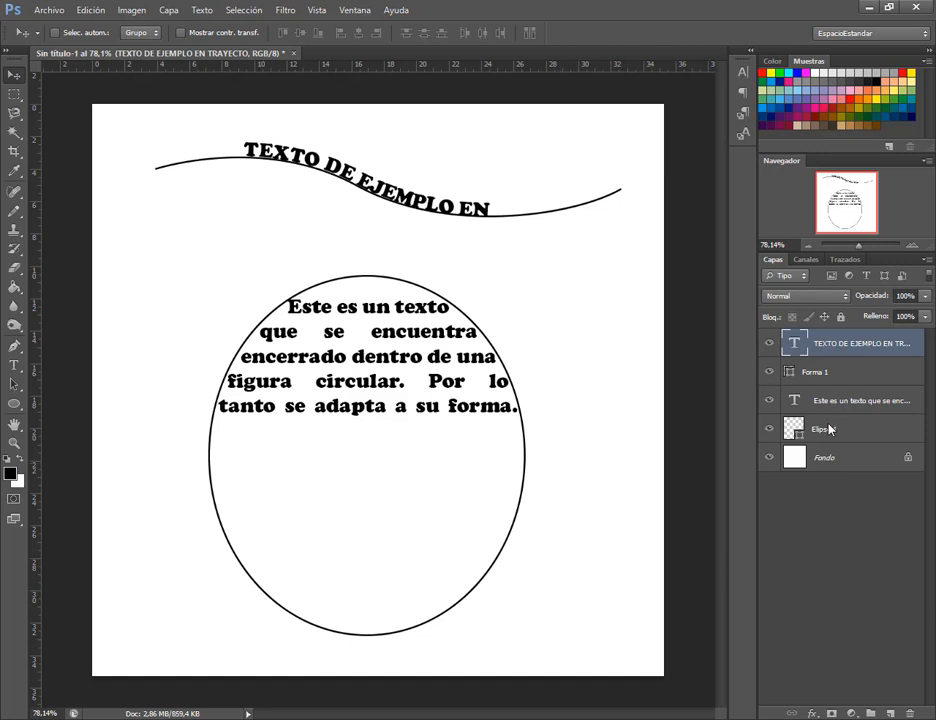
left_click(293, 53)
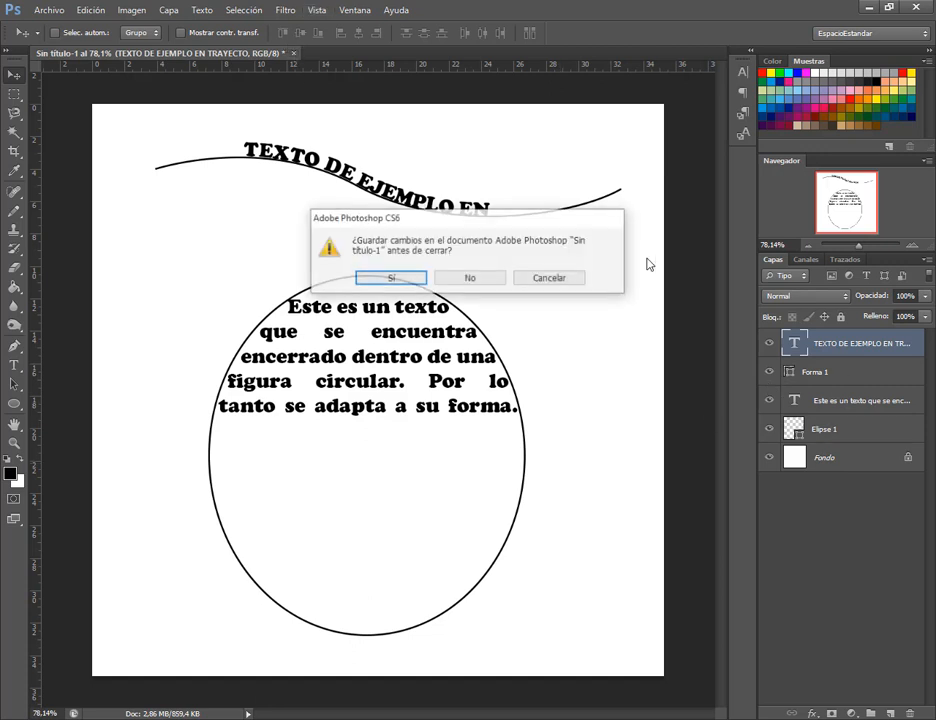
left_click(469, 277)
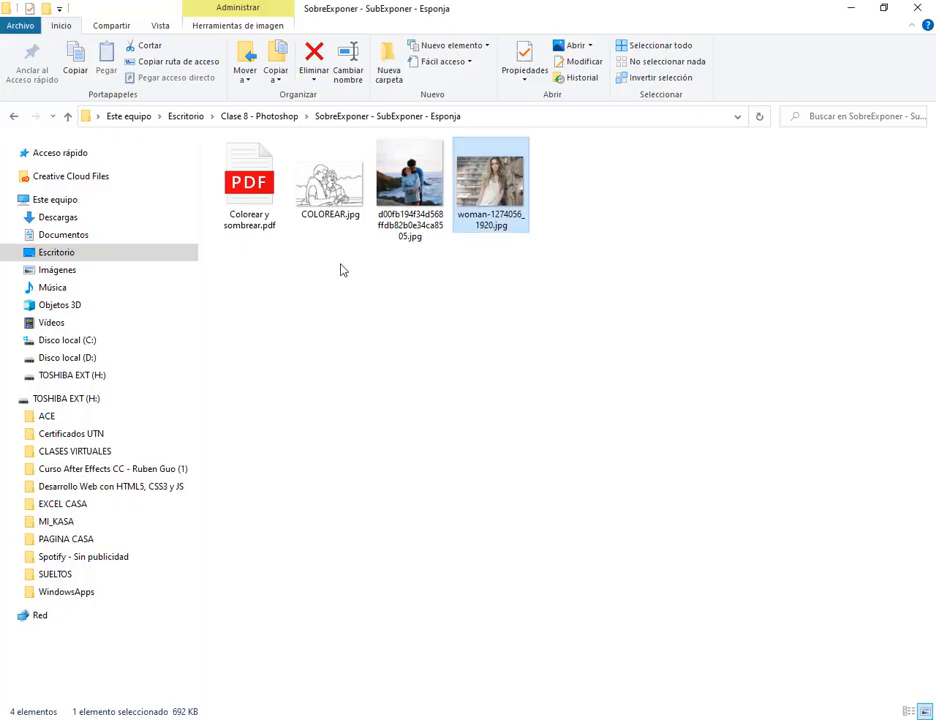
Go up to the Clase 8 - Photoshop folder and switch to the browser to view the Textos folder in Google Drive.
left_click(268, 117)
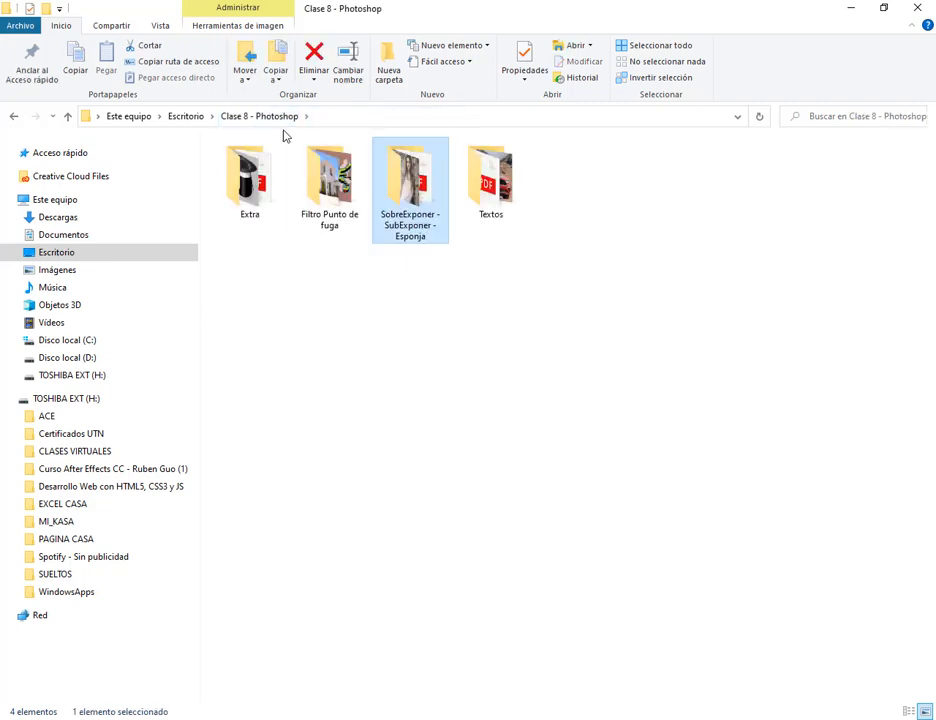
left_click(148, 660)
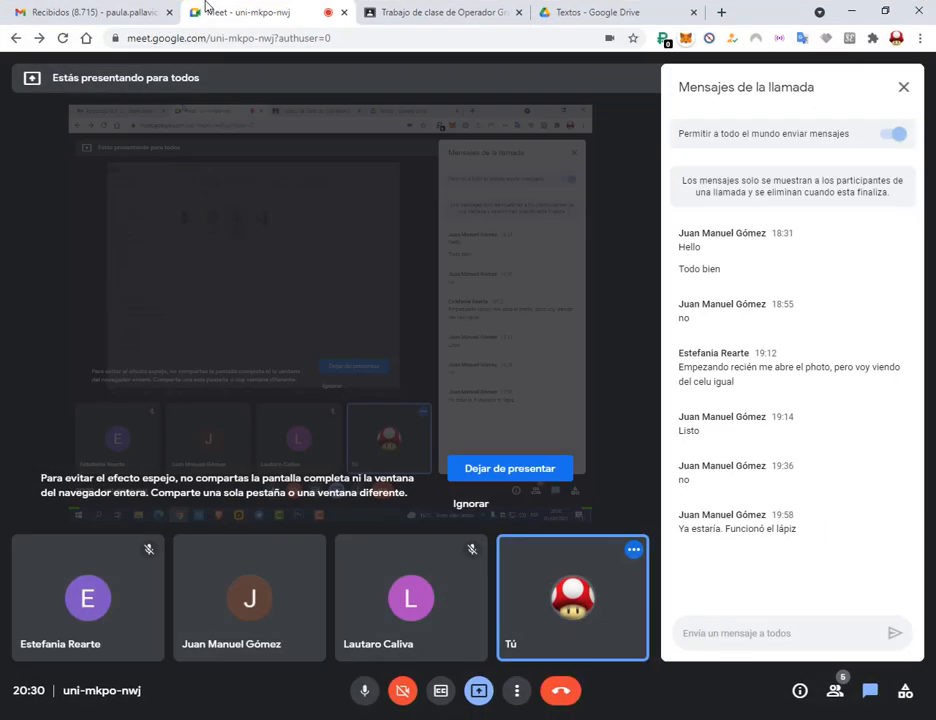
left_click(446, 12)
left_click(590, 12)
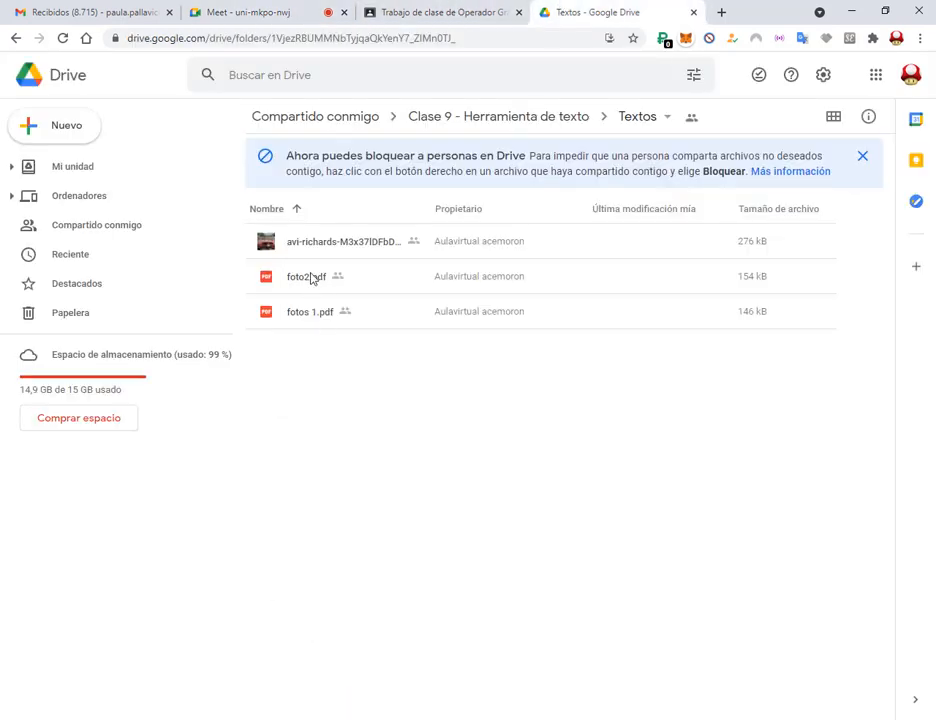
Switch to the PDF viewer and examine the Mustang brochure layouts in fotos 1.pdf and foto2.pdf.
key("alt+Tab")
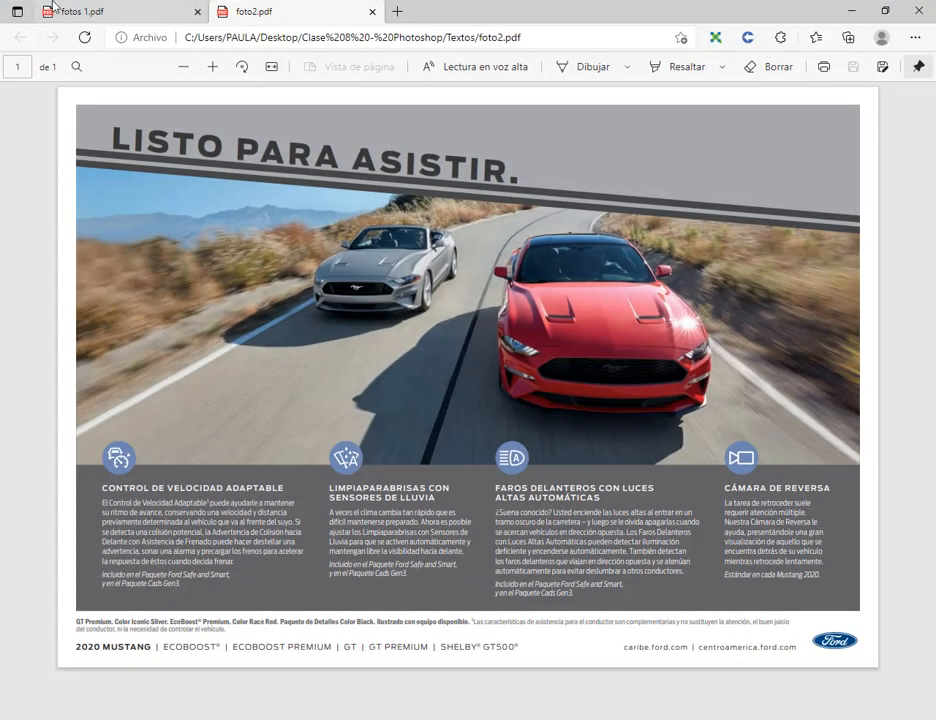
left_click(90, 11)
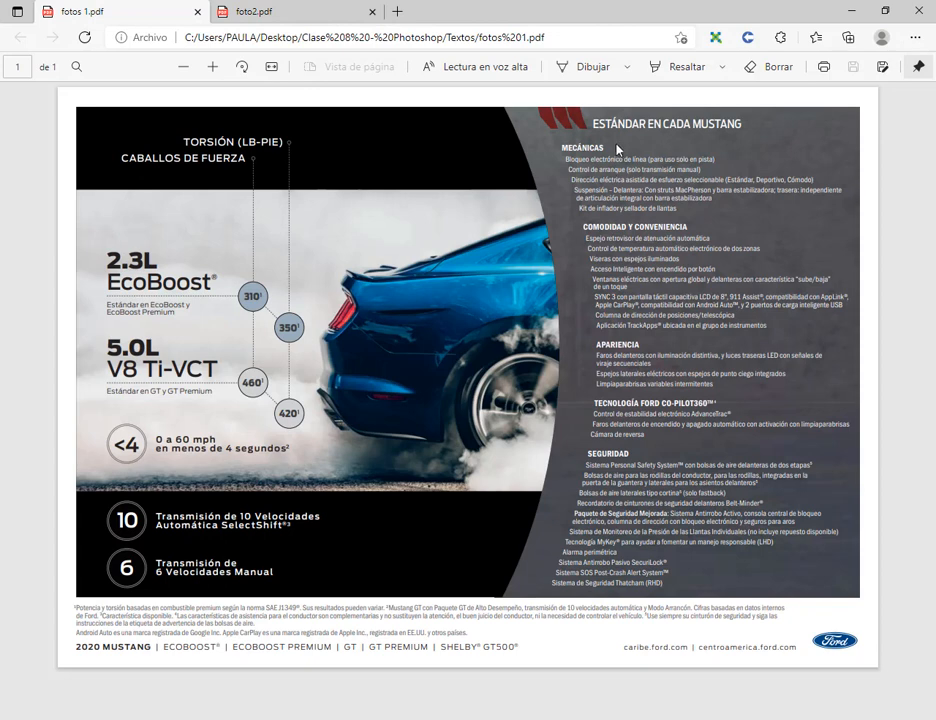
left_click(325, 10)
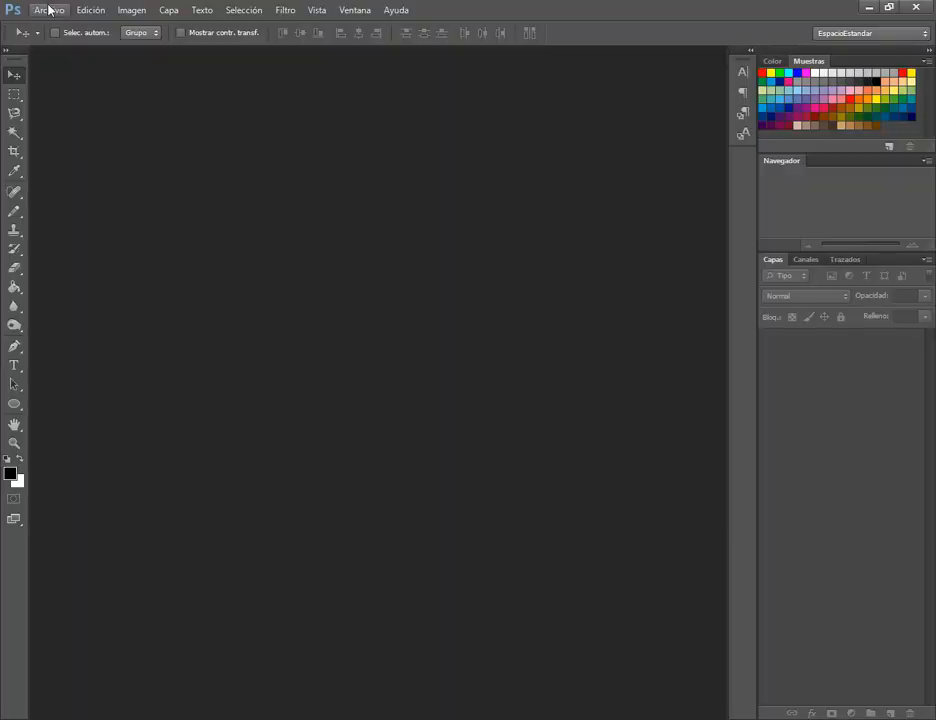
Start a new document and set its size to 1500 by 1000 pixels.
left_click(48, 10)
key("Escape")
key("ctrl+n")
left_click(495, 257)
left_click(574, 260)
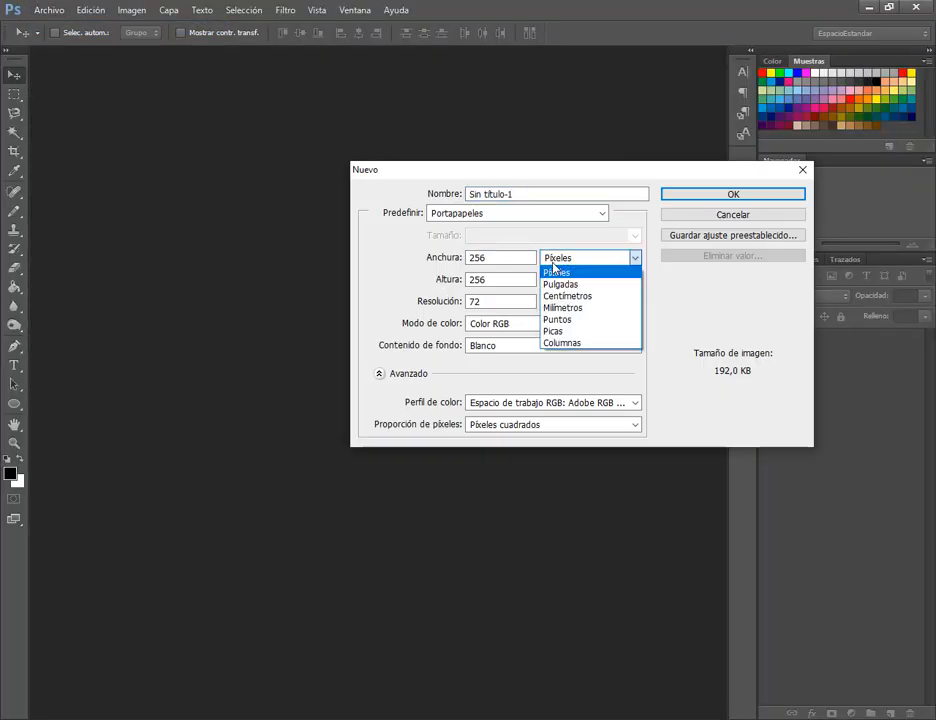
left_click(506, 259)
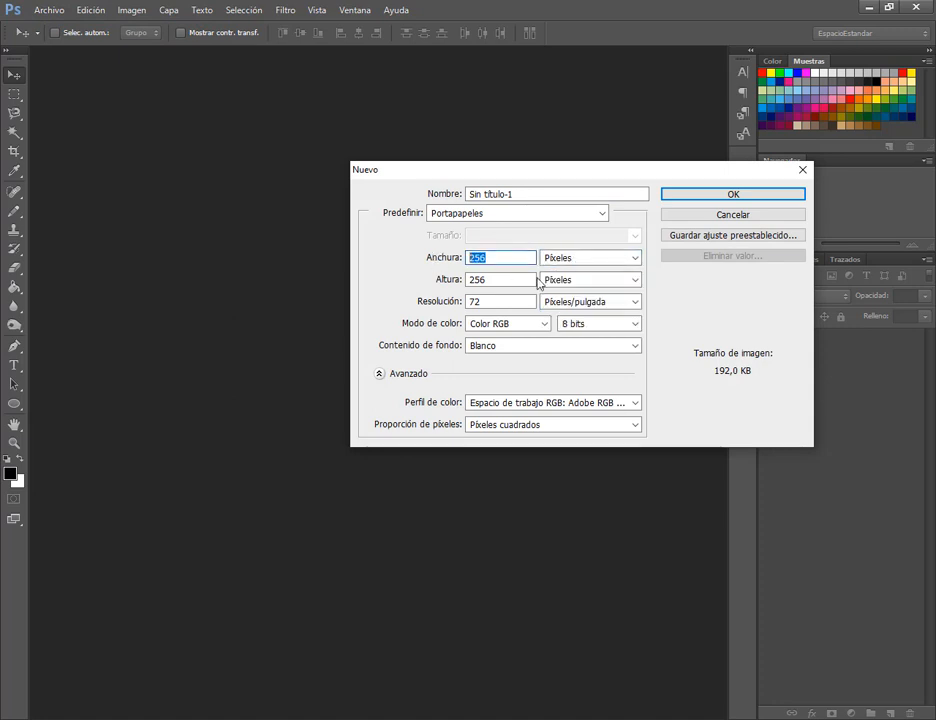
type("1500")
double_click(497, 280)
type("100")
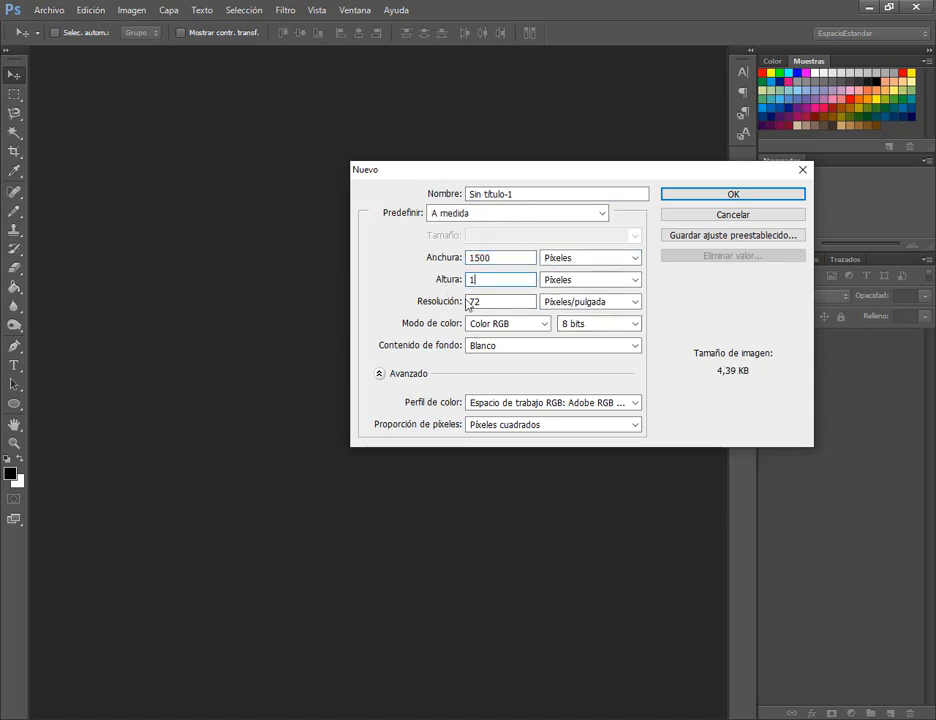
type("0")
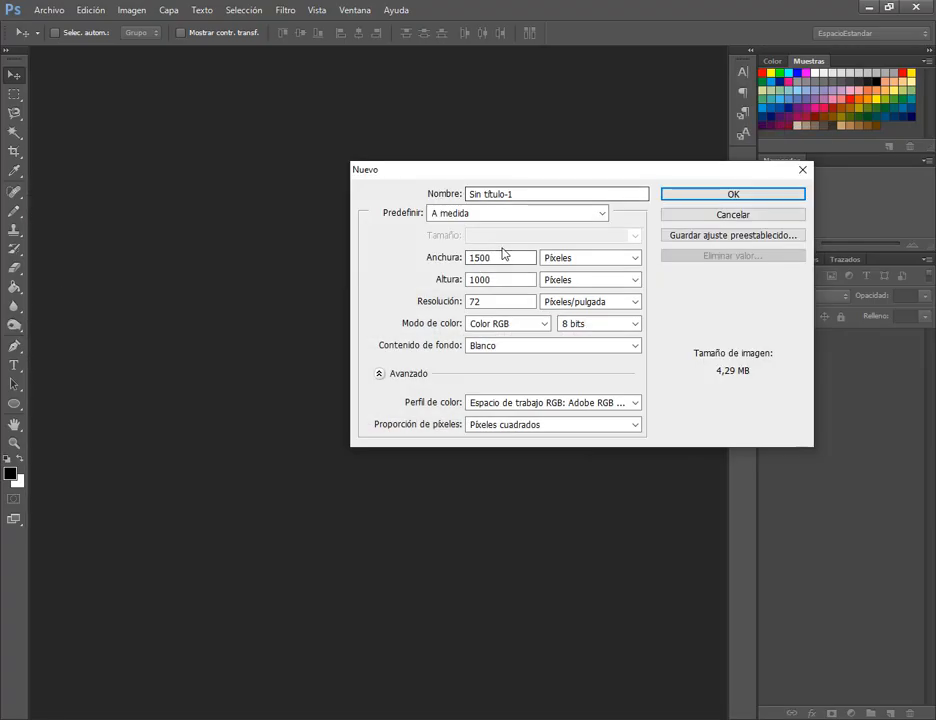
Set the new document's resolution to 300 pixels per inch and create it.
double_click(522, 302)
type("100")
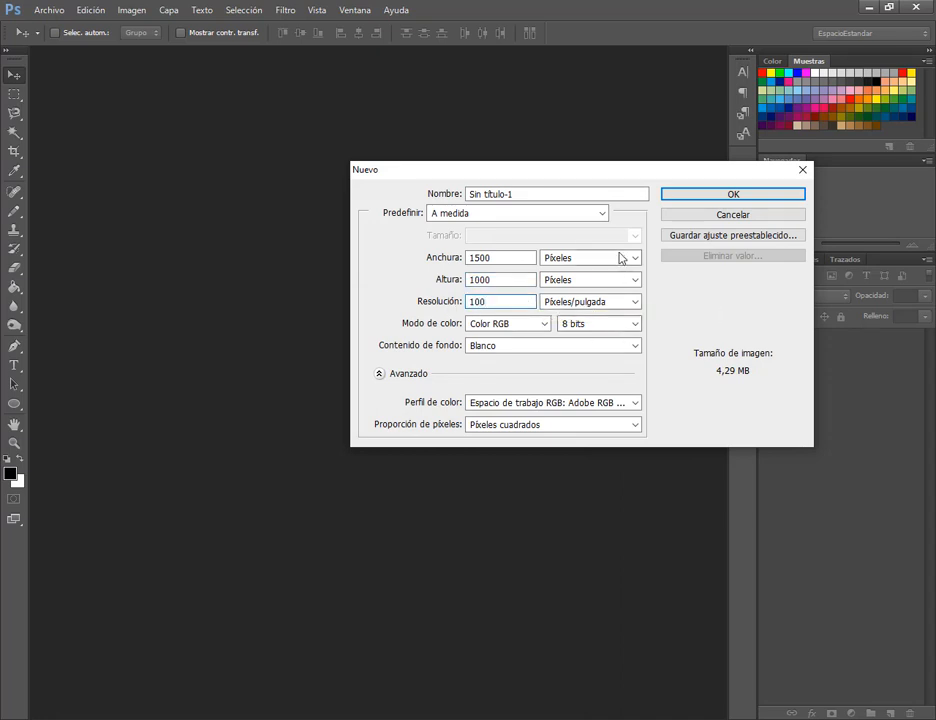
left_click(424, 299)
type("30")
left_click(734, 194)
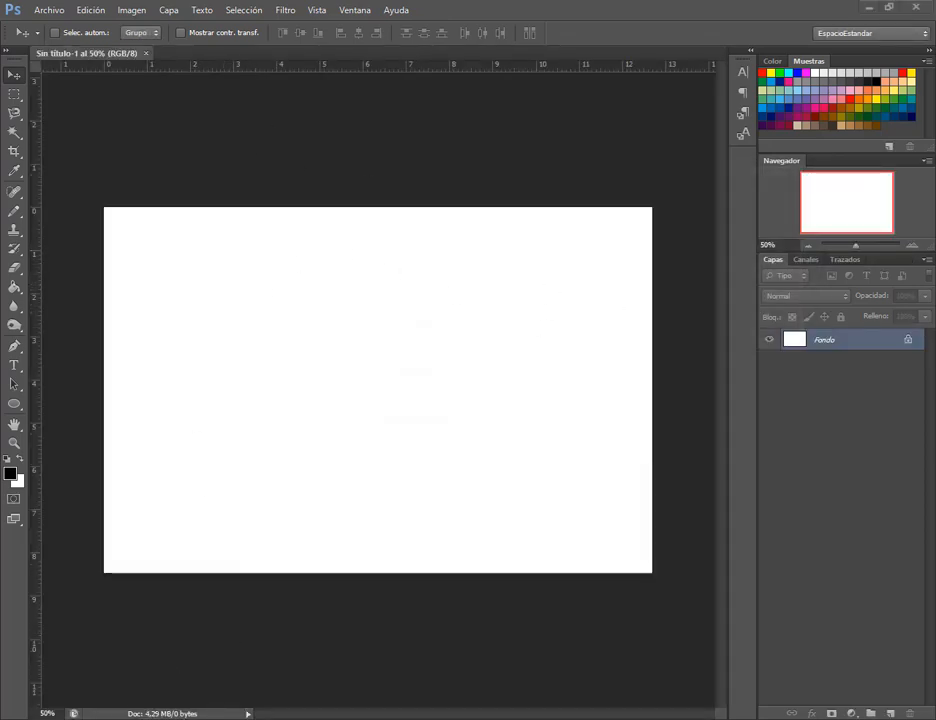
Draw a paragraph text box in the canvas's lower-left corner, set the text to 9 pt and fill it with Lorem Ipsum placeholder text.
key("alt+Tab")
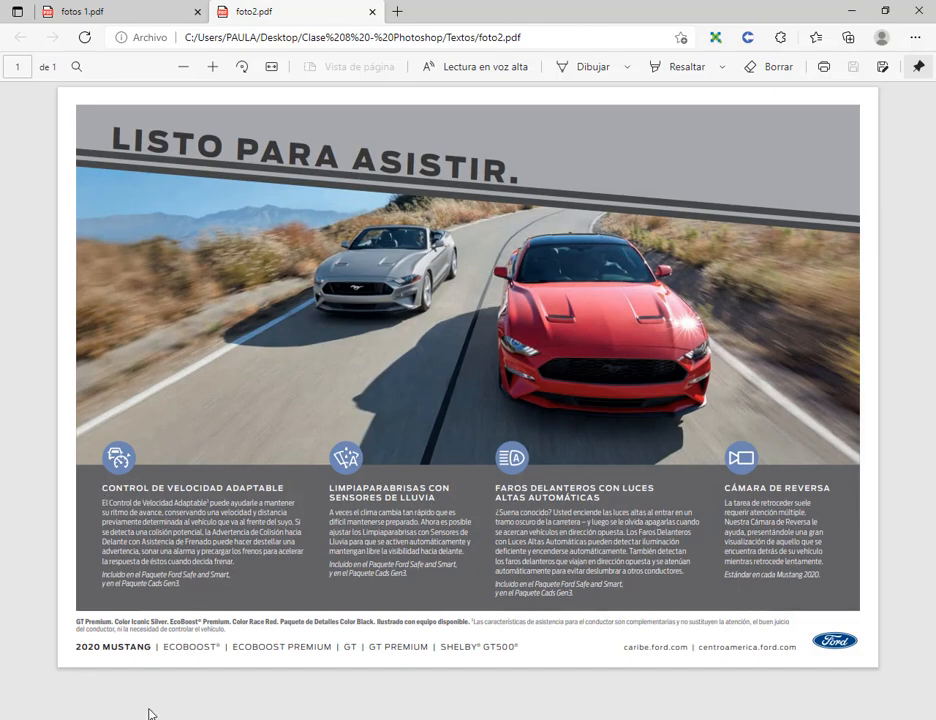
key("alt+Tab")
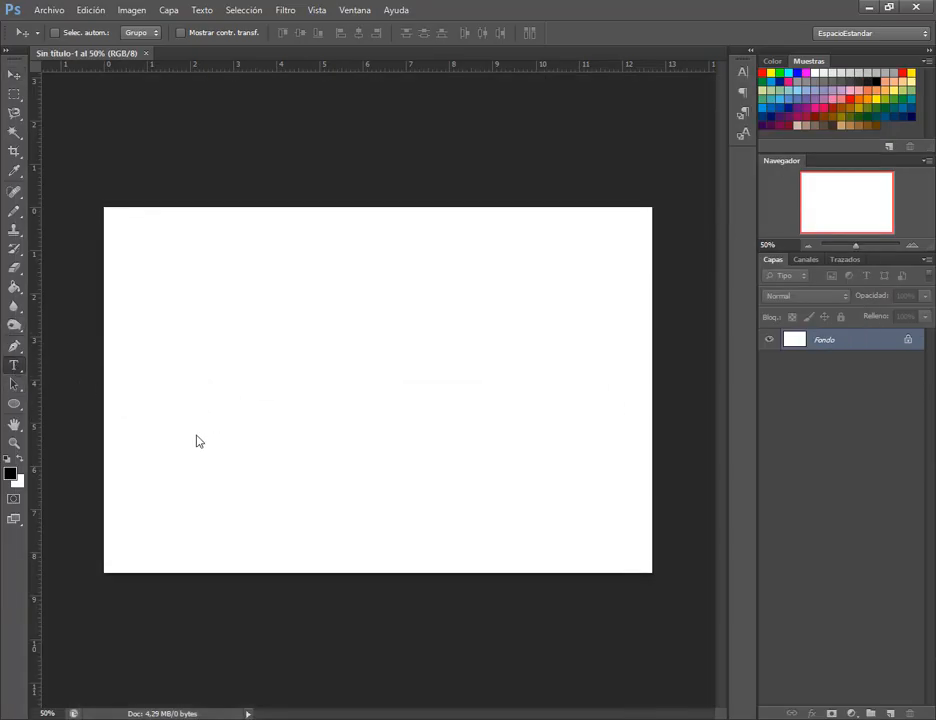
key("t")
left_click_drag(132, 453, 277, 573)
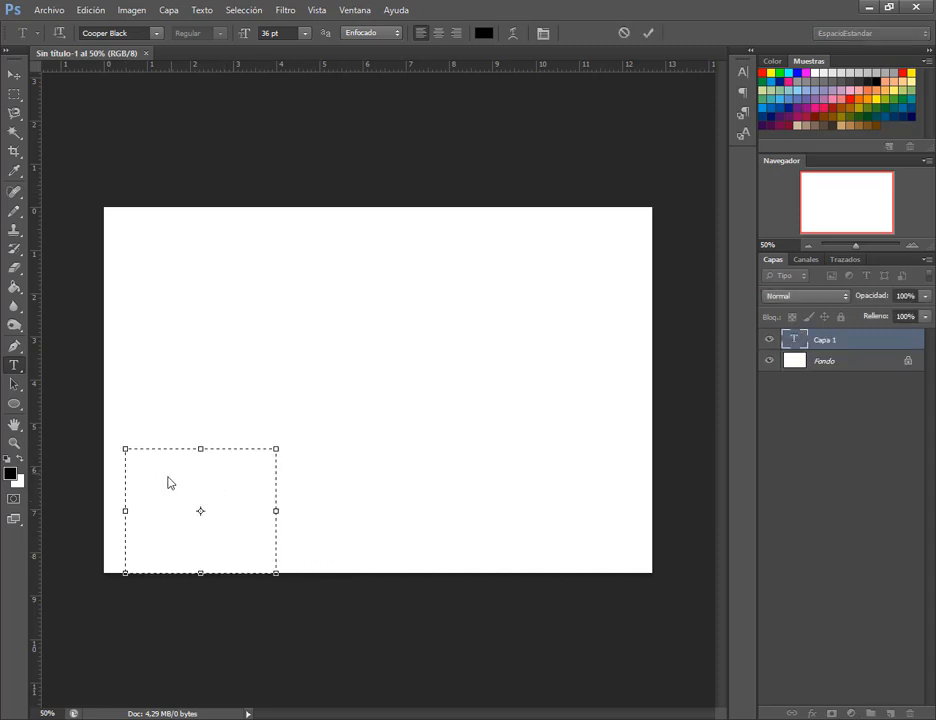
left_click(305, 33)
left_click(297, 105)
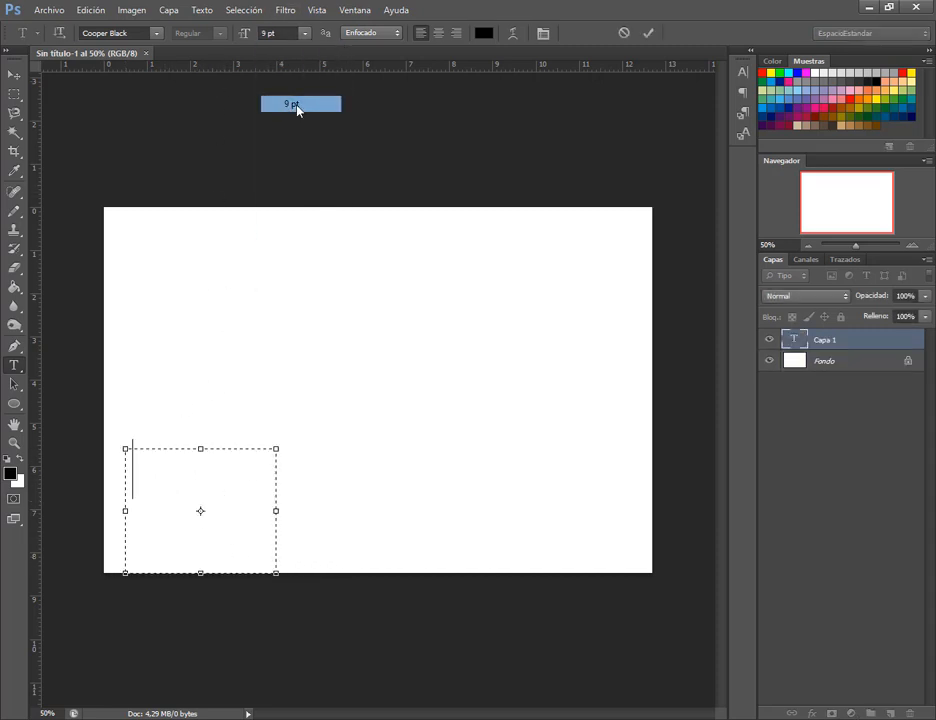
left_click(210, 11)
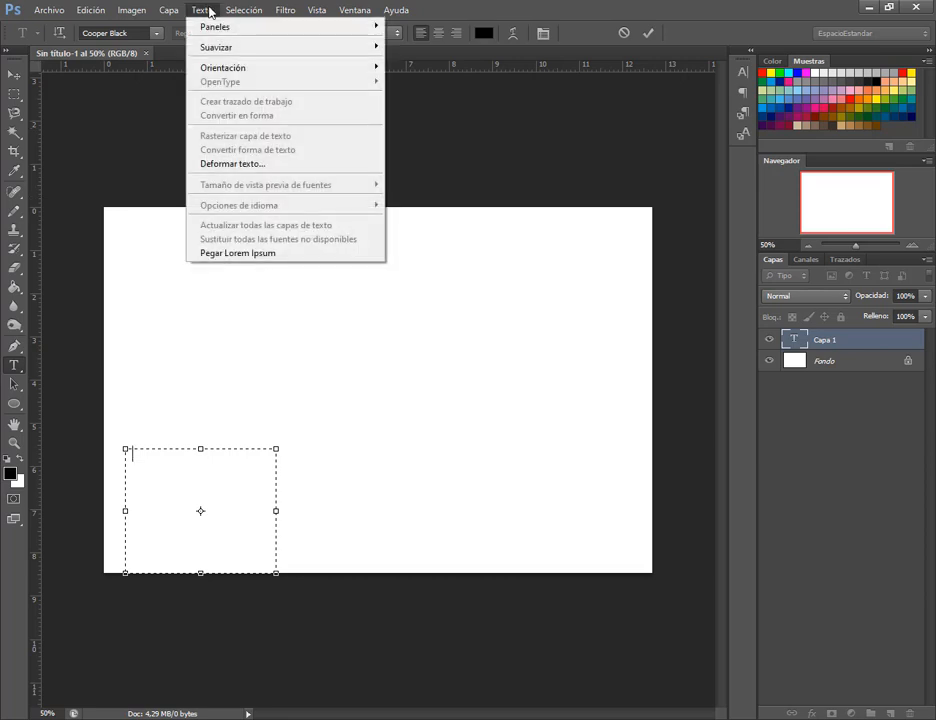
left_click(268, 254)
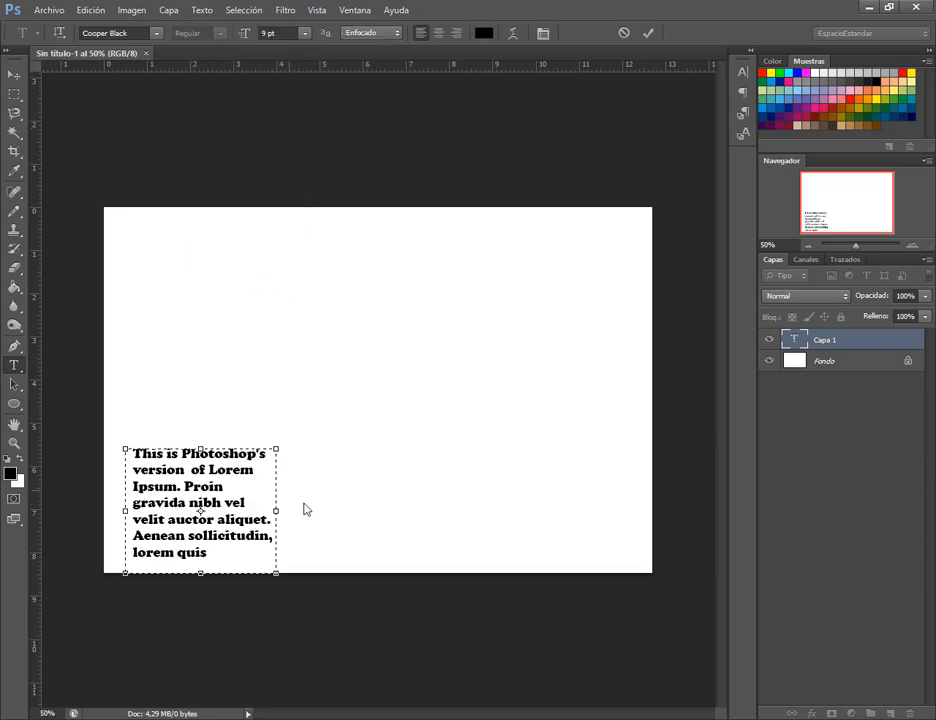
left_click(12, 76)
Set the placeholder paragraph's font size to 8 pt and add the heading line "Titulo 1" above it.
key("alt+Tab")
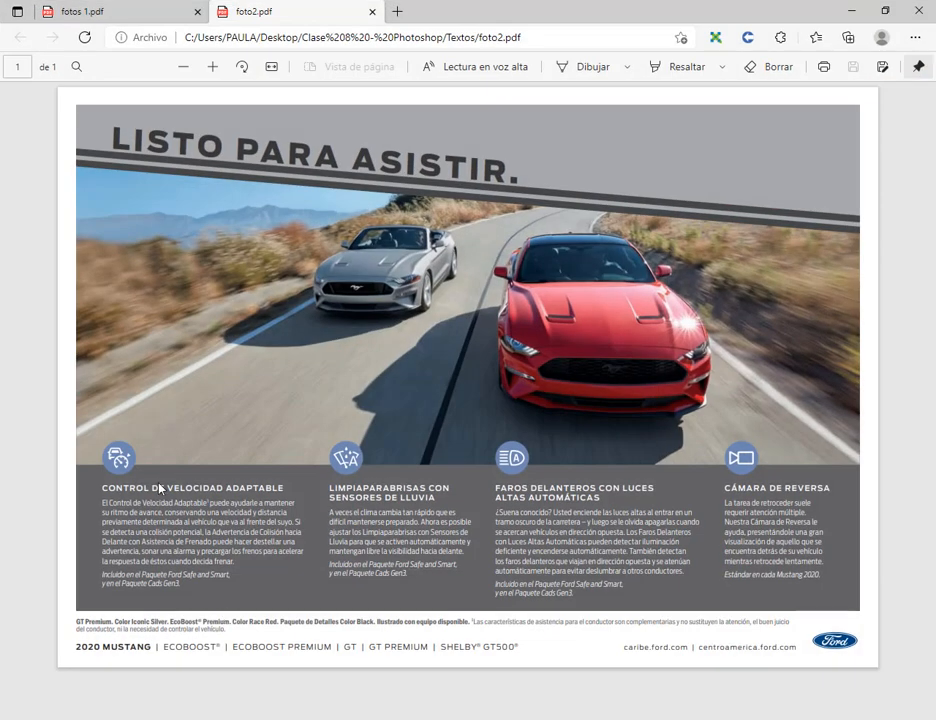
key("alt+Tab")
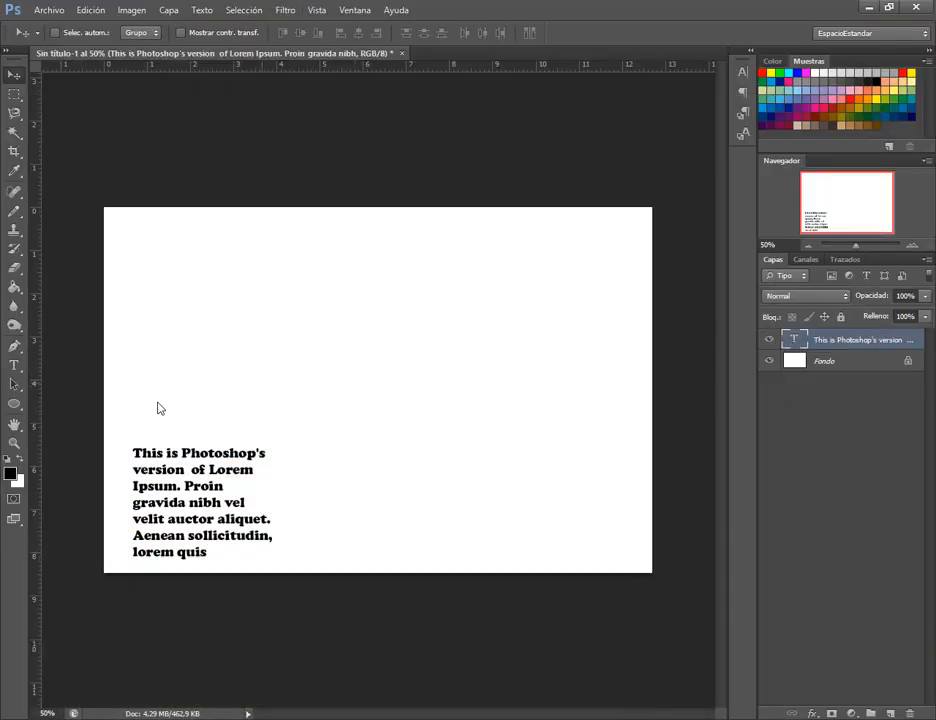
key("t")
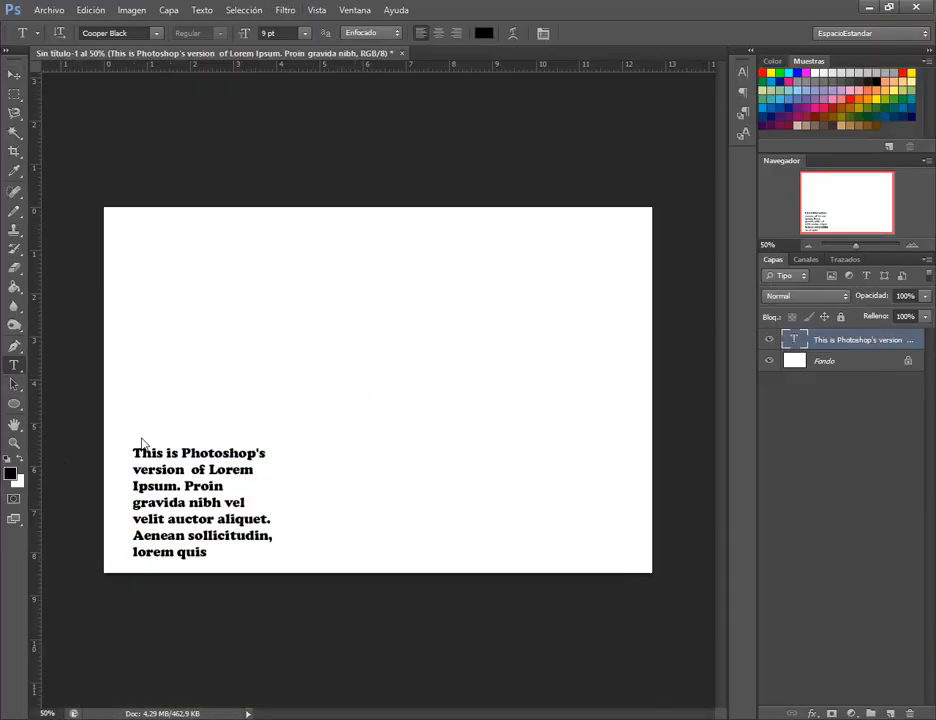
double_click(797, 341)
left_click(305, 33)
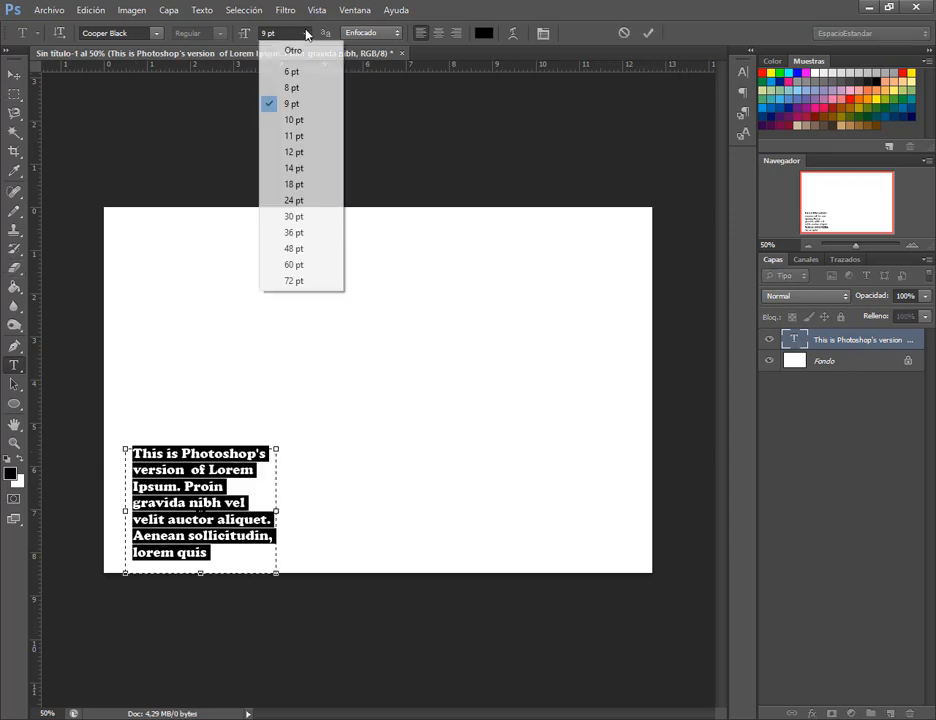
left_click(288, 88)
left_click(137, 453)
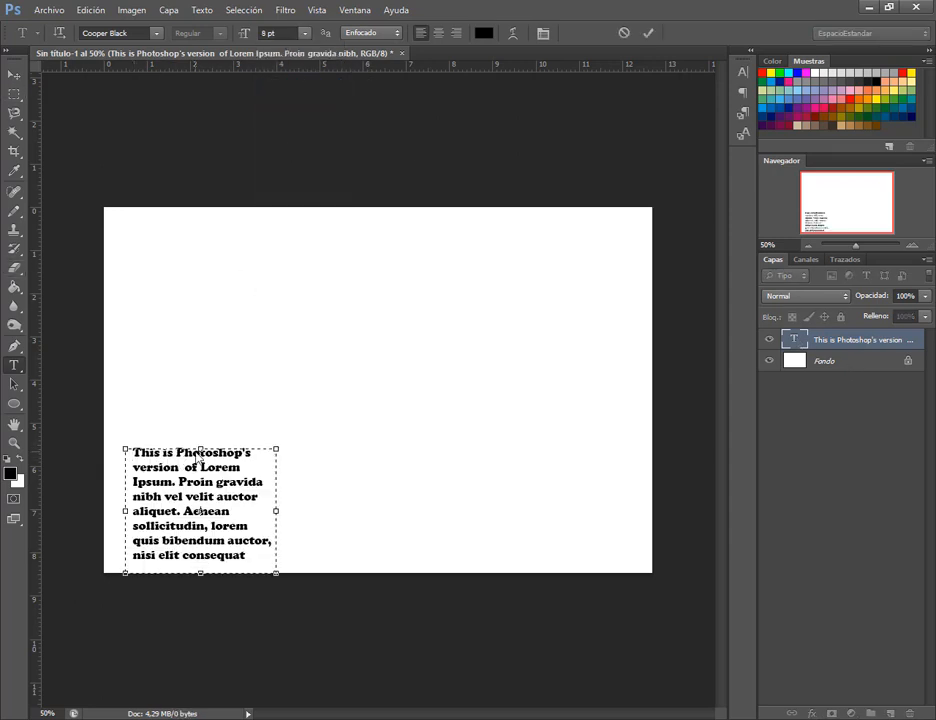
key("Return")
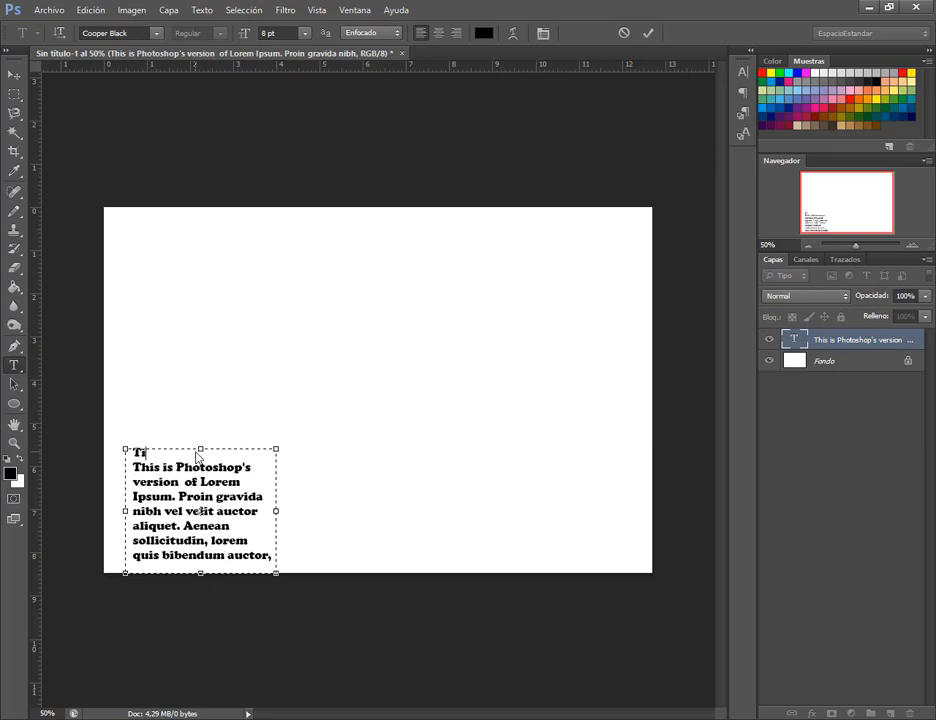
type("Titulo 1")
left_click(15, 76)
Scale the text block to about 75% and duplicate it into a row of four columns along the canvas's lower edge.
mouse_move(182, 500)
left_mouse_down()
mouse_move(177, 487)
mouse_move(176, 498)
left_mouse_up()
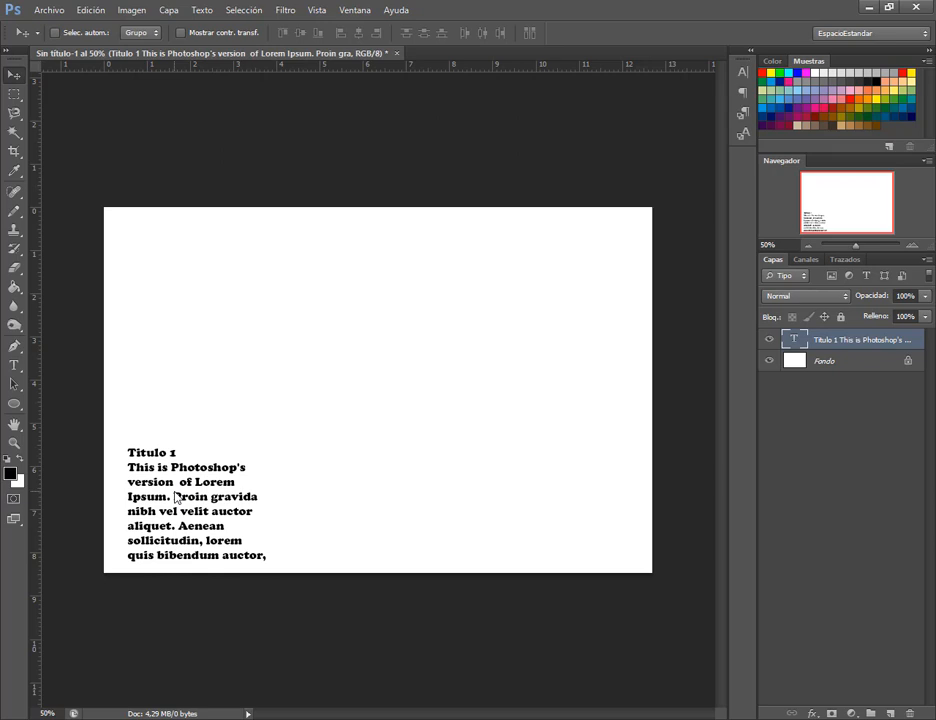
key("ctrl+t")
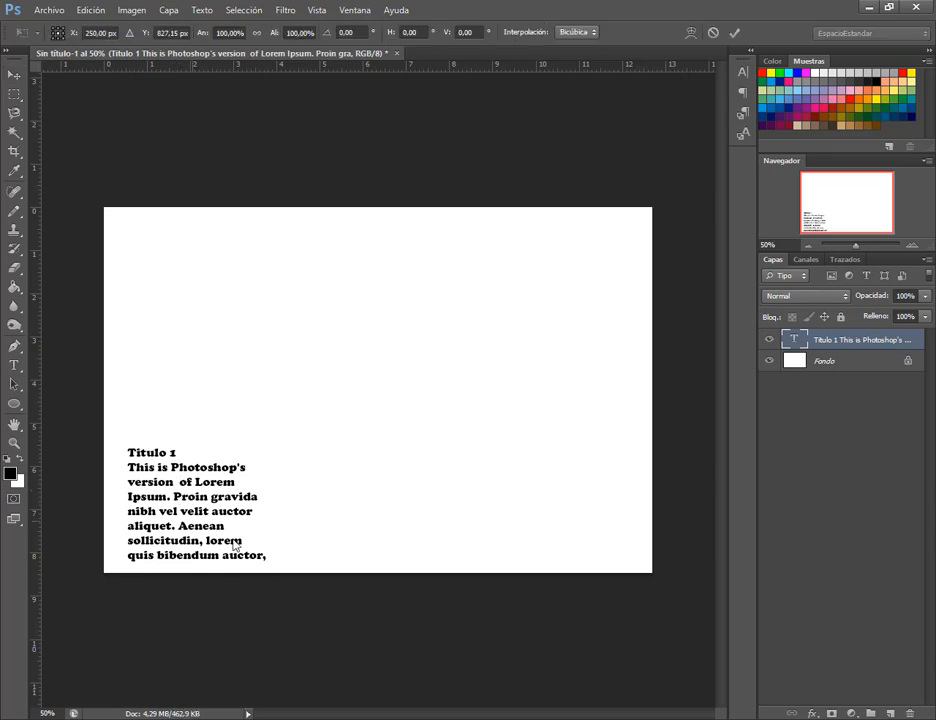
left_click_drag(267, 569, 233, 541)
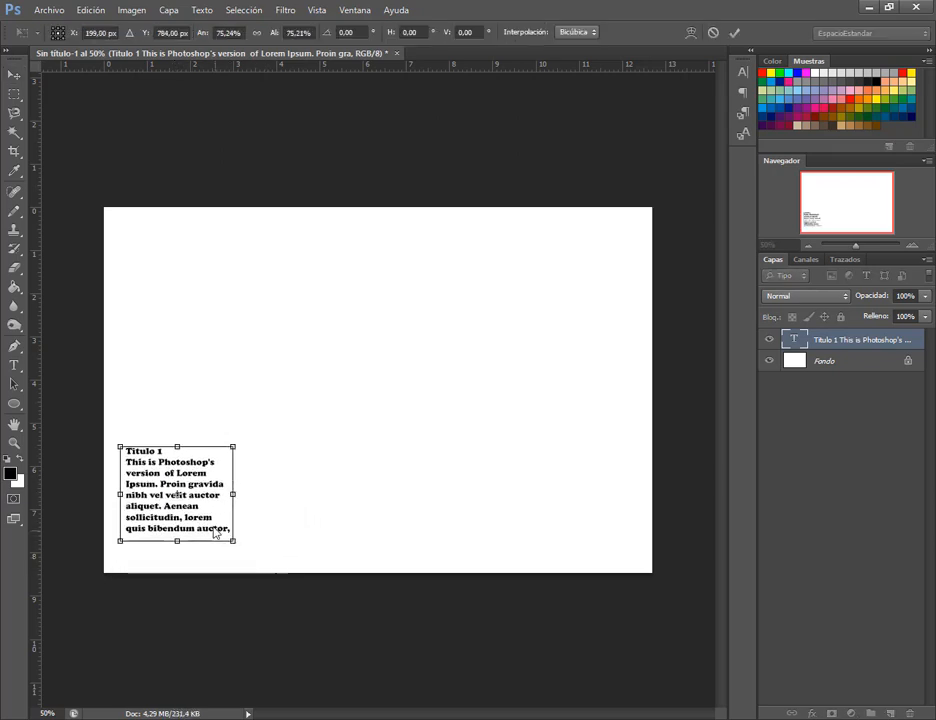
key("Return")
left_click_drag(187, 508, 595, 529)
left_click(336, 535, "alt")
Switch to the PDF viewer and examine the slanted title band in foto2.pdf and the curved text layout in fotos 1.pdf.
key("alt+Tab")
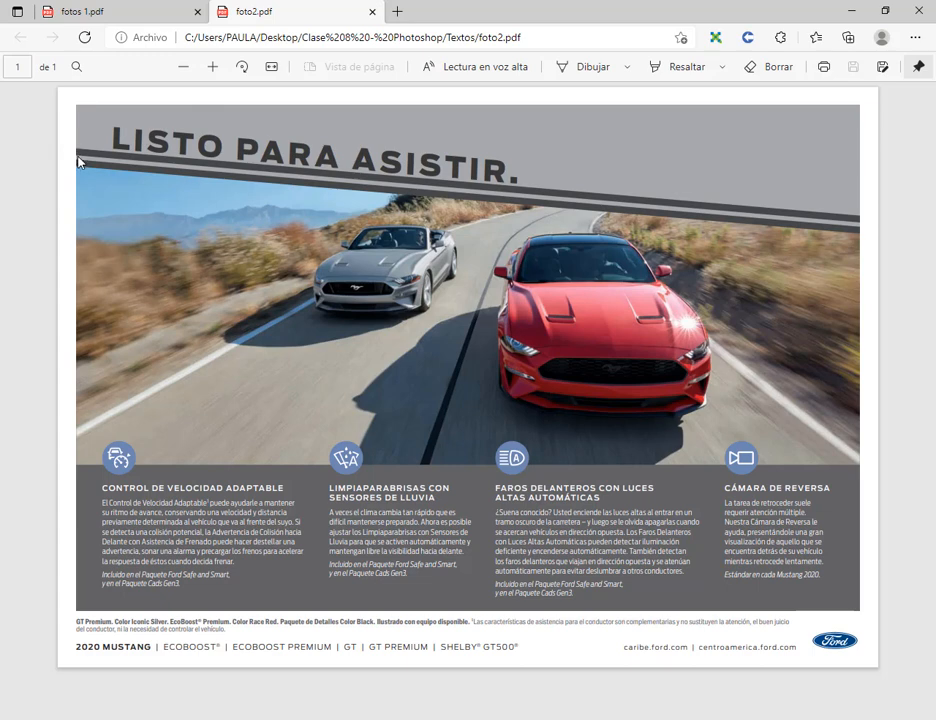
mouse_move(72, 153)
left_mouse_down()
mouse_move(857, 215)
mouse_move(870, 225)
left_mouse_up()
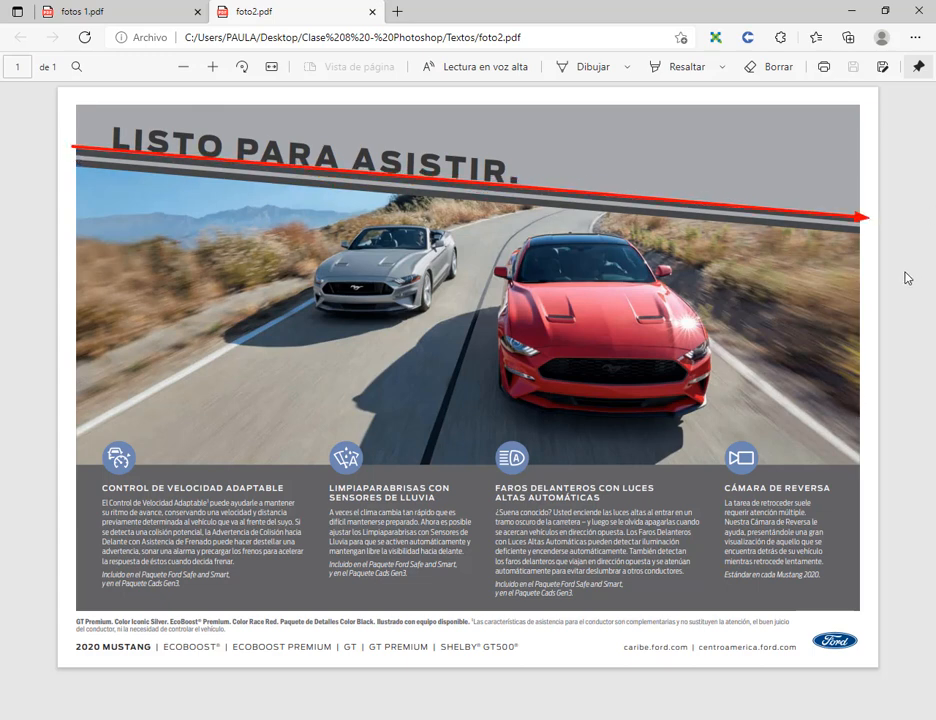
key("ctrl+z")
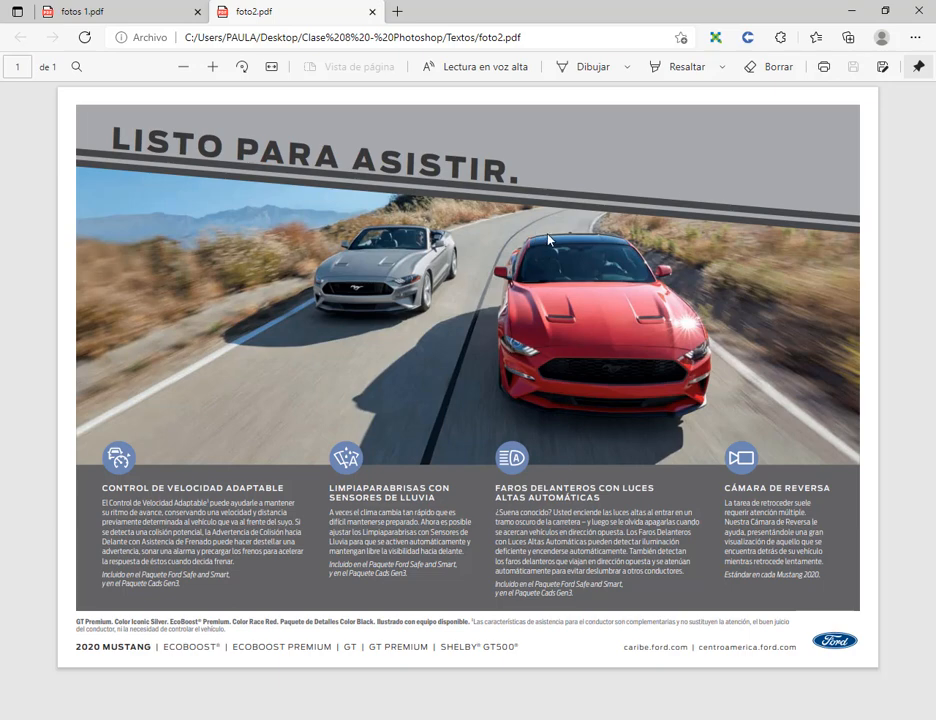
left_click(120, 10)
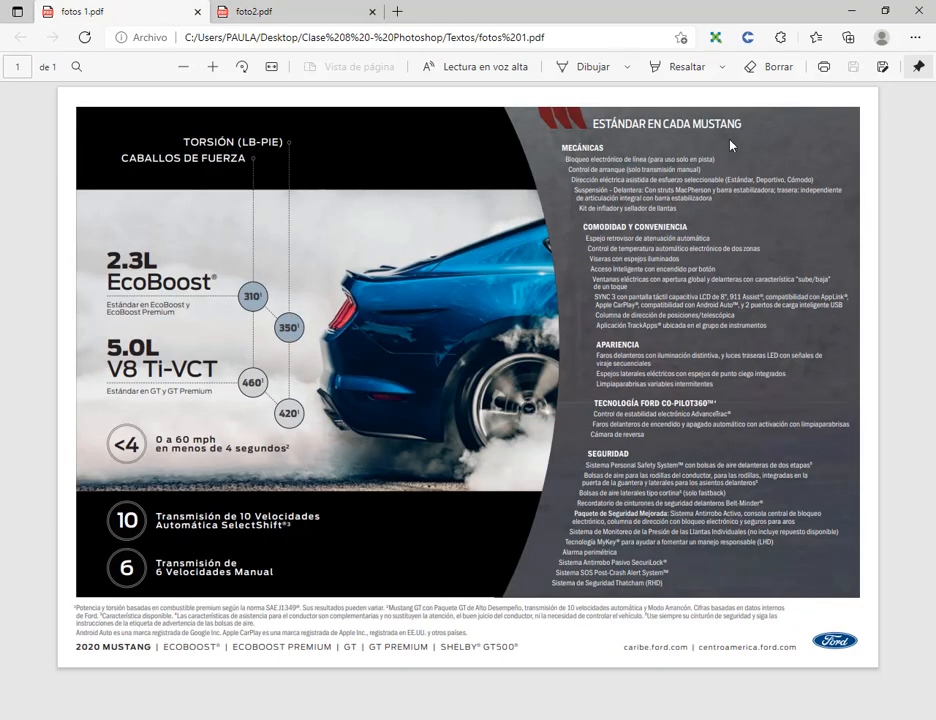
left_click(255, 11)
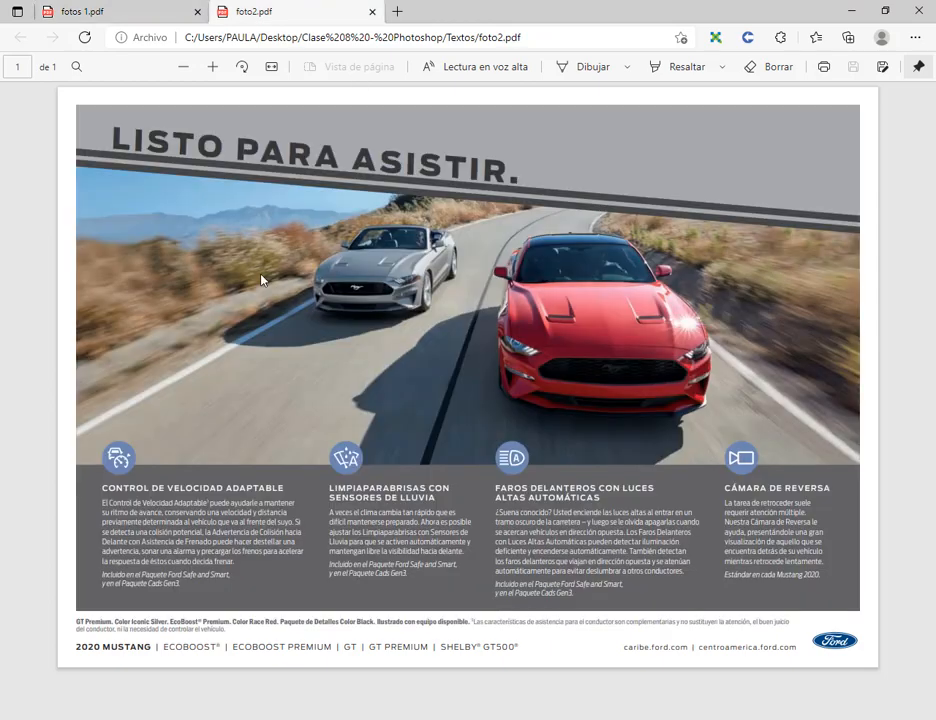
left_click(128, 6)
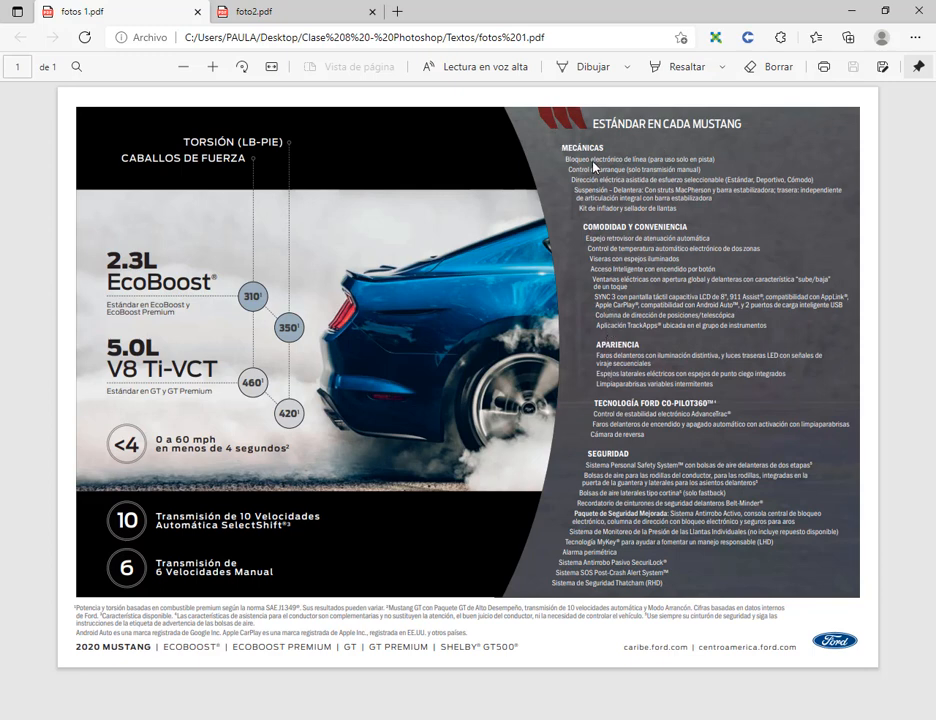
left_click(324, 8)
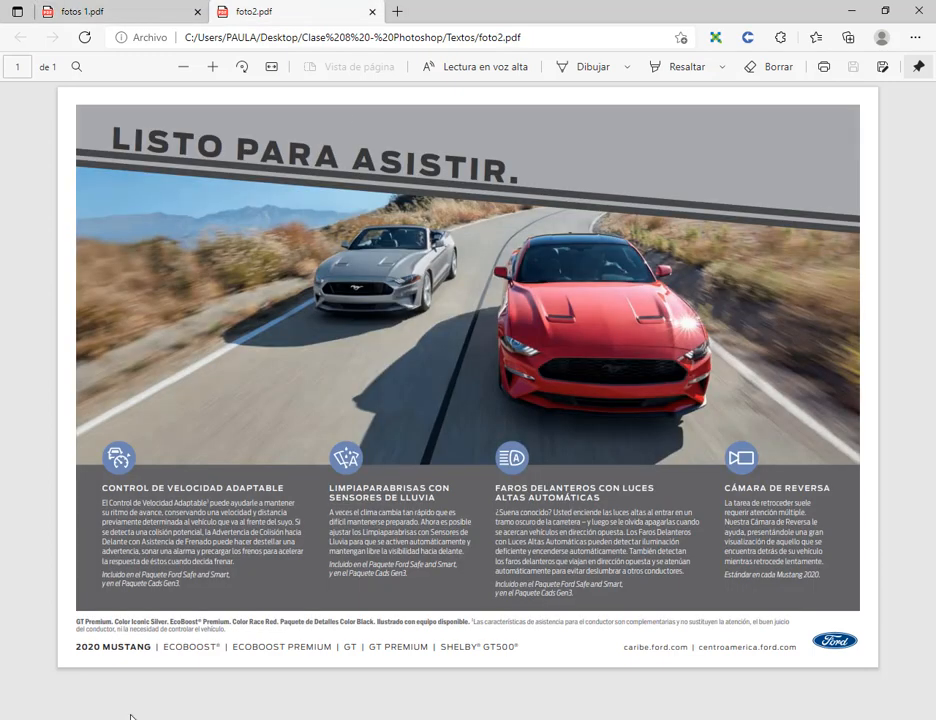
Open the red Mustang photo from the Textos folder in Photoshop, using its embedded color profile.
left_click(443, 717)
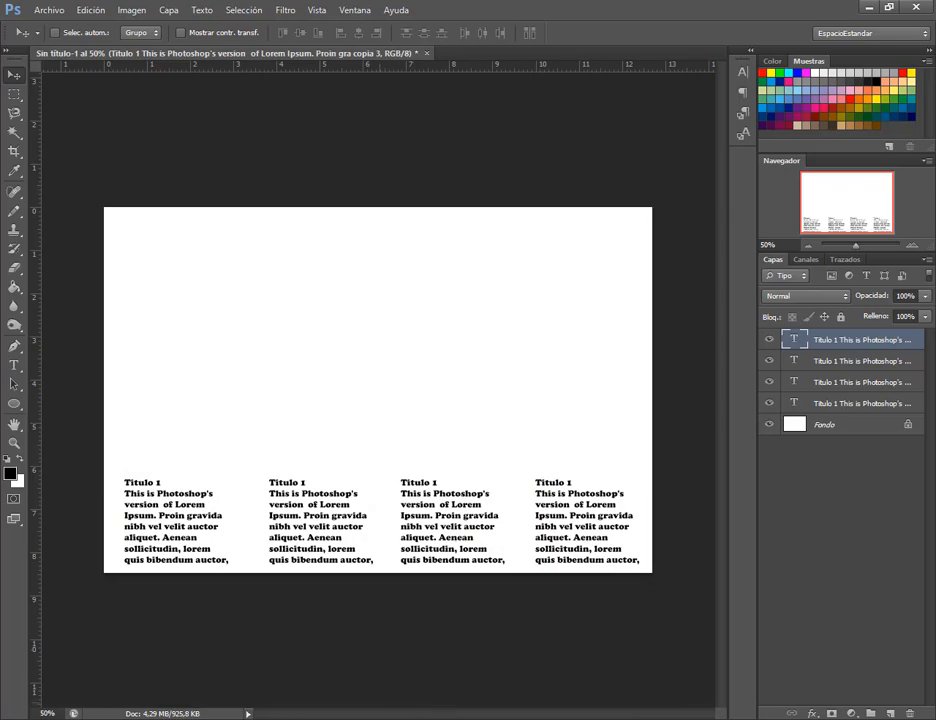
left_click(138, 716)
double_click(491, 177)
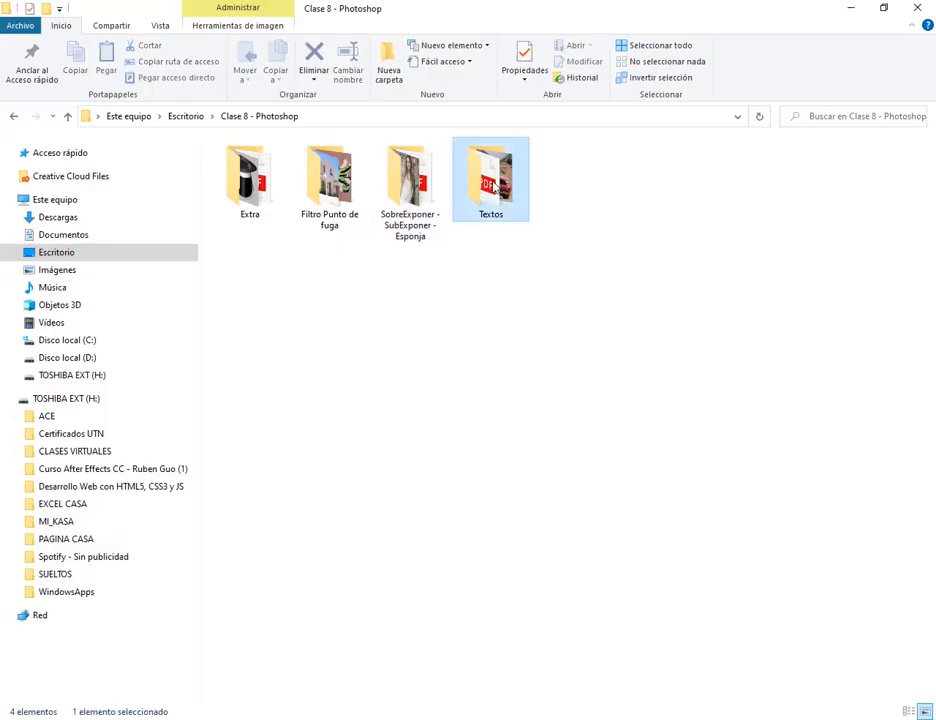
left_click_drag(255, 200, 485, 60)
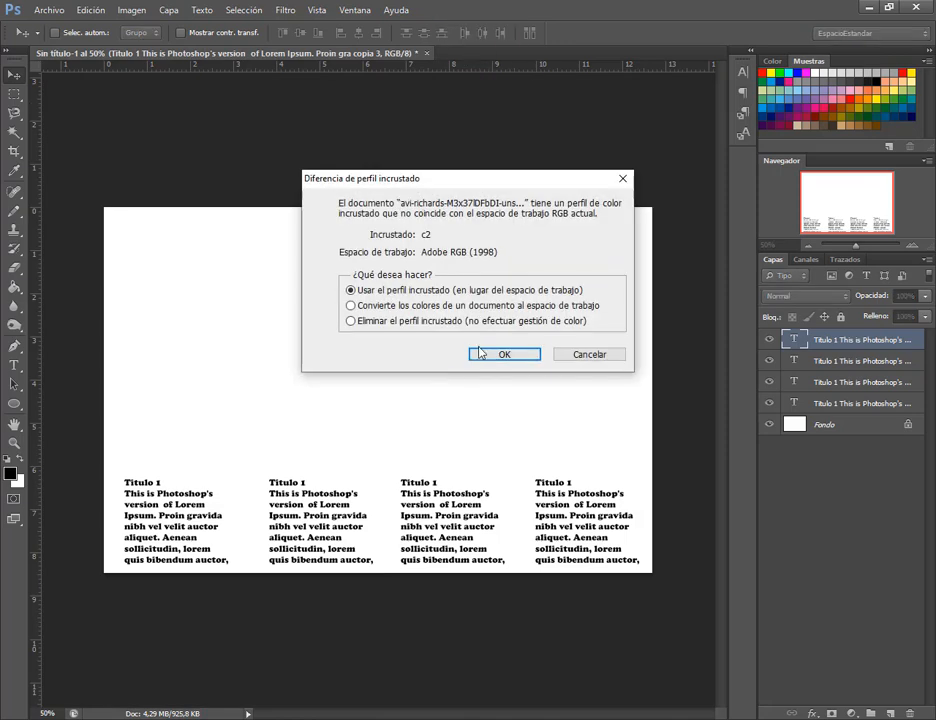
left_click(446, 353)
Copy the Mustang photo into the brochure document with its colors converted, and position it directly above the four text columns.
mouse_move(401, 265)
left_mouse_down()
mouse_move(345, 45)
mouse_move(396, 266)
left_mouse_up()
left_click(488, 347)
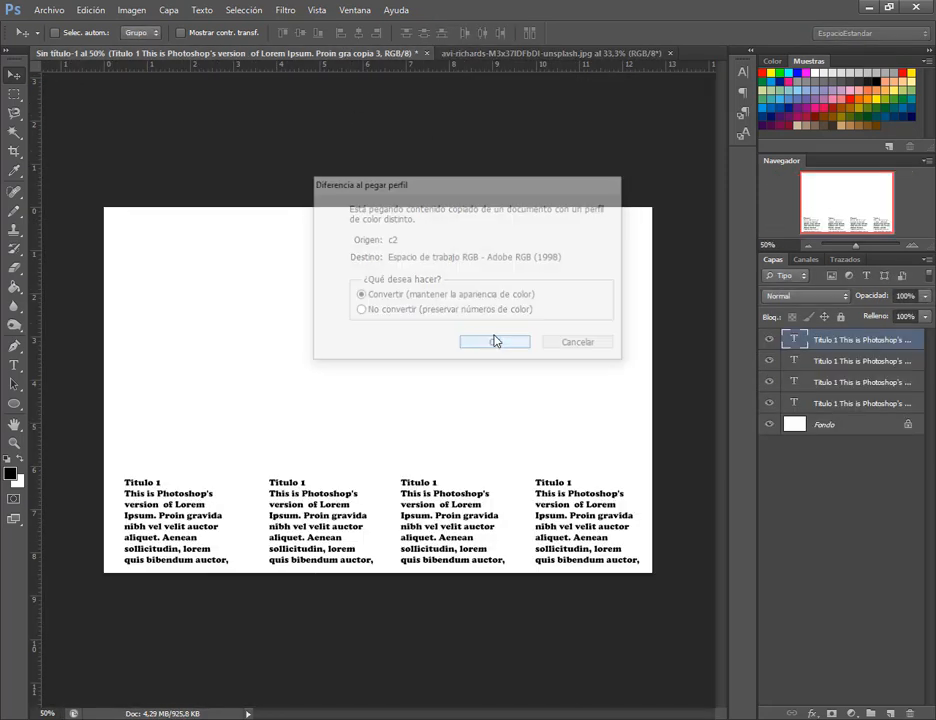
left_click_drag(436, 333, 446, 386)
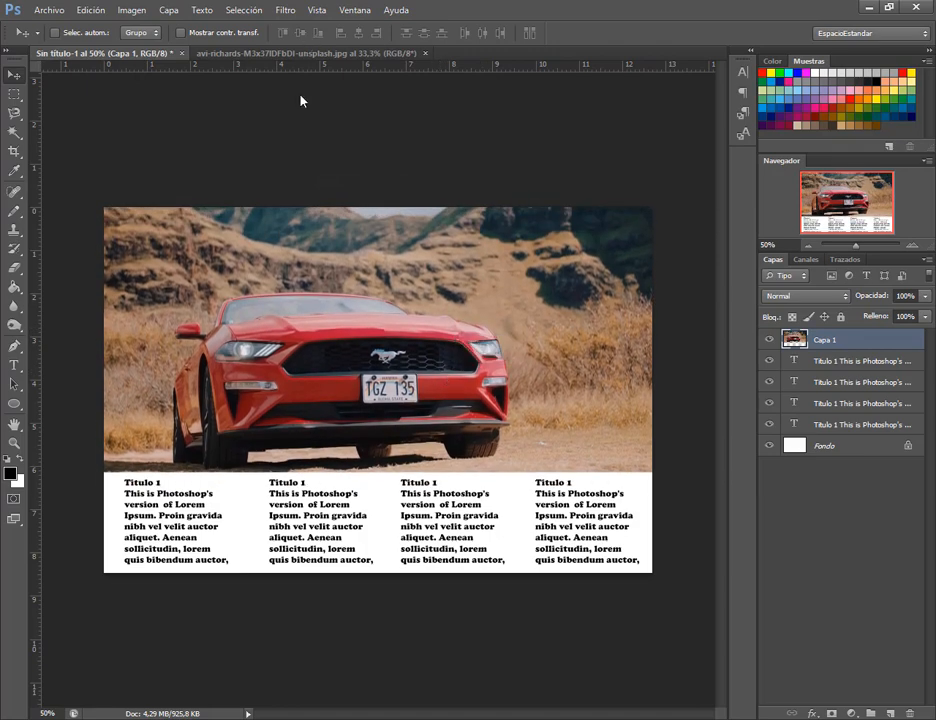
key("alt+Tab")
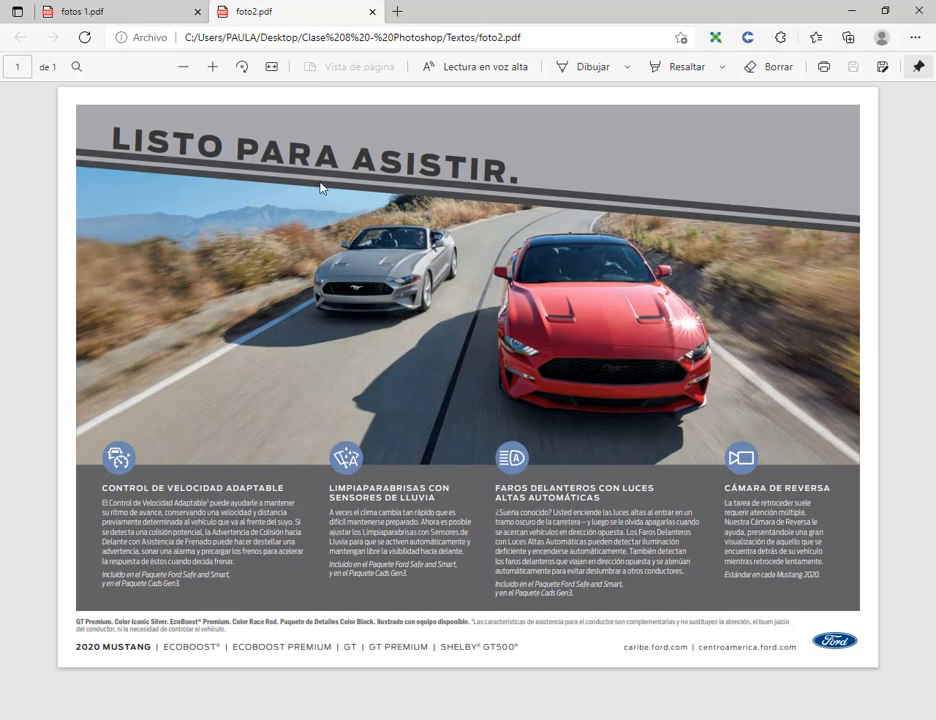
left_click(852, 10)
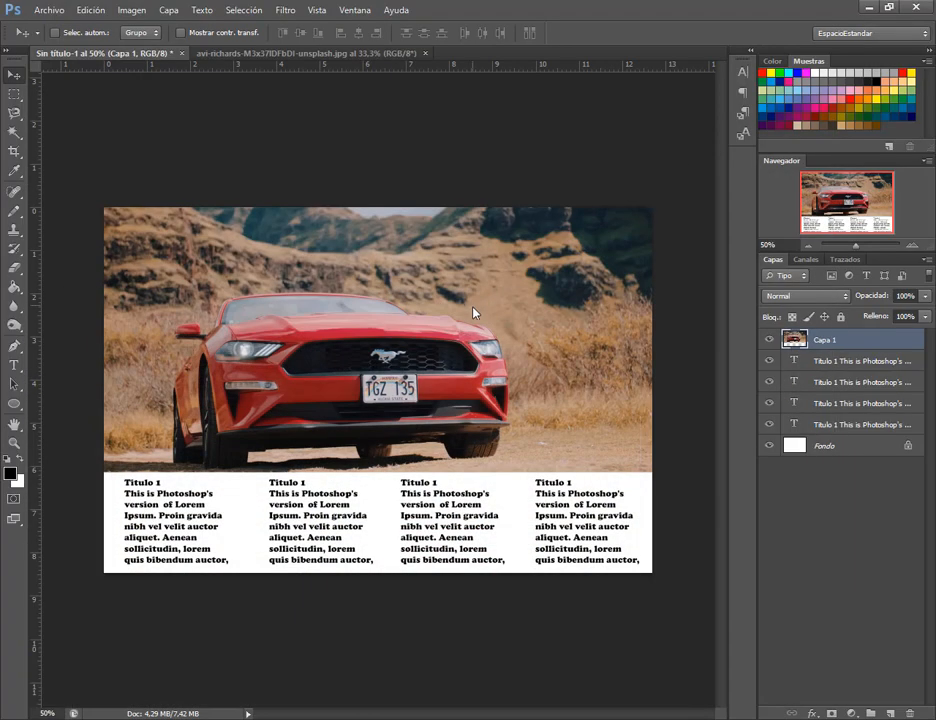
Draw a rectangle shape about 1492 × 552 px across the canvas width, covering the middle of the car photo.
mouse_move(472, 313)
left_mouse_down()
mouse_move(472, 324)
mouse_move(472, 311)
left_mouse_up()
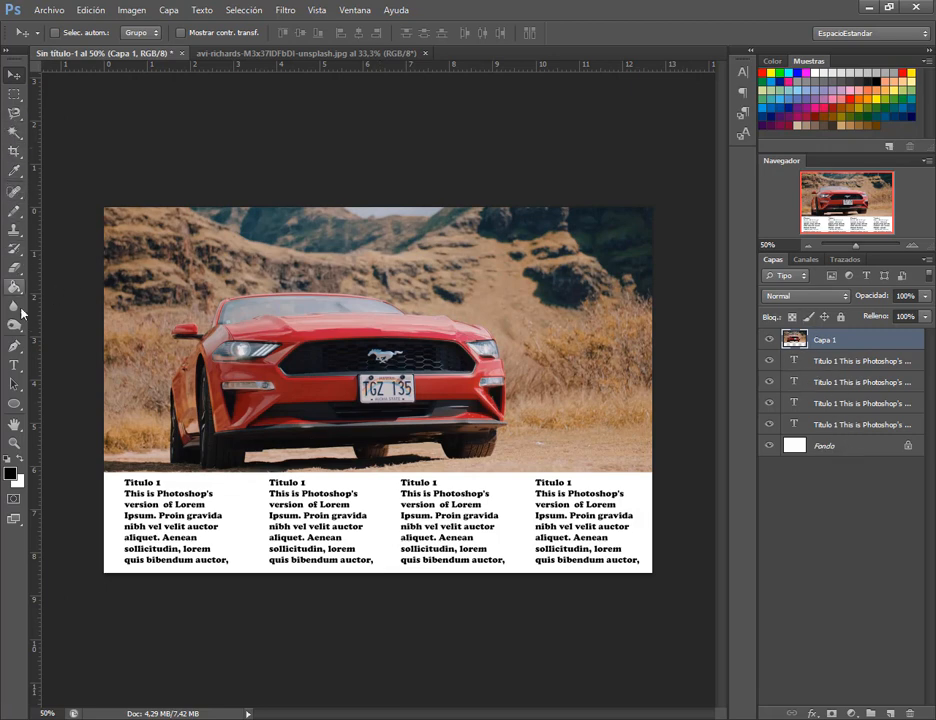
left_click_drag(14, 403, 62, 410)
left_click(62, 406)
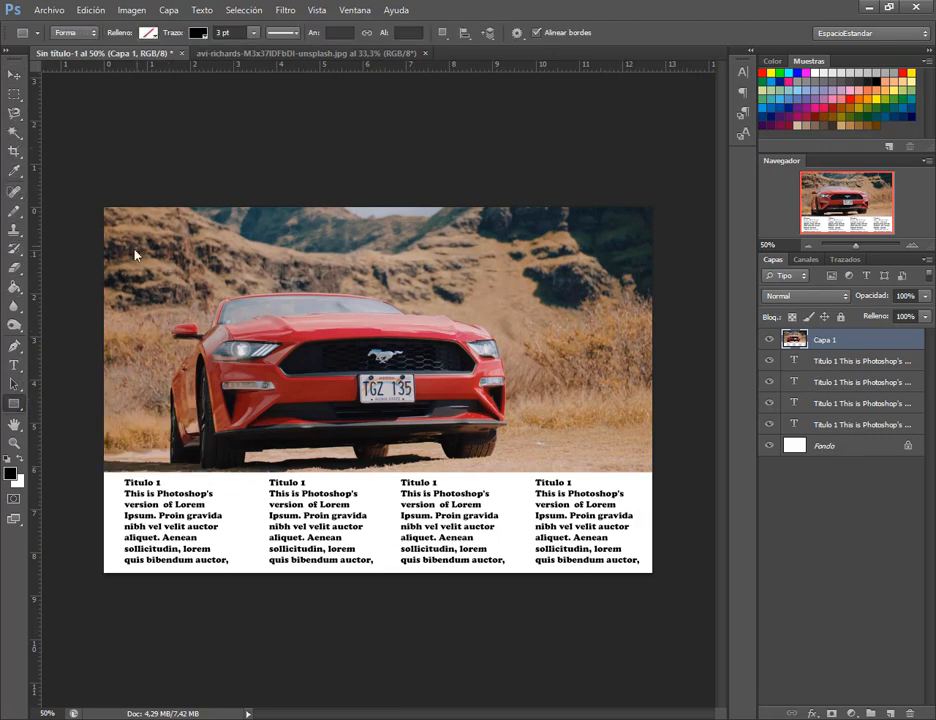
left_click_drag(103, 256, 651, 460)
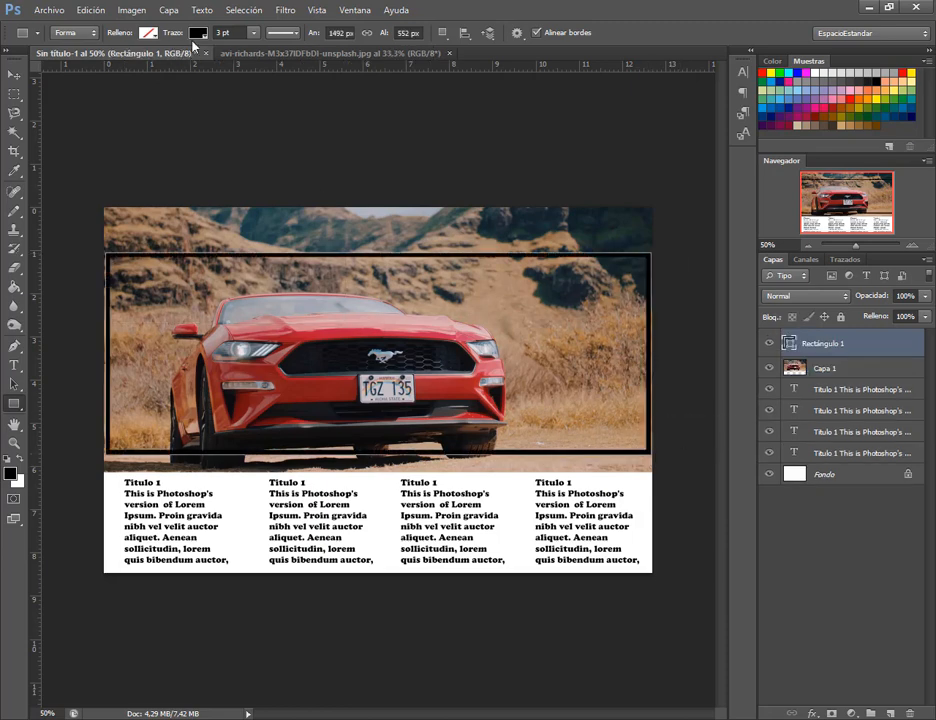
Give the rectangle a solid black fill and remove its stroke.
left_click(148, 33)
left_click(115, 63)
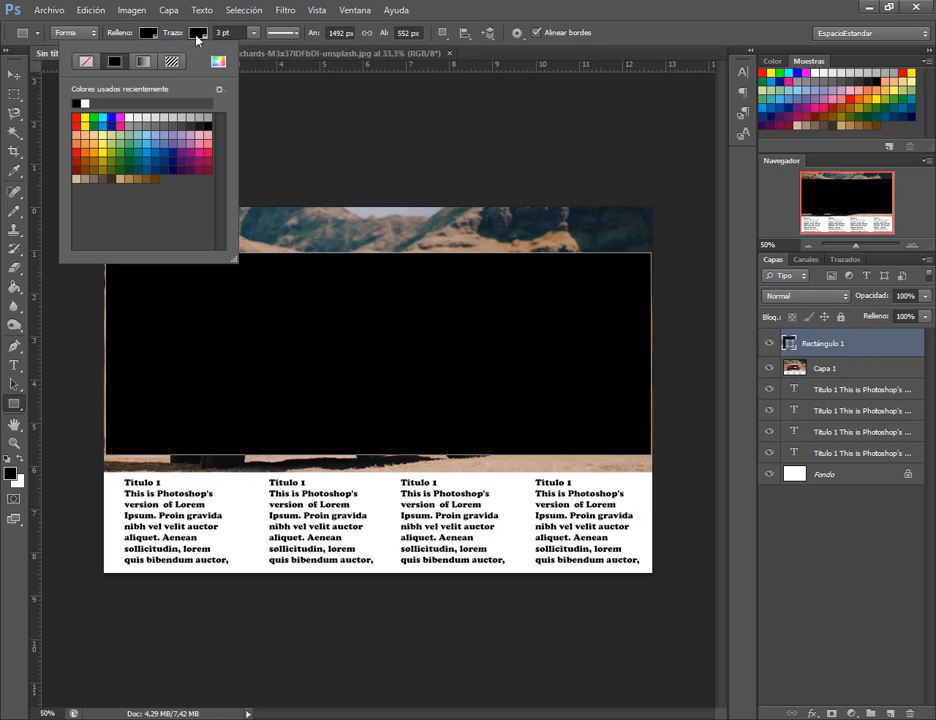
left_click(197, 34)
left_click(140, 65)
Stack the car photo layer above the rectangle and clip it to the rectangle with a clipping mask.
left_click(16, 75)
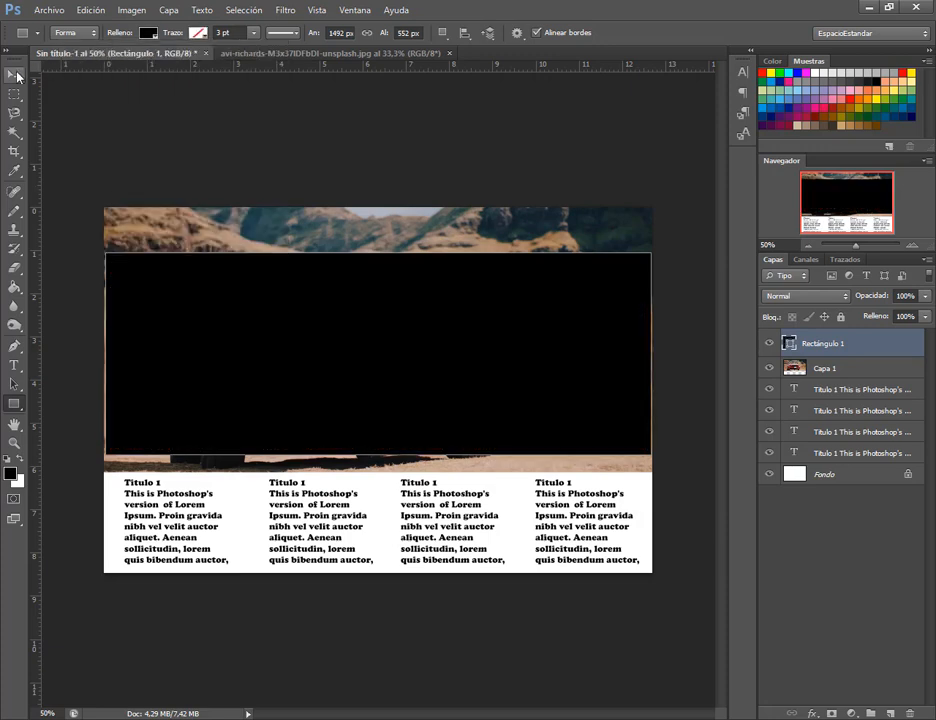
left_click_drag(811, 372, 802, 342)
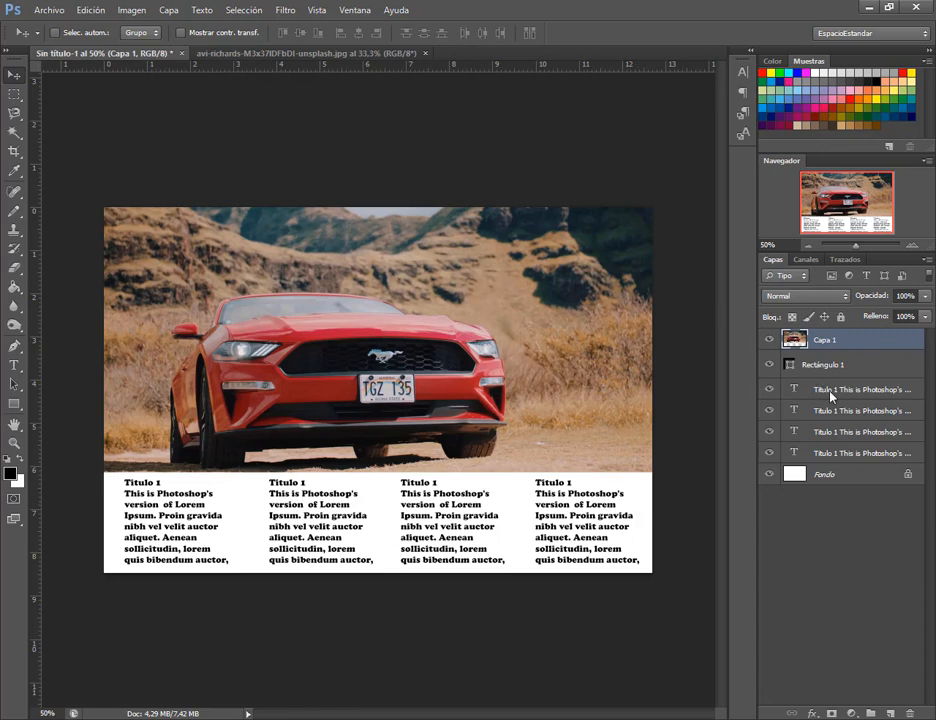
right_click(853, 343)
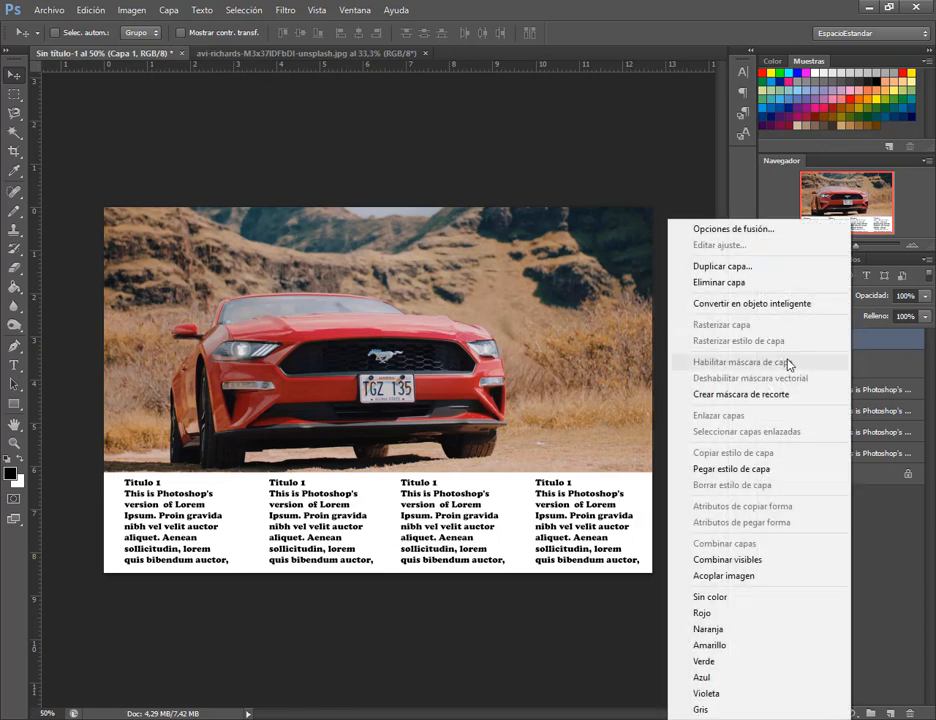
left_click(773, 392)
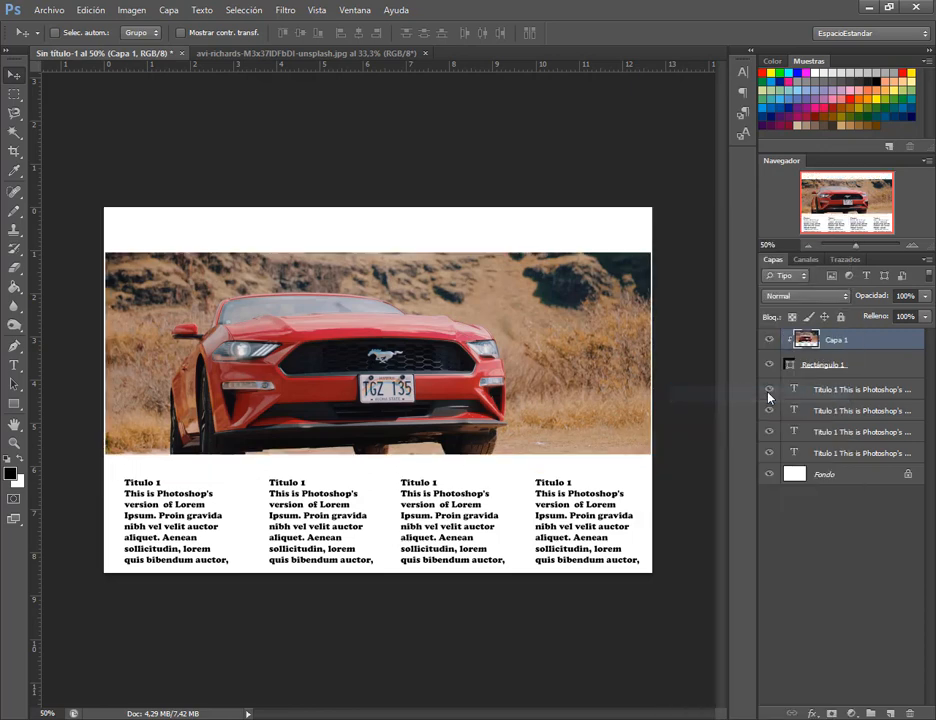
Distort the rectangle into a parallelogram with about -15.5° horizontal skew, shift it toward the canvas's left side, and apply the transformation.
left_click(818, 368)
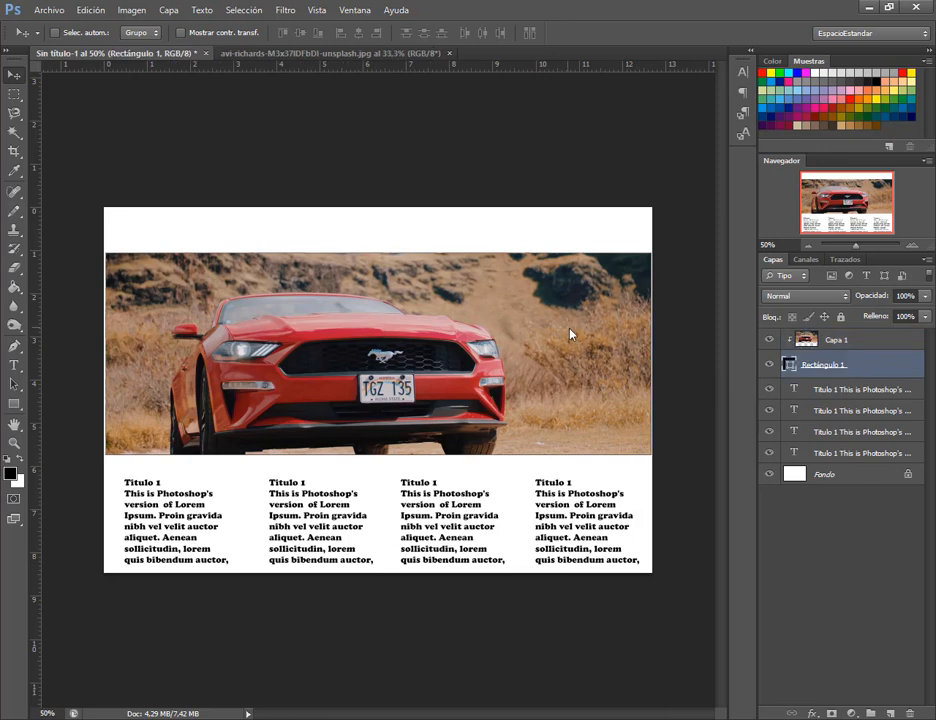
left_click(90, 10)
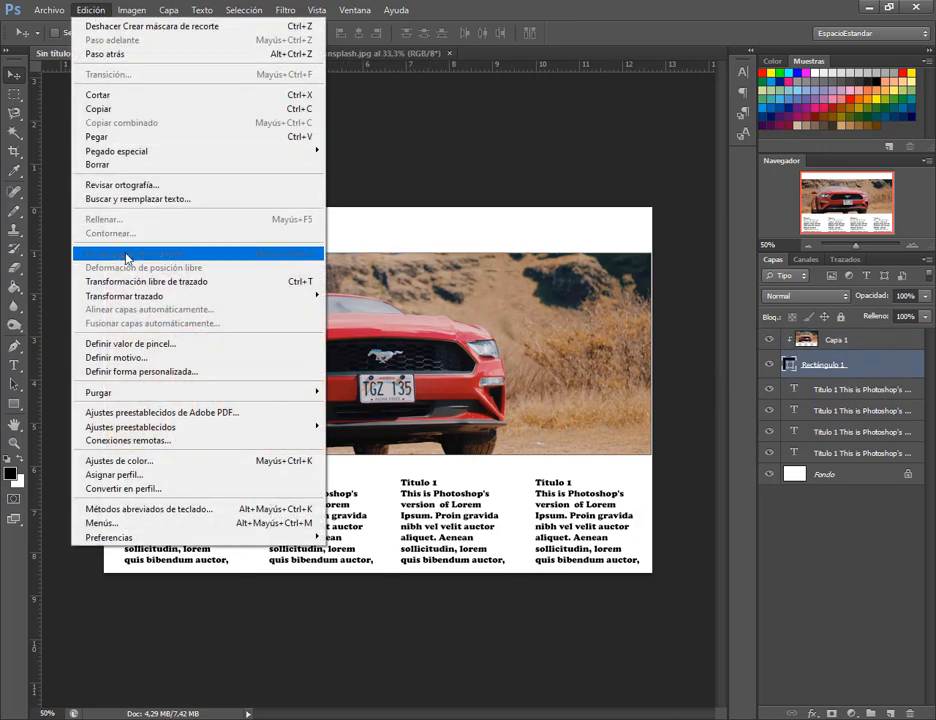
mouse_move(139, 300)
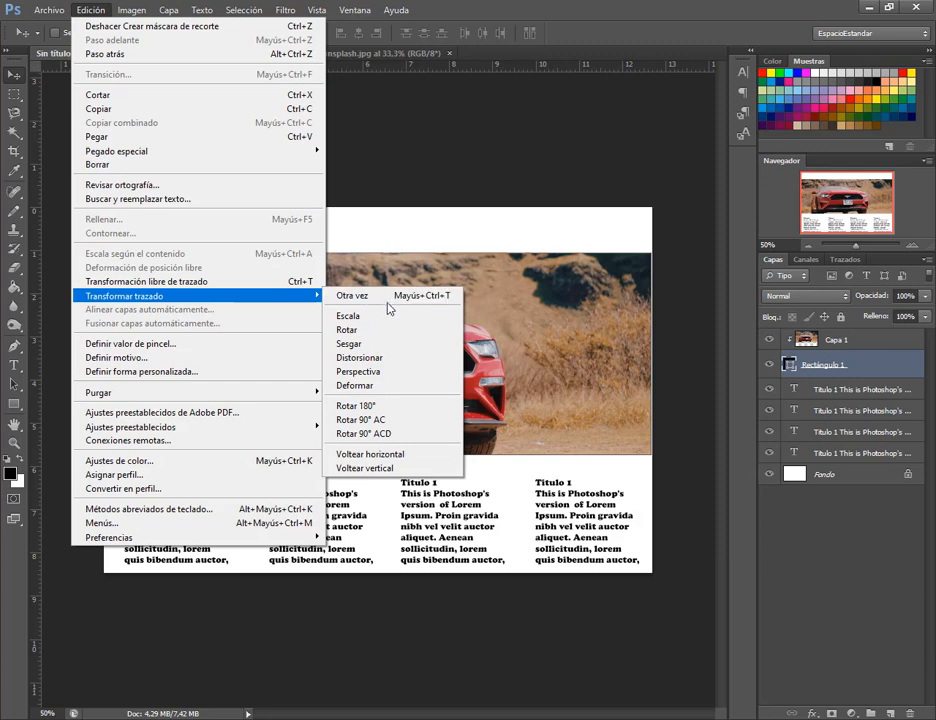
left_click(392, 359)
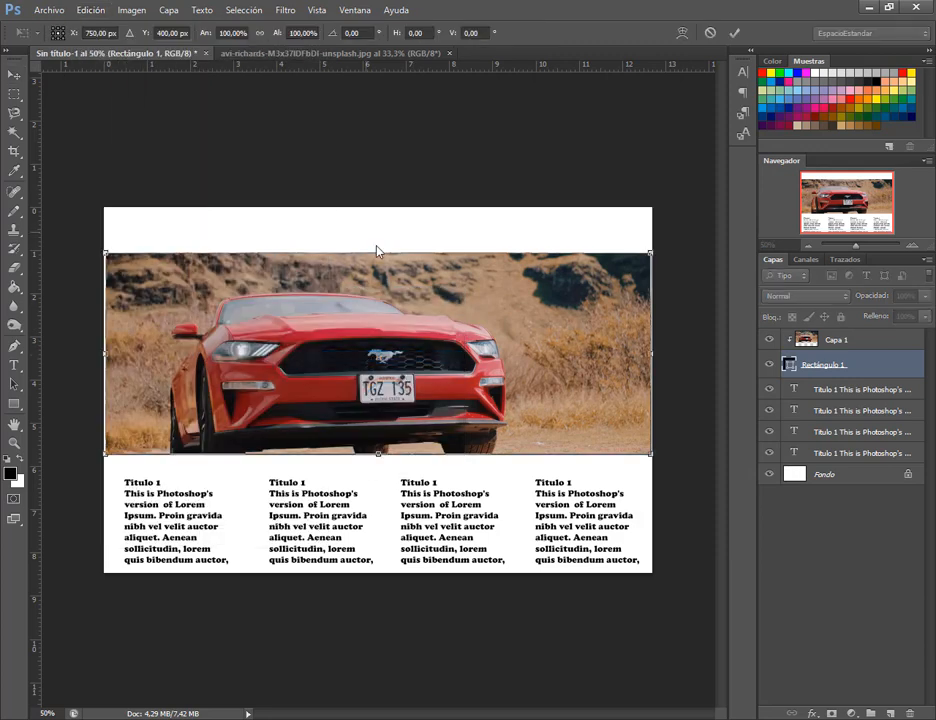
left_click_drag(379, 258, 433, 256)
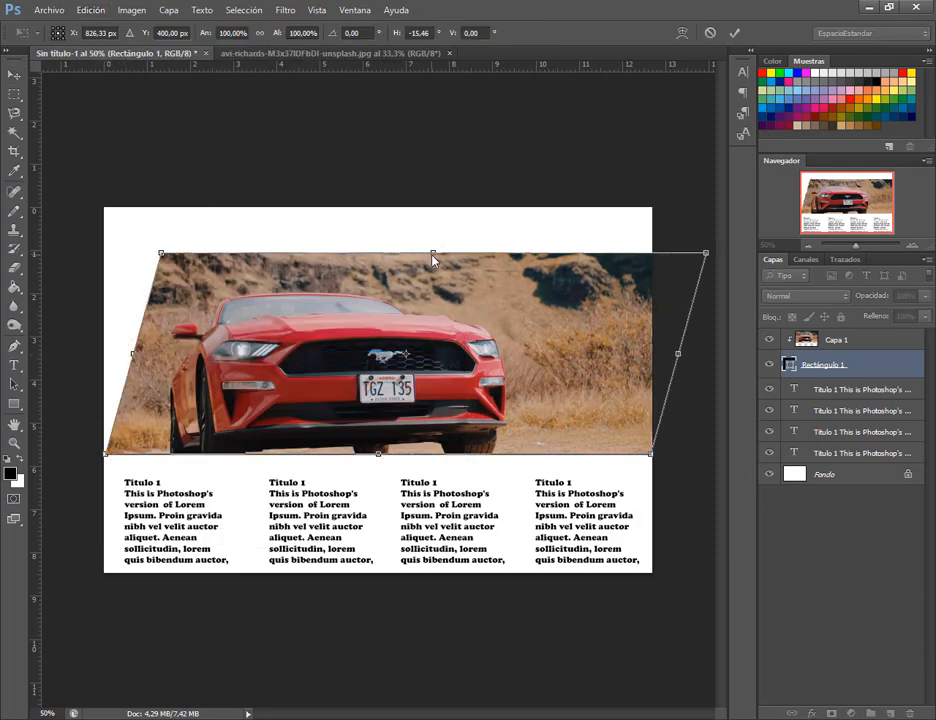
left_click_drag(530, 357, 479, 348)
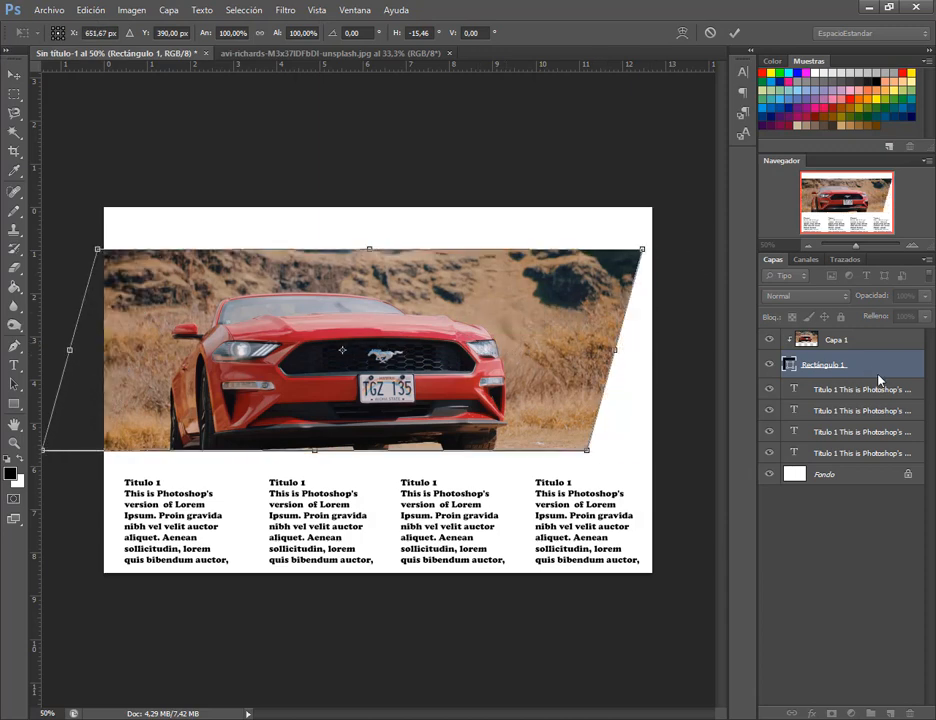
left_click(734, 33)
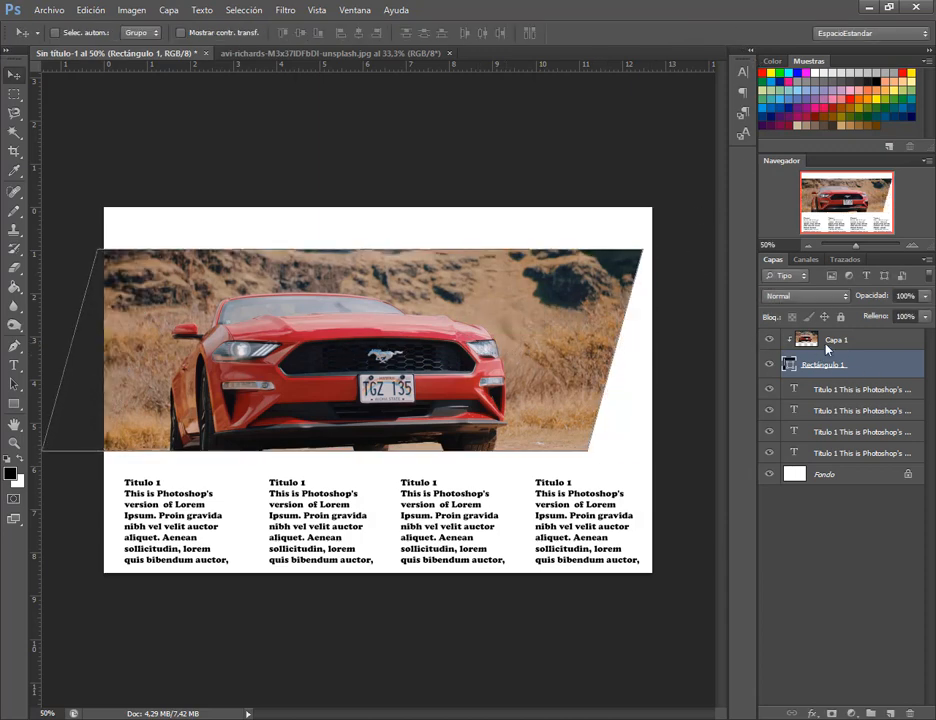
Widen the parallelogram to about 113.6%, rotate it about 8.7° so it slopes down to the right, and apply the transformation.
key("ctrl+t")
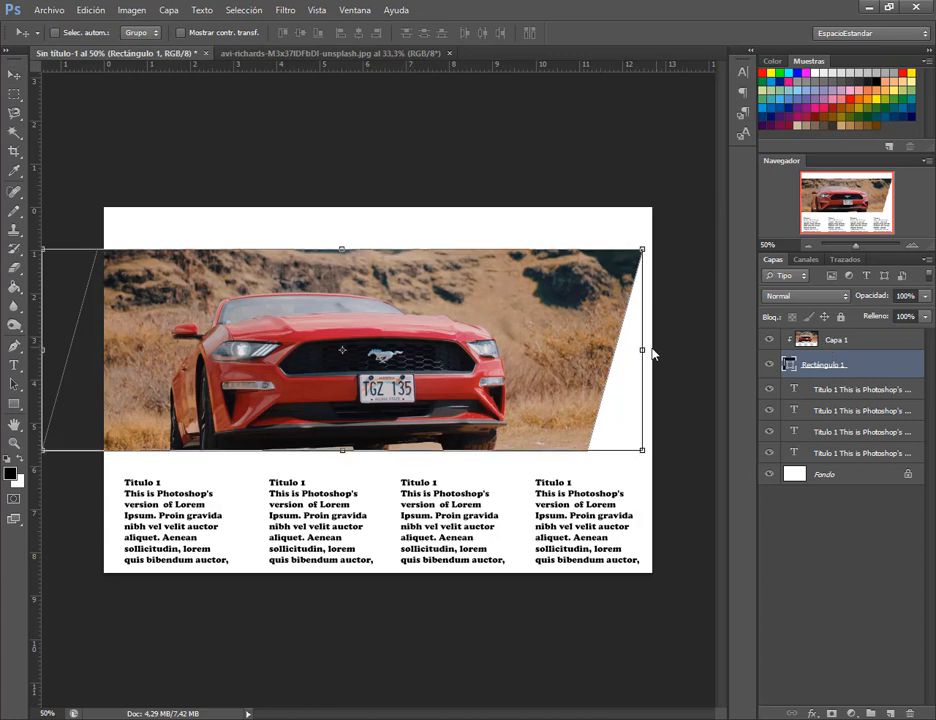
left_click_drag(644, 350, 719, 380)
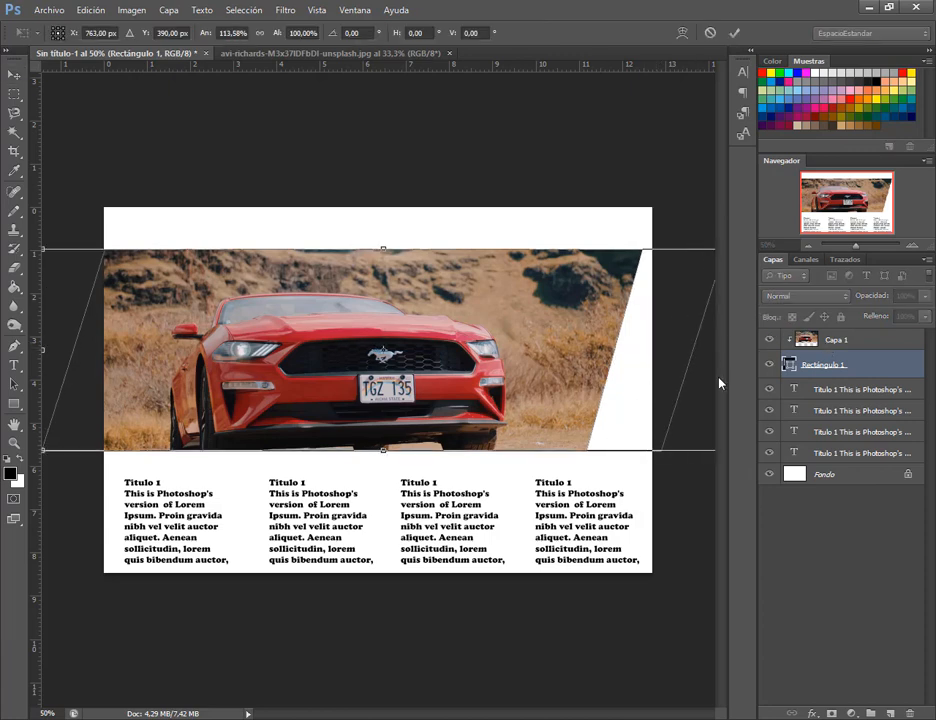
key("ctrl+minus")
left_click_drag(672, 462, 593, 491)
mouse_move(548, 462)
left_mouse_down()
mouse_move(535, 451)
mouse_move(542, 463)
left_mouse_up()
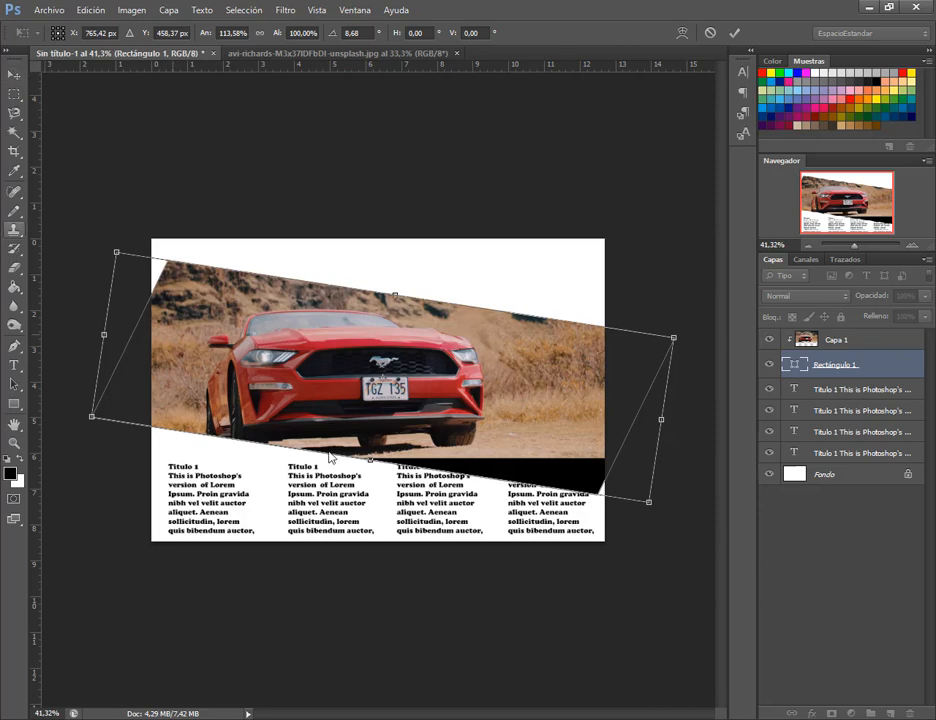
left_click(16, 386)
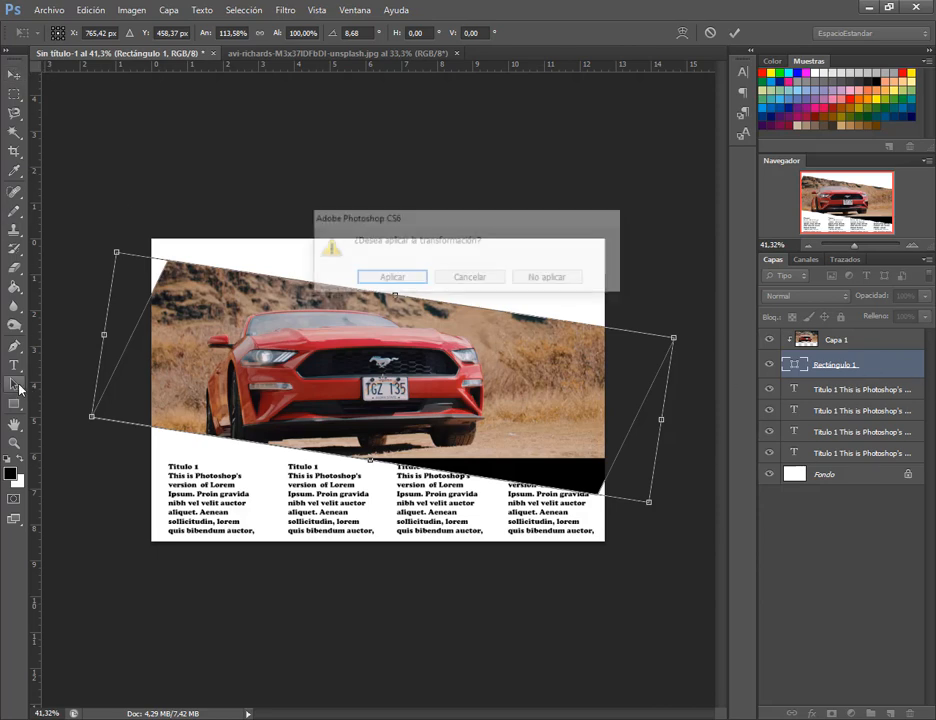
left_click(368, 279)
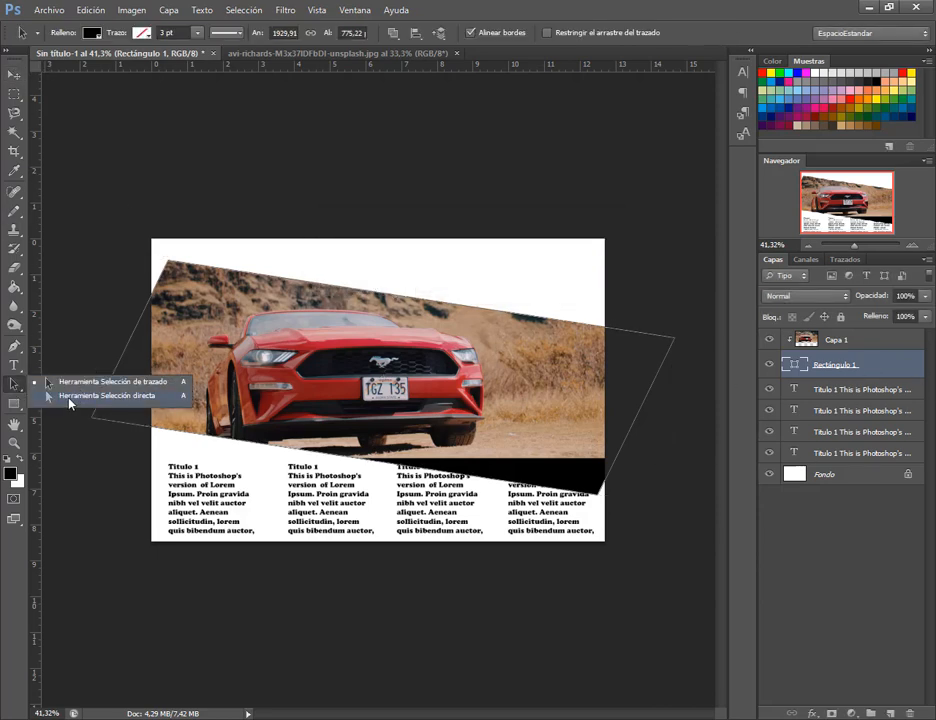
Move the shape's four corner points onto the canvas's side edges with Direct Selection, keeping a slanted upper edge and a lower edge above the text.
left_click(74, 398)
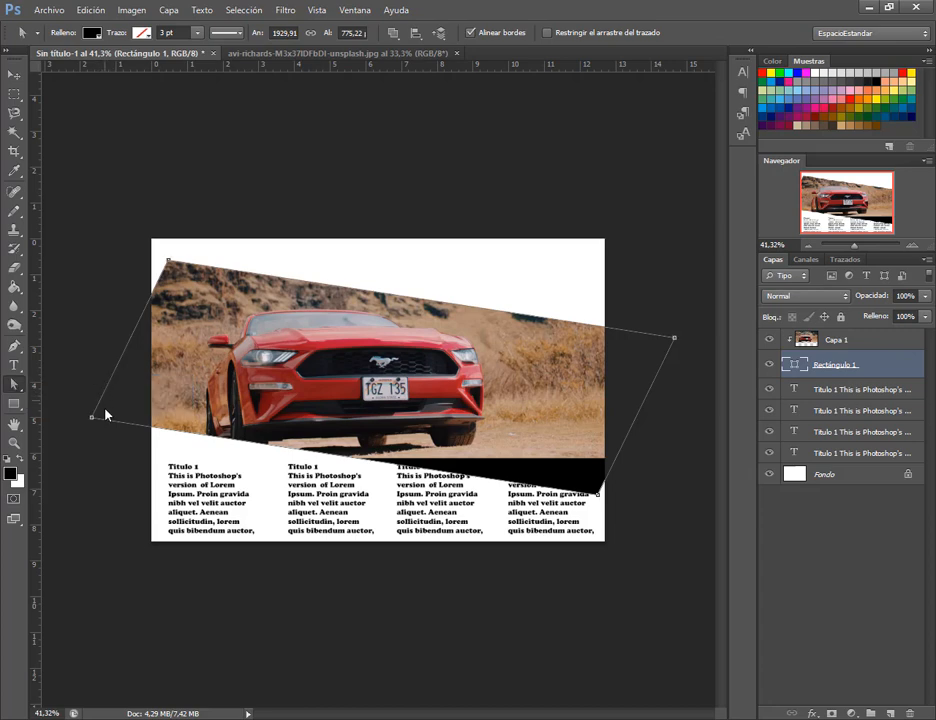
left_click_drag(93, 421, 165, 446)
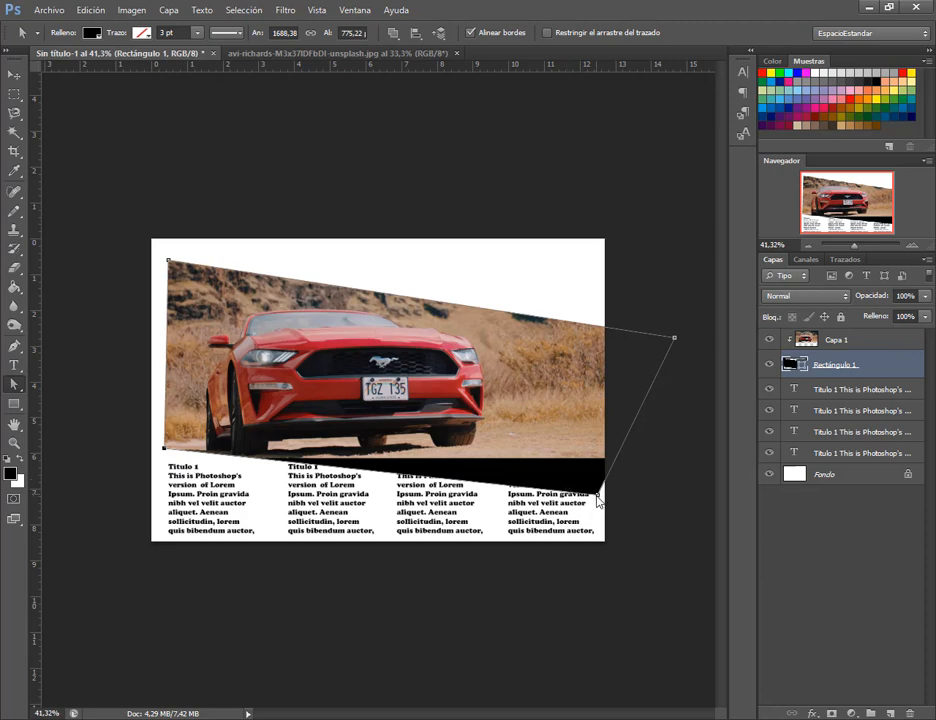
left_click_drag(597, 494, 605, 458)
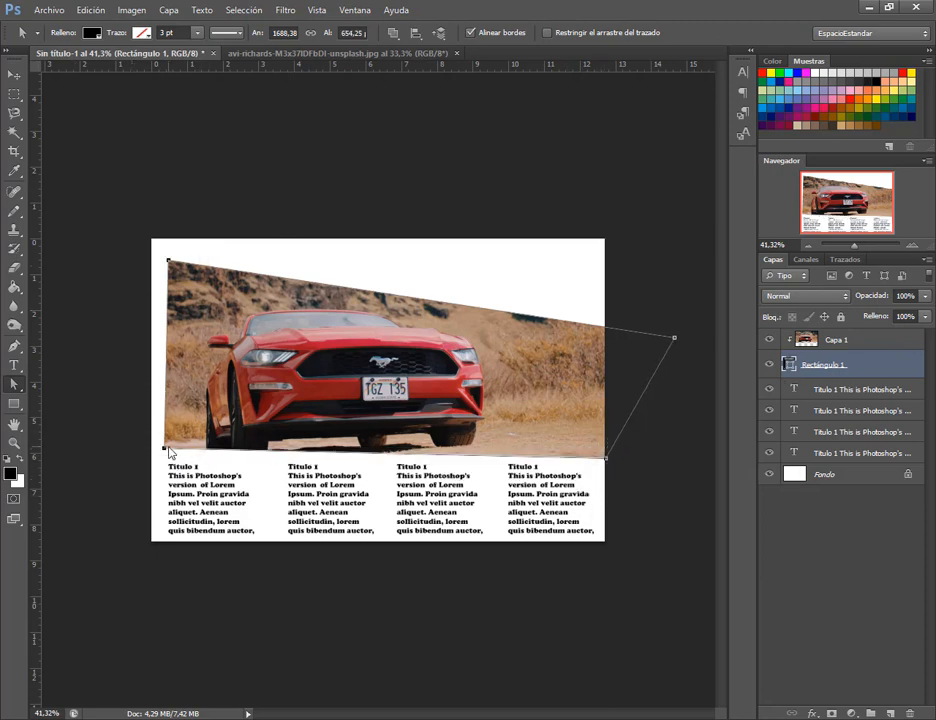
left_click_drag(165, 451, 153, 455)
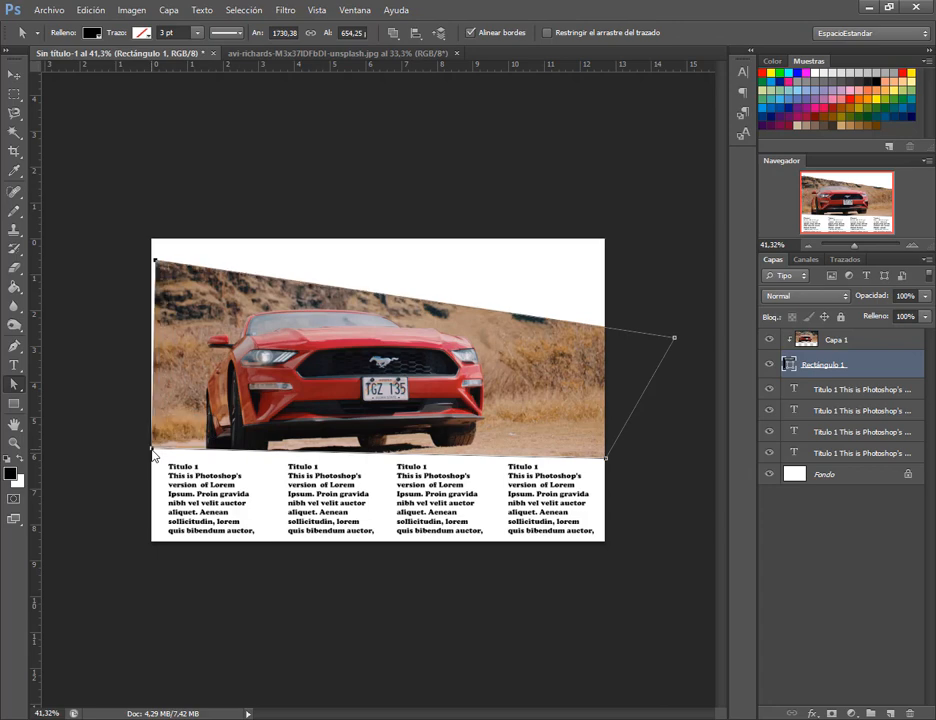
left_click_drag(157, 262, 152, 263)
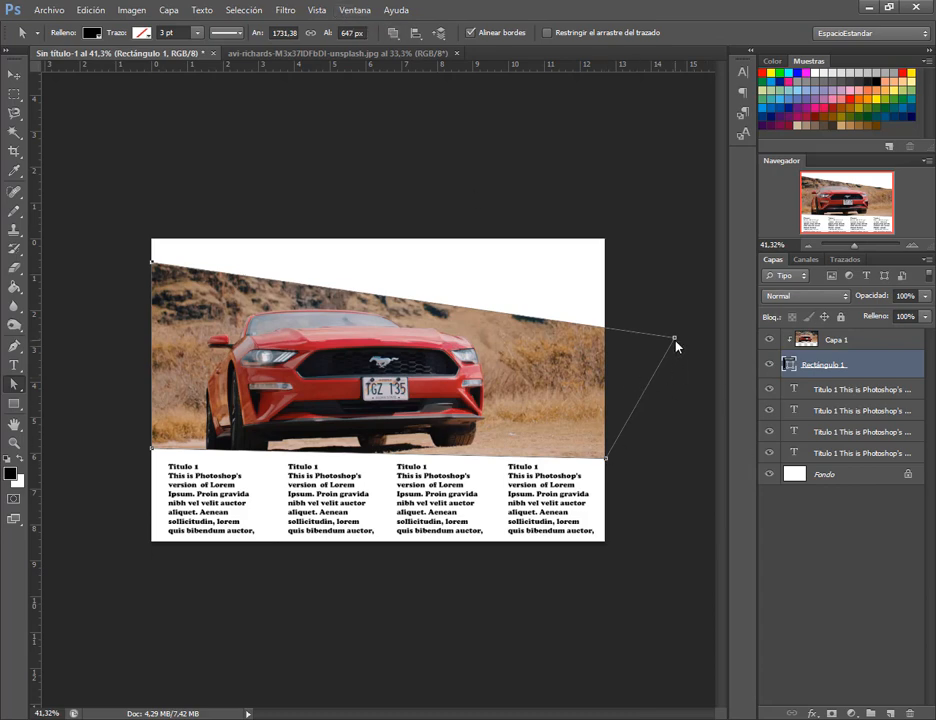
left_click_drag(676, 345, 605, 335)
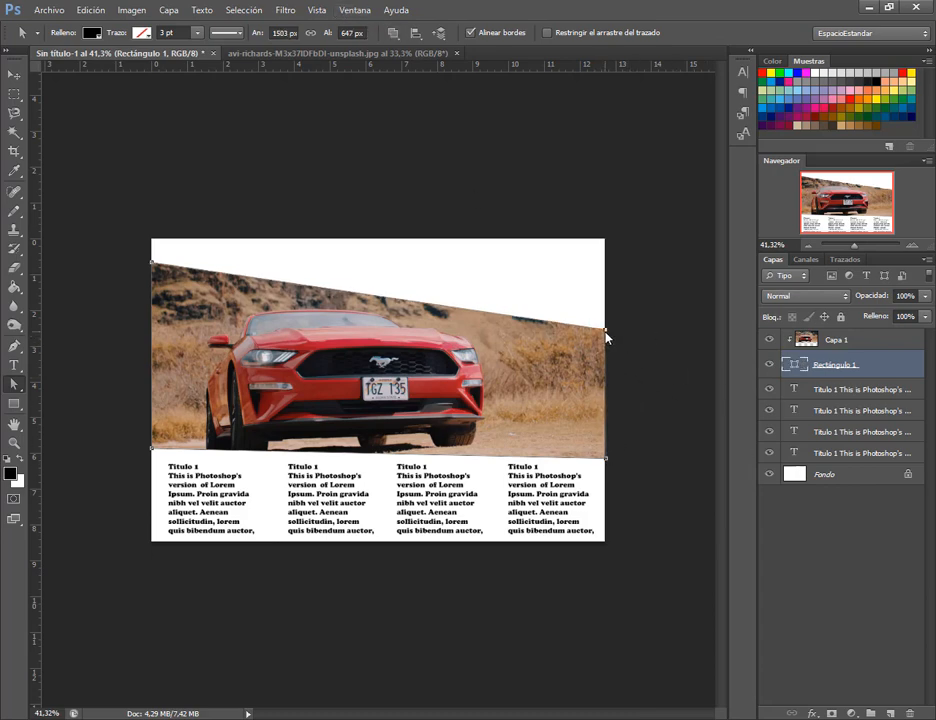
left_click(14, 75)
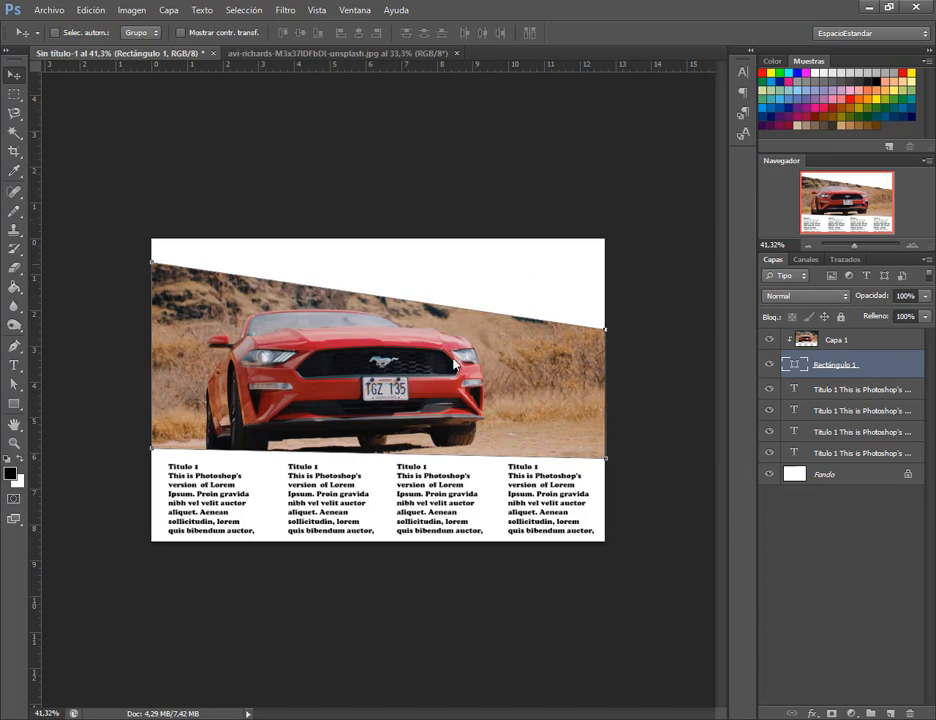
Draw a straight Pen line in Shape mode, about 1253 px wide, just along the photo's slanted upper edge.
left_click(829, 345)
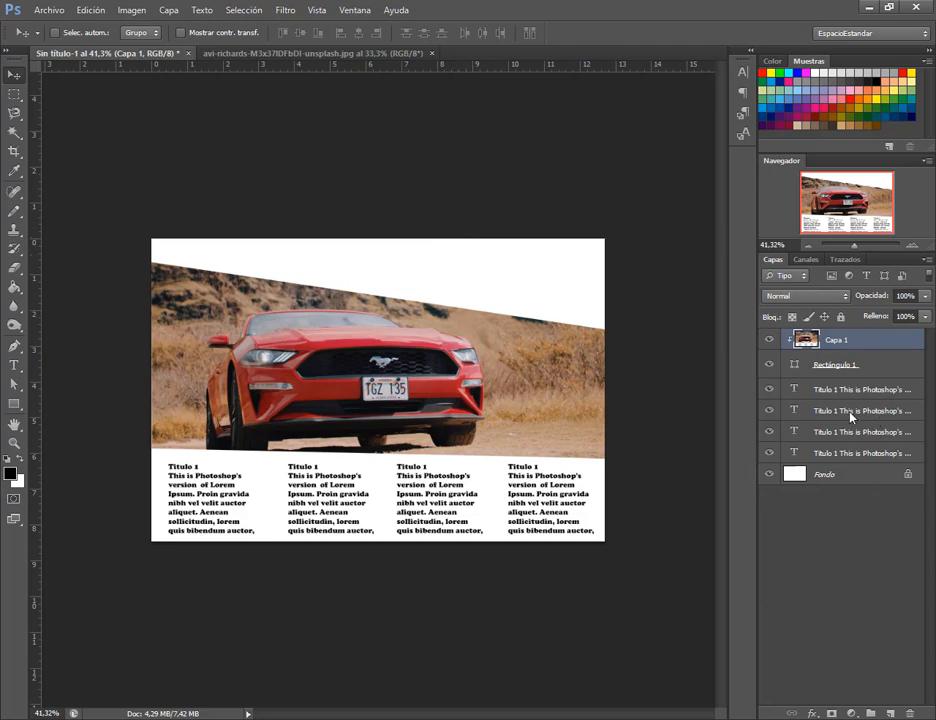
key("p")
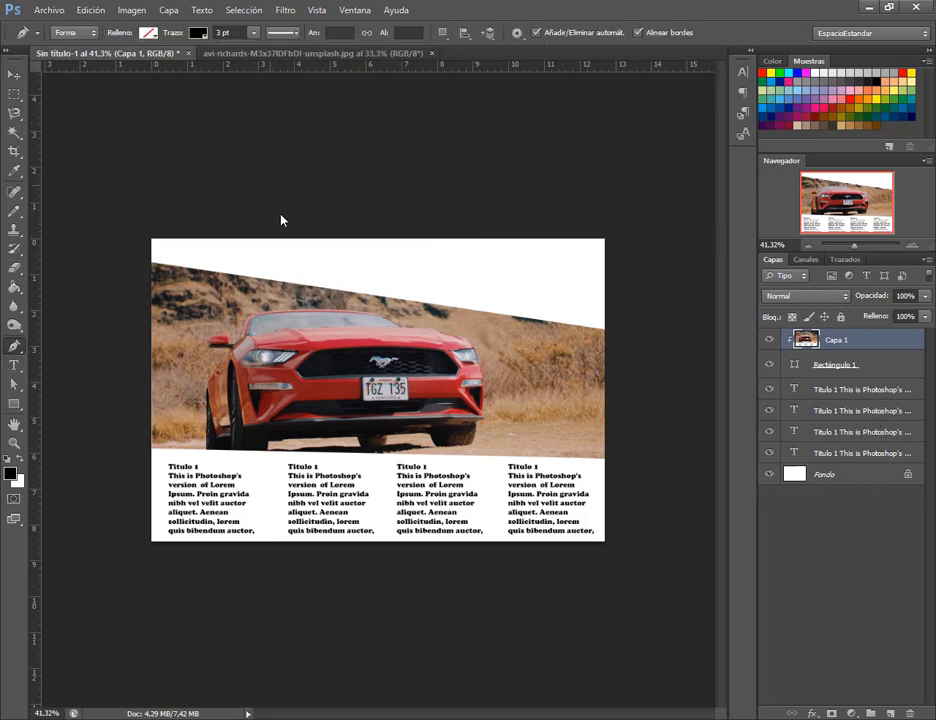
left_click(72, 32)
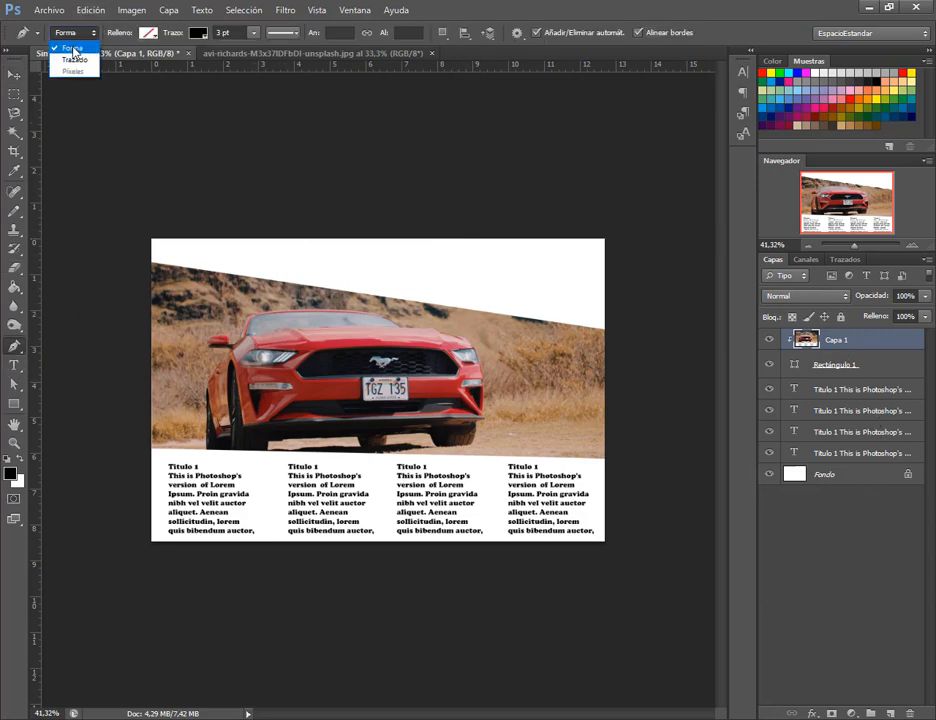
left_click(60, 32)
left_click(161, 261)
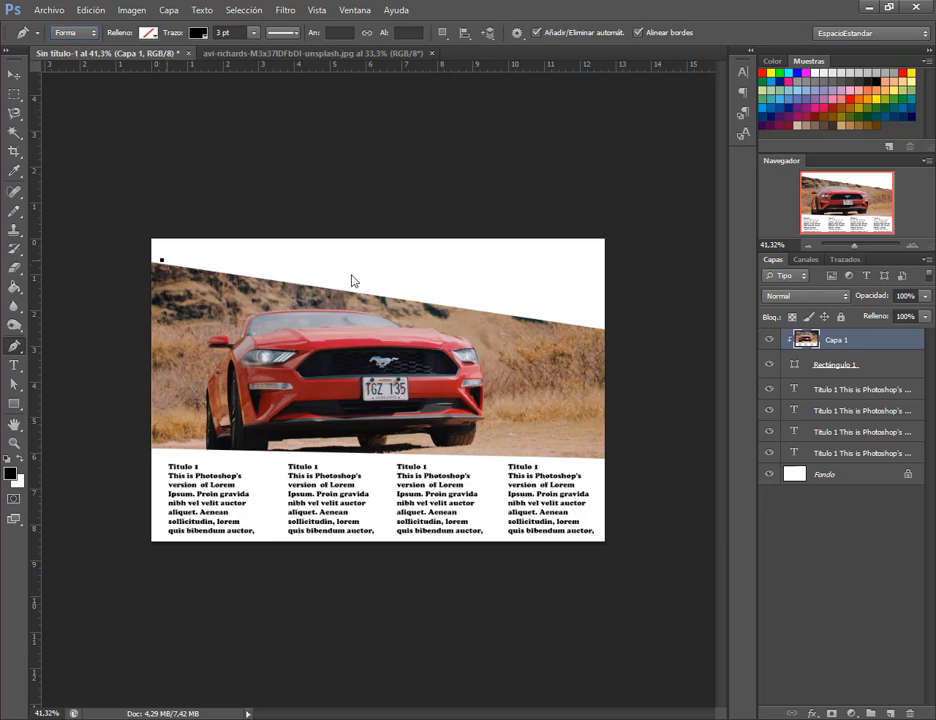
left_click(541, 320)
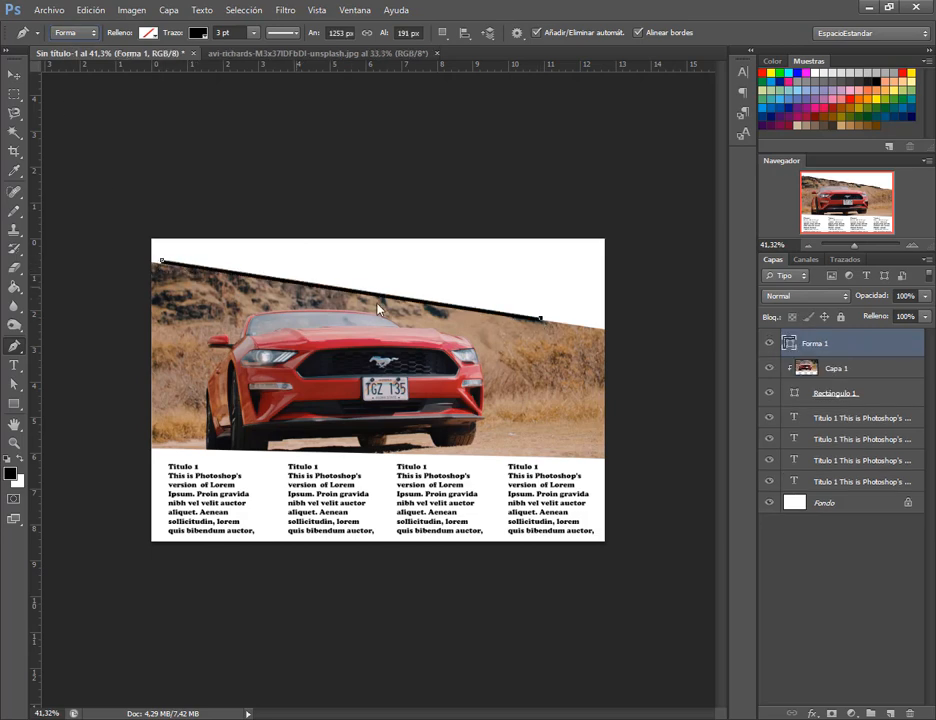
Thin the slanted line's stroke to 0,05 pt.
left_click(253, 35)
left_click_drag(245, 52, 236, 52)
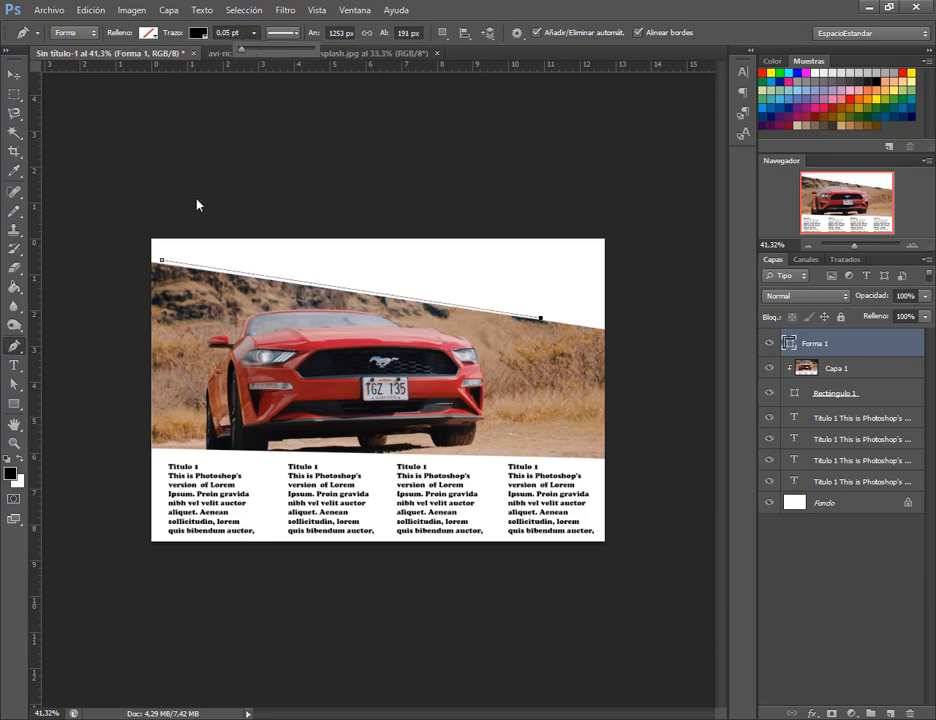
left_click(14, 75)
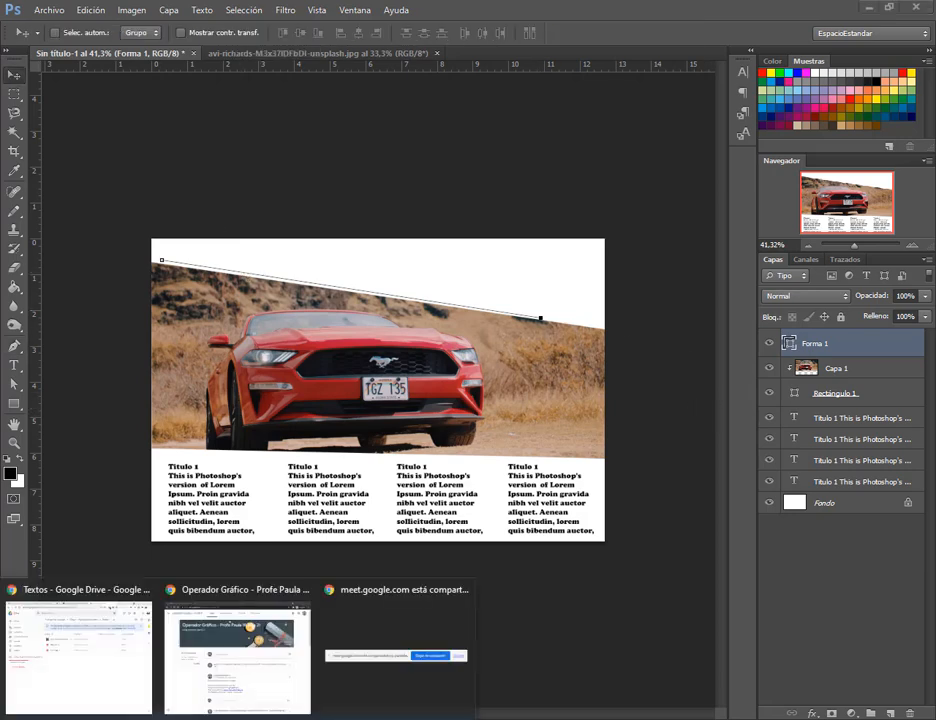
Switch to the Google Meet call in Chrome and check the call's chat messages.
left_click(84, 673)
left_click(261, 11)
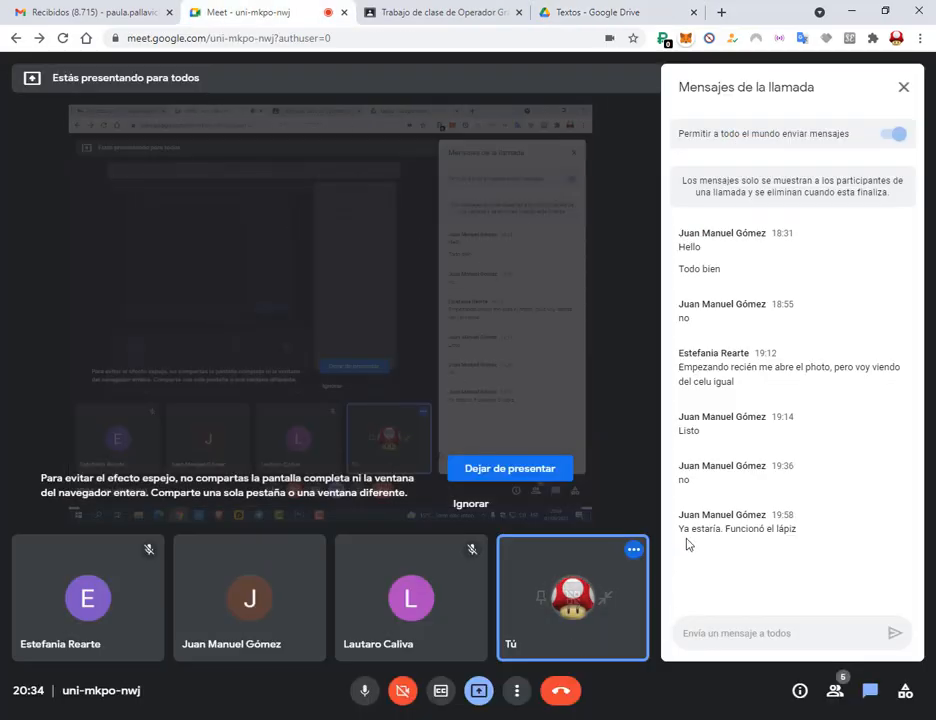
Switch to the PDF viewer in Edge and compare the reference pages fotos 1.pdf and foto2.pdf.
left_click(162, 718)
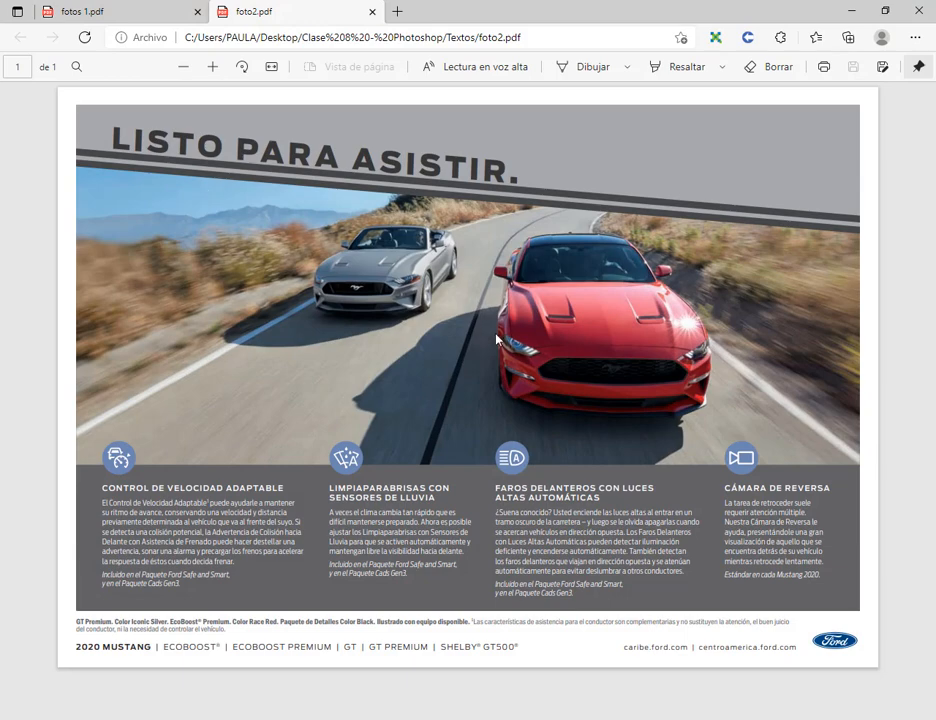
left_click(146, 6)
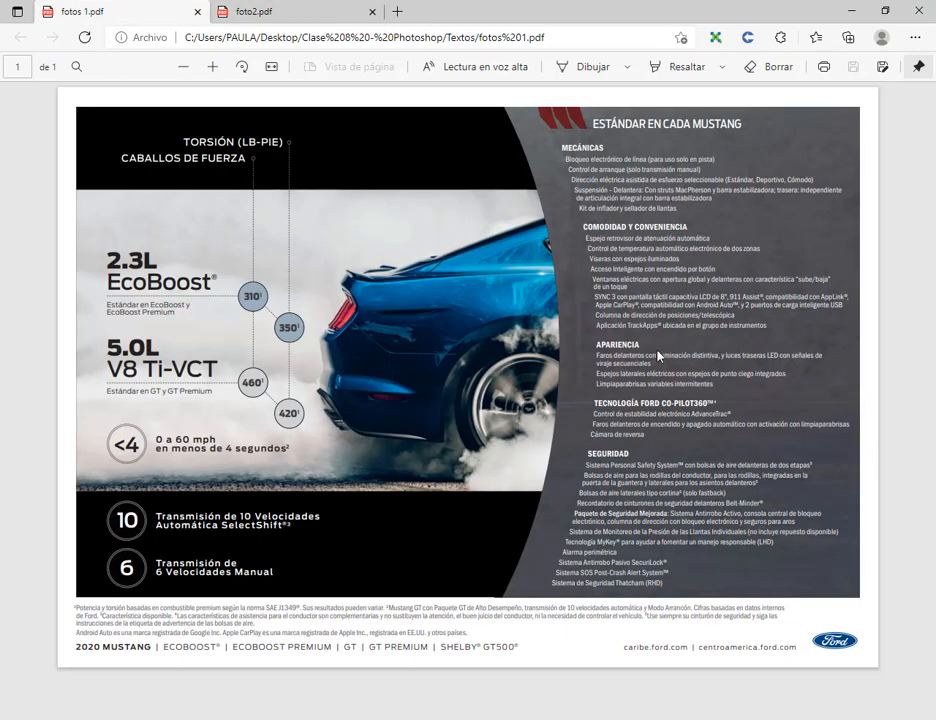
left_click(288, 8)
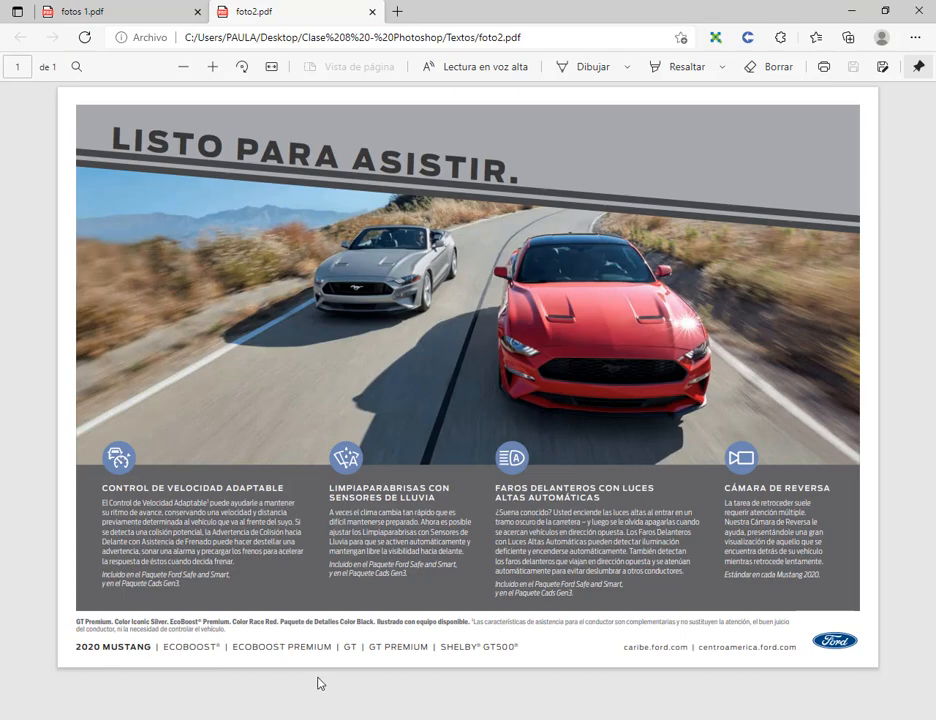
Switch back to Photoshop and view the brochure document's paragraph styles and character styles.
left_click(199, 719)
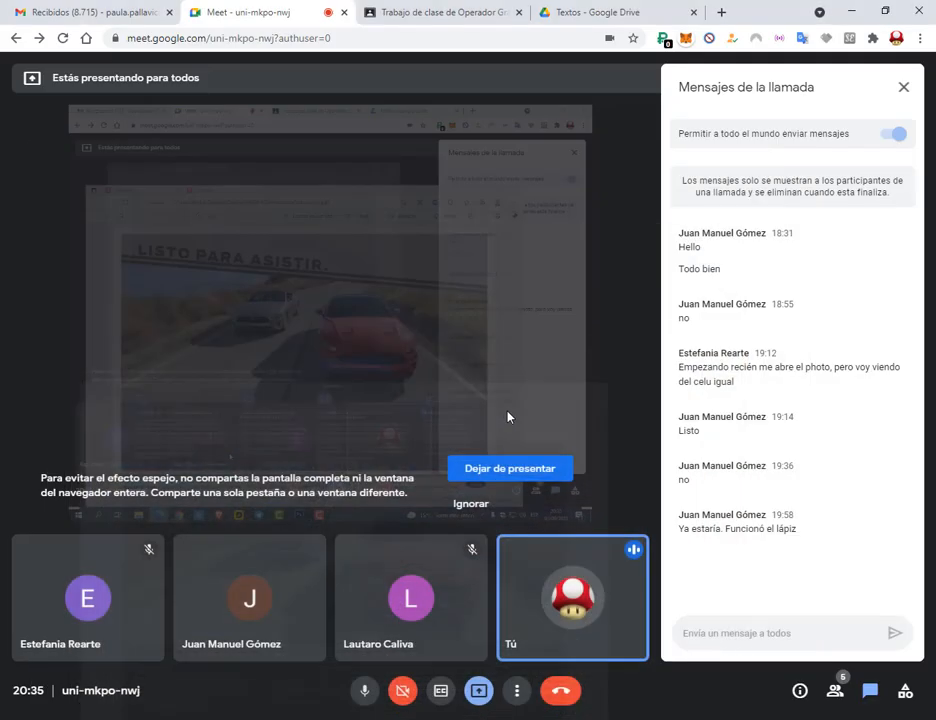
key("alt+Tab")
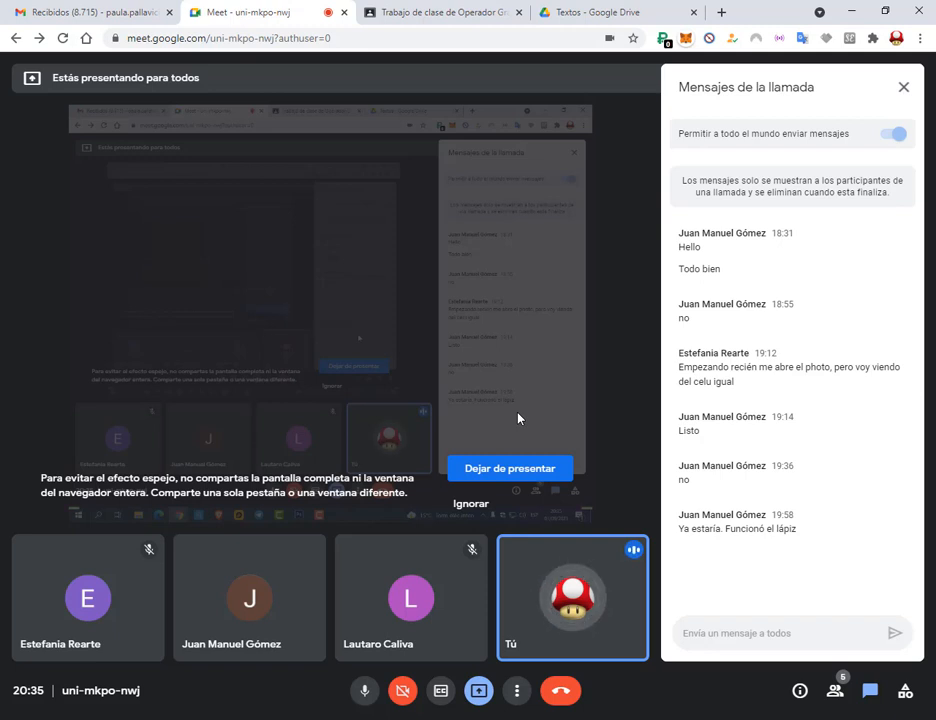
key("alt+Tab")
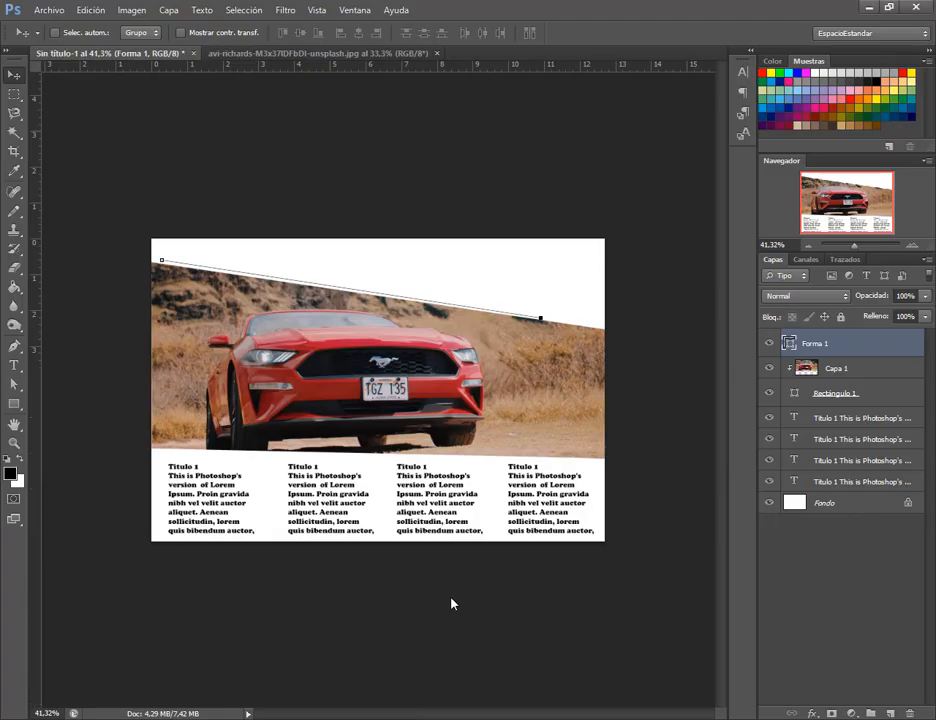
left_click(745, 114)
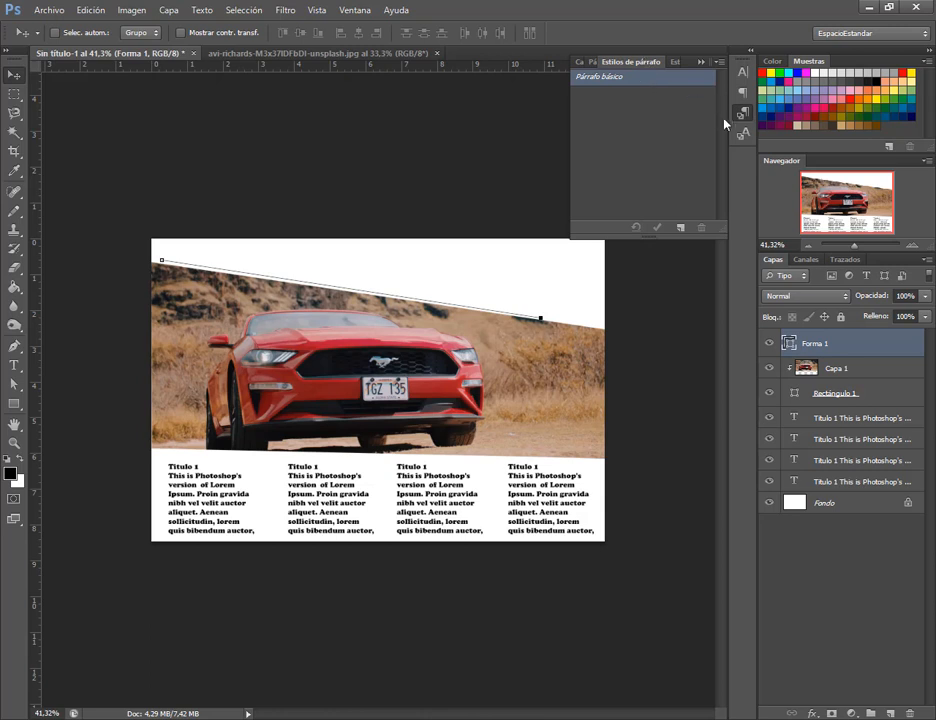
left_click(743, 133)
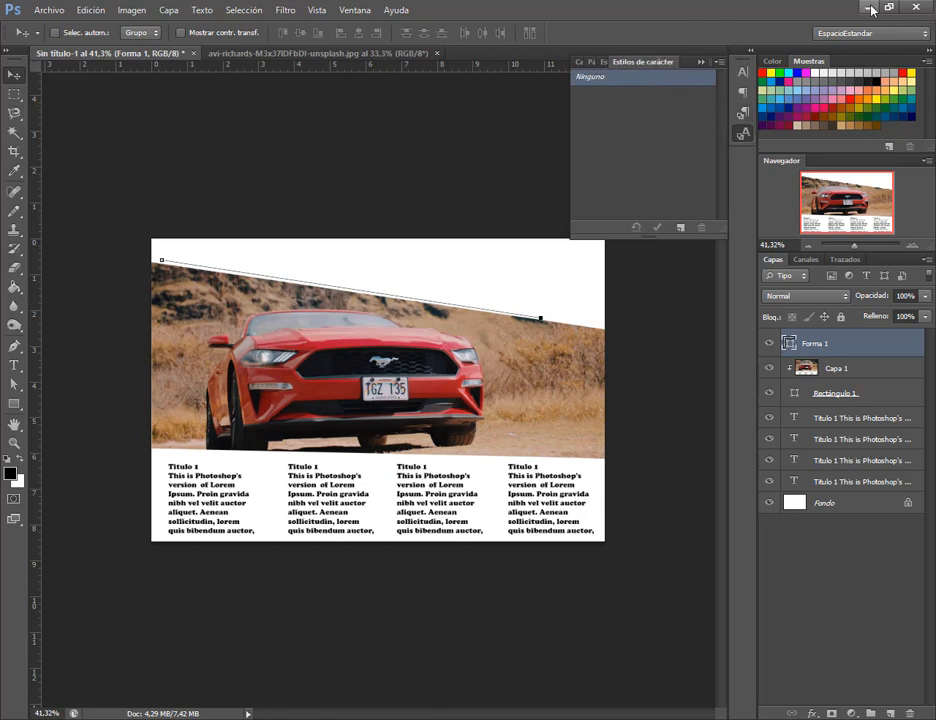
key("alt+Tab")
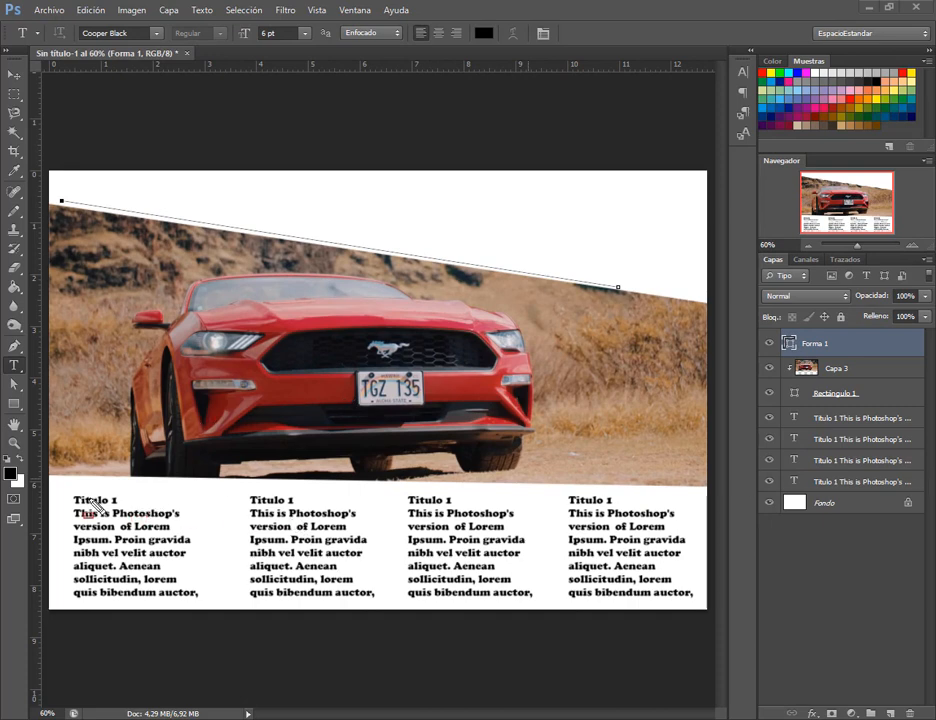
left_click_drag(63, 486, 708, 610)
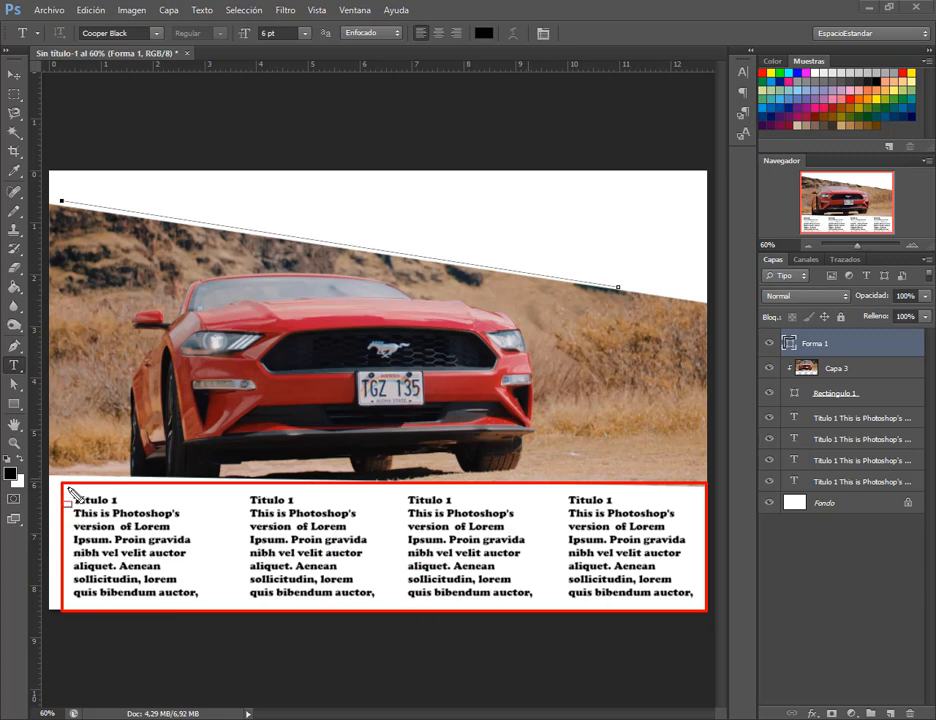
left_click_drag(67, 488, 127, 508)
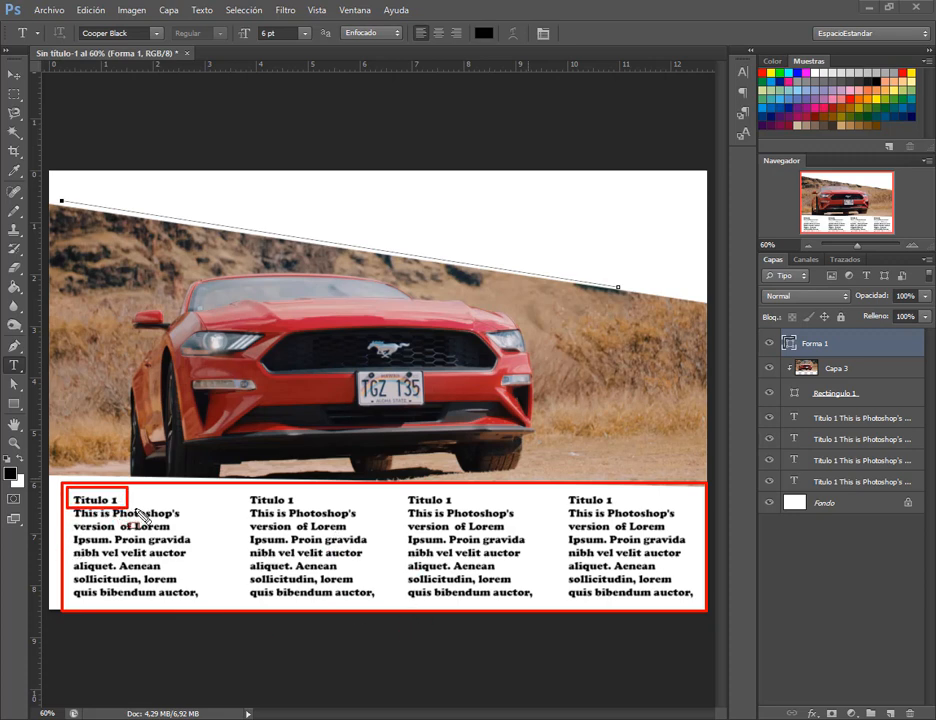
left_click_drag(239, 488, 307, 508)
left_click_drag(404, 488, 452, 508)
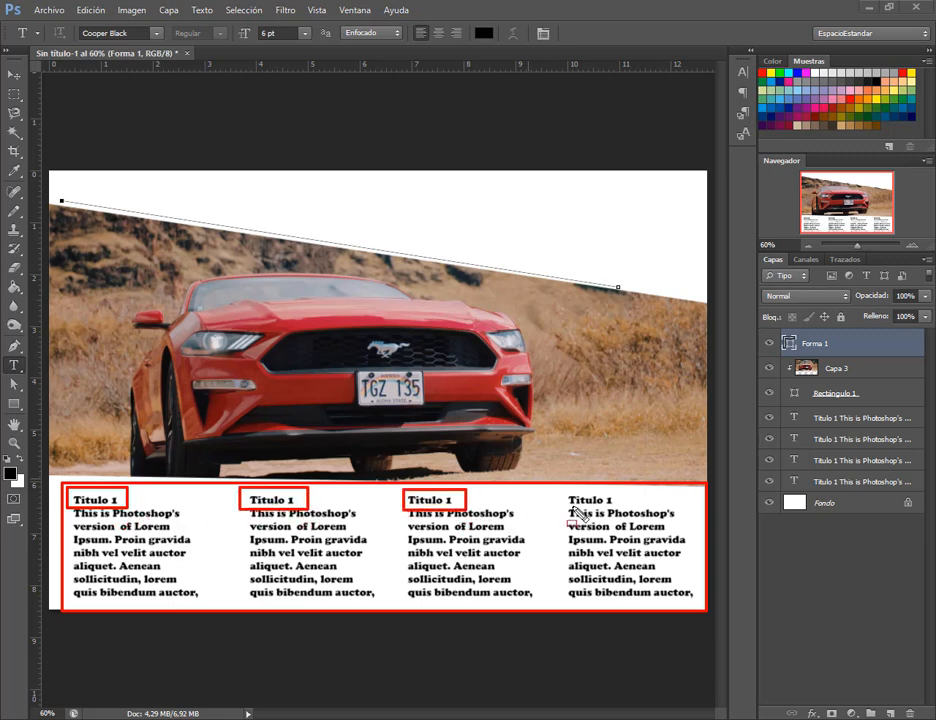
left_click_drag(563, 488, 621, 508)
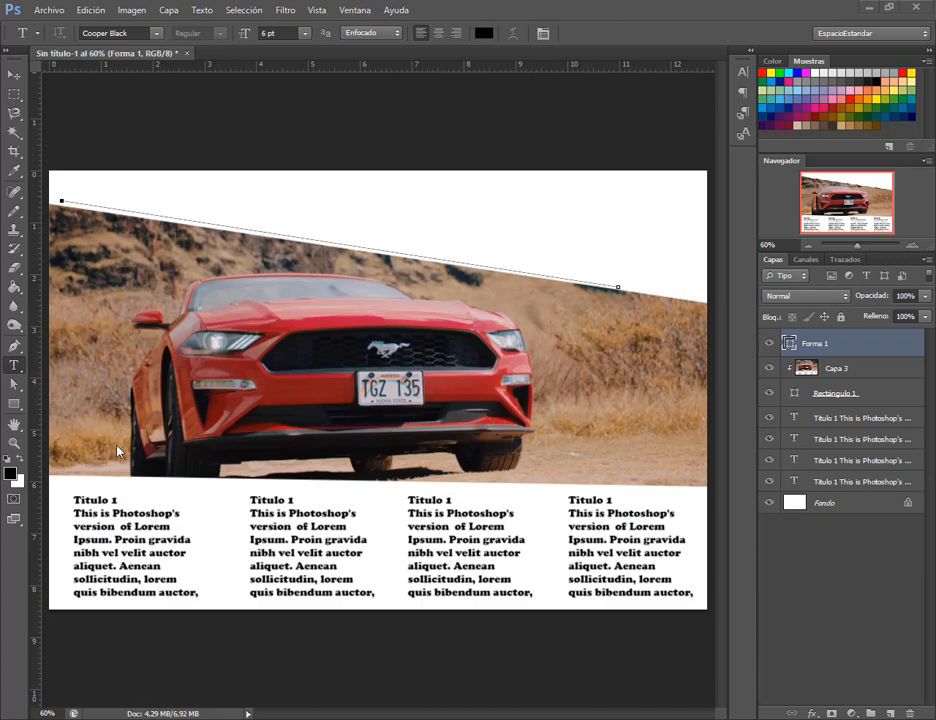
Set the font of the "Titulo 1" heading in the first text column to Courier New.
left_click(835, 483)
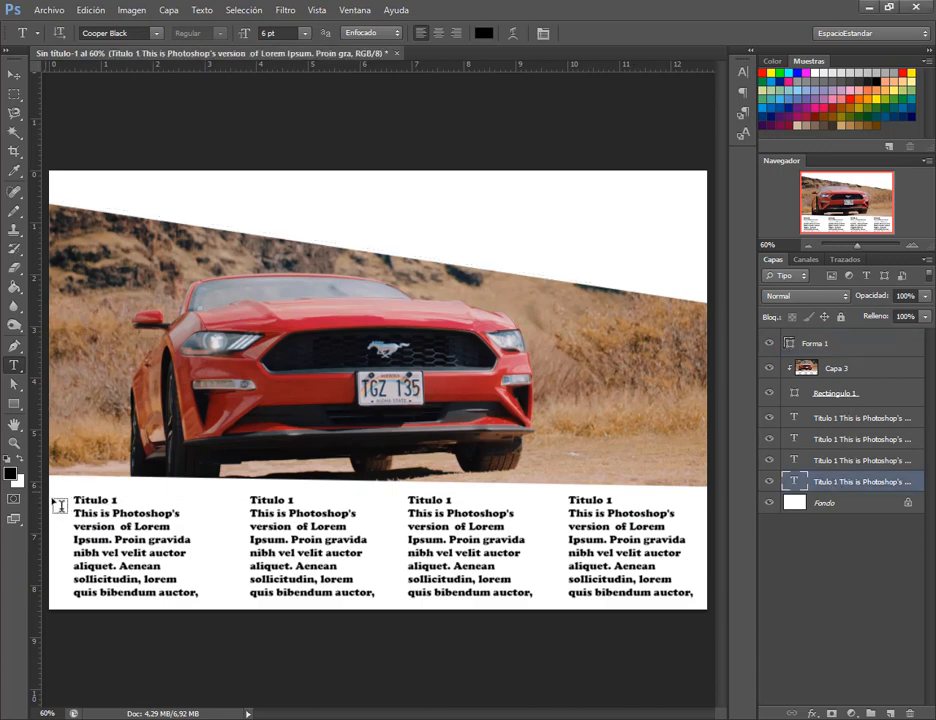
left_click_drag(122, 500, 72, 500)
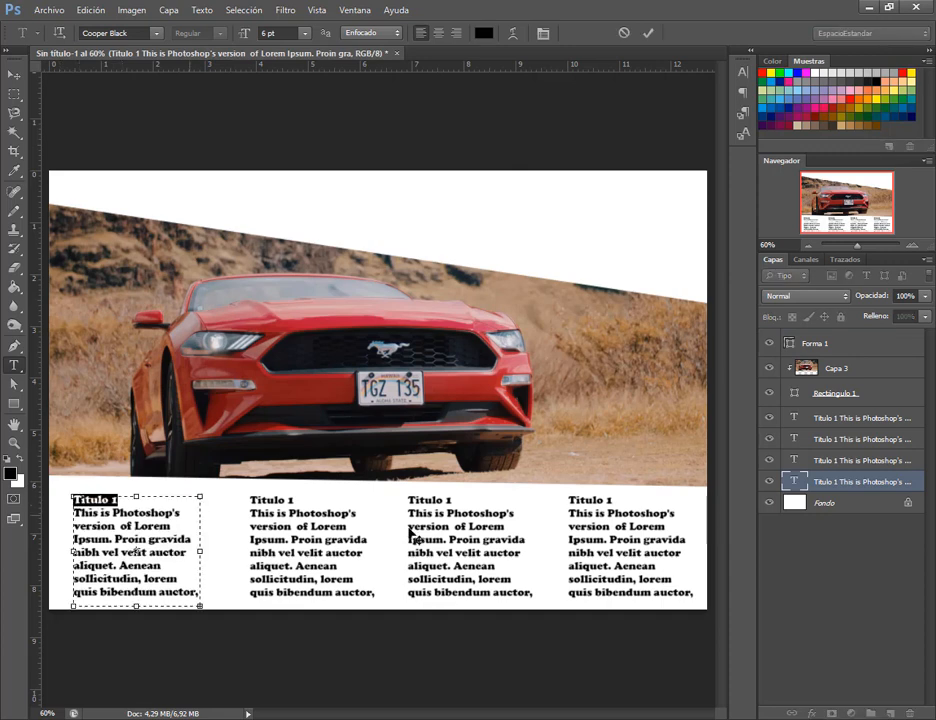
left_click(741, 73)
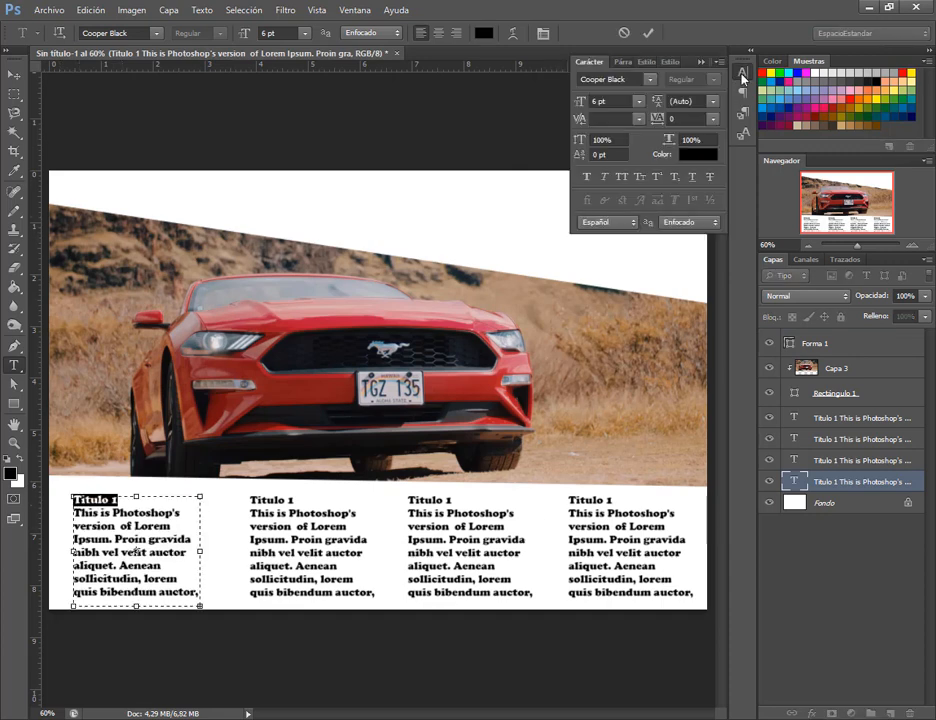
left_click(650, 80)
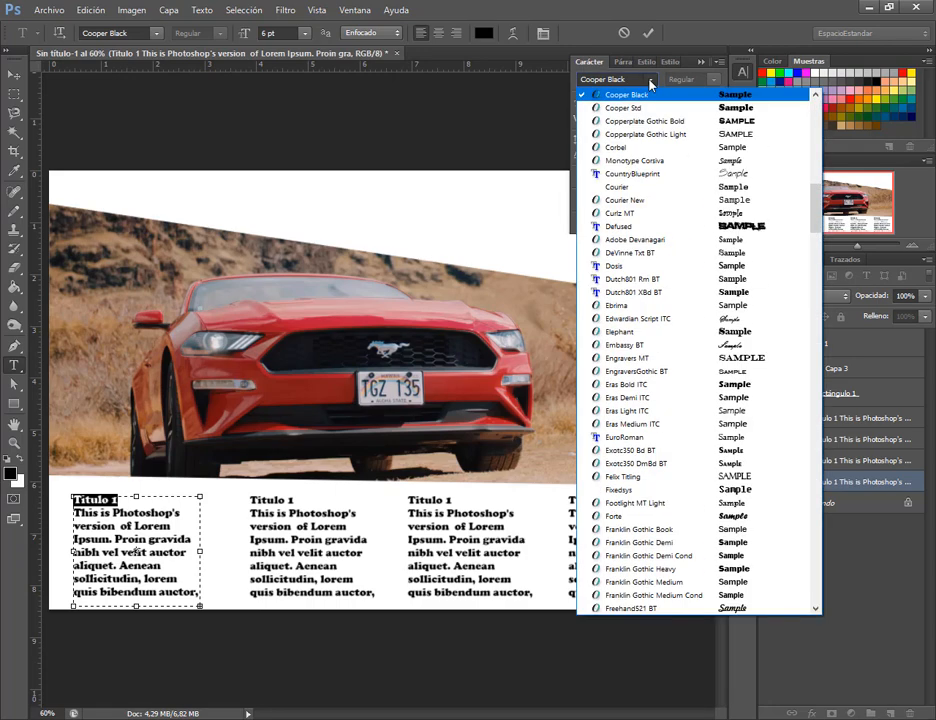
left_click(627, 201)
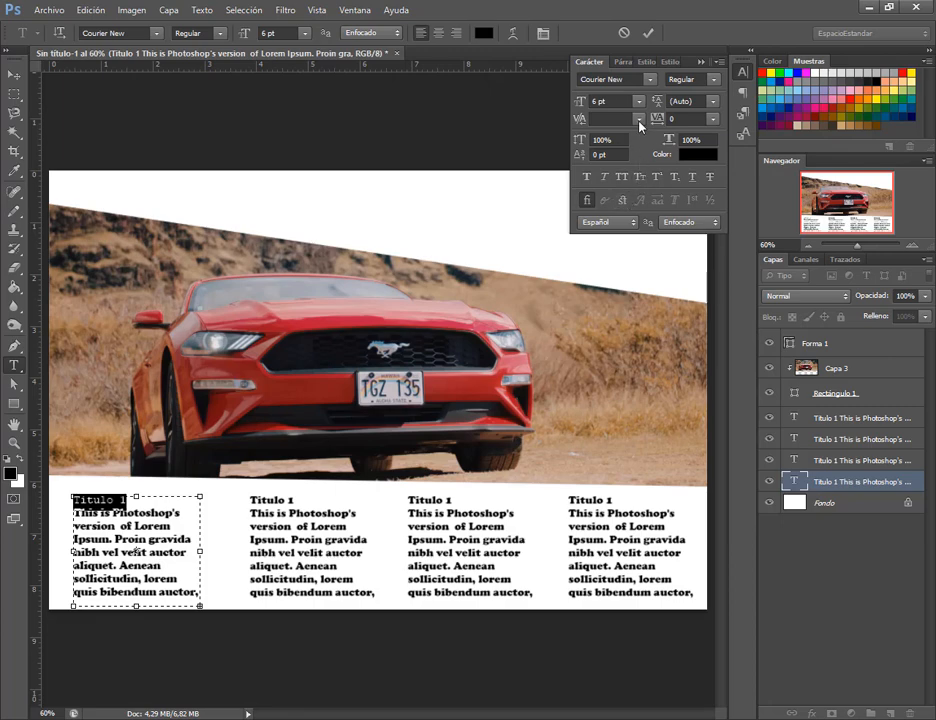
Colour the first column's heading bright blue and apply faux bold to it.
left_click(698, 154)
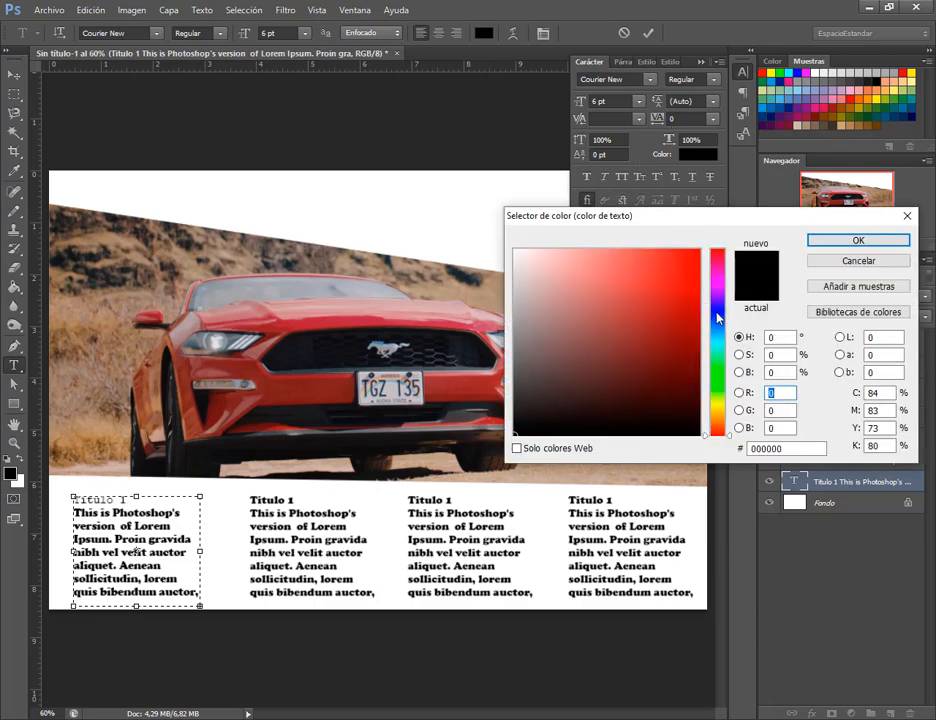
left_click(717, 318)
left_click(698, 251)
left_click(828, 245)
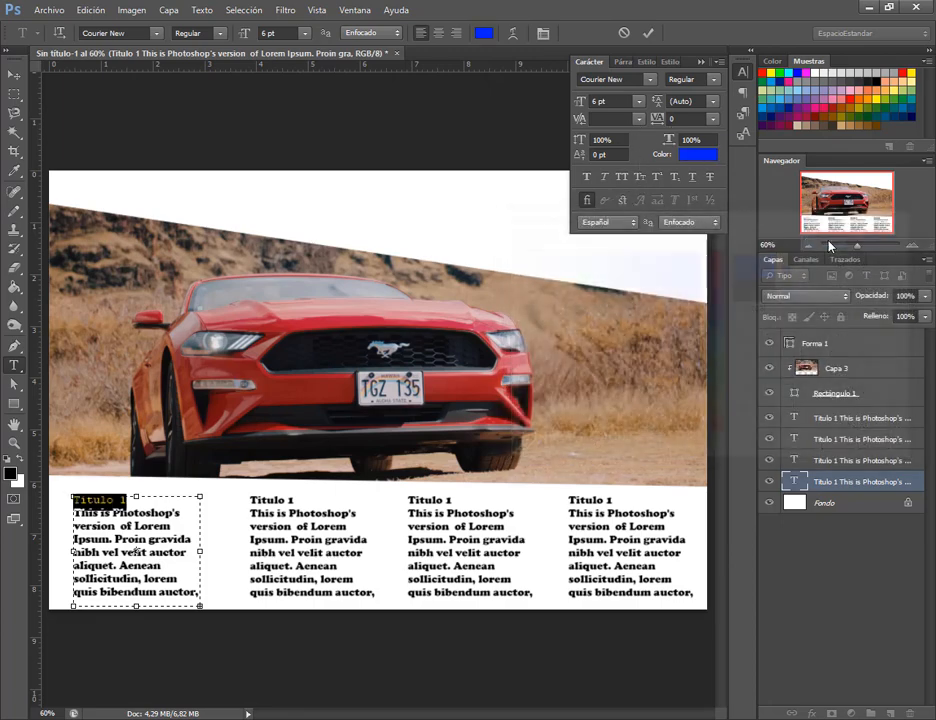
left_click(588, 178)
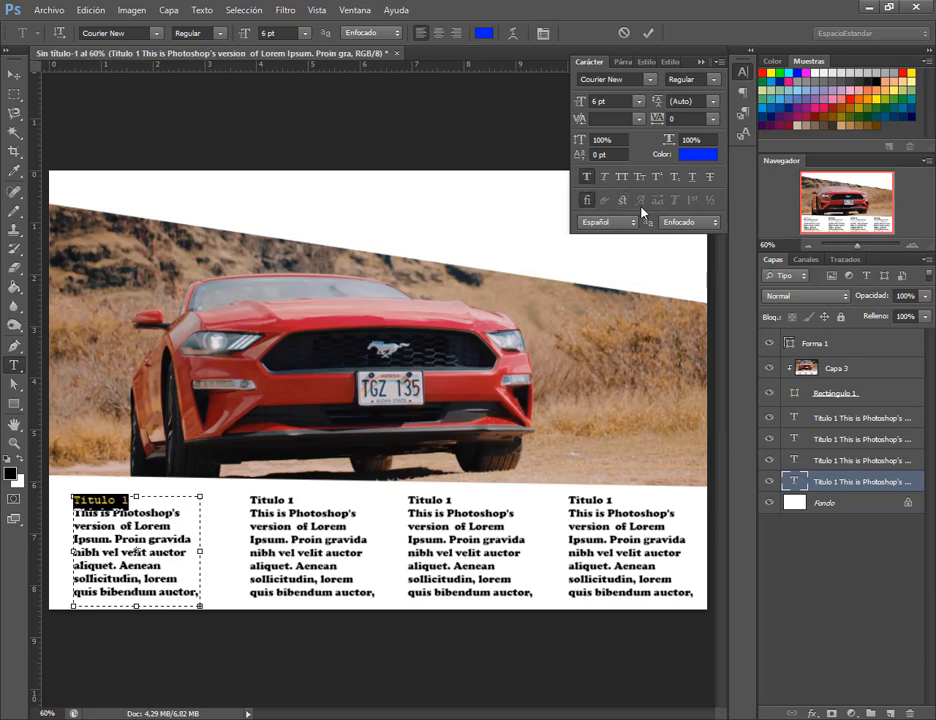
Set the first column's heading to 9 pt and centre it within its text box.
left_click(640, 102)
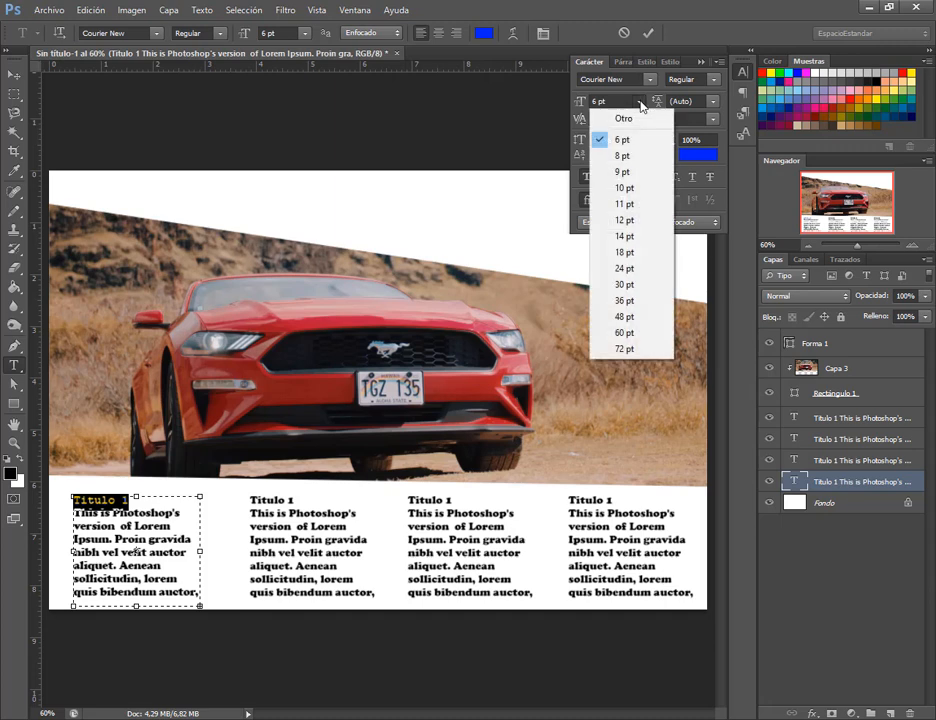
left_click(634, 174)
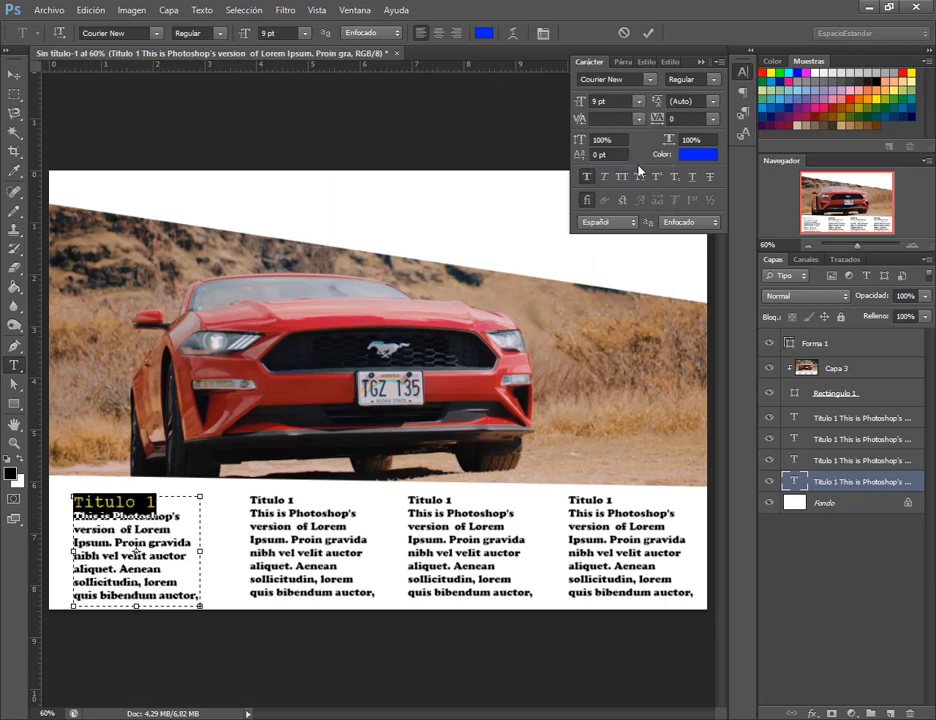
left_click(622, 66)
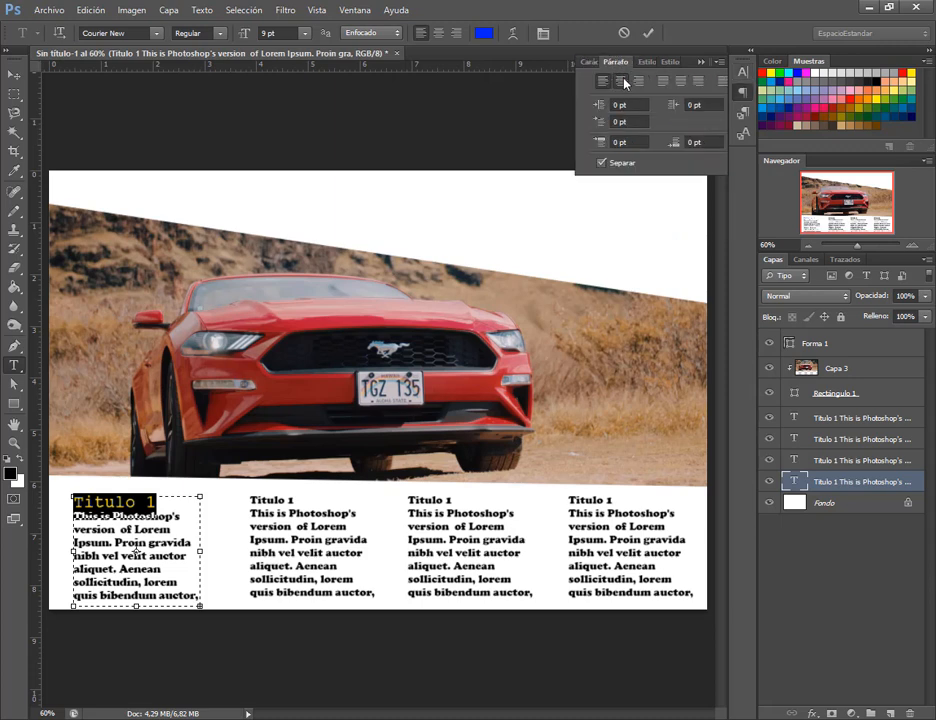
left_click(621, 81)
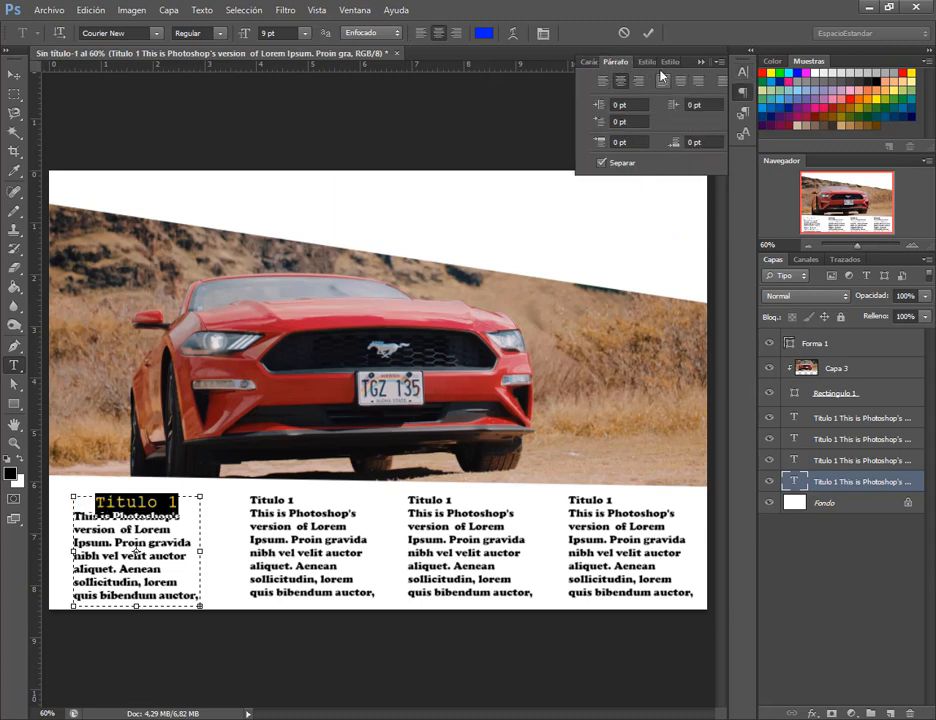
Create a character style from the formatted heading and name it "Estilo de titulo".
left_click(742, 135)
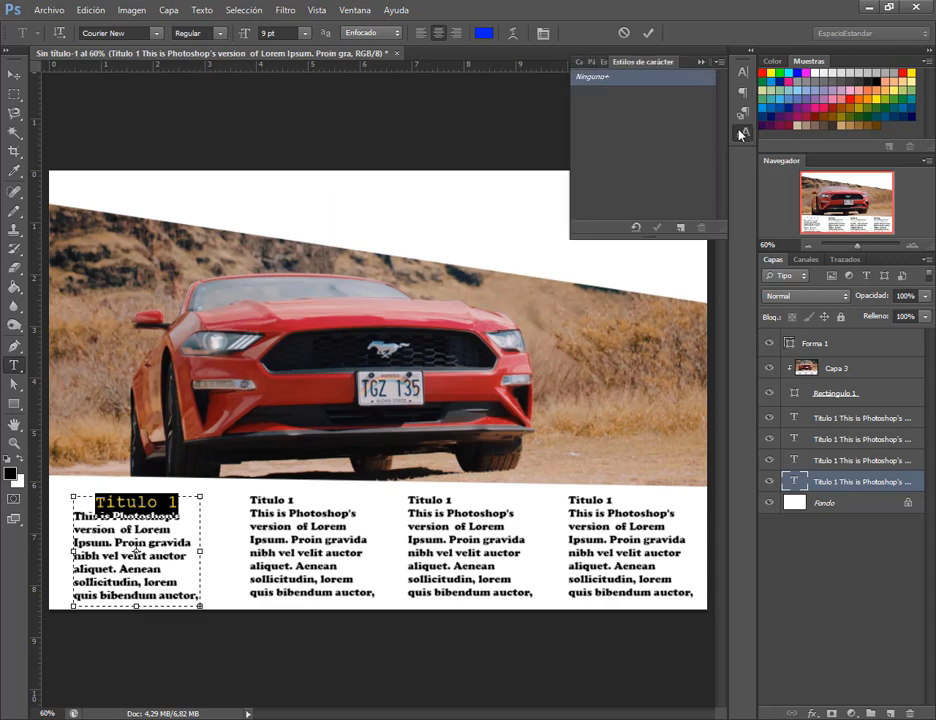
left_click(681, 229)
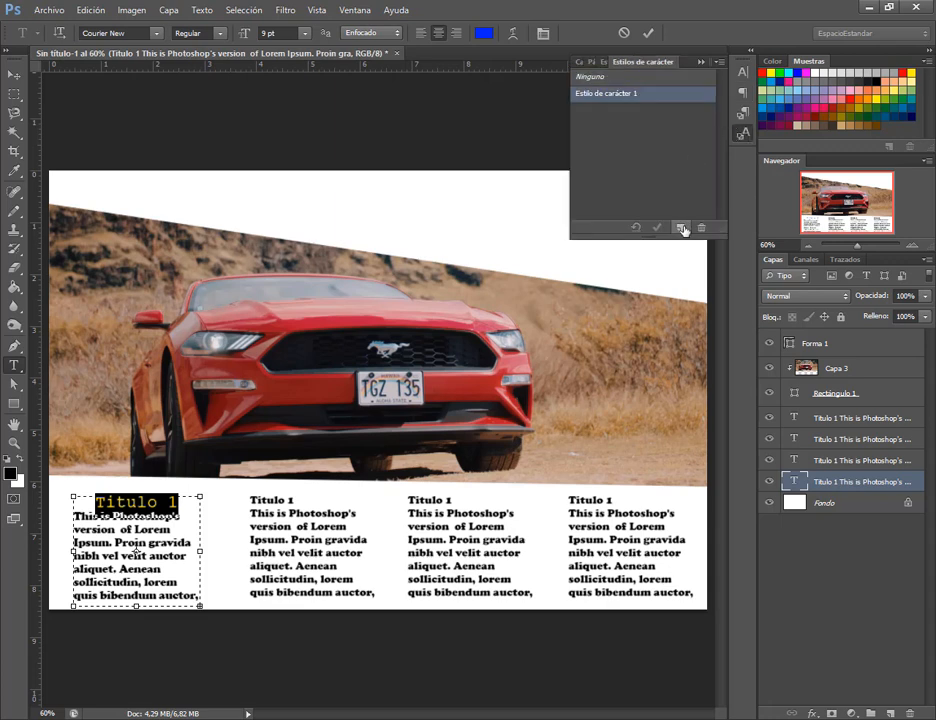
double_click(645, 96)
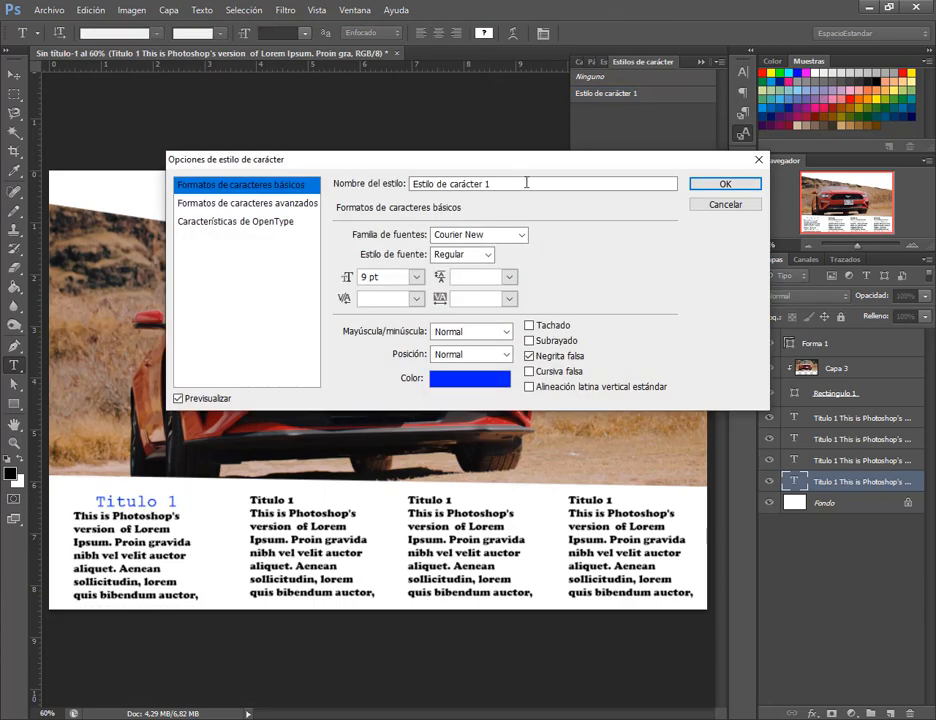
left_click(455, 183)
left_click_drag(450, 184, 542, 182)
type("ti")
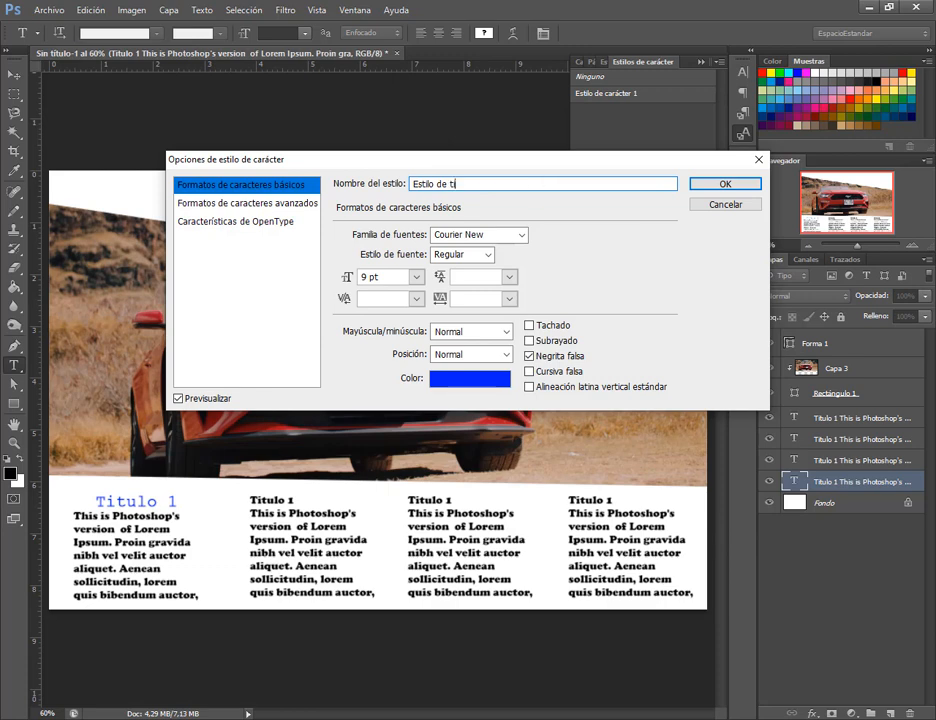
left_click(725, 184)
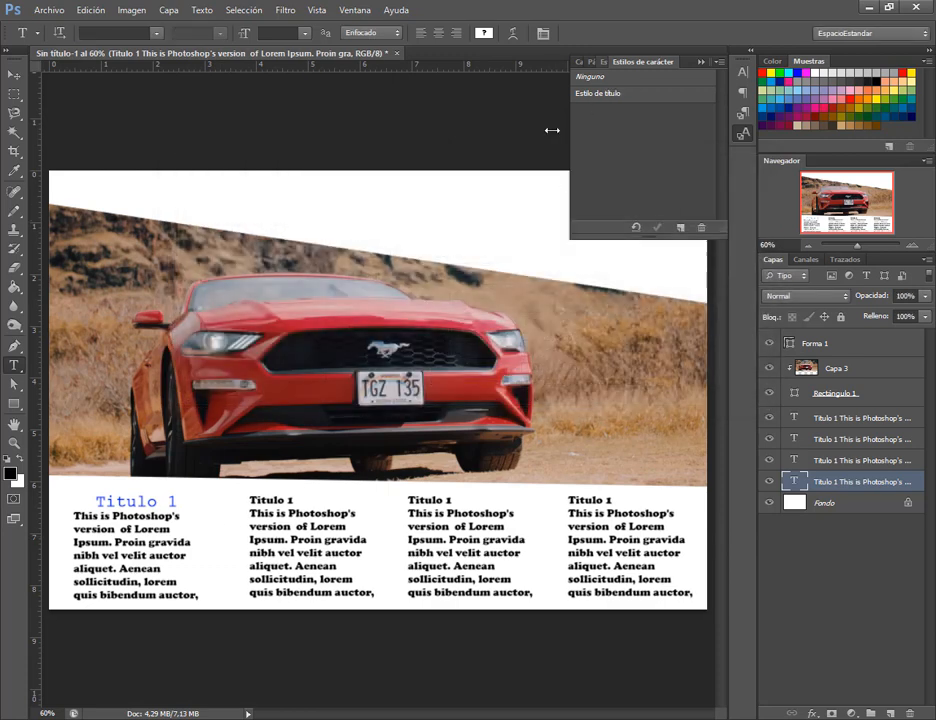
Reselect the first column's heading and create a paragraph style from it named "Estilo de titulo".
left_click(90, 501)
left_click_drag(97, 500, 188, 498)
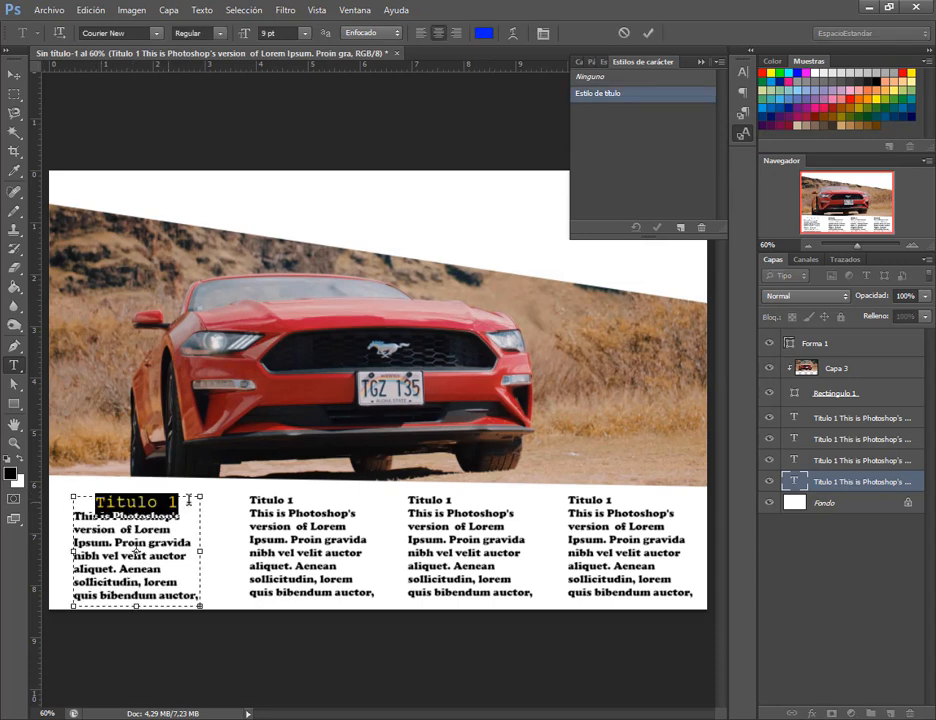
left_click(604, 61)
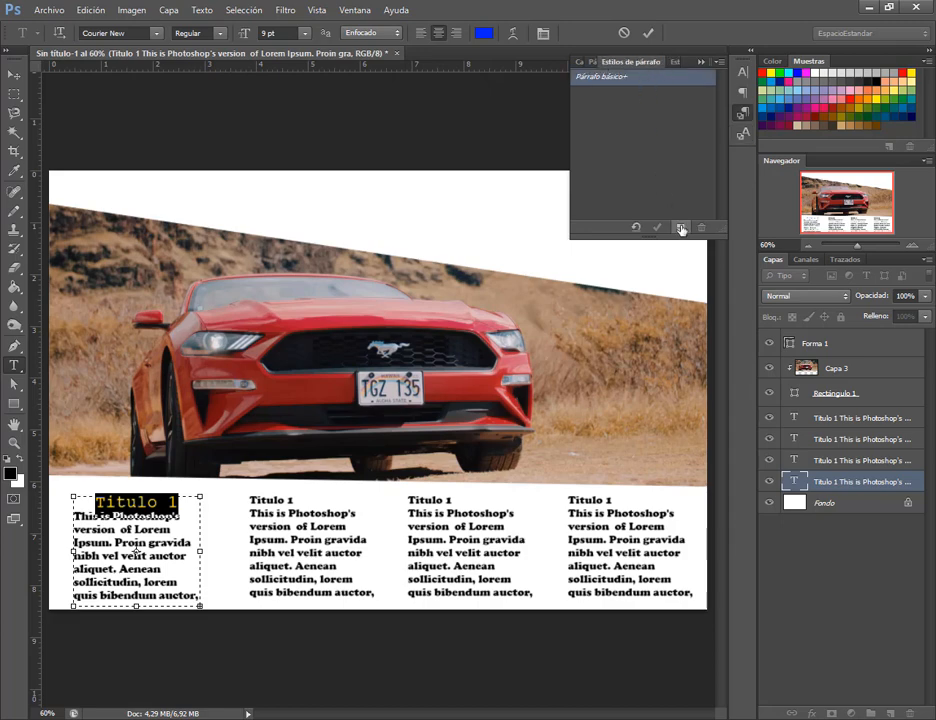
left_click(681, 229)
double_click(621, 94)
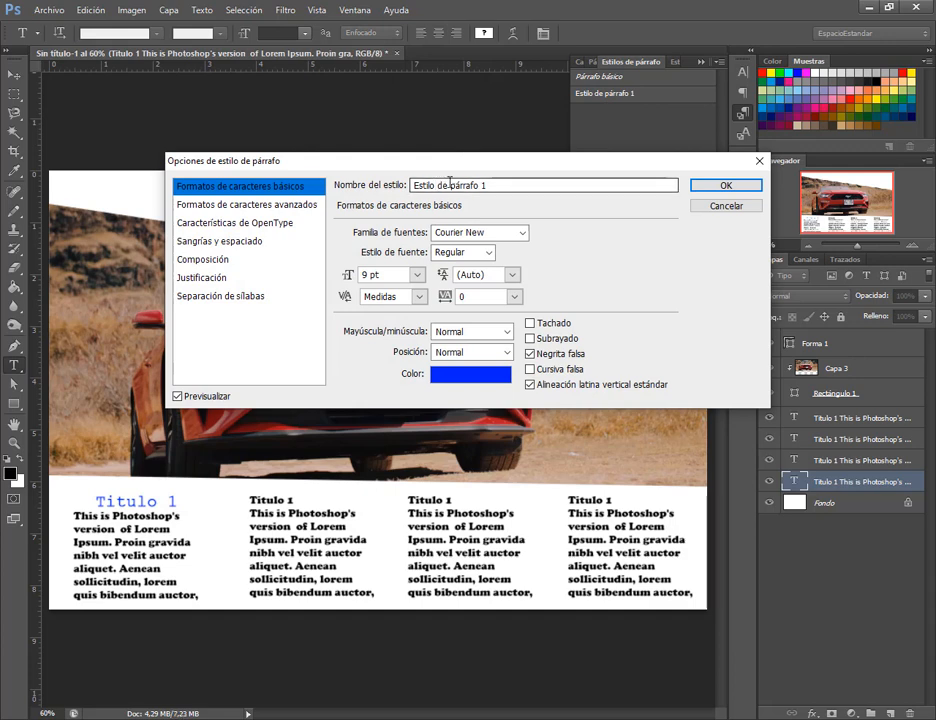
double_click(441, 185)
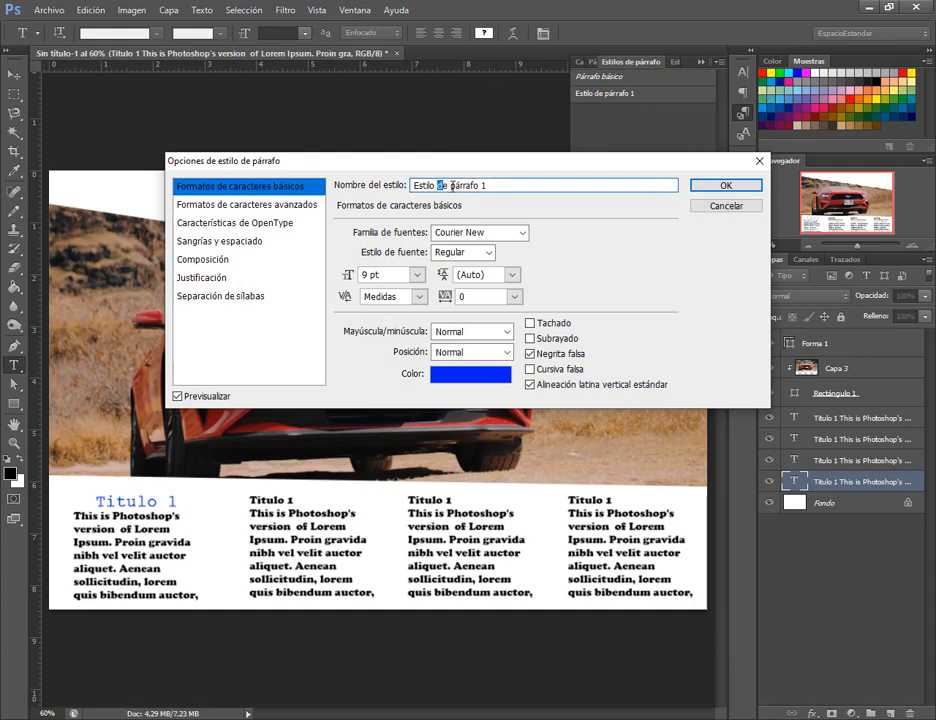
left_click_drag(451, 185, 549, 184)
type("titulo")
left_click(748, 185)
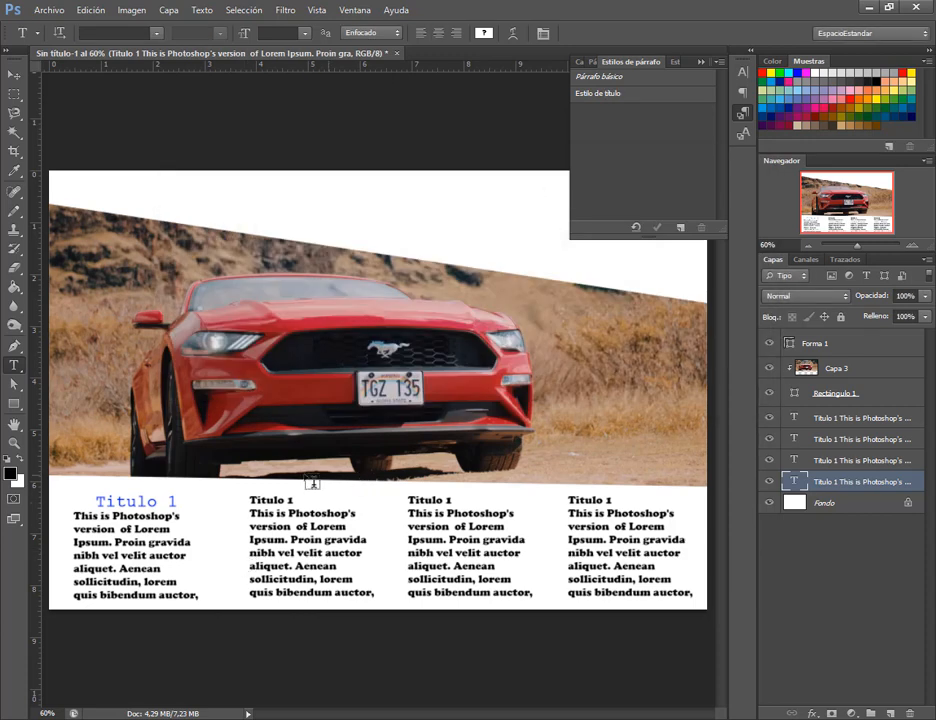
Apply the "Estilo de titulo" character style and paragraph style to the second column's heading, clearing the overrides for each.
left_click(850, 462)
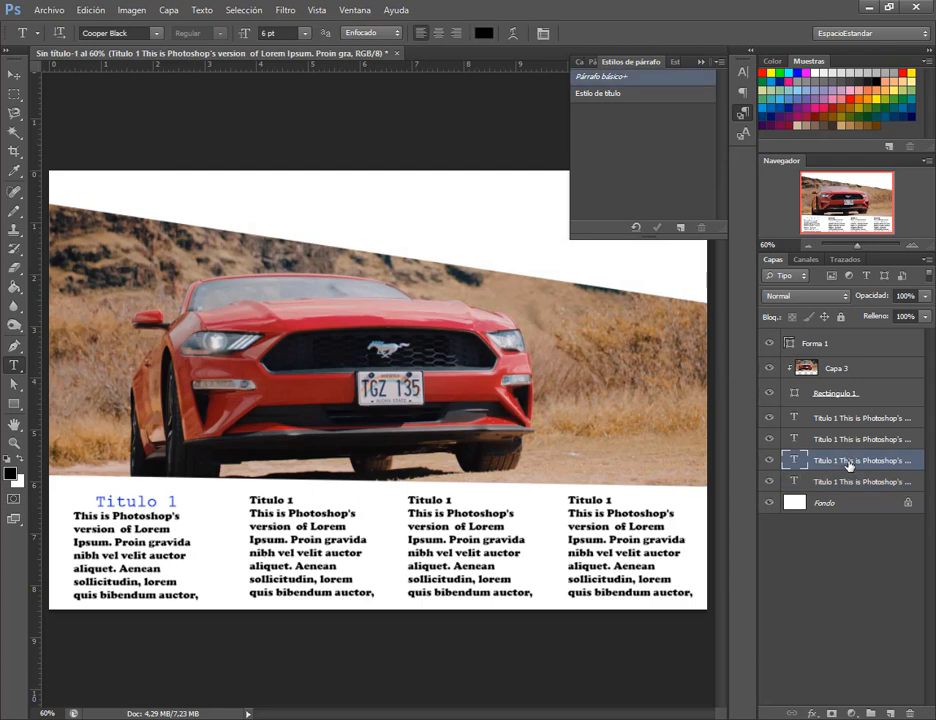
left_click_drag(292, 500, 248, 500)
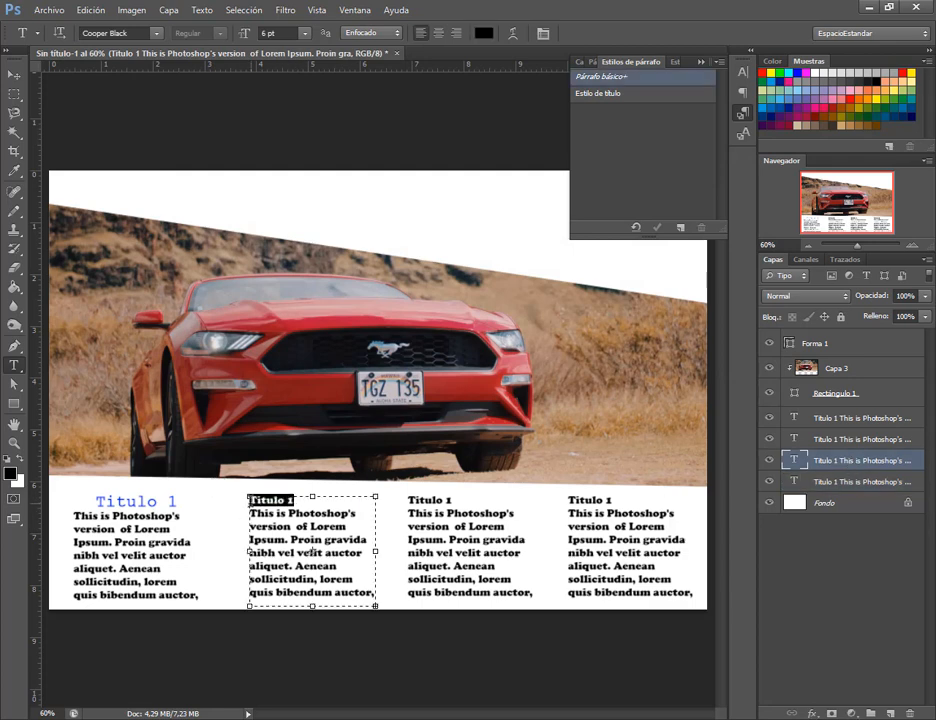
left_click(736, 136)
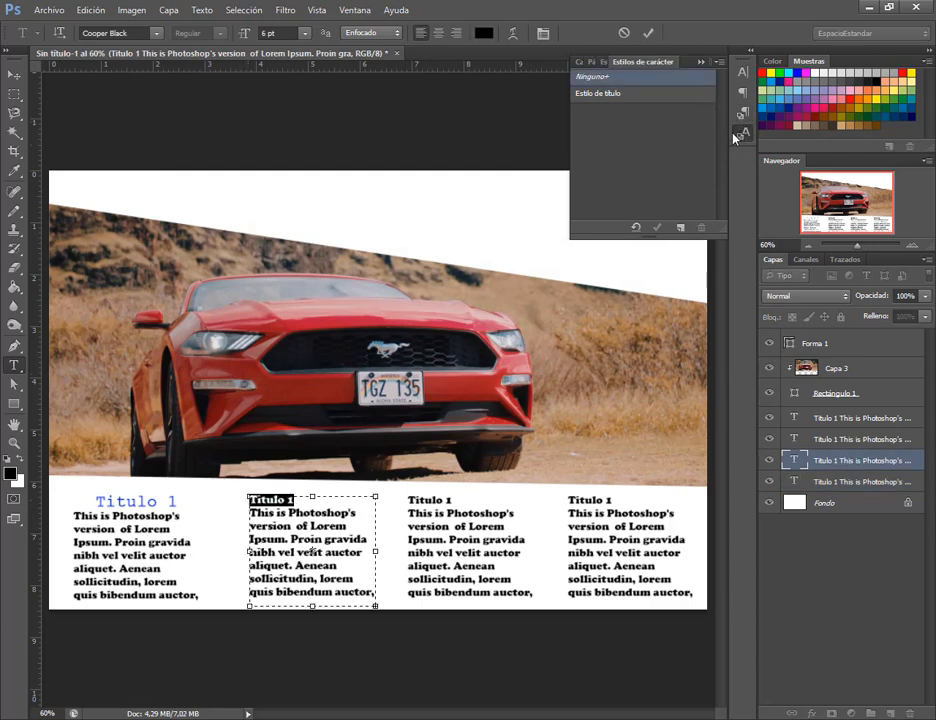
left_click(595, 94)
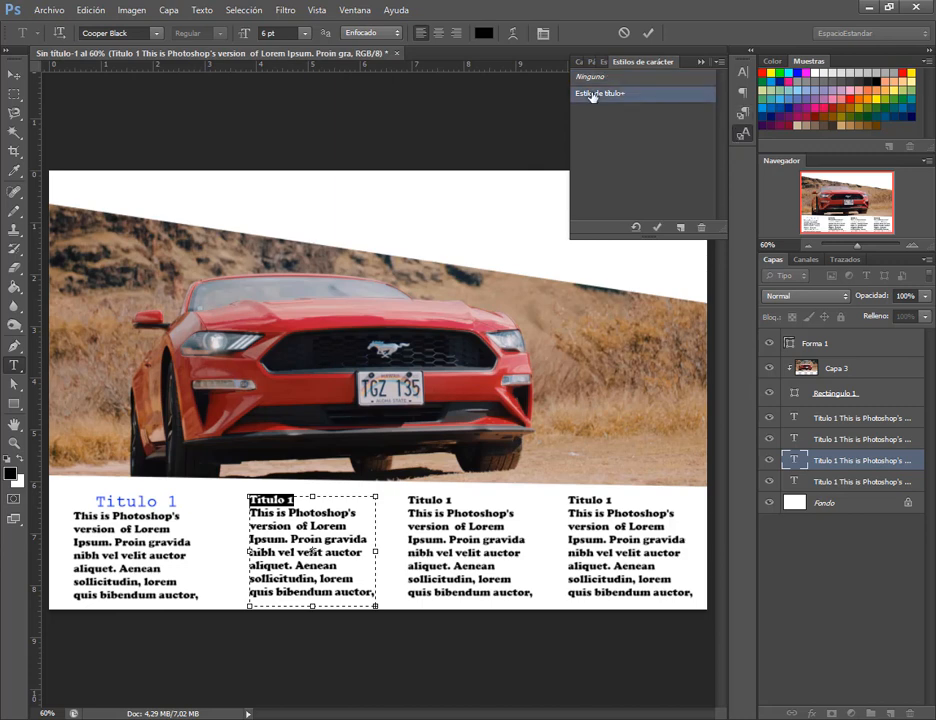
left_click(636, 227)
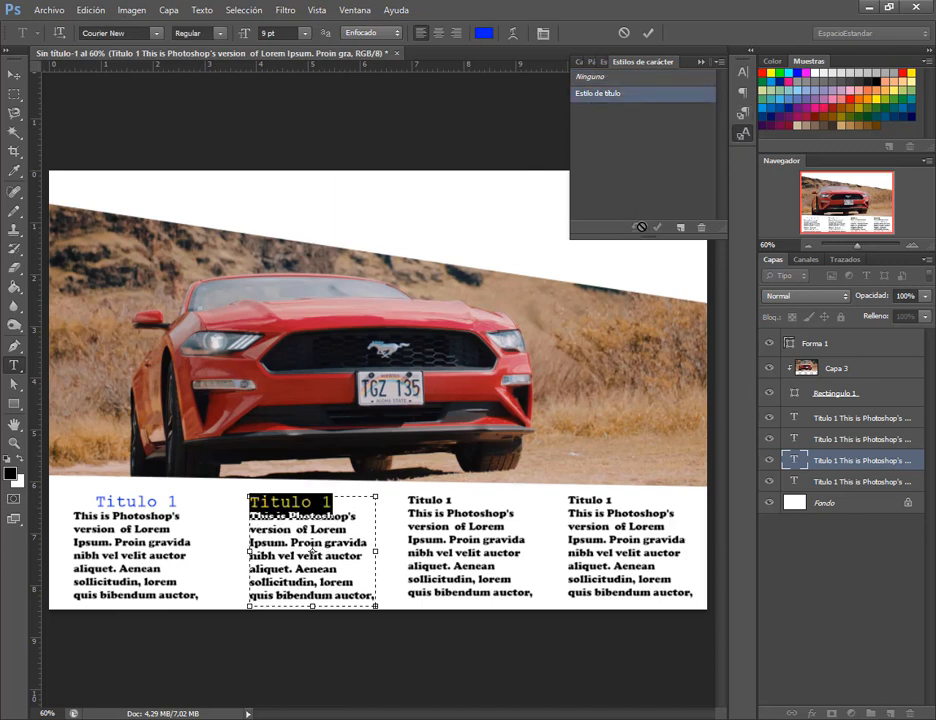
left_click(603, 62)
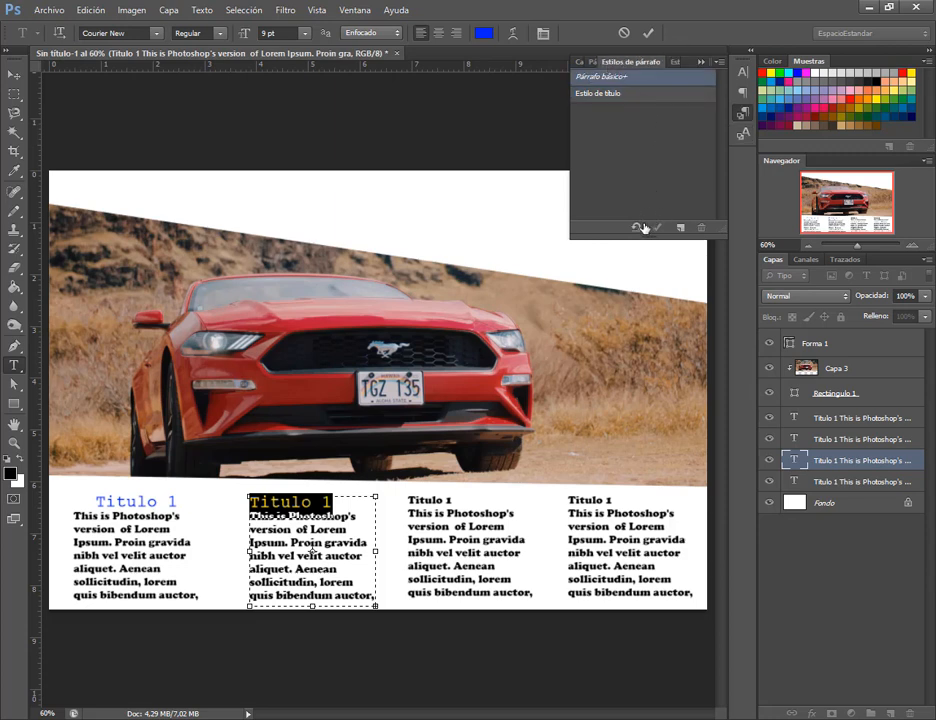
left_click(627, 95)
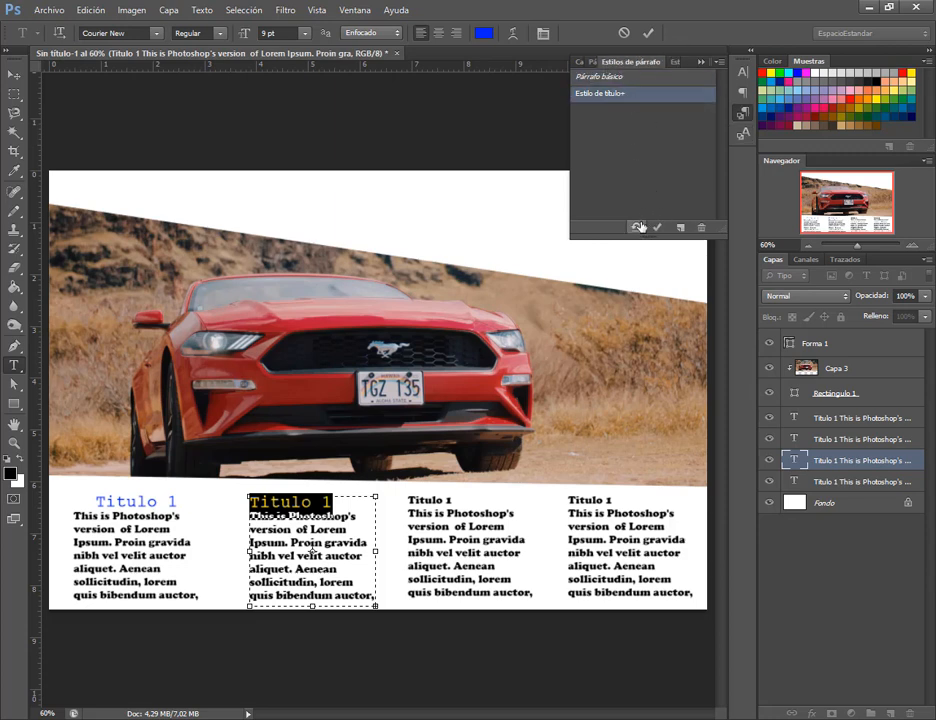
left_click(638, 227)
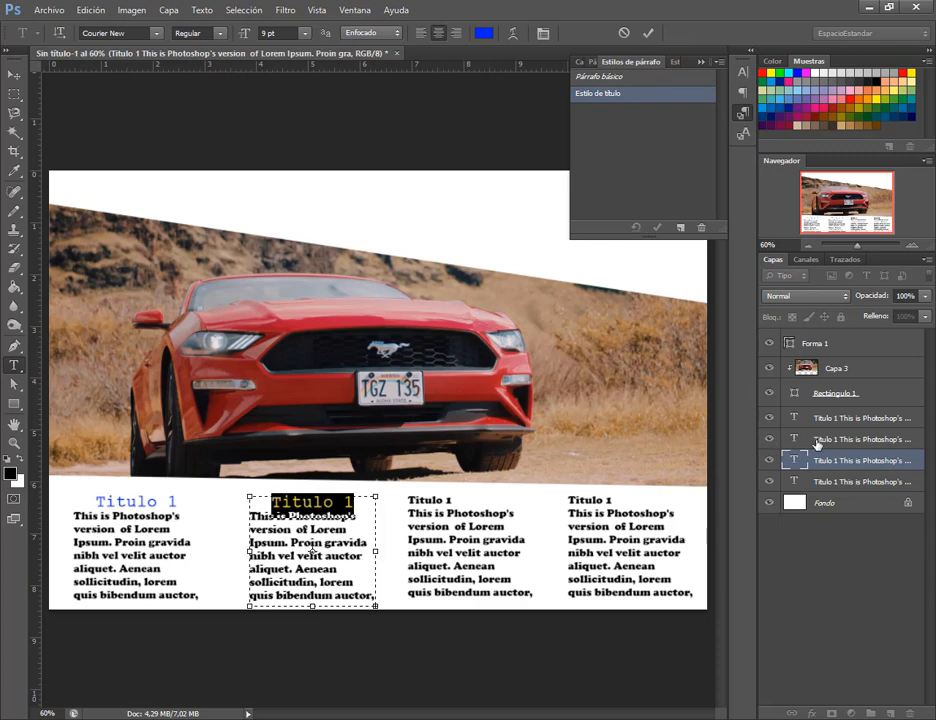
Apply the "Estilo de titulo" character style and paragraph style to the third column's heading, clearing the overrides for each.
left_click(817, 443)
left_click_drag(456, 500, 405, 498)
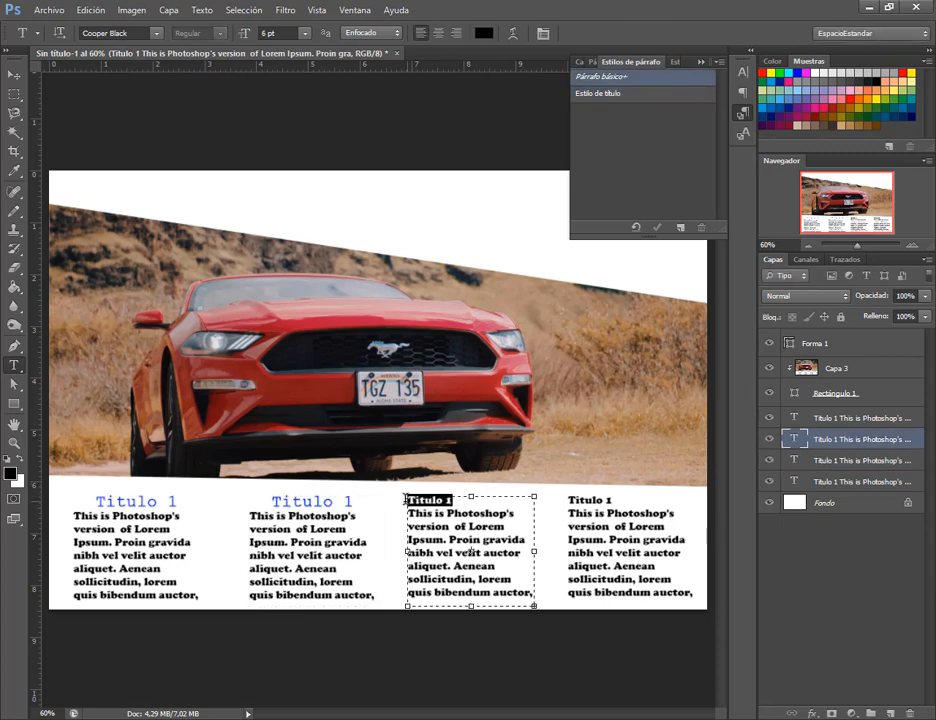
left_click(675, 63)
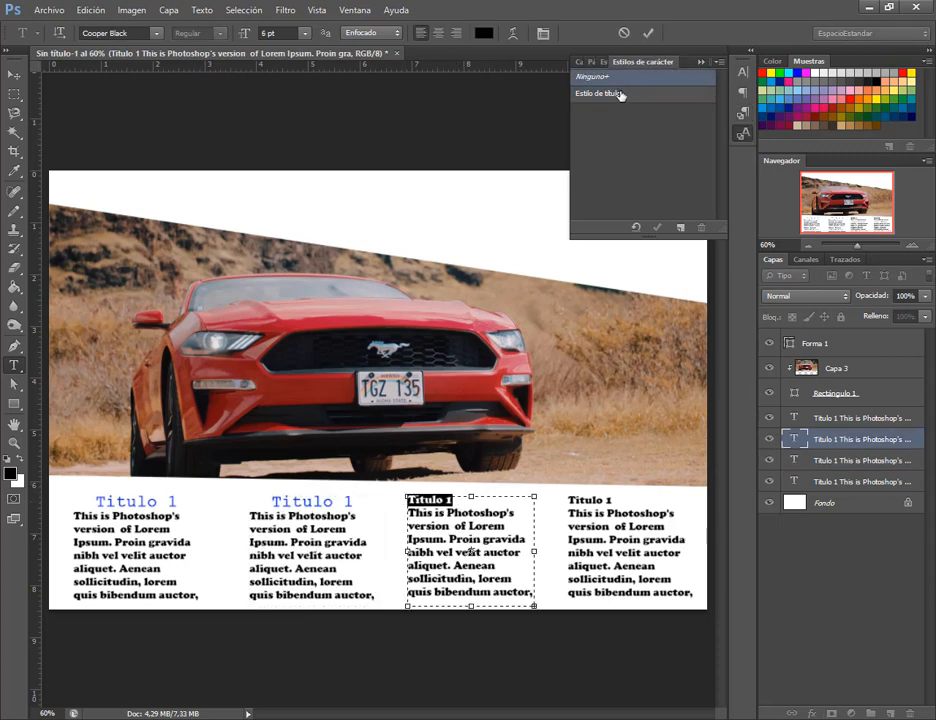
left_click(620, 95)
left_click(636, 227)
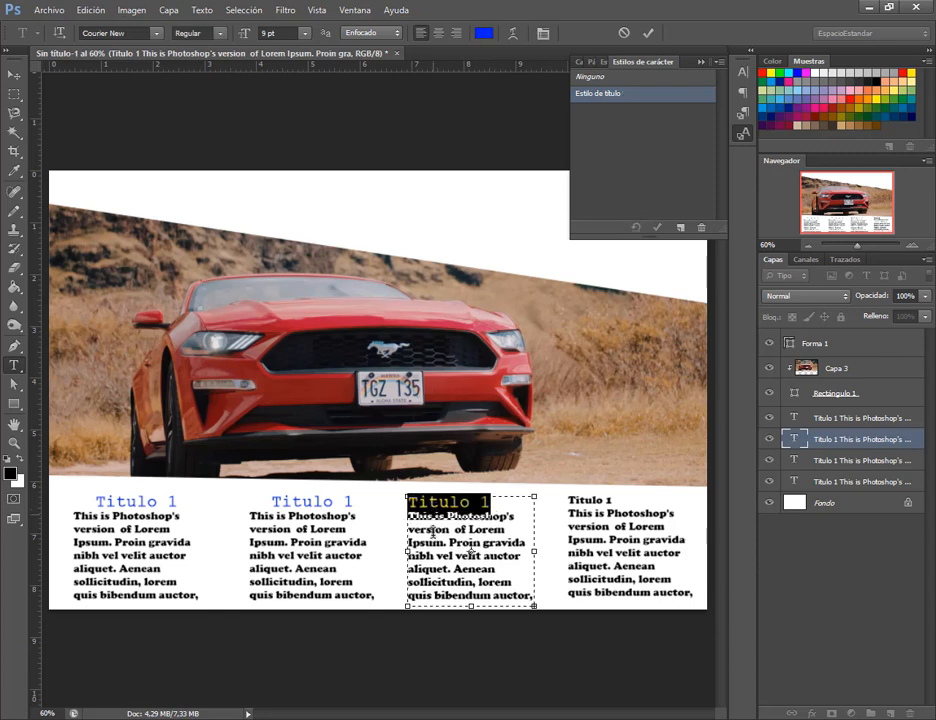
left_click(591, 62)
left_click(606, 95)
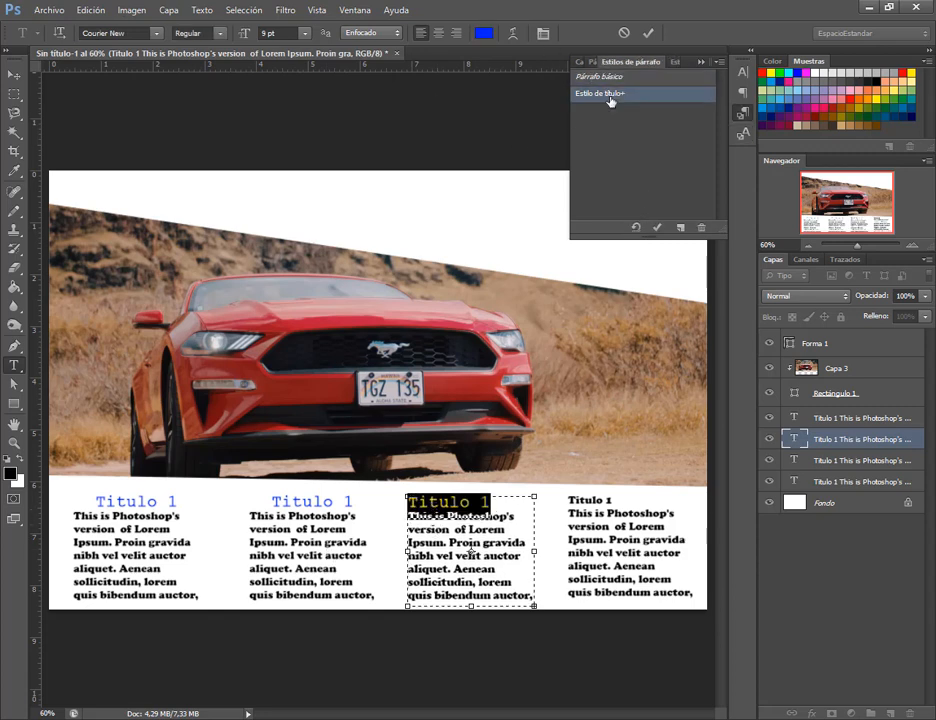
left_click(635, 228)
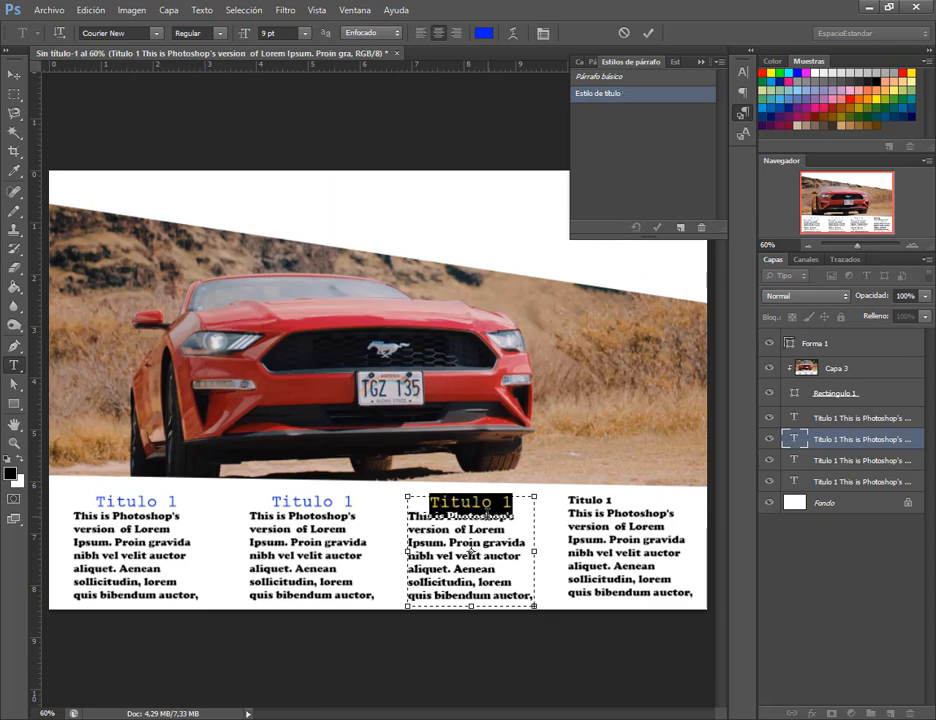
Give the fourth column's heading the "Estilo de titulo" paragraph style with overrides cleared plus the matching character style, and finish text editing.
left_click(631, 495)
left_click(612, 499)
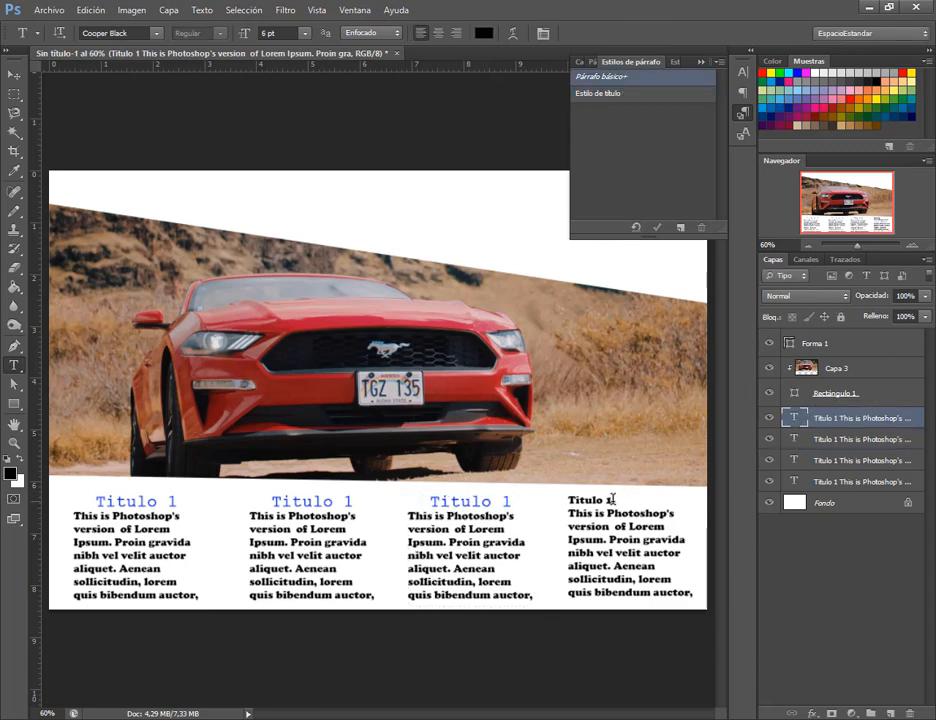
left_click_drag(612, 499, 554, 497)
left_click(615, 94)
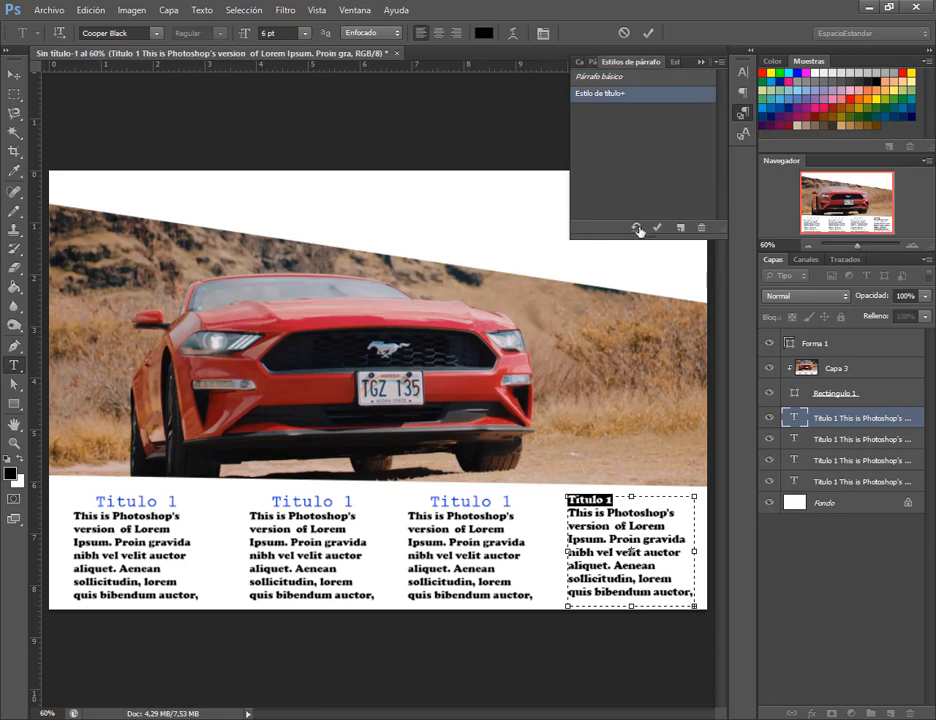
left_click(640, 231)
left_click(675, 62)
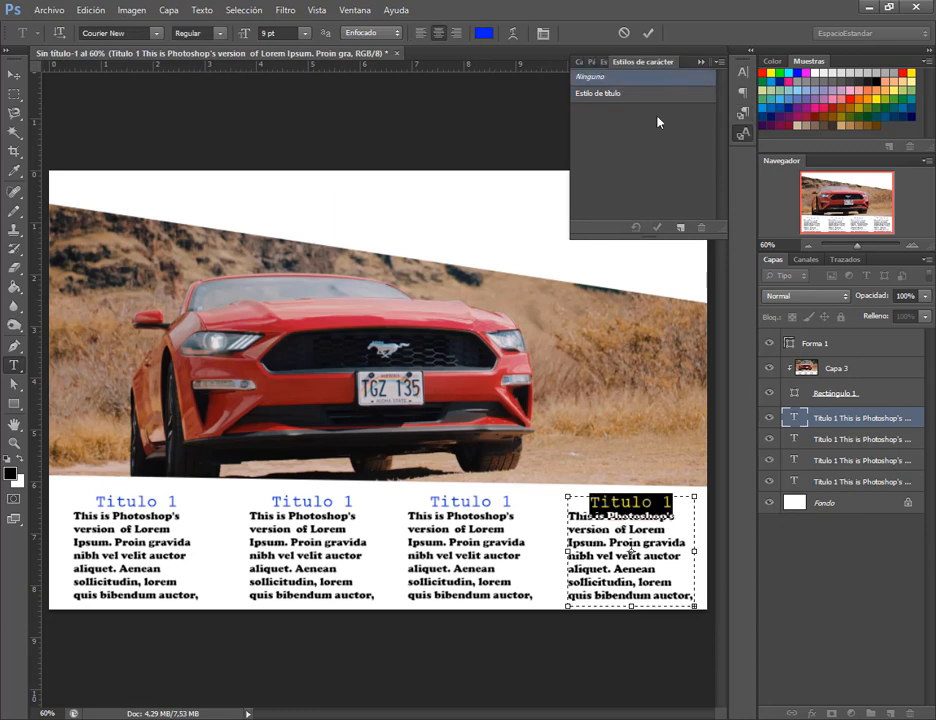
left_click(605, 94)
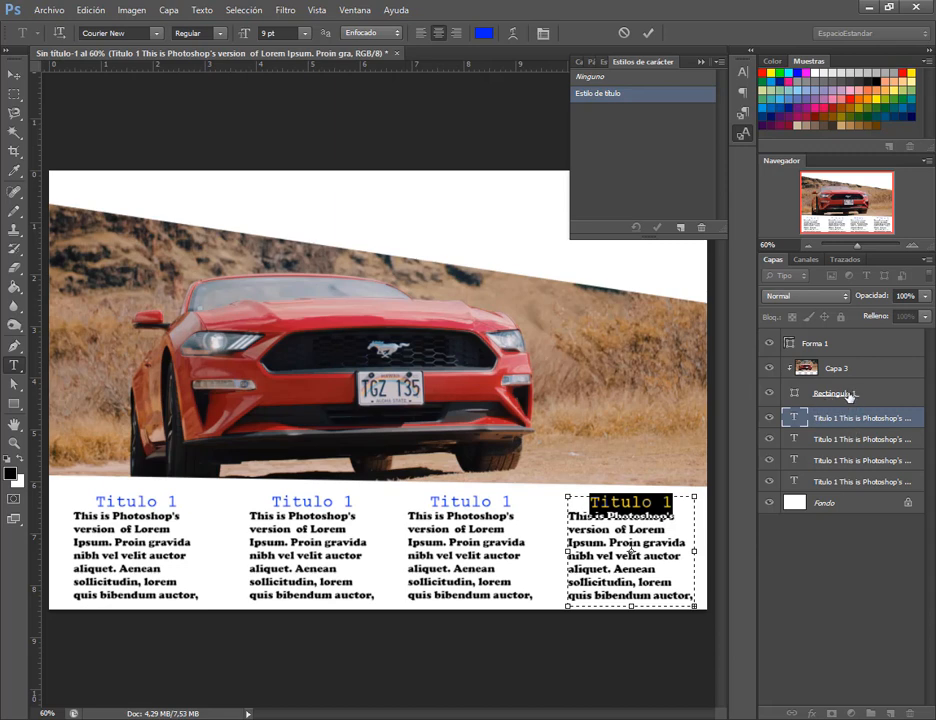
left_click(14, 76)
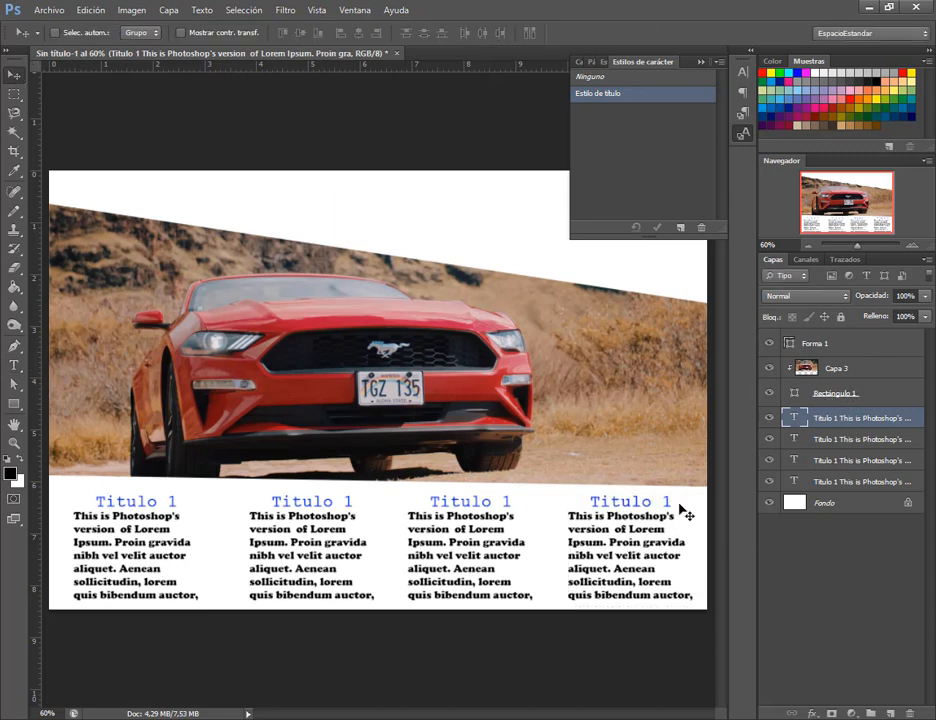